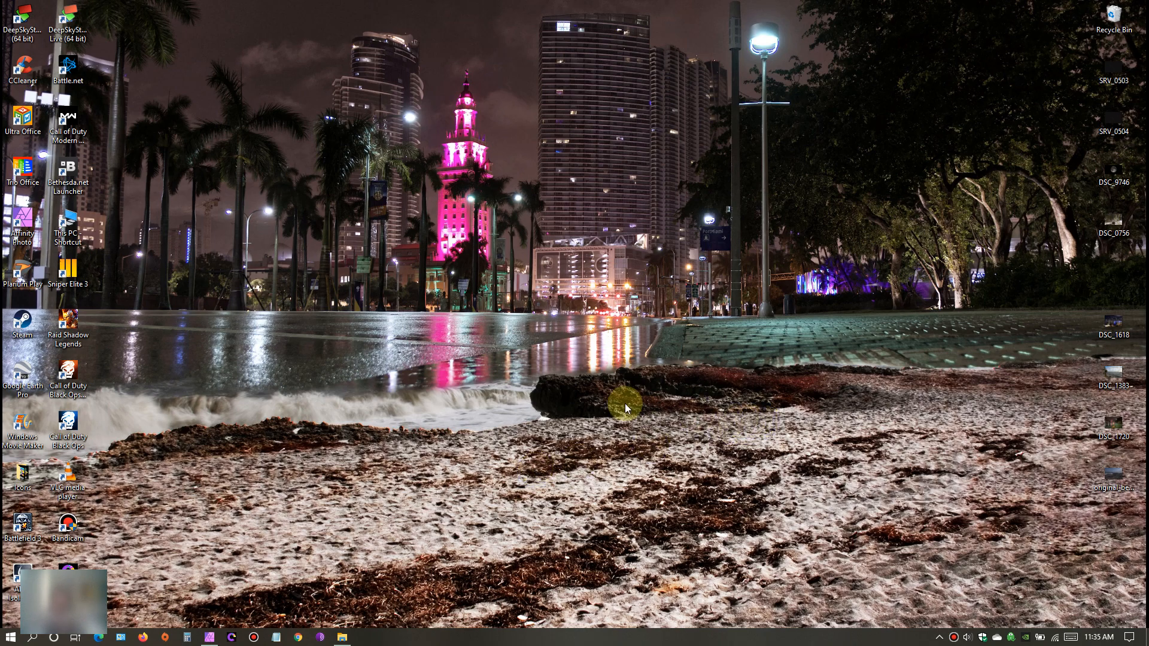
# - View the desktop photos original_before.jpg and DSC_1720.NEF one after the other in the photo viewer
pyautogui.doubleClick(1111, 471)
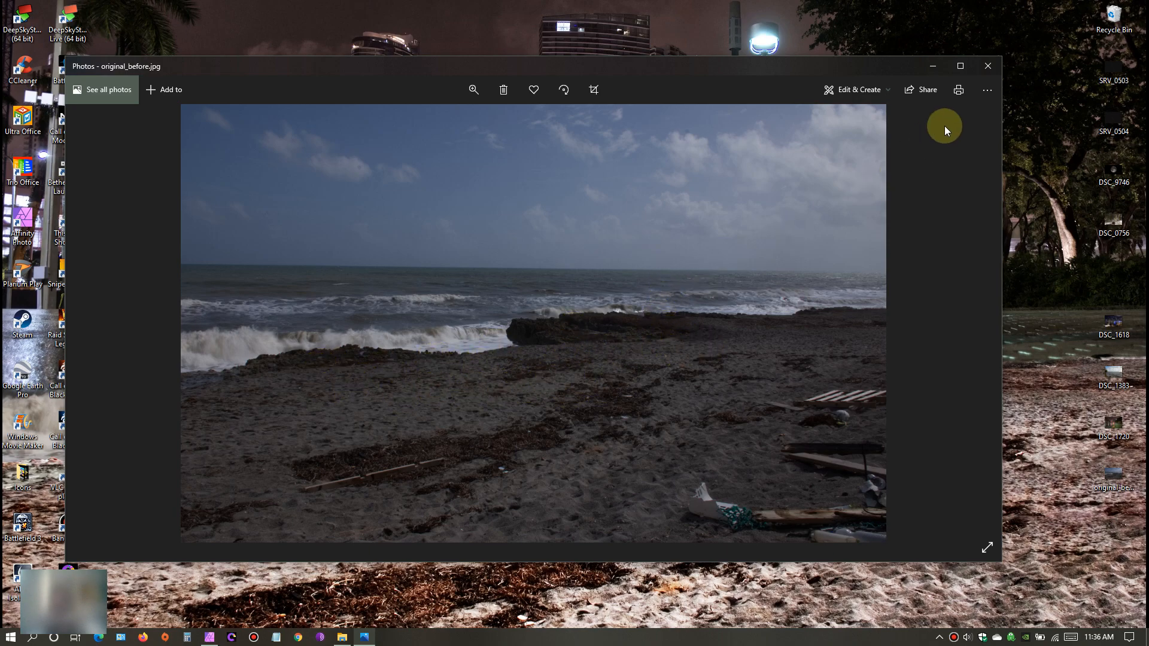
pyautogui.click(988, 67)
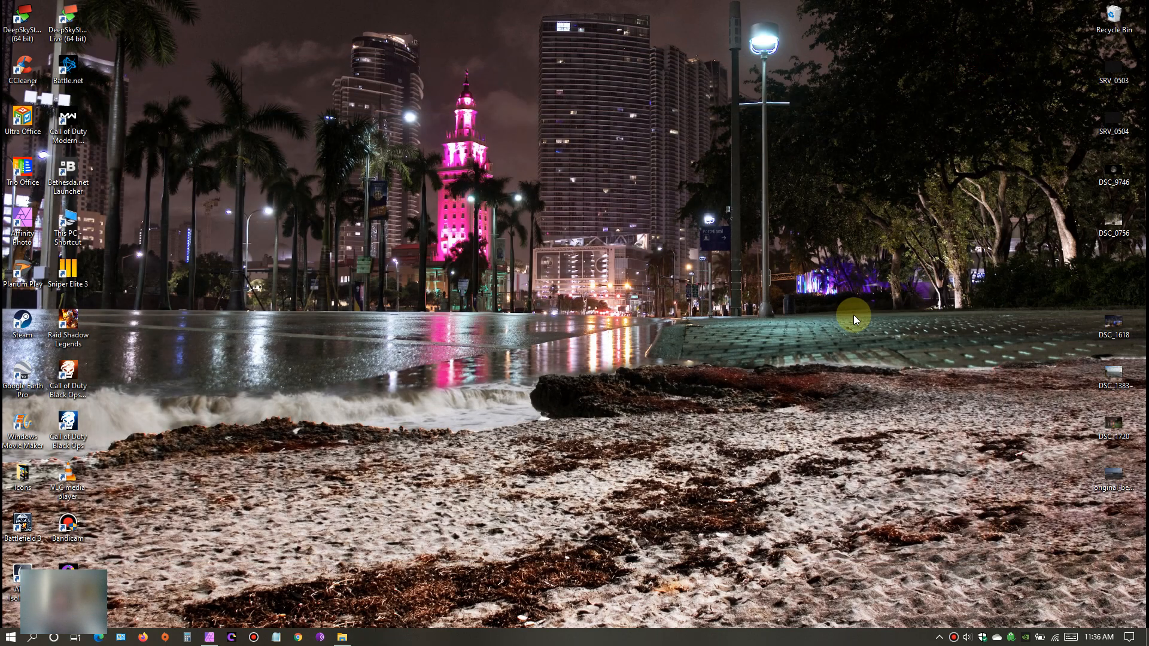
pyautogui.doubleClick(1113, 424)
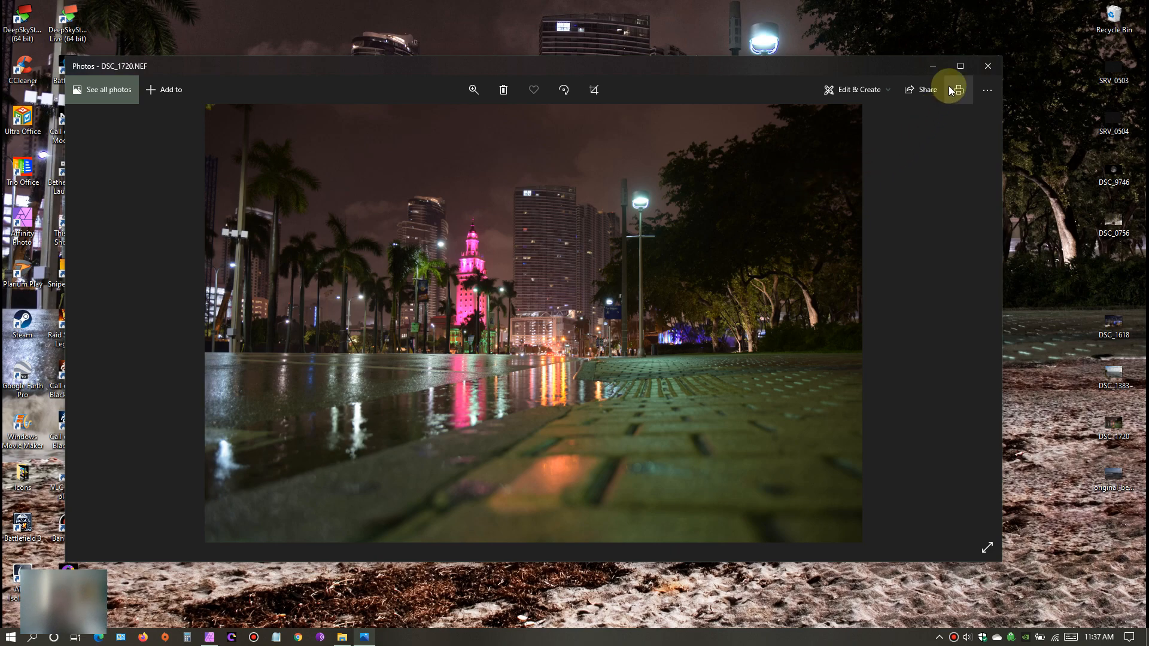
pyautogui.click(930, 66)
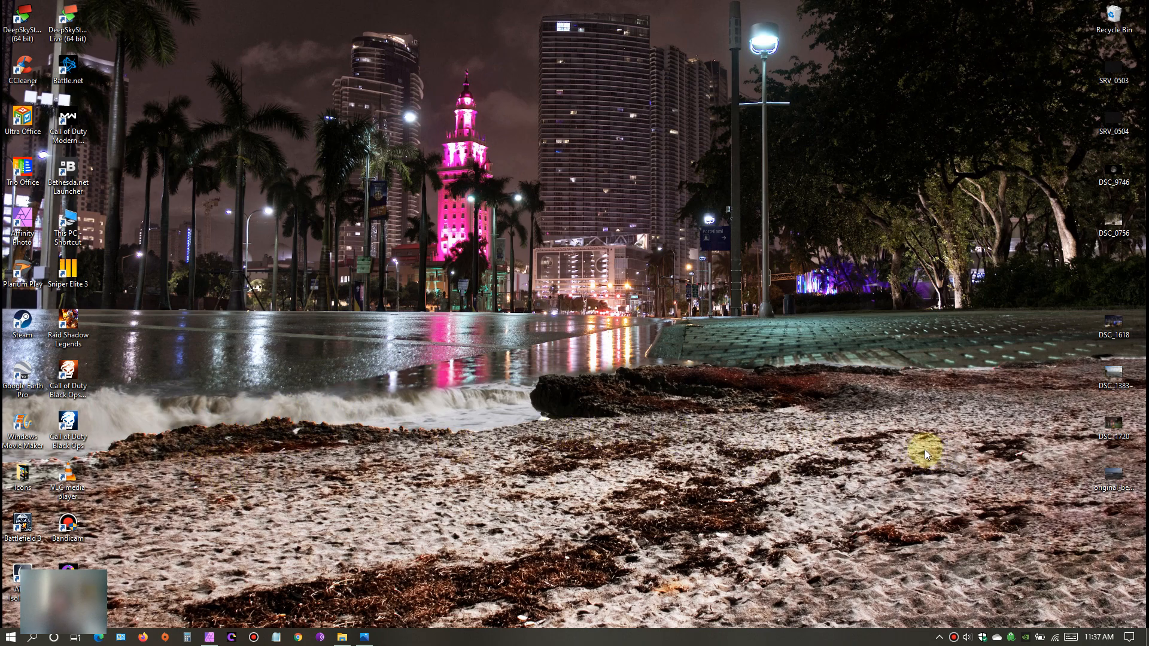
# - Empty the Recycle Bin, confirming the permanent deletion of its contents
pyautogui.rightClick(1133, 19)
pyautogui.click(1089, 34)
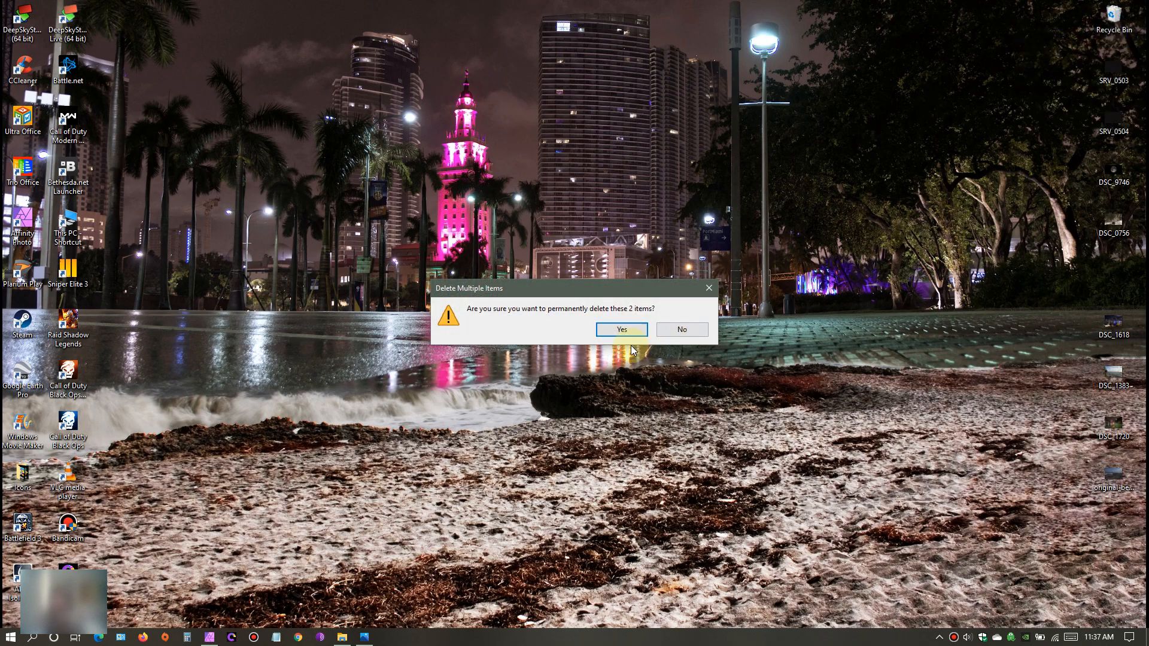
pyautogui.click(620, 329)
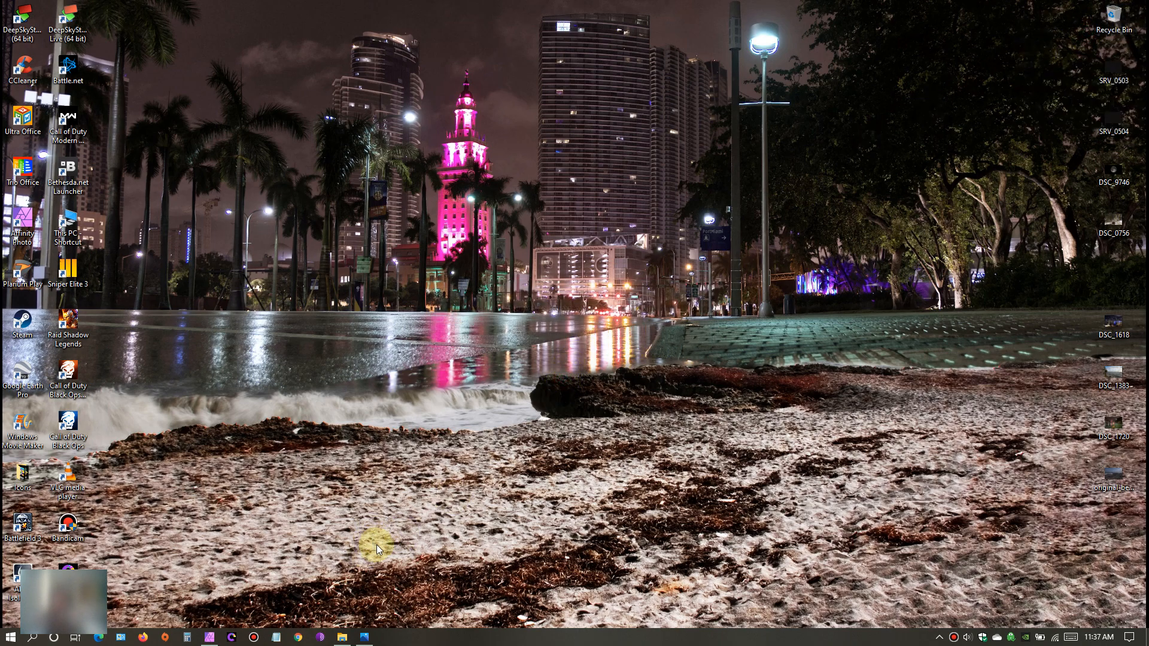
# - Open original_before.jpg from the desktop in Affinity Photo and maximize the program window
pyautogui.click(211, 638)
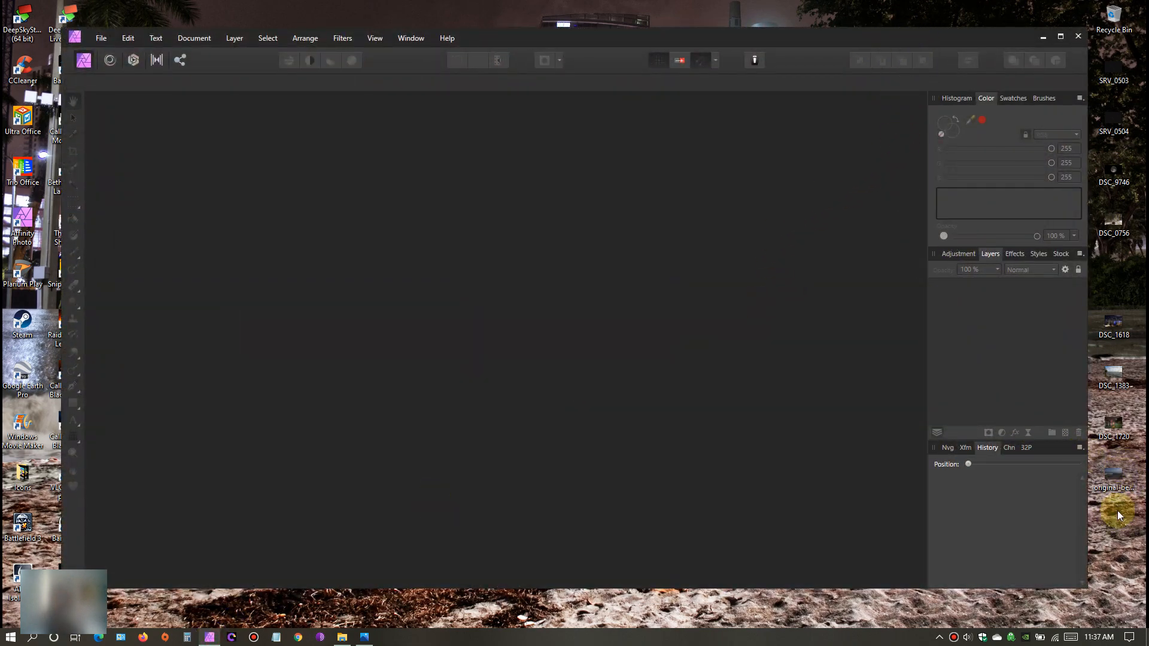
pyautogui.moveTo(1015, 480); pyautogui.dragTo(526, 401)
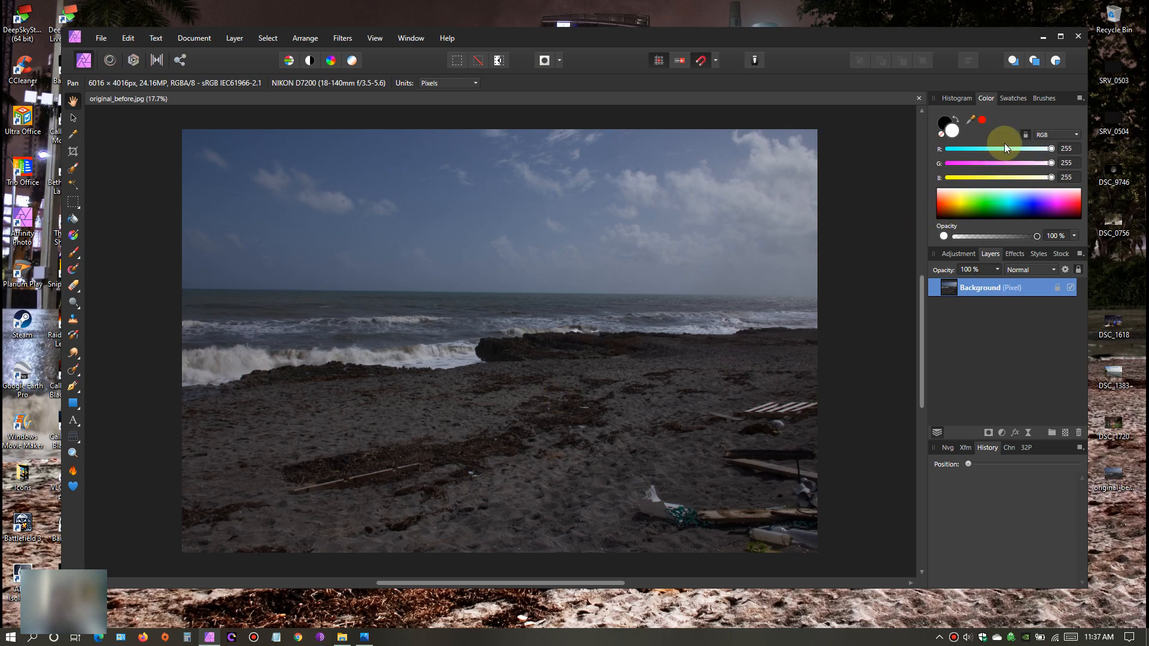
pyautogui.click(1059, 39)
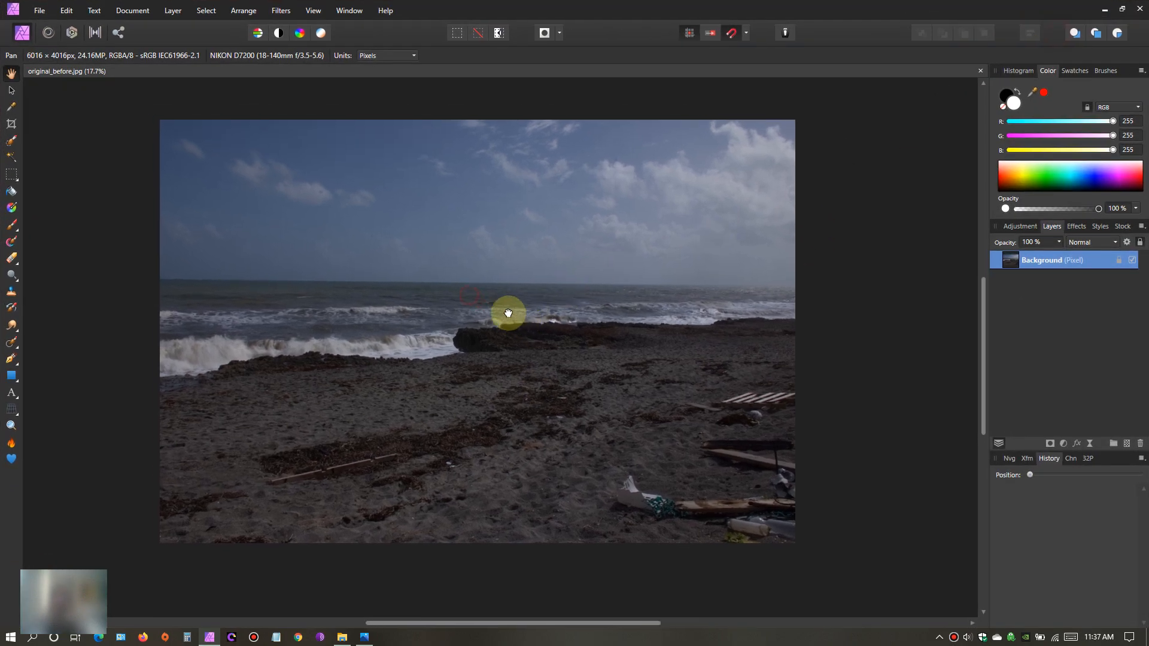
# - Rotate the beach photo slightly counterclockwise with the Crop tool to level the horizon, and apply the crop
pyautogui.scroll(2, 513, 314)
pyautogui.moveTo(533, 318); pyautogui.dragTo(575, 329)
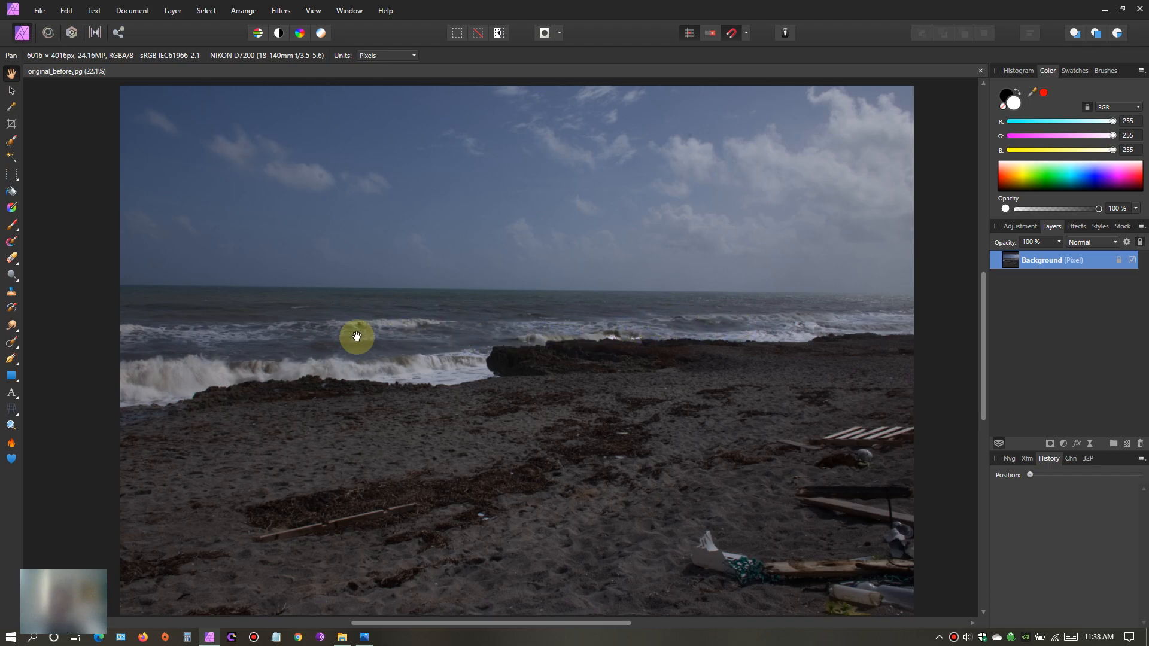
pyautogui.click(10, 125)
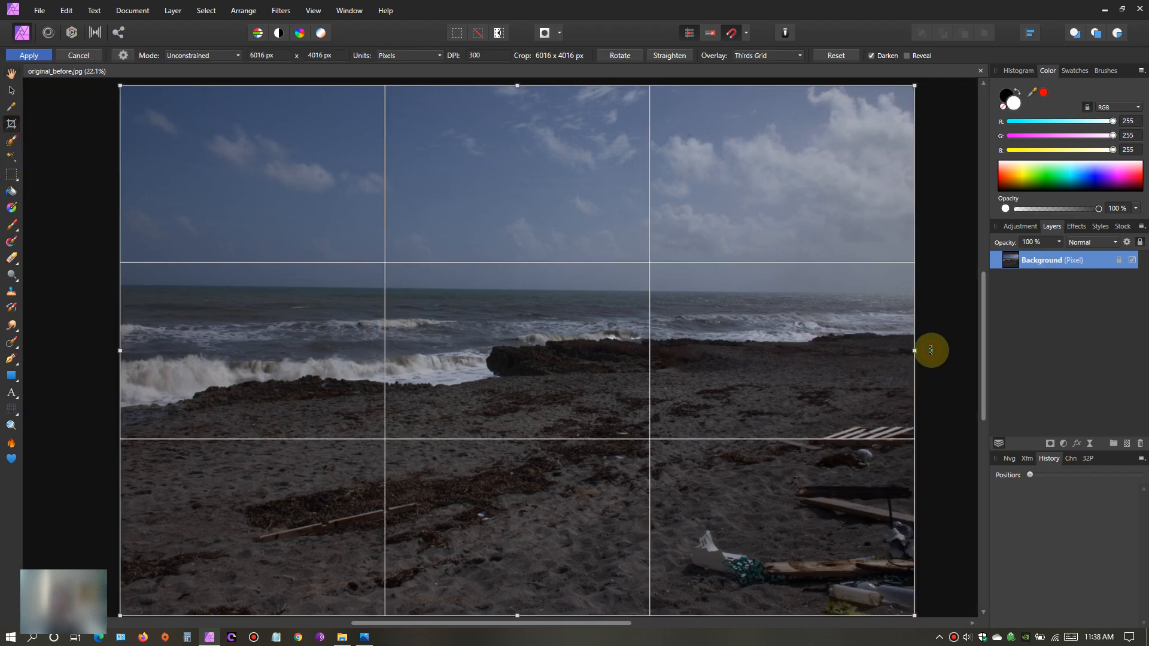
pyautogui.moveTo(931, 350); pyautogui.dragTo(934, 347)
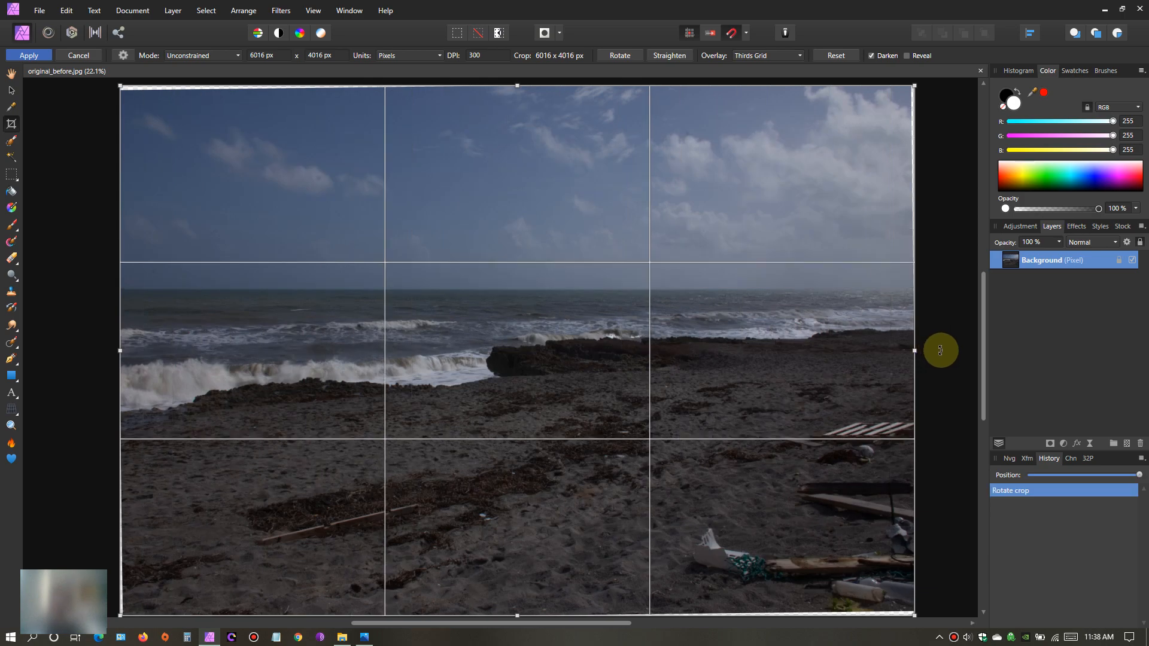
pyautogui.scroll(-1, 941, 350)
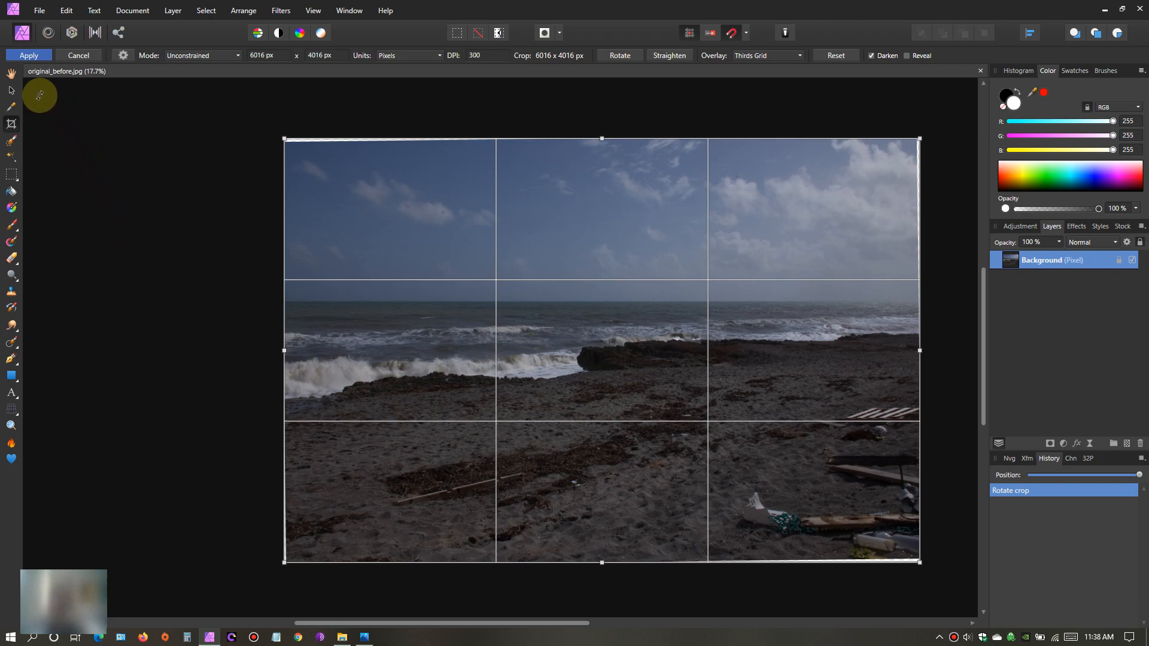
pyautogui.click(29, 55)
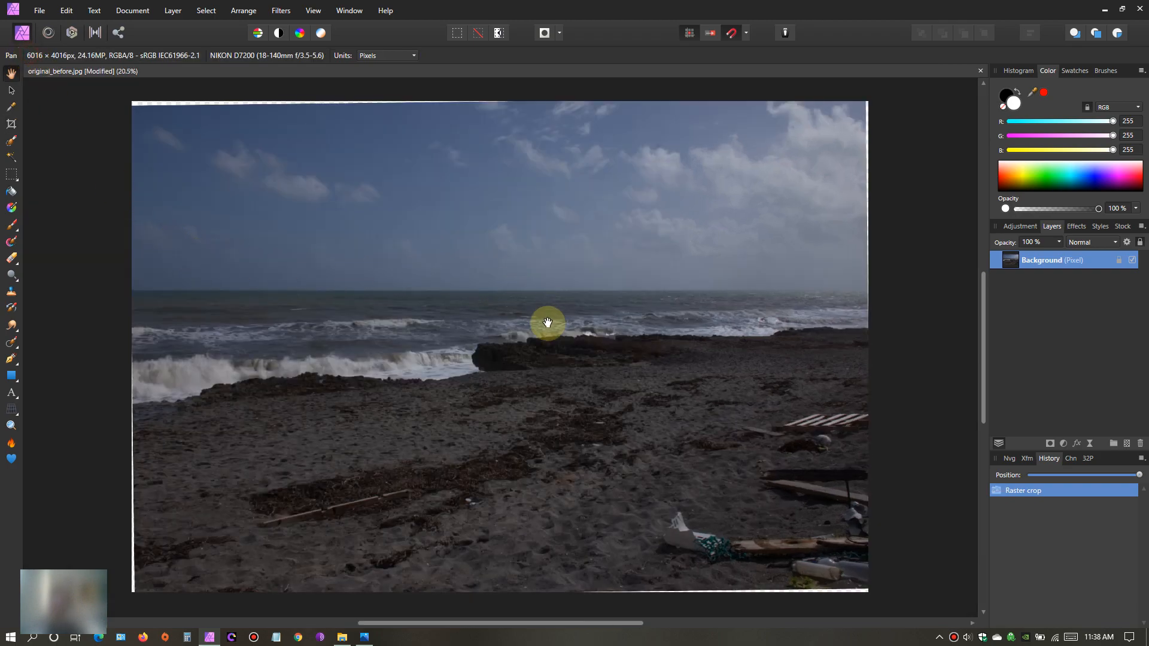
# - Examine the edge between the dark rocks and the white surf up close, as well as the whole photo
pyautogui.moveTo(542, 331)
pyautogui.mouseDown()
pyautogui.moveTo(522, 337)
pyautogui.moveTo(537, 334)
pyautogui.mouseUp()
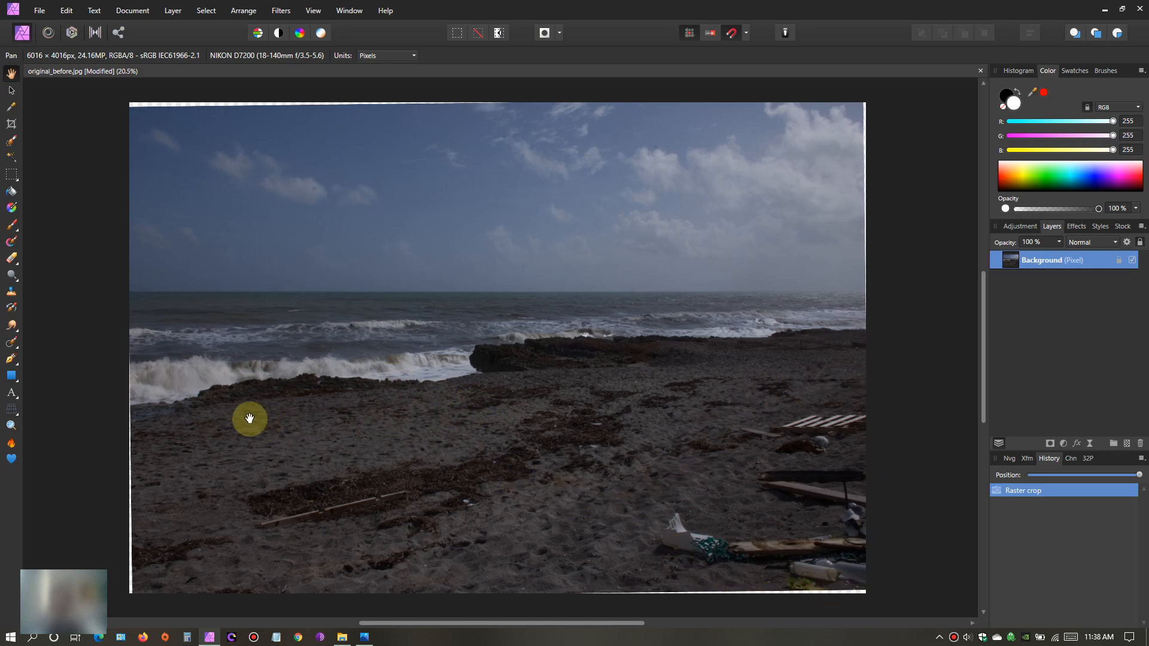
pyautogui.scroll(6, 249, 419)
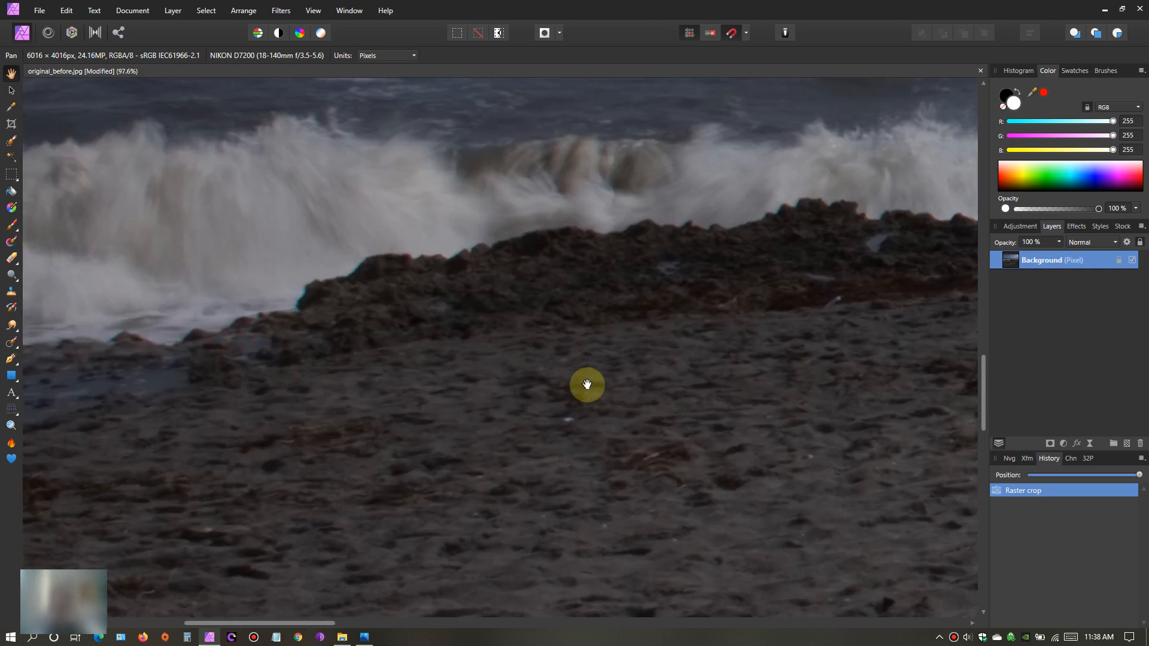
pyautogui.moveTo(587, 385); pyautogui.dragTo(707, 385)
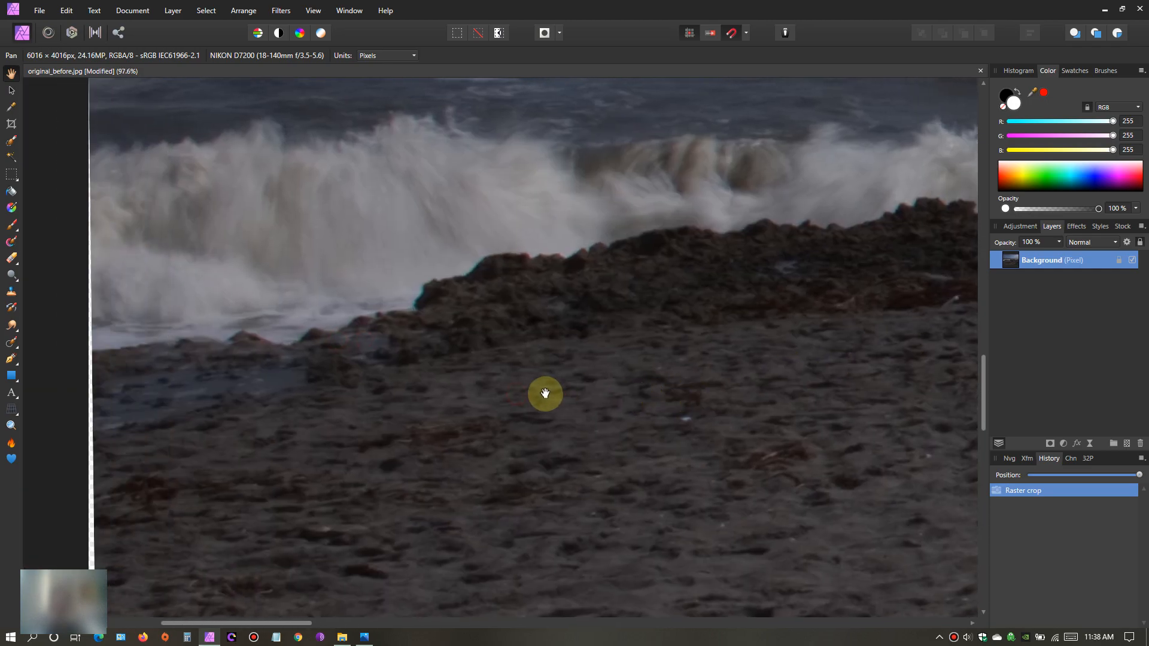
pyautogui.moveTo(459, 329); pyautogui.dragTo(464, 362)
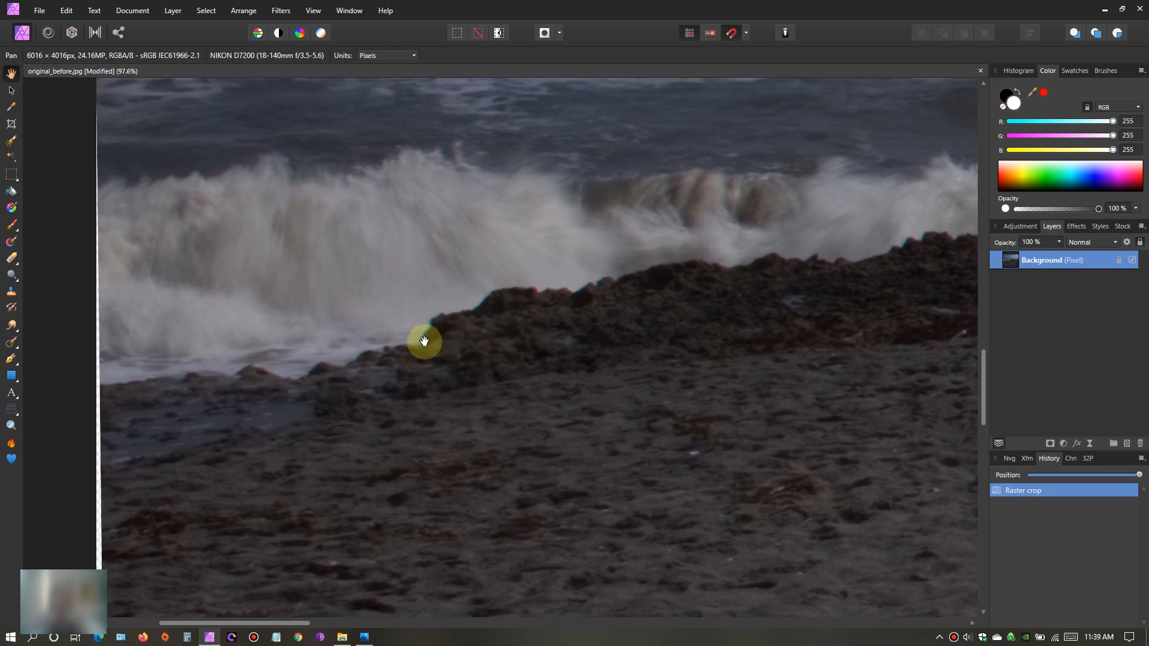
pyautogui.moveTo(623, 405); pyautogui.dragTo(526, 339)
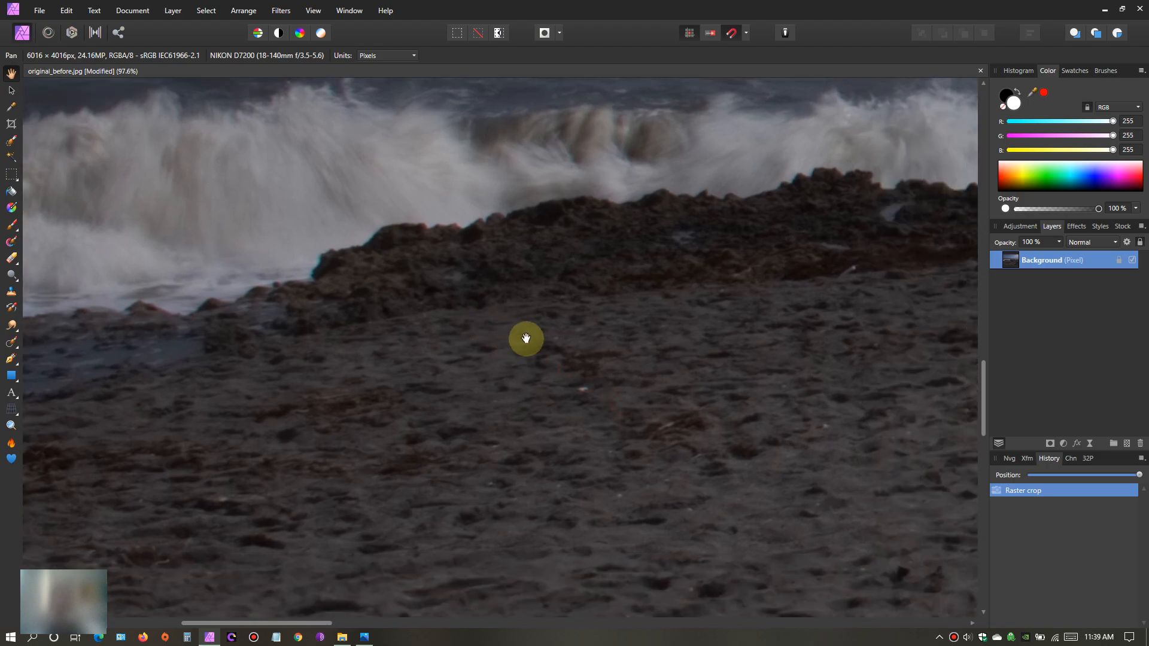
pyautogui.scroll(-8, 526, 339)
pyautogui.moveTo(634, 367); pyautogui.dragTo(511, 392)
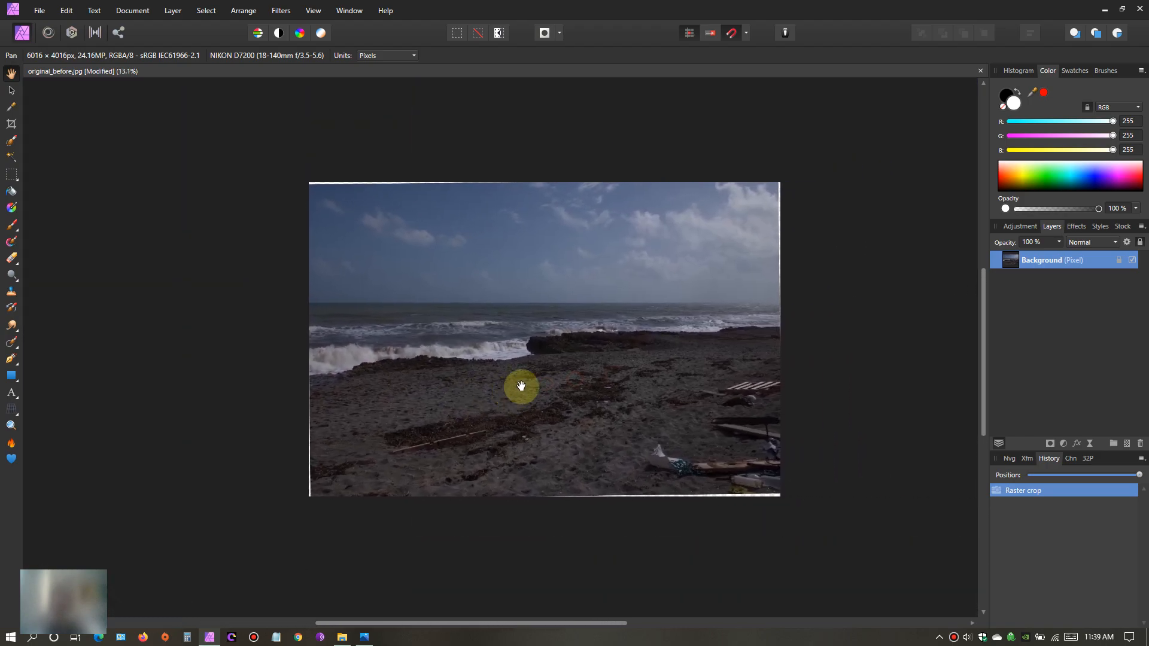
pyautogui.scroll(1, 521, 386)
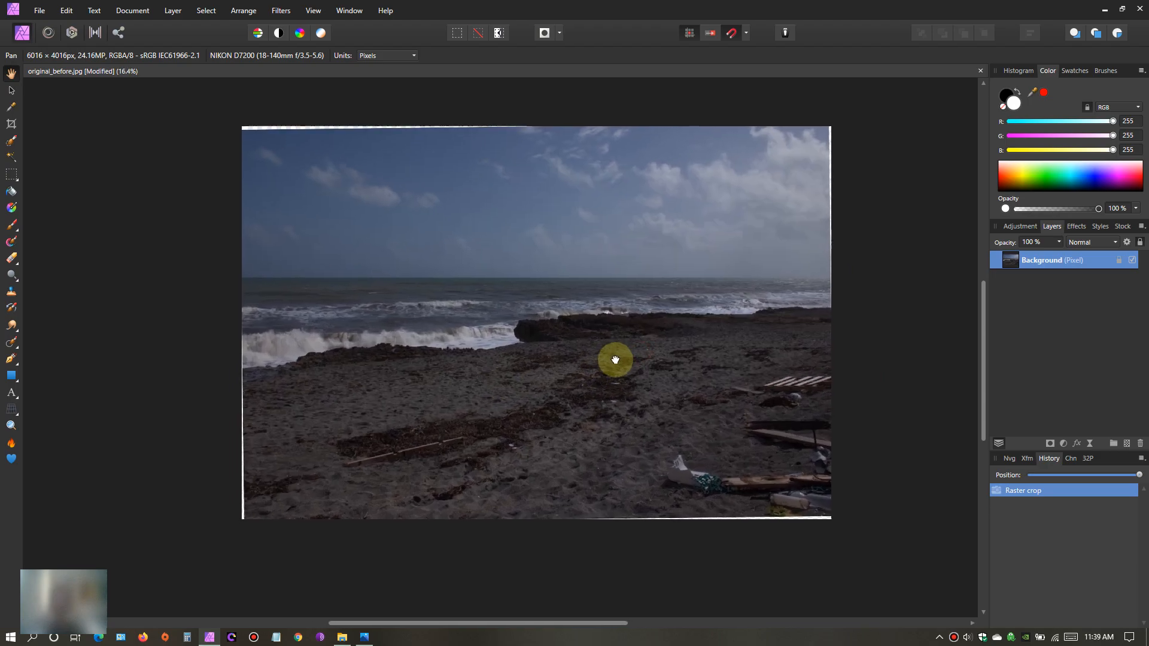
pyautogui.moveTo(620, 358); pyautogui.dragTo(603, 380)
pyautogui.scroll(1, 586, 375)
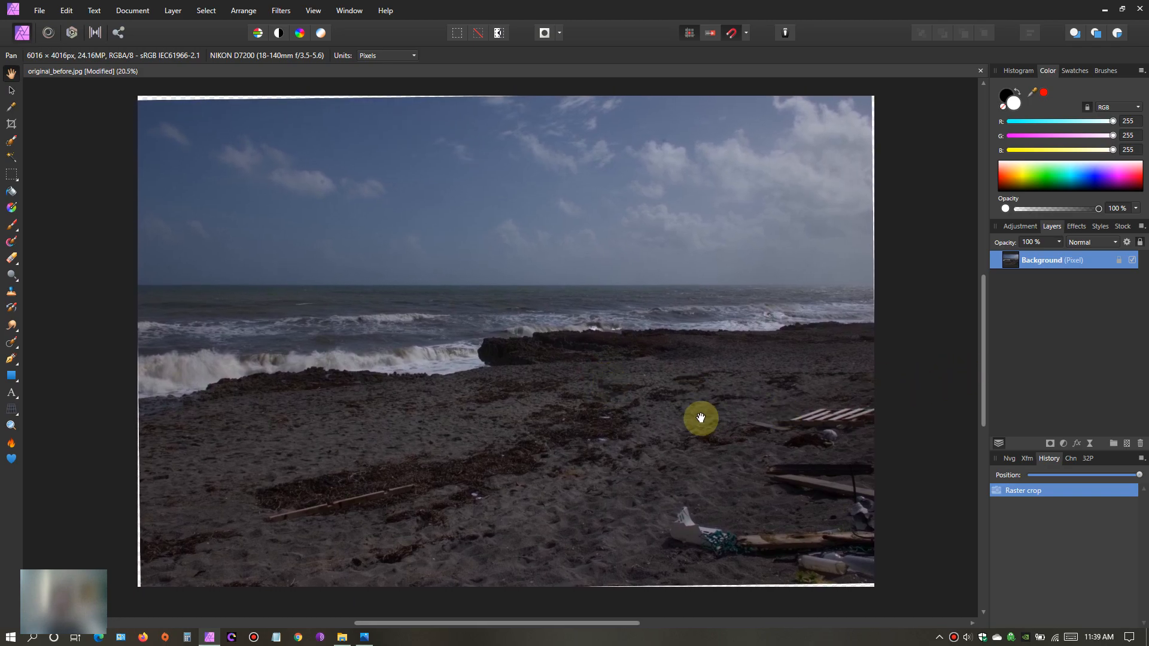
# - Add a Brightness and Contrast adjustment above the photo with brightness at 67% and contrast at 43%
pyautogui.click(1065, 443)
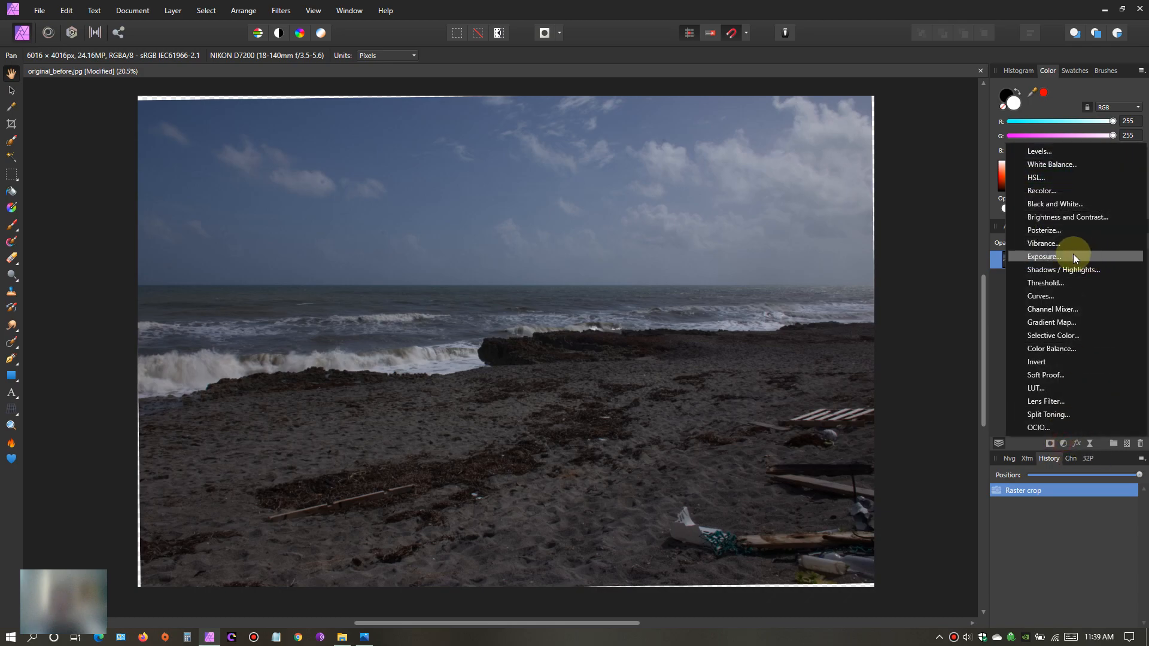
pyautogui.click(1079, 217)
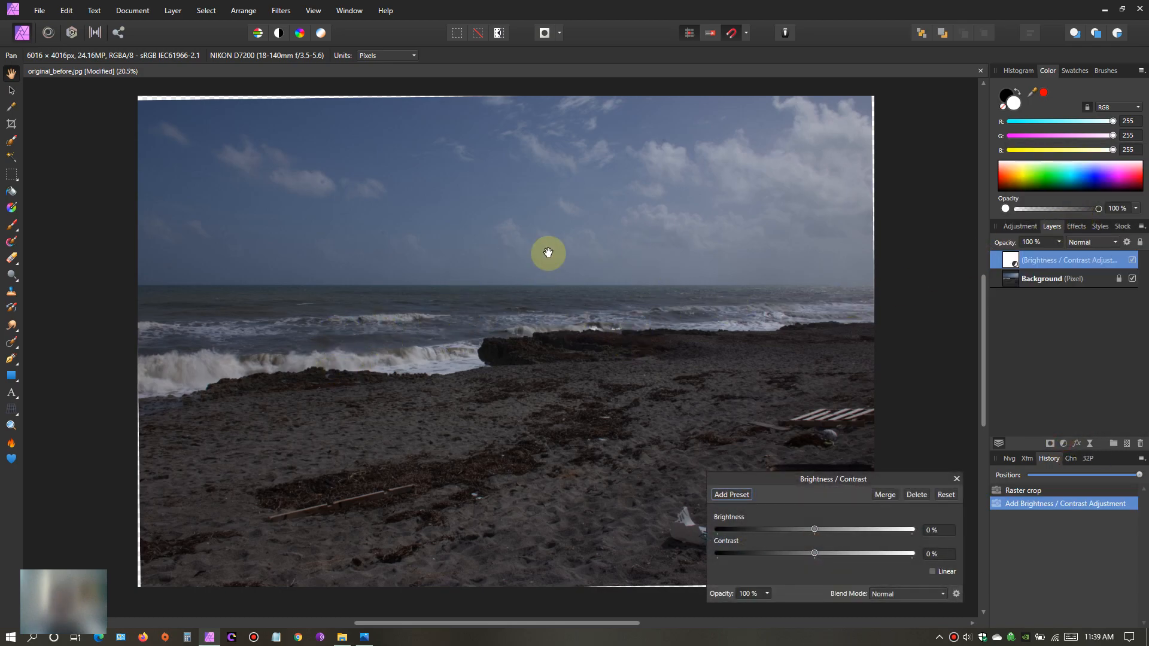
pyautogui.moveTo(814, 529); pyautogui.dragTo(880, 530)
pyautogui.moveTo(814, 555); pyautogui.dragTo(871, 552)
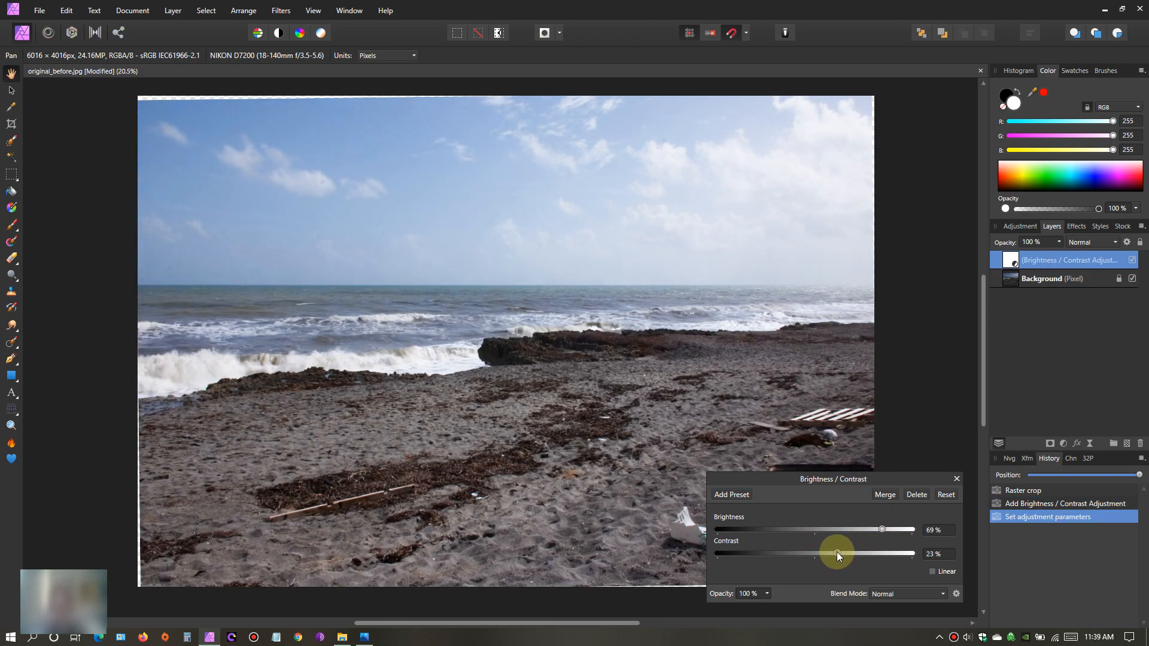
pyautogui.moveTo(885, 527)
pyautogui.mouseDown()
pyautogui.moveTo(898, 531)
pyautogui.moveTo(857, 532)
pyautogui.moveTo(867, 533)
pyautogui.mouseUp()
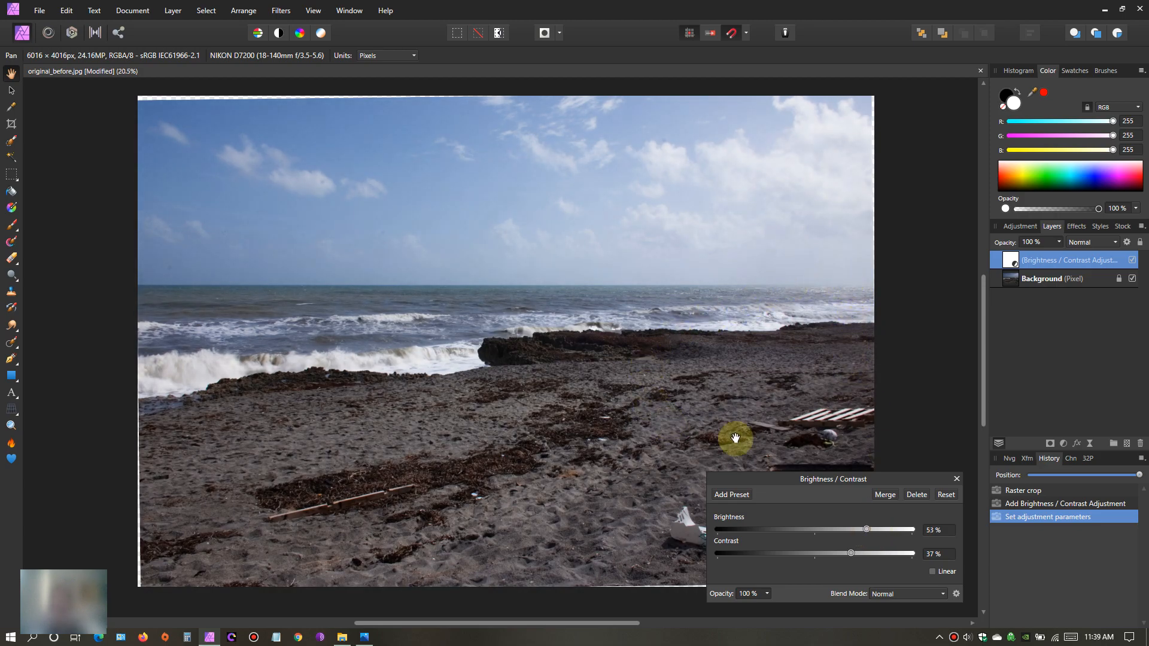
pyautogui.moveTo(905, 479); pyautogui.dragTo(926, 460)
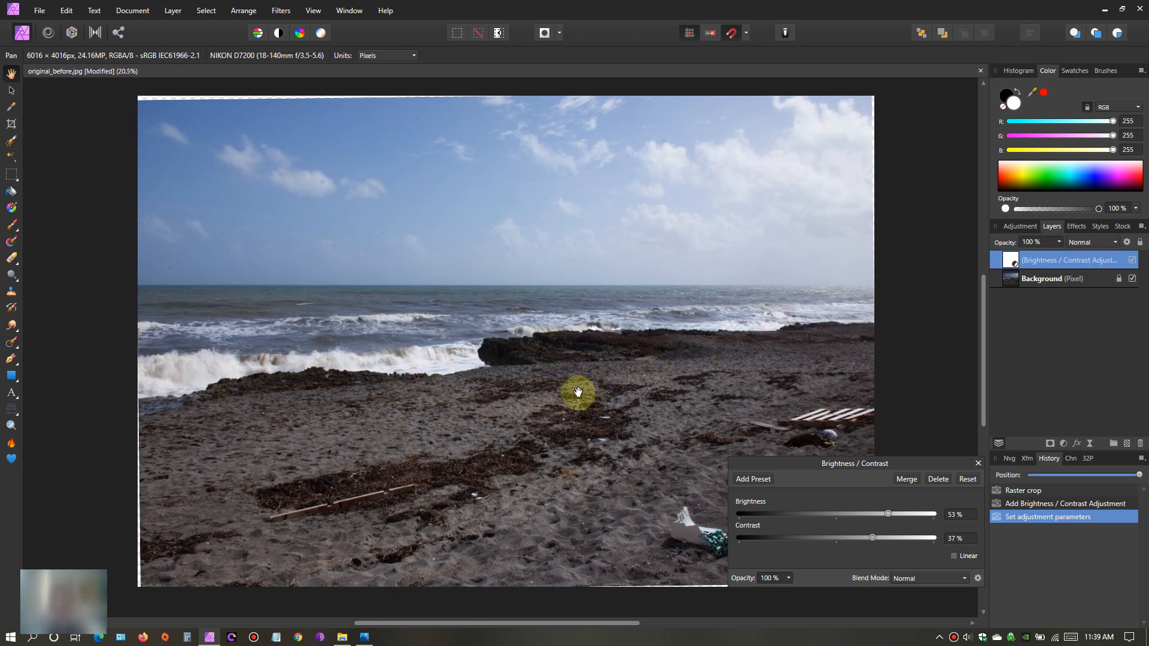
pyautogui.moveTo(887, 516)
pyautogui.mouseDown()
pyautogui.moveTo(883, 539)
pyautogui.moveTo(902, 514)
pyautogui.mouseUp()
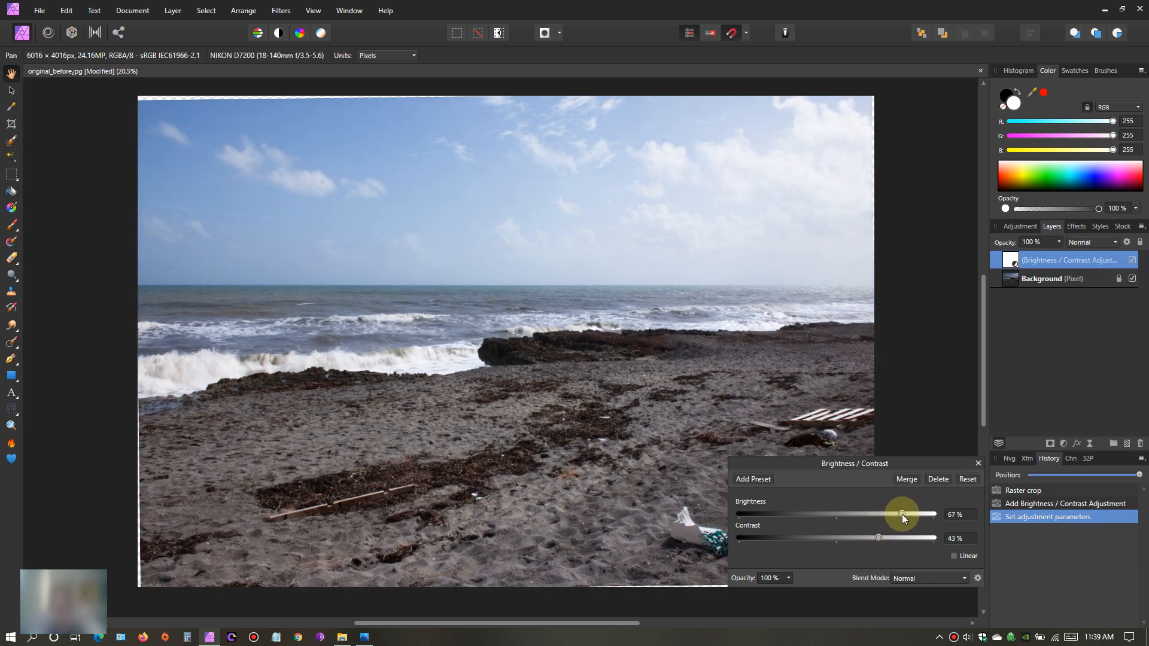
pyautogui.click(979, 464)
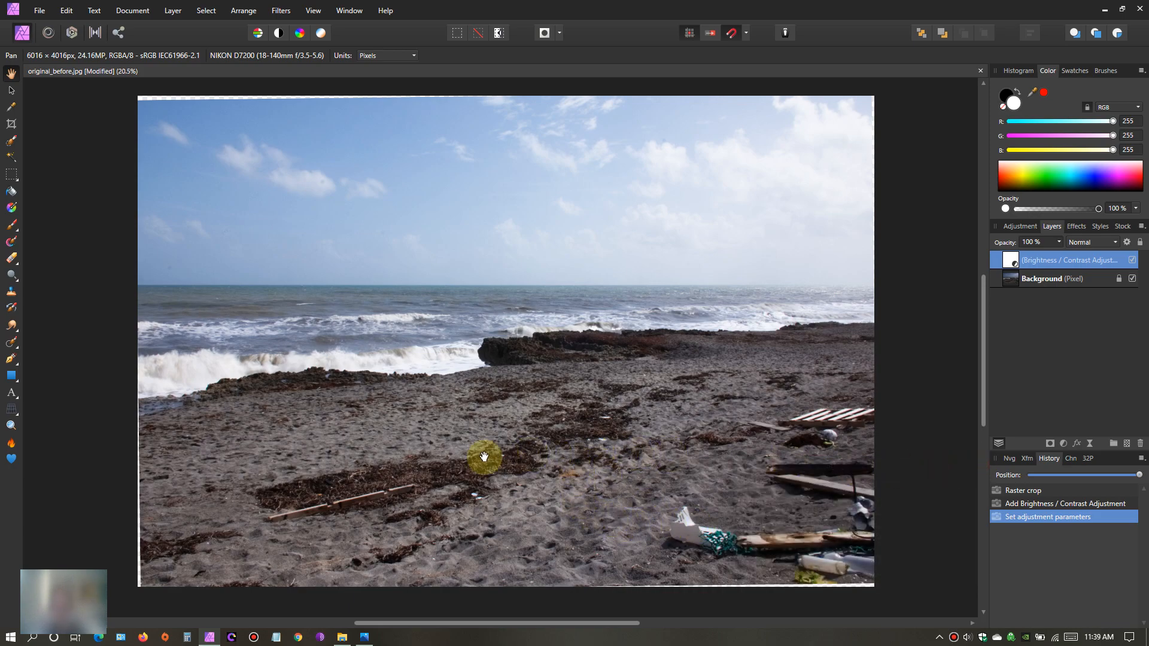
# - Open the Defringe filter on the Background layer with the rock edge against the surf in close view
pyautogui.scroll(5, 348, 442)
pyautogui.moveTo(325, 369); pyautogui.dragTo(689, 452)
pyautogui.moveTo(349, 370); pyautogui.dragTo(689, 420)
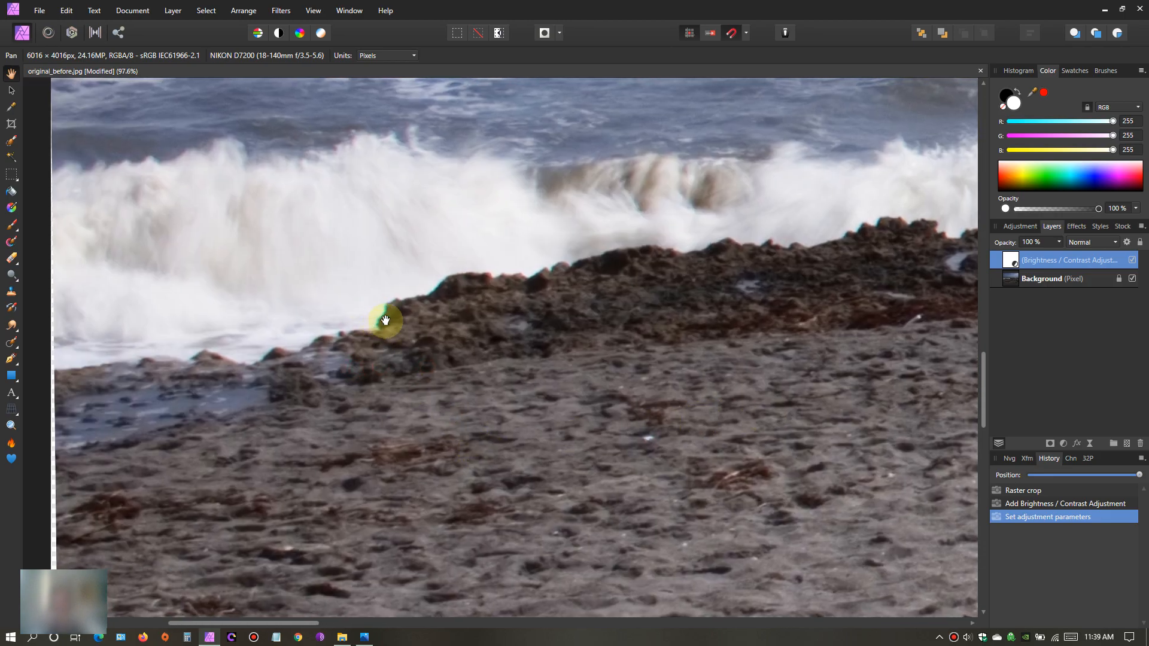
pyautogui.click(1012, 278)
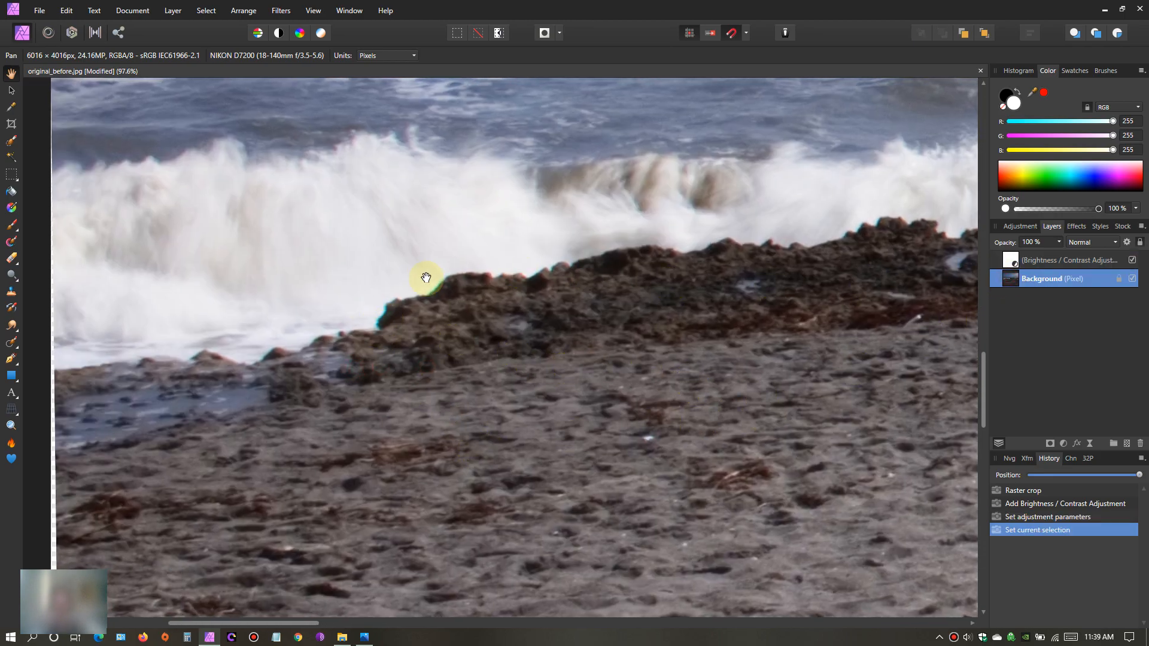
pyautogui.click(281, 10)
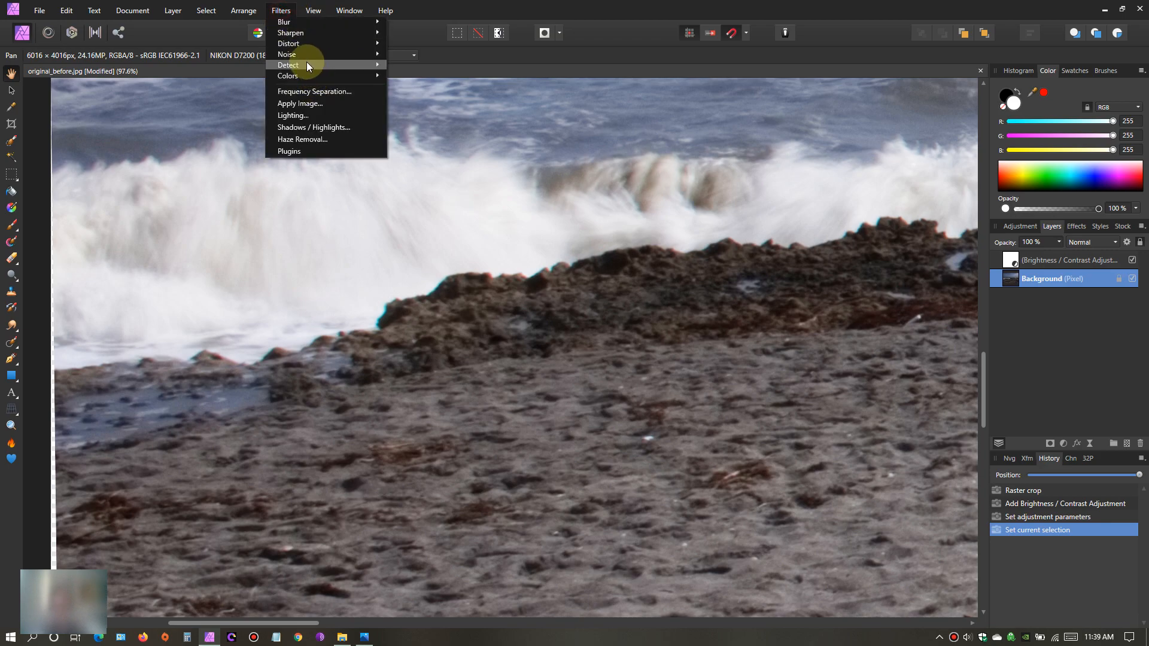
pyautogui.moveTo(307, 74)
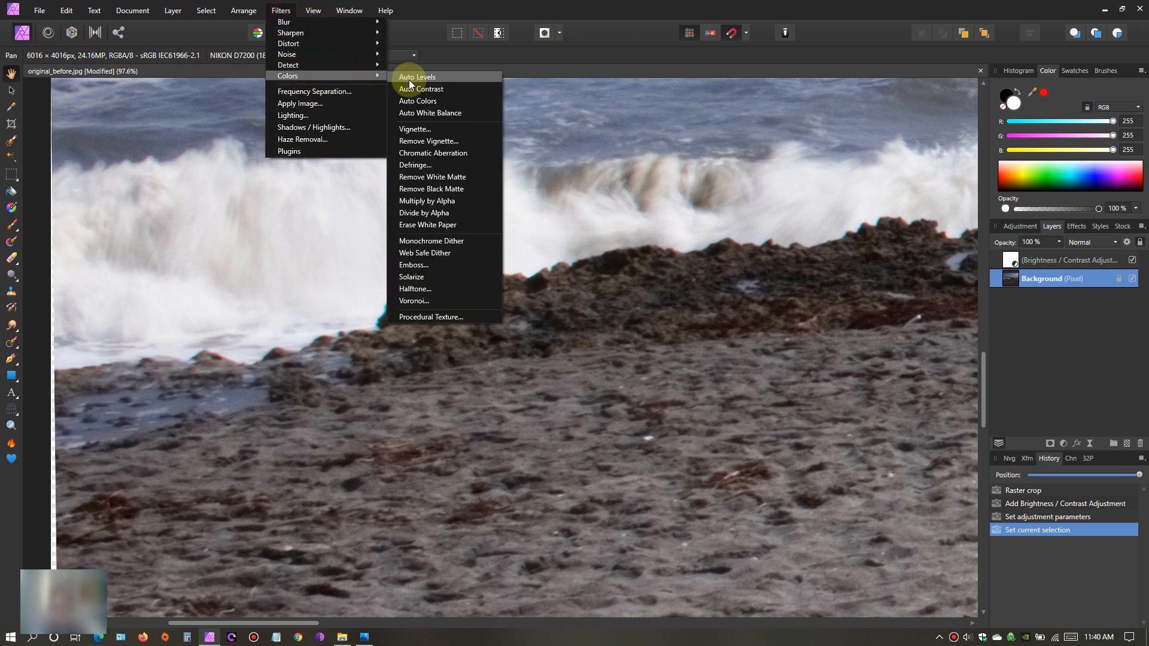
pyautogui.click(440, 165)
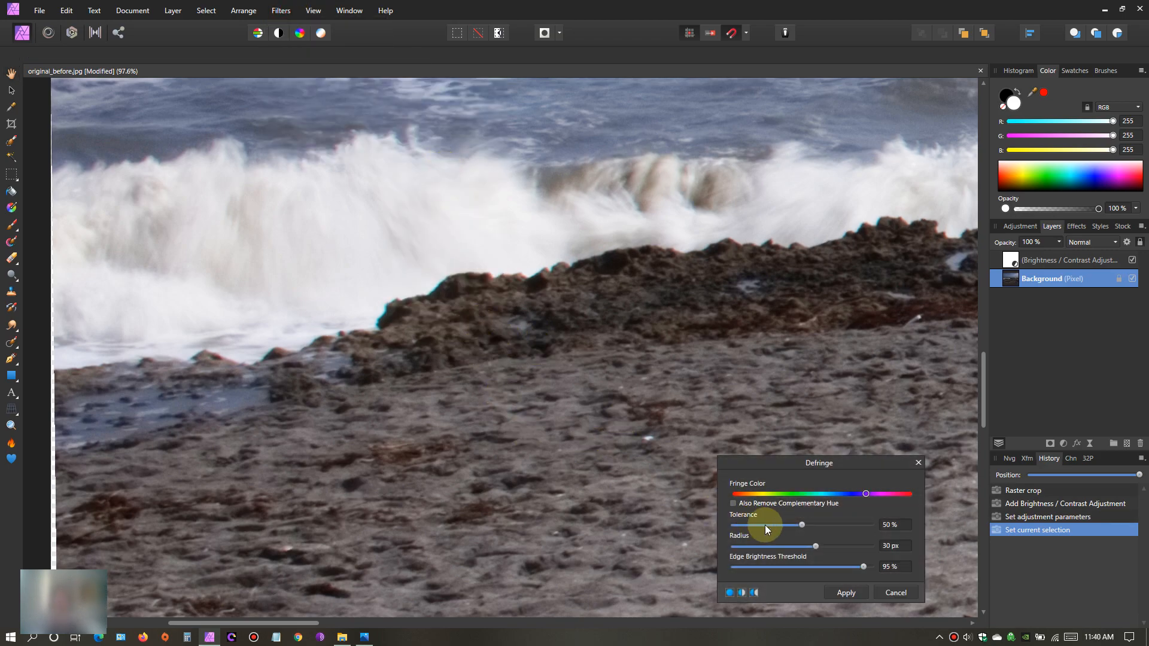
# - Set the Defringe filter to a green fringe colour with 100% tolerance, 34.6 px radius and 21% edge brightness threshold
pyautogui.click(798, 494)
pyautogui.moveTo(785, 567); pyautogui.dragTo(757, 566)
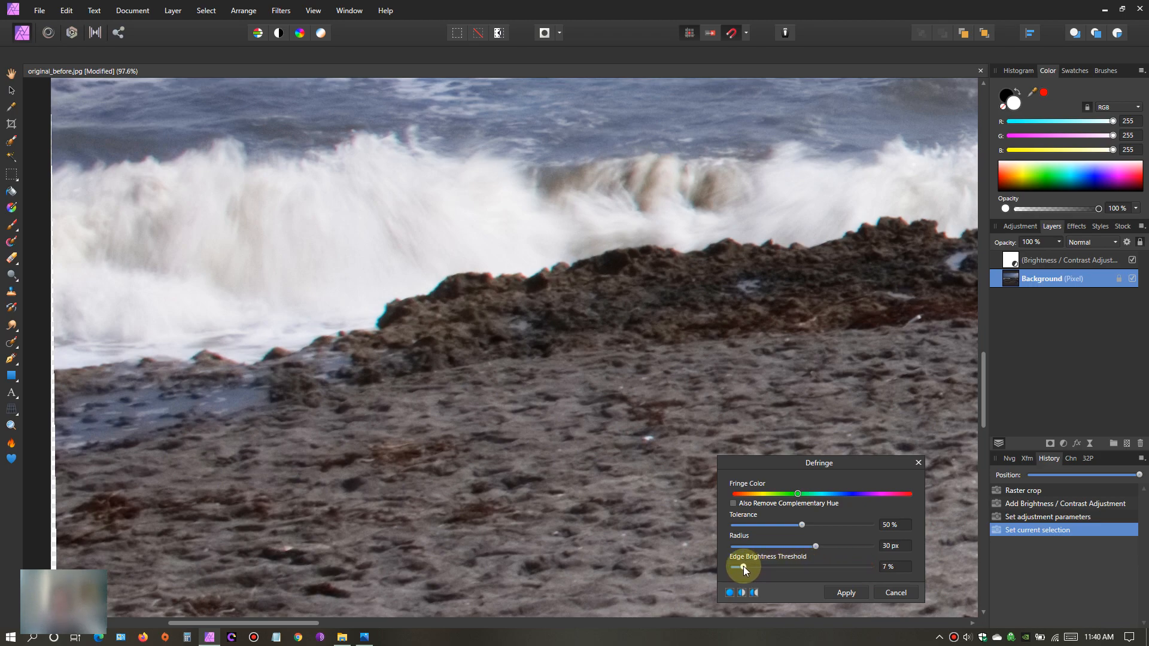
pyautogui.moveTo(732, 567); pyautogui.dragTo(755, 567)
pyautogui.moveTo(817, 545); pyautogui.dragTo(787, 548)
pyautogui.moveTo(885, 551); pyautogui.dragTo(830, 553)
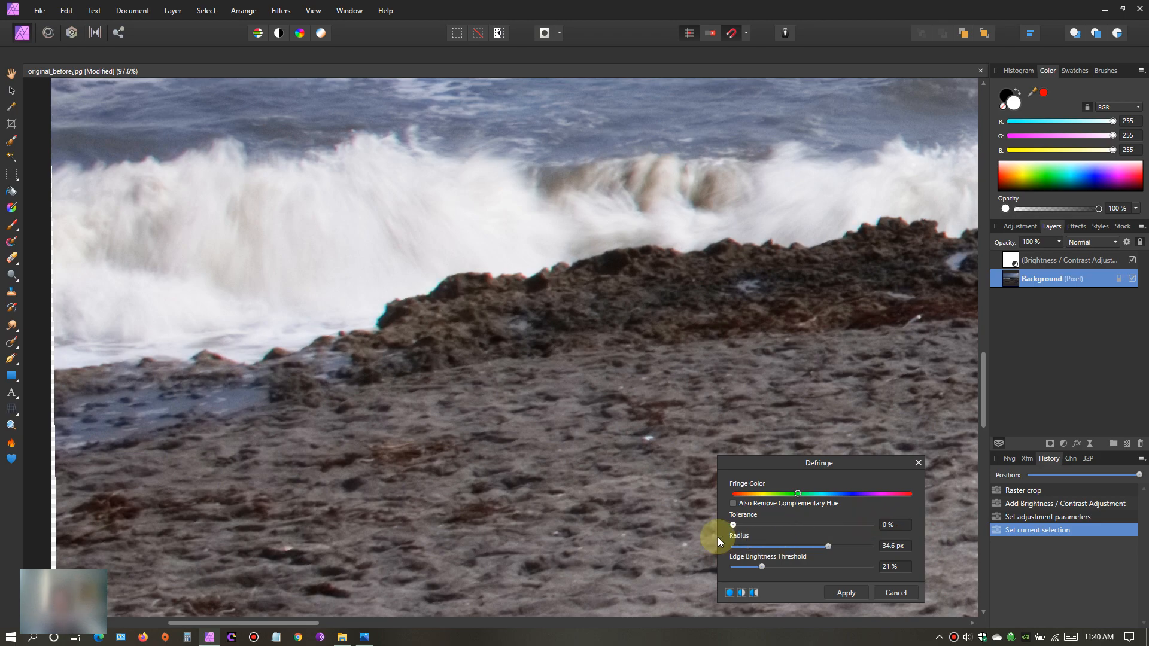
pyautogui.moveTo(719, 537); pyautogui.dragTo(779, 538)
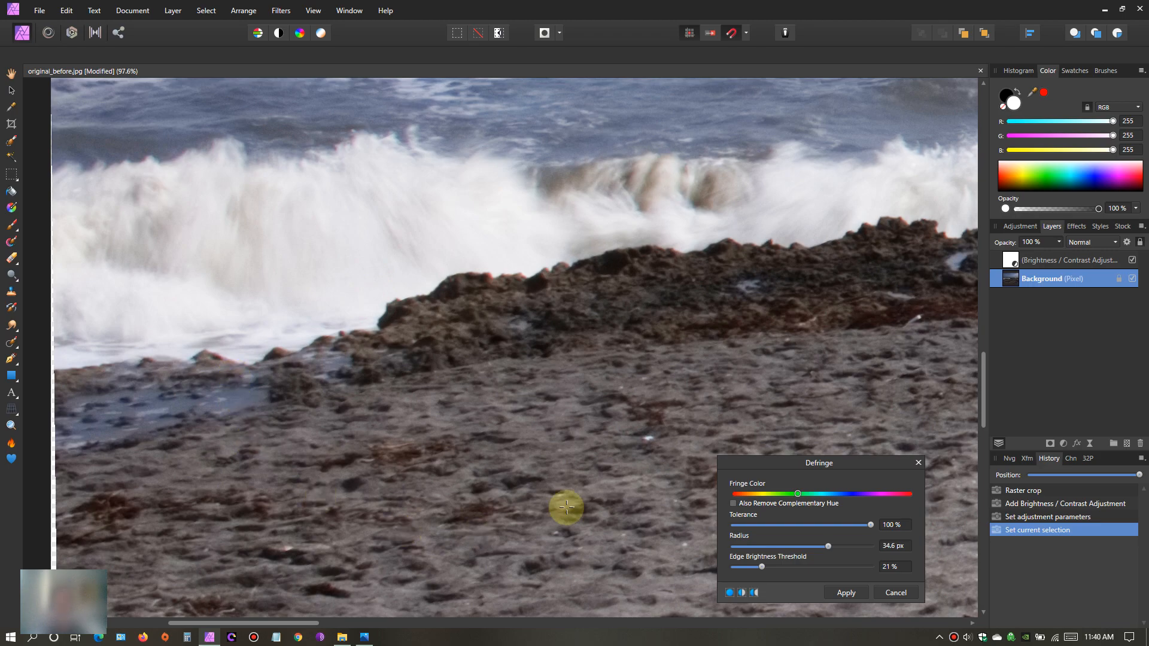
# - Compare the rock edge in a before/after split view, change the fringe colour to magenta-red and apply the Defringe filter
pyautogui.click(741, 593)
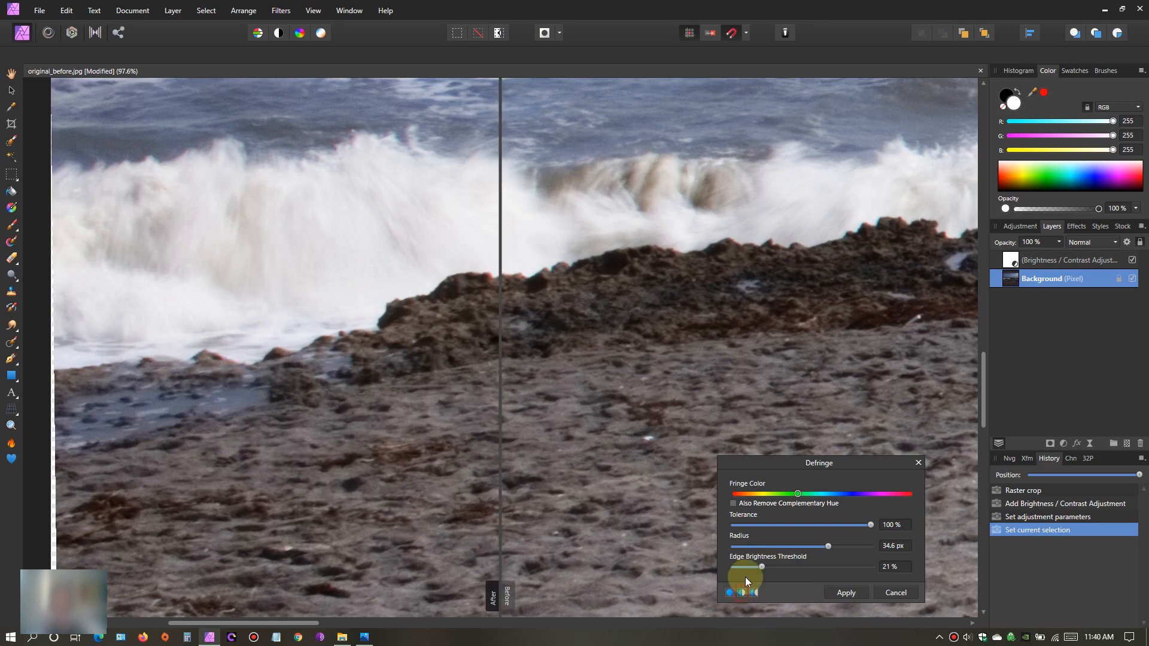
pyautogui.moveTo(500, 390); pyautogui.dragTo(388, 323)
pyautogui.scroll(3, 374, 385)
pyautogui.scroll(-5, 557, 340)
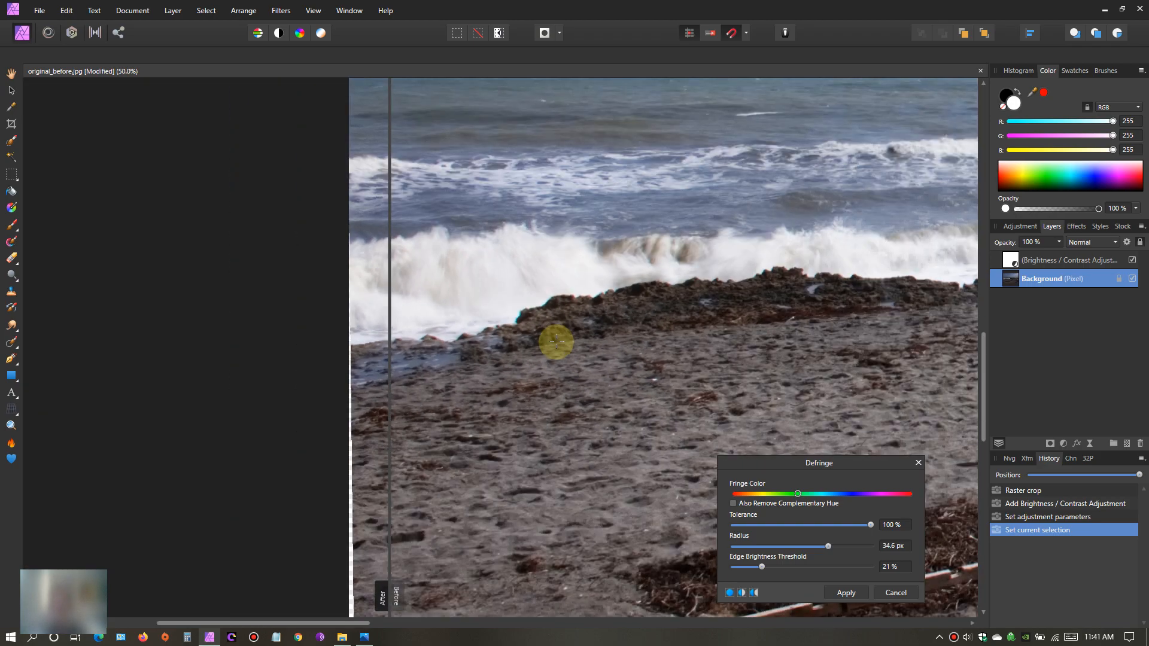
pyautogui.scroll(4, 560, 340)
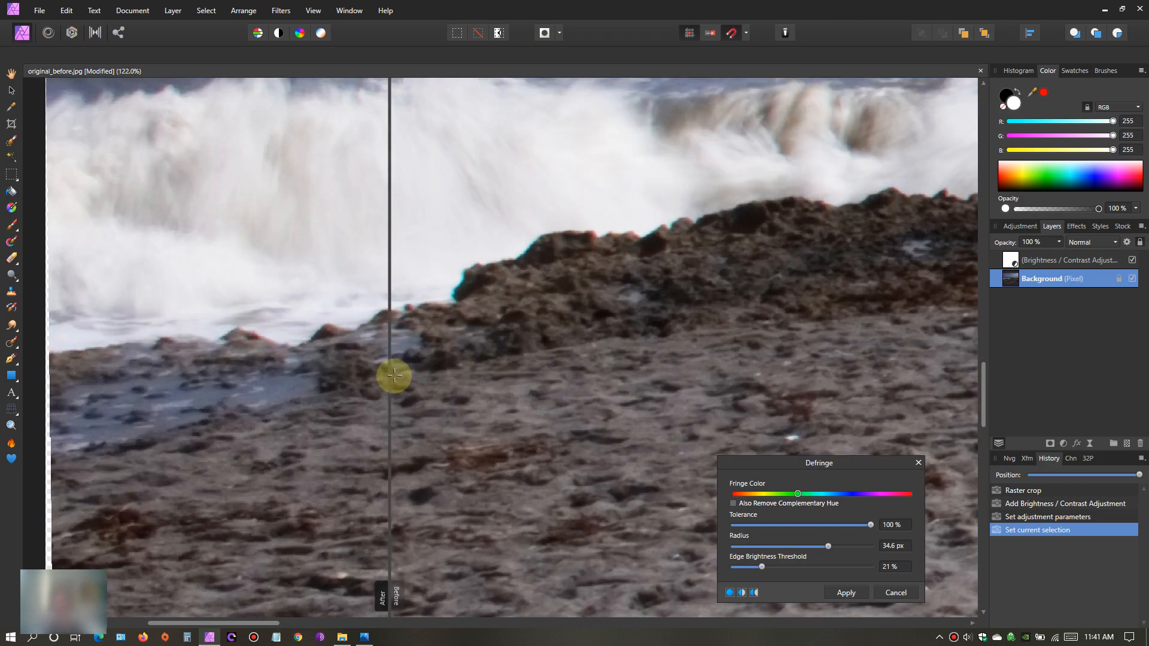
pyautogui.moveTo(388, 377); pyautogui.dragTo(537, 367)
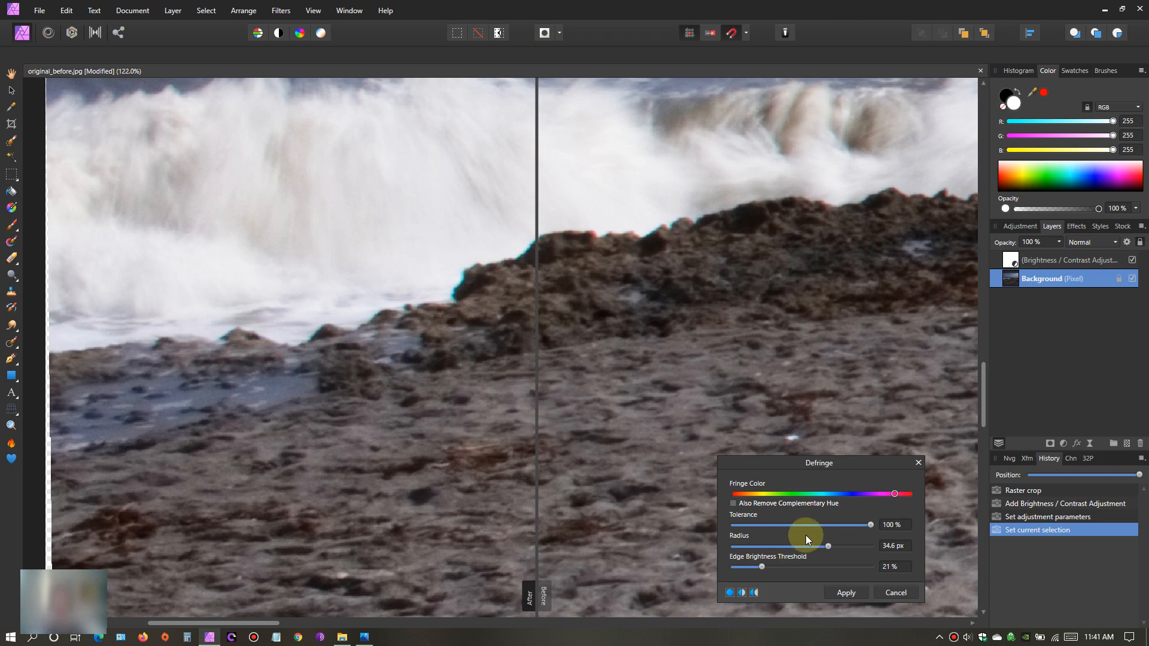
pyautogui.click(846, 593)
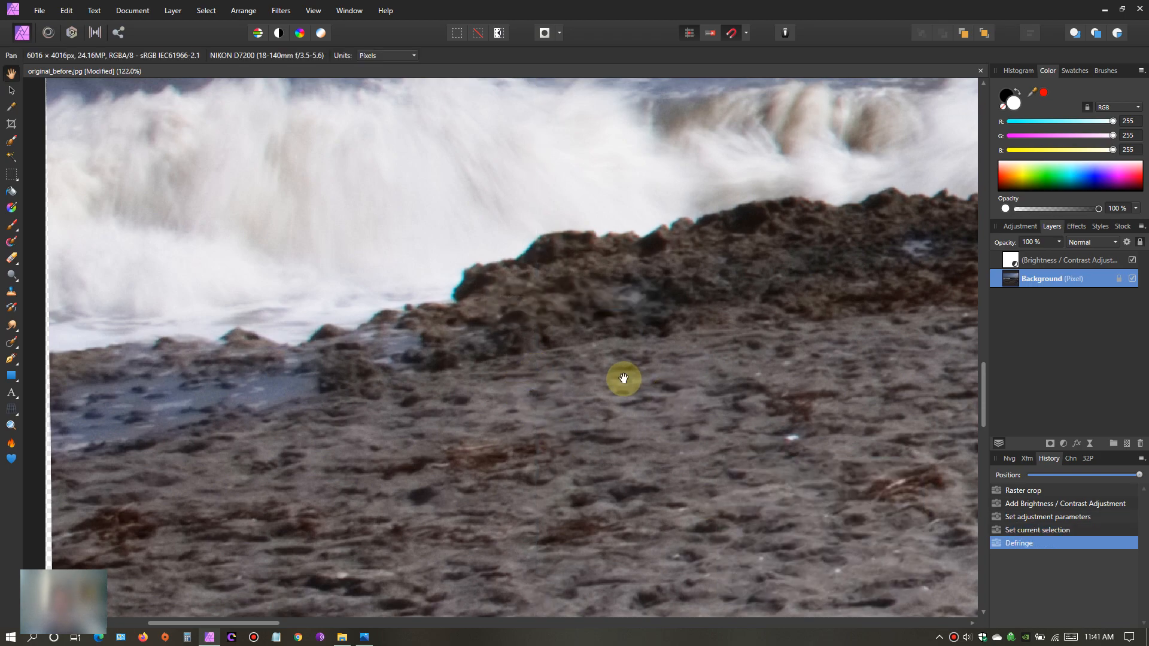
# - Apply a second Defringe filter to the Background layer with green fringe colour, 100% tolerance, 30 px radius and 10% edge brightness threshold
pyautogui.scroll(-3, 501, 314)
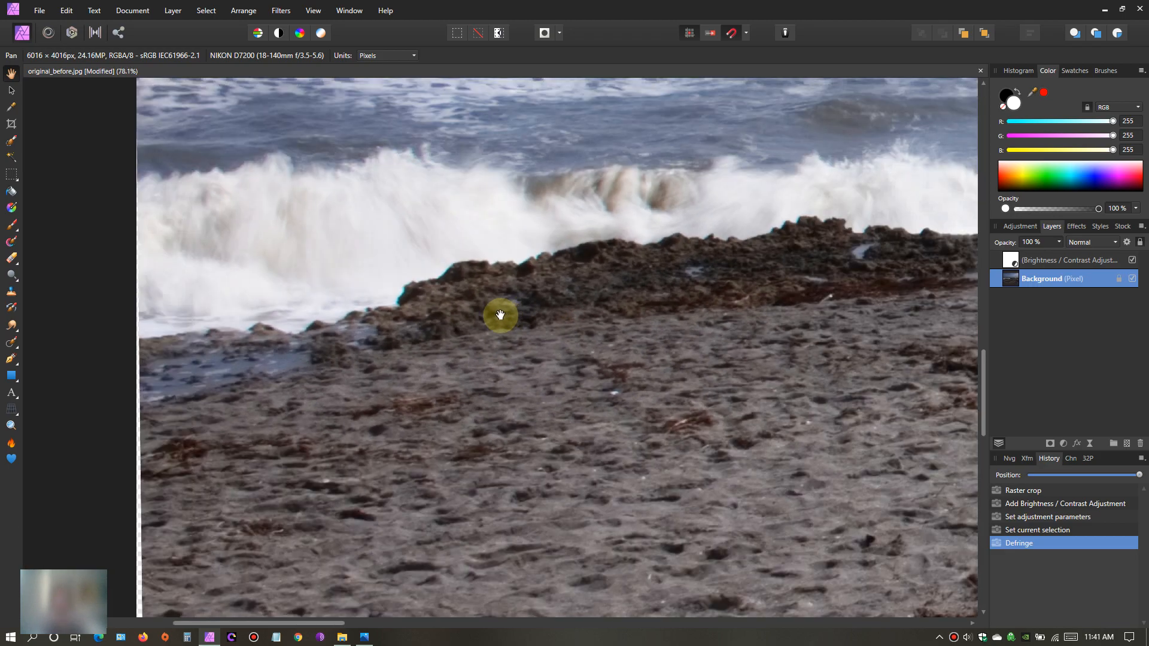
pyautogui.moveTo(513, 328); pyautogui.dragTo(439, 359)
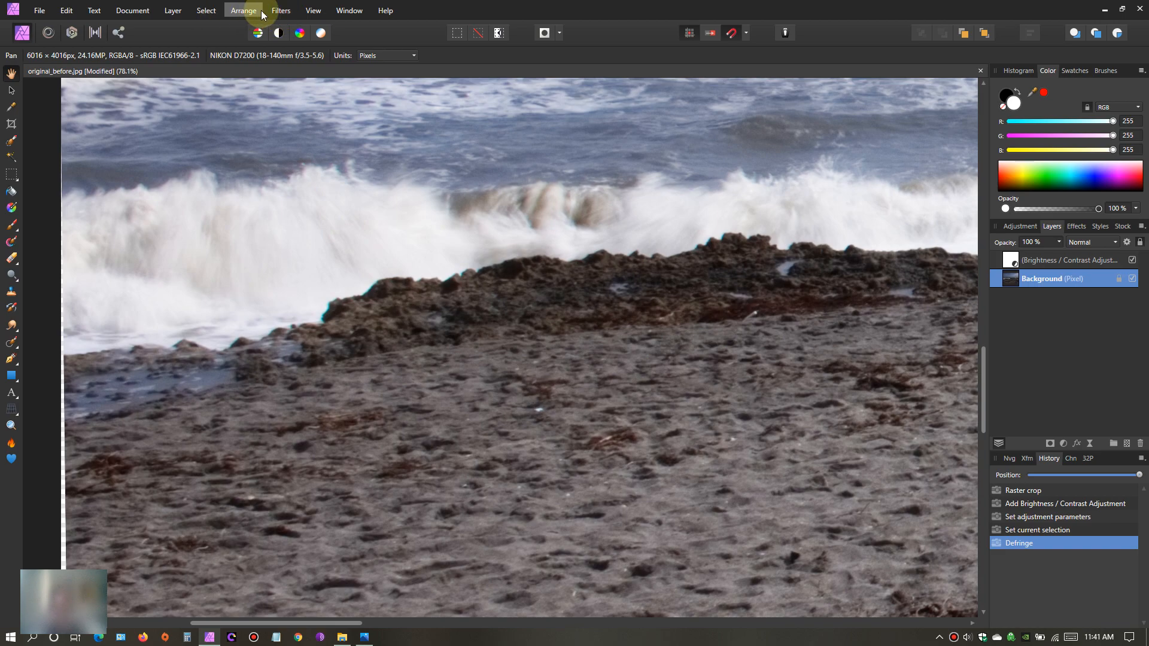
pyautogui.click(281, 11)
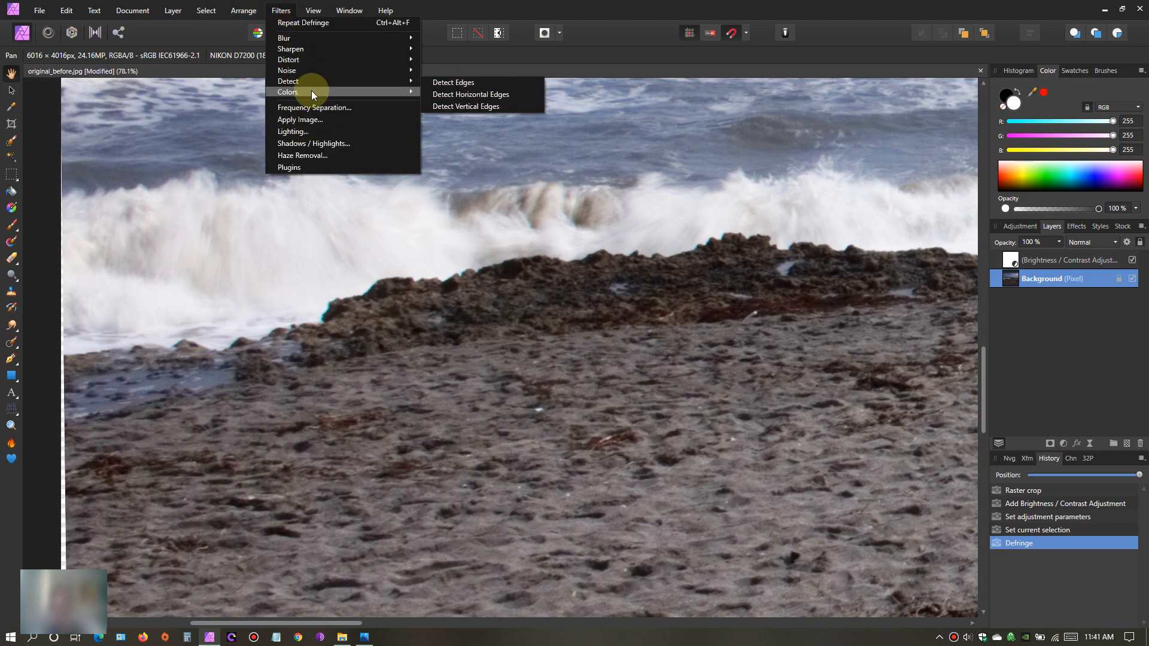
pyautogui.moveTo(311, 91)
pyautogui.click(464, 180)
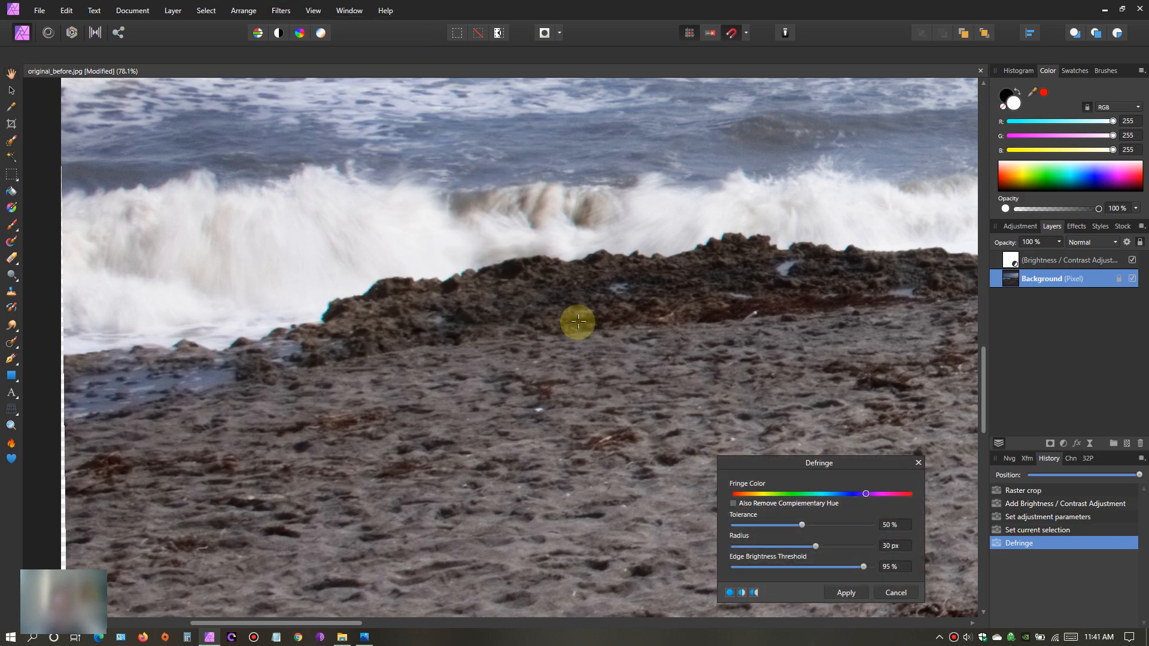
pyautogui.click(790, 495)
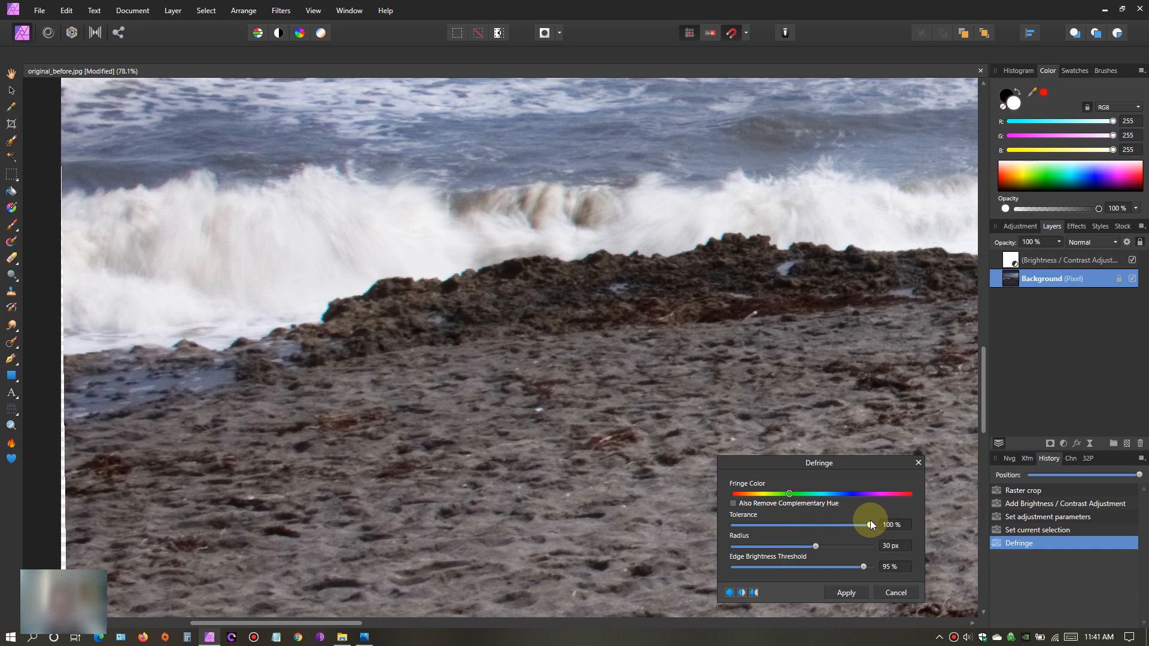
pyautogui.moveTo(865, 566); pyautogui.dragTo(748, 576)
pyautogui.scroll(-1, 507, 396)
pyautogui.scroll(3, 507, 397)
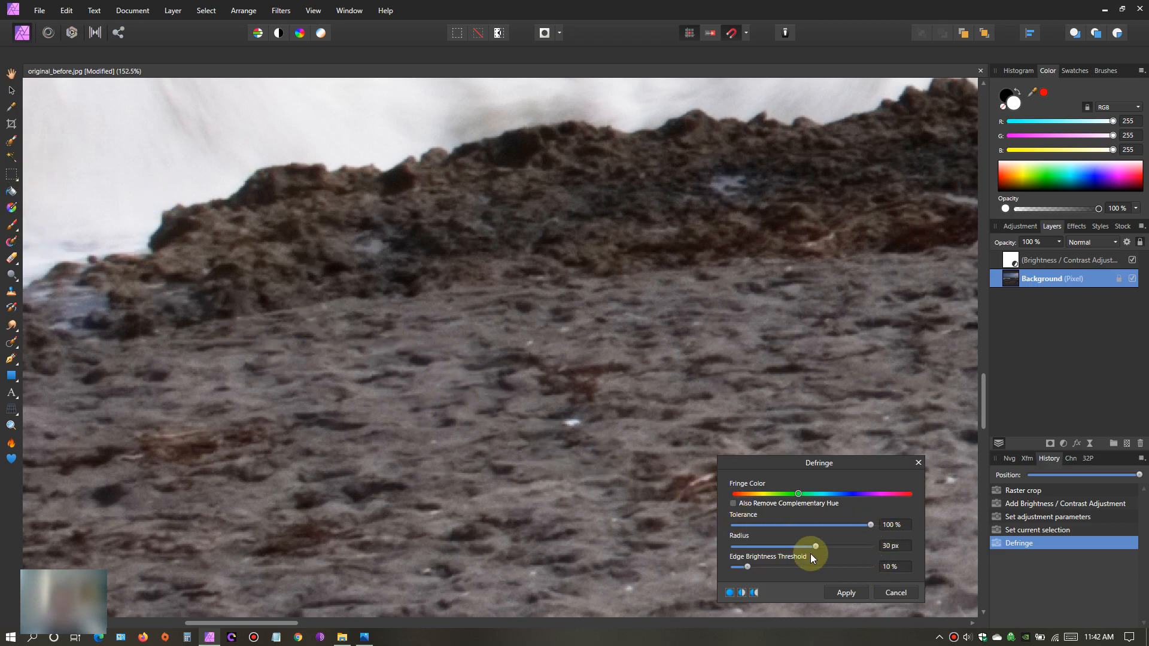
pyautogui.click(846, 593)
# - Examine the whole beach photo and the edge between the rocks and the surf up close for remaining colour fringing
pyautogui.scroll(-3, 331, 397)
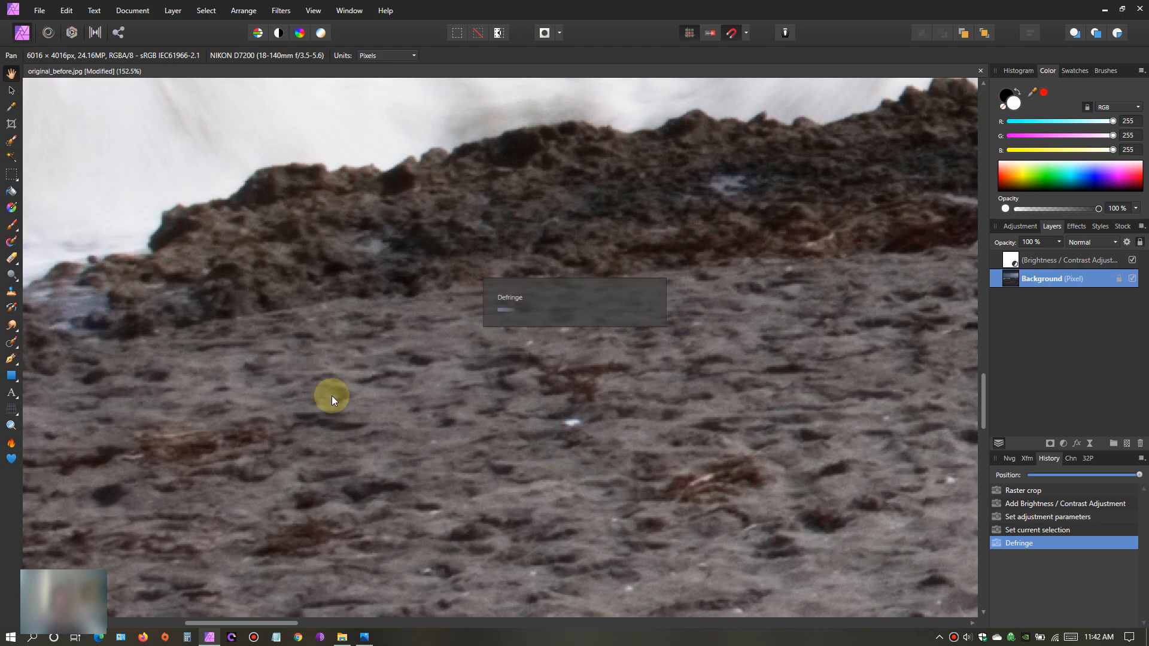
pyautogui.scroll(-3, 332, 397)
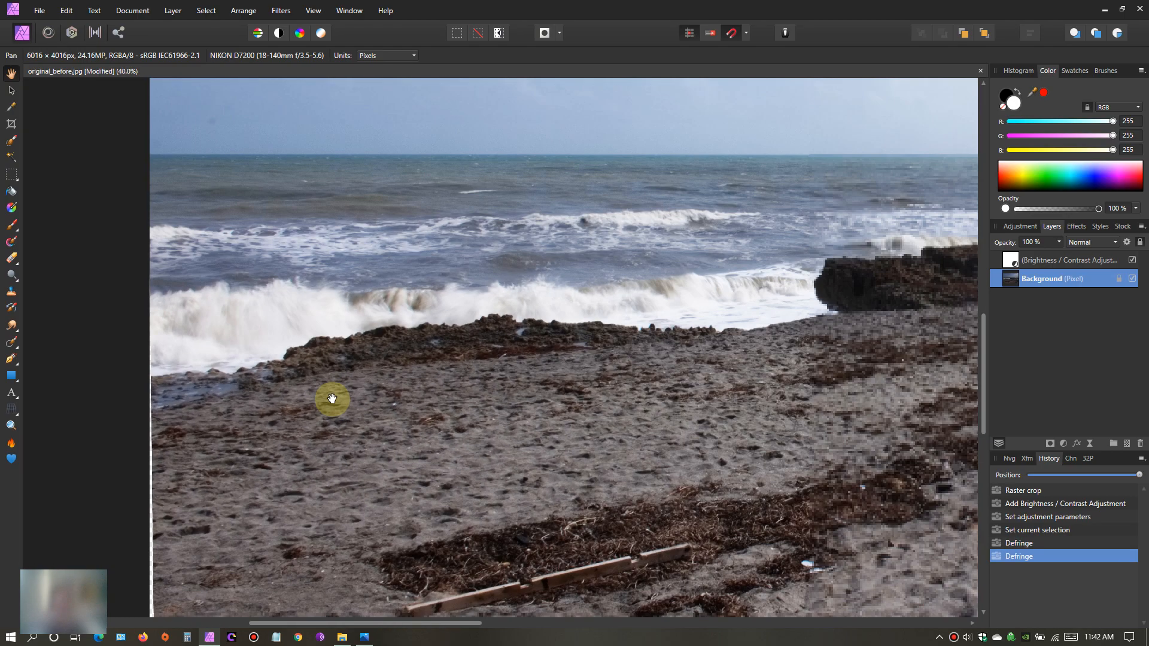
pyautogui.moveTo(453, 390); pyautogui.dragTo(315, 344)
pyautogui.scroll(-1, 315, 345)
pyautogui.scroll(-2, 312, 350)
pyautogui.moveTo(397, 322); pyautogui.dragTo(401, 362)
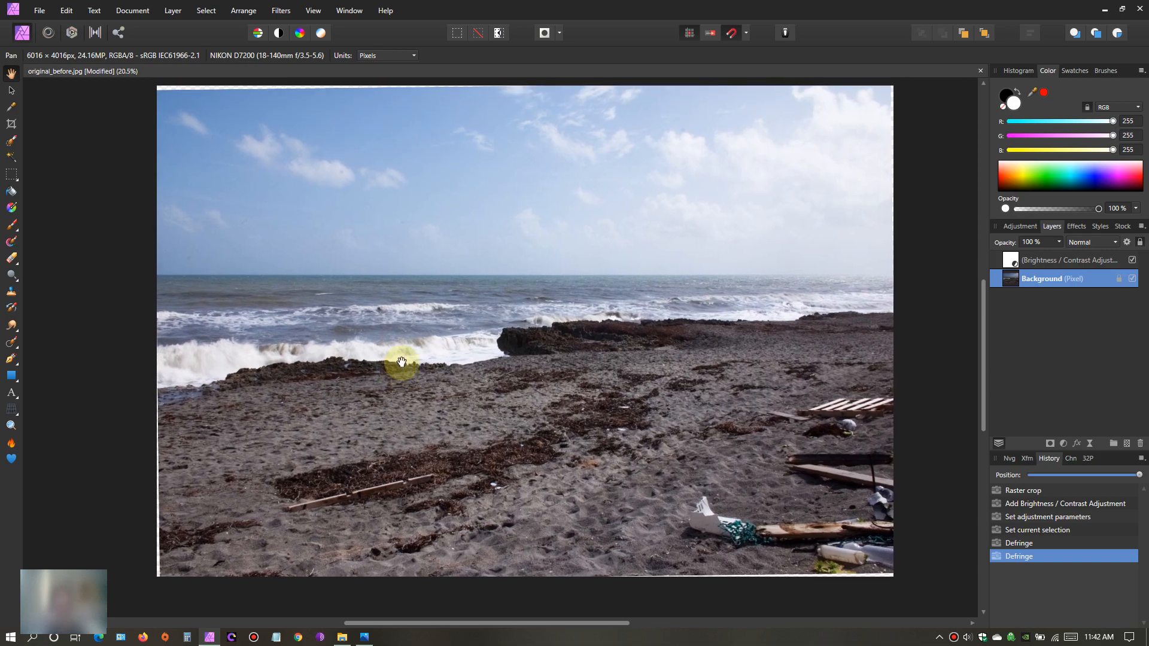
pyautogui.scroll(7, 401, 362)
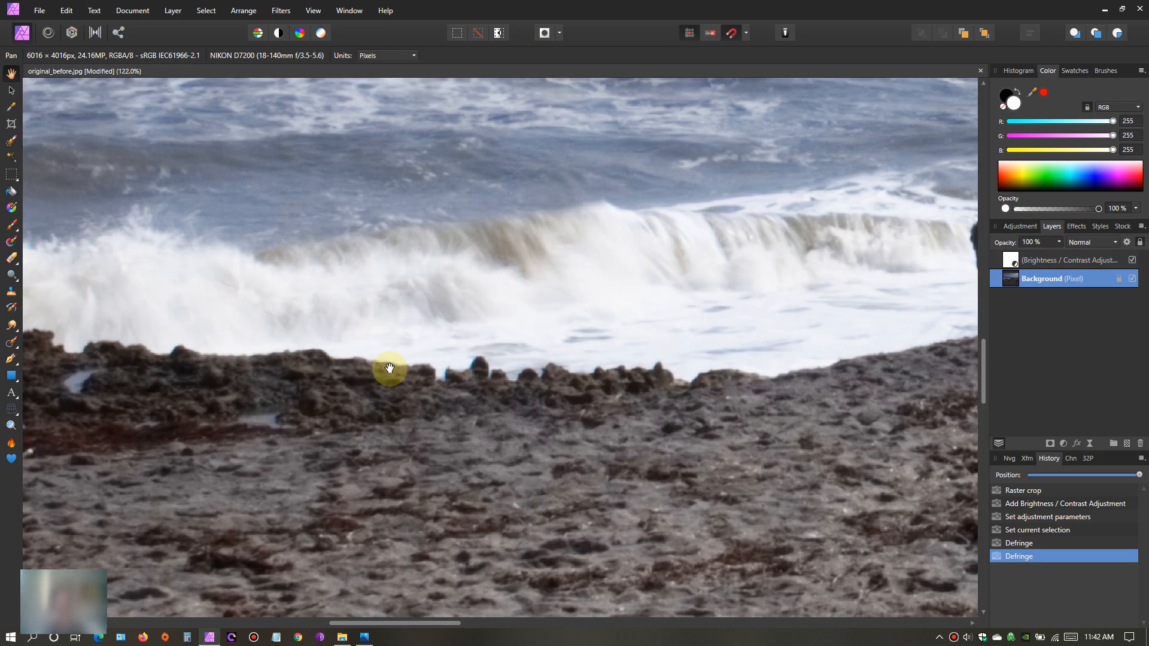
pyautogui.moveTo(390, 372); pyautogui.dragTo(622, 377)
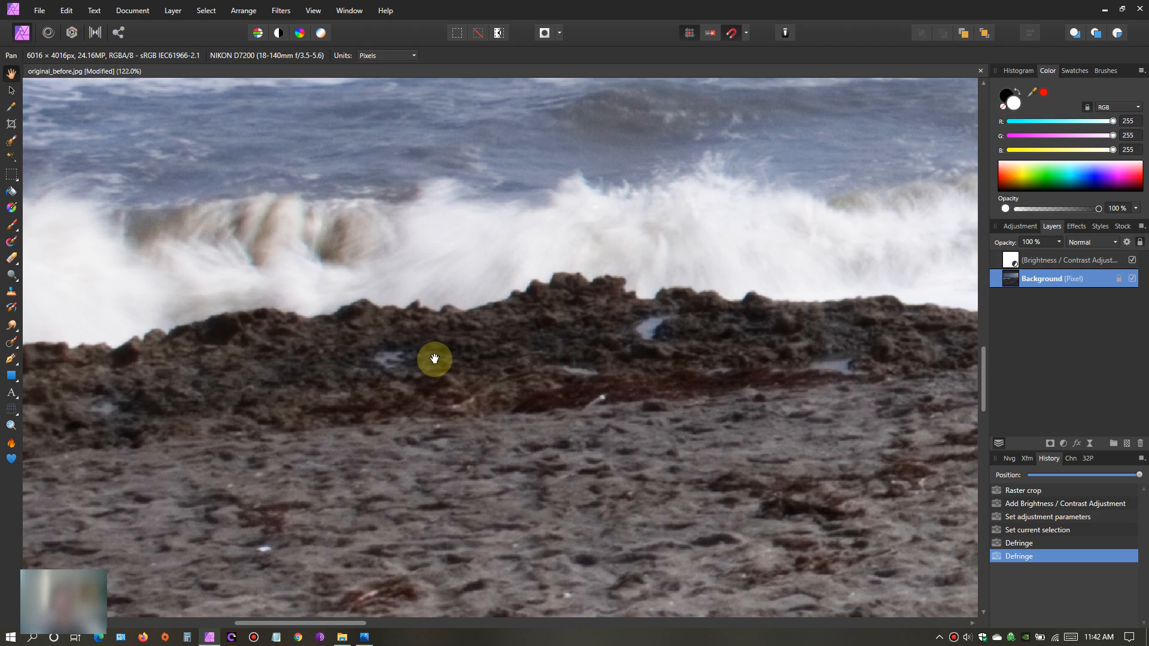
pyautogui.scroll(3, 434, 359)
pyautogui.scroll(1, 282, 367)
pyautogui.scroll(-4, 484, 326)
pyautogui.scroll(-8, 432, 326)
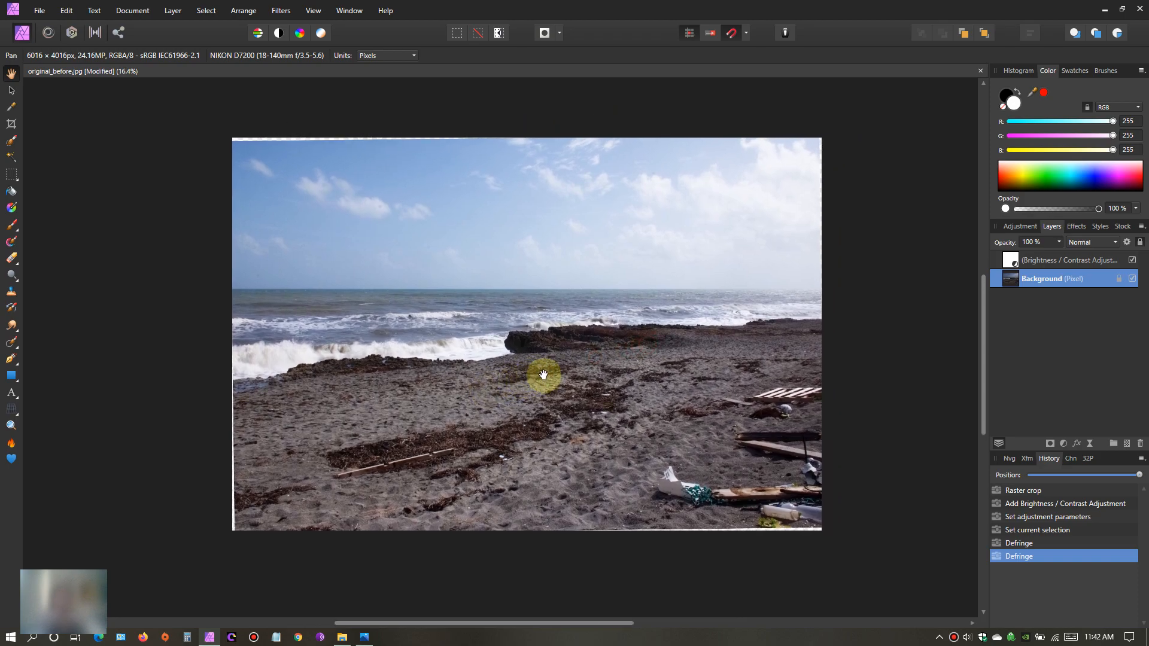
pyautogui.moveTo(529, 379); pyautogui.dragTo(513, 379)
pyautogui.scroll(1, 515, 379)
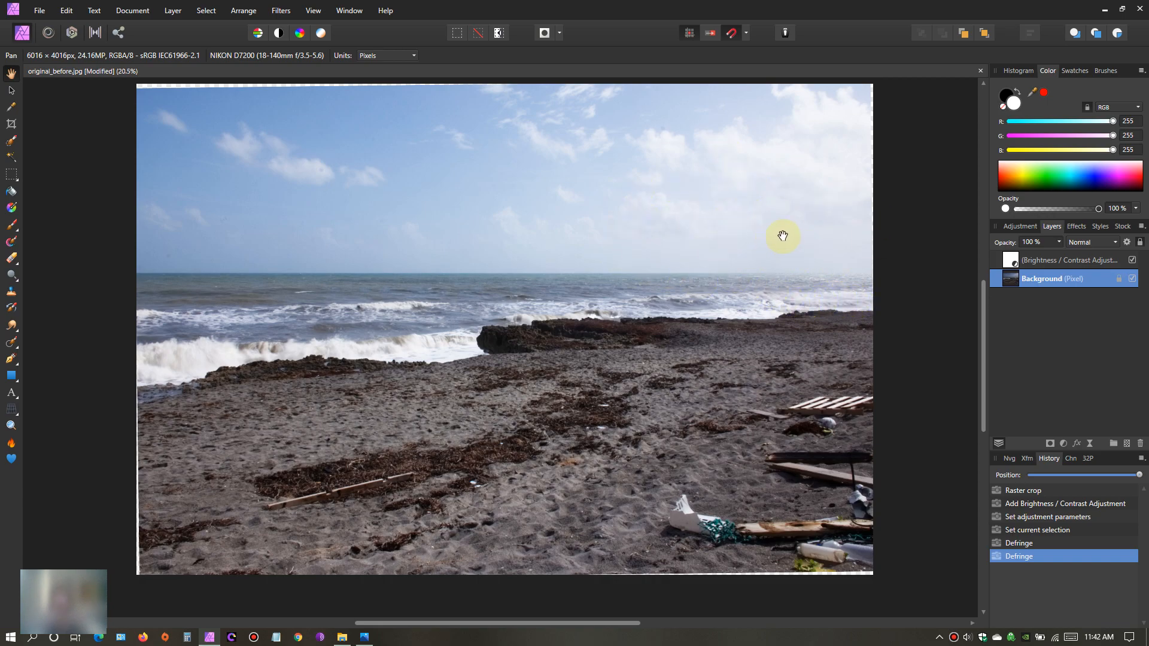
# - Apply the Haze Removal filter to the Background layer twice in a row
pyautogui.click(279, 10)
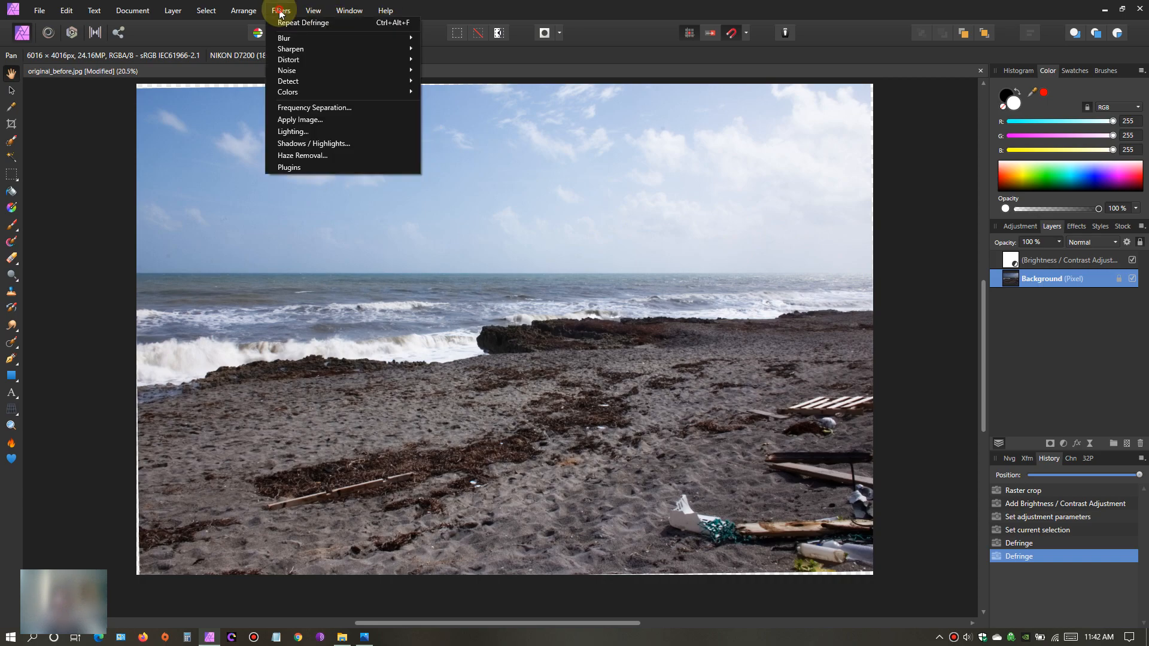
pyautogui.click(297, 155)
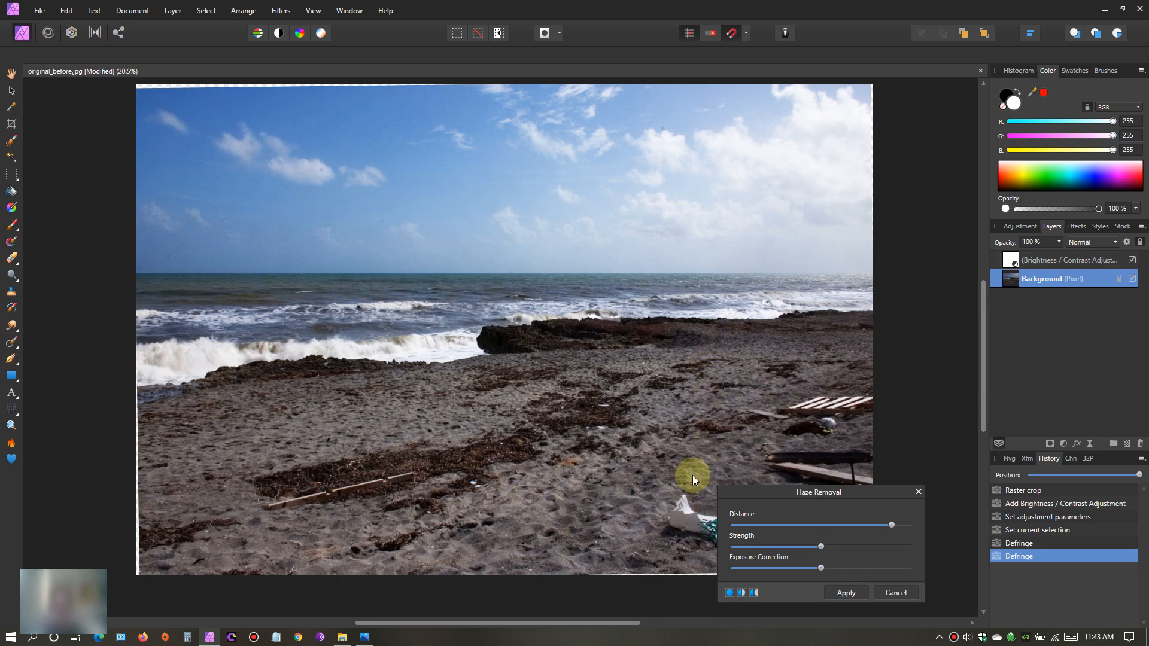
pyautogui.click(850, 591)
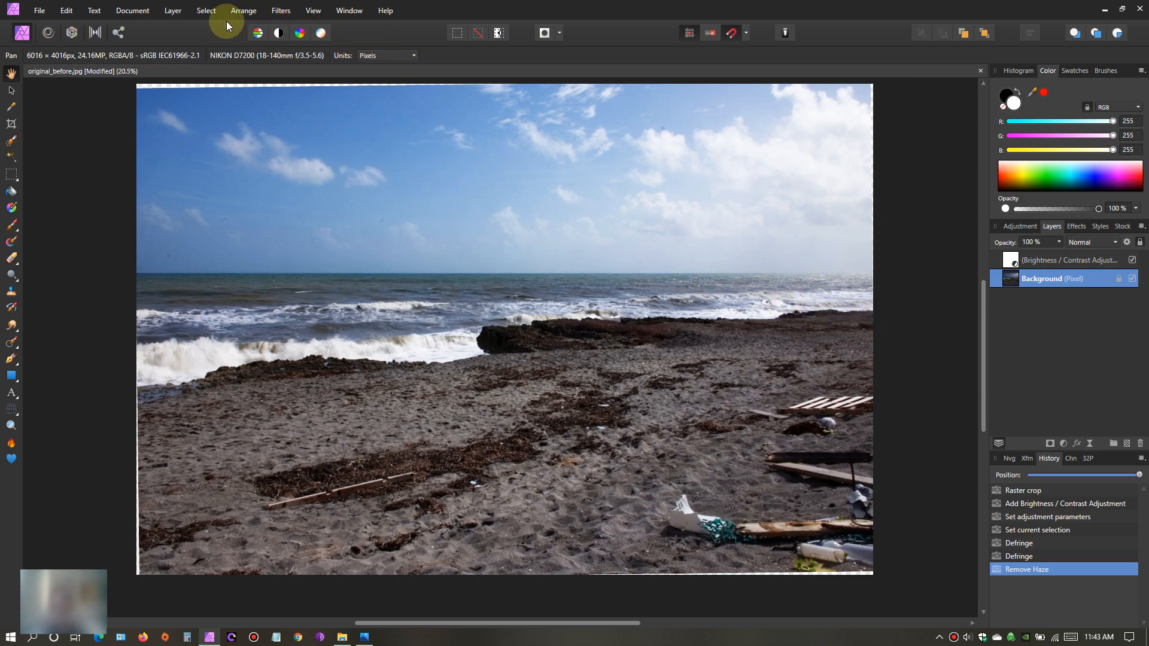
pyautogui.click(281, 11)
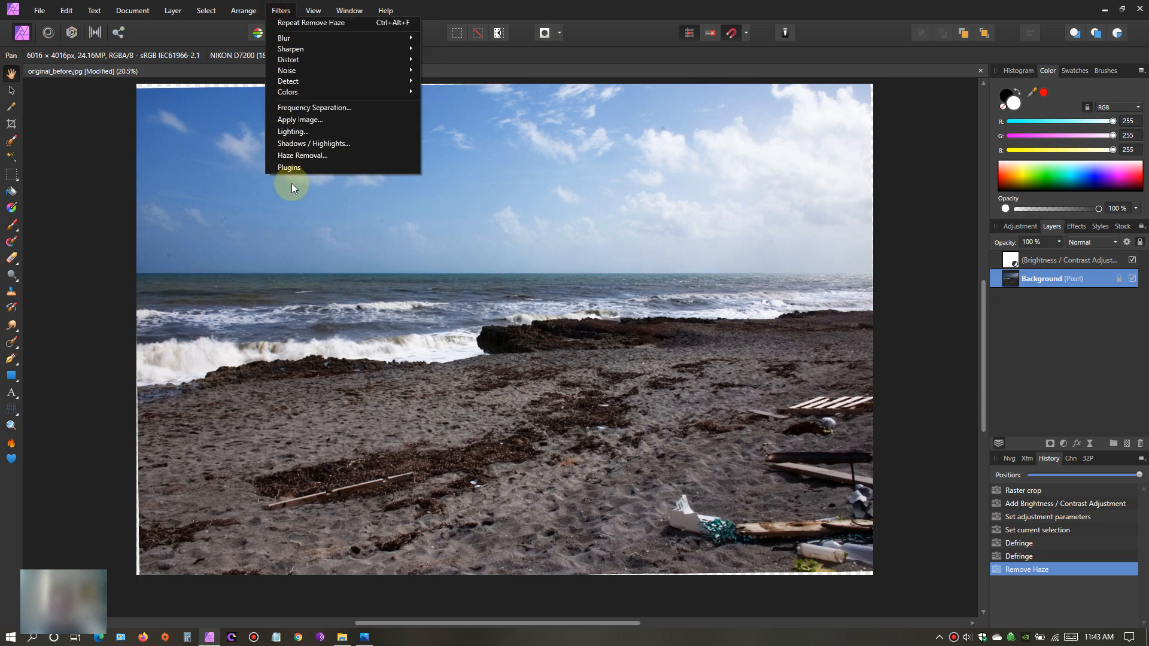
pyautogui.click(294, 157)
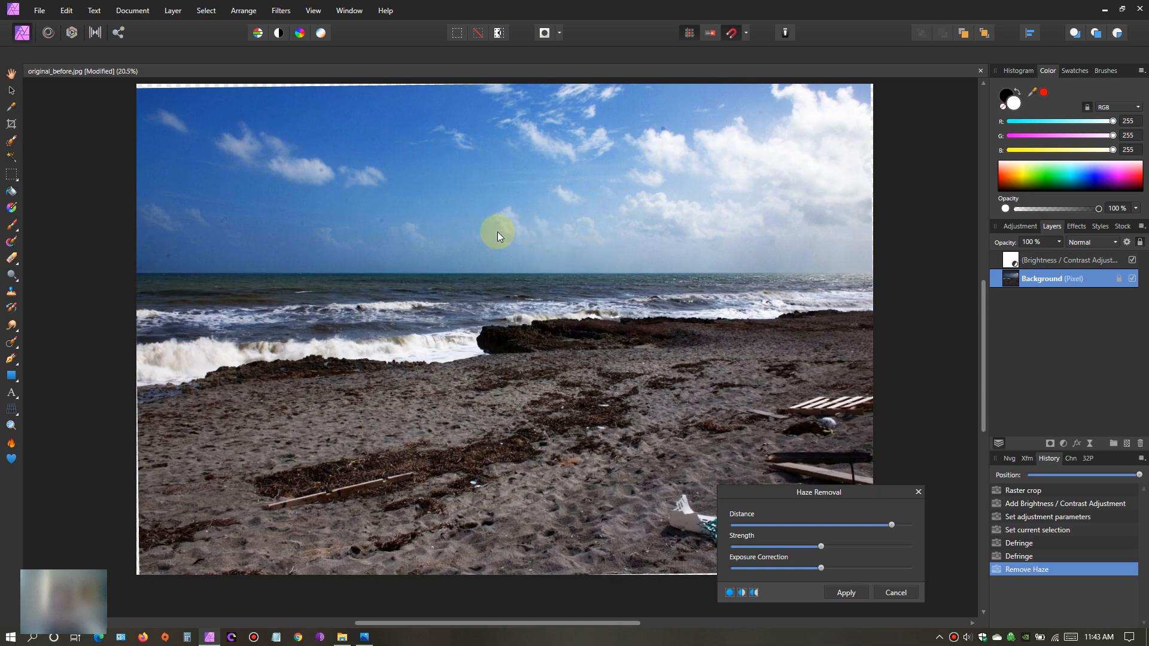
pyautogui.click(854, 592)
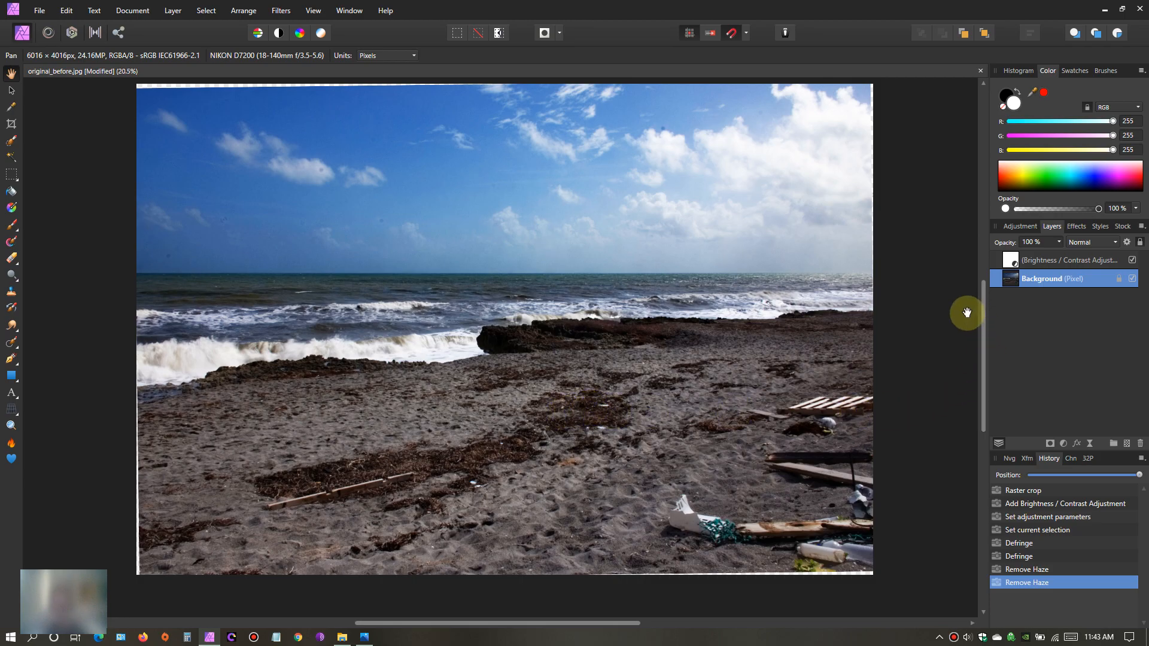
# - Sharpen the Background layer with an Unsharp Mask of 2.1 px radius, 0.5 factor and 0% threshold
pyautogui.scroll(3, 572, 354)
pyautogui.moveTo(579, 351)
pyautogui.mouseDown()
pyautogui.moveTo(486, 309)
pyautogui.moveTo(585, 370)
pyautogui.mouseUp()
pyautogui.scroll(-4, 485, 308)
pyautogui.scroll(1, 441, 341)
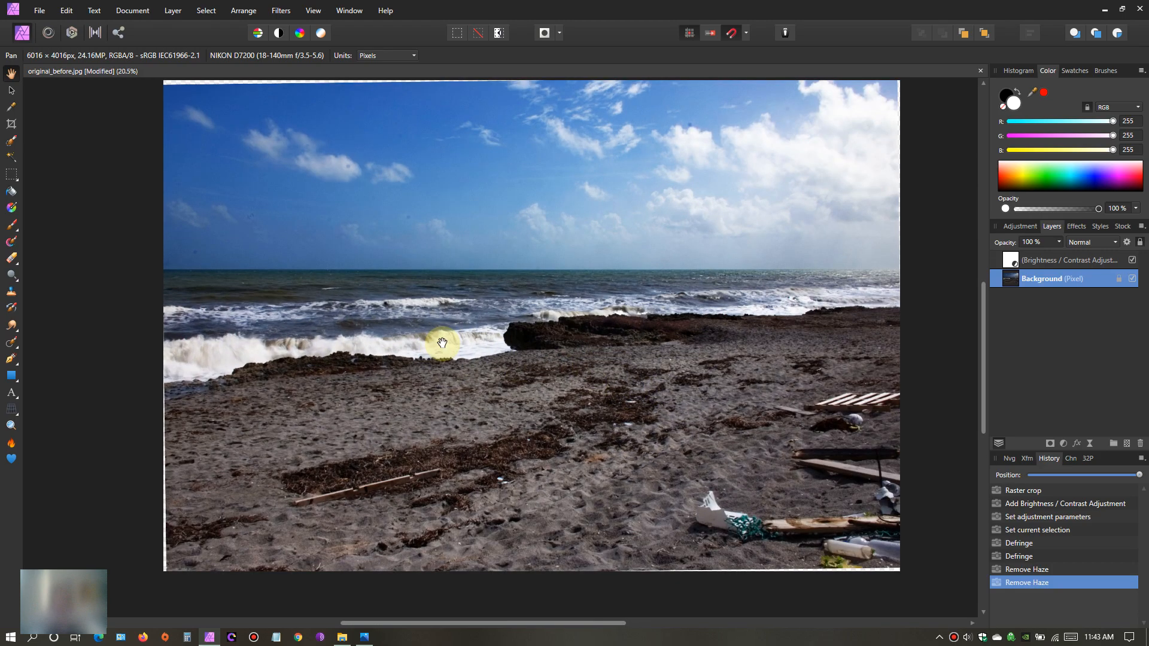
pyautogui.moveTo(513, 341); pyautogui.dragTo(488, 336)
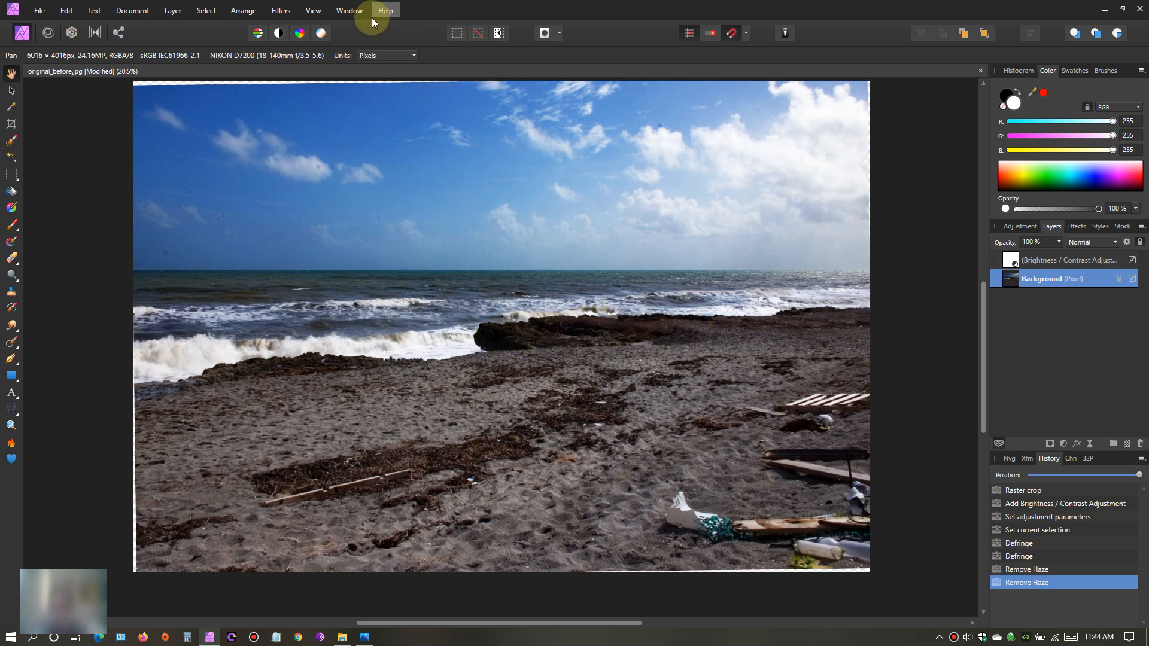
pyautogui.click(281, 10)
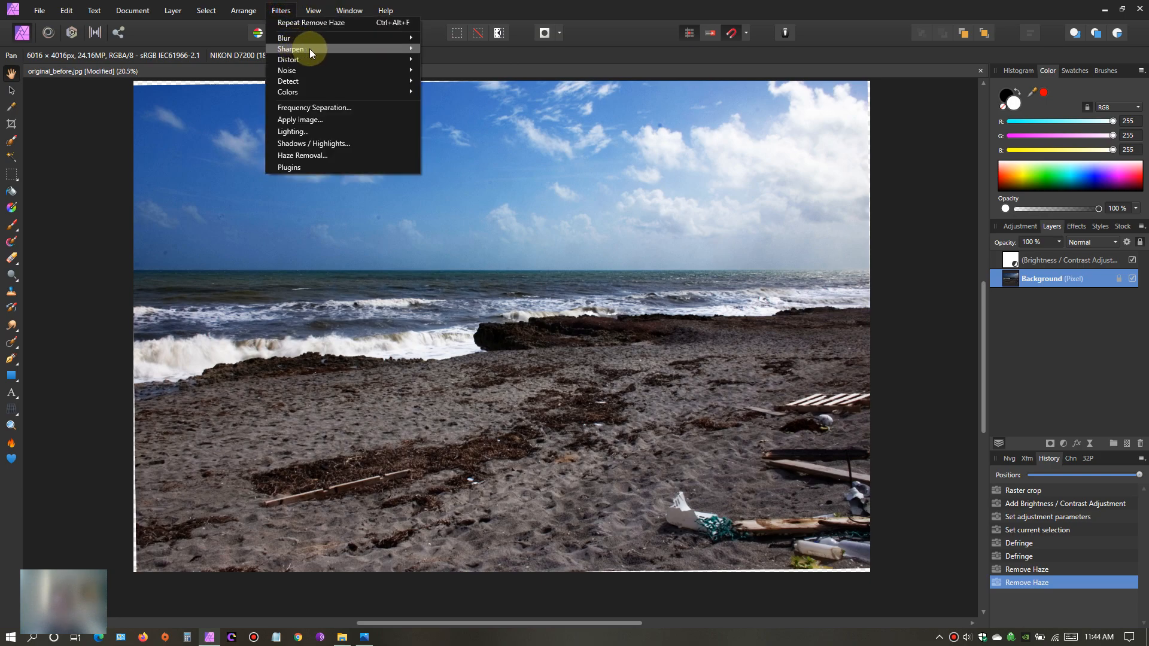
pyautogui.moveTo(310, 48)
pyautogui.click(477, 50)
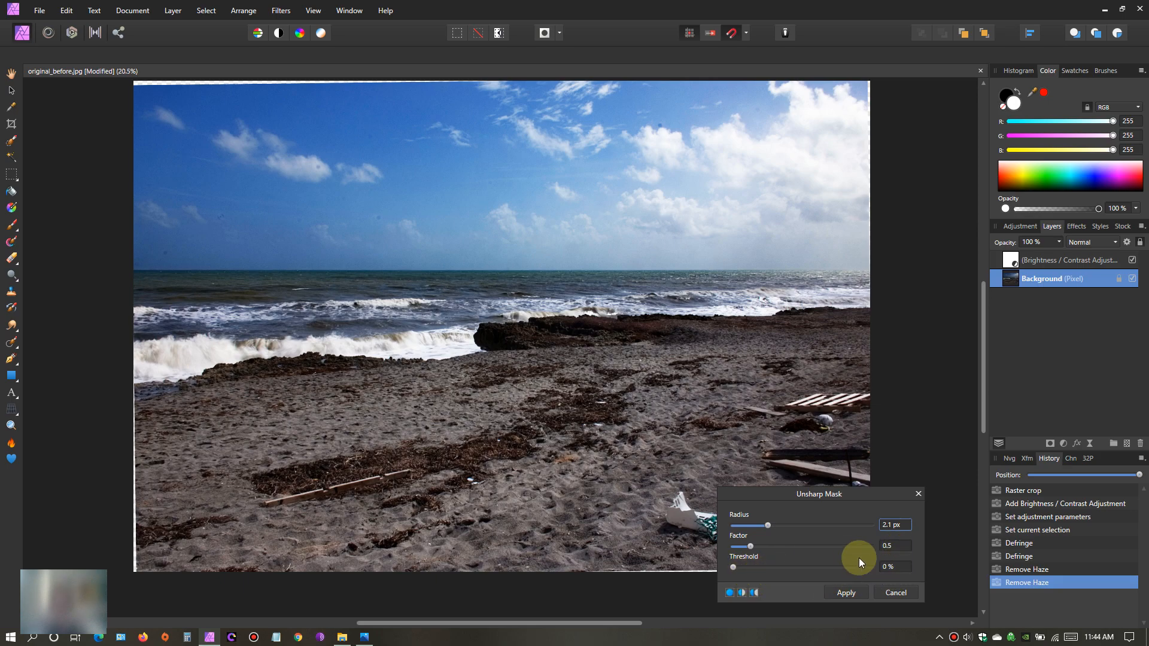
pyautogui.click(846, 593)
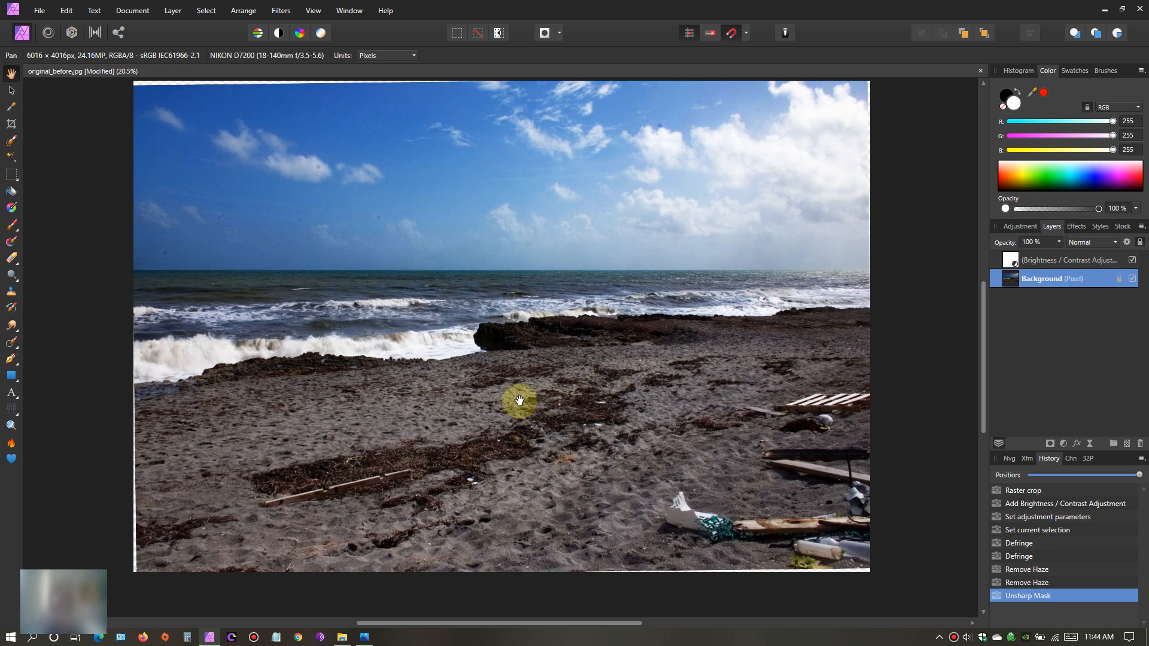
# - Apply a Clarity filter of about 8% strength to the Background layer, comparing before and after in a split view
pyautogui.click(281, 10)
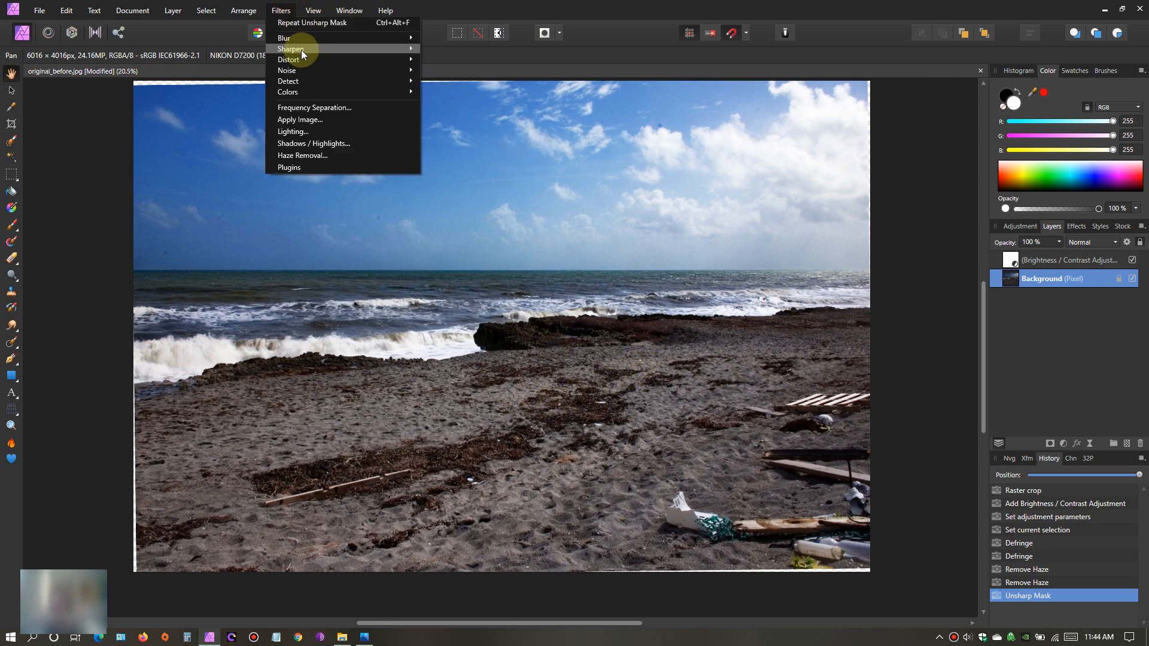
pyautogui.moveTo(300, 49)
pyautogui.click(464, 61)
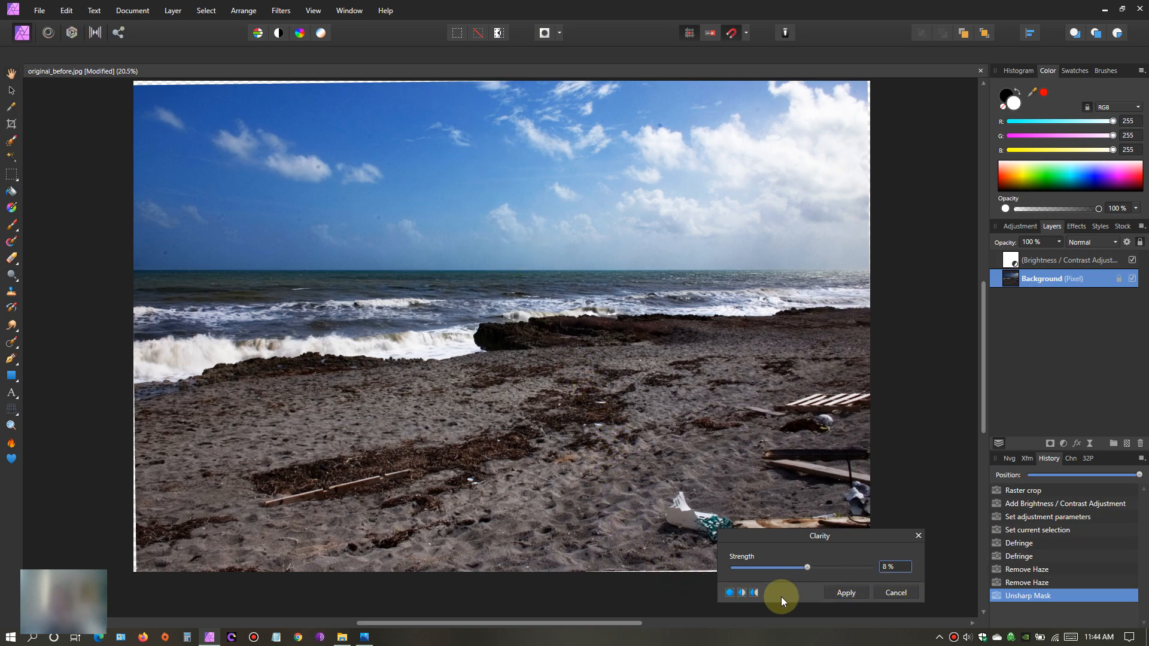
pyautogui.click(742, 594)
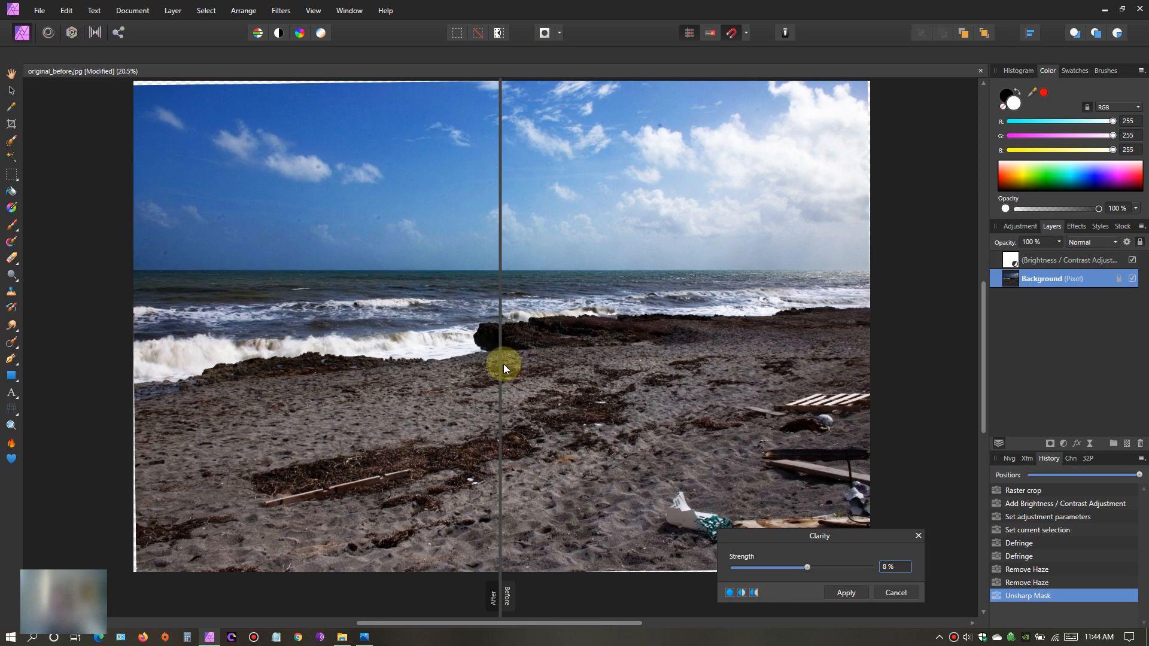
pyautogui.moveTo(500, 365); pyautogui.dragTo(520, 344)
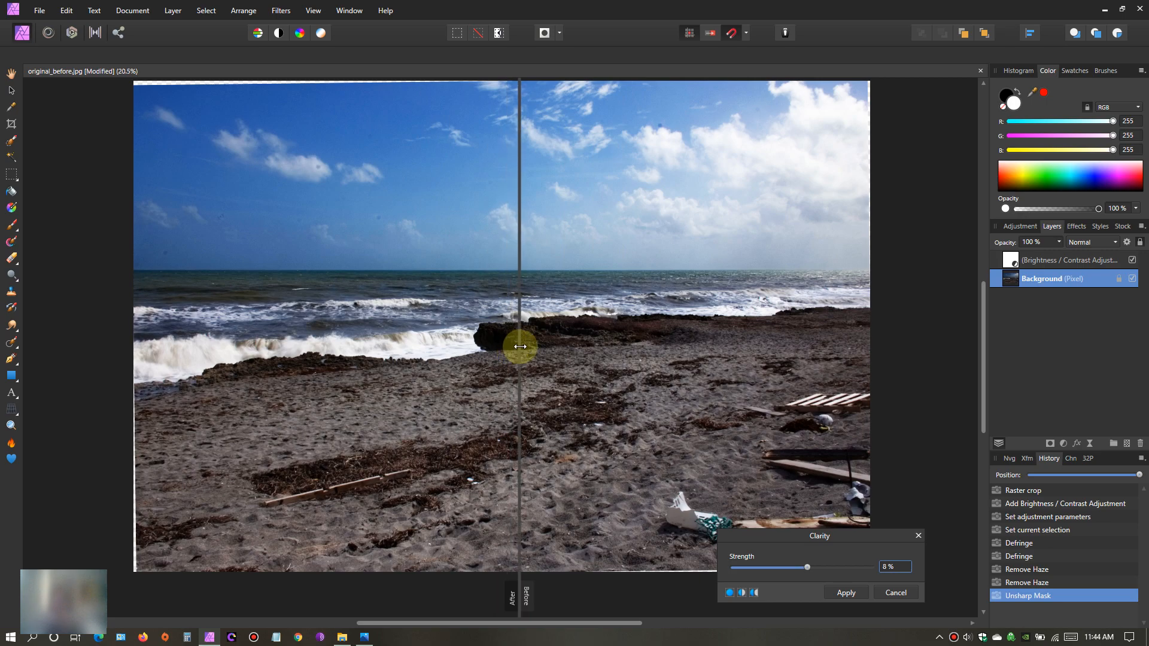
pyautogui.click(888, 568)
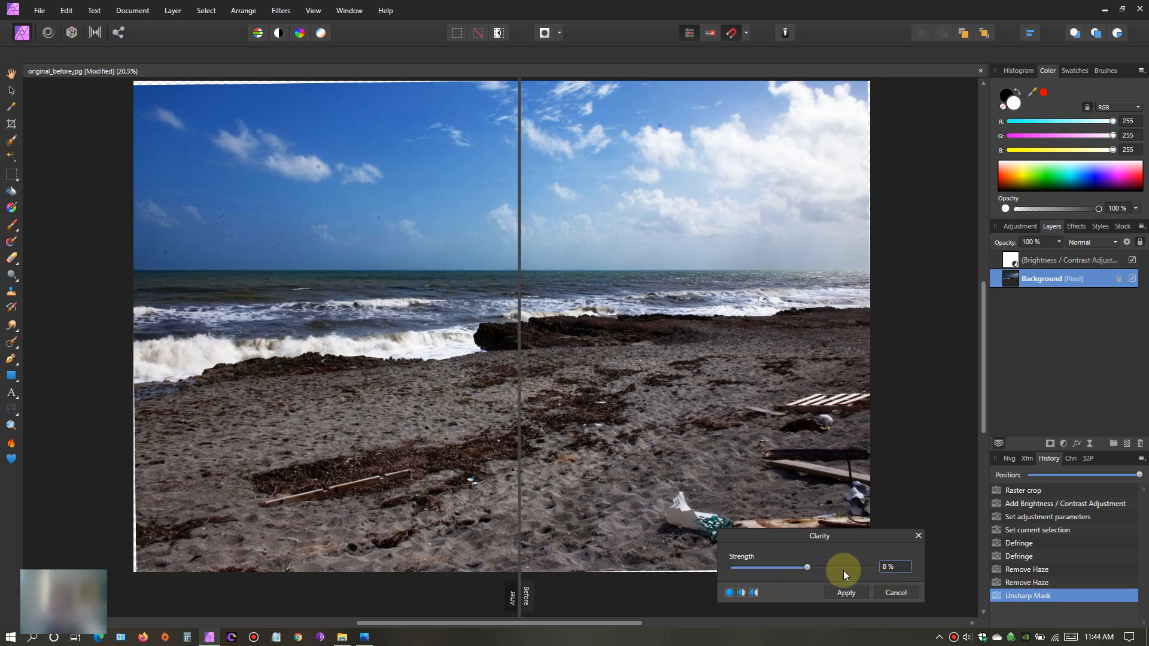
pyautogui.moveTo(809, 566); pyautogui.dragTo(811, 566)
pyautogui.moveTo(519, 398)
pyautogui.mouseDown()
pyautogui.moveTo(299, 402)
pyautogui.moveTo(634, 411)
pyautogui.moveTo(257, 410)
pyautogui.moveTo(623, 410)
pyautogui.moveTo(503, 413)
pyautogui.mouseUp()
pyautogui.click(850, 594)
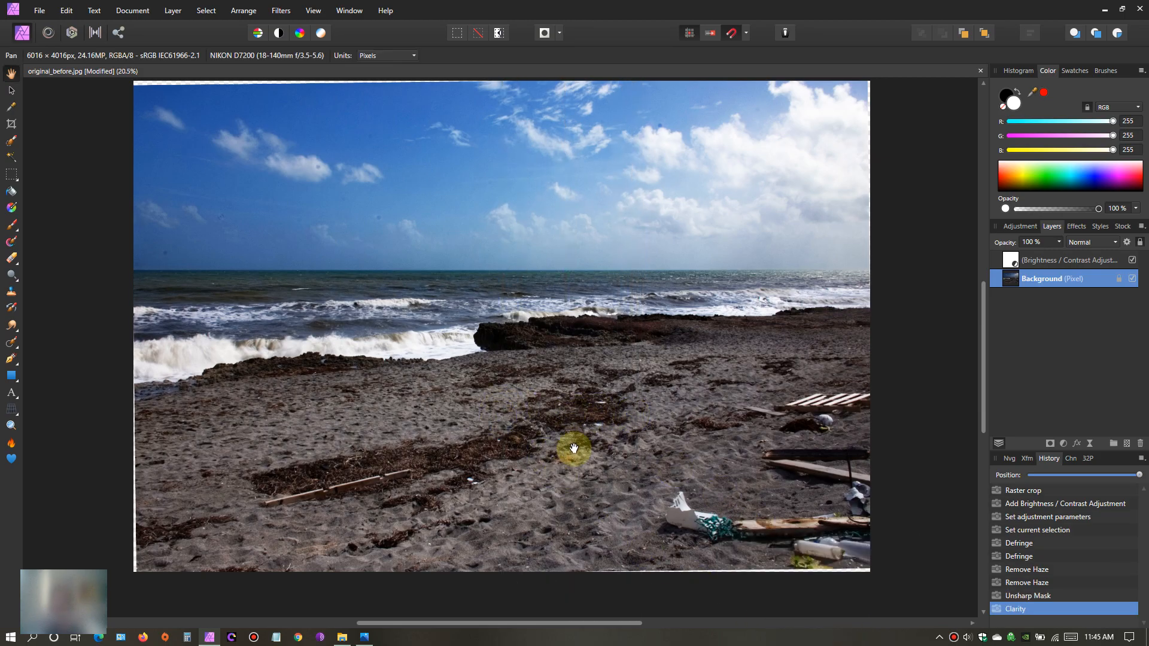
# - Examine the rocks, surf and sand up close, and the whole beach photo, to judge the sharpening and clarity result
pyautogui.scroll(2, 466, 403)
pyautogui.scroll(4, 467, 402)
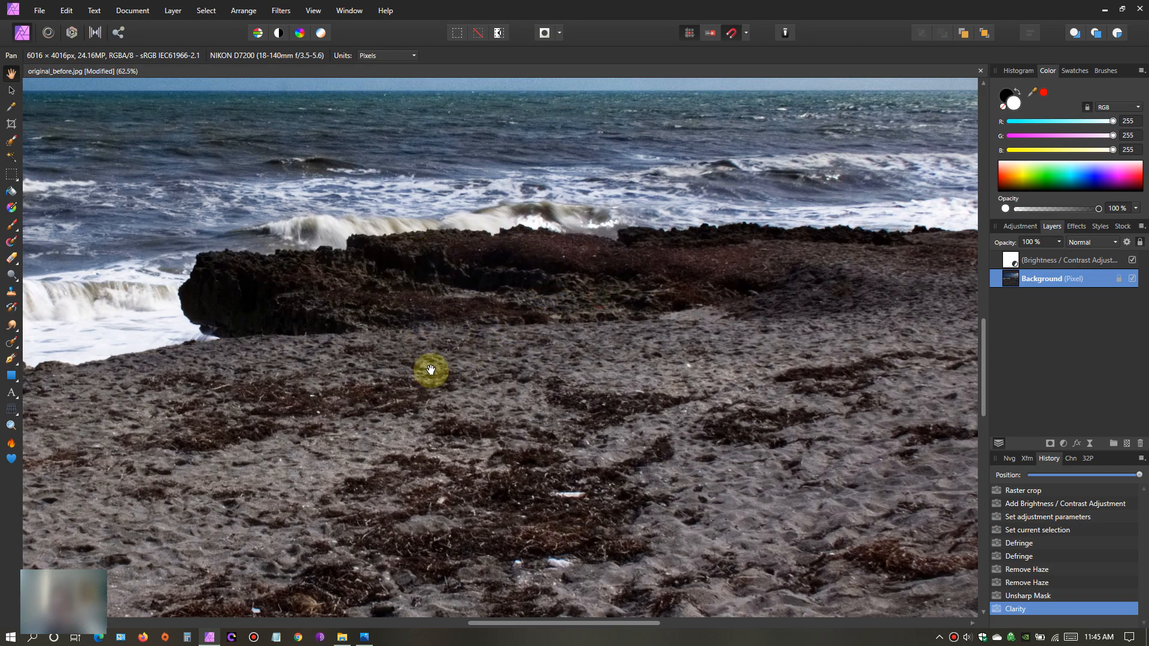
pyautogui.moveTo(632, 346); pyautogui.dragTo(483, 337)
pyautogui.moveTo(157, 320); pyautogui.dragTo(442, 302)
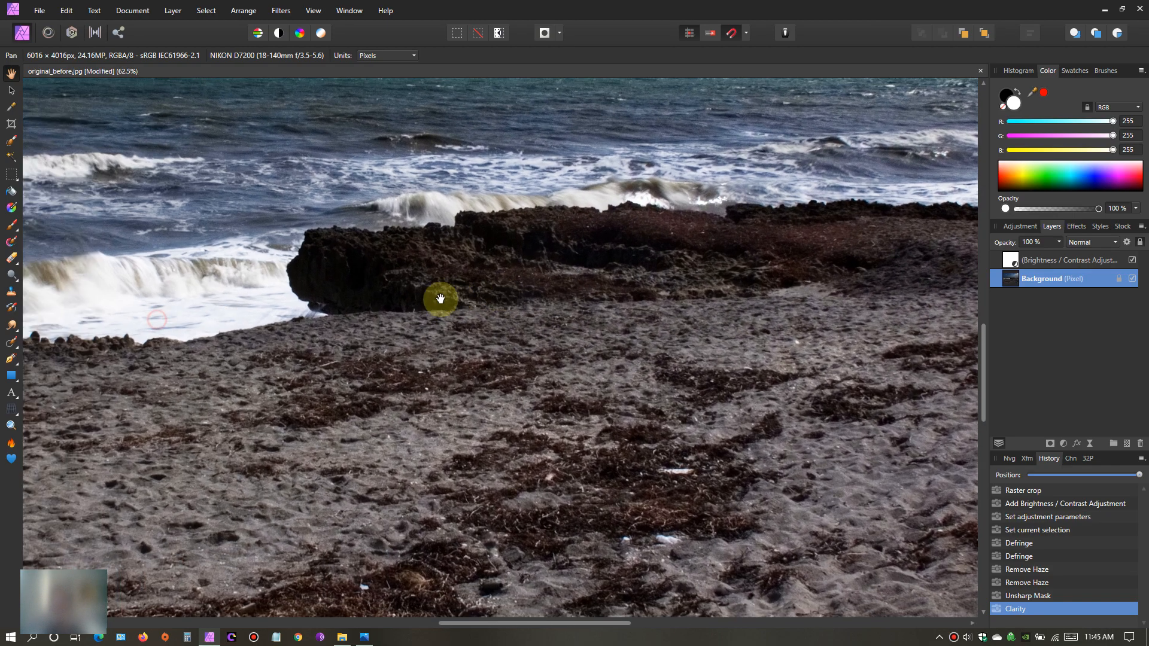
pyautogui.moveTo(351, 364); pyautogui.dragTo(697, 347)
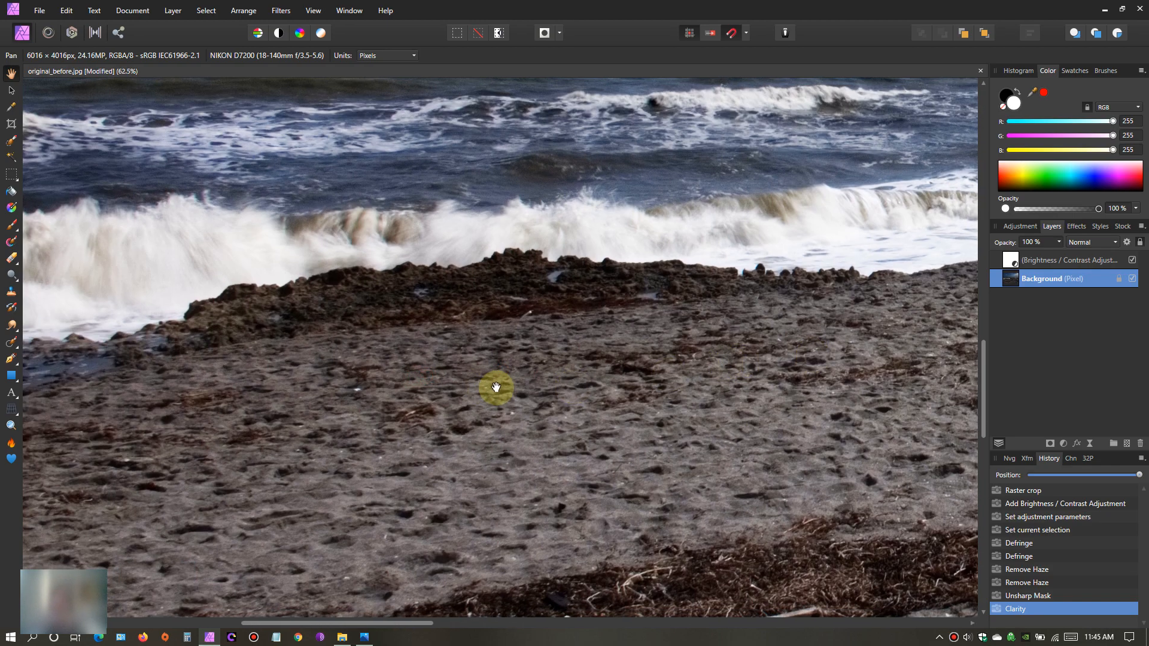
pyautogui.scroll(-6, 623, 385)
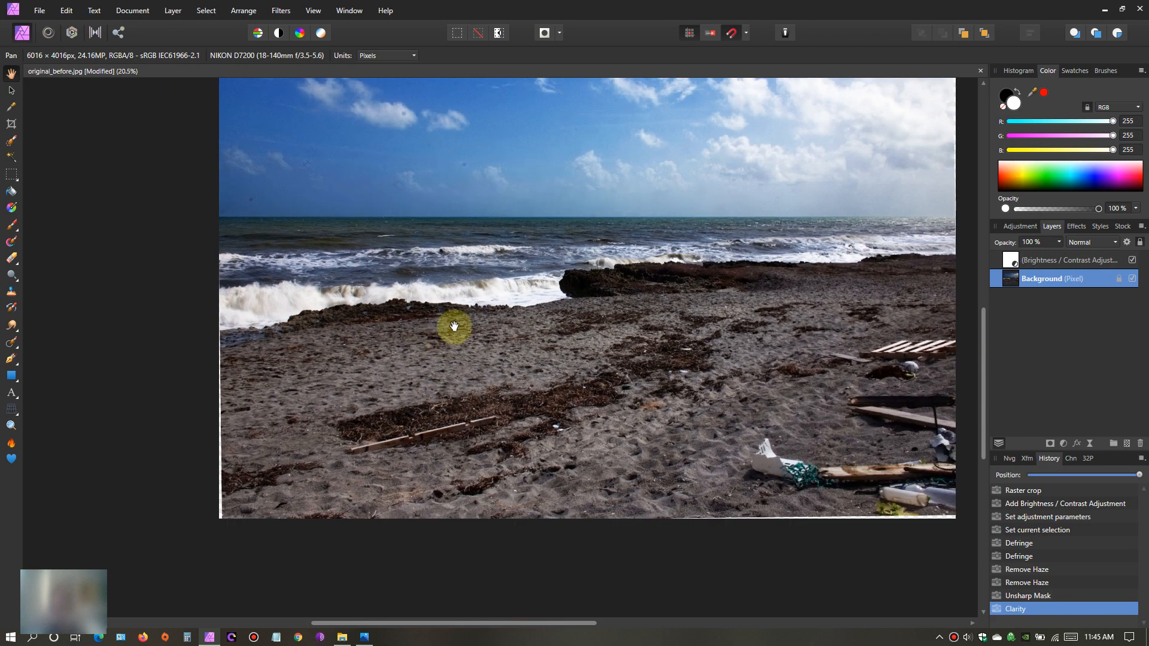
pyautogui.moveTo(508, 341); pyautogui.dragTo(397, 392)
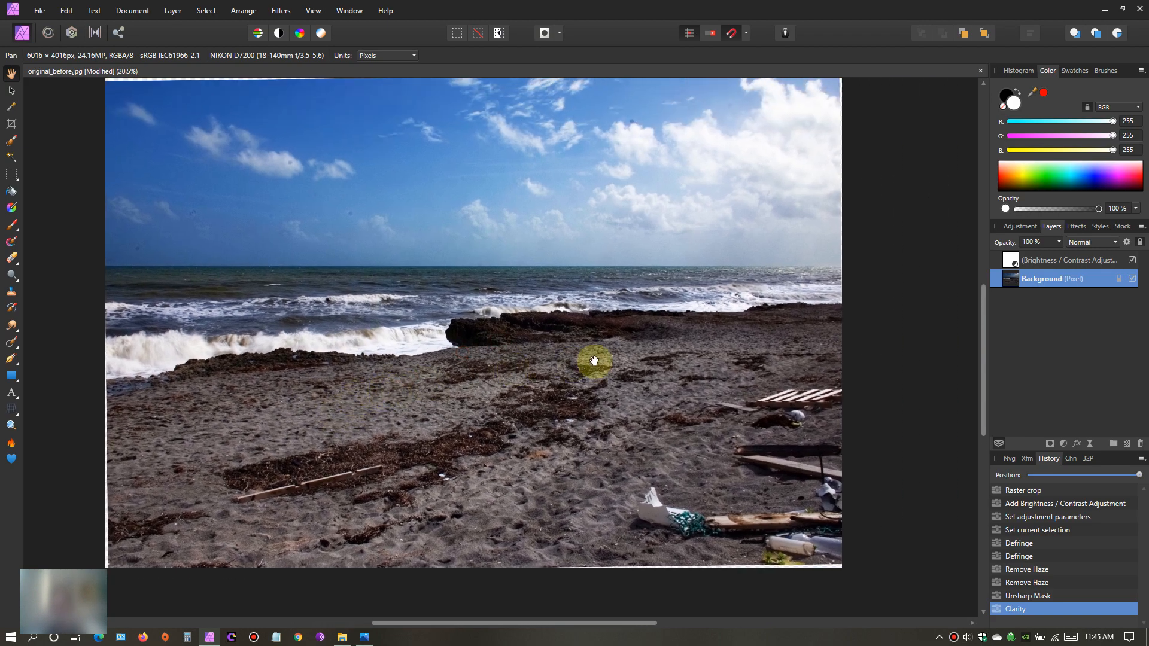
pyautogui.moveTo(603, 395); pyautogui.dragTo(618, 403)
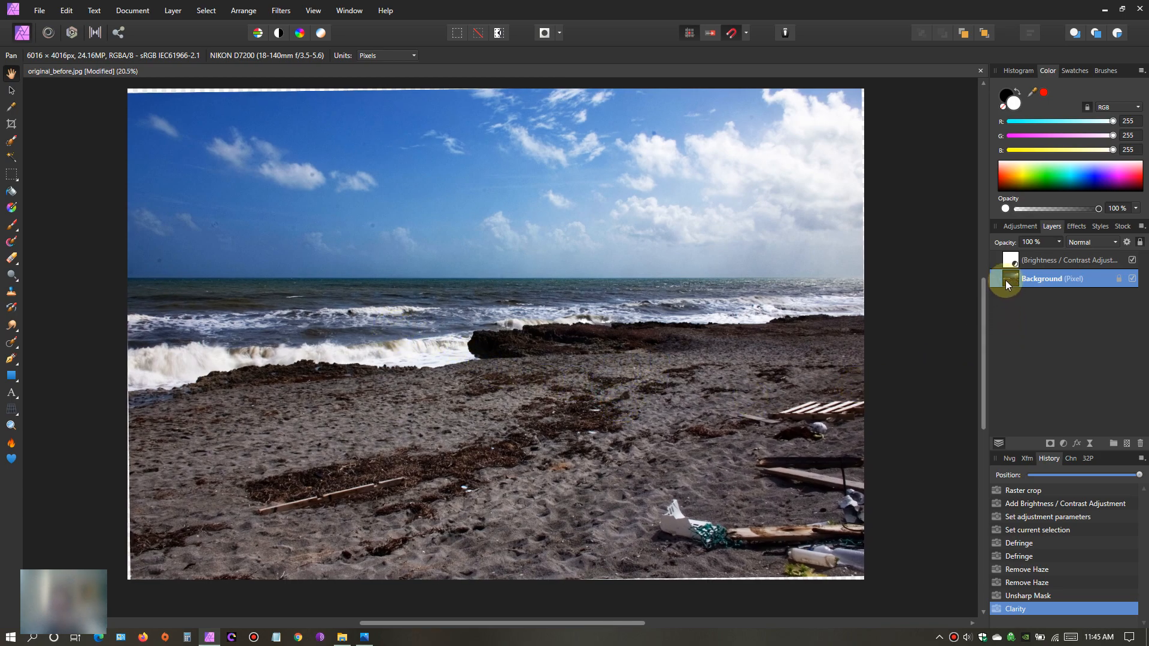
pyautogui.moveTo(720, 495); pyautogui.dragTo(695, 468)
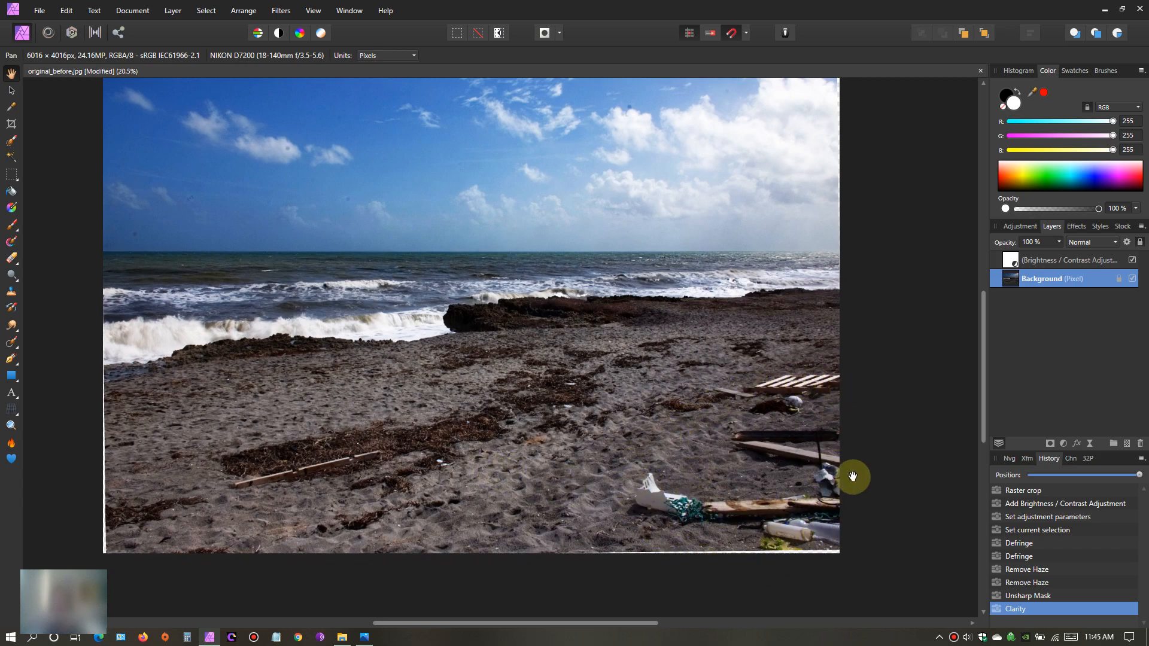
pyautogui.moveTo(619, 369); pyautogui.dragTo(648, 397)
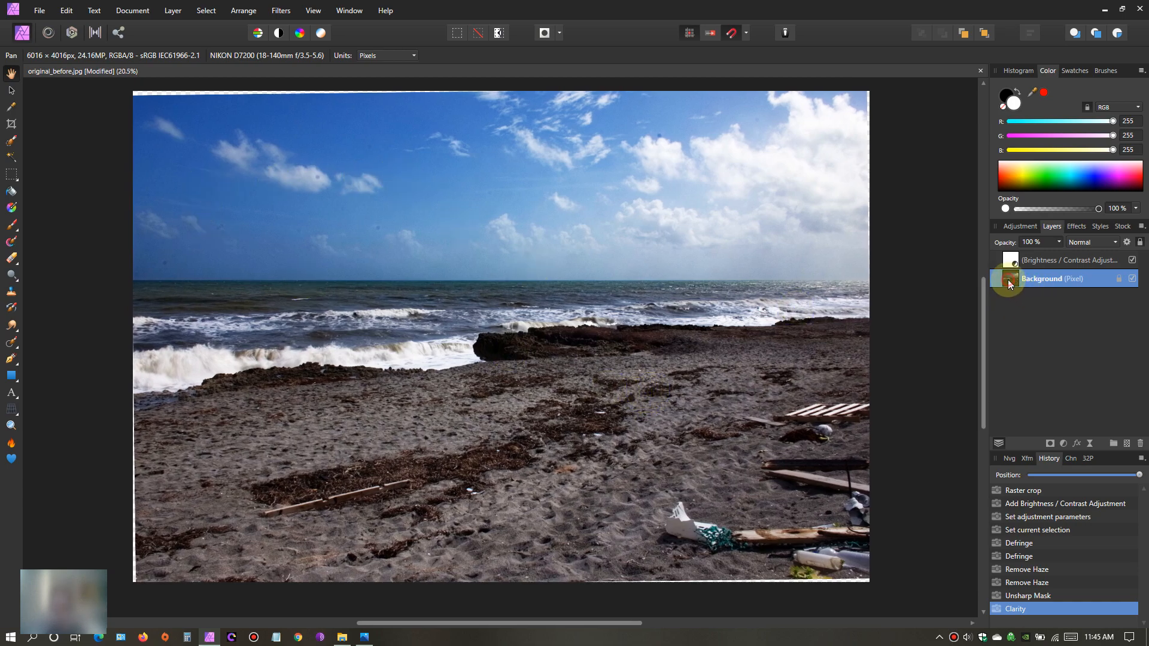
# - Activate the Inpainting Brush tool for retouching the Background layer
pyautogui.click(16, 365)
pyautogui.click(15, 349)
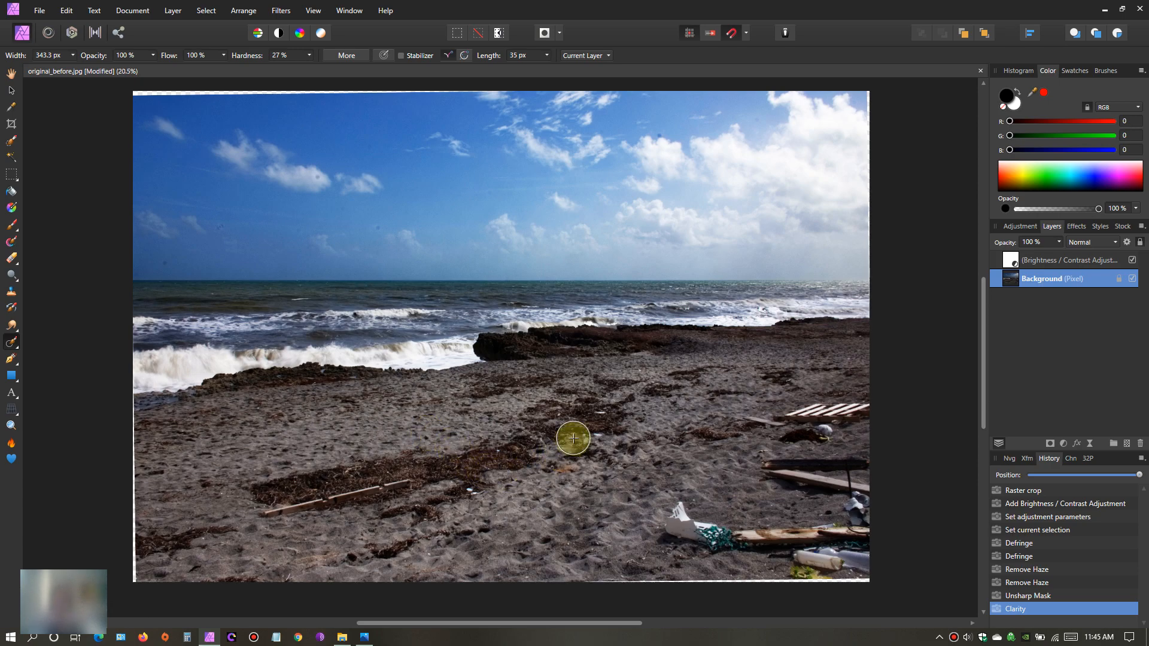
pyautogui.scroll(3, 575, 439)
pyautogui.moveTo(579, 473); pyautogui.dragTo(763, 320)
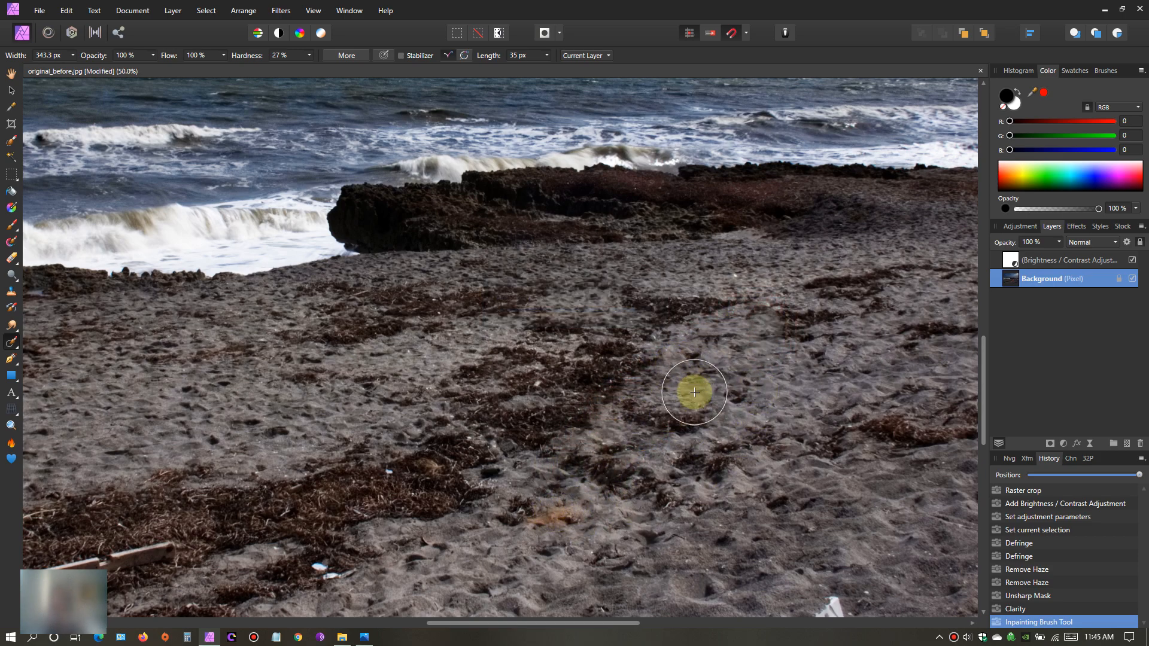
pyautogui.scroll(-5, 613, 393)
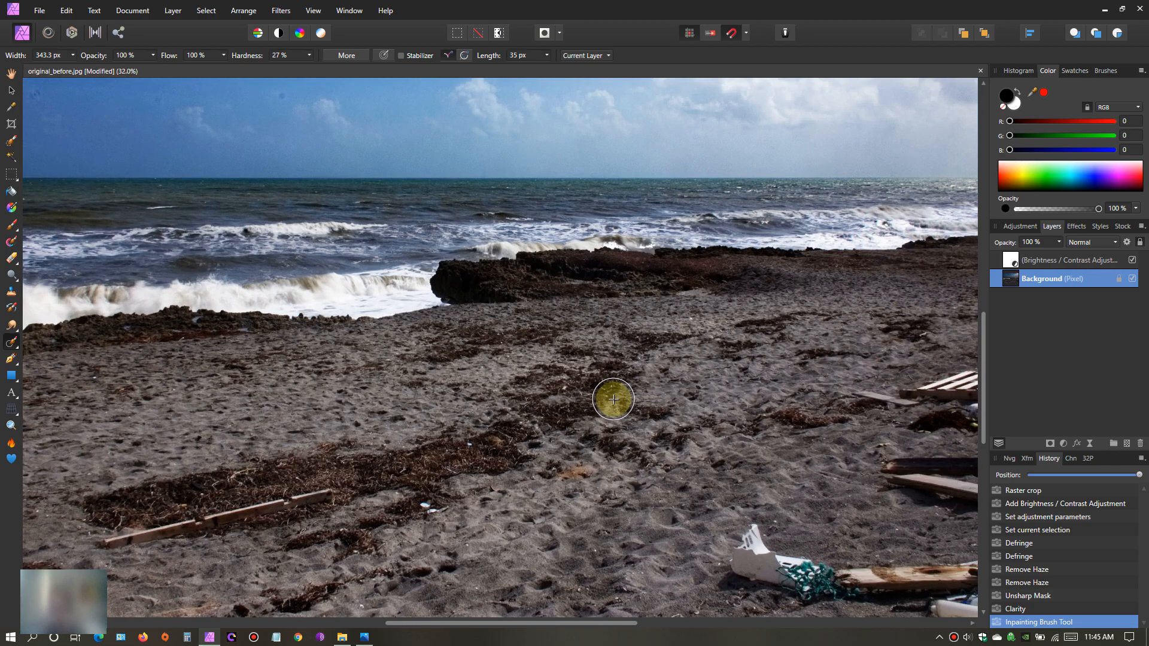
pyautogui.scroll(1, 604, 413)
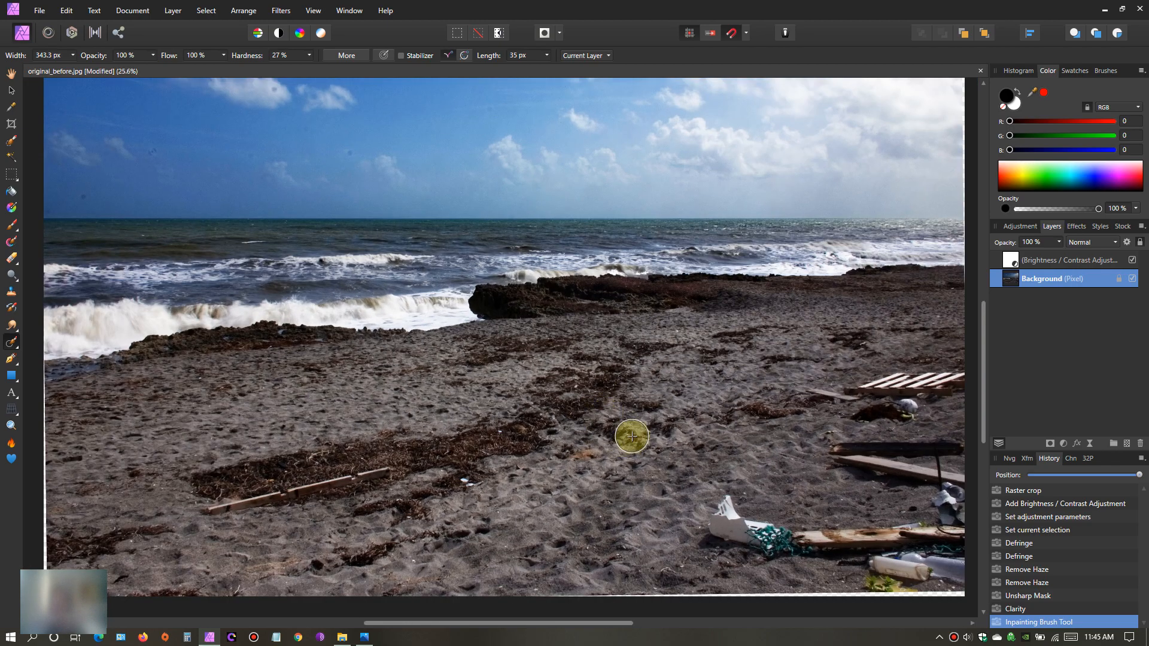
pyautogui.click(66, 11)
pyautogui.click(79, 28)
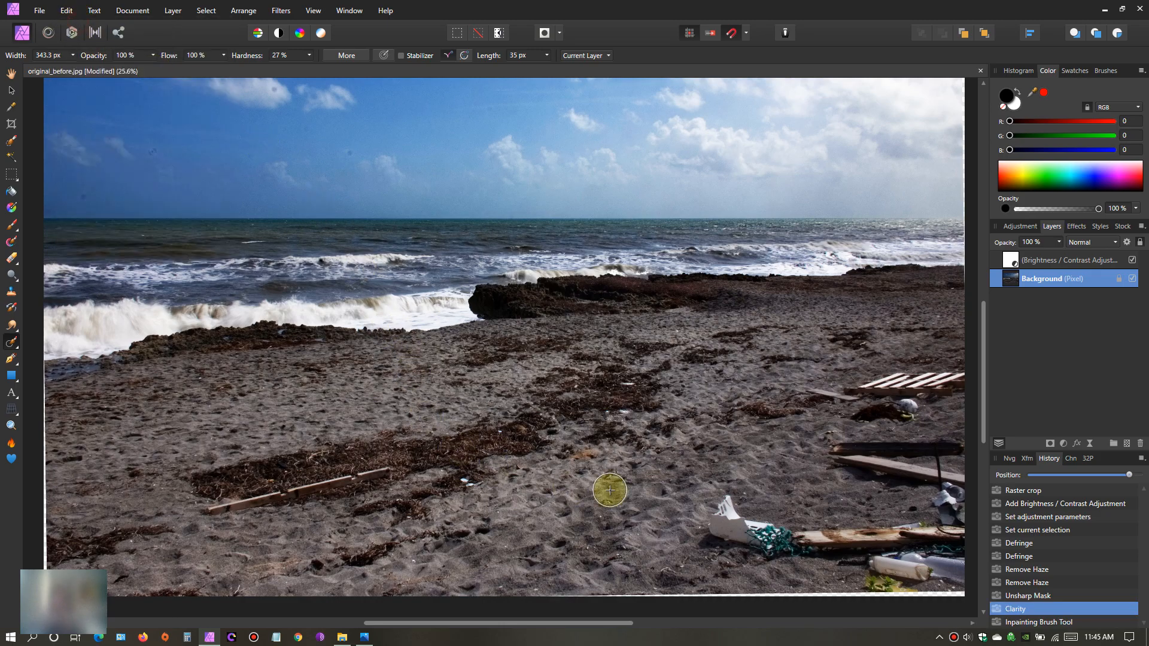
# - Inpaint away the plastic, netting and wooden debris in the photo's lower-right sand with a 343.3 px brush at 92% hardness
pyautogui.moveTo(629, 625); pyautogui.dragTo(712, 624)
pyautogui.moveTo(980, 352); pyautogui.dragTo(982, 392)
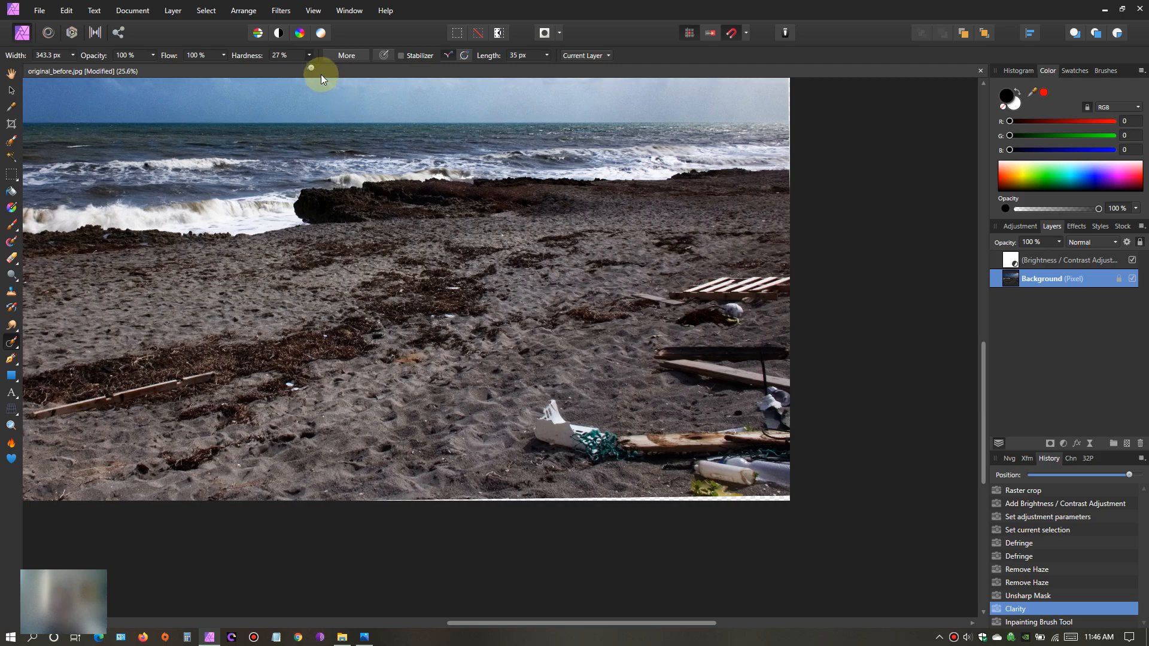
pyautogui.moveTo(311, 67); pyautogui.dragTo(353, 67)
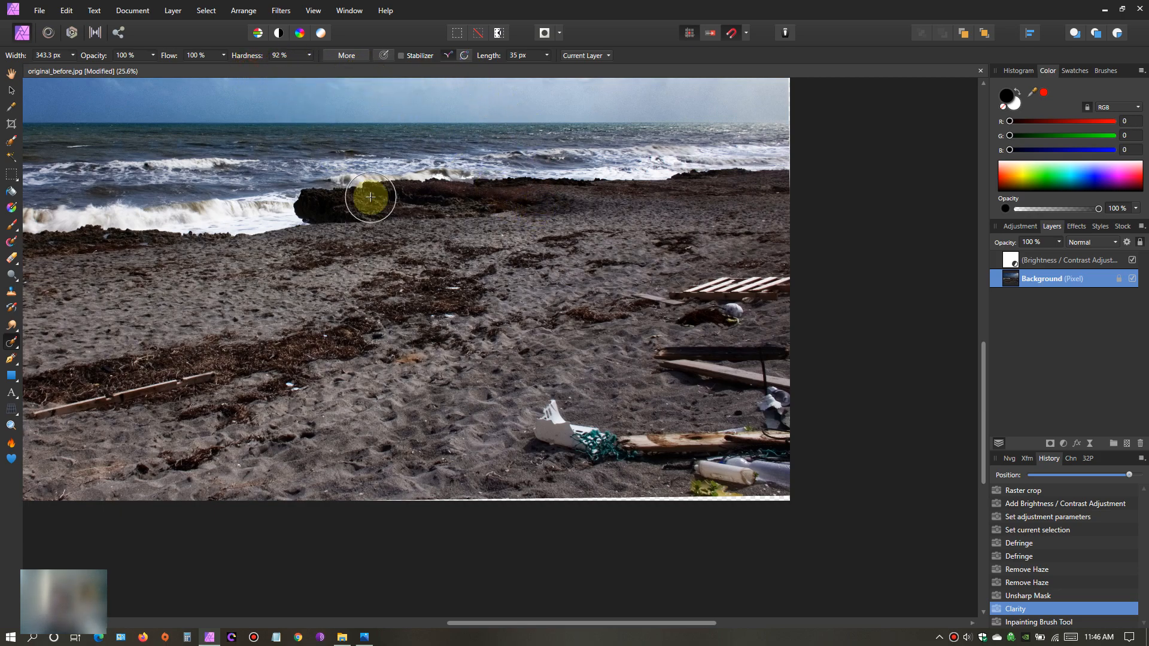
pyautogui.moveTo(532, 401)
pyautogui.mouseDown()
pyautogui.moveTo(559, 435)
pyautogui.moveTo(598, 443)
pyautogui.moveTo(778, 439)
pyautogui.moveTo(785, 486)
pyautogui.moveTo(707, 488)
pyautogui.moveTo(686, 481)
pyautogui.moveTo(702, 462)
pyautogui.moveTo(784, 435)
pyautogui.moveTo(748, 464)
pyautogui.mouseUp()
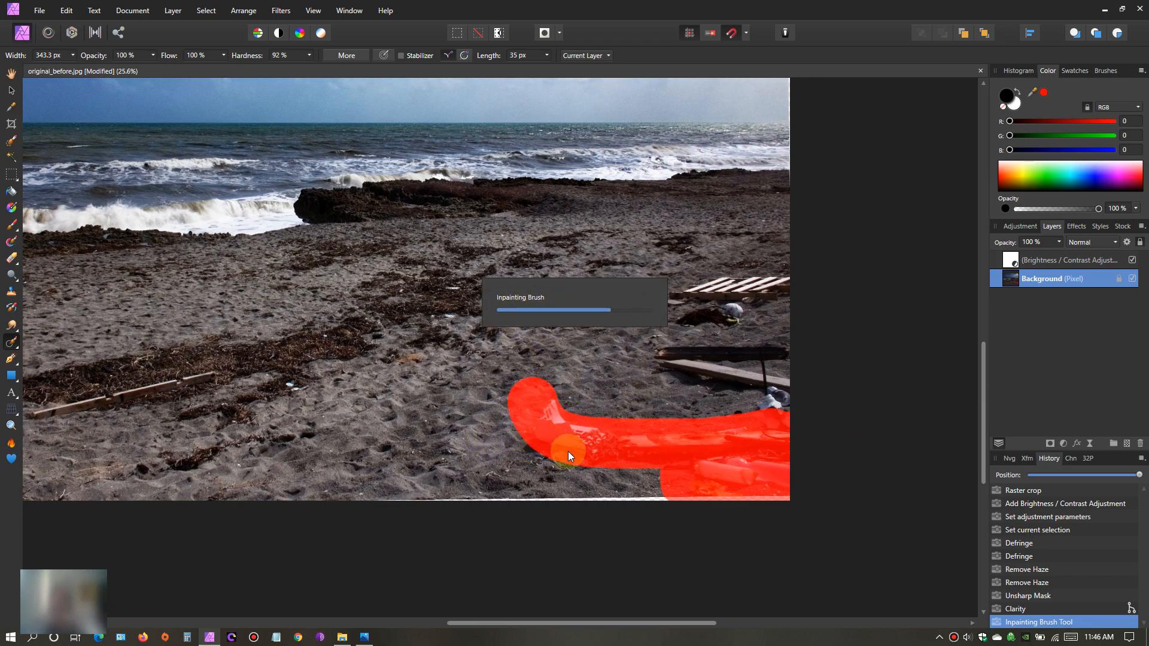
pyautogui.moveTo(664, 446)
pyautogui.mouseDown()
pyautogui.moveTo(782, 447)
pyautogui.moveTo(787, 475)
pyautogui.moveTo(677, 475)
pyautogui.moveTo(710, 488)
pyautogui.moveTo(841, 386)
pyautogui.mouseUp()
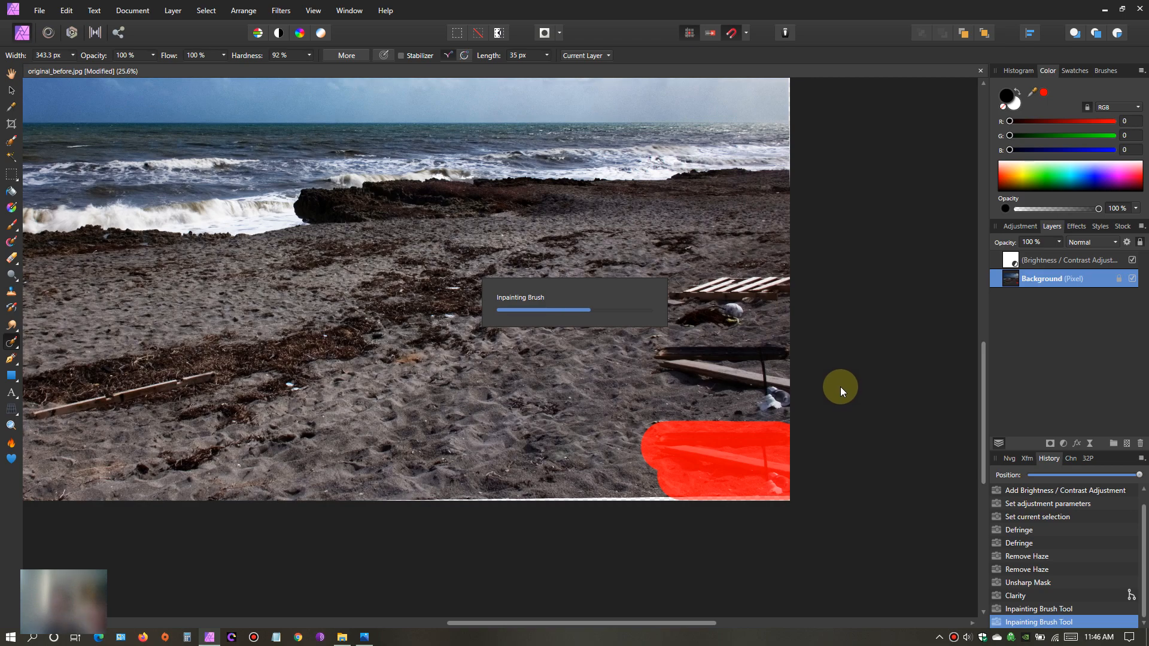
pyautogui.moveTo(655, 358)
pyautogui.mouseDown()
pyautogui.moveTo(802, 364)
pyautogui.moveTo(666, 385)
pyautogui.moveTo(788, 398)
pyautogui.moveTo(791, 455)
pyautogui.moveTo(661, 455)
pyautogui.moveTo(661, 431)
pyautogui.moveTo(793, 440)
pyautogui.moveTo(793, 478)
pyautogui.moveTo(656, 485)
pyautogui.moveTo(778, 460)
pyautogui.moveTo(830, 423)
pyautogui.mouseUp()
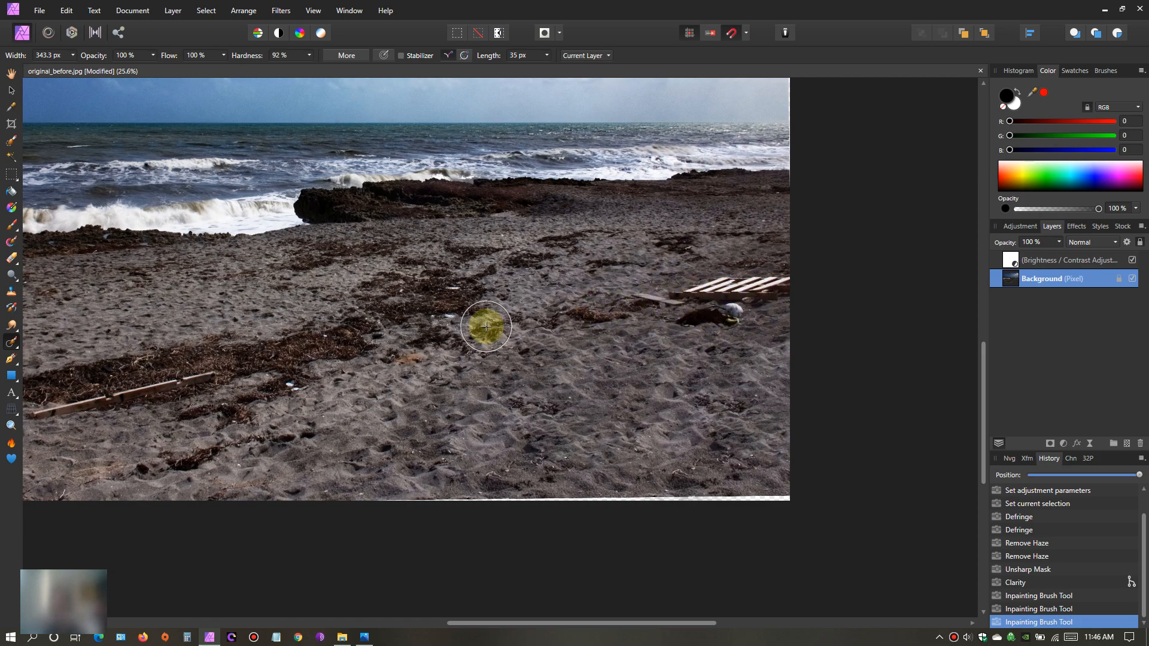
# - Inpaint away the small plank, the dark clump with the white ball, and the slatted pallet using a 152.3 px brush
pyautogui.scroll(2, 599, 409)
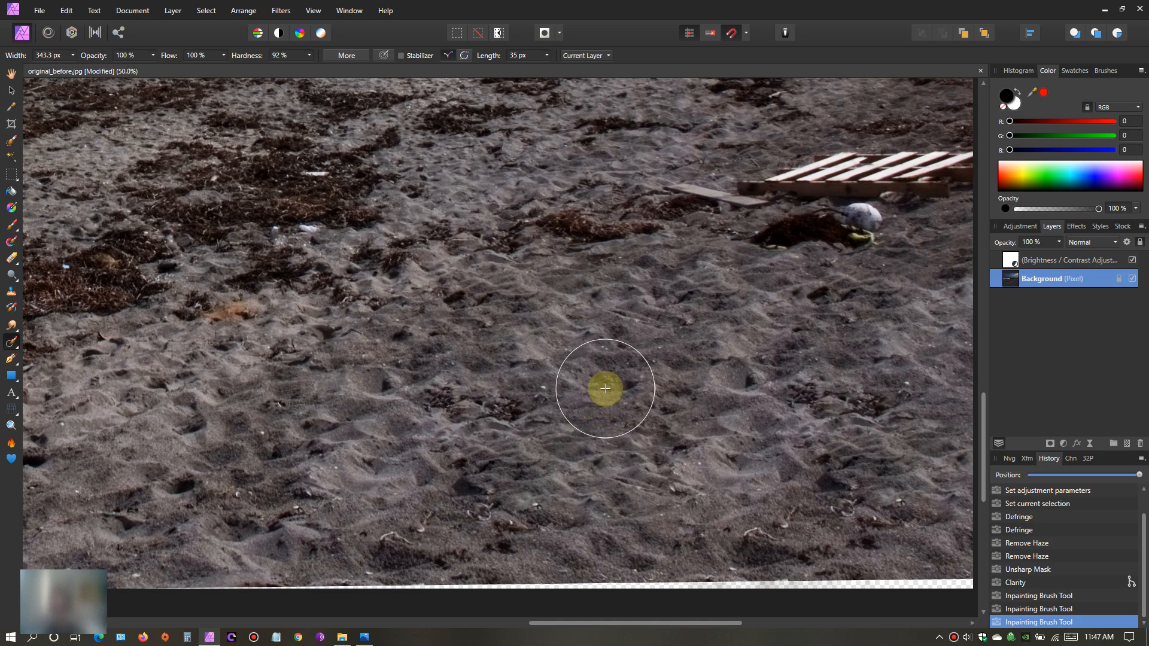
pyautogui.moveTo(557, 623); pyautogui.dragTo(616, 626)
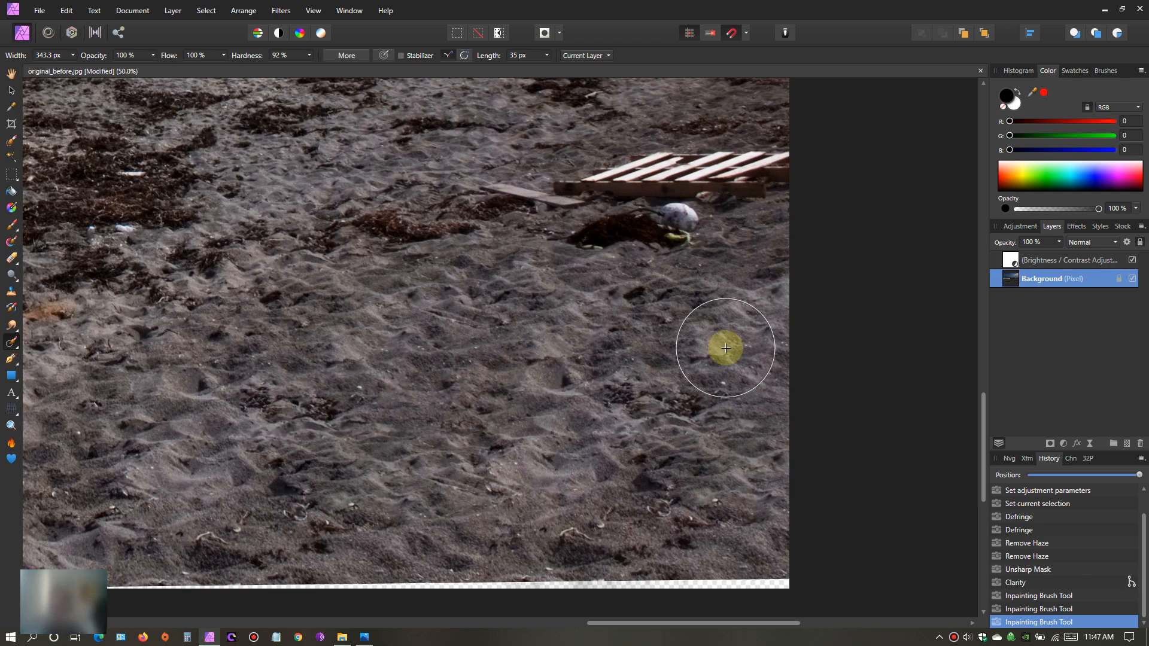
pyautogui.moveTo(983, 435); pyautogui.dragTo(982, 394)
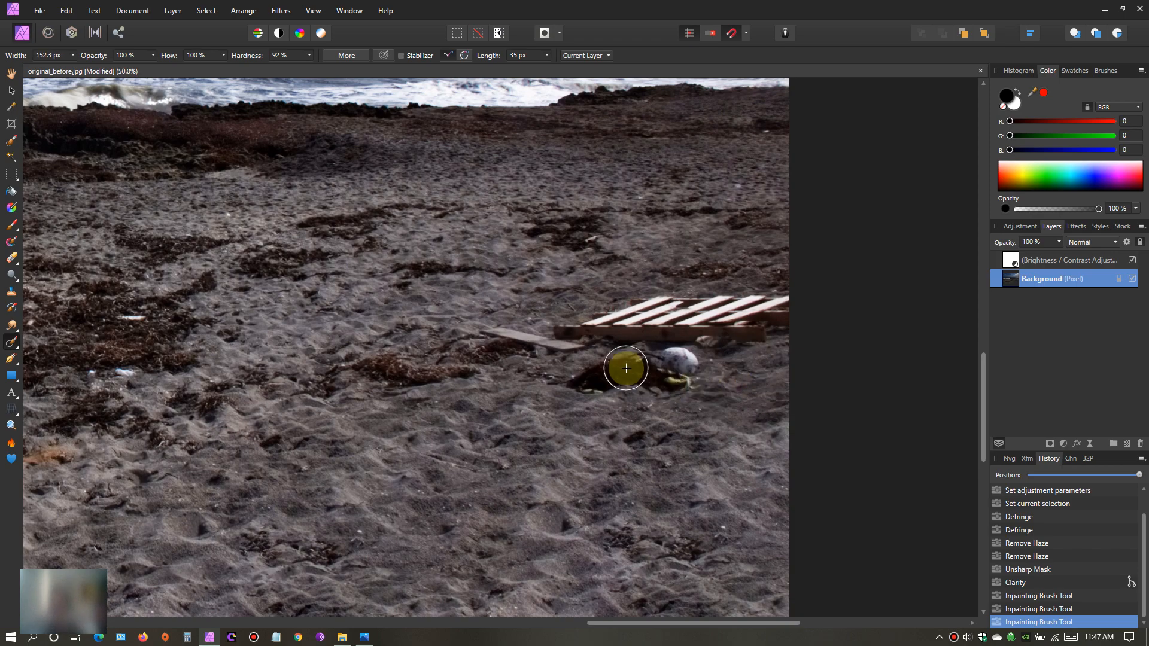
pyautogui.moveTo(486, 329); pyautogui.dragTo(572, 351)
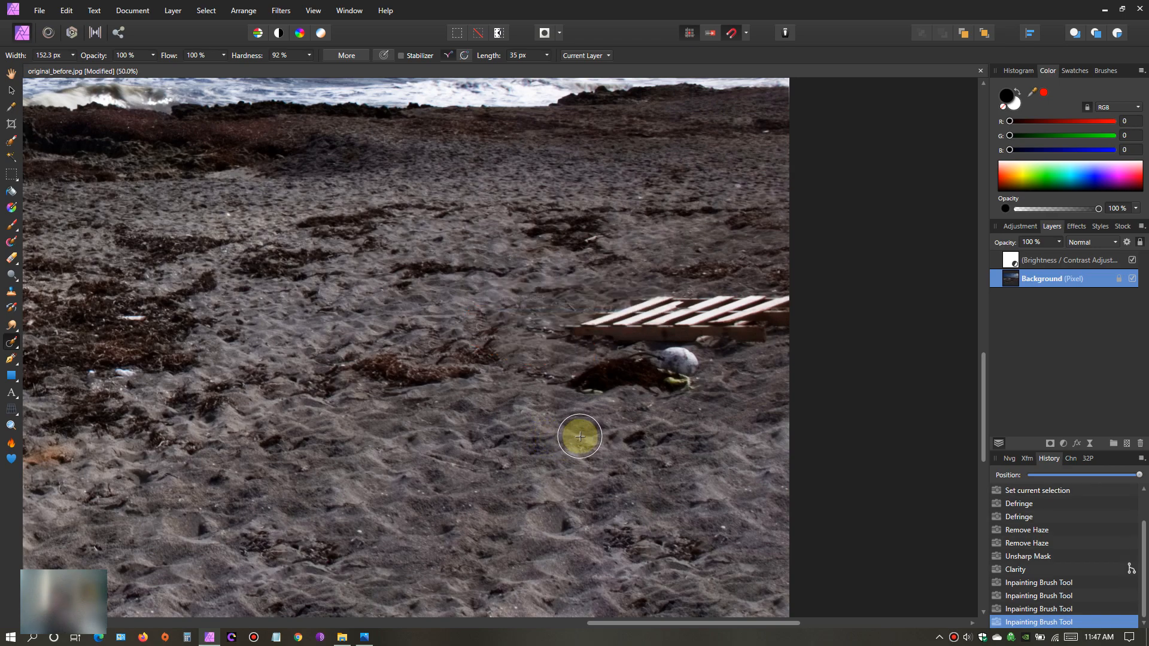
pyautogui.moveTo(559, 405)
pyautogui.mouseDown()
pyautogui.moveTo(680, 353)
pyautogui.moveTo(616, 380)
pyautogui.moveTo(625, 395)
pyautogui.mouseUp()
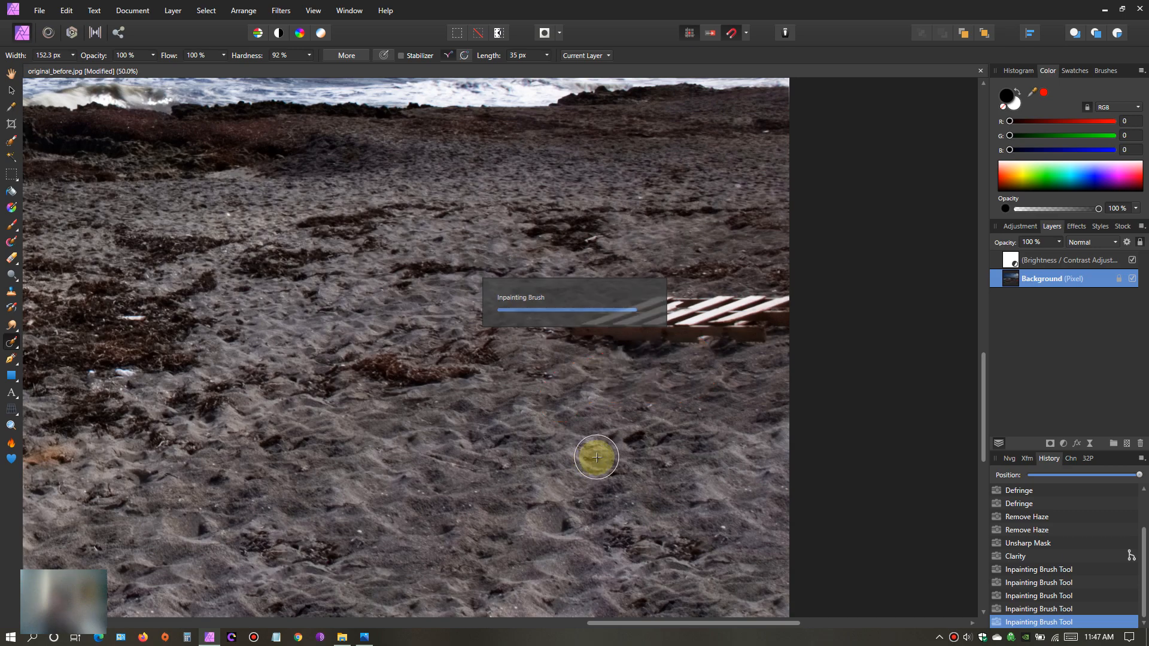
pyautogui.moveTo(554, 332)
pyautogui.mouseDown()
pyautogui.moveTo(664, 299)
pyautogui.moveTo(785, 304)
pyautogui.moveTo(776, 322)
pyautogui.moveTo(729, 334)
pyautogui.moveTo(588, 331)
pyautogui.mouseUp()
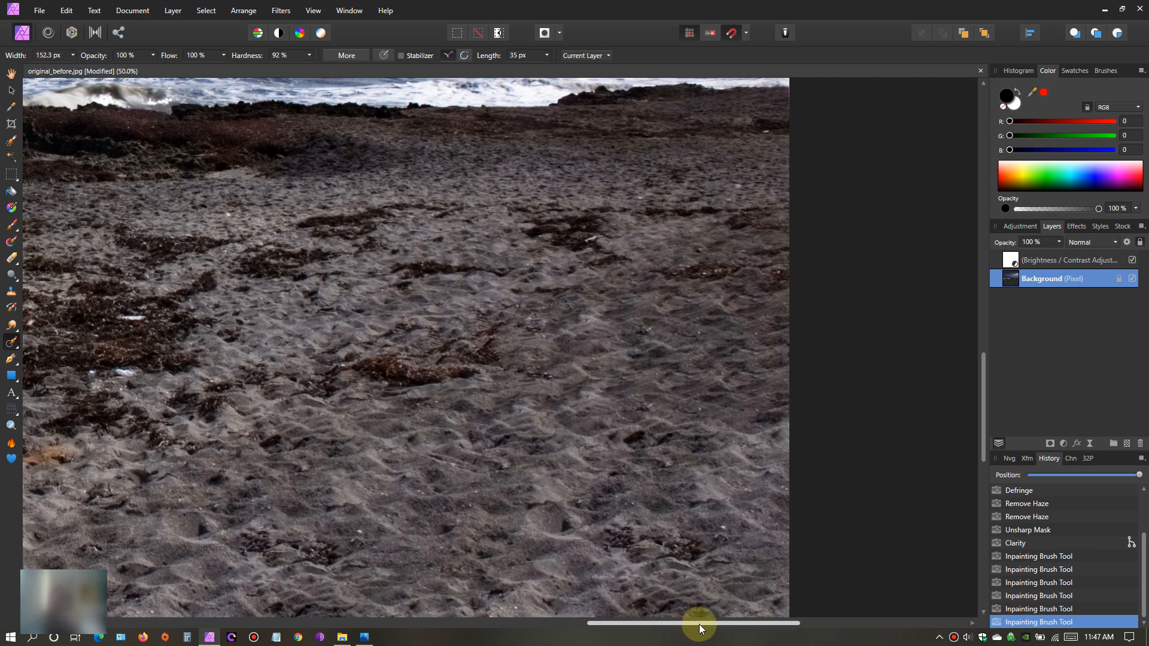
# - Inpaint away the long wooden plank beside the seaweed in the photo's lower-left sand with a 93.5 px brush
pyautogui.moveTo(698, 623)
pyautogui.mouseDown()
pyautogui.moveTo(443, 613)
pyautogui.moveTo(576, 602)
pyautogui.moveTo(543, 601)
pyautogui.mouseUp()
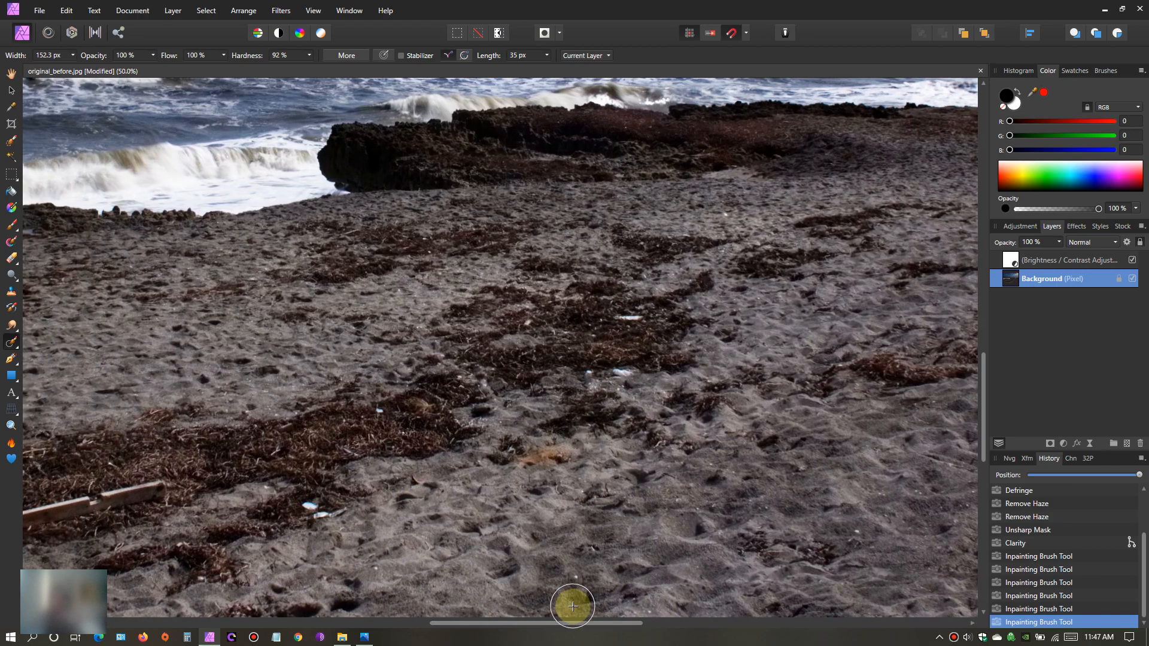
pyautogui.moveTo(573, 622); pyautogui.dragTo(424, 610)
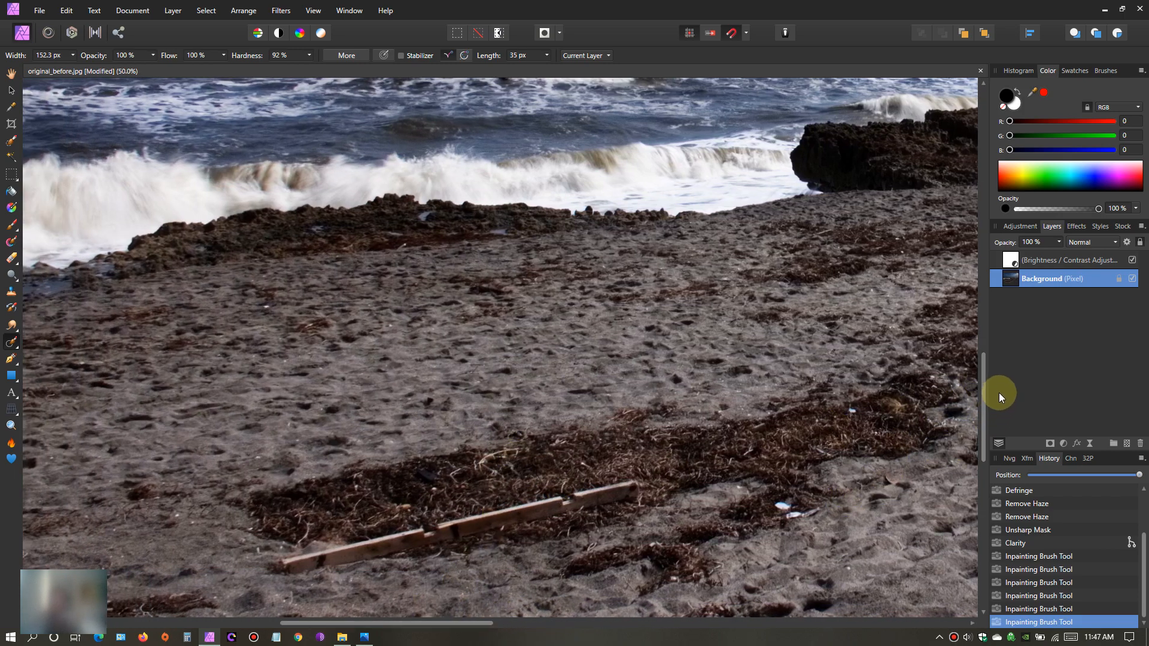
pyautogui.moveTo(982, 402); pyautogui.dragTo(980, 441)
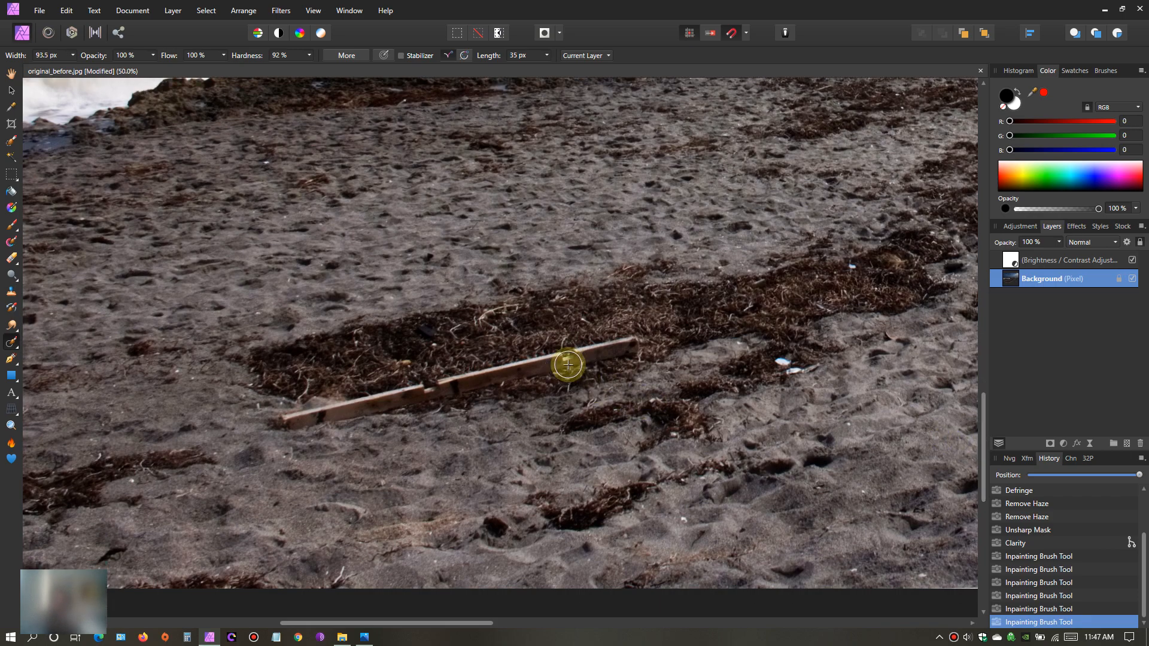
pyautogui.moveTo(280, 425)
pyautogui.mouseDown()
pyautogui.moveTo(406, 405)
pyautogui.moveTo(633, 343)
pyautogui.mouseUp()
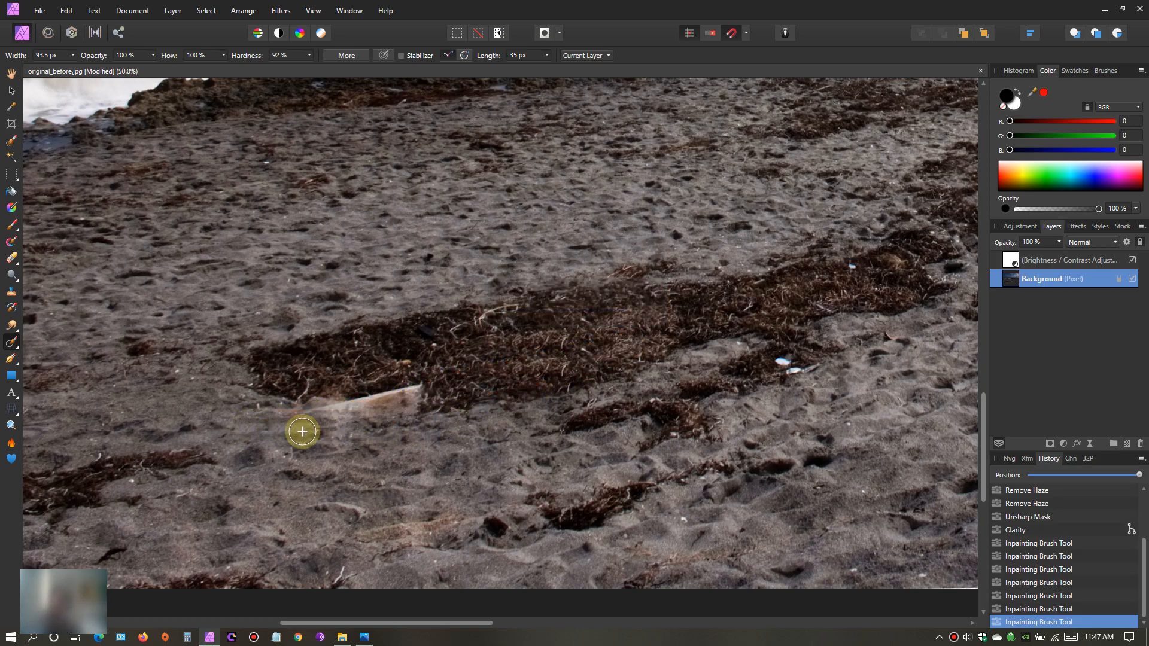
pyautogui.moveTo(290, 416)
pyautogui.mouseDown()
pyautogui.moveTo(438, 389)
pyautogui.moveTo(372, 407)
pyautogui.mouseUp()
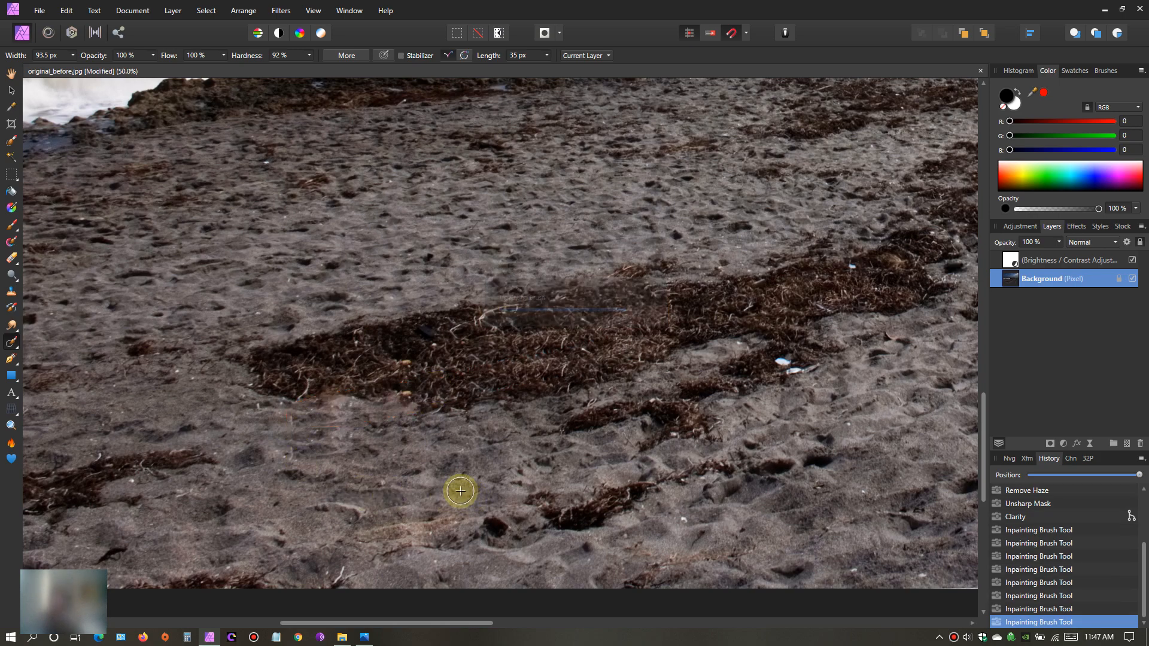
# - Inpaint away the small white litter scraps in and around the central seaweed patches with the 93.5 px brush
pyautogui.moveTo(777, 362)
pyautogui.mouseDown()
pyautogui.moveTo(816, 362)
pyautogui.moveTo(787, 367)
pyautogui.mouseUp()
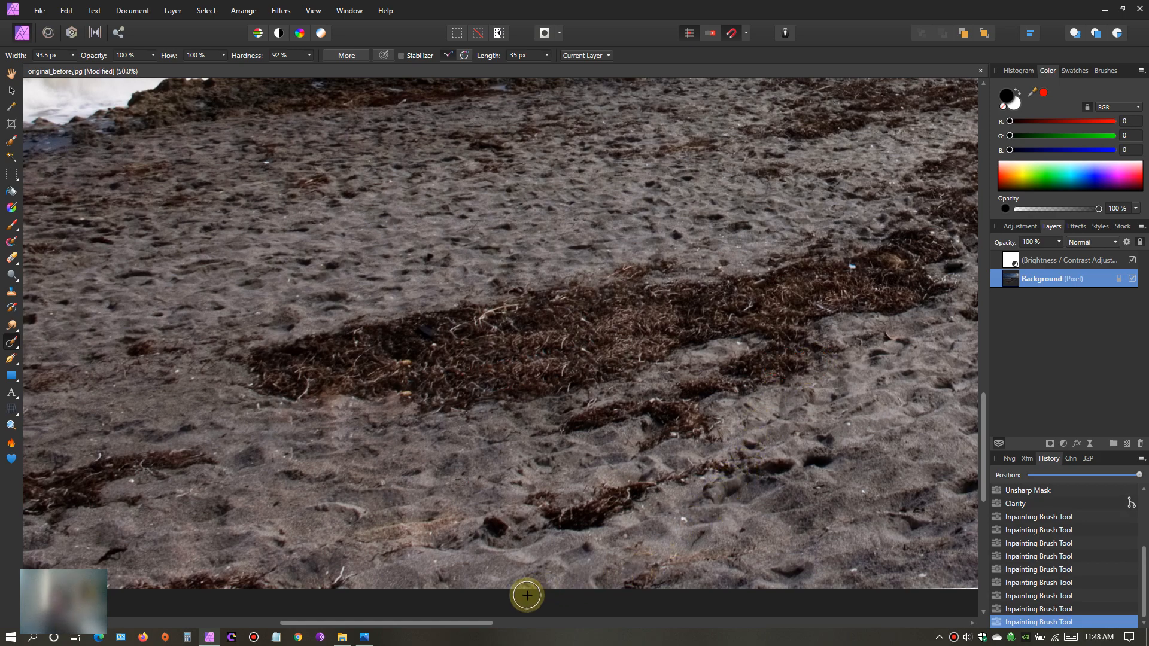
pyautogui.moveTo(466, 624); pyautogui.dragTo(630, 607)
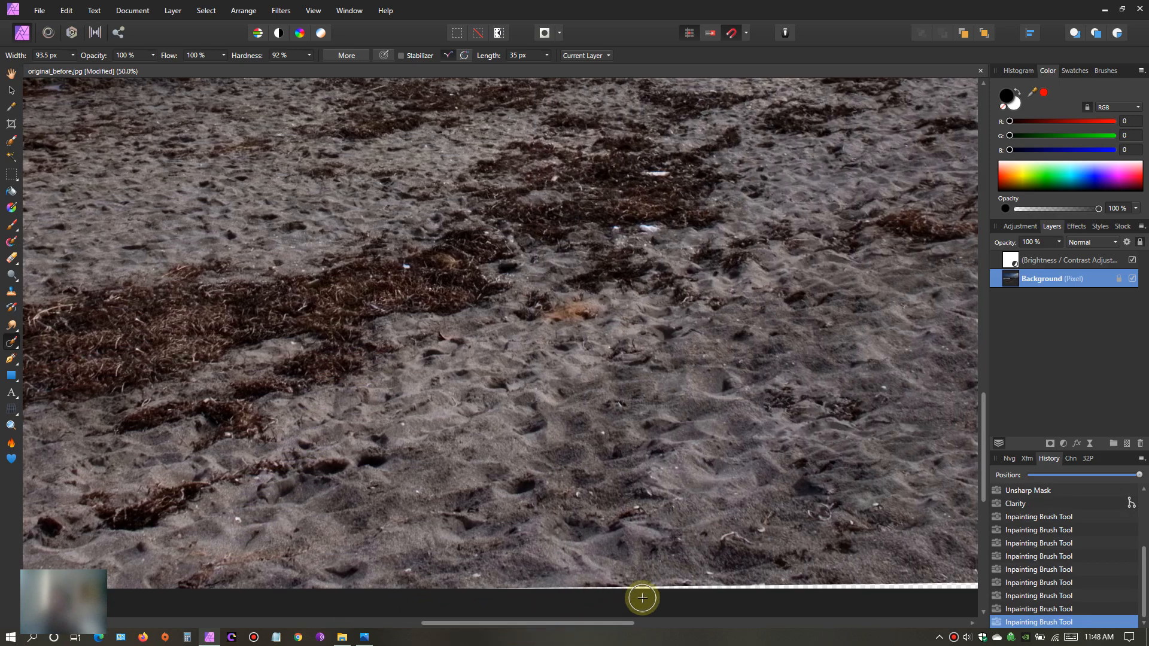
pyautogui.moveTo(983, 447); pyautogui.dragTo(976, 399)
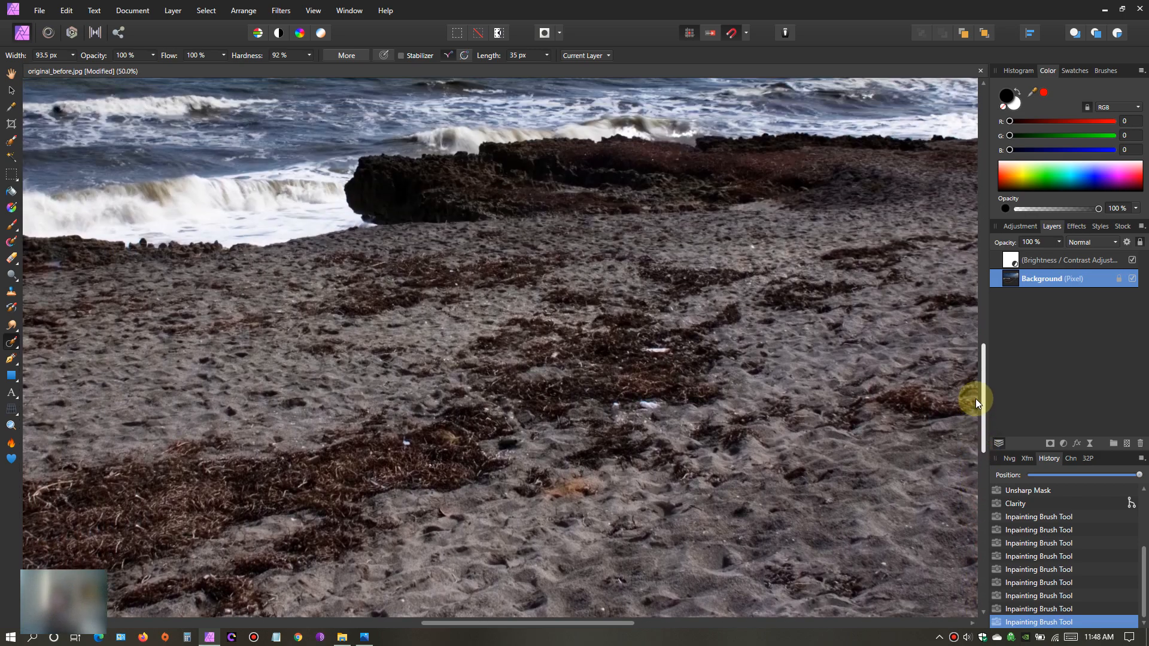
pyautogui.moveTo(644, 351); pyautogui.dragTo(672, 350)
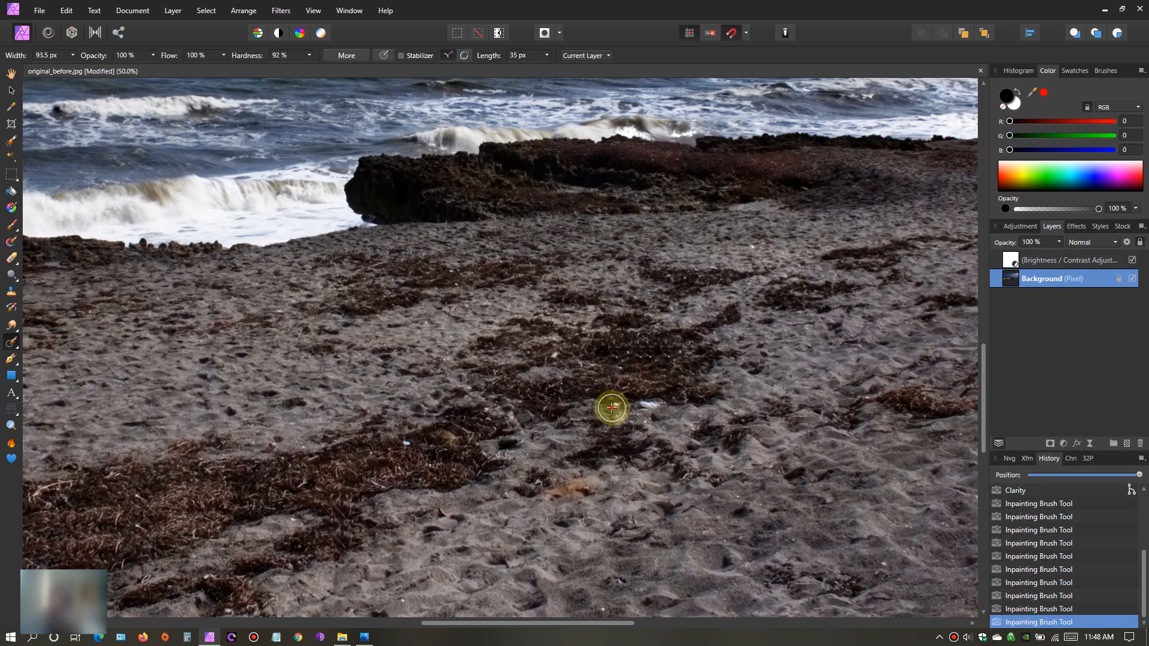
pyautogui.moveTo(612, 407); pyautogui.dragTo(680, 404)
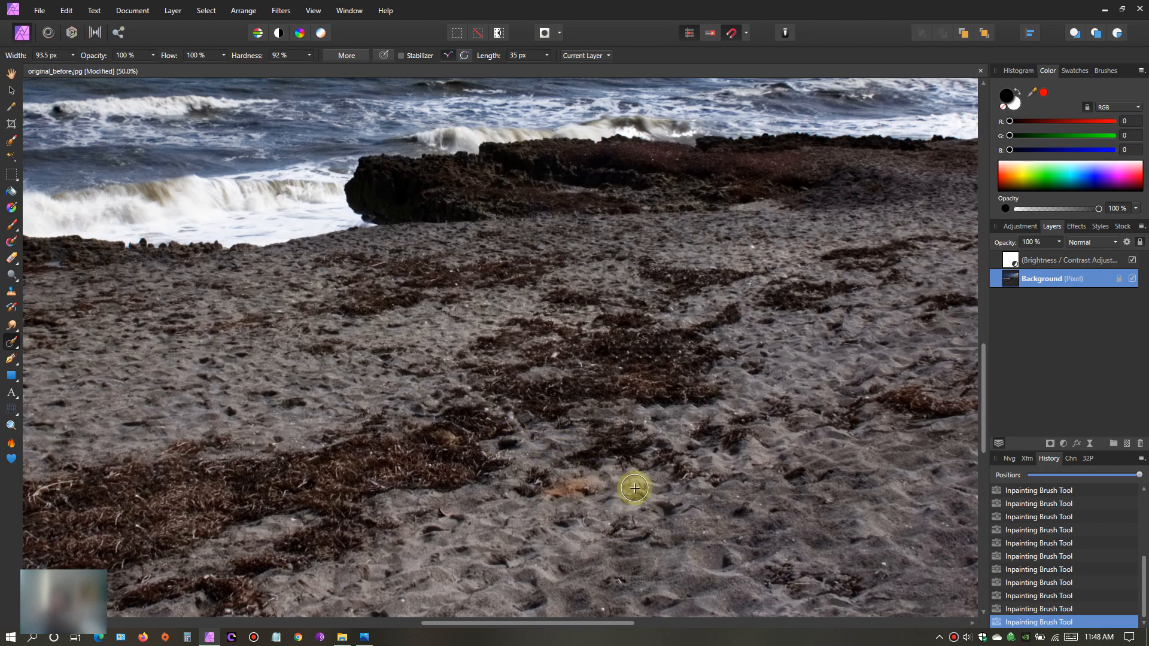
# - Examine the retouched beach photo as a whole and up close for leftover debris
pyautogui.scroll(-3, 635, 487)
pyautogui.scroll(-1, 634, 486)
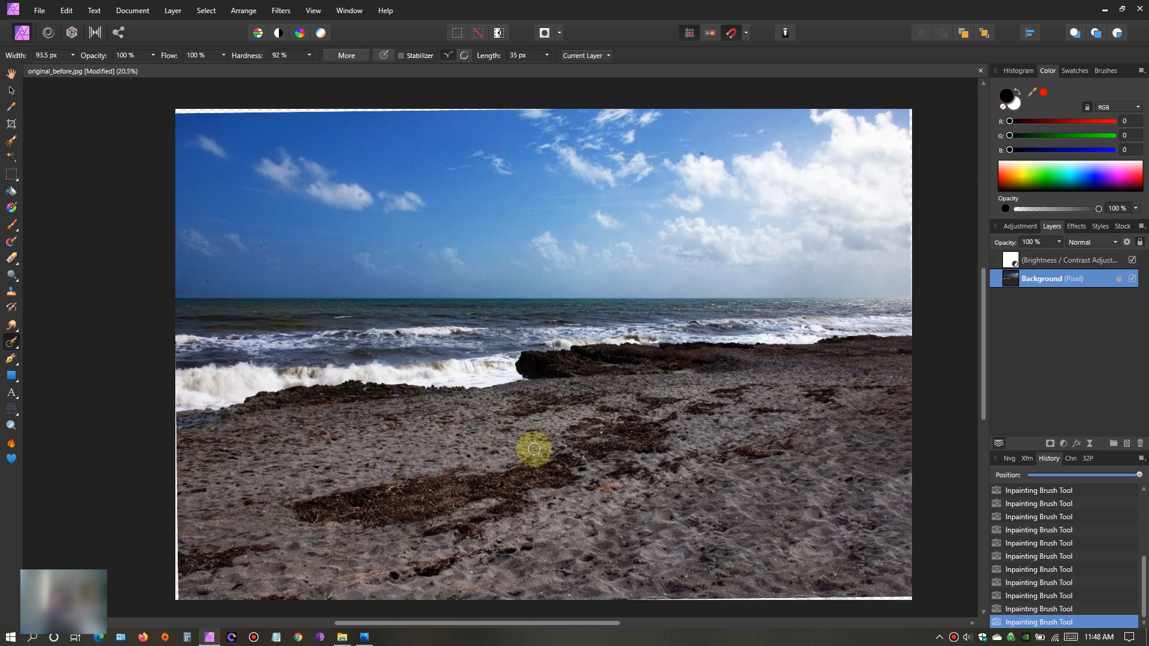
pyautogui.scroll(1, 750, 449)
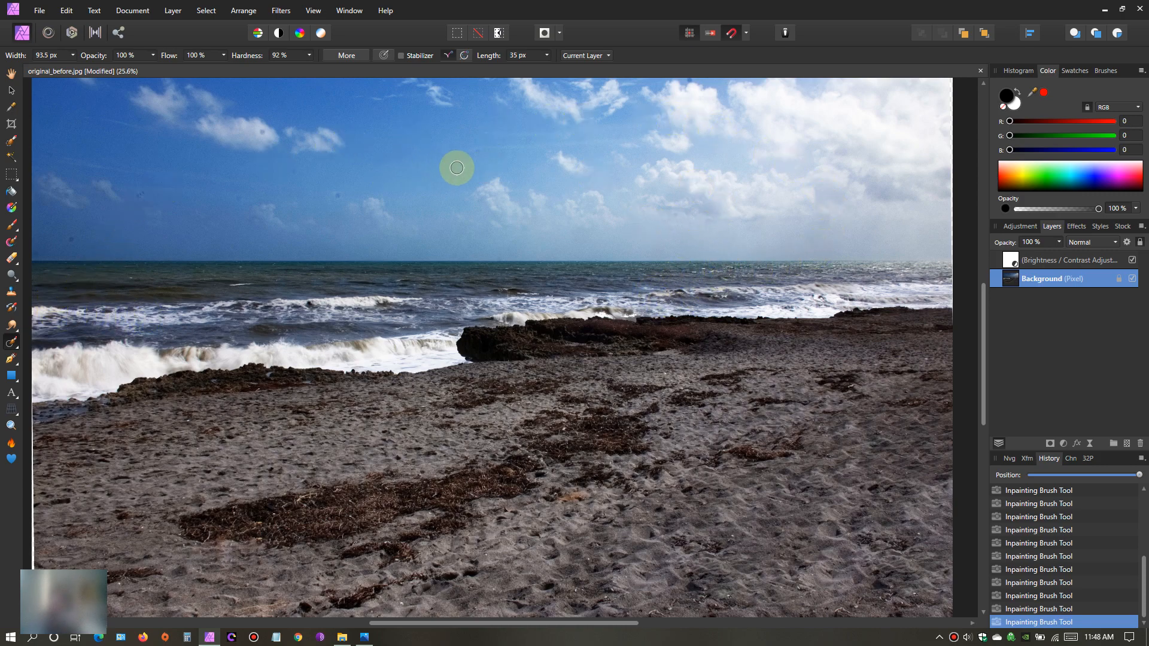
pyautogui.click(12, 73)
pyautogui.scroll(-4, 537, 320)
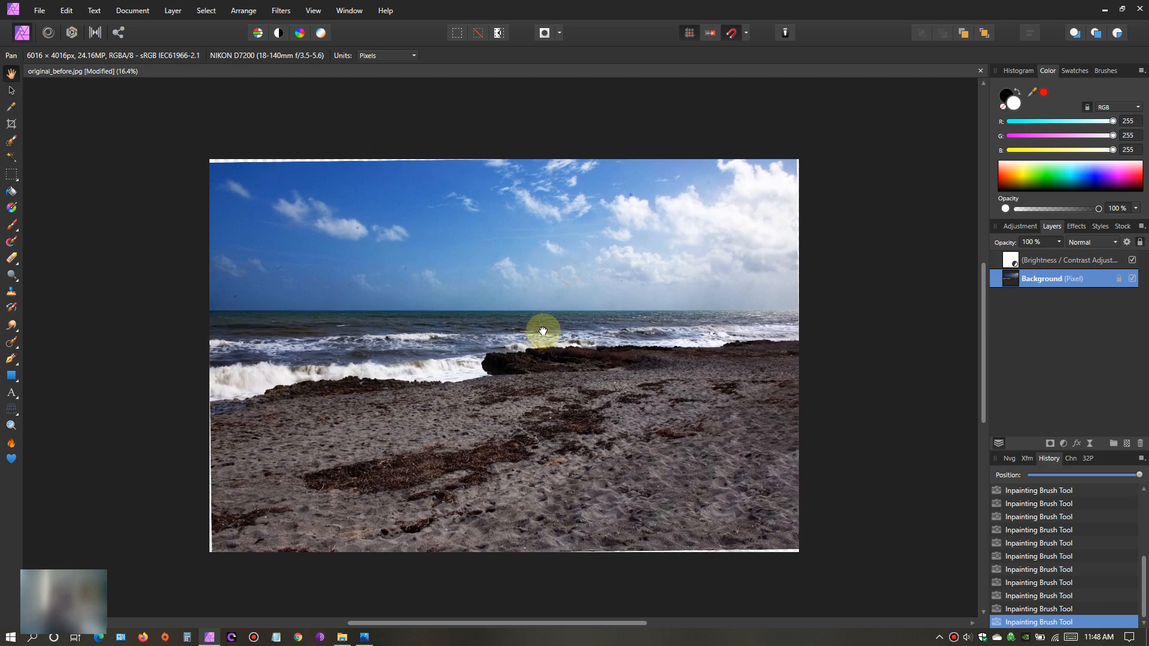
pyautogui.moveTo(543, 331); pyautogui.dragTo(544, 340)
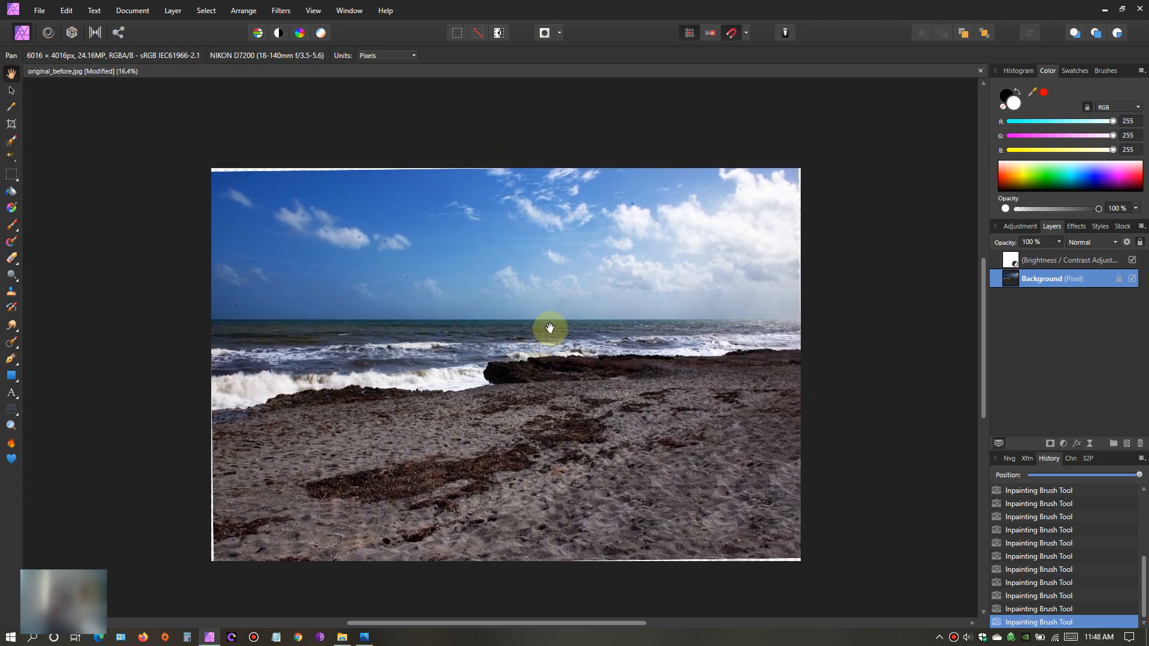
pyautogui.scroll(1, 549, 328)
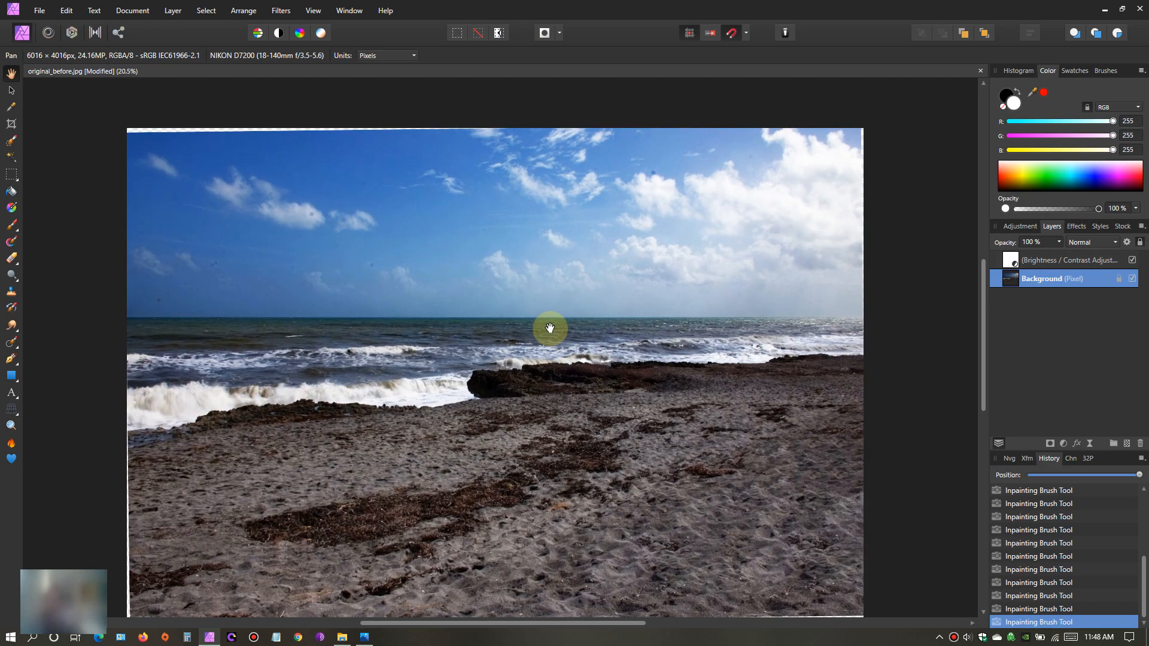
pyautogui.scroll(1, 513, 474)
pyautogui.moveTo(513, 474); pyautogui.dragTo(536, 446)
pyautogui.scroll(-1, 535, 441)
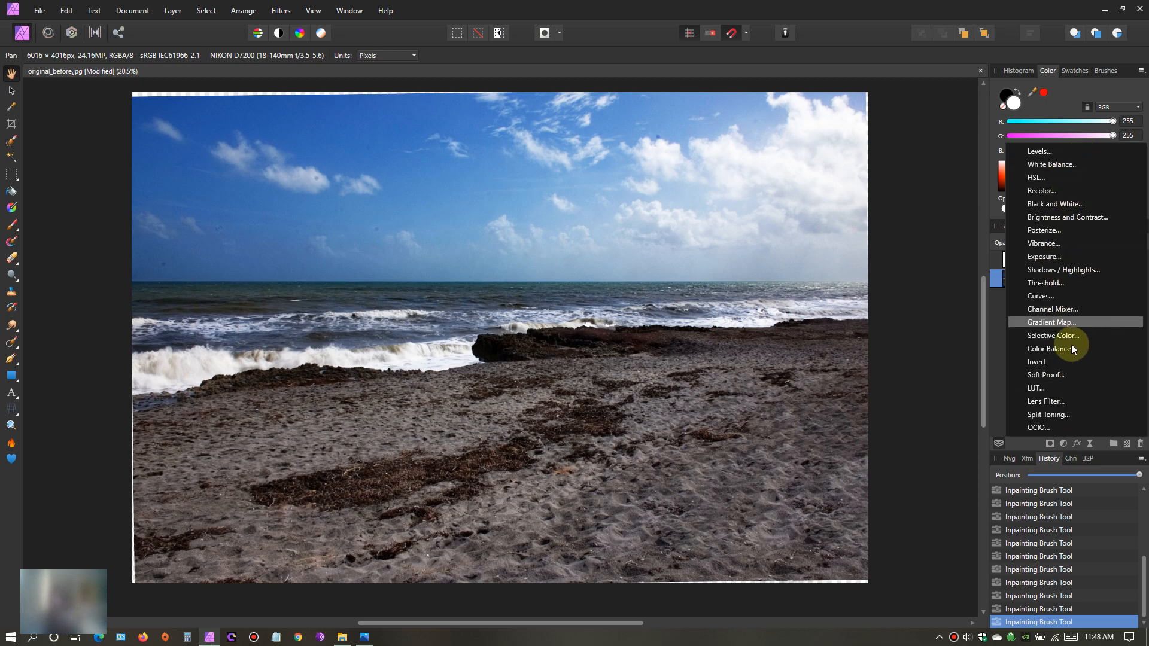
# - Add an HSL adjustment layer above the Background layer and move its settings dialog off the beach area
pyautogui.click(936, 405)
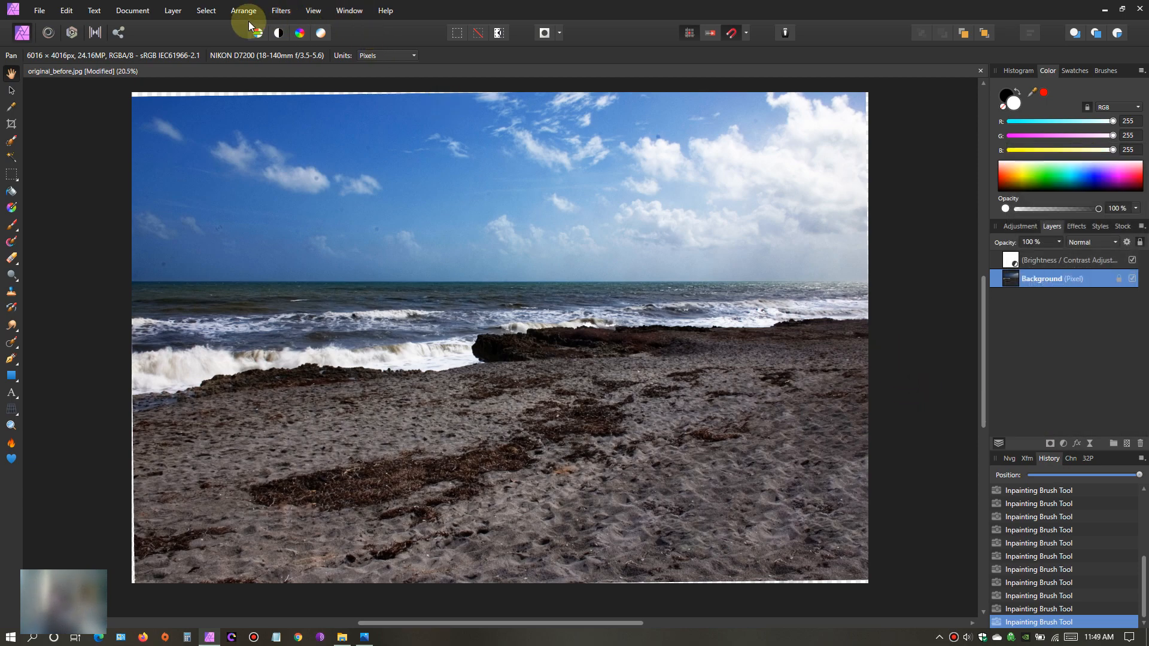
pyautogui.click(173, 10)
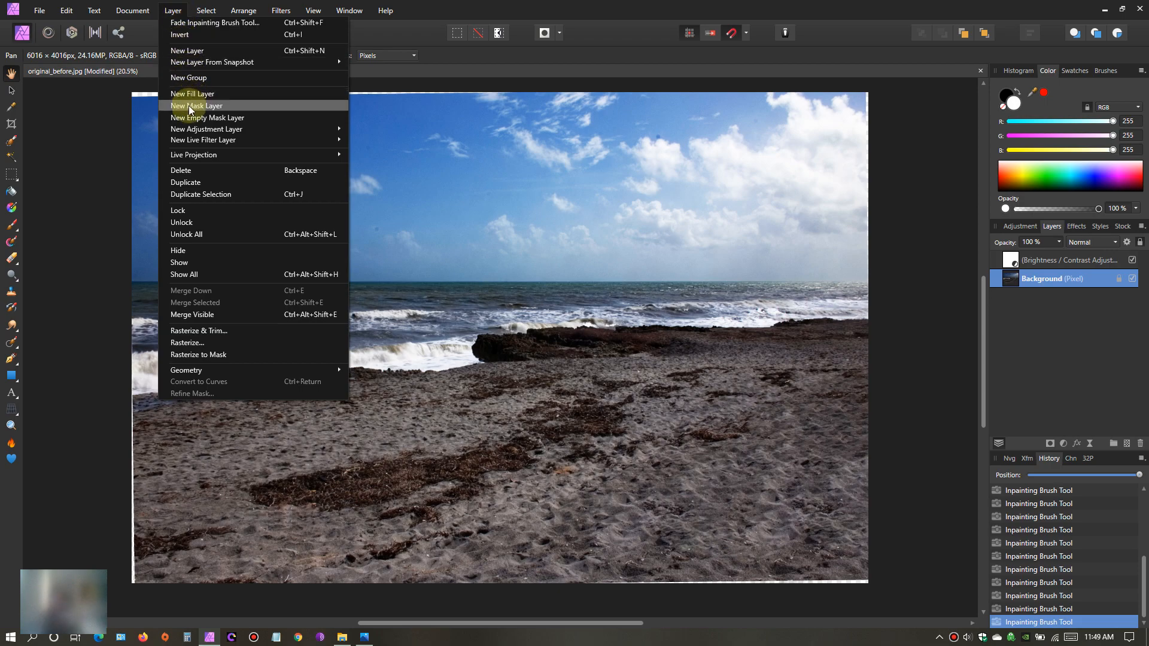
pyautogui.moveTo(189, 131)
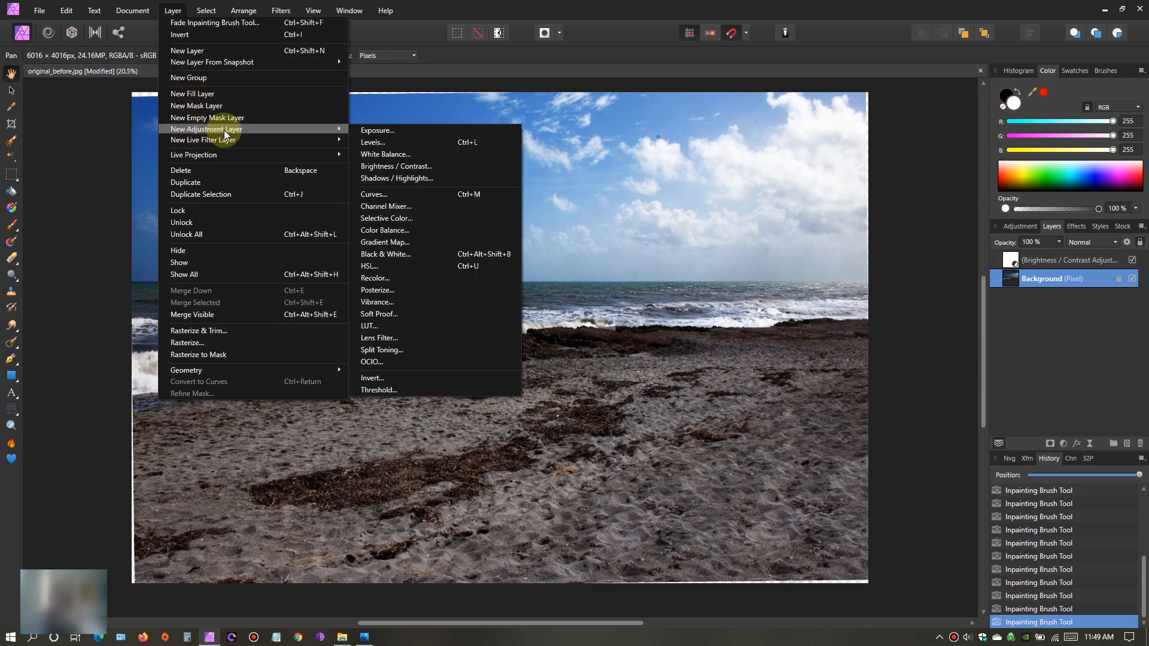
pyautogui.click(390, 264)
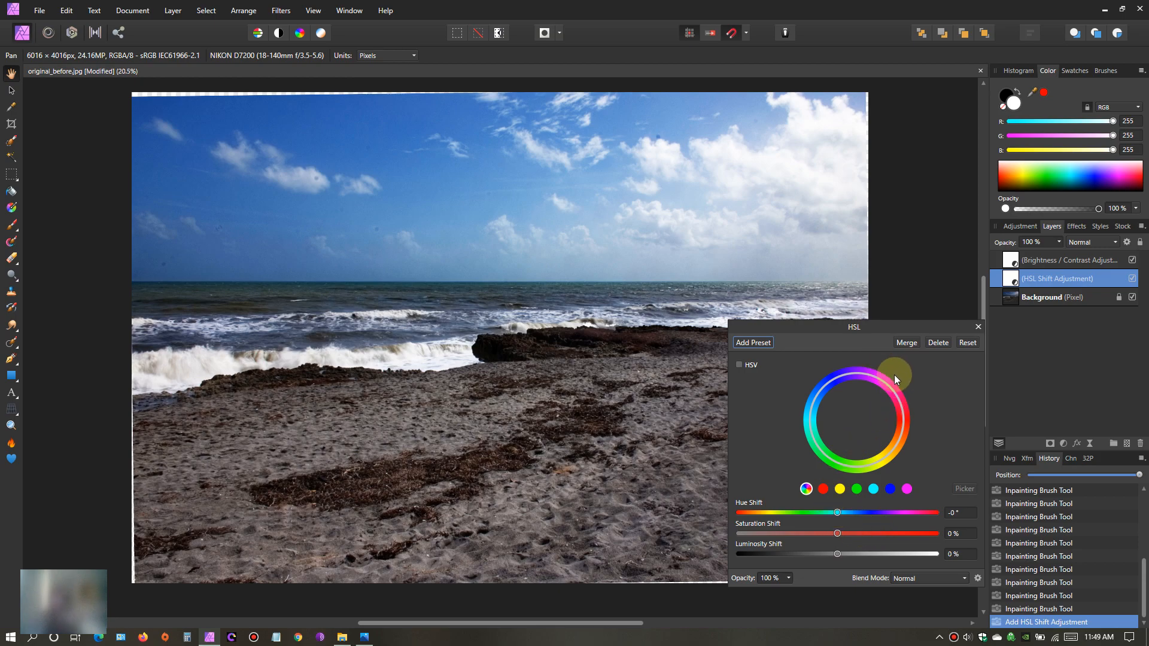
pyautogui.moveTo(908, 326); pyautogui.dragTo(906, 185)
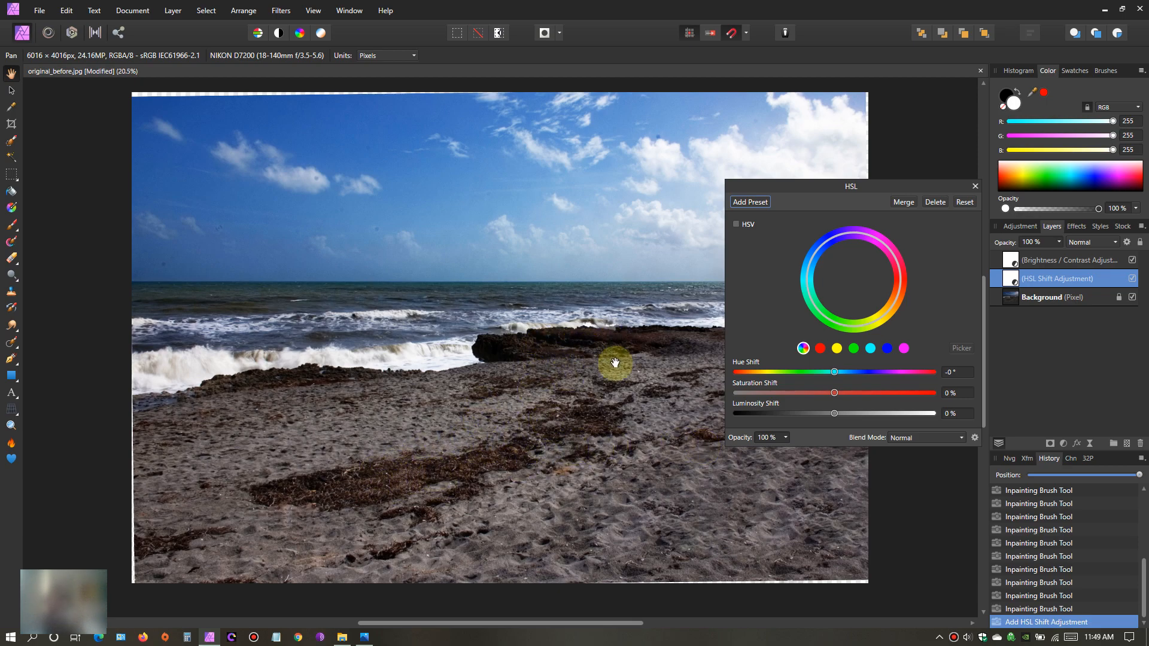
# - Raise the saturation of the reds moderately and set the saturation shift of the yellows to -100%
pyautogui.click(820, 349)
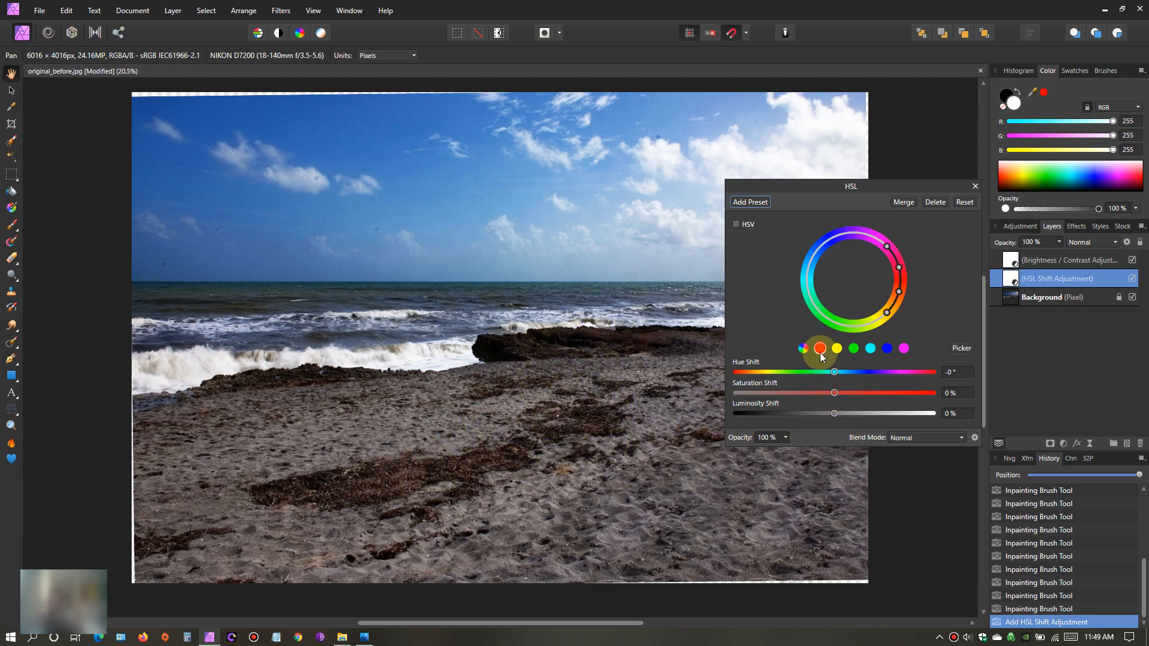
pyautogui.moveTo(835, 393); pyautogui.dragTo(860, 392)
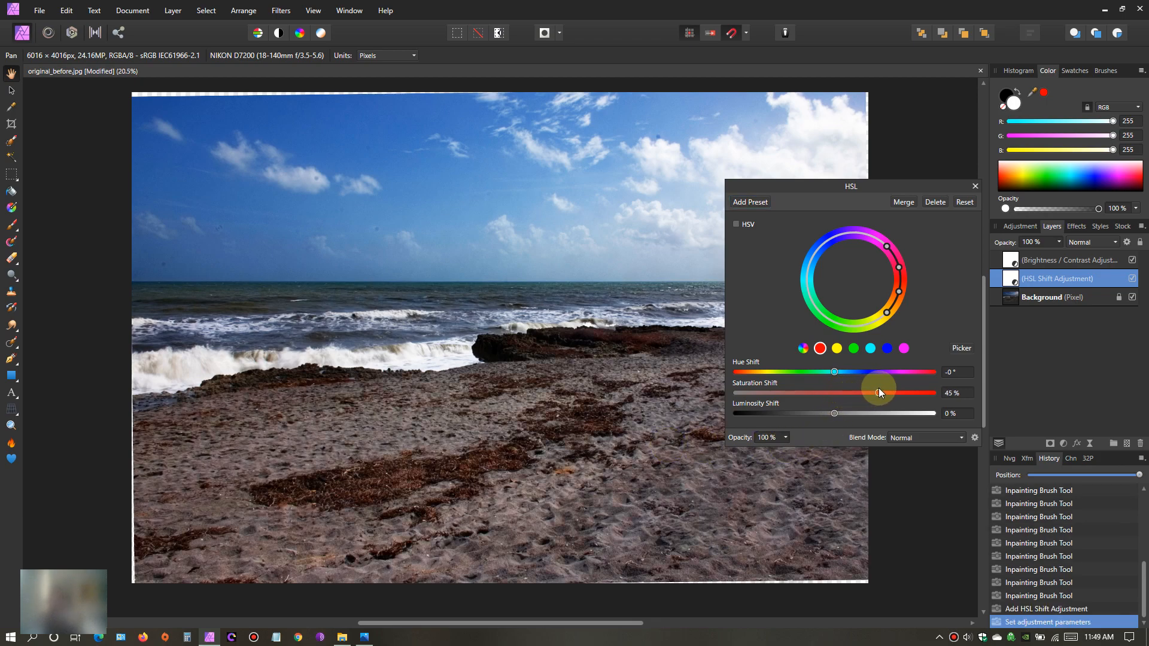
pyautogui.moveTo(883, 392); pyautogui.dragTo(855, 393)
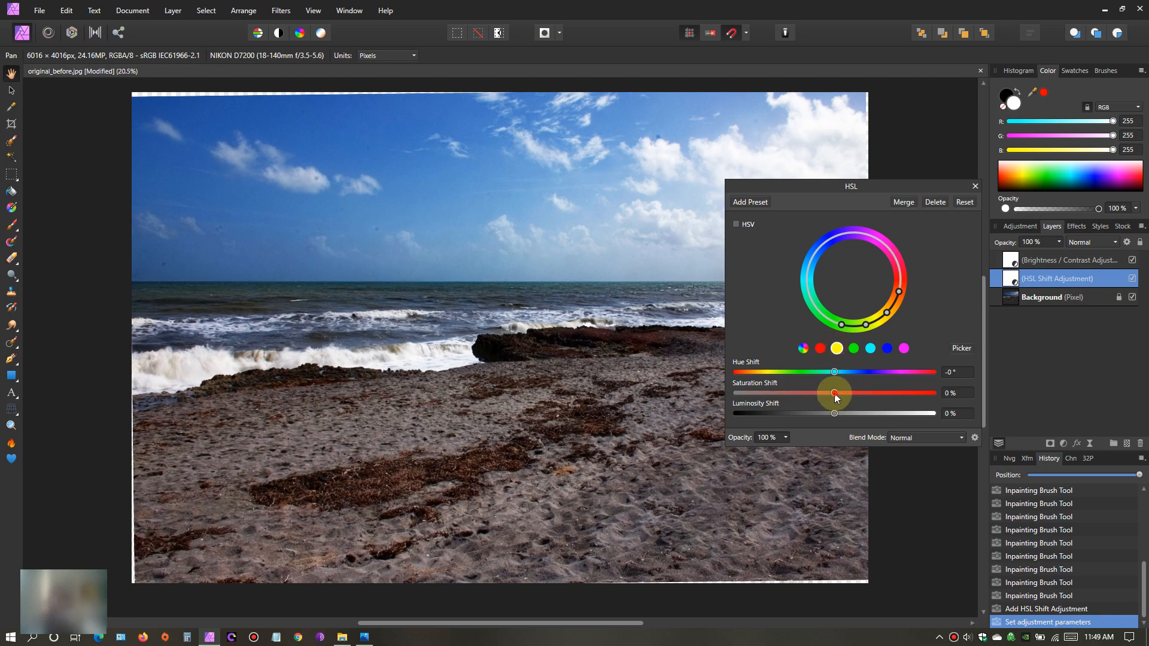
pyautogui.moveTo(760, 400); pyautogui.dragTo(741, 401)
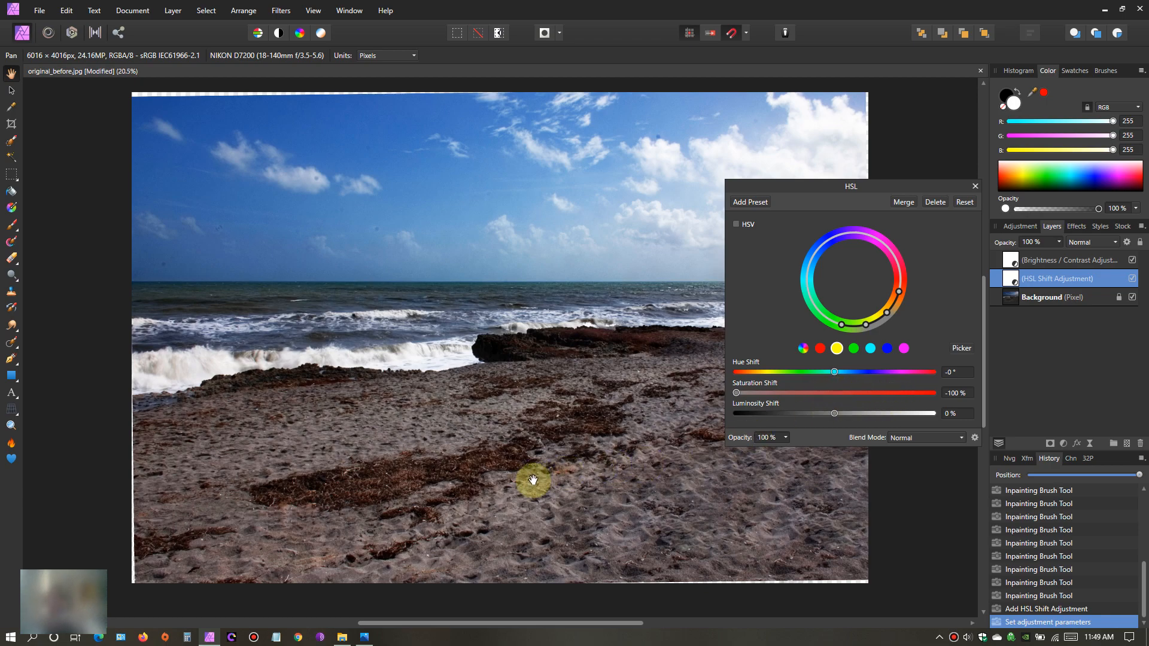
# - Try the blues' saturation shift at 100% in the HSL adjustment, and set it to -100%
pyautogui.click(886, 349)
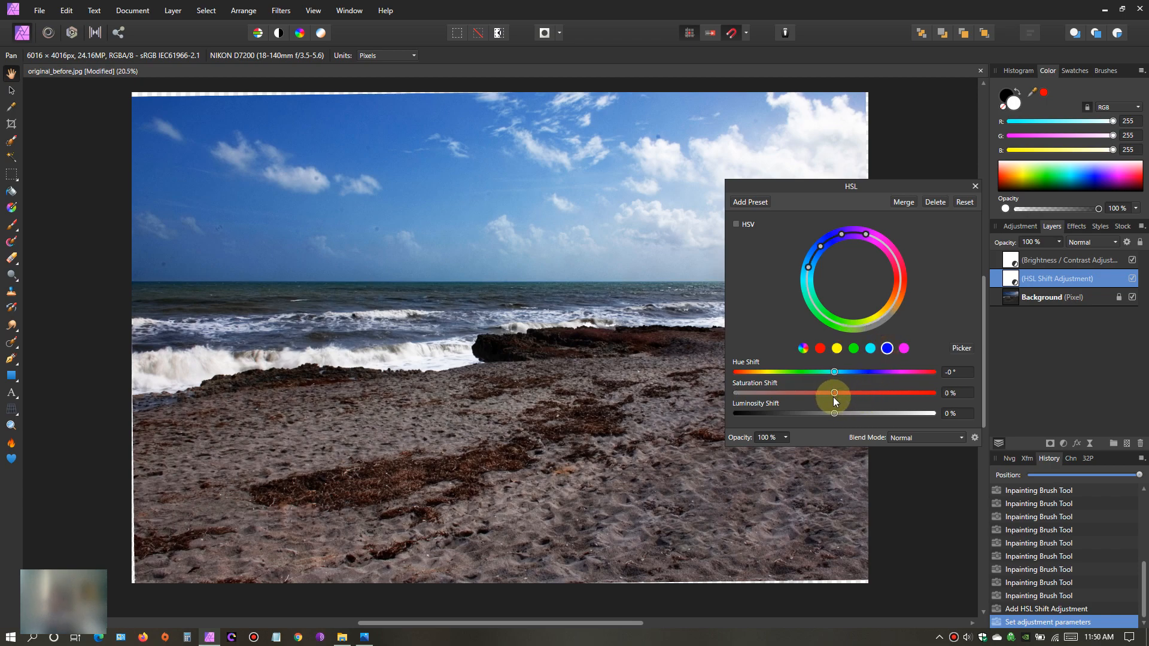
pyautogui.moveTo(935, 184); pyautogui.dragTo(1076, 150)
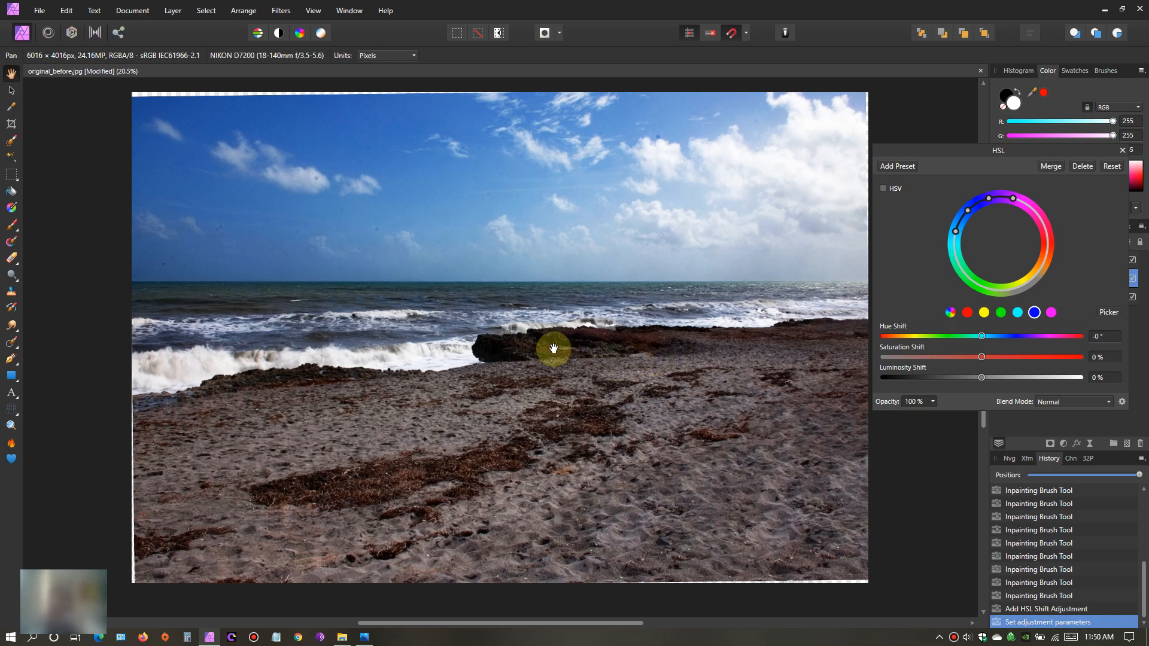
pyautogui.moveTo(982, 357); pyautogui.dragTo(1104, 354)
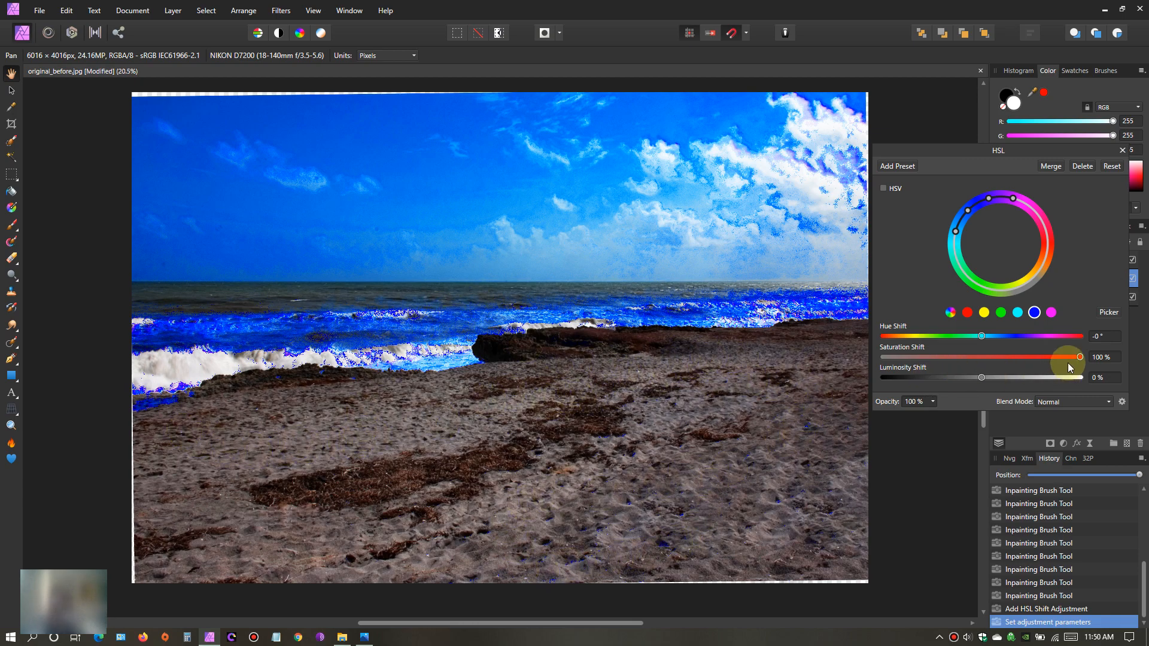
pyautogui.moveTo(1080, 357); pyautogui.dragTo(884, 358)
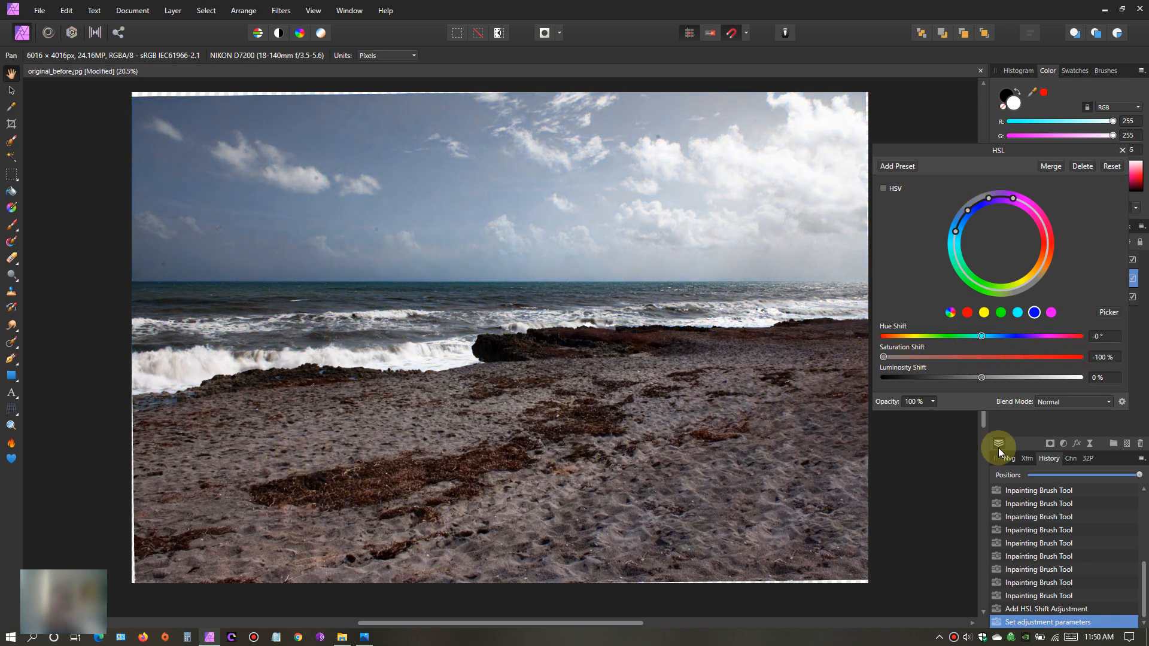
# - Try the greens' saturation shift at 100%, set it to -100%, and check the yellows' setting
pyautogui.click(1001, 313)
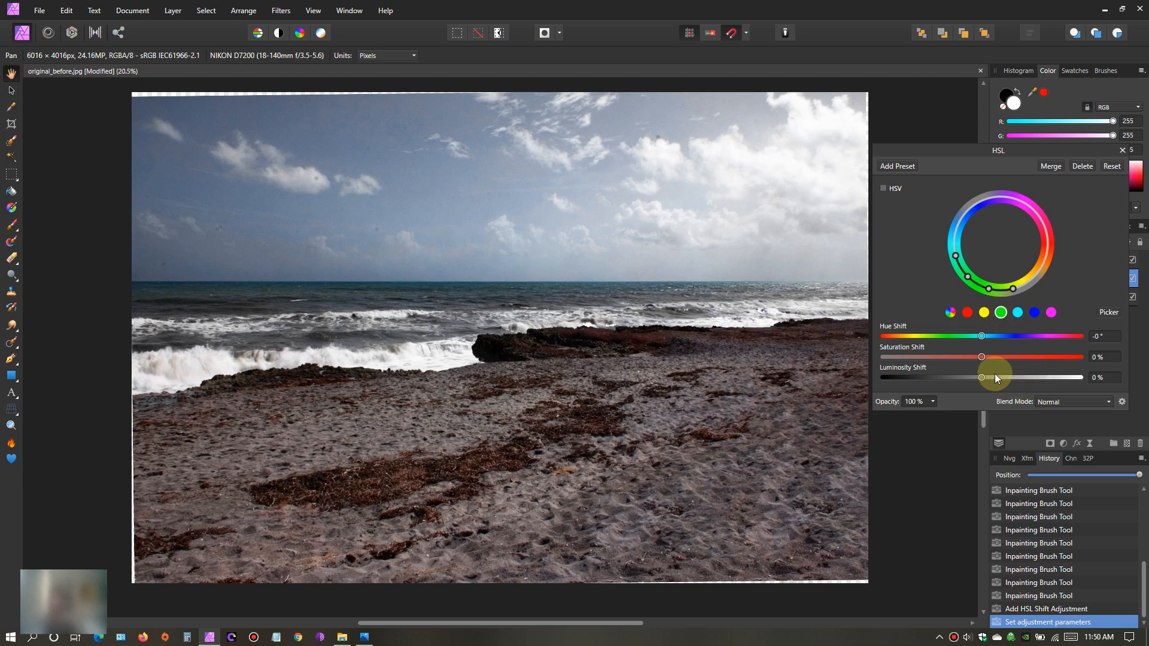
pyautogui.moveTo(984, 357); pyautogui.dragTo(1100, 363)
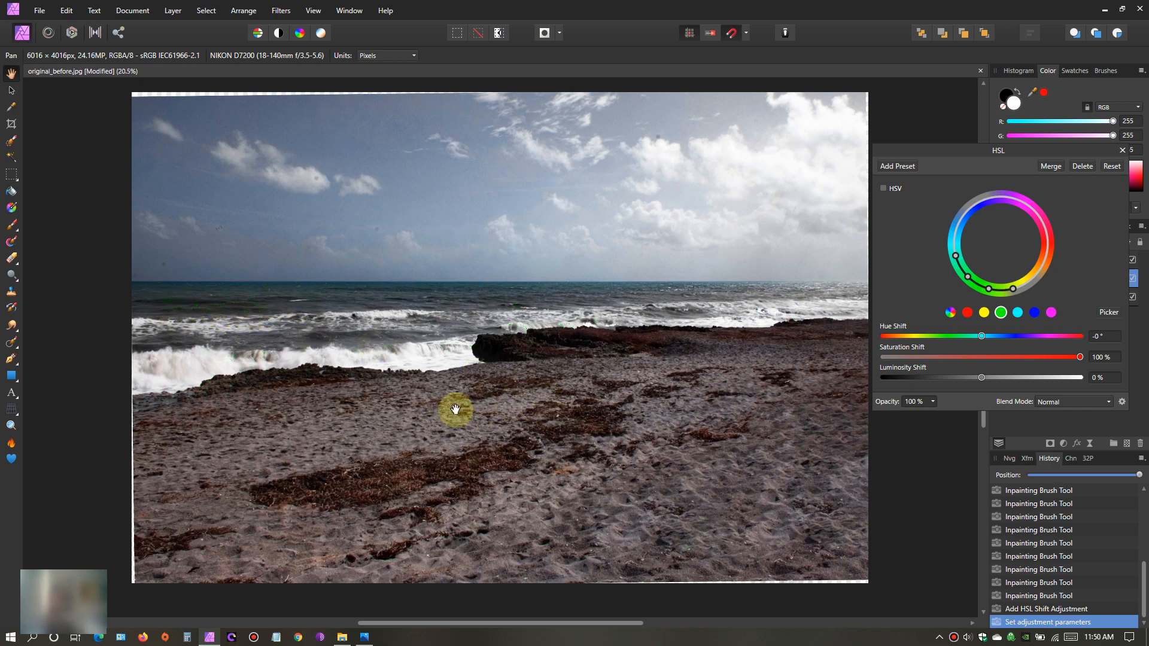
pyautogui.moveTo(1080, 356); pyautogui.dragTo(875, 362)
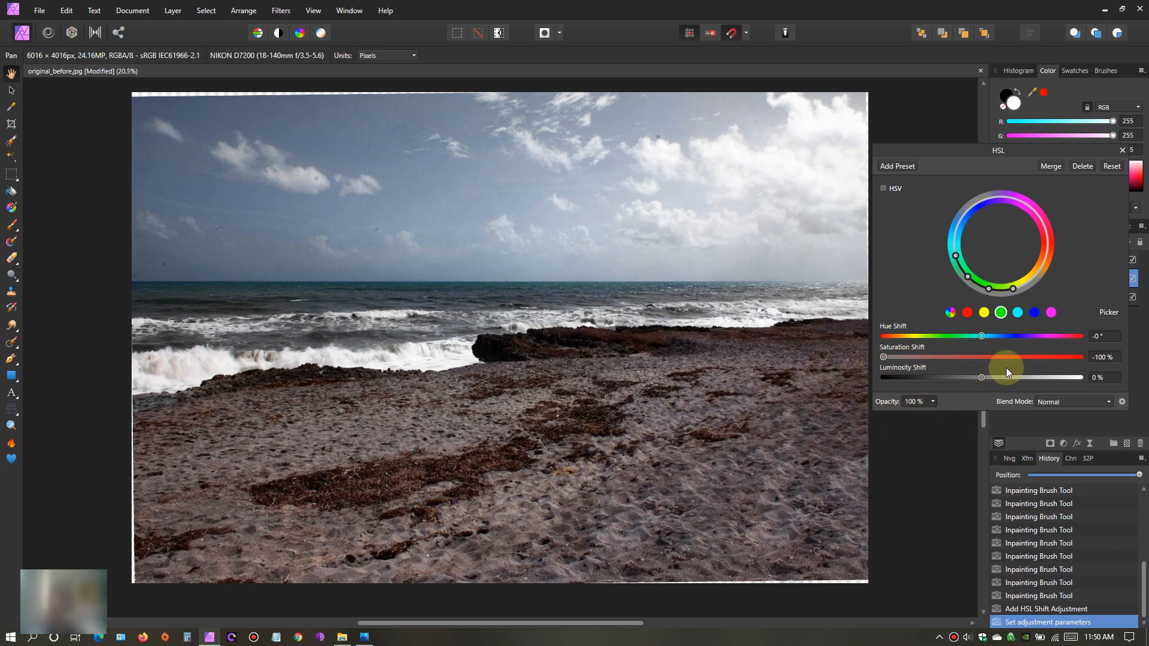
pyautogui.click(984, 313)
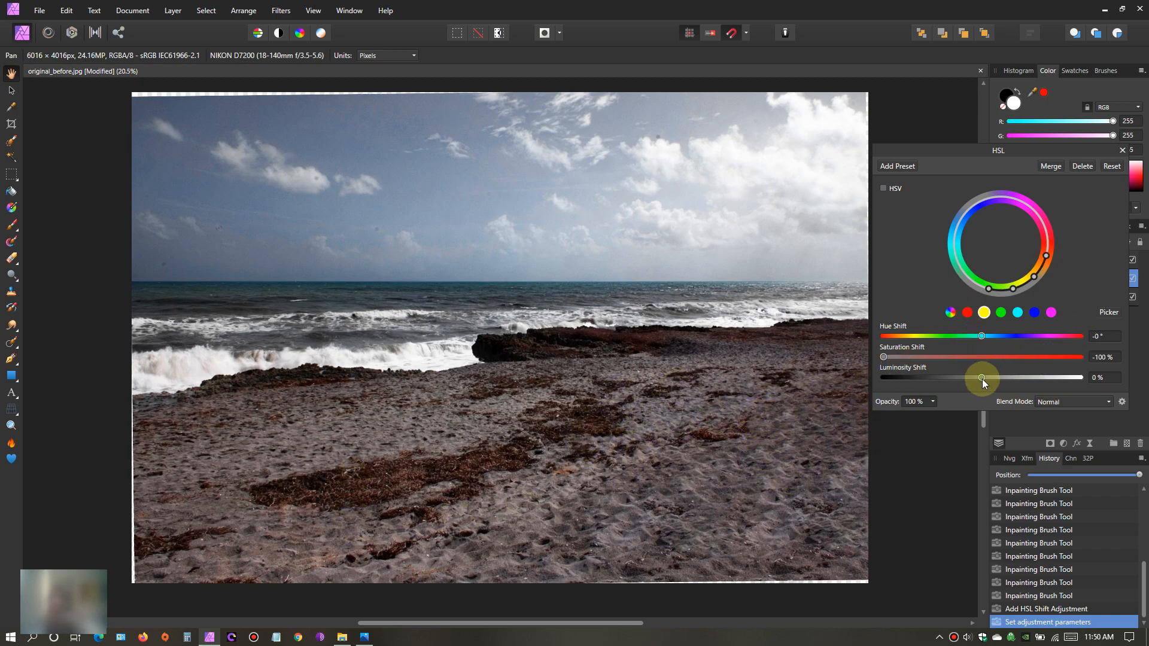
# - Set the overall saturation shift for all colours to 8%, inspect the rocks, and close the HSL adjustment
pyautogui.click(949, 314)
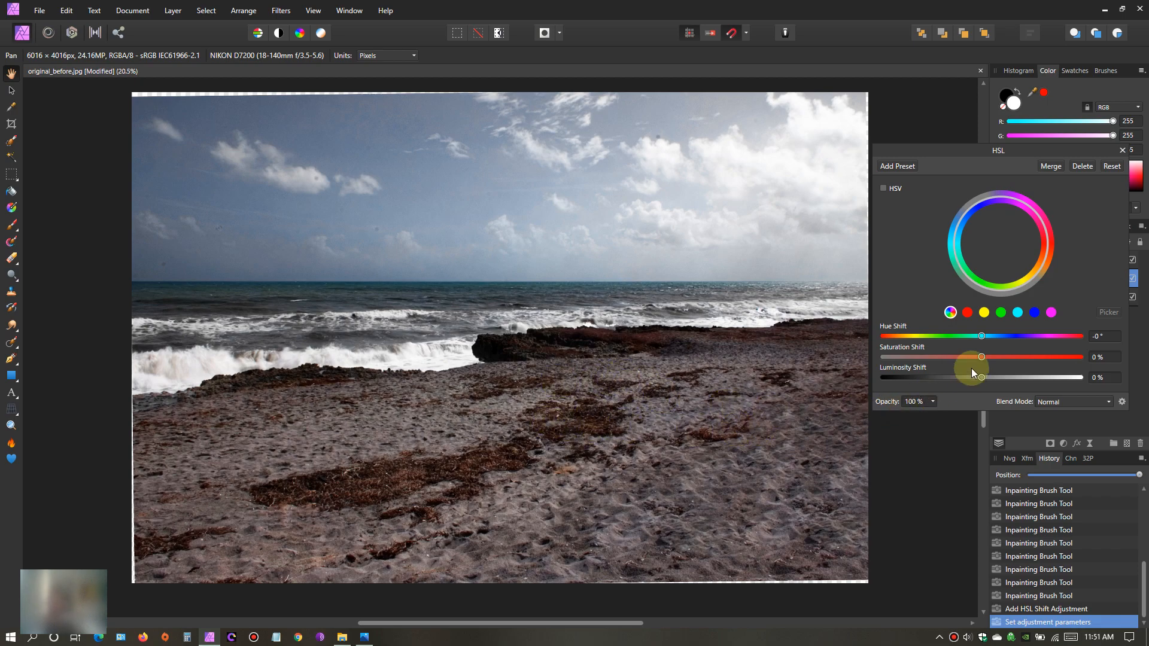
pyautogui.moveTo(982, 357); pyautogui.dragTo(908, 364)
pyautogui.moveTo(996, 361)
pyautogui.mouseDown()
pyautogui.moveTo(968, 363)
pyautogui.moveTo(981, 366)
pyautogui.mouseUp()
pyautogui.moveTo(977, 362); pyautogui.dragTo(990, 361)
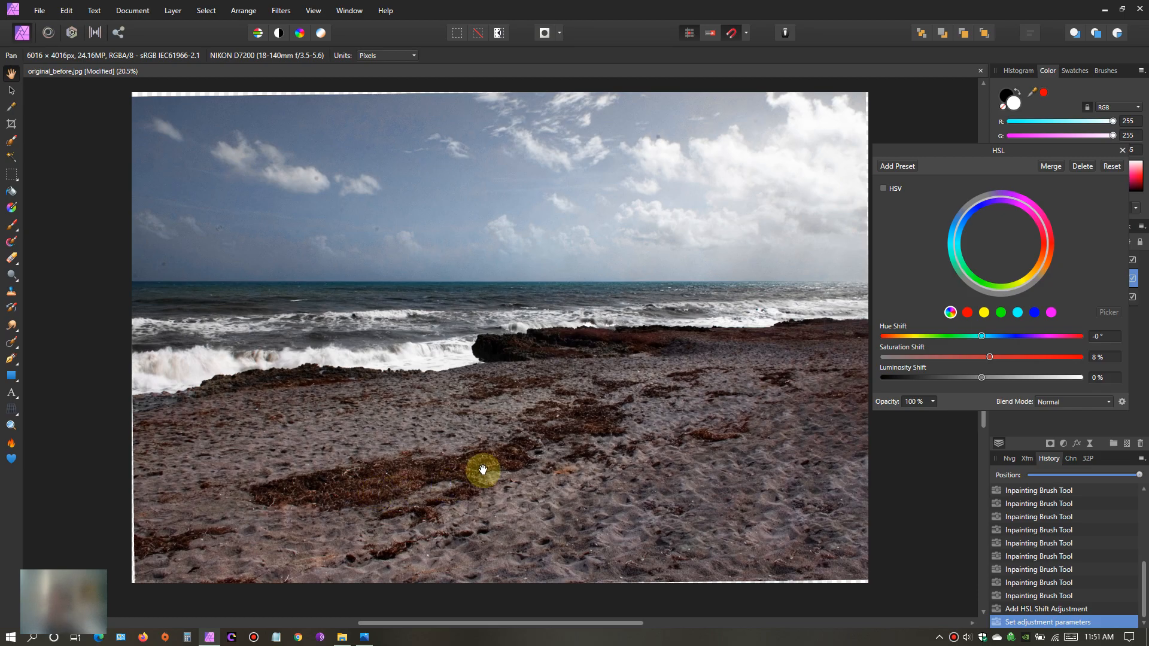
pyautogui.scroll(5, 544, 441)
pyautogui.moveTo(673, 241); pyautogui.dragTo(413, 439)
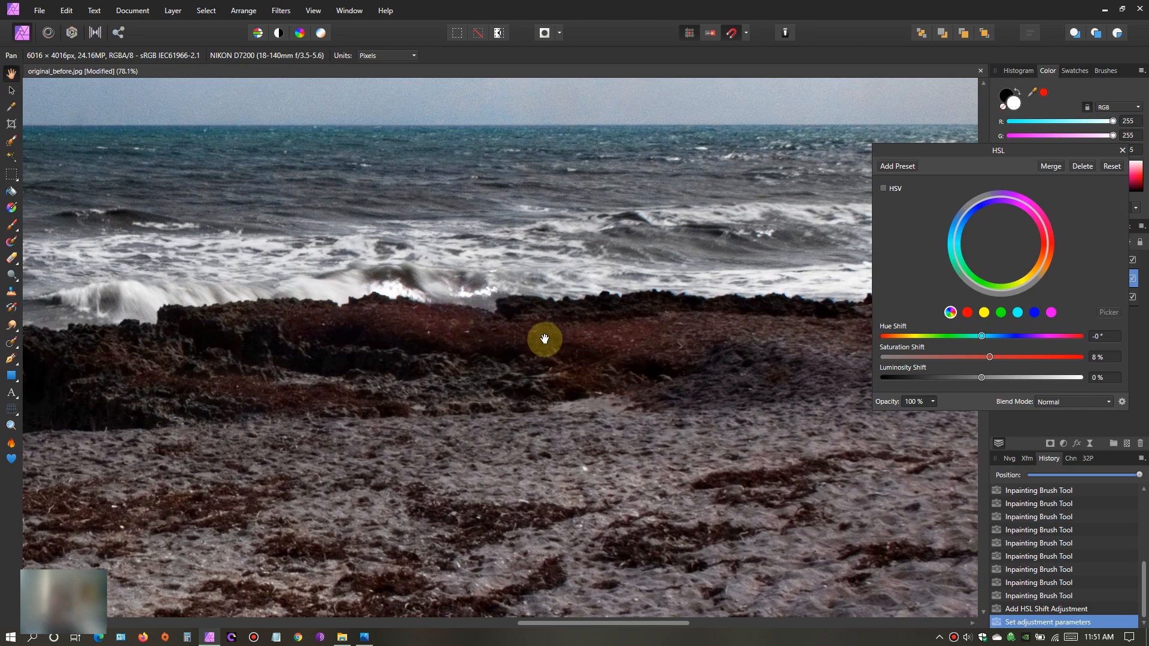
pyautogui.moveTo(338, 400); pyautogui.dragTo(559, 375)
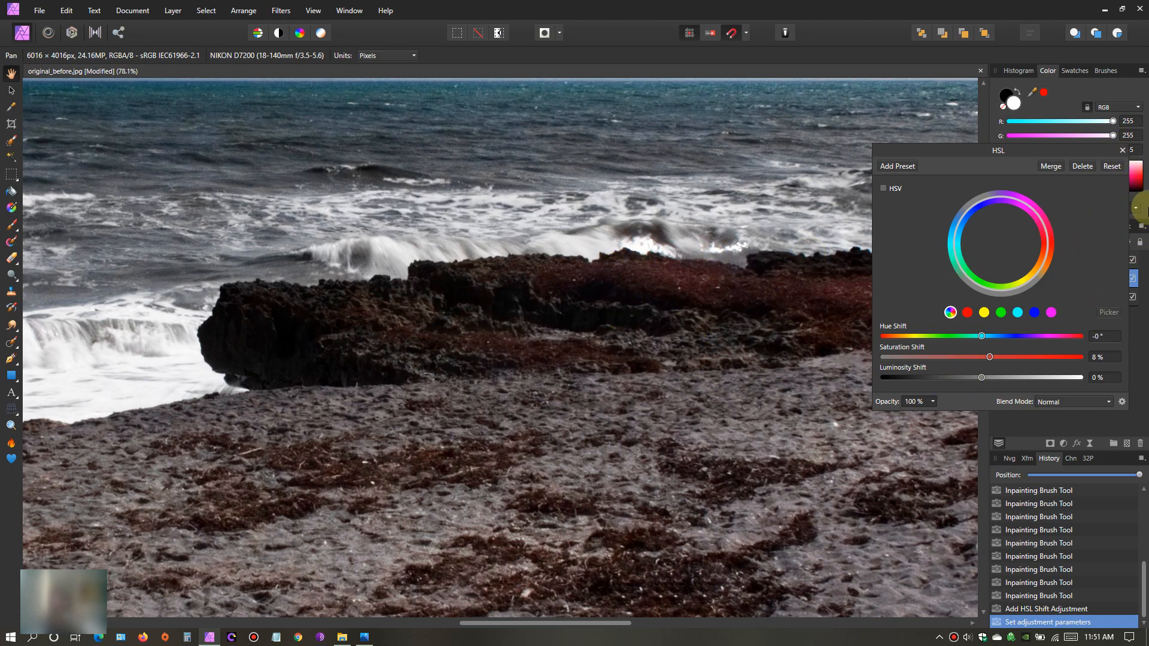
pyautogui.click(1123, 150)
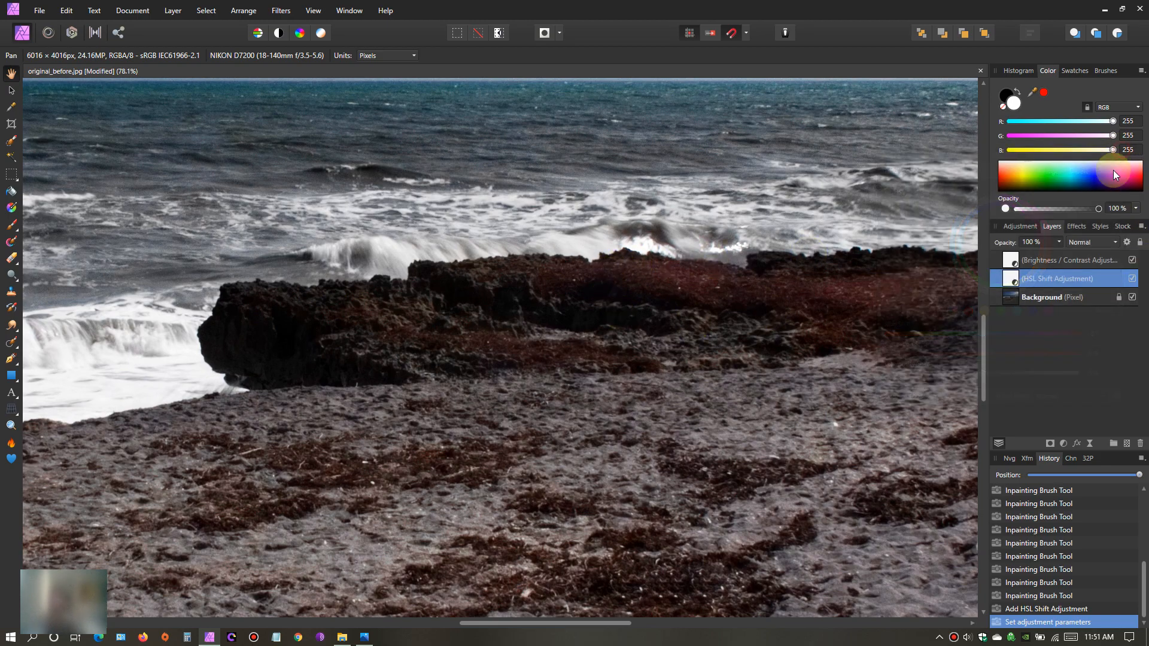
# - Select the Background pixel layer and examine the rocks, surf and beach in the photo
pyautogui.click(1009, 303)
pyautogui.moveTo(698, 354); pyautogui.dragTo(466, 425)
pyautogui.moveTo(564, 418); pyautogui.dragTo(631, 393)
pyautogui.moveTo(211, 420); pyautogui.dragTo(287, 405)
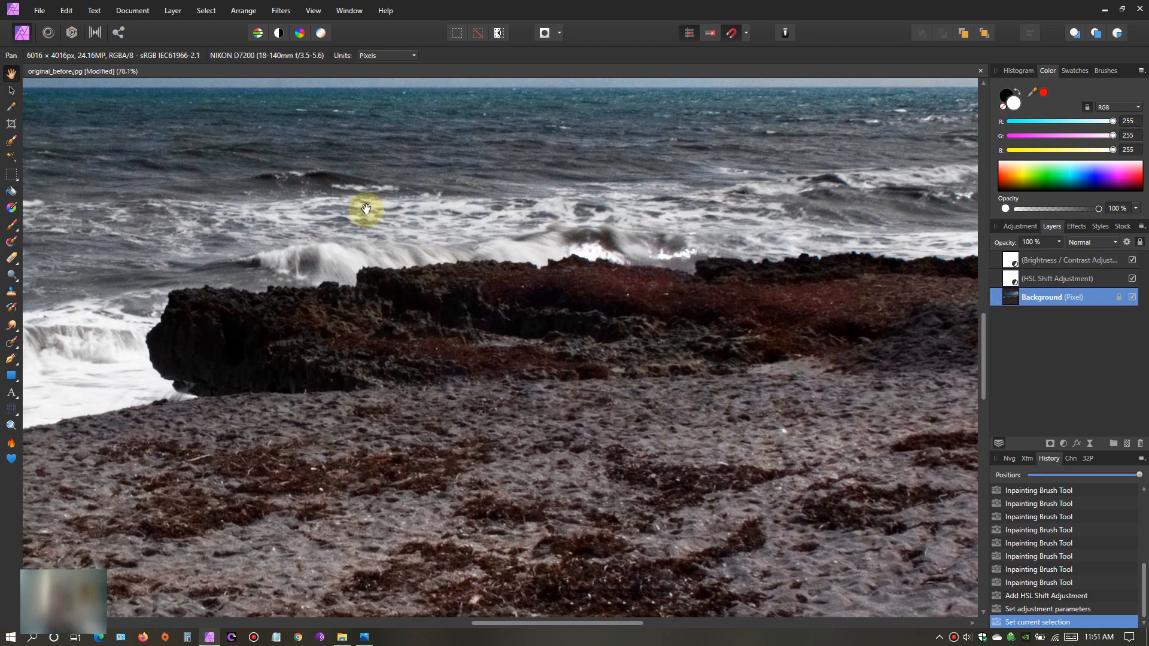
pyautogui.click(280, 11)
pyautogui.moveTo(376, 50)
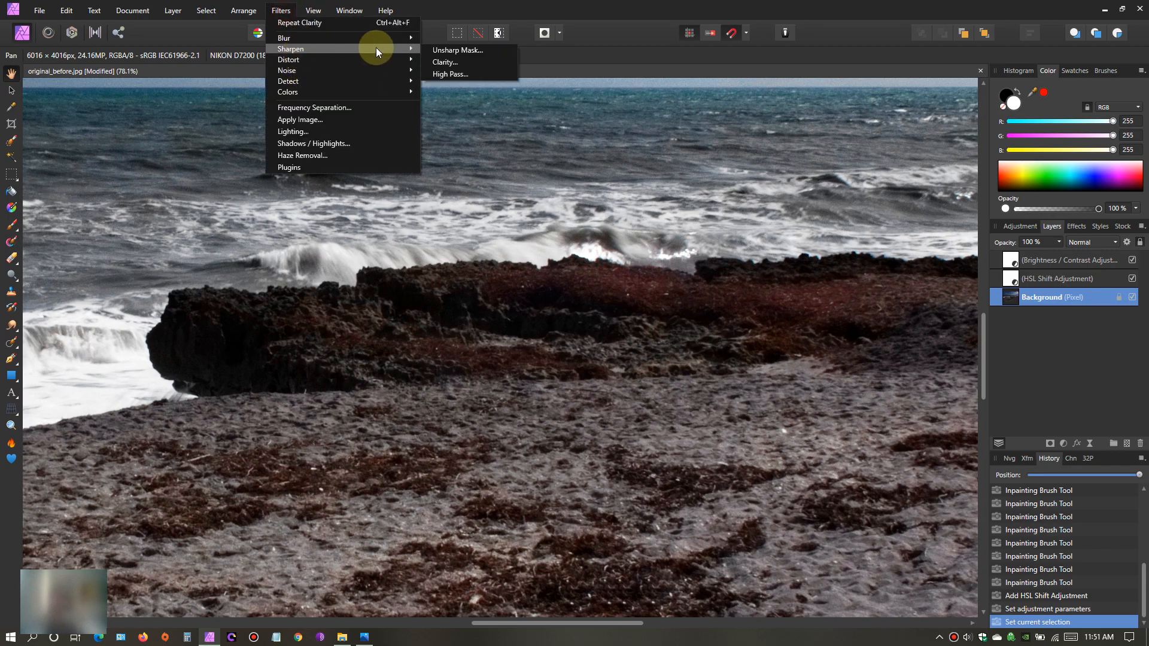
pyautogui.click(490, 51)
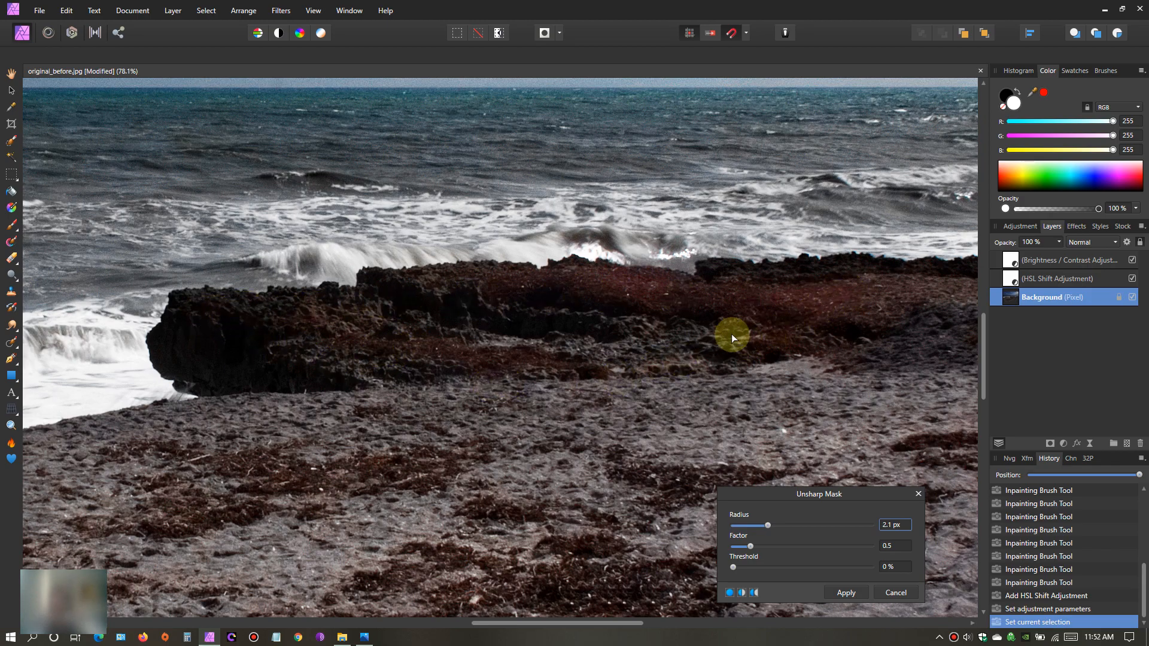
pyautogui.click(898, 592)
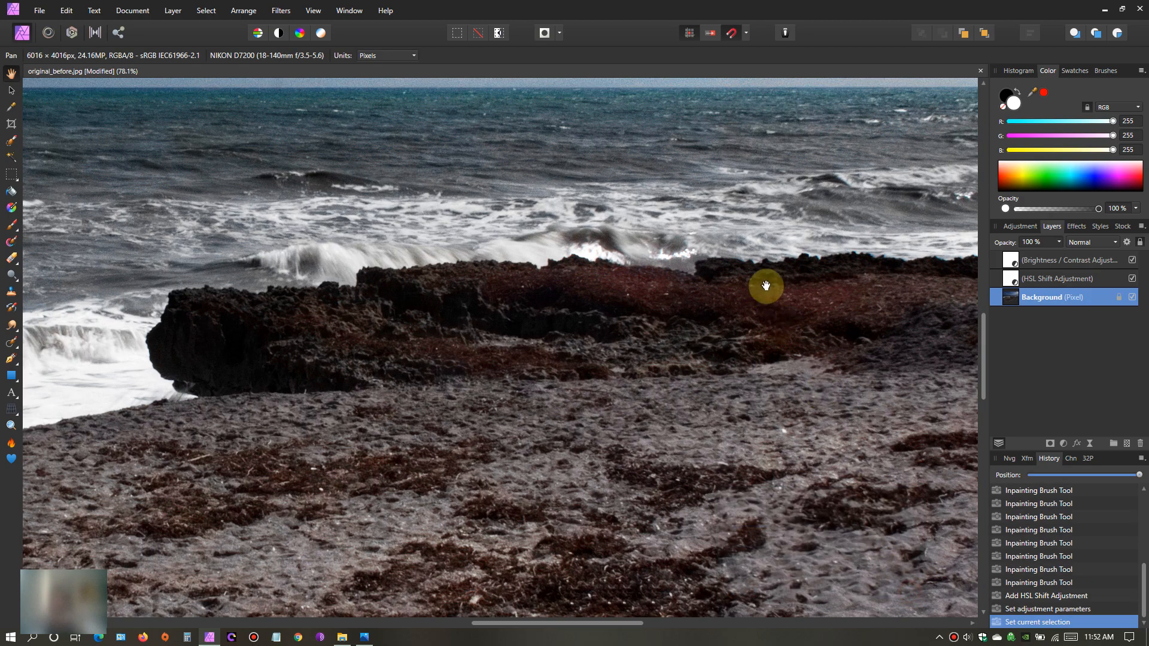
pyautogui.click(281, 10)
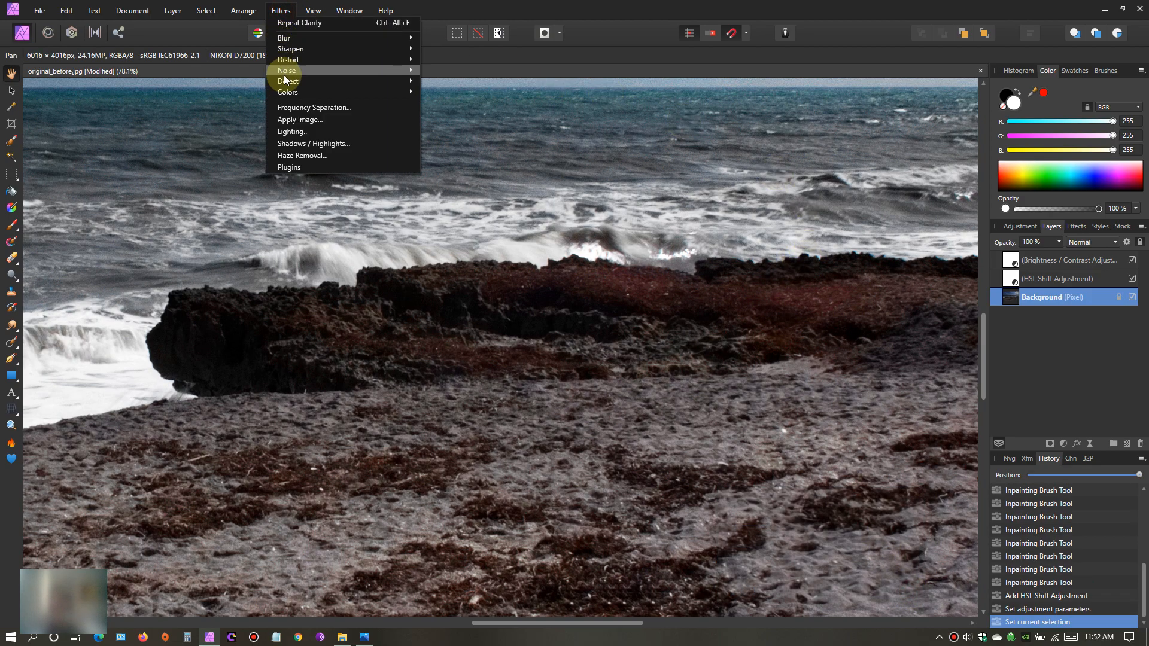
pyautogui.moveTo(396, 48)
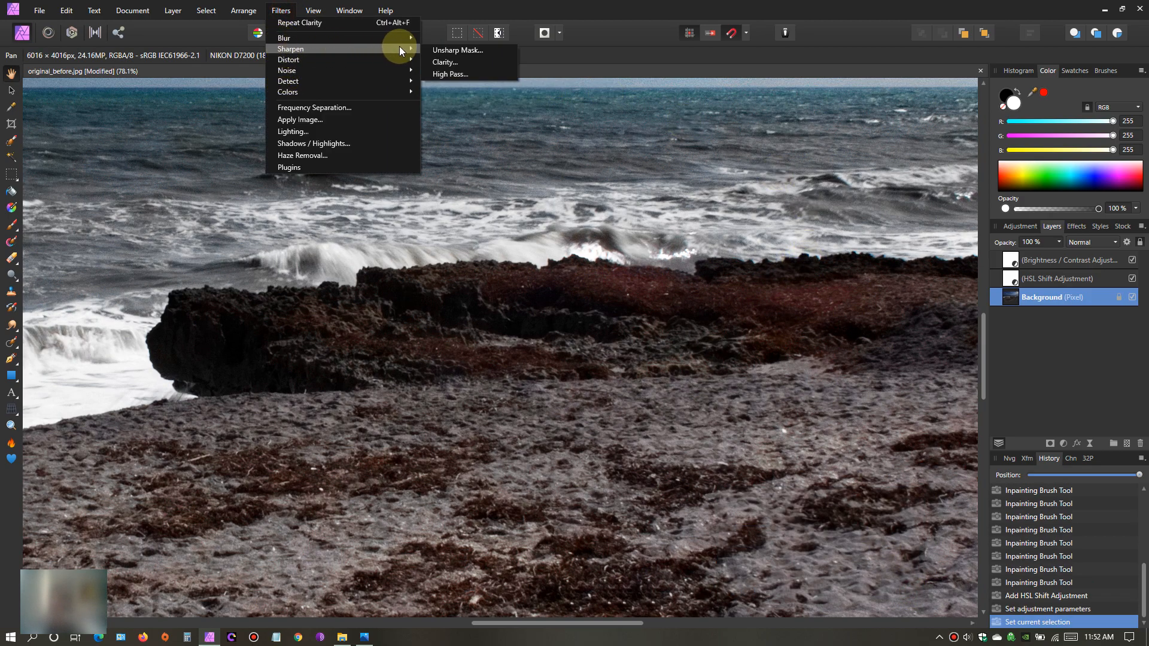
pyautogui.click(437, 62)
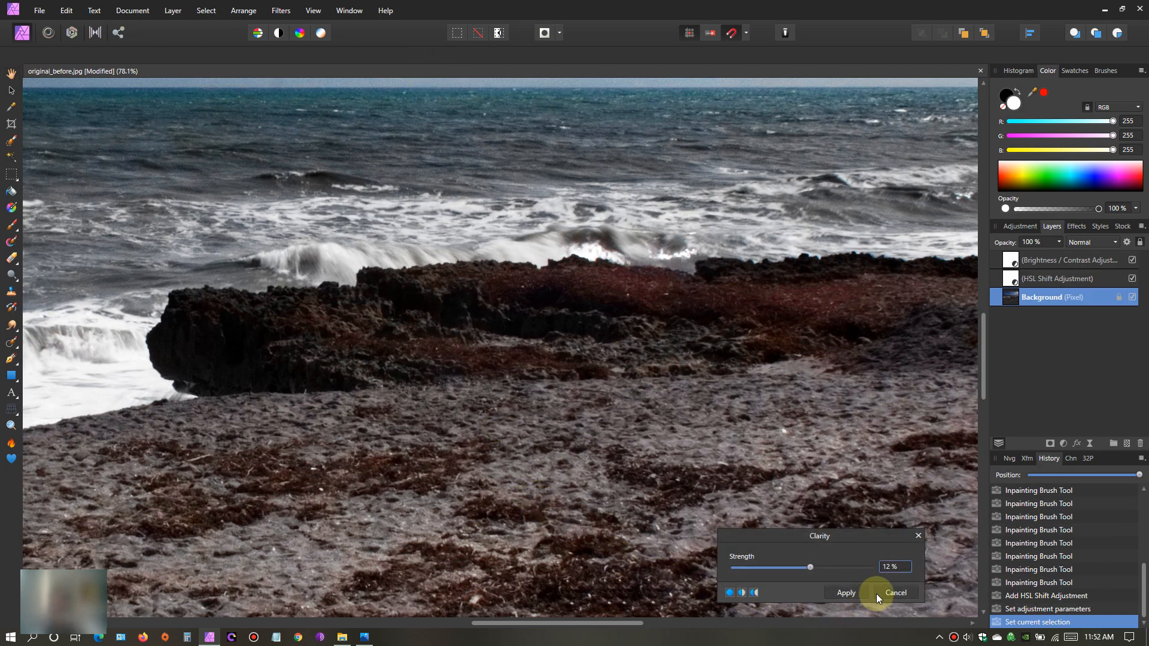
pyautogui.click(896, 593)
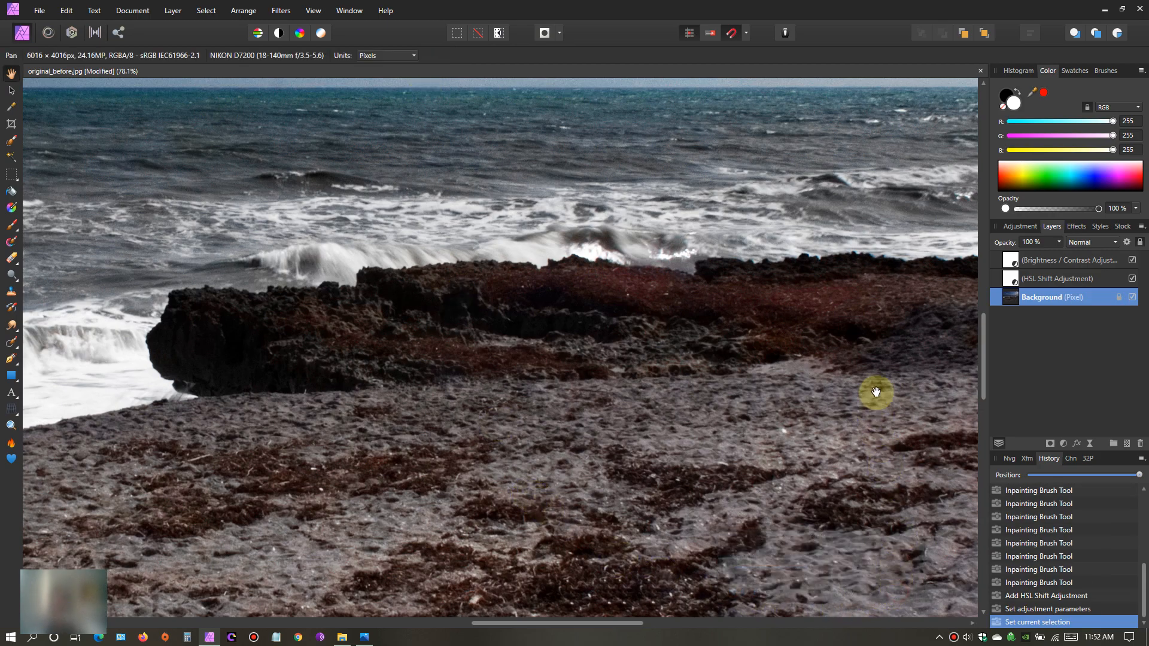
# - Sharpen the Background layer with an Unsharp Mask of 2.9 px radius, comparing before and after in split view before applying it
pyautogui.click(281, 11)
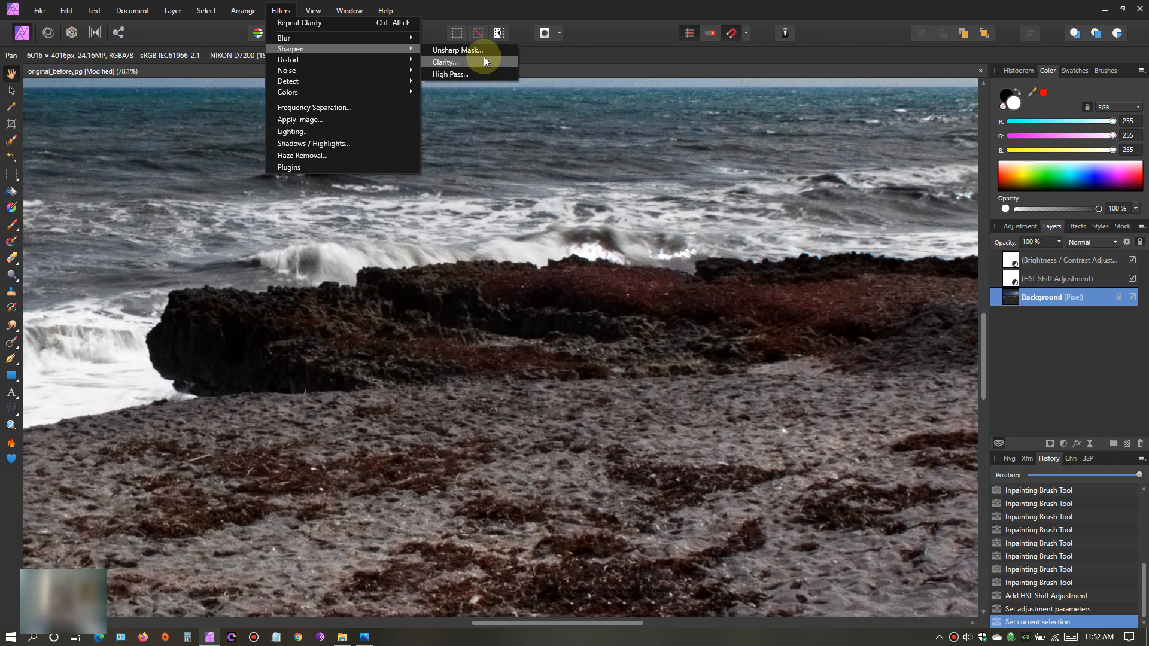
pyautogui.click(484, 49)
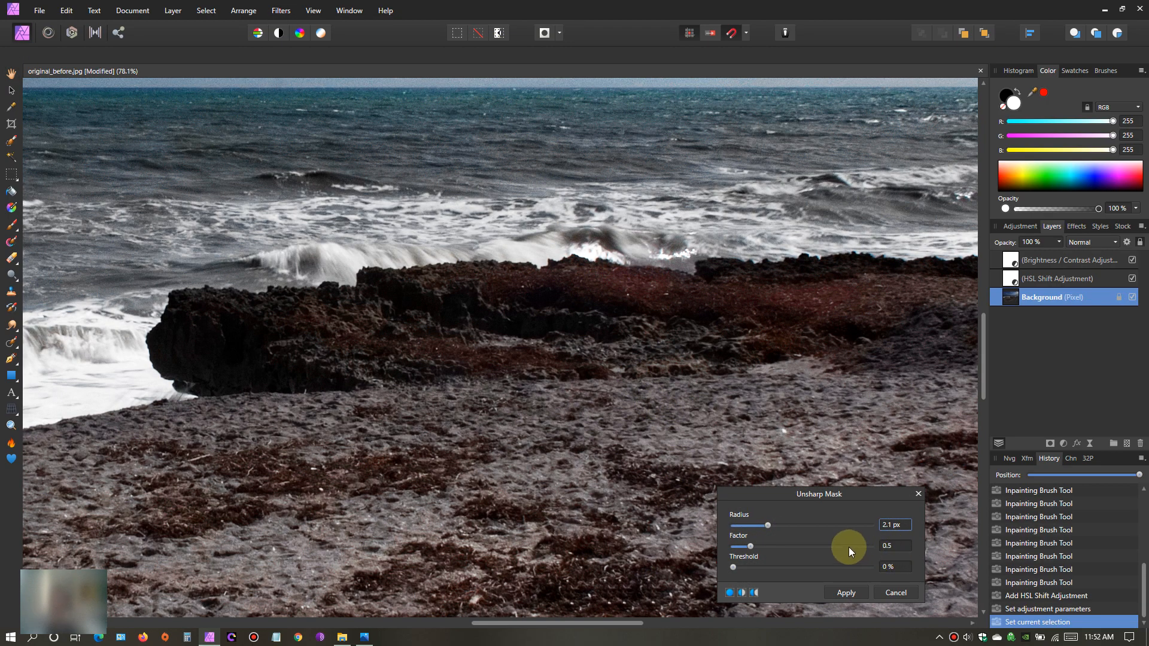
pyautogui.click(771, 526)
pyautogui.click(742, 593)
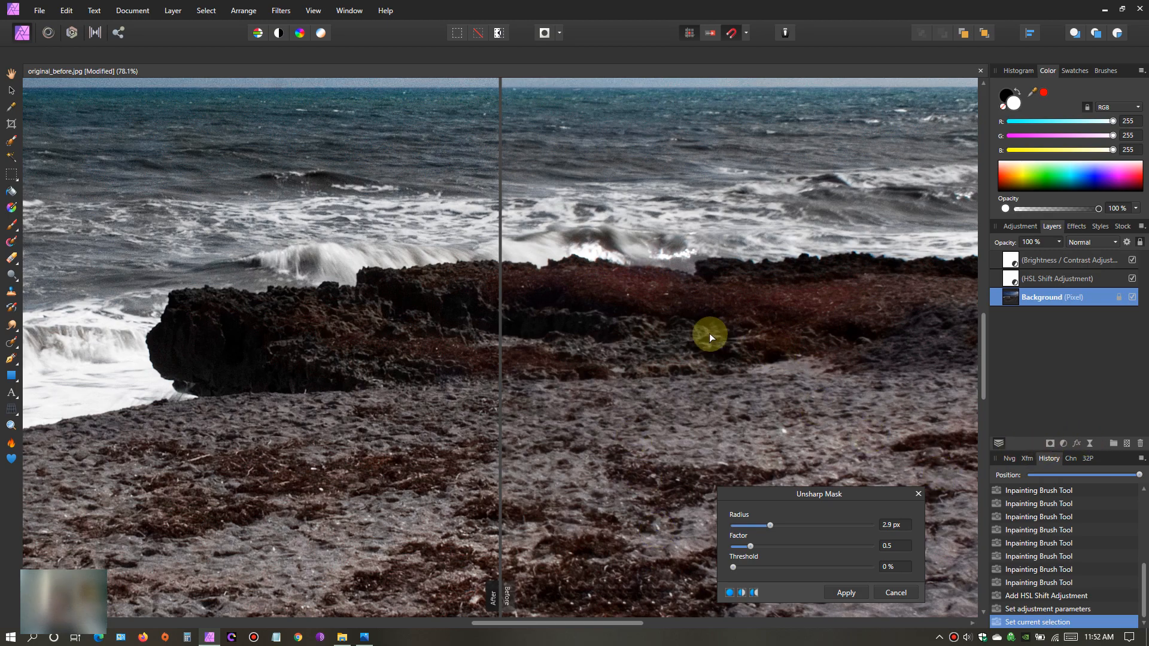
pyautogui.moveTo(502, 398); pyautogui.dragTo(638, 429)
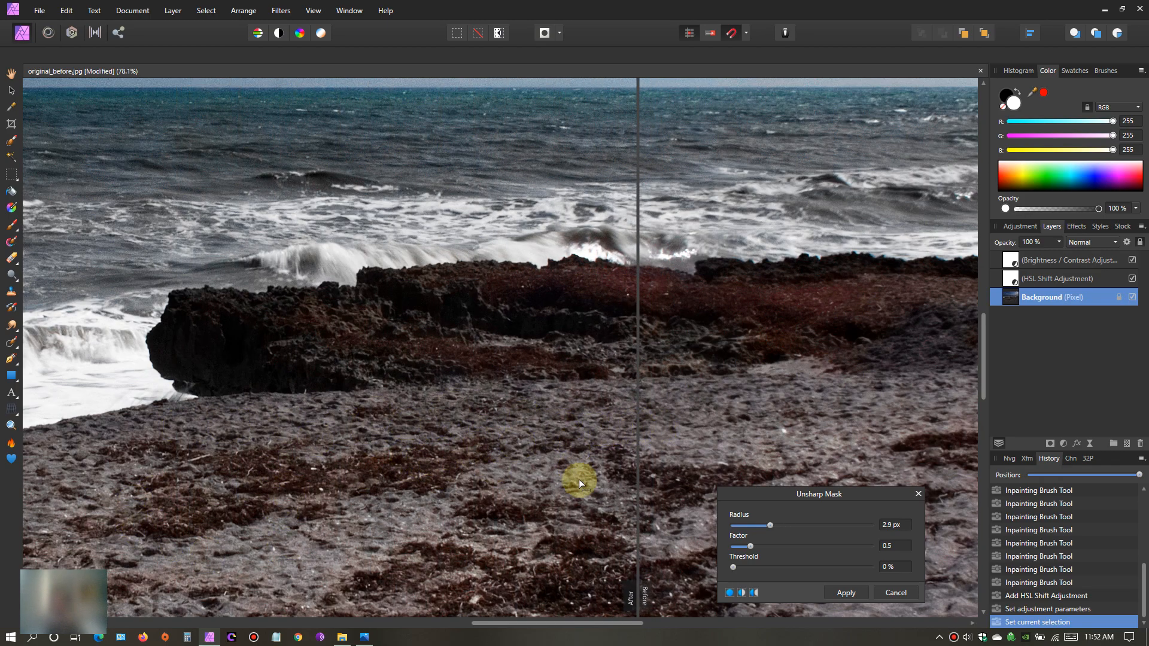
pyautogui.moveTo(637, 483); pyautogui.dragTo(489, 515)
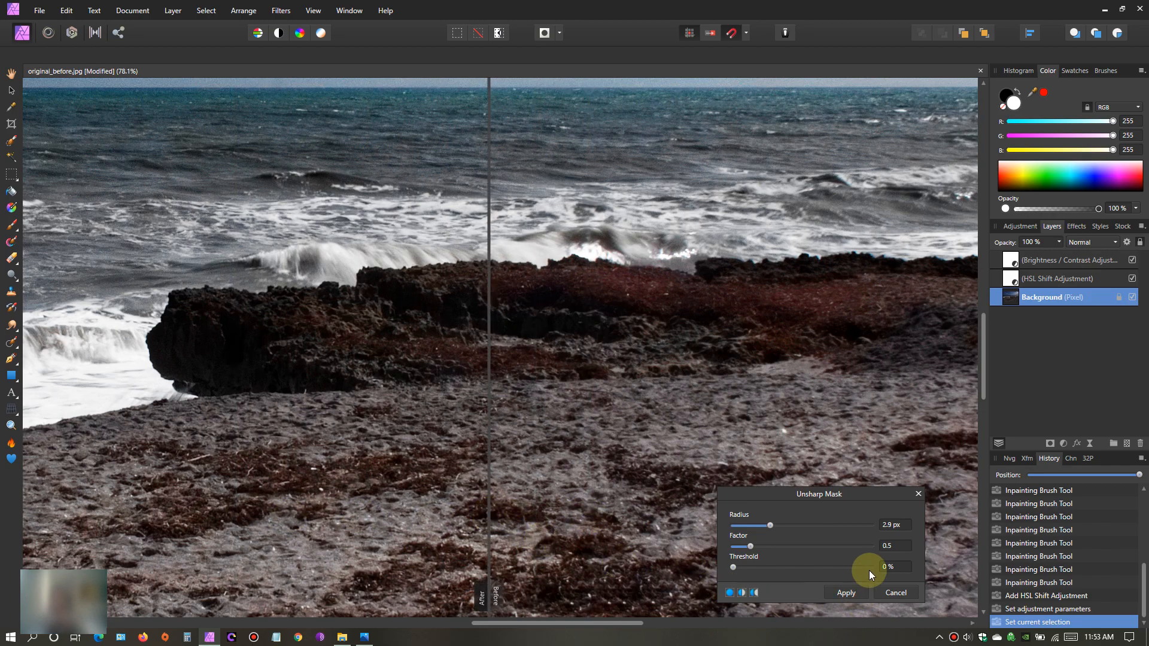
pyautogui.click(847, 592)
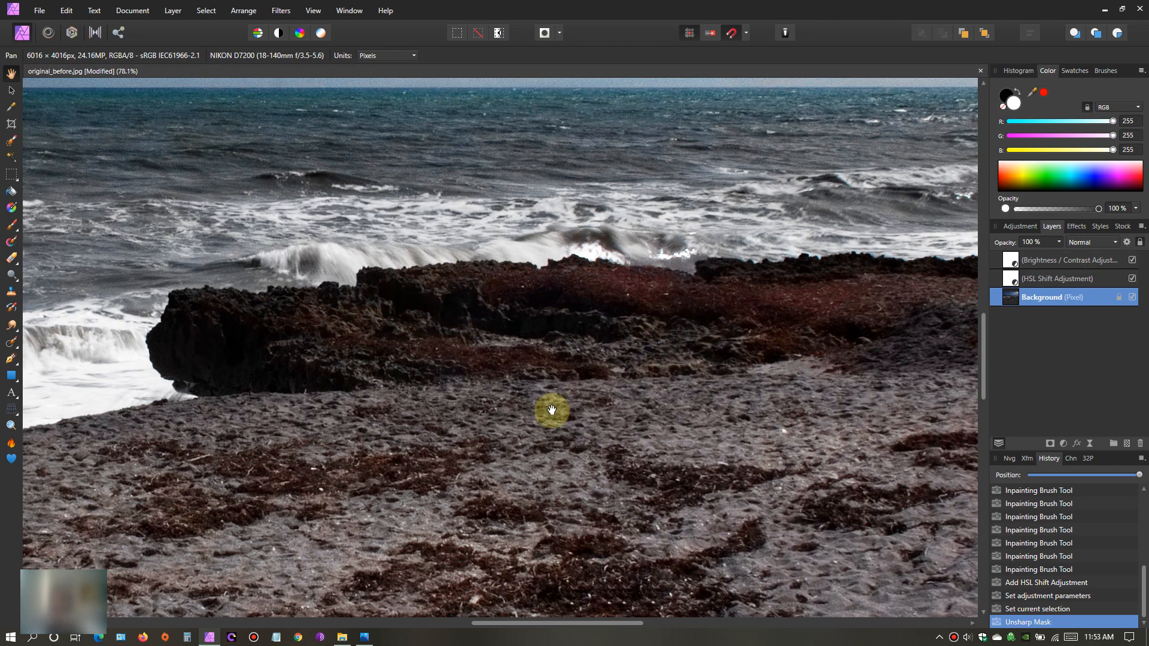
# - Add a Shadows / Highlights adjustment above the Background layer and raise its shadows to 50% to lighten the dark rocks
pyautogui.moveTo(399, 486); pyautogui.dragTo(679, 406)
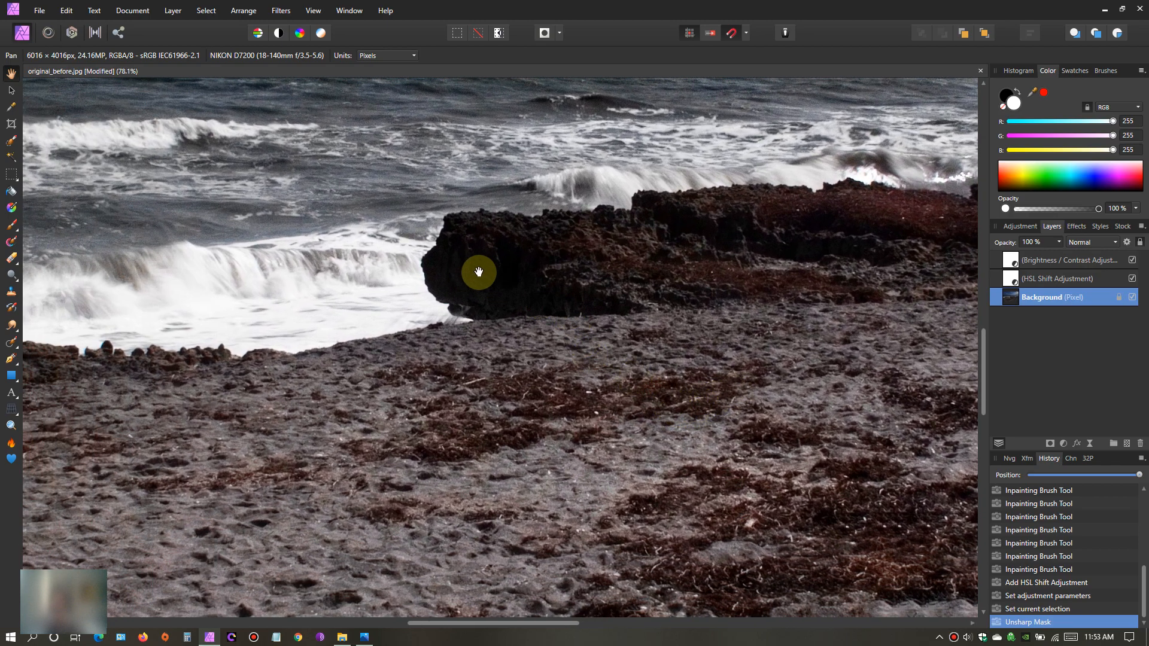
pyautogui.moveTo(662, 256); pyautogui.dragTo(377, 385)
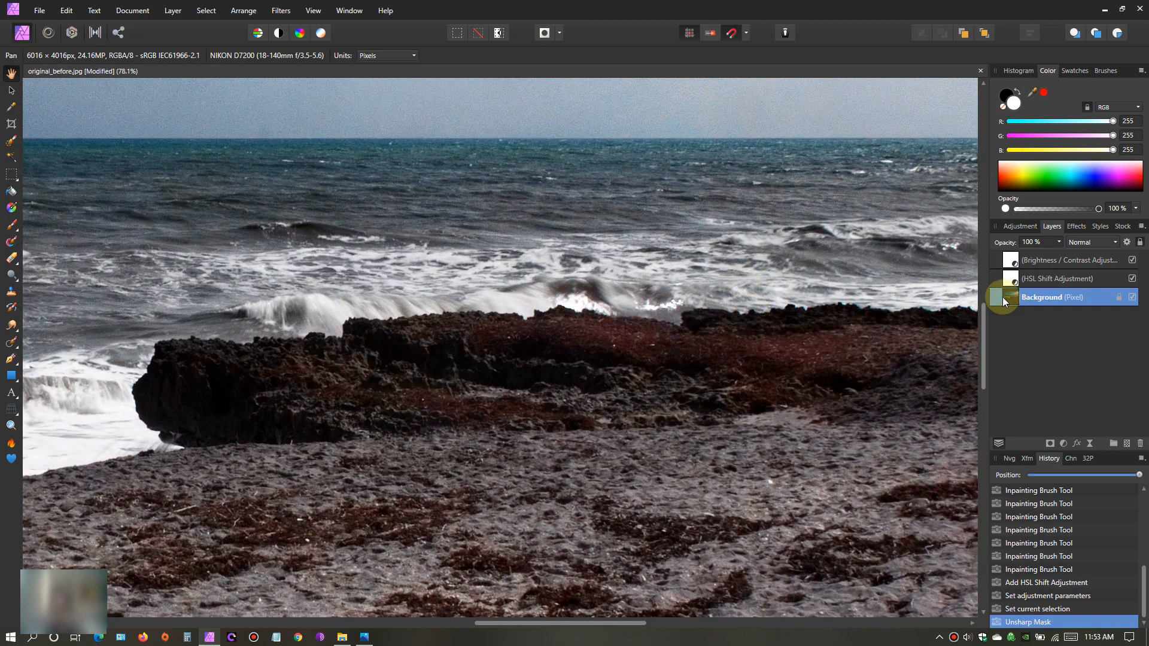
pyautogui.click(1066, 443)
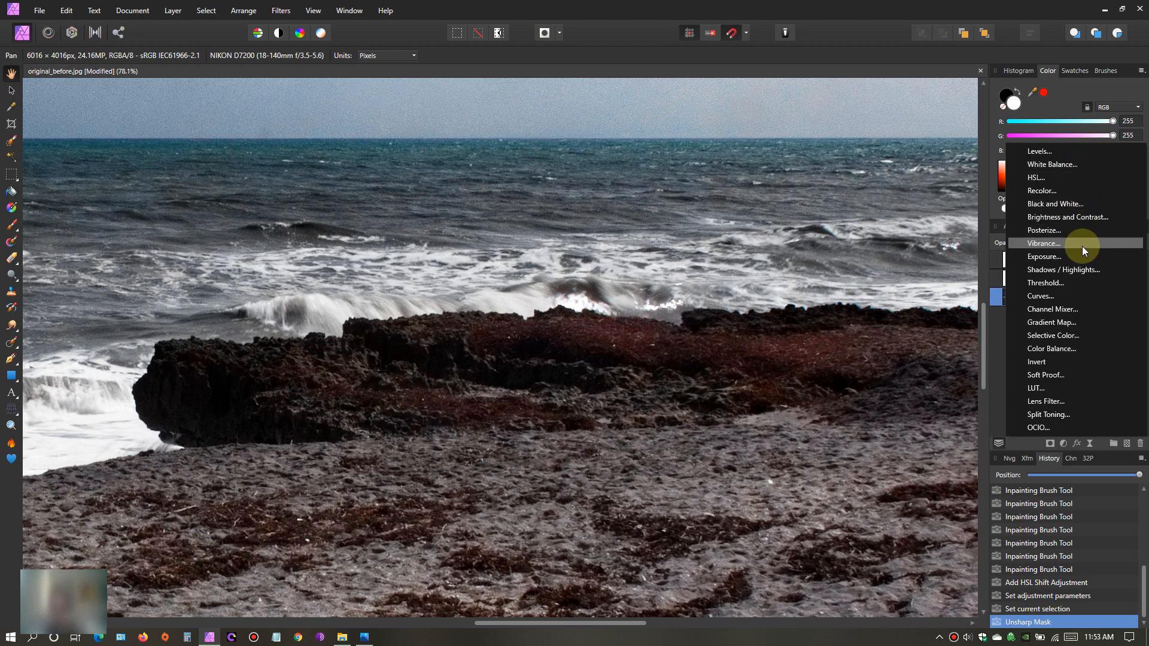
pyautogui.click(1085, 268)
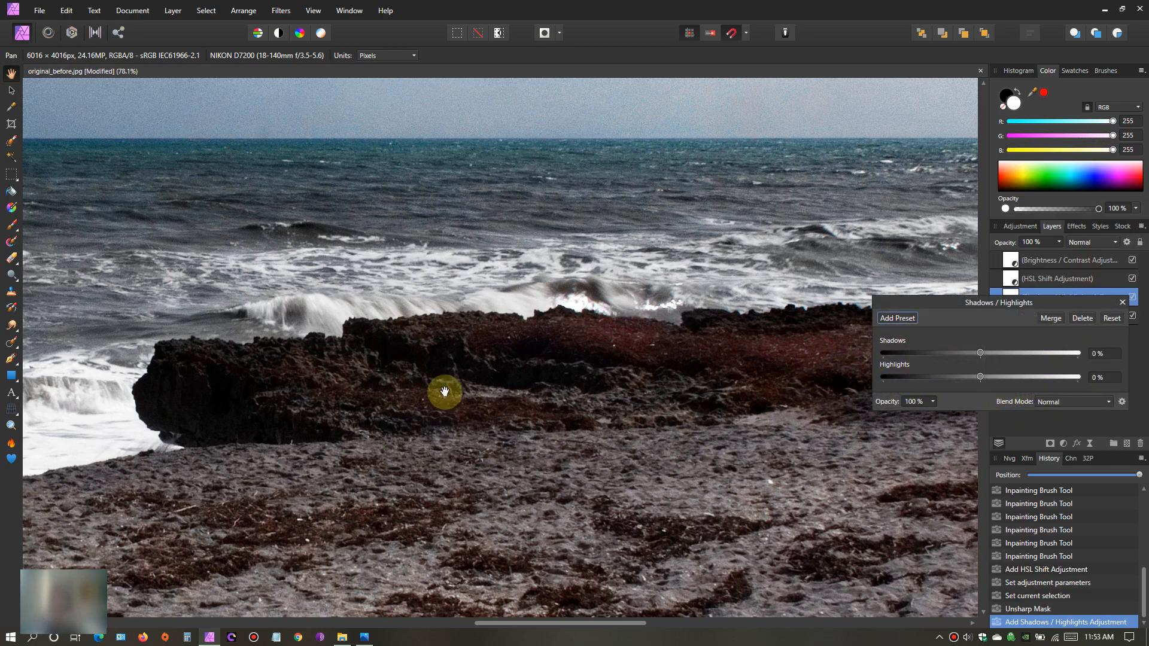
pyautogui.scroll(3, 636, 487)
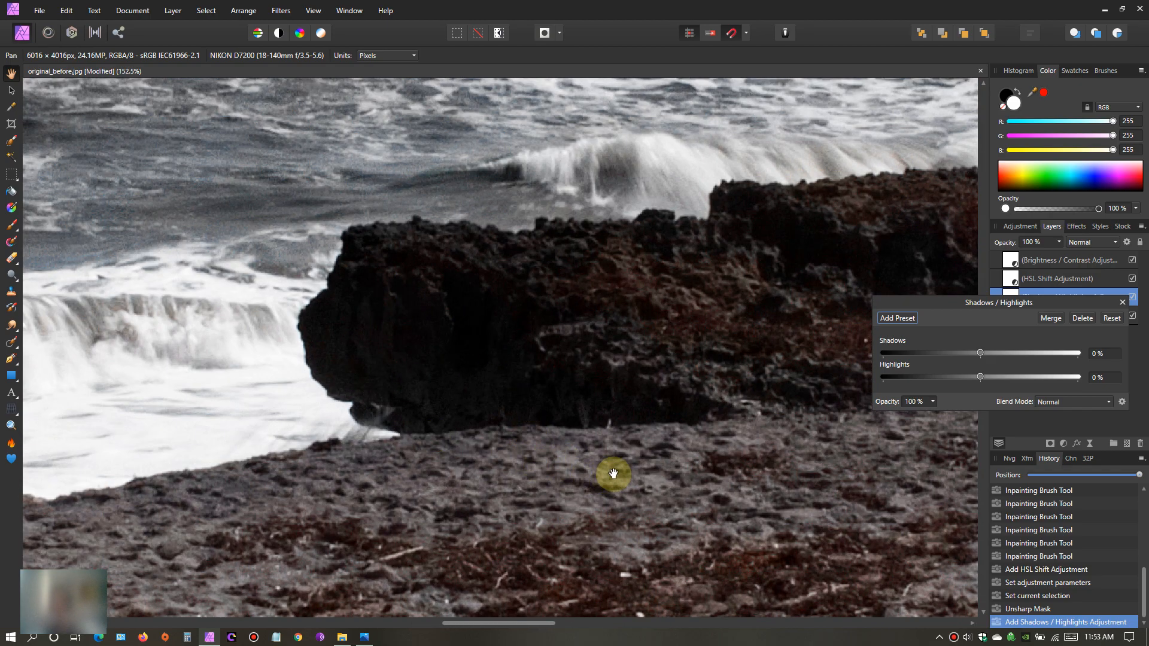
pyautogui.moveTo(661, 499); pyautogui.dragTo(508, 454)
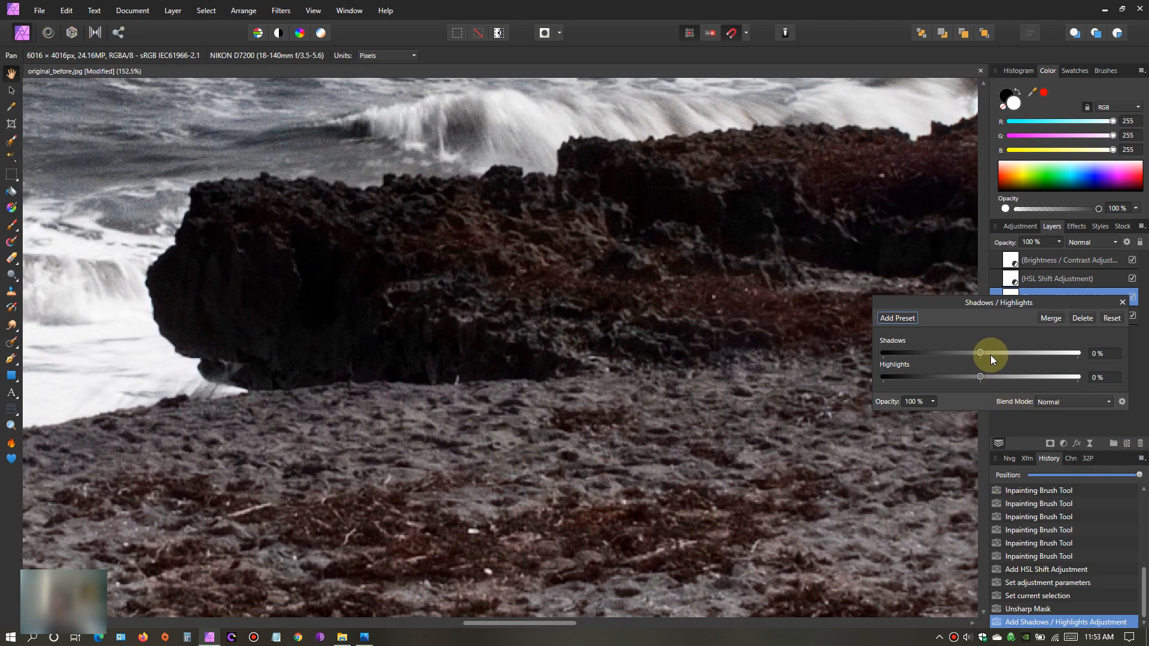
pyautogui.moveTo(982, 353); pyautogui.dragTo(1005, 355)
# - Set the shadows to 28% with highlights at 0%, judging the wider beach view, and close the Shadows / Highlights adjustment
pyautogui.scroll(-5, 491, 437)
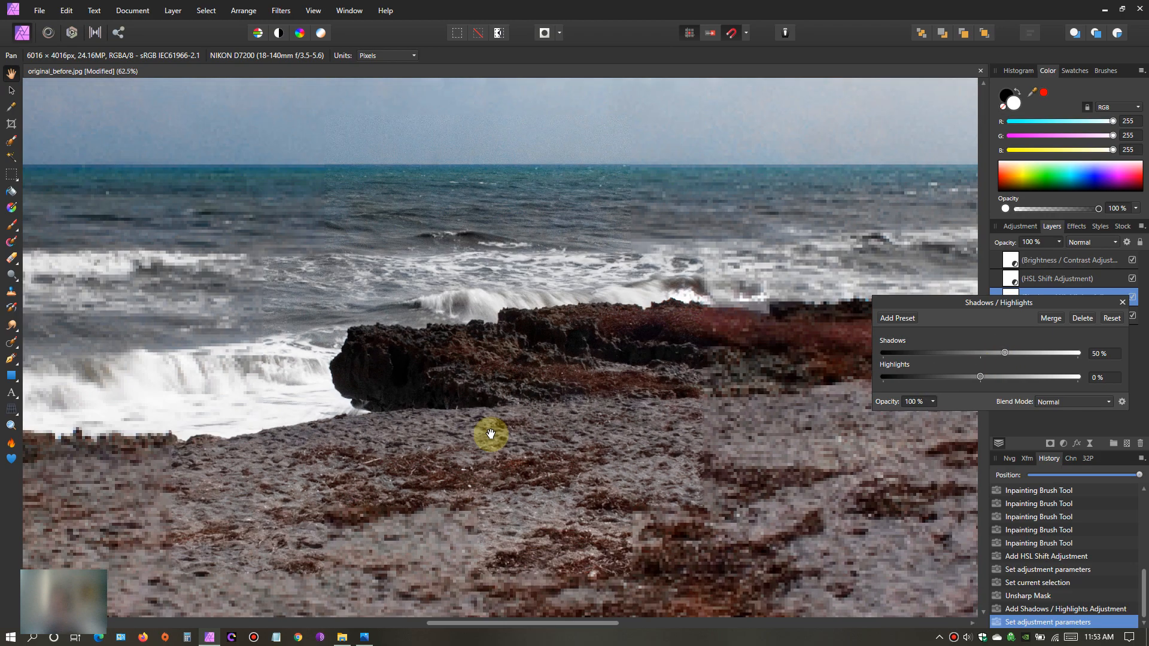
pyautogui.scroll(-3, 499, 443)
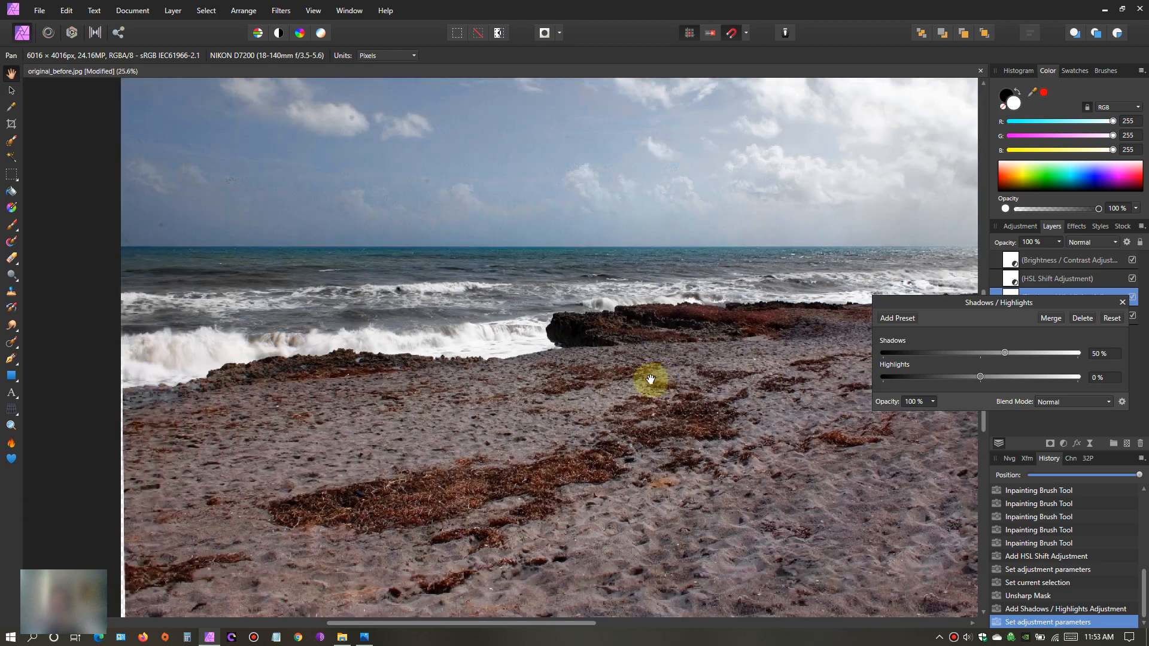
pyautogui.moveTo(651, 380); pyautogui.dragTo(575, 370)
pyautogui.scroll(1, 539, 381)
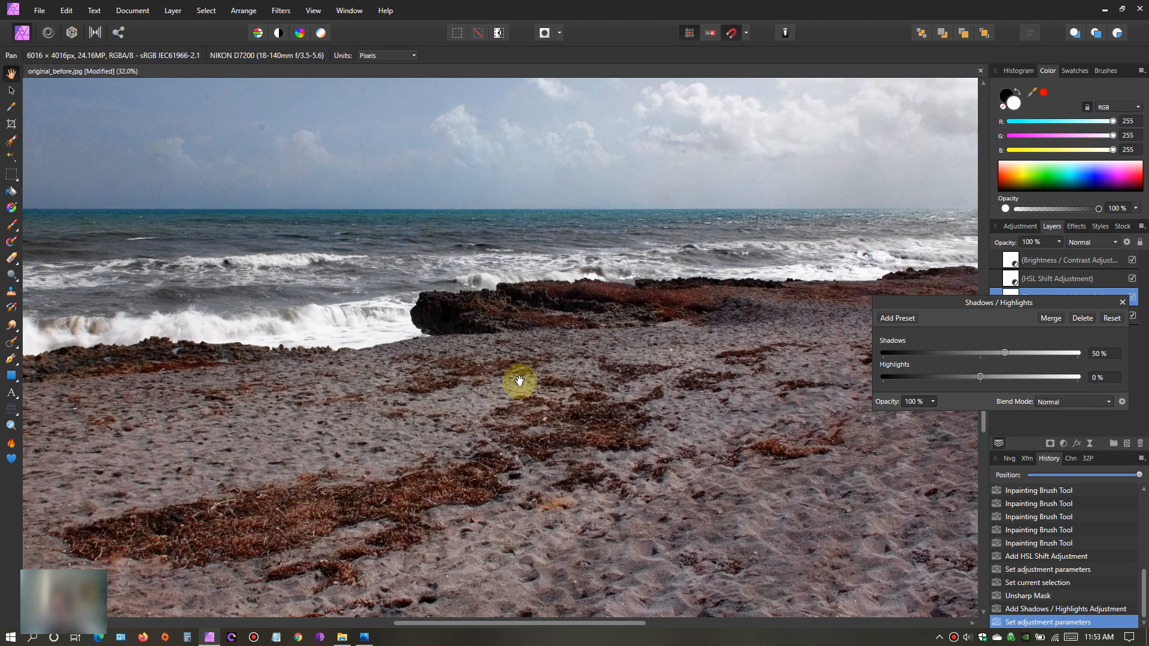
pyautogui.moveTo(1004, 350)
pyautogui.mouseDown()
pyautogui.moveTo(980, 354)
pyautogui.moveTo(1005, 354)
pyautogui.moveTo(994, 353)
pyautogui.mouseUp()
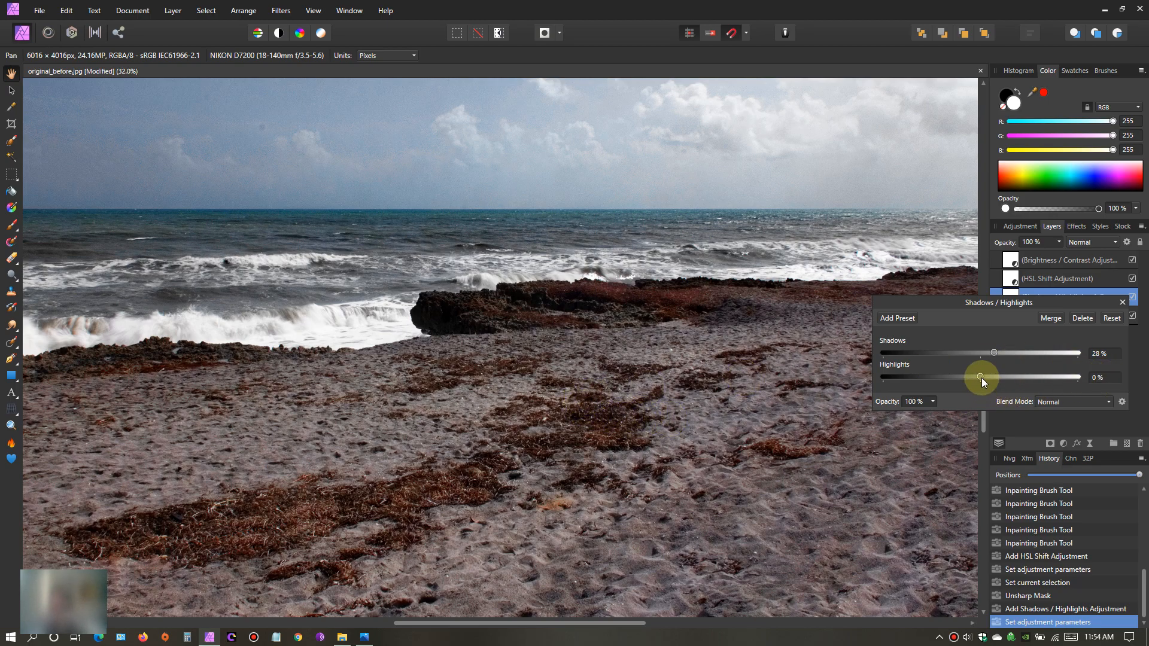
pyautogui.moveTo(985, 379)
pyautogui.mouseDown()
pyautogui.moveTo(1018, 378)
pyautogui.moveTo(942, 383)
pyautogui.moveTo(1008, 387)
pyautogui.moveTo(982, 390)
pyautogui.mouseUp()
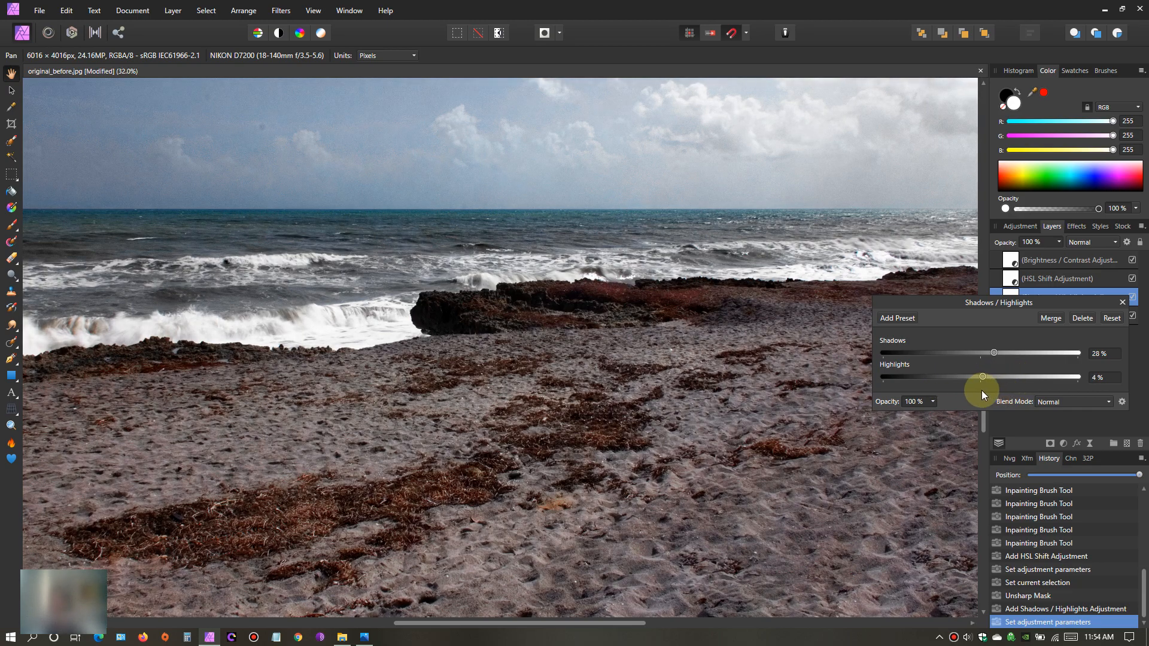
pyautogui.click(1125, 303)
# - Select the Background layer, view the whole photo, and add a Curves adjustment above that layer
pyautogui.click(1009, 320)
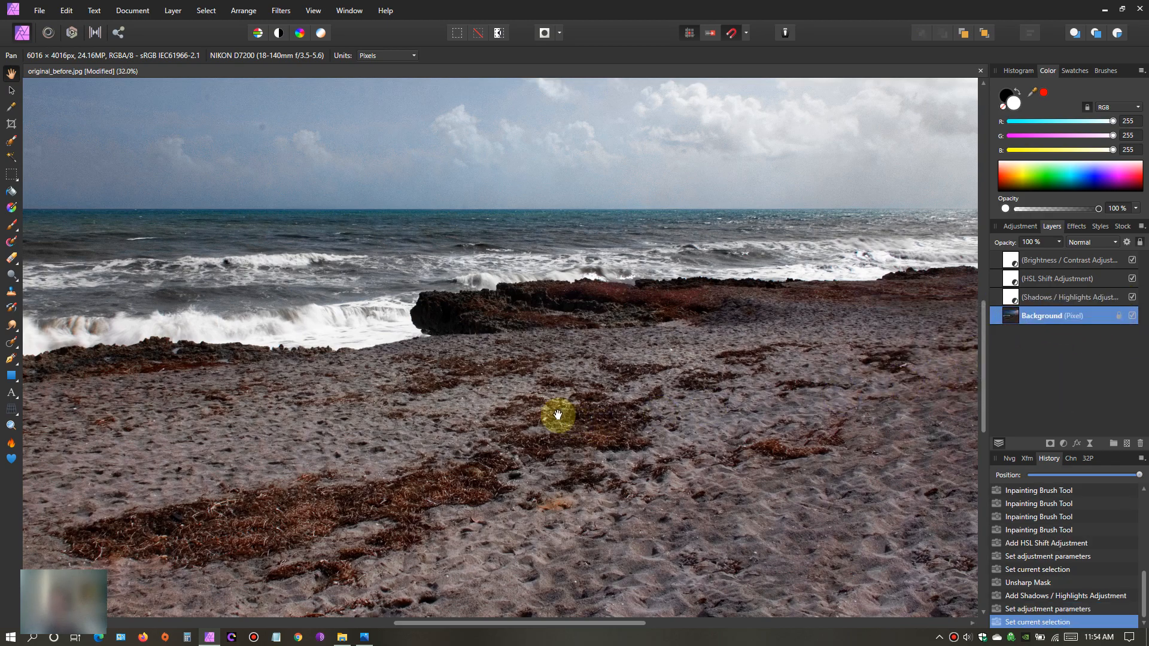
pyautogui.scroll(-2, 558, 415)
pyautogui.moveTo(557, 415); pyautogui.dragTo(598, 441)
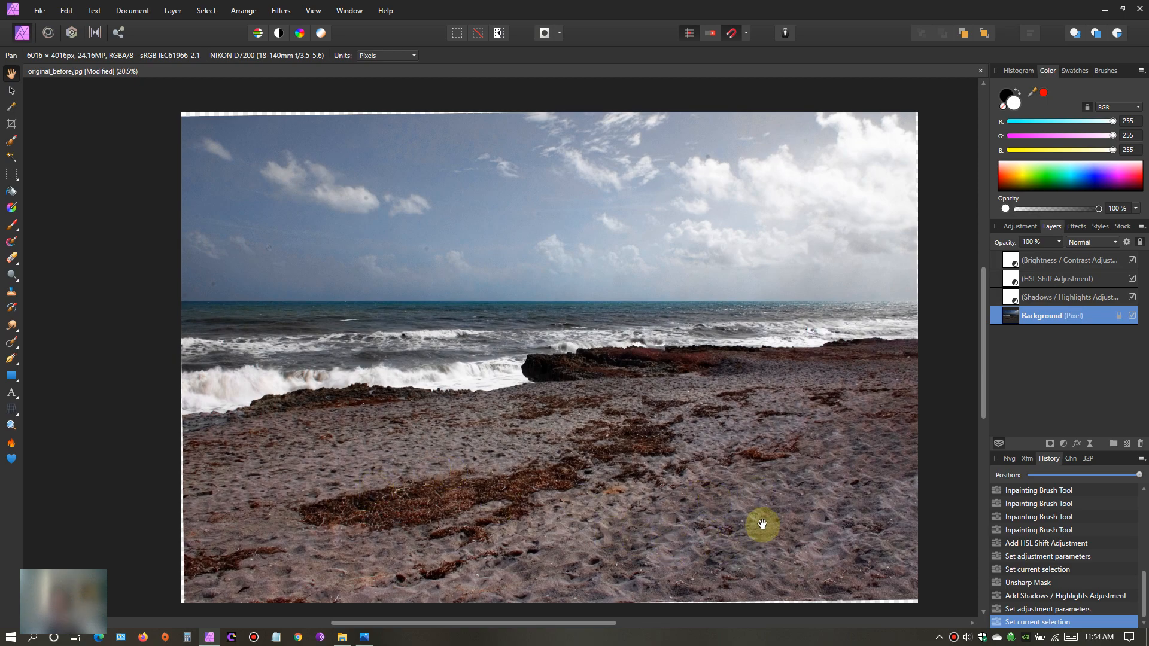
pyautogui.moveTo(754, 520); pyautogui.dragTo(738, 513)
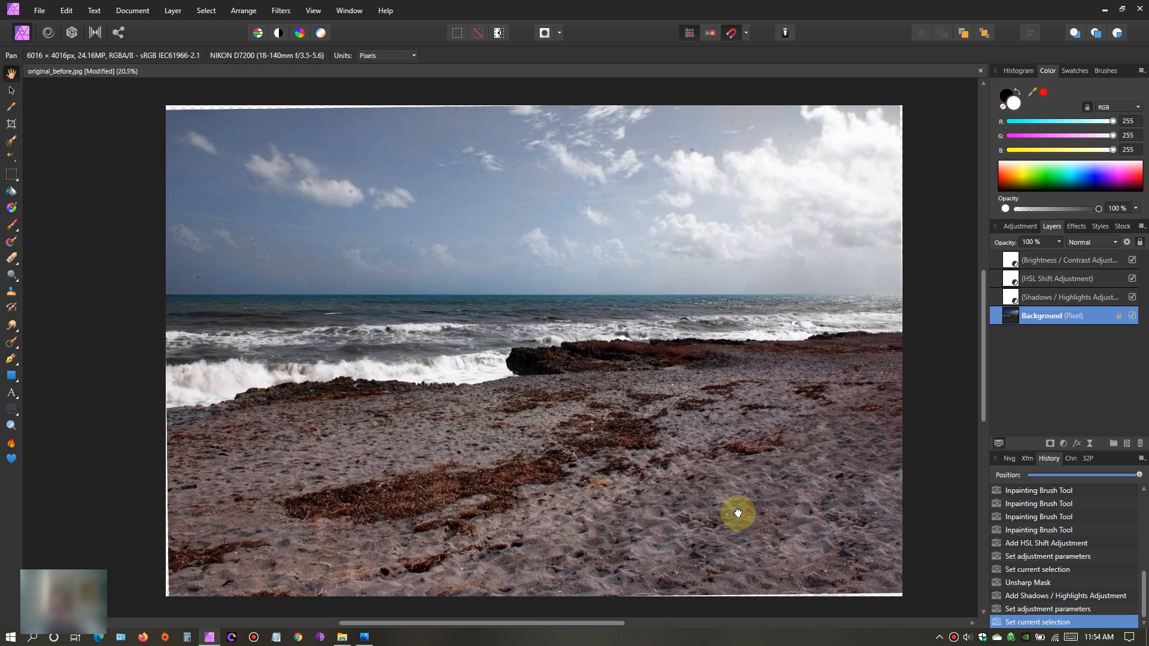
pyautogui.click(1064, 443)
pyautogui.click(1083, 295)
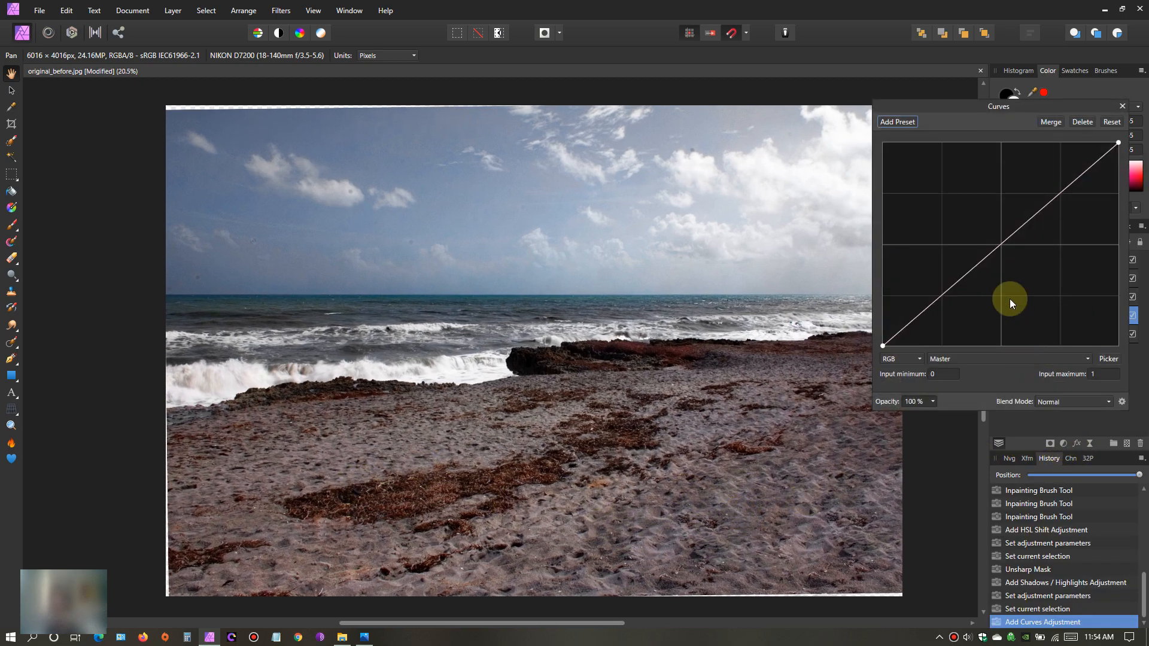
pyautogui.moveTo(1049, 105); pyautogui.dragTo(1060, 113)
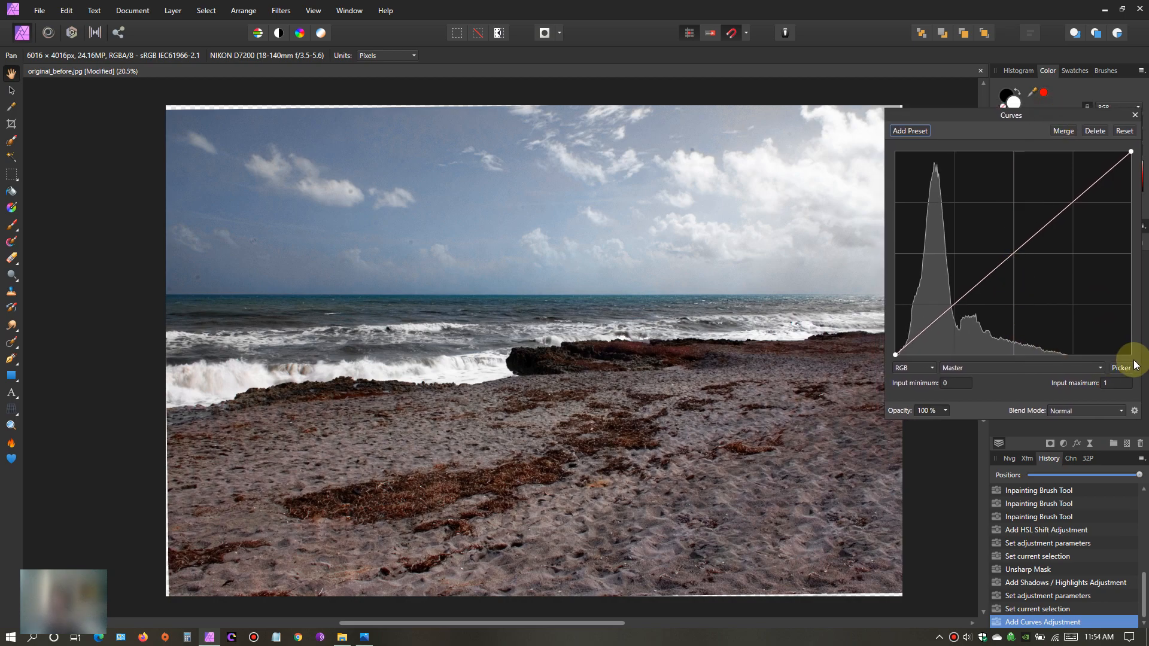
# - Switch the Curves adjustment to the Red channel and pull the upper part of its curve slightly below the diagonal
pyautogui.click(1096, 366)
pyautogui.click(951, 396)
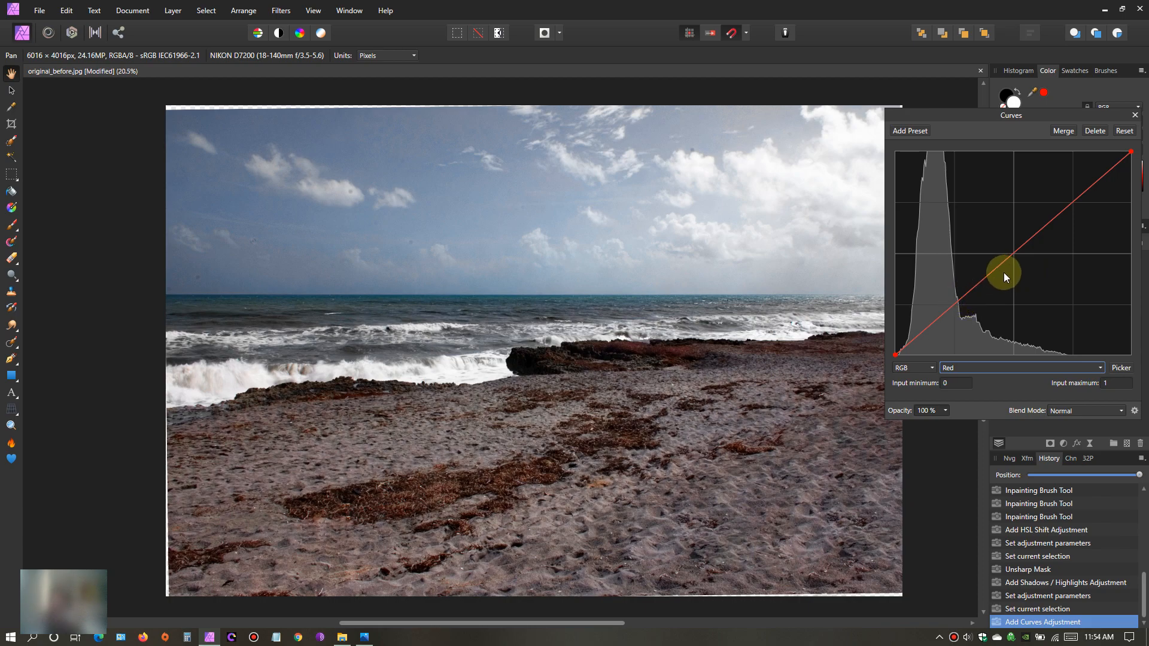
pyautogui.click(1079, 195)
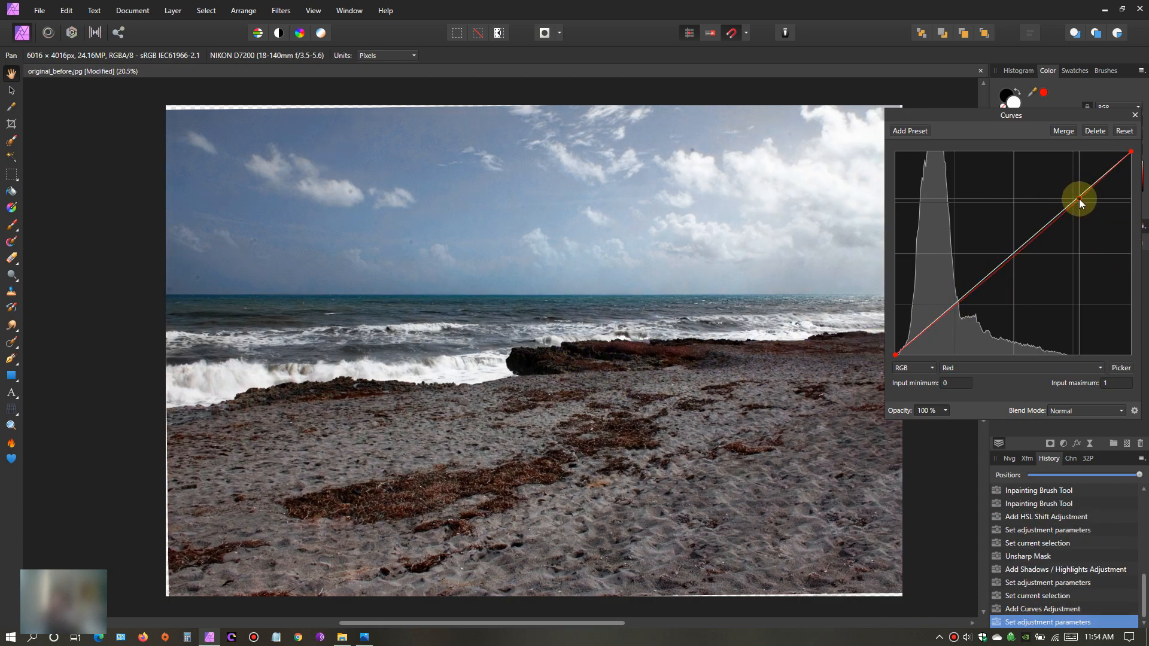
pyautogui.moveTo(1080, 199); pyautogui.dragTo(1079, 197)
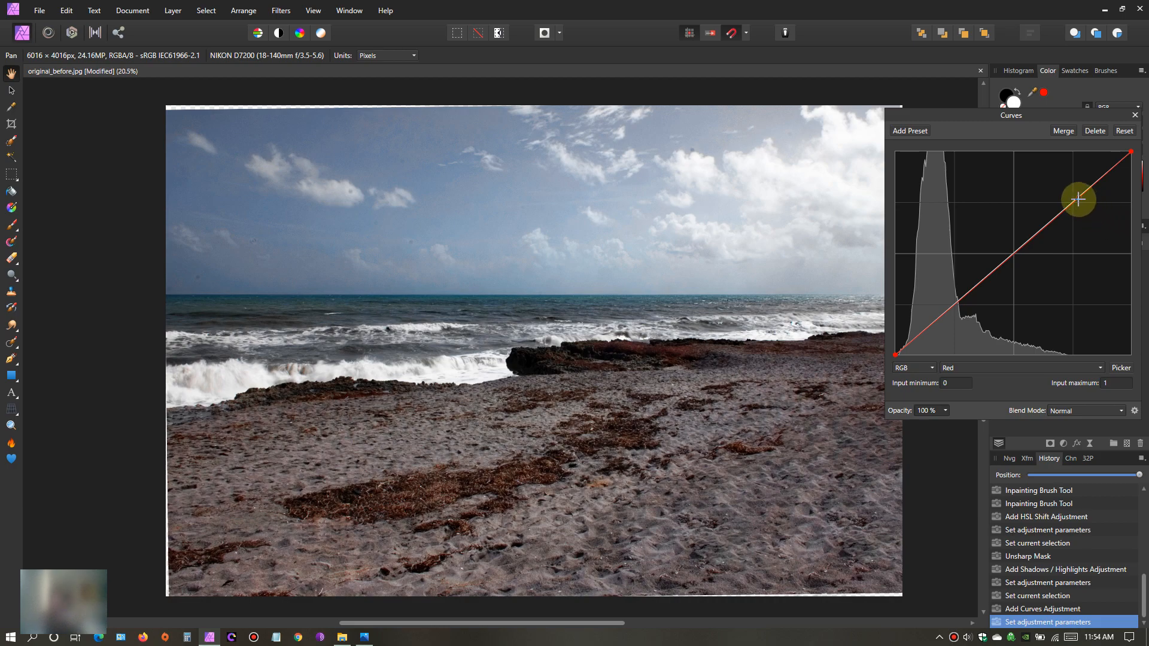
pyautogui.moveTo(1079, 199)
pyautogui.mouseDown()
pyautogui.moveTo(1001, 300)
pyautogui.moveTo(1084, 257)
pyautogui.moveTo(1025, 210)
pyautogui.moveTo(1016, 265)
pyautogui.moveTo(1094, 231)
pyautogui.moveTo(994, 257)
pyautogui.moveTo(1065, 201)
pyautogui.moveTo(1050, 219)
pyautogui.moveTo(1072, 205)
pyautogui.moveTo(1065, 223)
pyautogui.moveTo(1076, 204)
pyautogui.mouseUp()
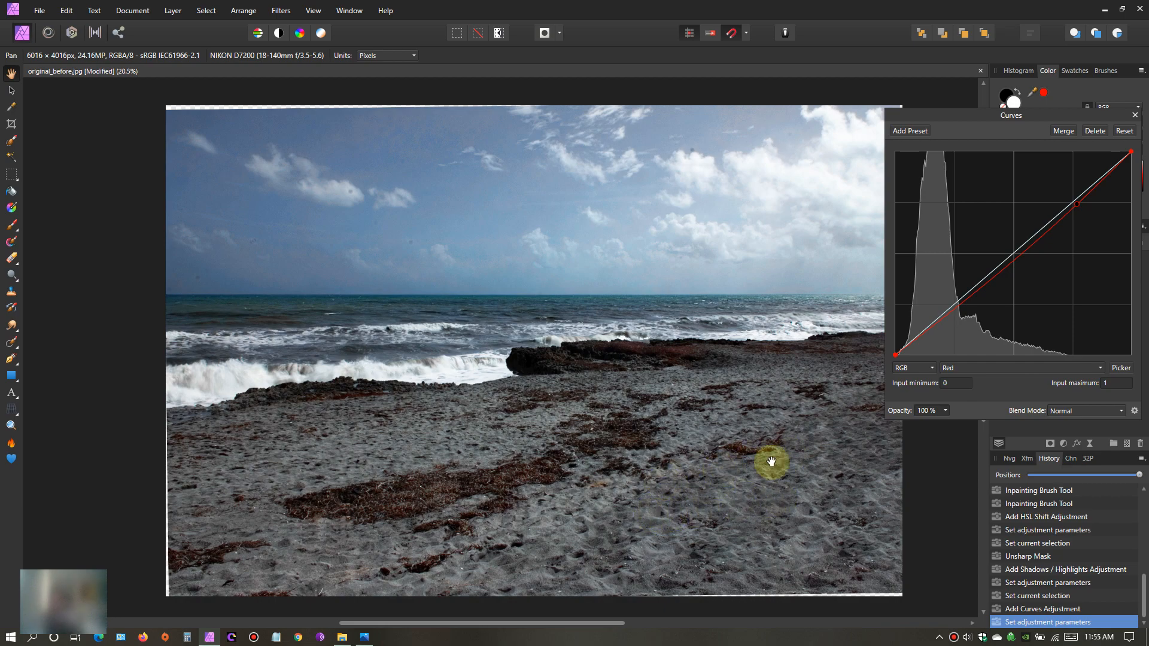
# - Close the Curves adjustment and toggle its layer's visibility repeatedly to compare the sand and rocks with and without it
pyautogui.scroll(2, 596, 450)
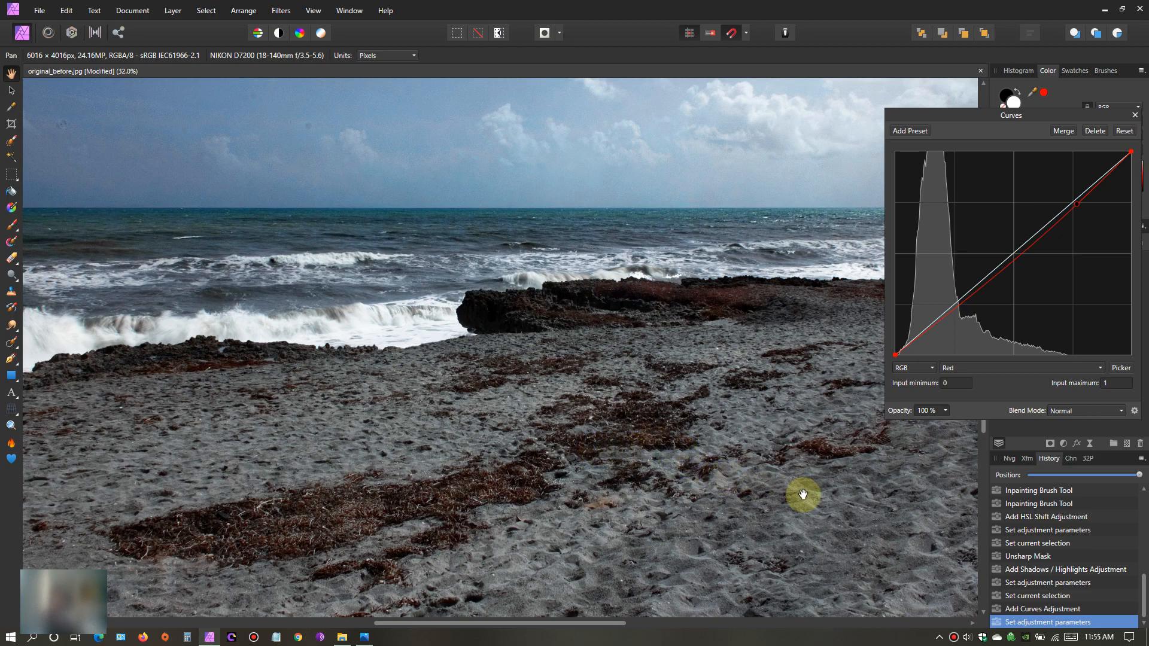
pyautogui.click(1134, 117)
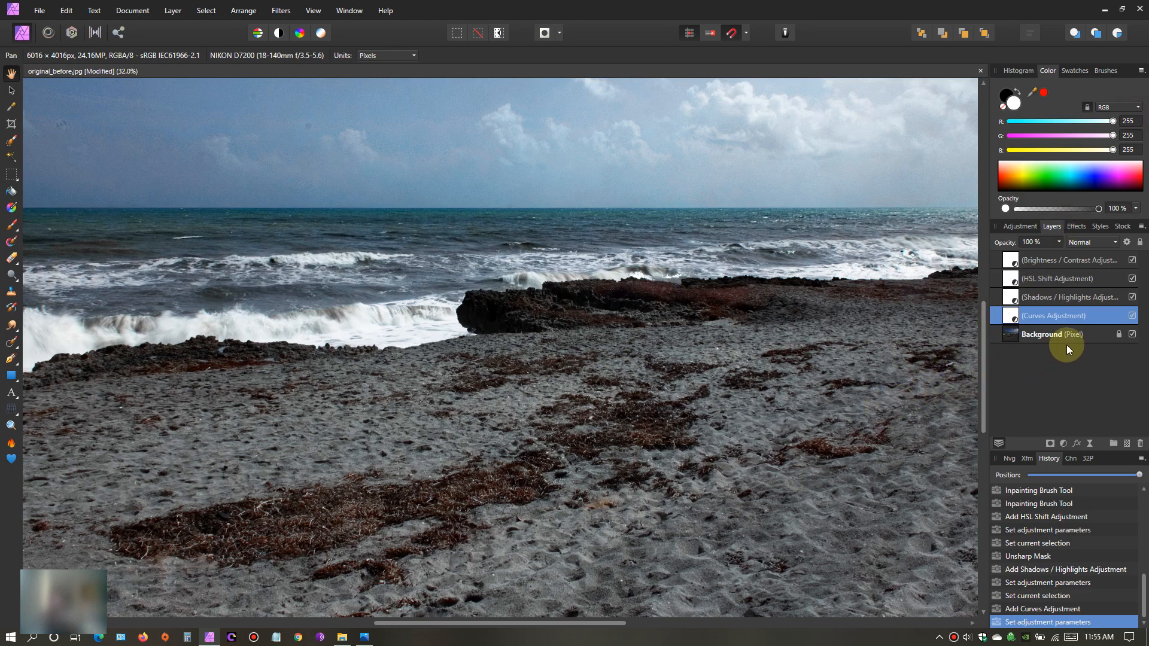
pyautogui.click(1133, 316)
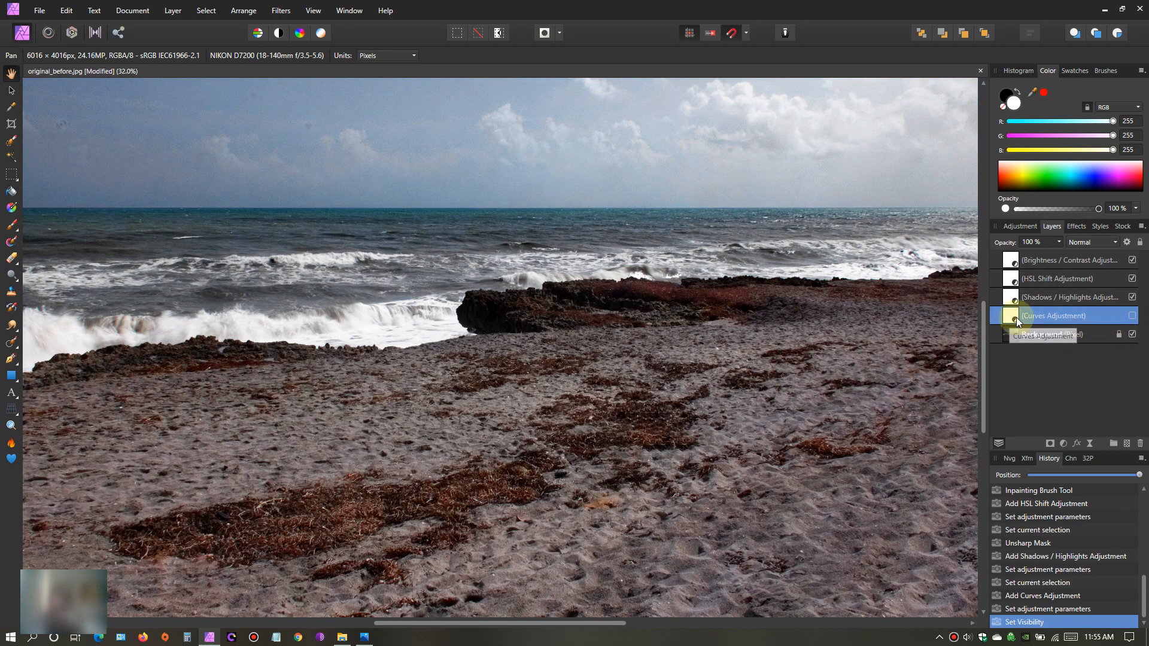
pyautogui.click(1134, 316)
pyautogui.click(1133, 316)
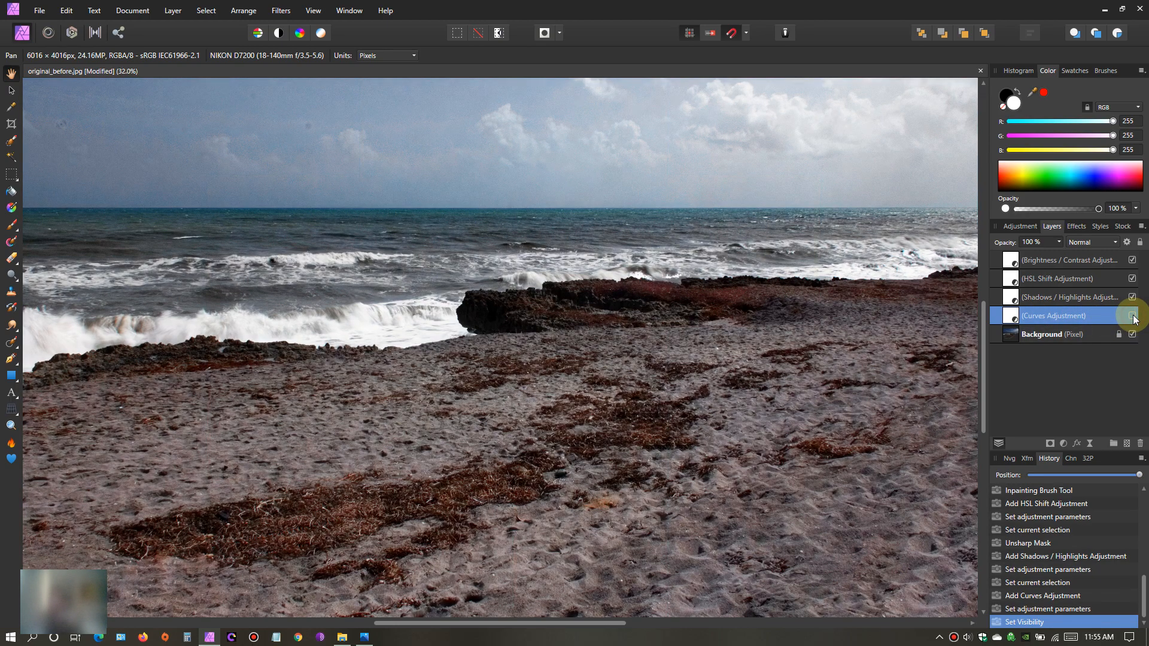
pyautogui.click(1133, 316)
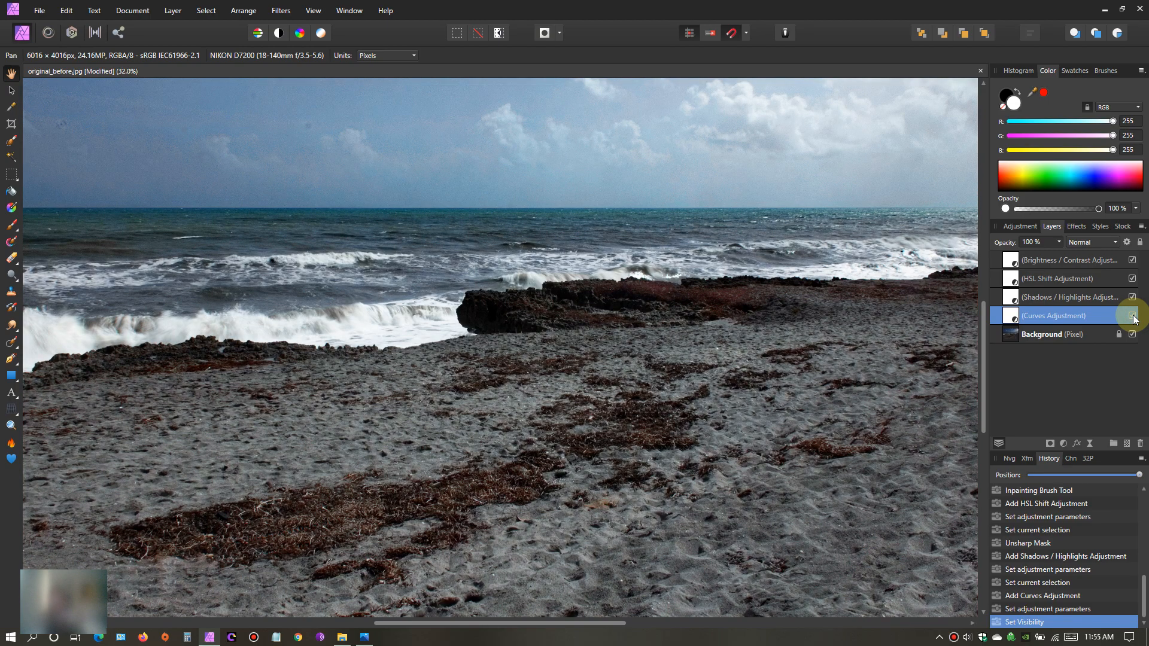
pyautogui.click(1133, 316)
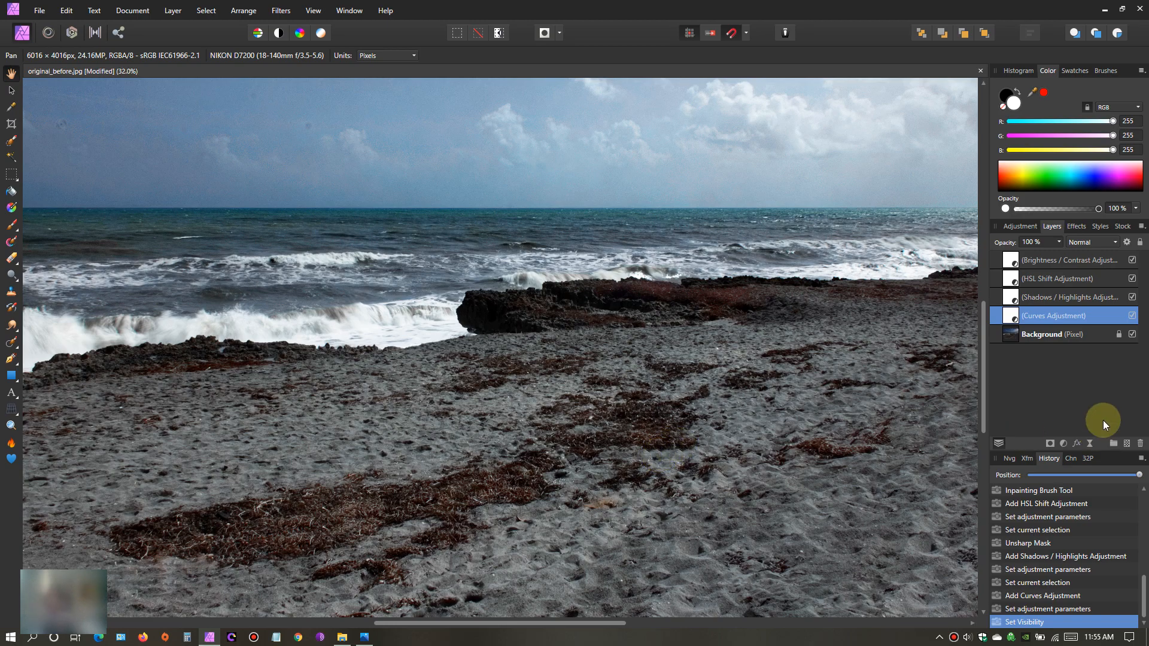
# - Reopen the HSL Shift adjustment, set the saturation shift of the reds to 45%, and close it
pyautogui.click(1023, 336)
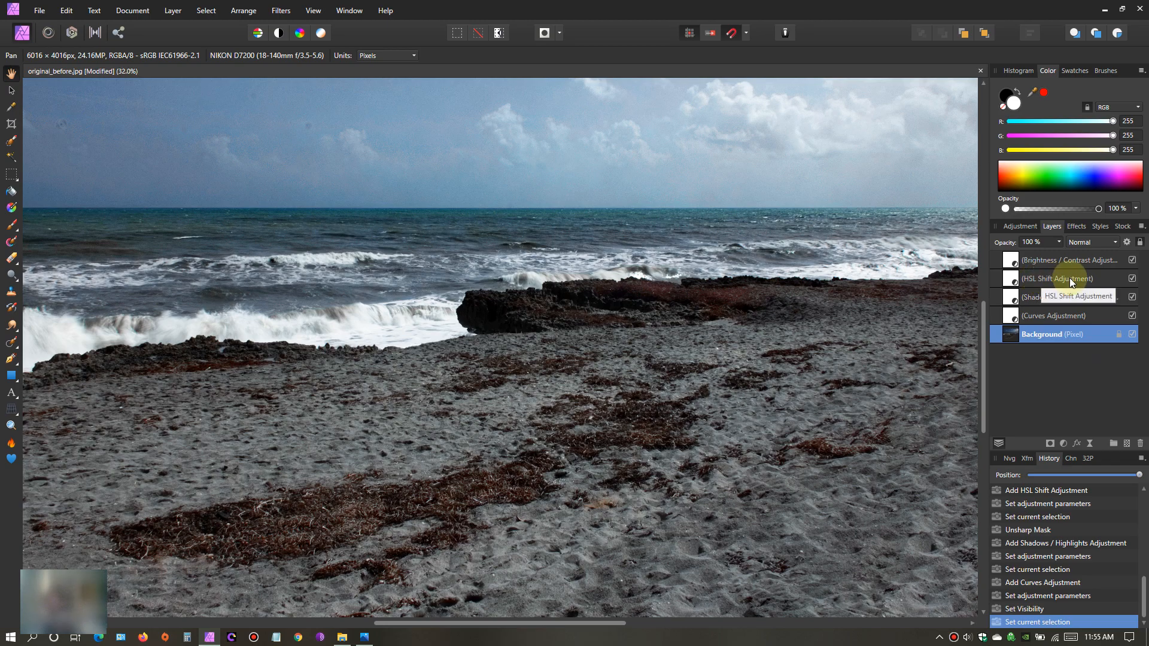
pyautogui.doubleClick(1016, 277)
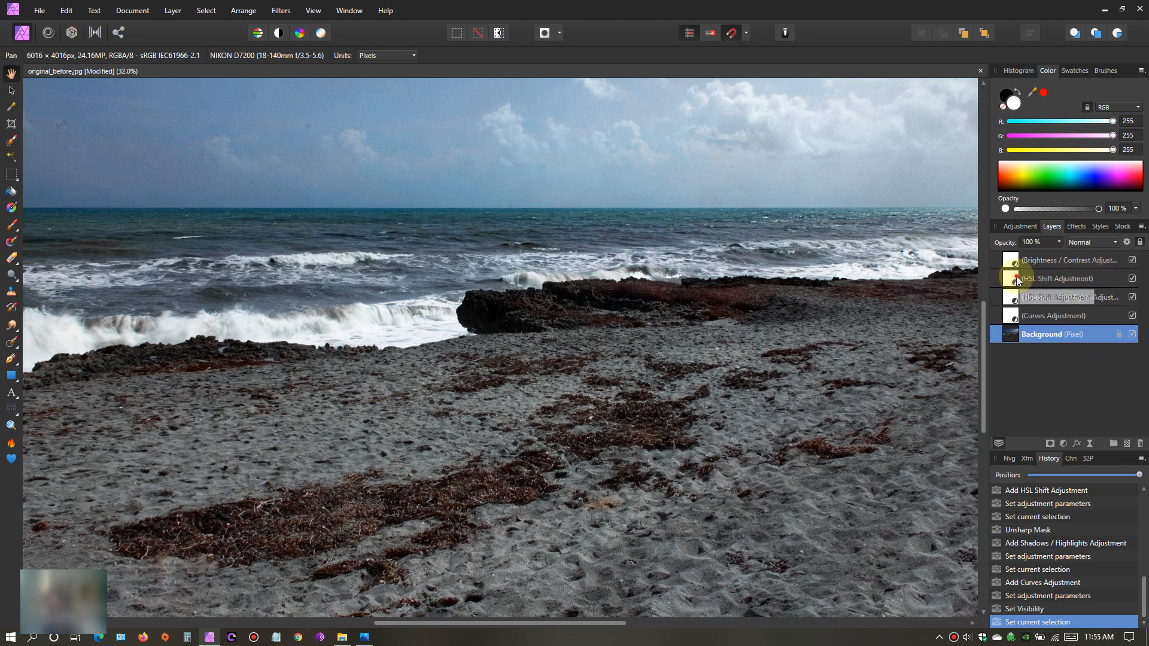
pyautogui.click(981, 322)
pyautogui.moveTo(1029, 365); pyautogui.dragTo(1039, 364)
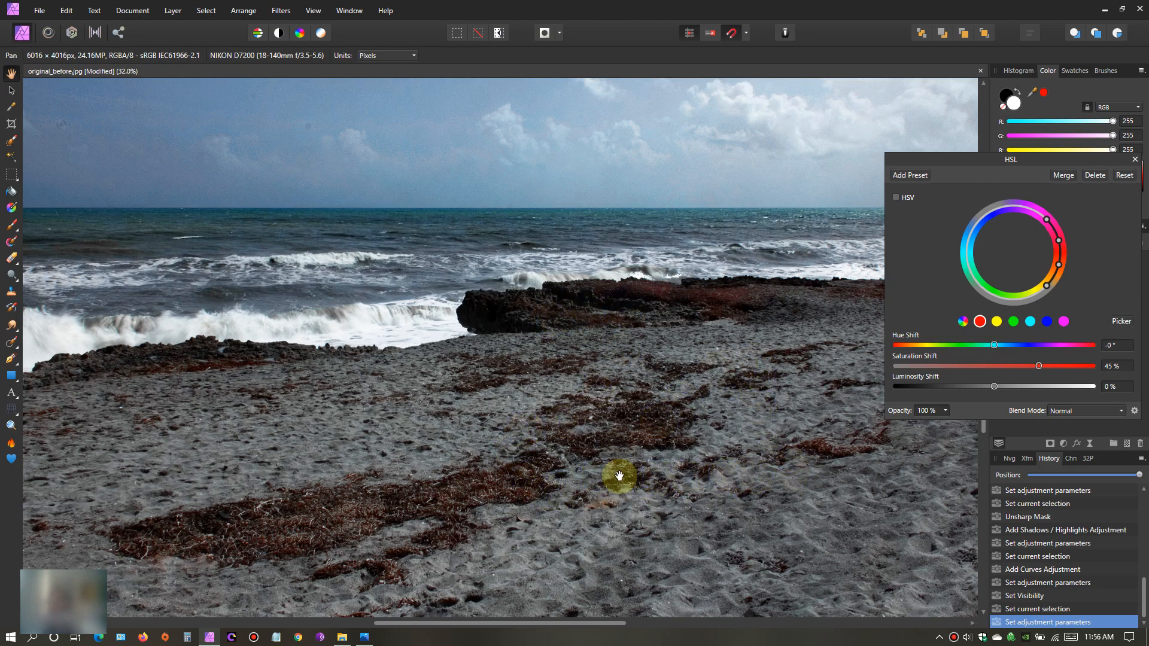
pyautogui.scroll(-2, 612, 476)
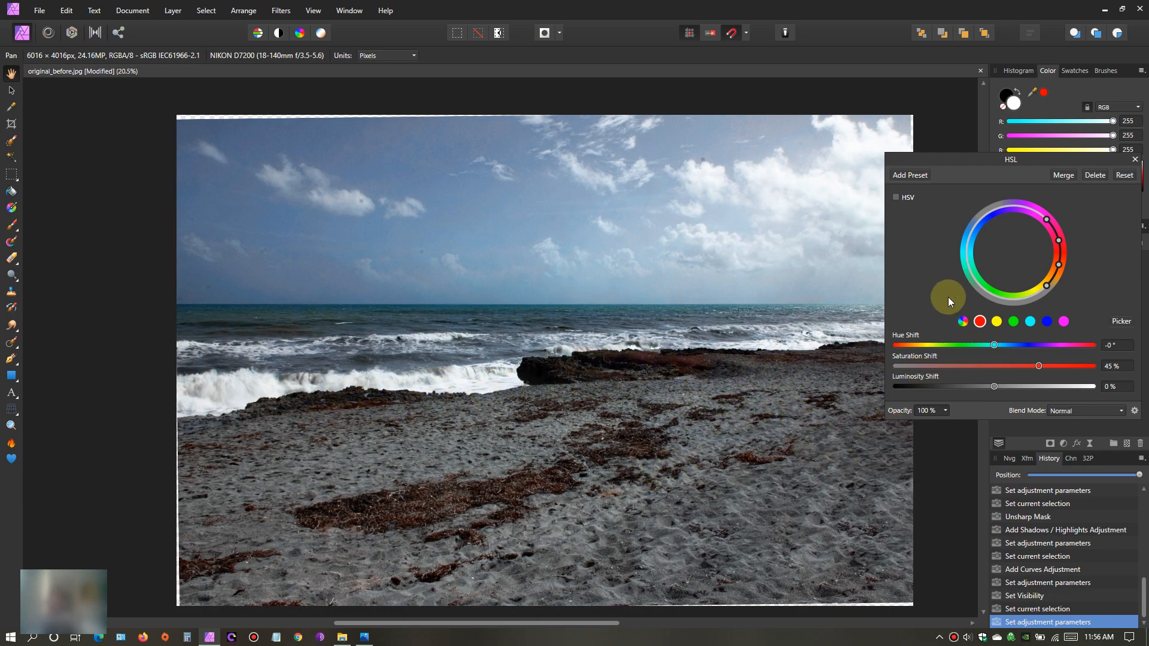
pyautogui.click(1136, 162)
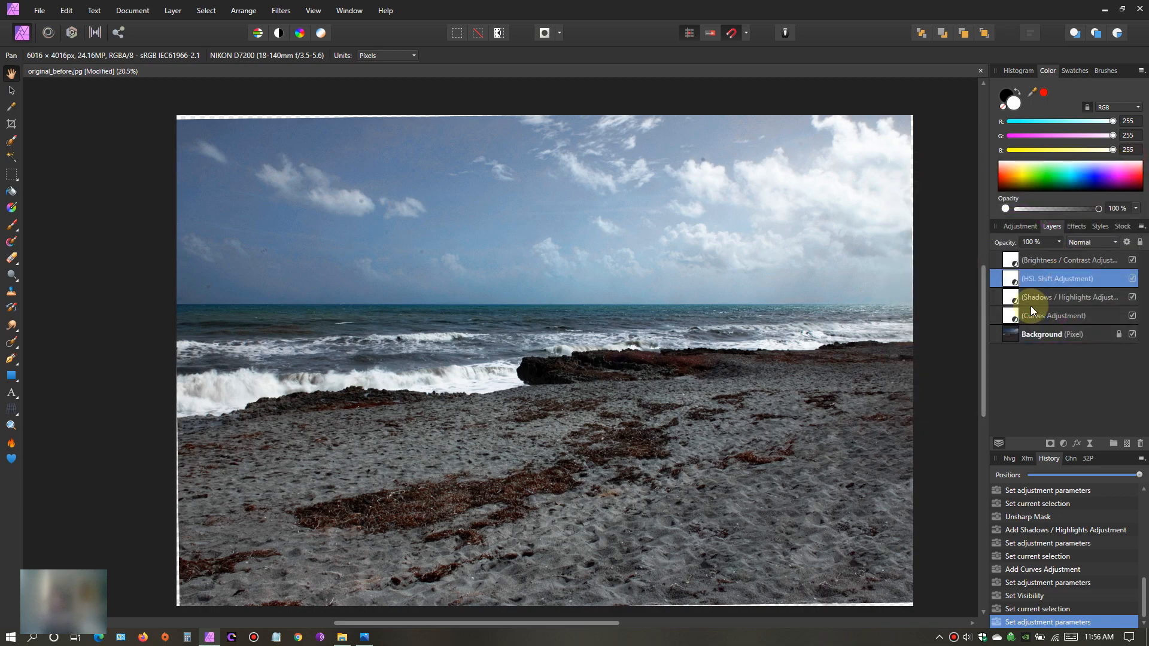
# - Select the Background layer and examine the waves, rocks and seaweed up close as well as across the whole photo
pyautogui.click(1008, 334)
pyautogui.scroll(-2, 699, 383)
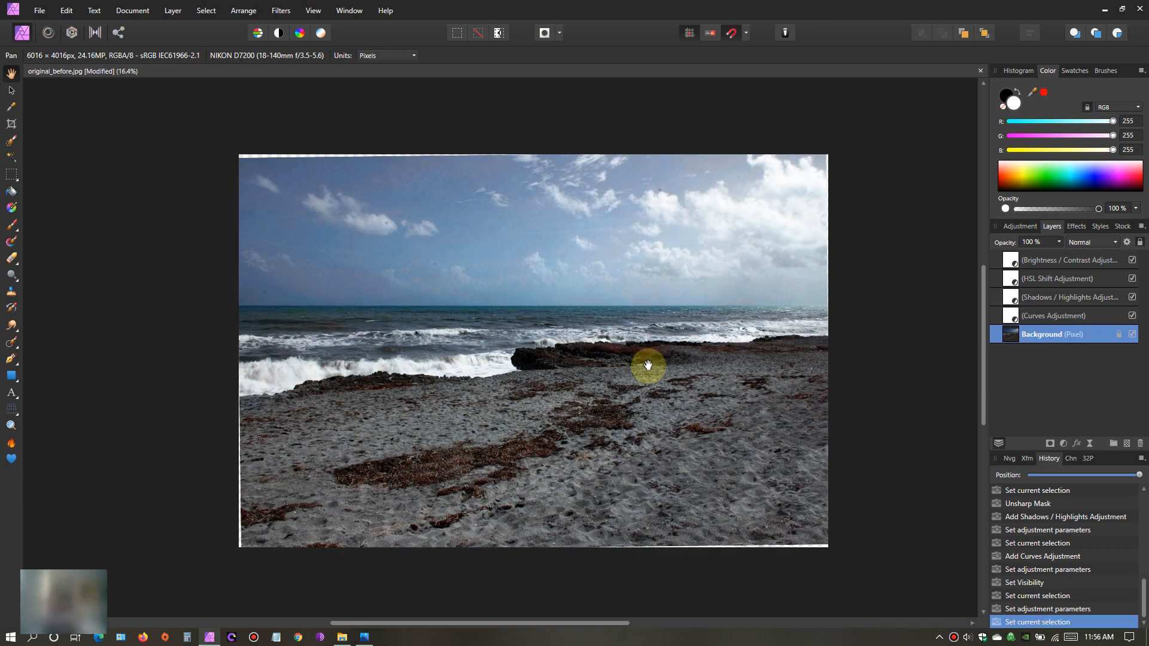
pyautogui.moveTo(648, 365); pyautogui.dragTo(663, 382)
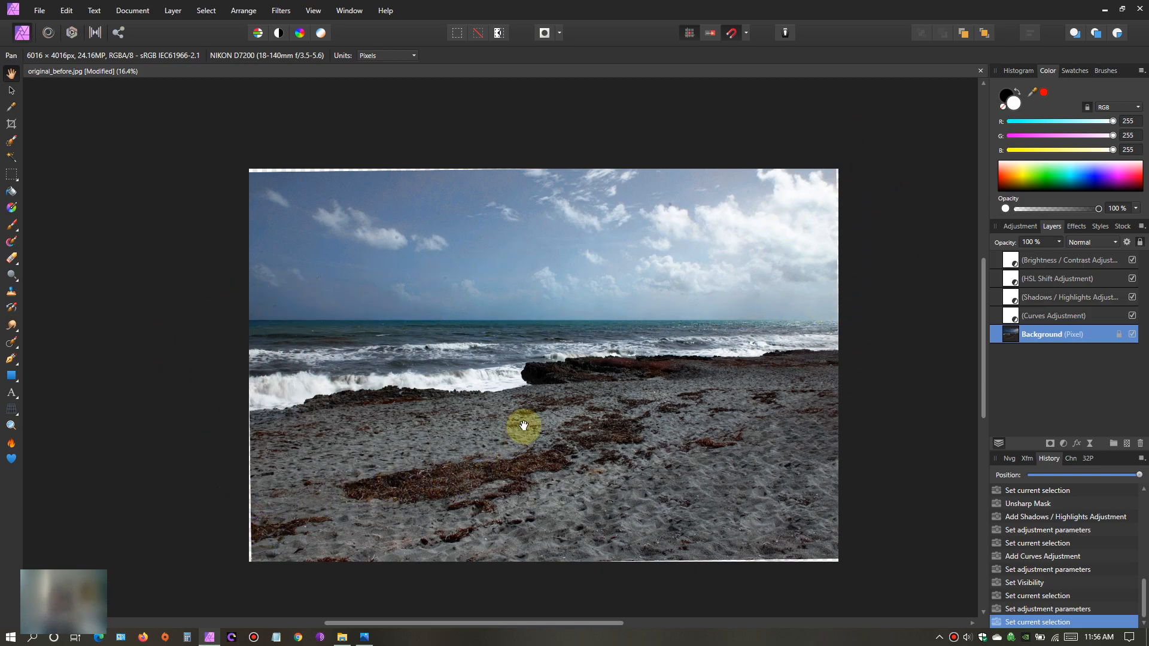
pyautogui.scroll(3, 523, 429)
pyautogui.scroll(2, 497, 410)
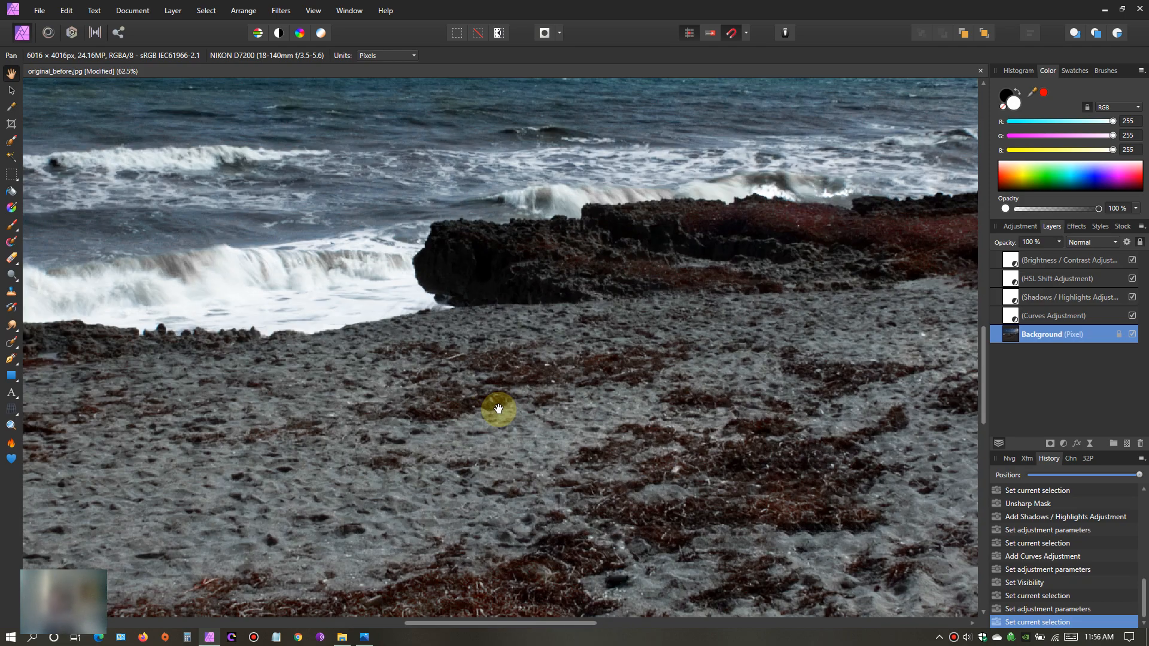
pyautogui.moveTo(659, 362); pyautogui.dragTo(349, 364)
pyautogui.scroll(2, 333, 304)
pyautogui.moveTo(333, 304); pyautogui.dragTo(395, 282)
pyautogui.moveTo(531, 385); pyautogui.dragTo(406, 396)
pyautogui.scroll(-3, 405, 395)
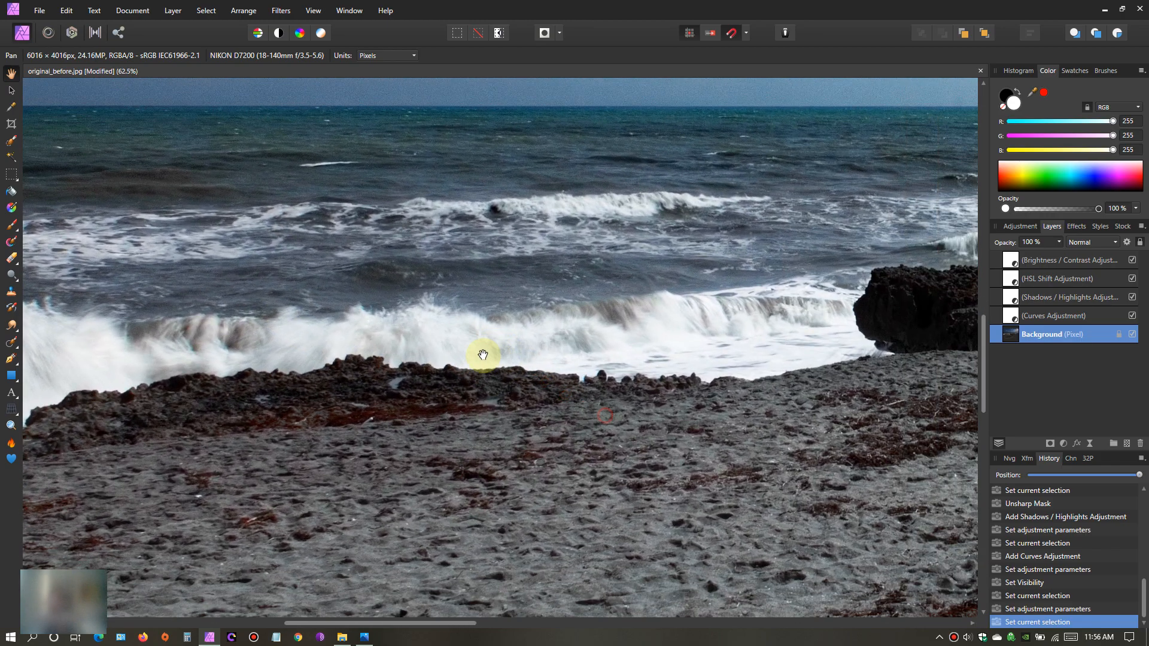
pyautogui.scroll(-2, 495, 428)
pyautogui.scroll(-4, 490, 436)
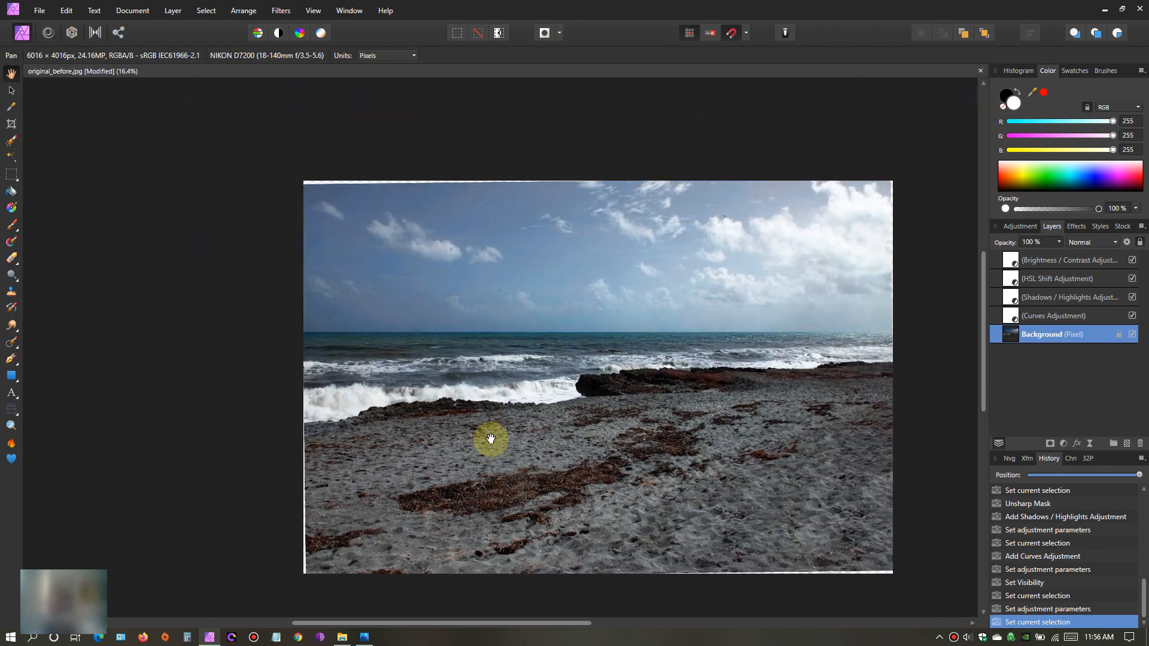
pyautogui.scroll(1, 487, 439)
pyautogui.moveTo(487, 439); pyautogui.dragTo(398, 361)
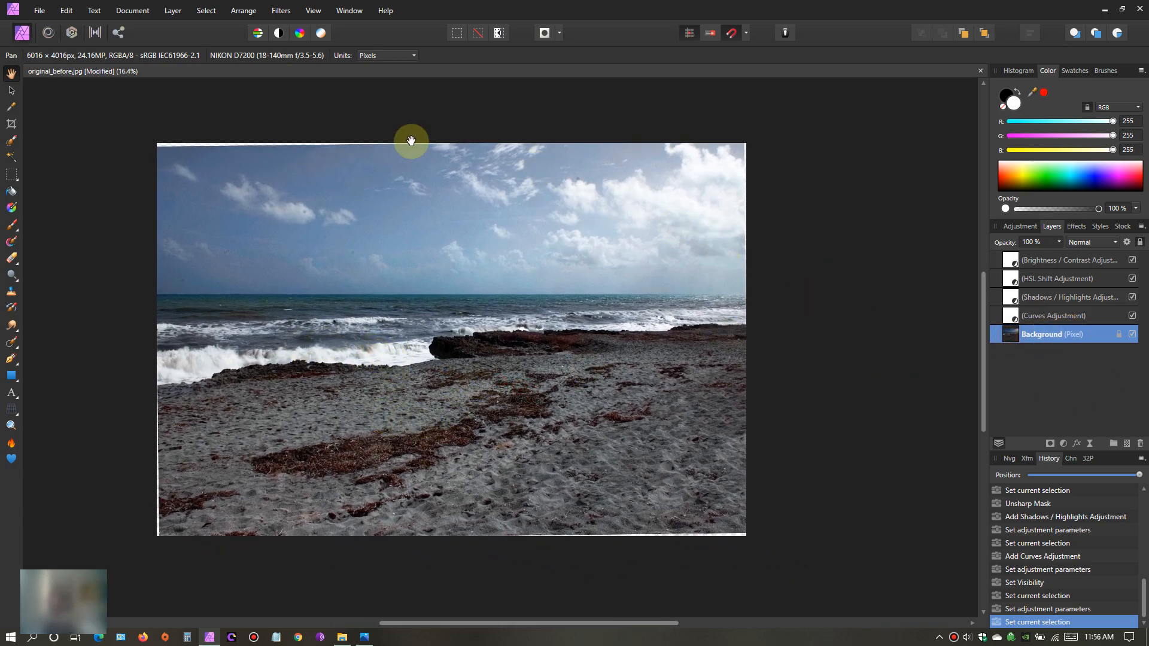
# - Flatten the beach photo and all its adjustments into a single pixel layer
pyautogui.click(133, 11)
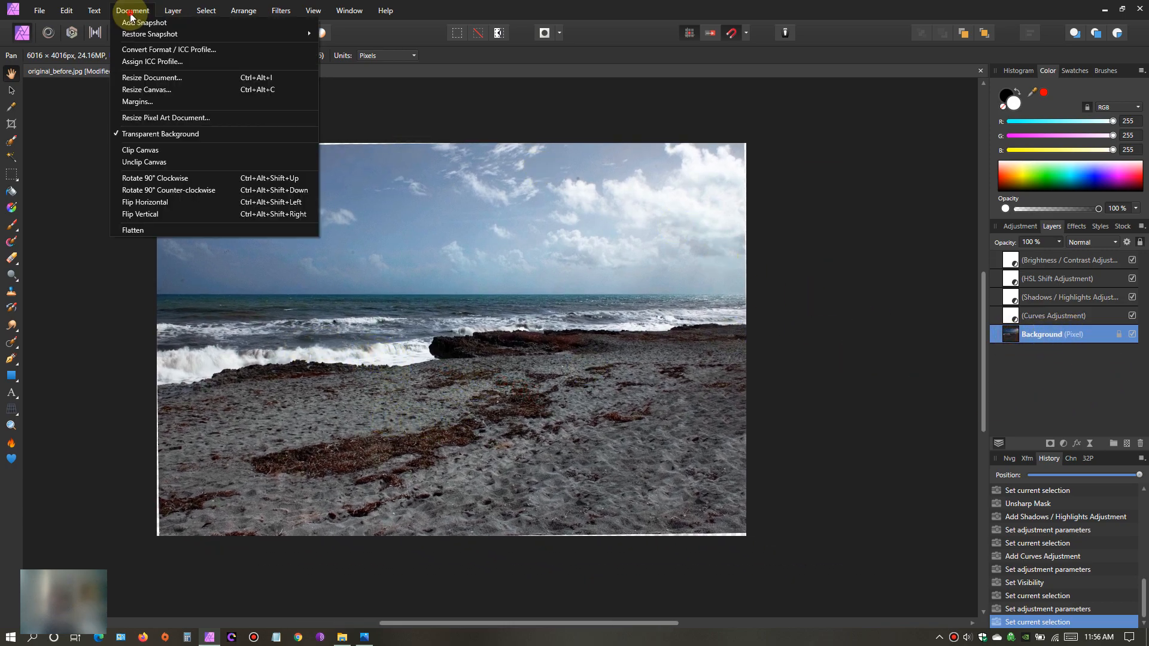
pyautogui.click(157, 230)
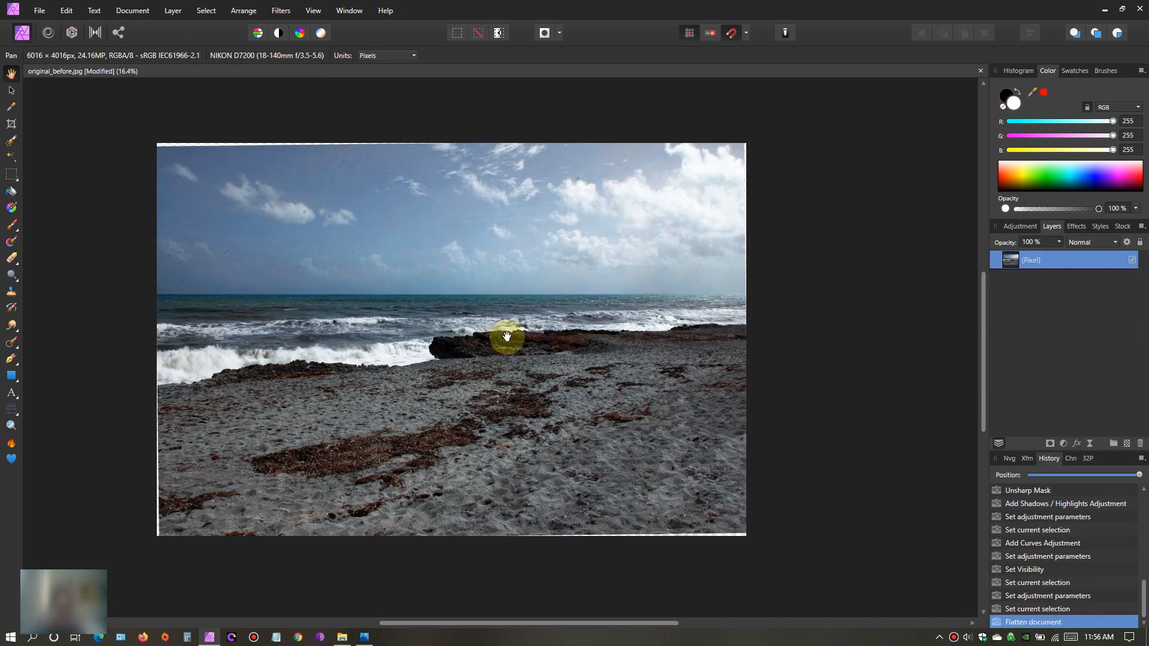
pyautogui.moveTo(489, 323); pyautogui.dragTo(550, 327)
pyautogui.scroll(1, 527, 327)
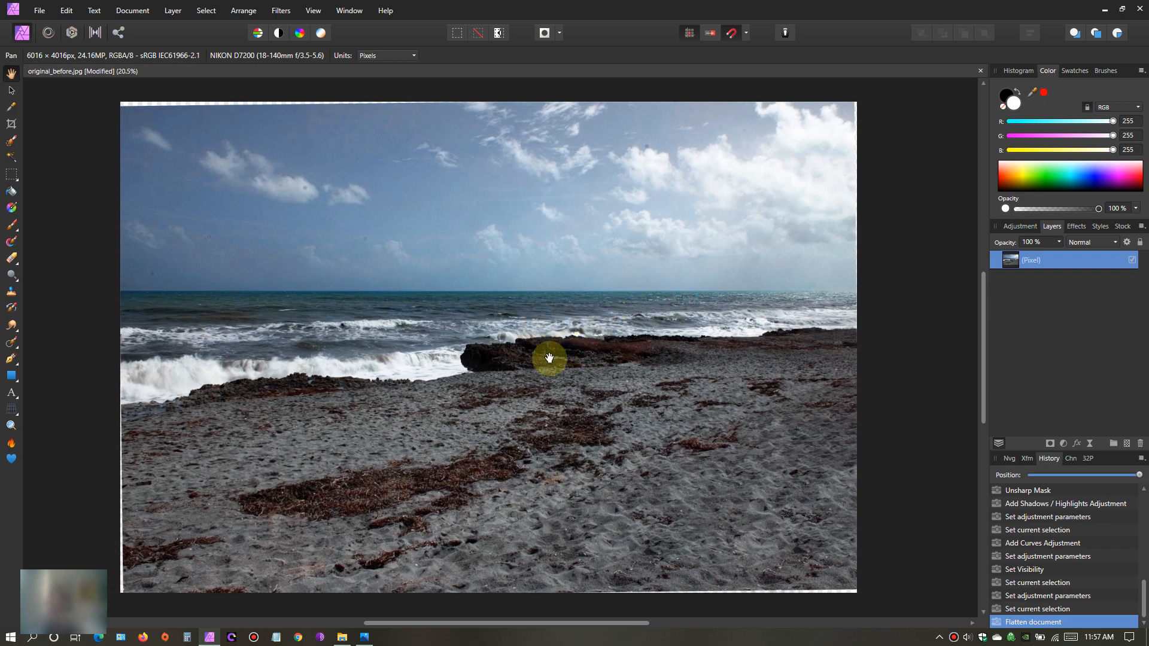
# - Open the raw night photo DSC_1720 from the Desktop folder for development
pyautogui.click(40, 11)
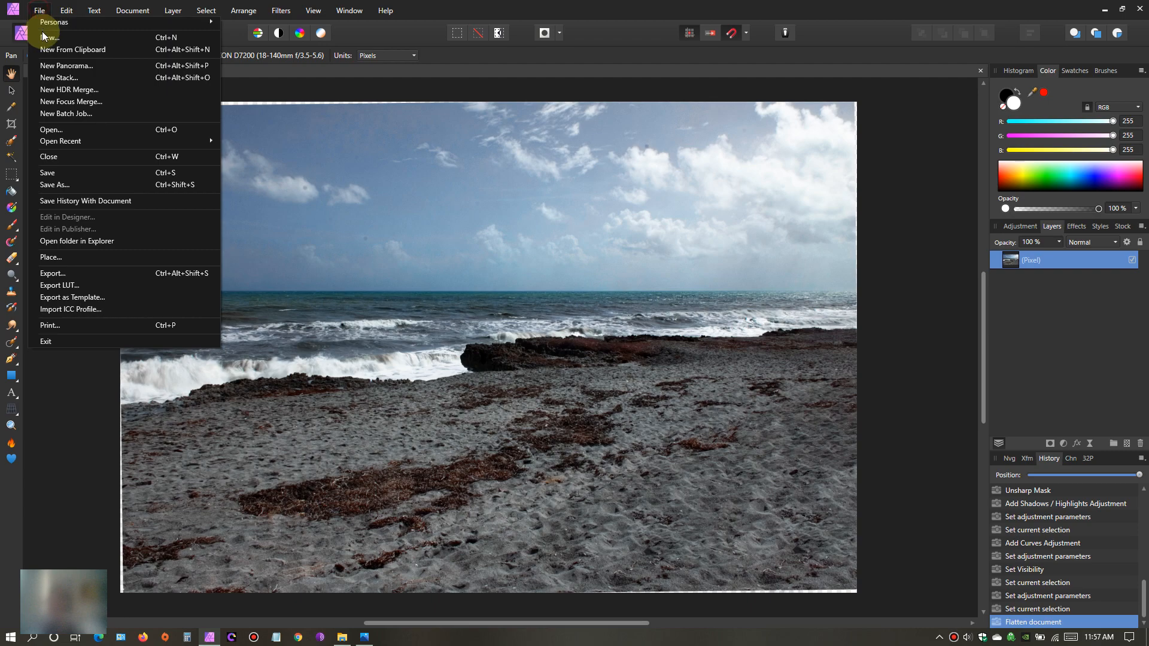
pyautogui.click(66, 129)
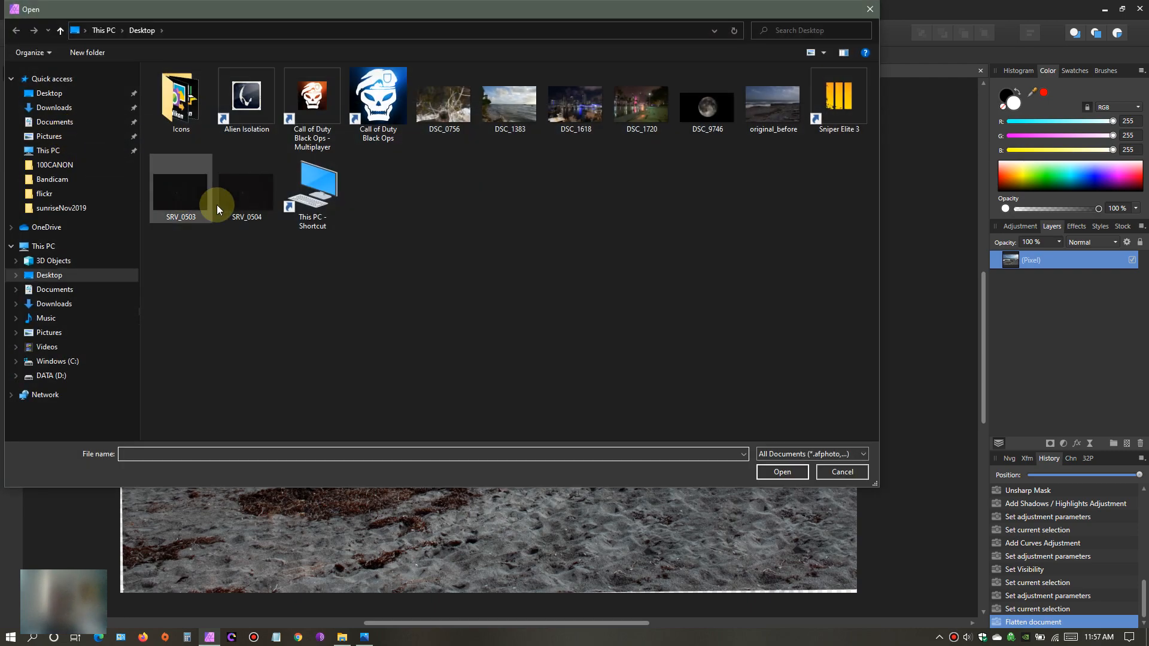
pyautogui.click(640, 114)
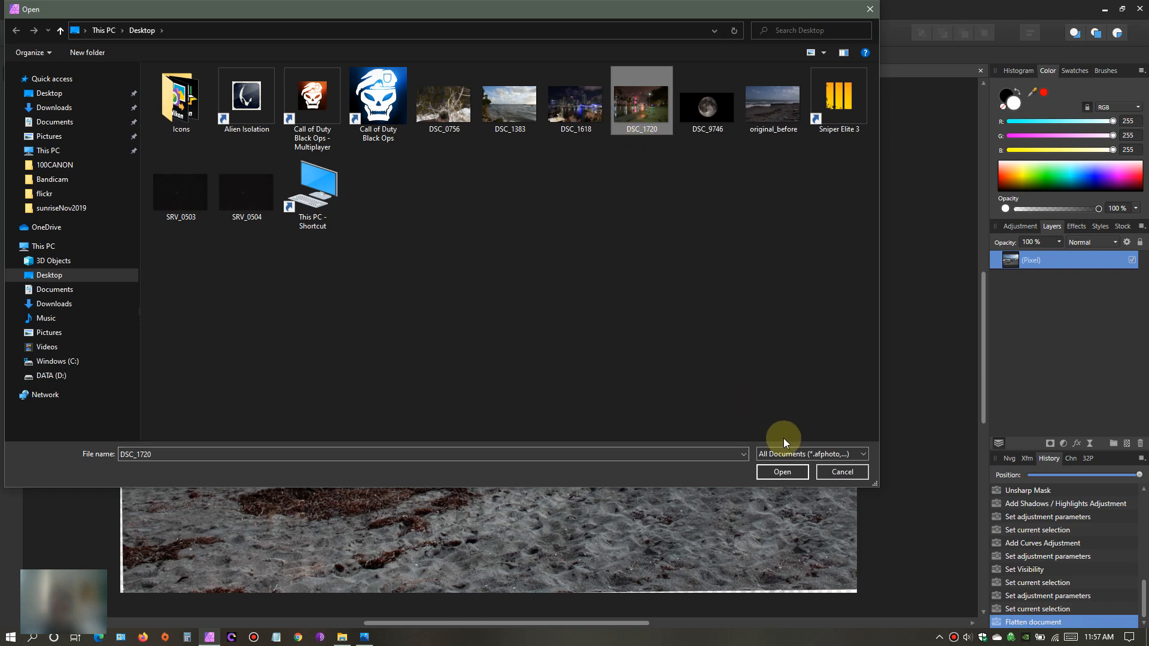
pyautogui.click(786, 473)
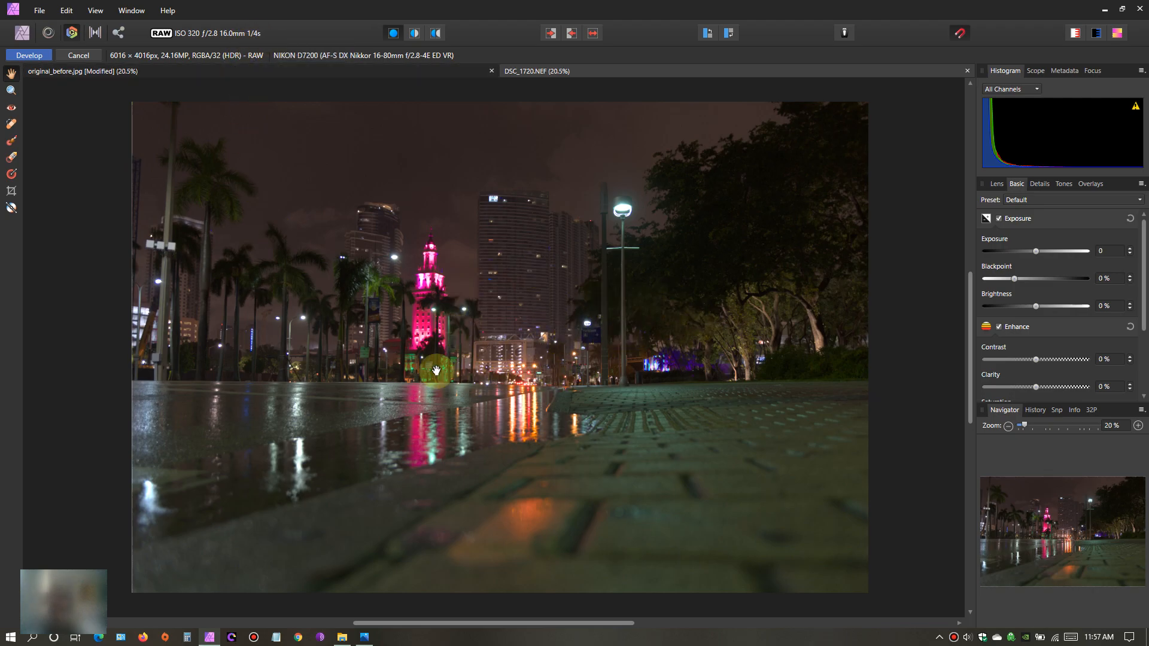
# - Set the clarity of the raw night photo to 5%
pyautogui.moveTo(542, 293); pyautogui.dragTo(505, 286)
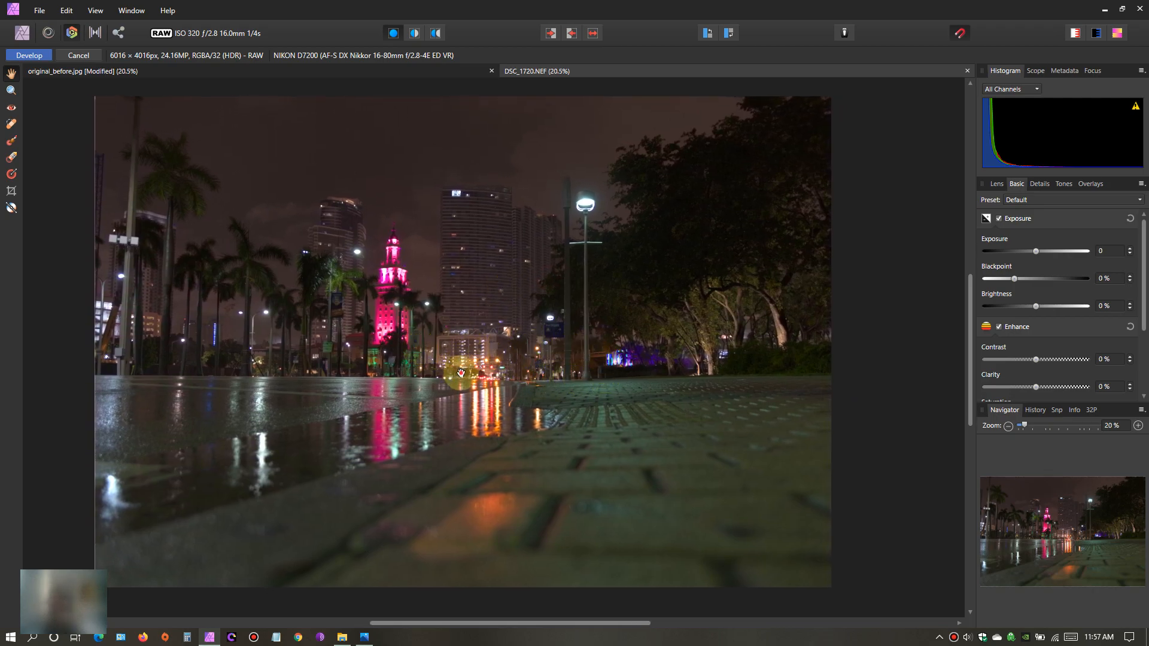
pyautogui.moveTo(463, 376); pyautogui.dragTo(475, 378)
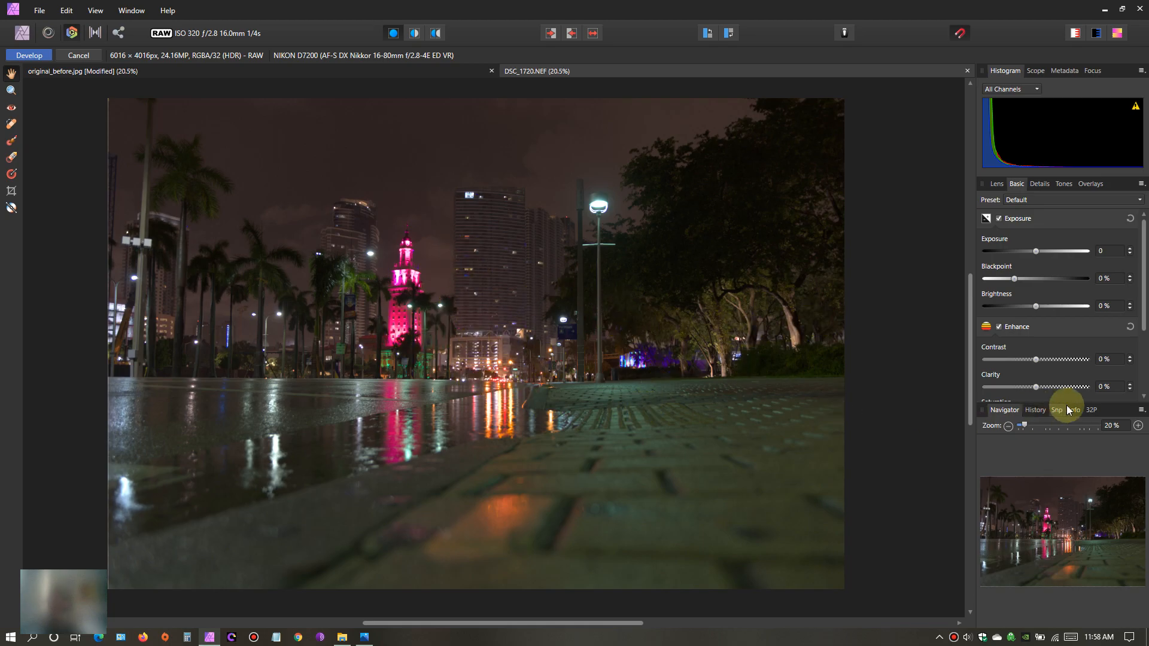
pyautogui.moveTo(1036, 386)
pyautogui.mouseDown()
pyautogui.moveTo(1063, 391)
pyautogui.moveTo(1004, 399)
pyautogui.moveTo(1082, 400)
pyautogui.moveTo(1039, 404)
pyautogui.mouseUp()
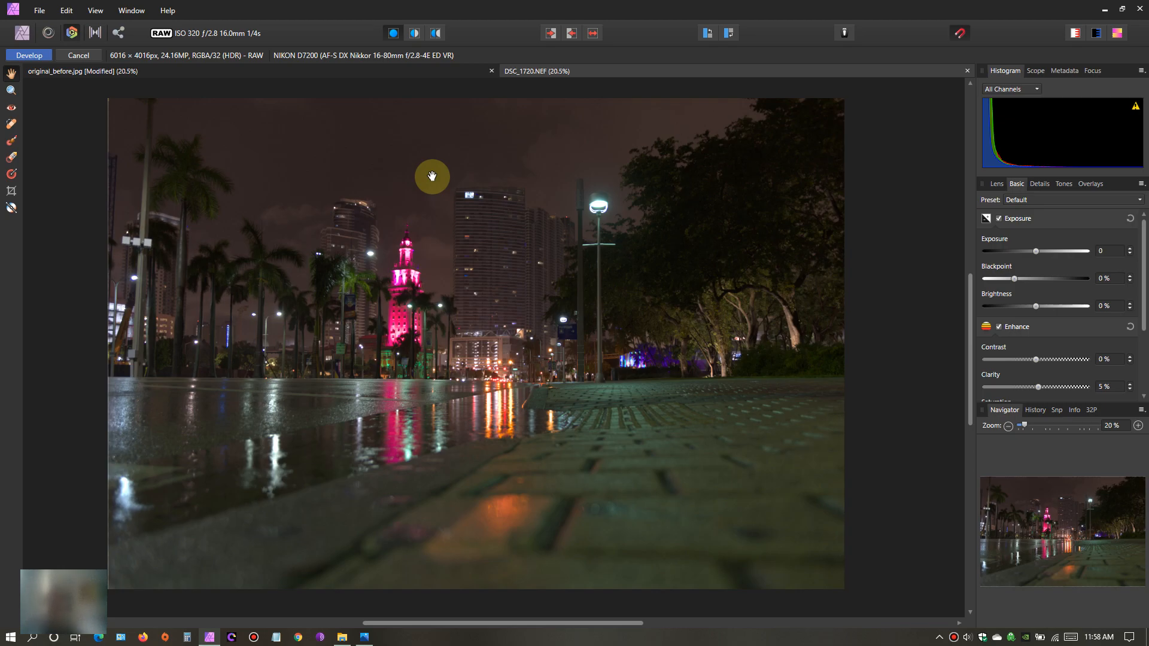
# - Review the photo's EXIF metadata, return to the histogram, and examine the pink tower, trees and wet pavement reflections up close
pyautogui.click(1067, 71)
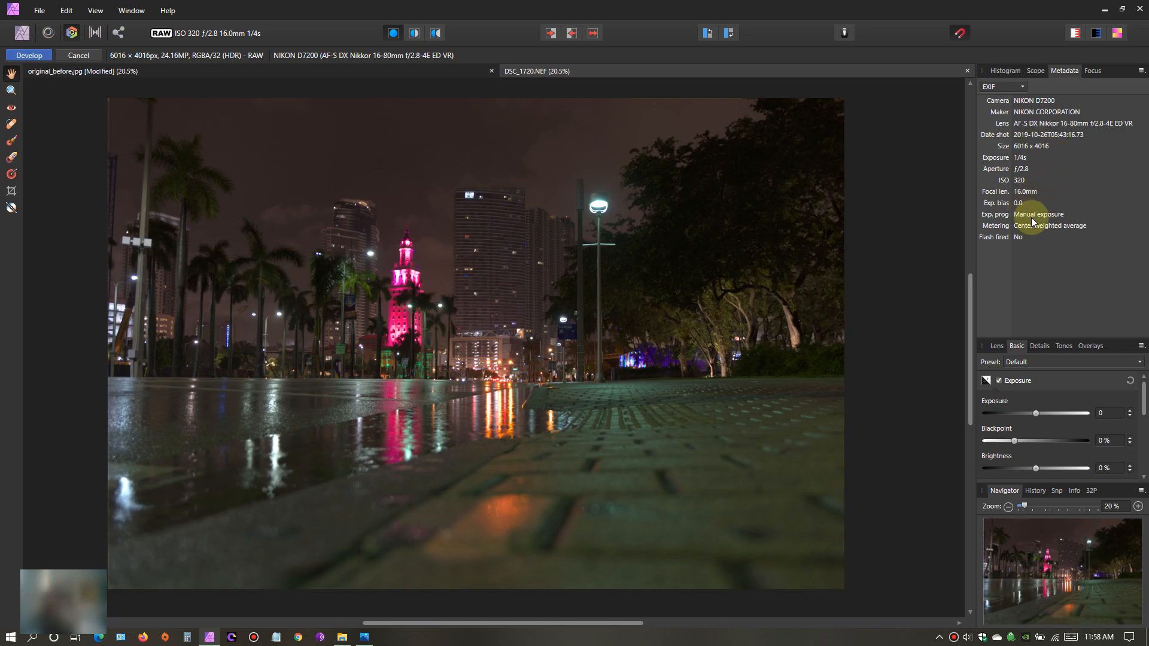
pyautogui.click(1006, 71)
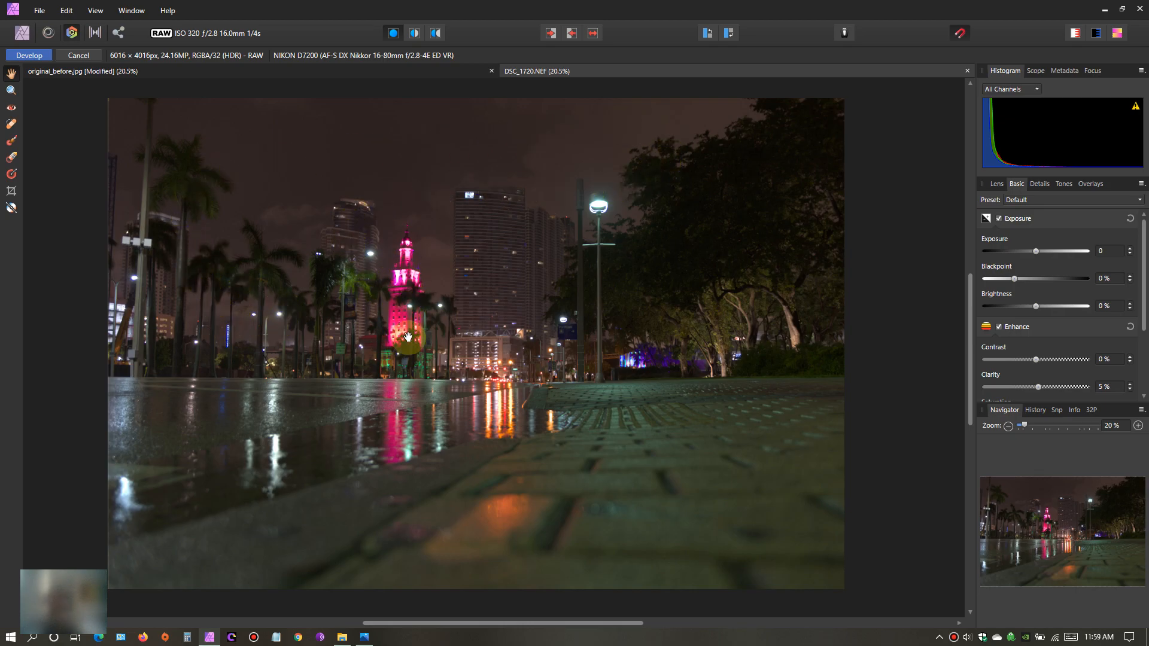
pyautogui.scroll(5, 400, 318)
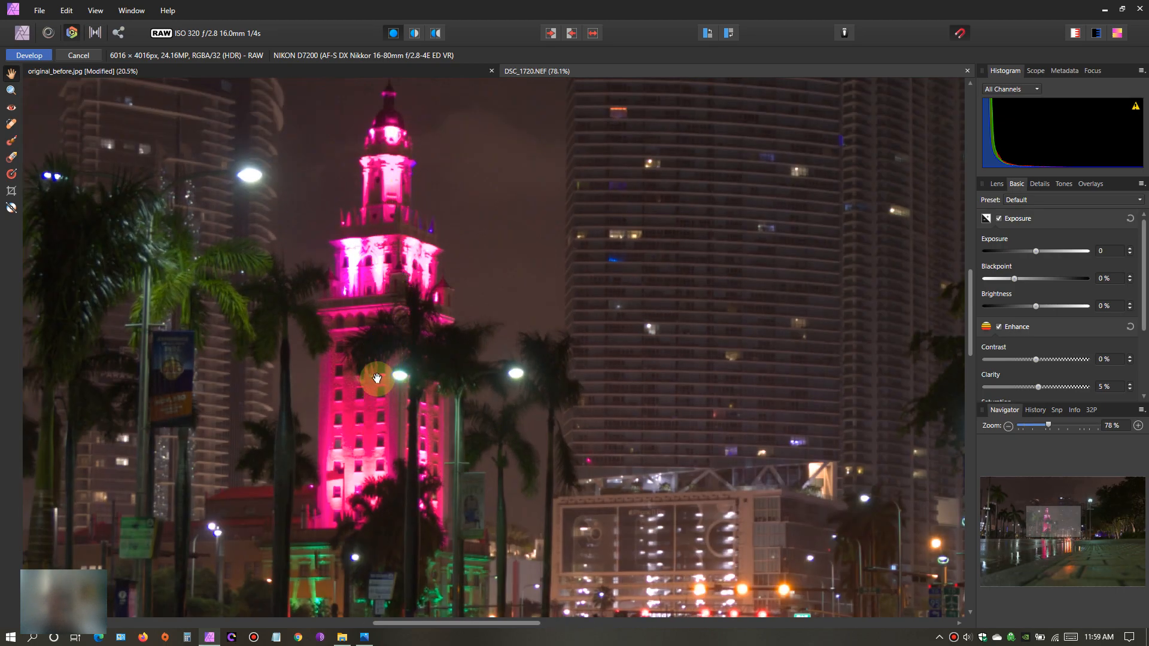
pyautogui.scroll(-3, 376, 381)
pyautogui.scroll(-3, 376, 380)
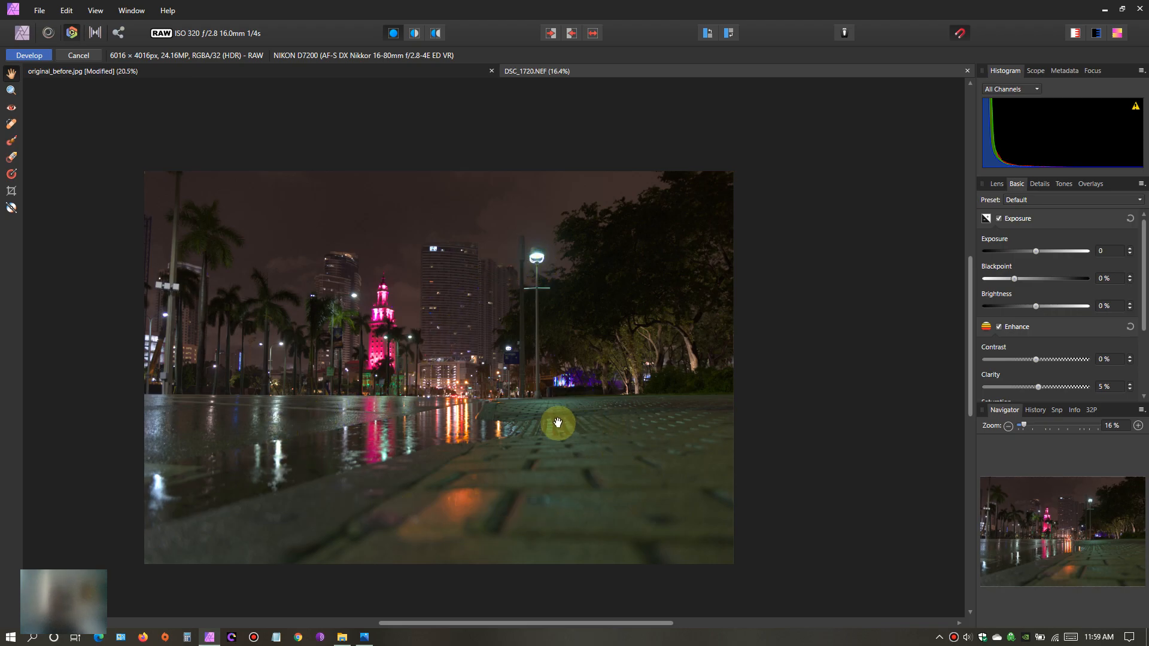
pyautogui.scroll(4, 494, 403)
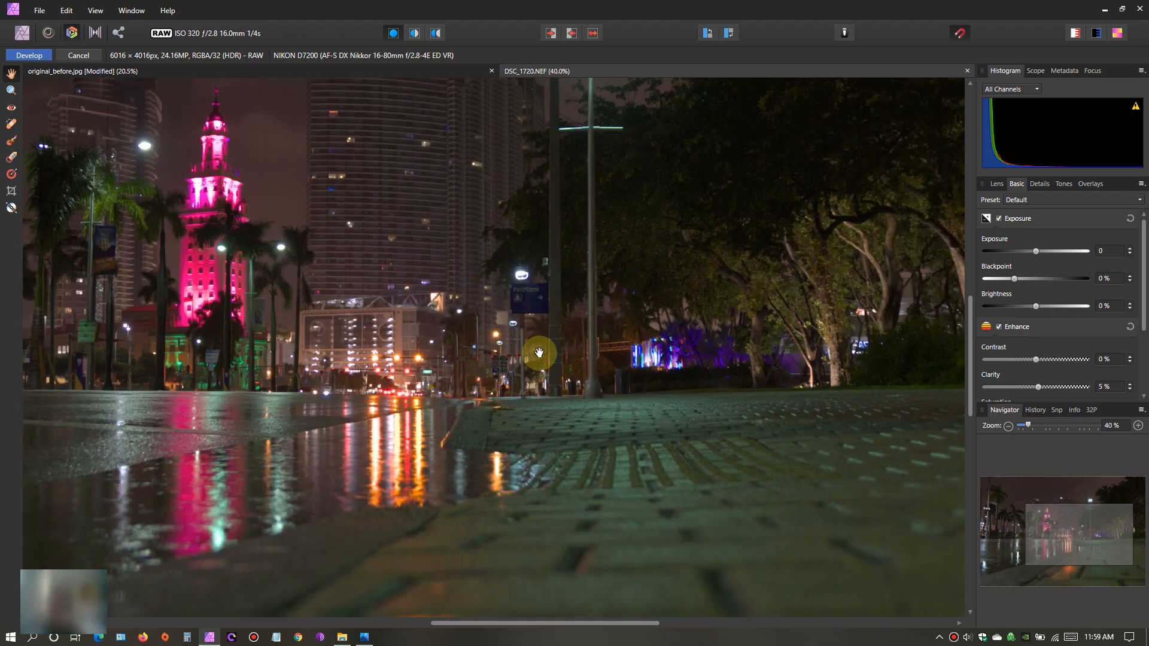
pyautogui.scroll(-3, 487, 302)
pyautogui.hscroll(-5, 488, 302)
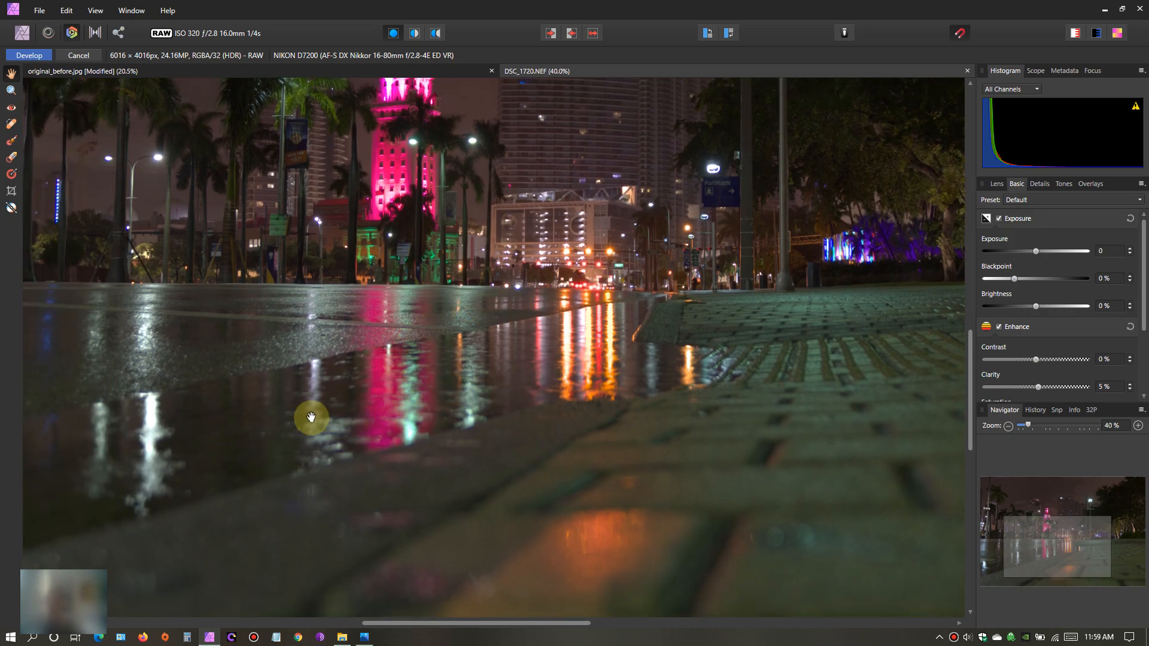
pyautogui.scroll(-2, 612, 311)
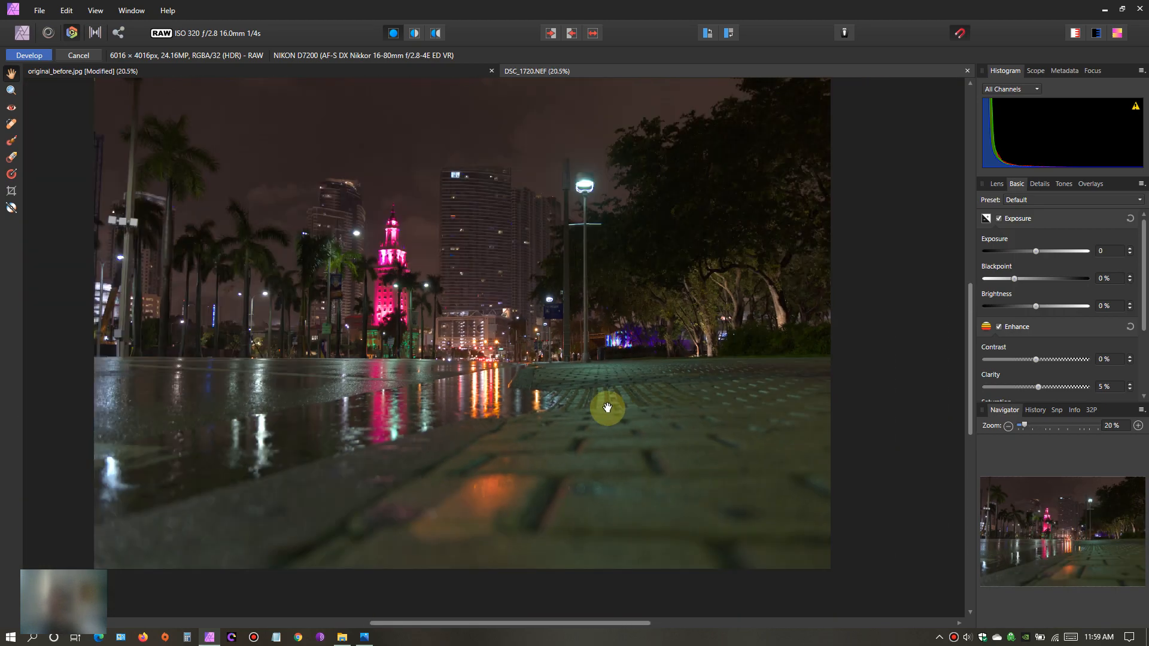
# - Raise the clarity of the raw night photo to 68%
pyautogui.moveTo(637, 365); pyautogui.dragTo(567, 366)
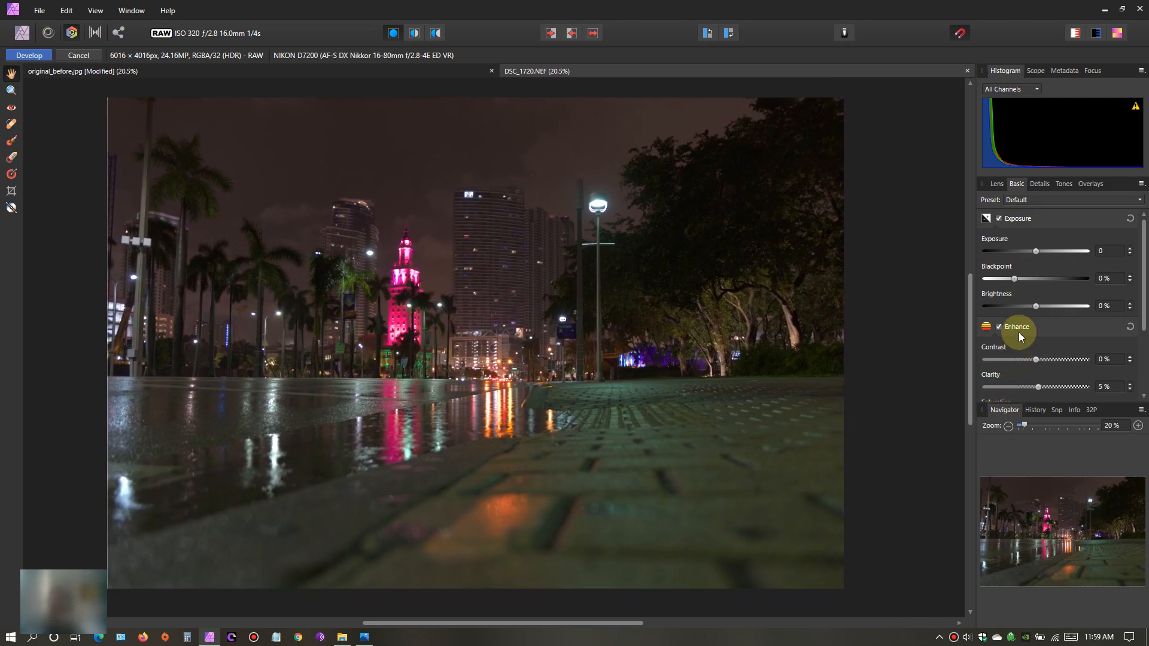
pyautogui.moveTo(1041, 389); pyautogui.dragTo(1043, 387)
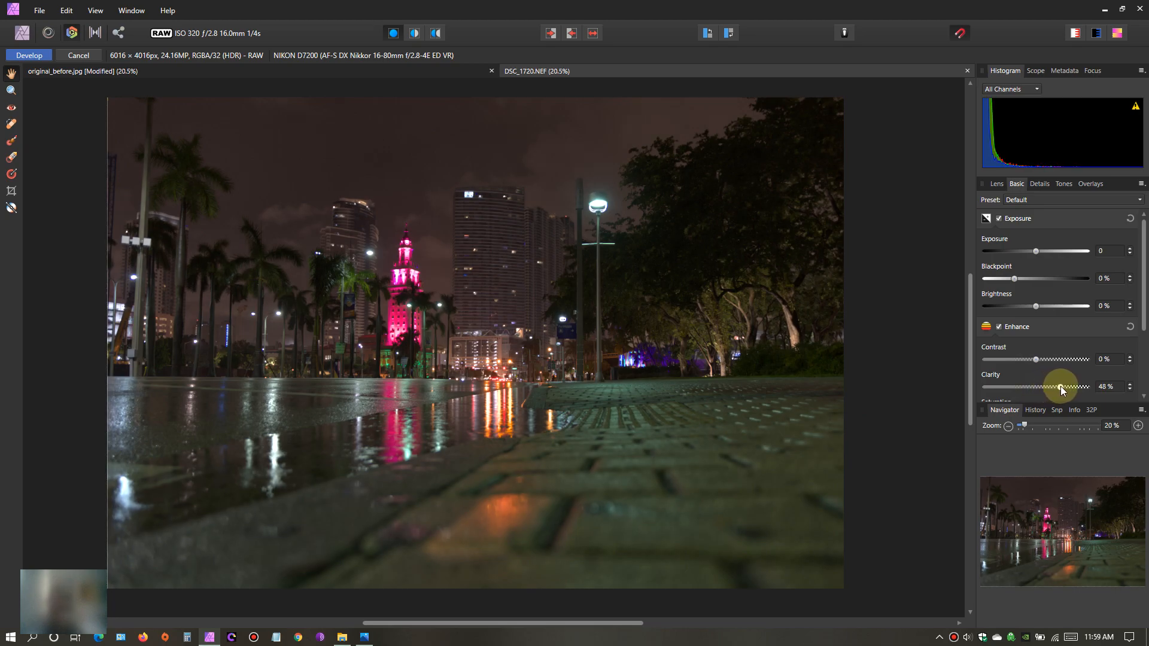
pyautogui.moveTo(1061, 386); pyautogui.dragTo(1062, 387)
pyautogui.moveTo(1069, 388); pyautogui.dragTo(1071, 388)
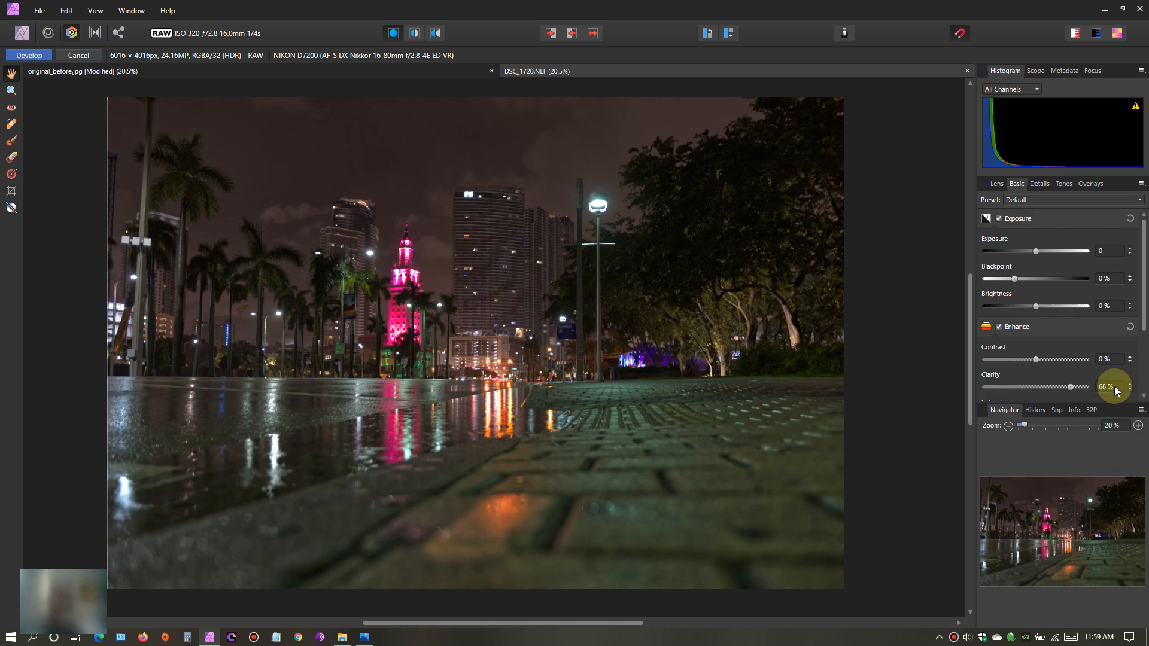
# - Examine the wet pavement reflections, street lights, PortMiami sign and pink tower up close for the effect of the stronger clarity
pyautogui.scroll(5, 449, 491)
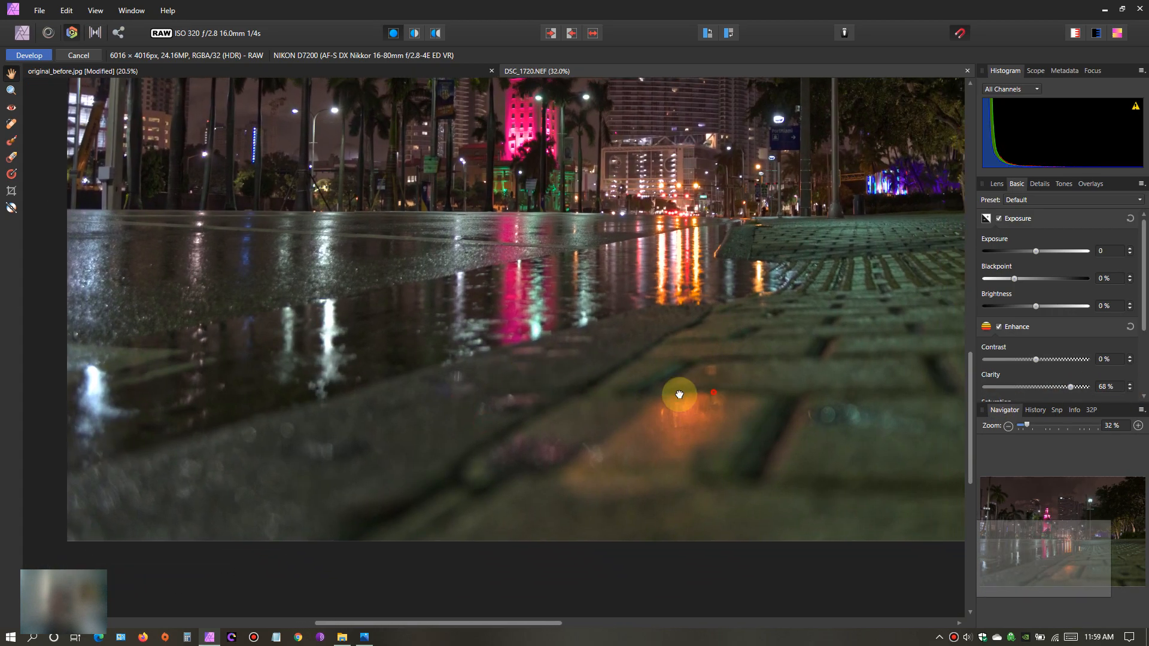
pyautogui.hscroll(10, 713, 390)
pyautogui.hscroll(-5, 513, 410)
pyautogui.scroll(5, 593, 447)
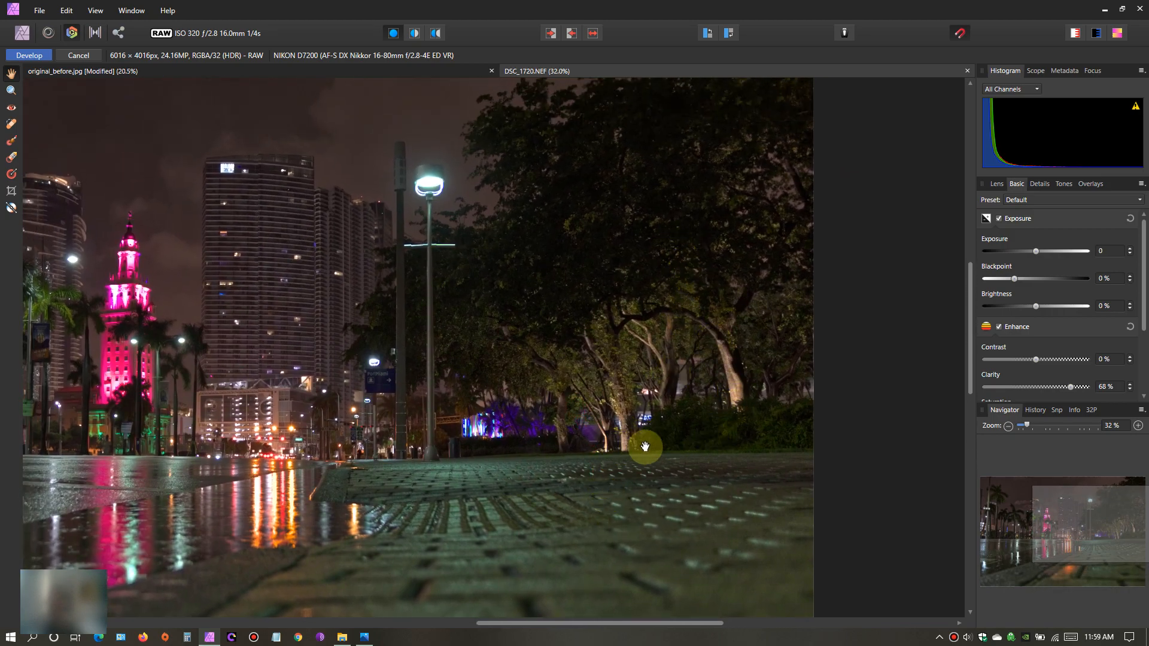
pyautogui.hscroll(-5, 641, 444)
pyautogui.keyDown('ctrl'); pyautogui.scroll(8, 583, 448); pyautogui.keyUp('ctrl')
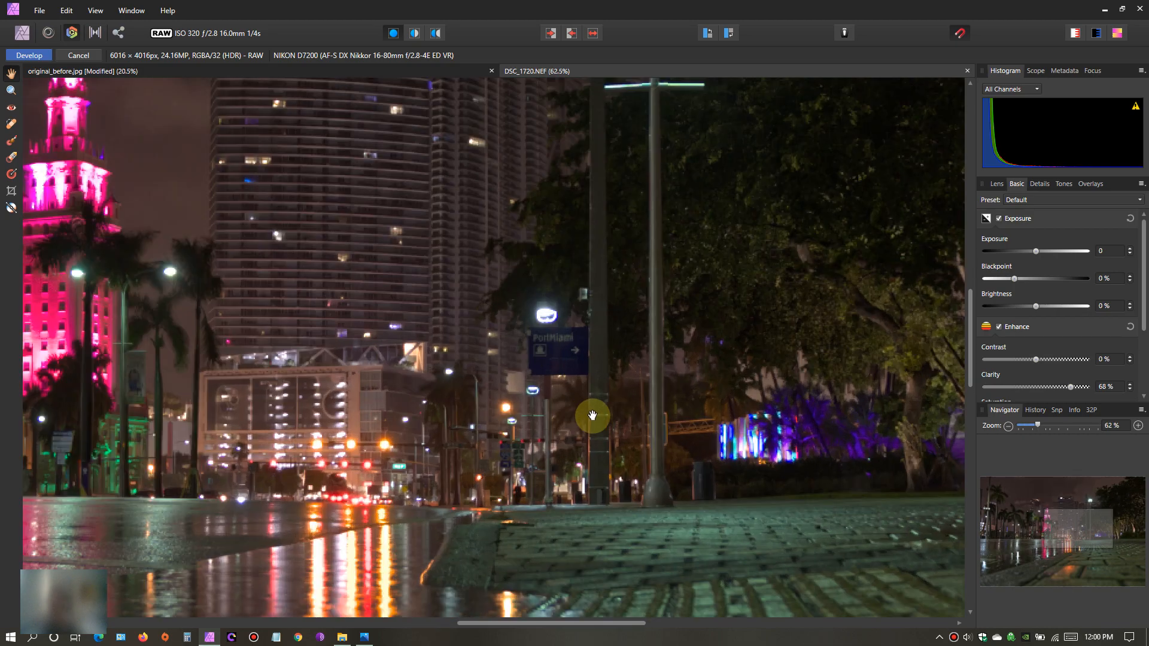
pyautogui.scroll(-3, 586, 340)
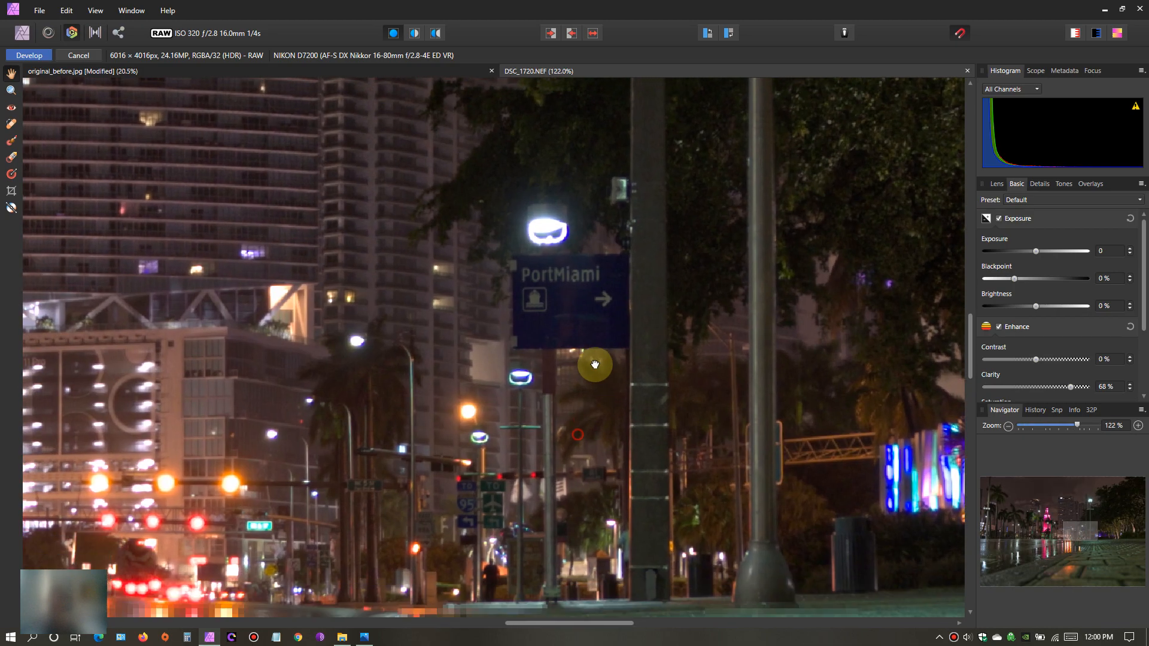
pyautogui.hscroll(-1, 595, 364)
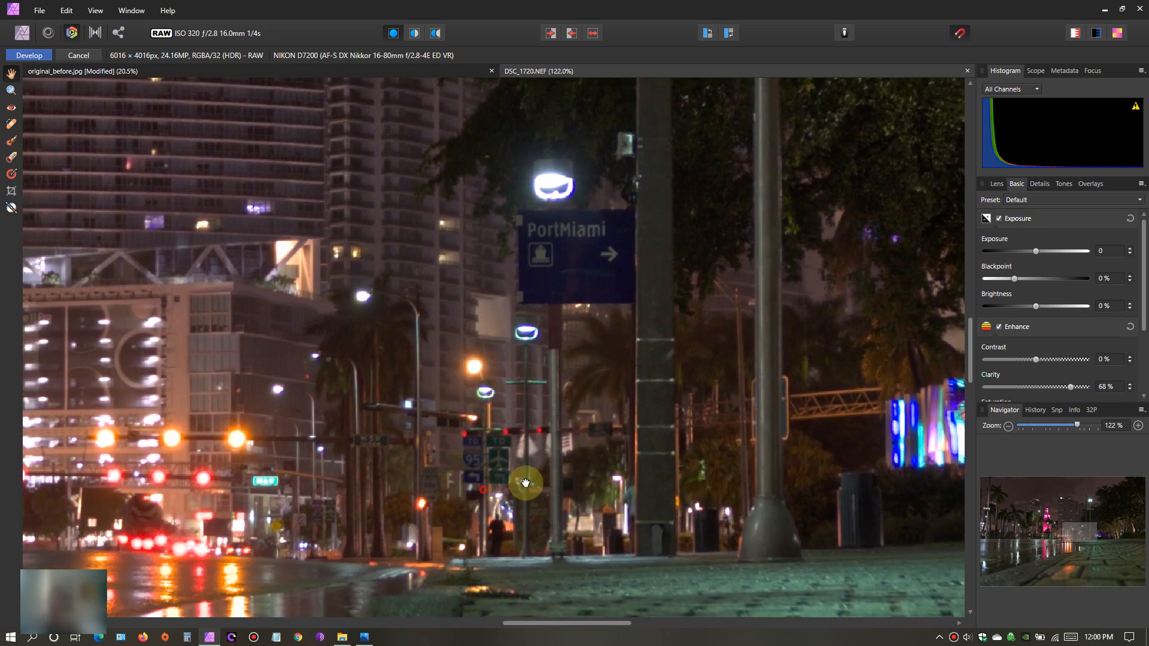
pyautogui.moveTo(526, 483); pyautogui.dragTo(596, 450)
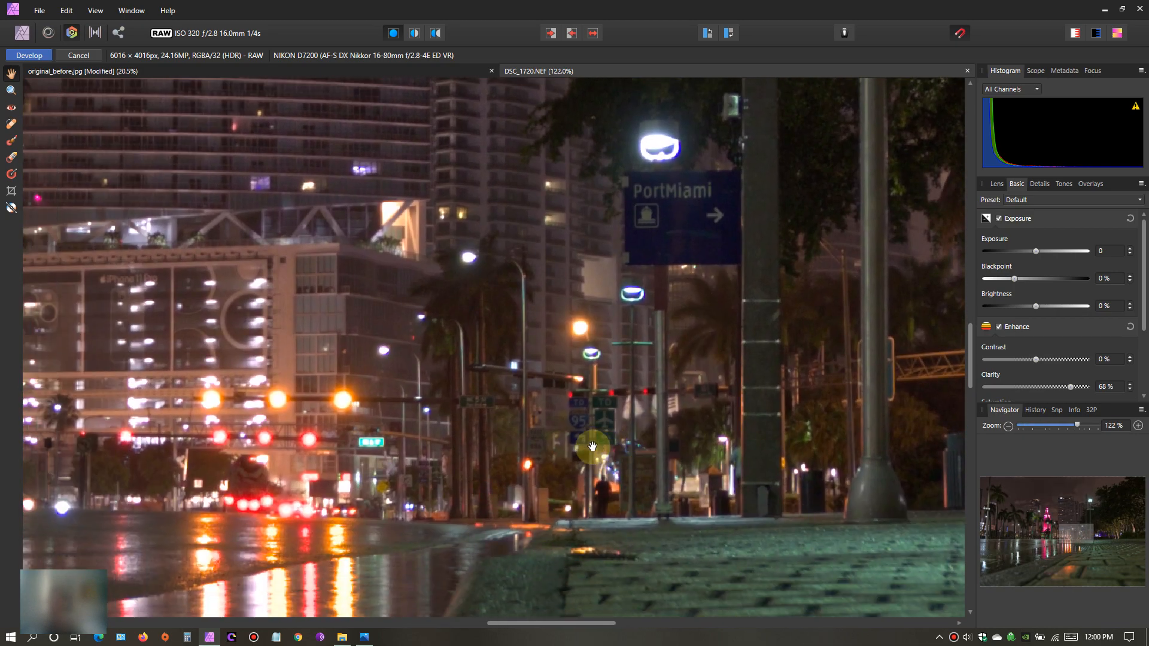
pyautogui.hscroll(-10, 591, 440)
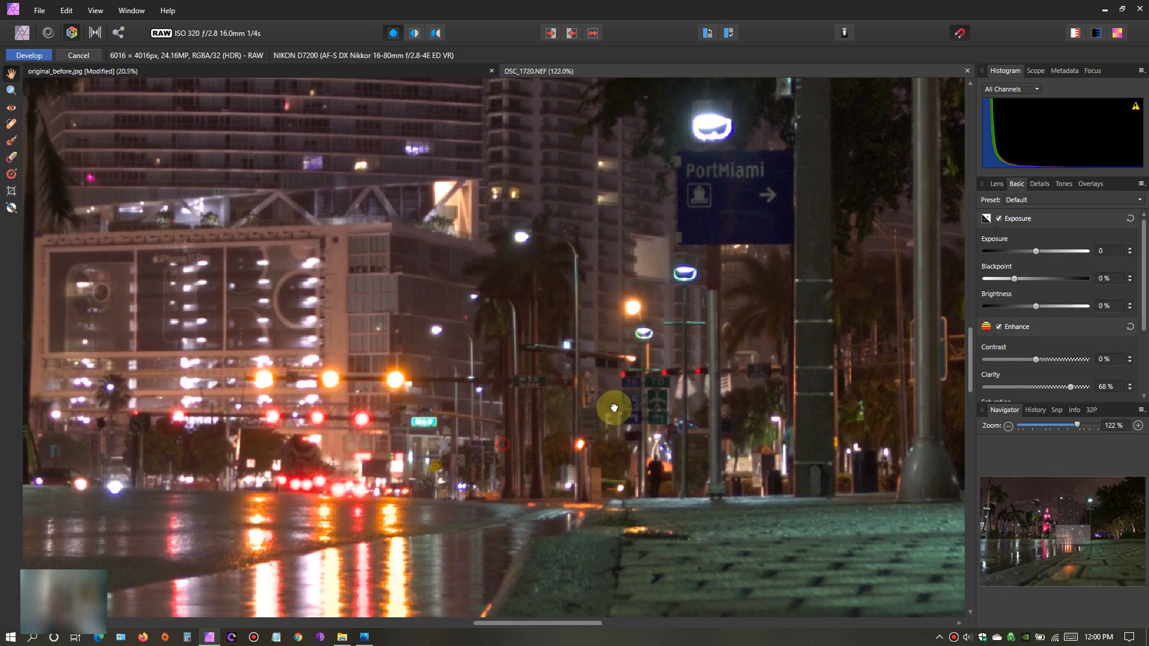
pyautogui.hscroll(-4, 535, 393)
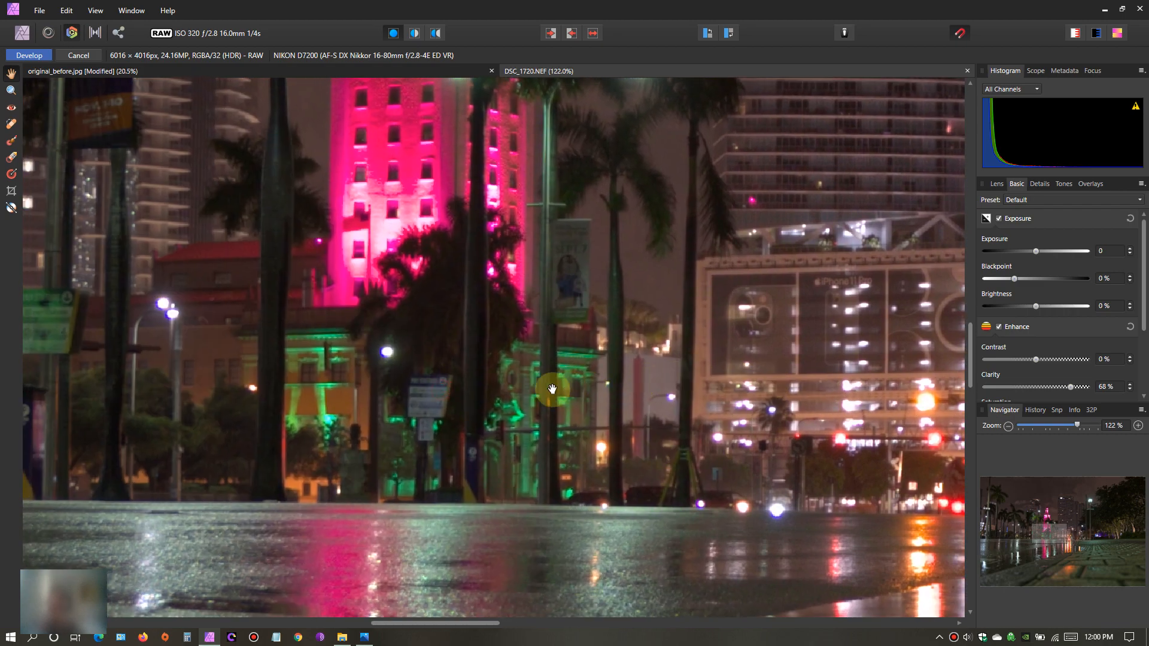
pyautogui.scroll(-8, 539, 411)
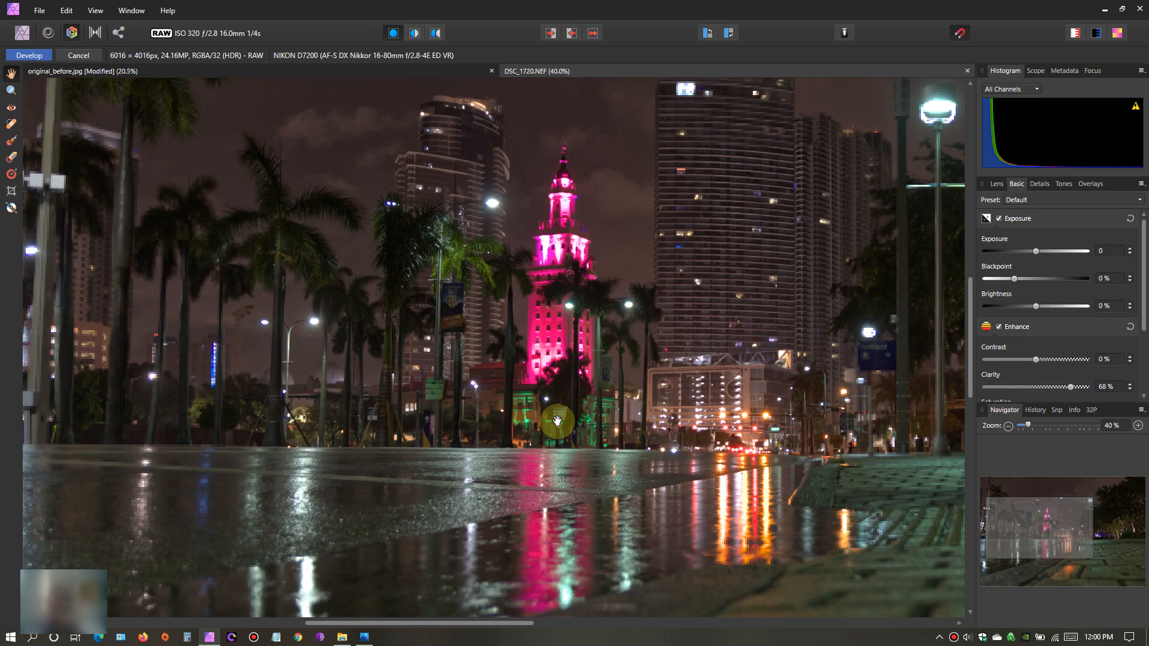
pyautogui.moveTo(548, 390); pyautogui.dragTo(562, 418)
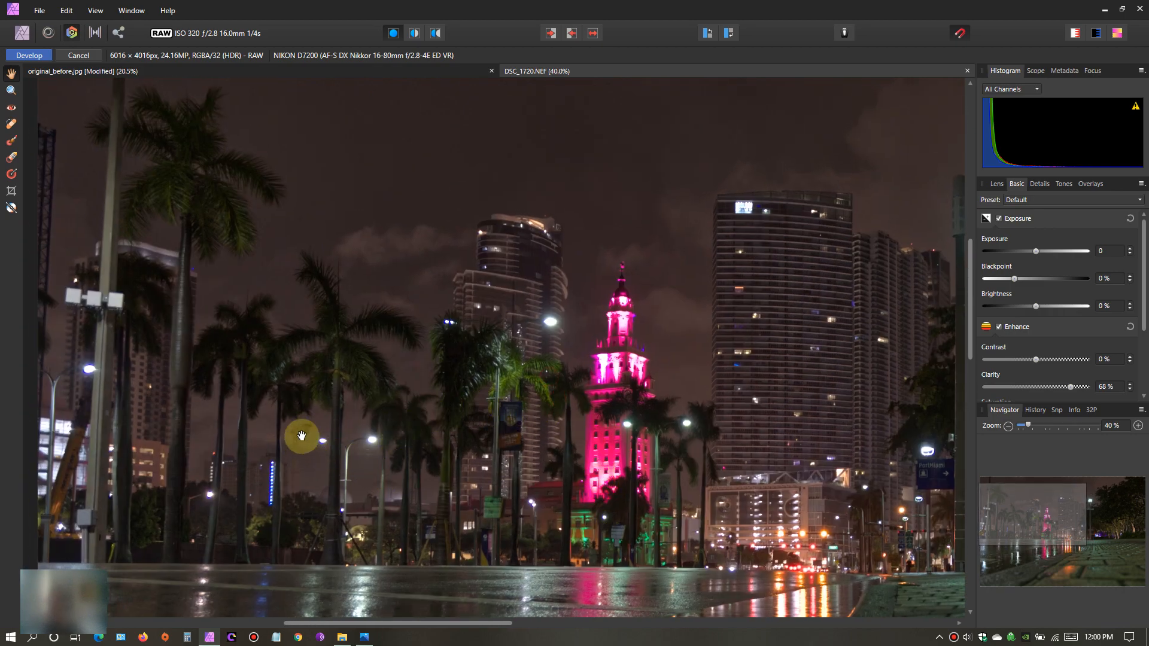
# - Examine the palm trees, skyline buildings and park trees up close, and return to a wider view of the photo
pyautogui.scroll(1, 559, 455)
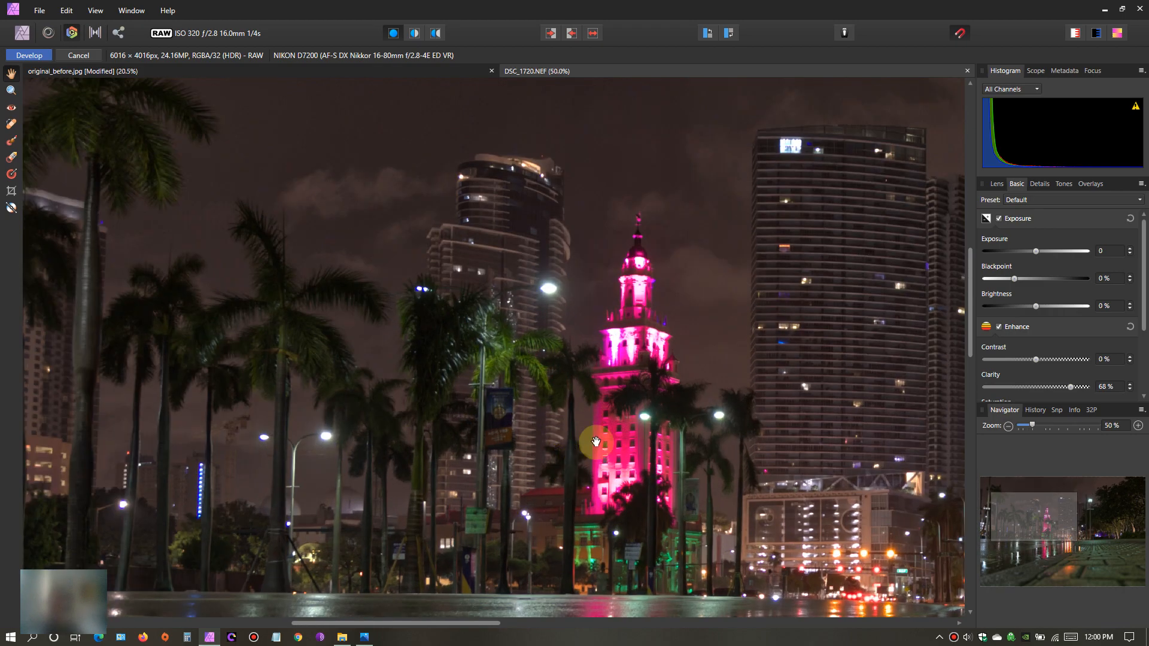
pyautogui.moveTo(609, 386); pyautogui.dragTo(375, 379)
pyautogui.moveTo(598, 415); pyautogui.dragTo(505, 506)
pyautogui.moveTo(639, 403); pyautogui.dragTo(452, 470)
pyautogui.moveTo(636, 477); pyautogui.dragTo(492, 442)
pyautogui.scroll(-4, 475, 503)
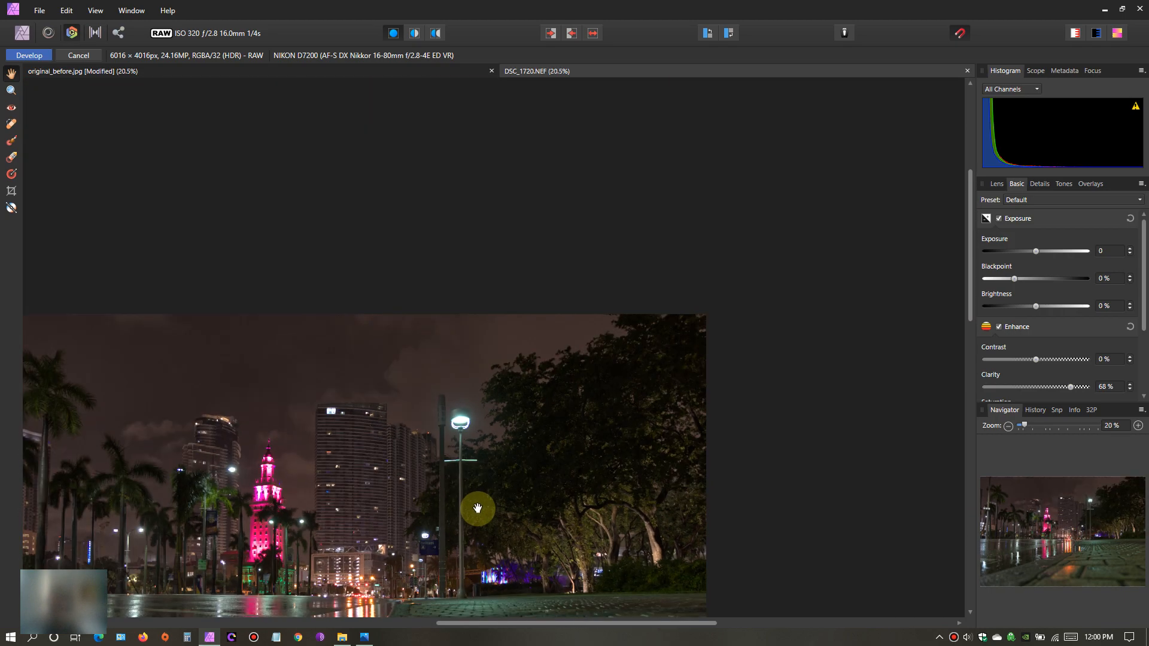
pyautogui.moveTo(475, 531); pyautogui.dragTo(562, 398)
pyautogui.scroll(2, 563, 395)
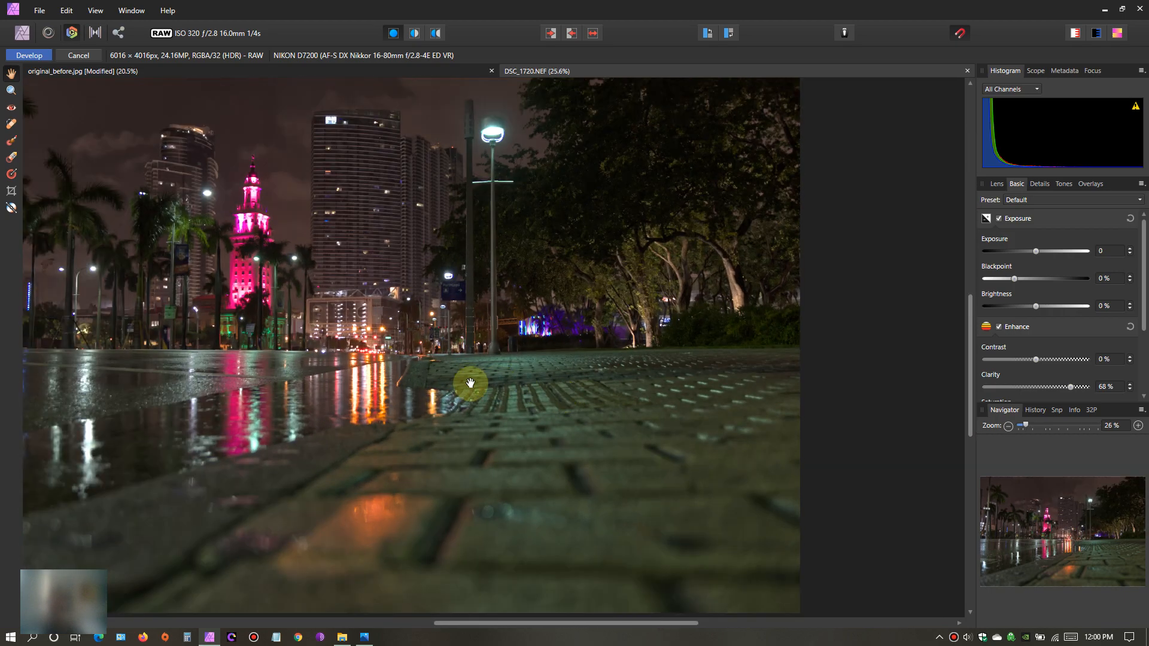
# - Set the clarity of the night photo to 74% and look over the whole image
pyautogui.scroll(-1, 469, 389)
pyautogui.moveTo(467, 405); pyautogui.dragTo(577, 423)
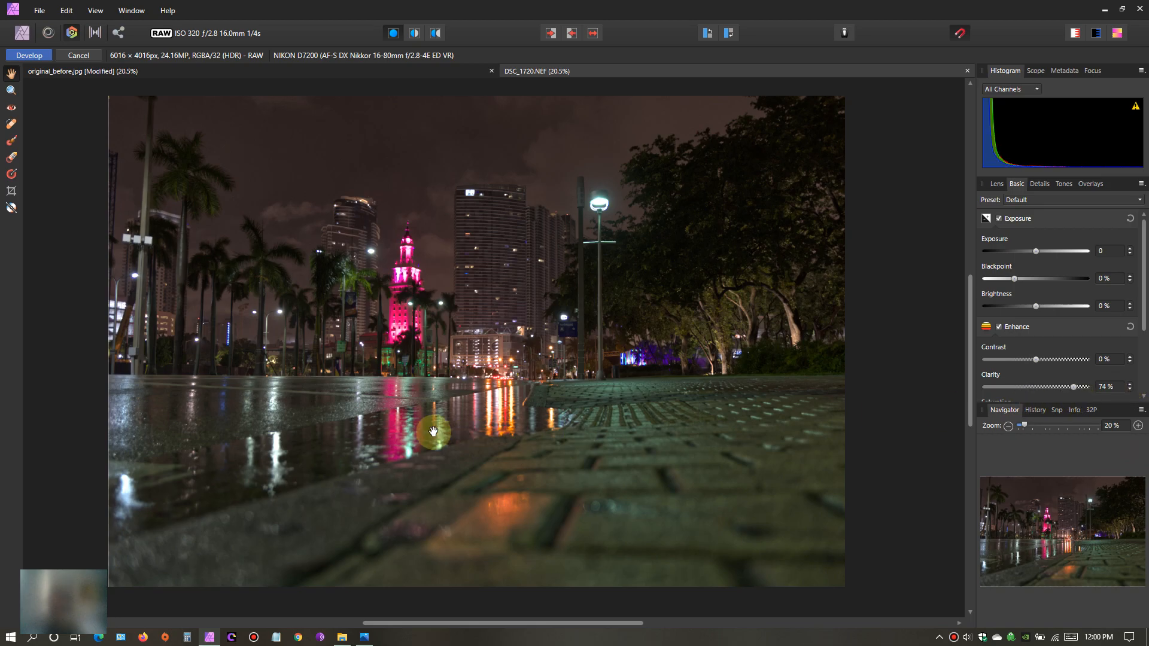
pyautogui.moveTo(429, 431); pyautogui.dragTo(393, 437)
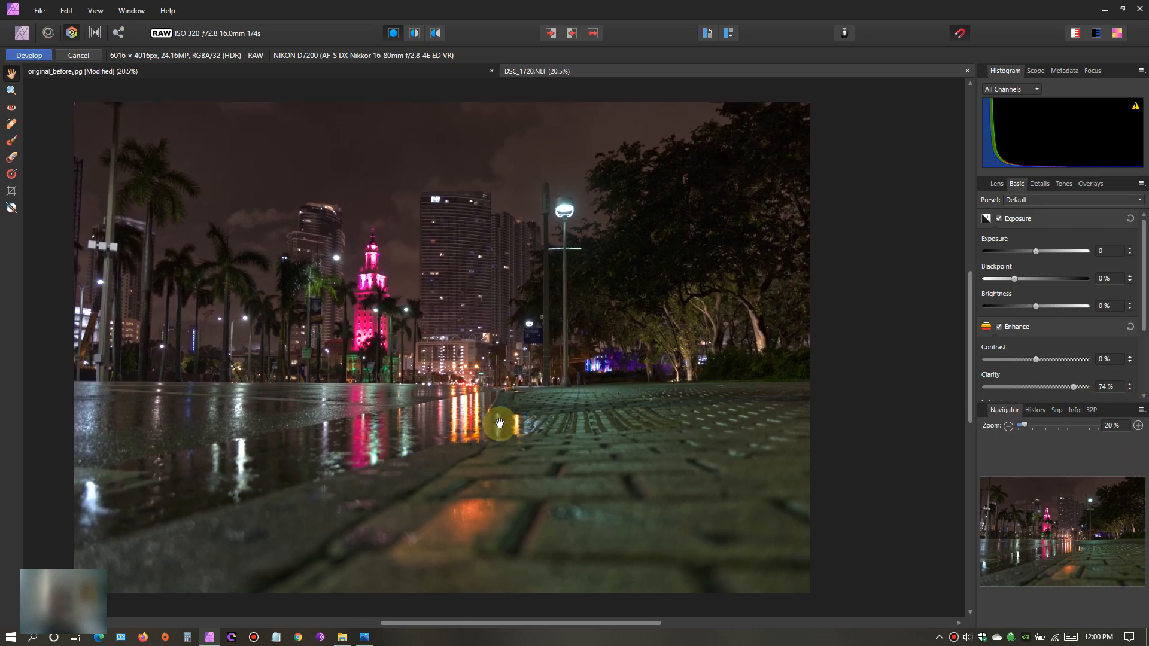
pyautogui.moveTo(502, 412); pyautogui.dragTo(590, 386)
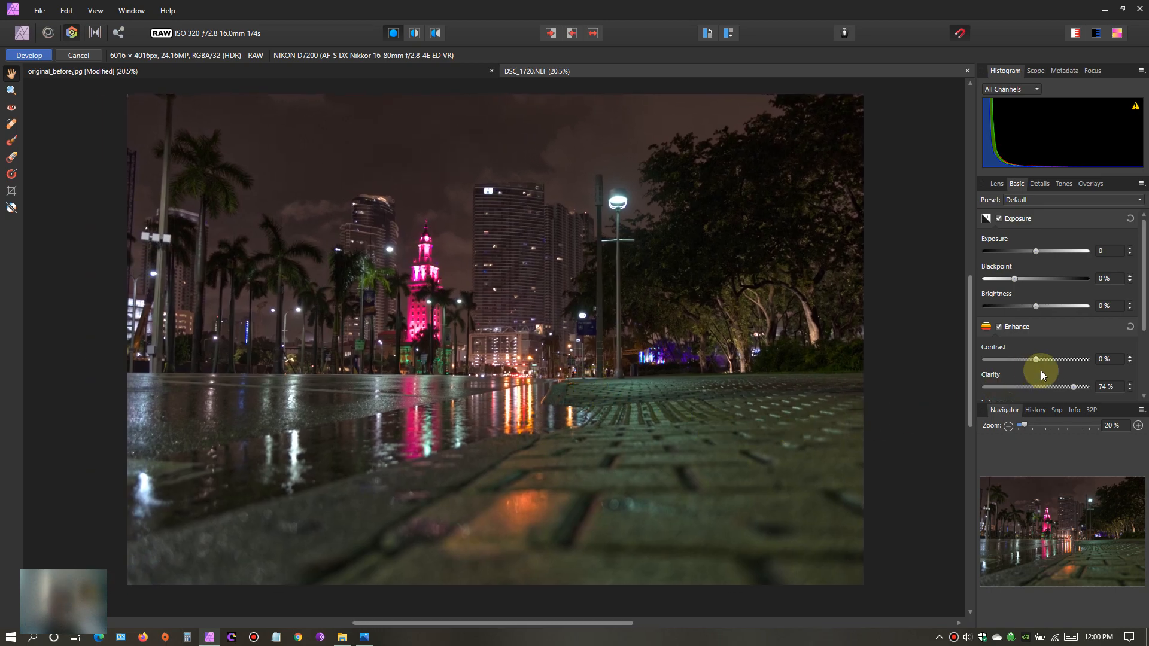
# - Try a brightness of 4% on the night photo and reset the exposure adjustments
pyautogui.moveTo(1036, 305)
pyautogui.mouseDown()
pyautogui.moveTo(1095, 306)
pyautogui.moveTo(995, 318)
pyautogui.moveTo(1087, 310)
pyautogui.moveTo(1044, 314)
pyautogui.mouseUp()
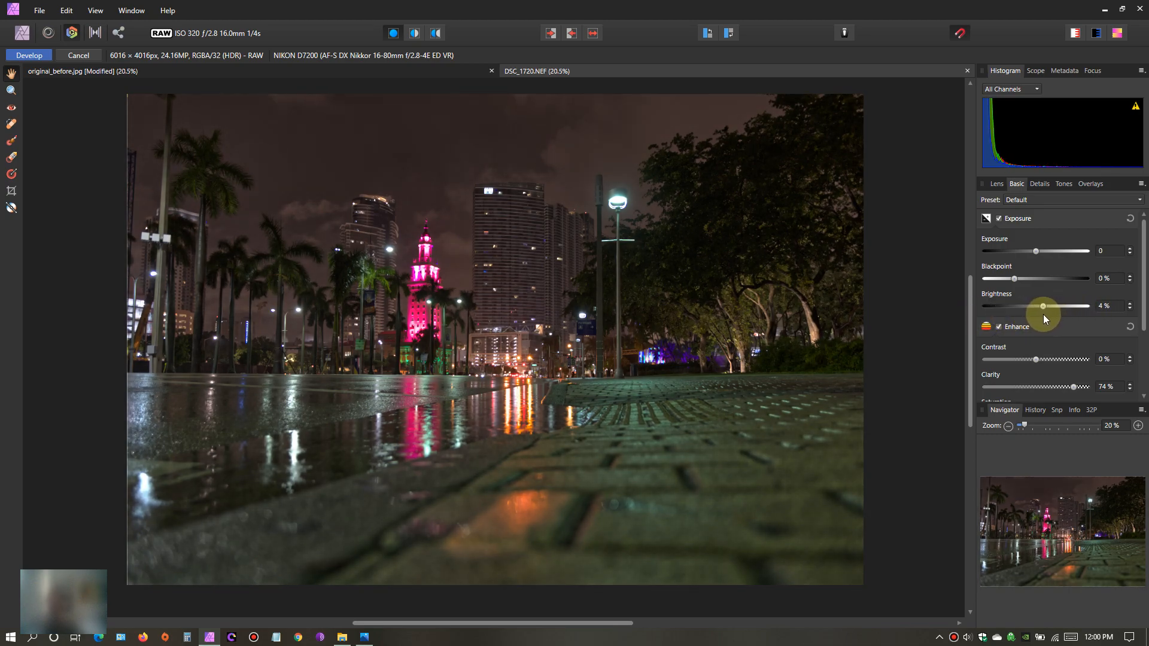
pyautogui.click(1130, 218)
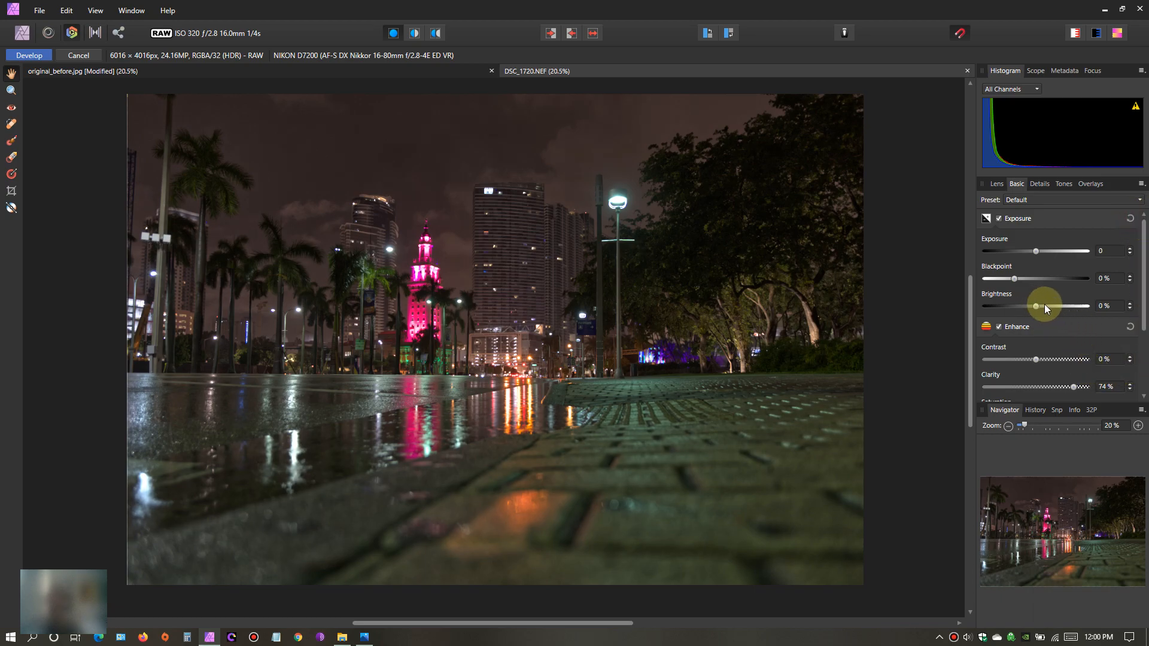
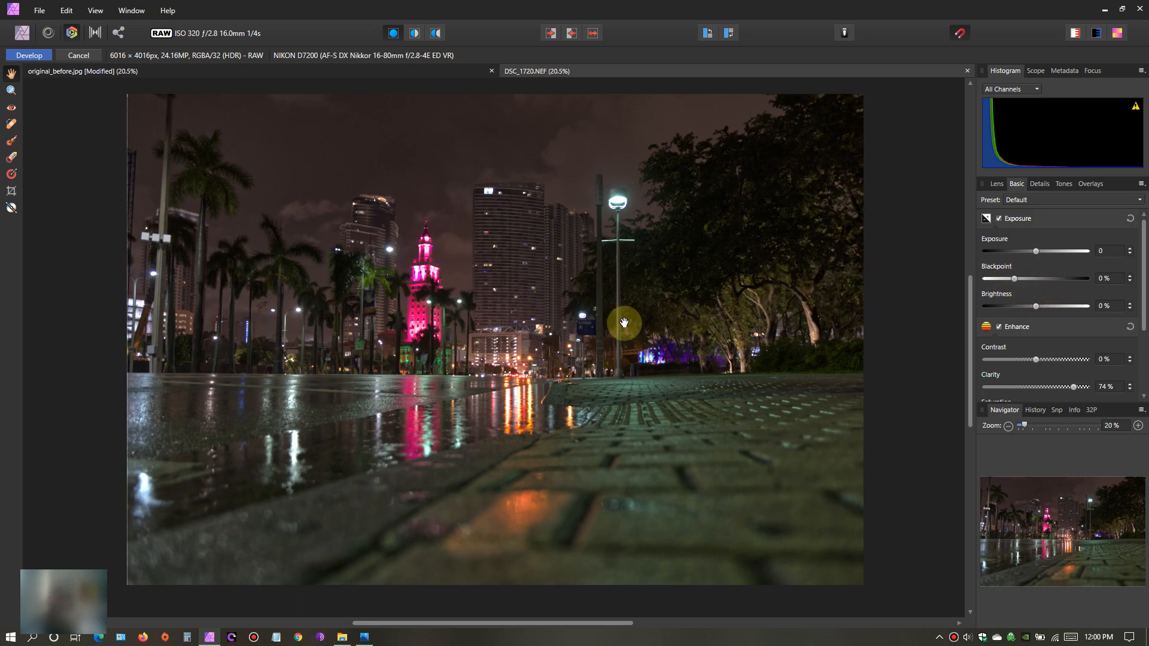
# - Try the night photo's brightness at -25% and at 25%, and return it to 0%
pyautogui.moveTo(1036, 306); pyautogui.dragTo(986, 307)
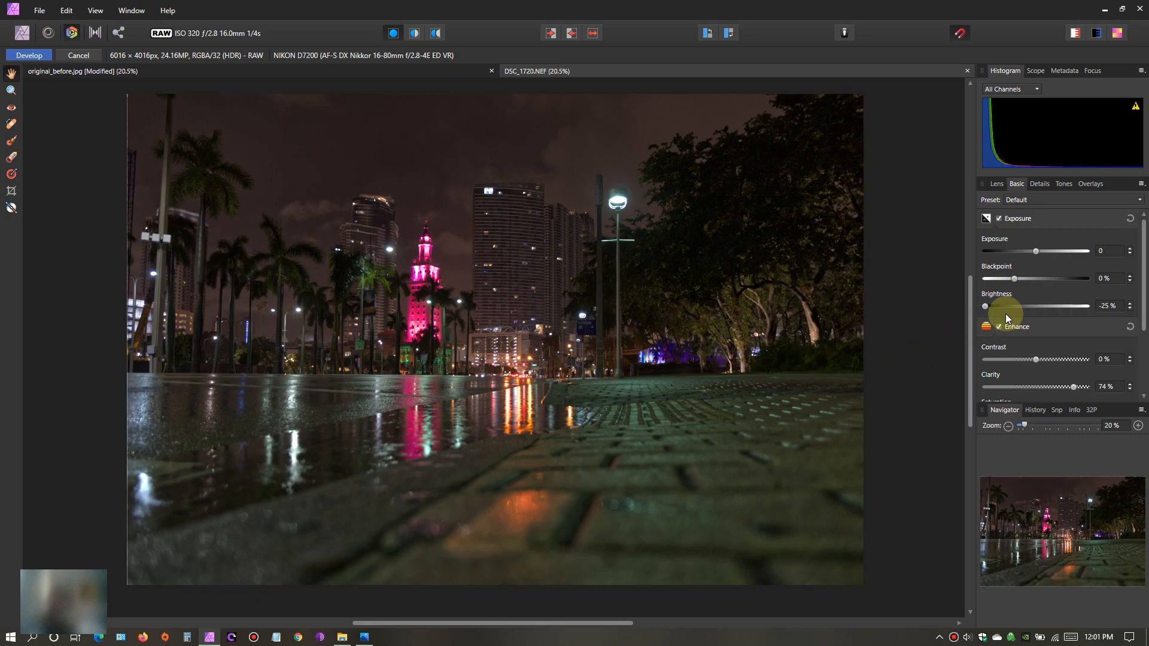
pyautogui.moveTo(985, 307); pyautogui.dragTo(1087, 306)
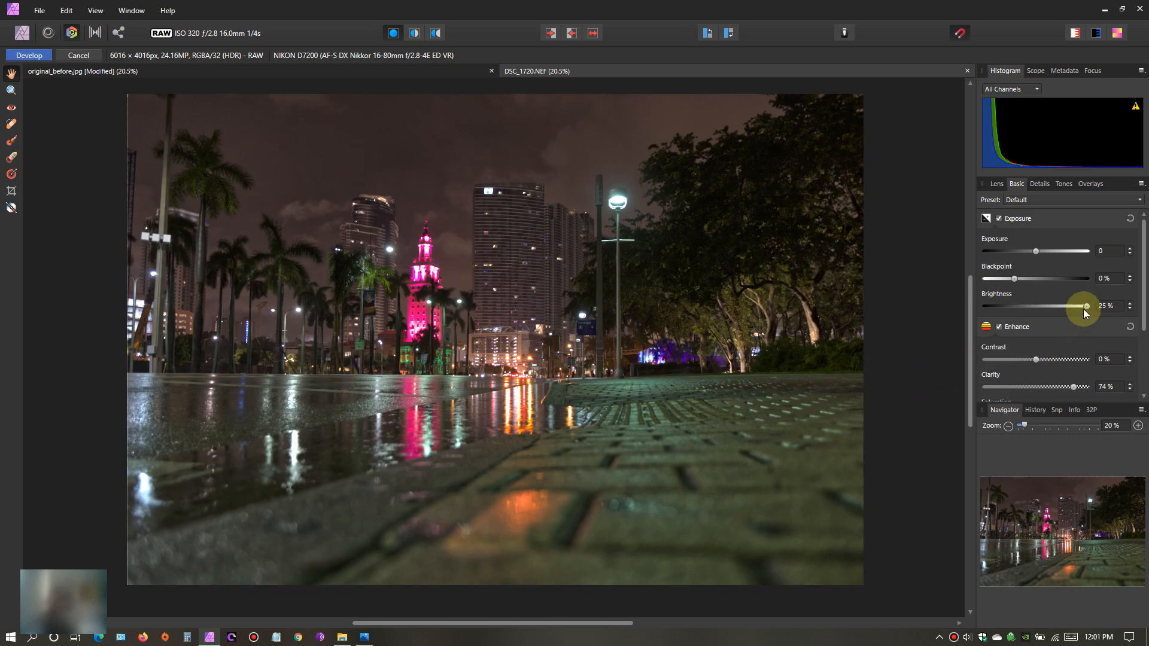
pyautogui.moveTo(1088, 309); pyautogui.dragTo(1037, 321)
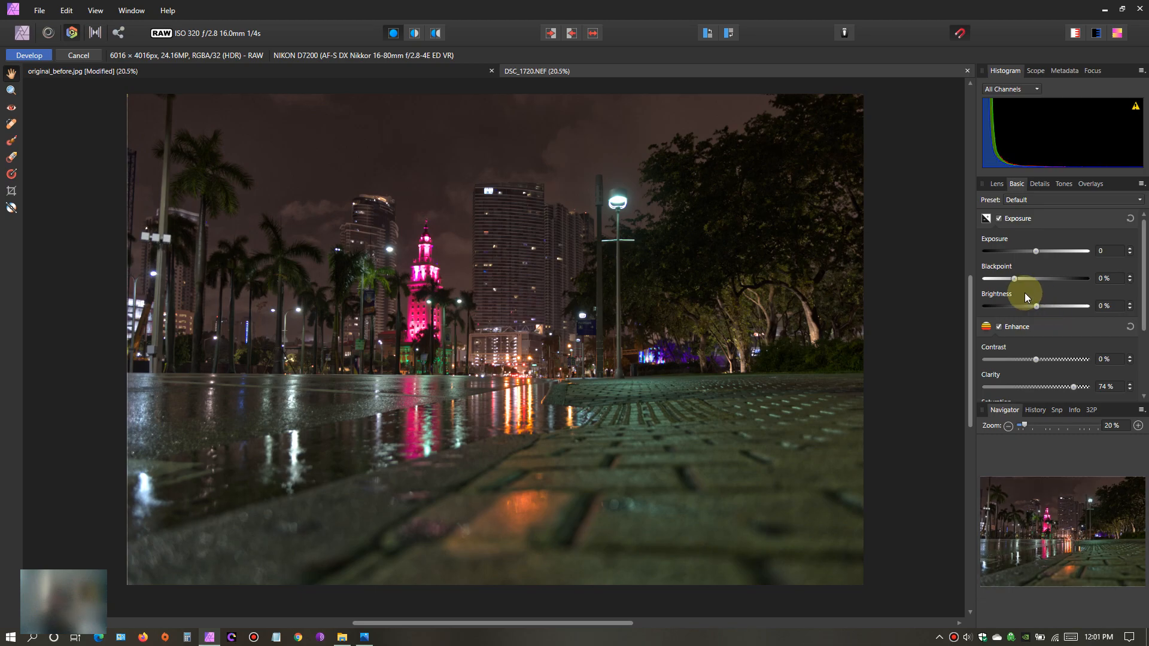
# - Try a blackpoint of 8%, and an exposure of -0.118 with a blackpoint of 7%, resetting the exposure adjustments after each attempt
pyautogui.moveTo(1014, 280); pyautogui.dragTo(1039, 300)
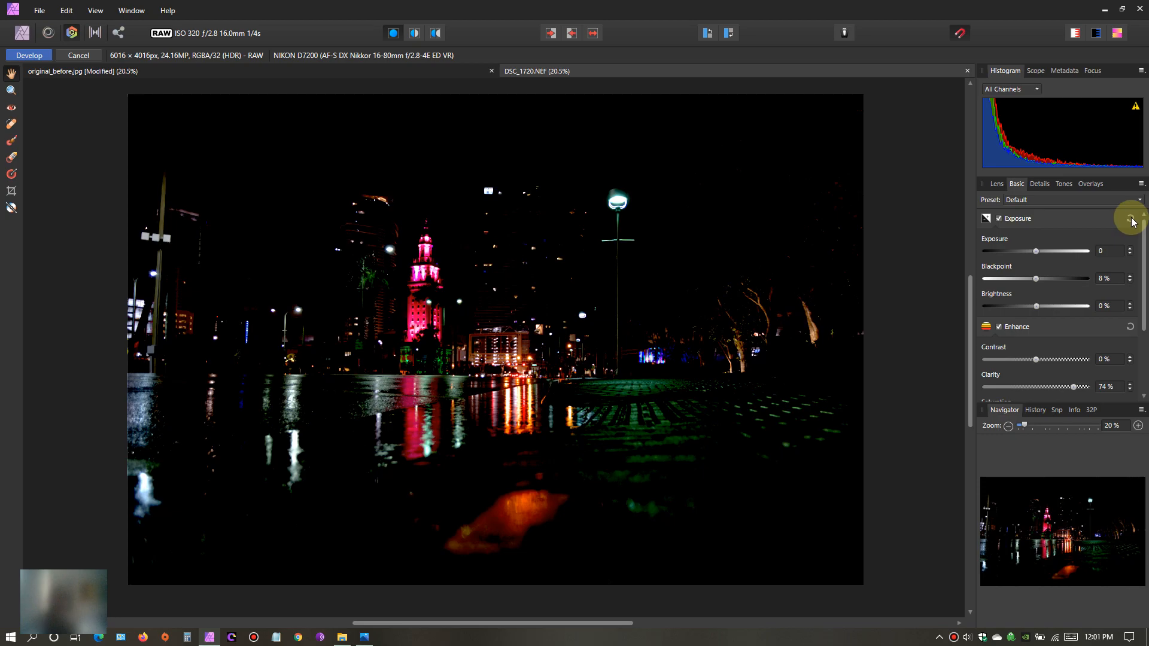
pyautogui.click(1131, 219)
pyautogui.moveTo(1038, 254); pyautogui.dragTo(1037, 302)
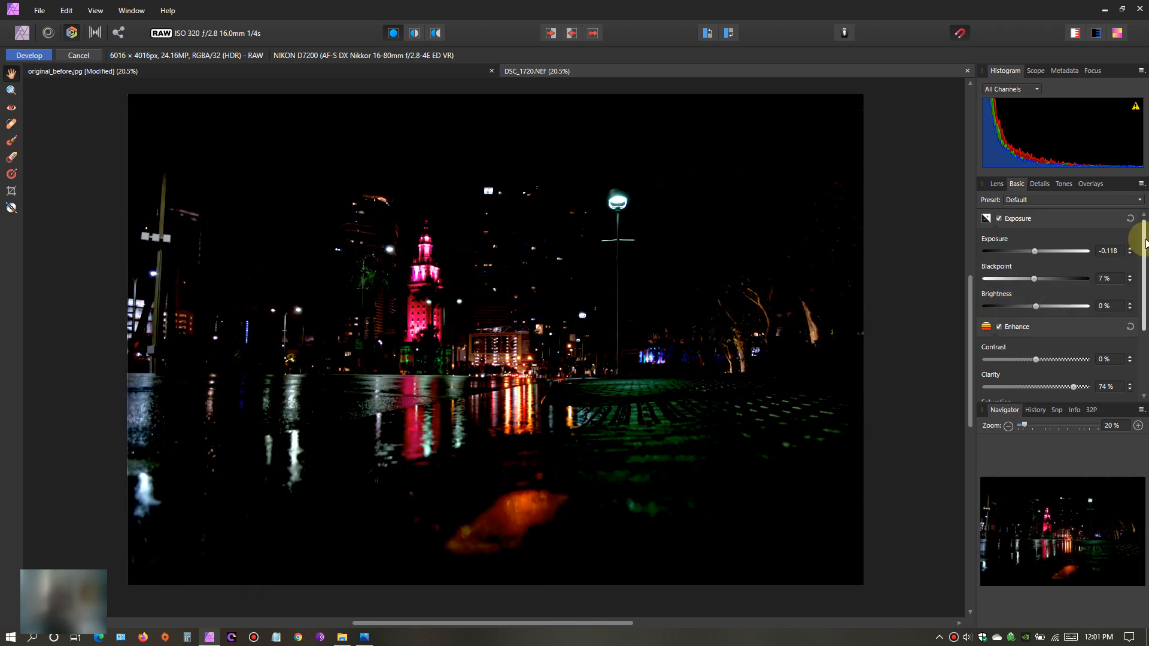
pyautogui.click(1130, 221)
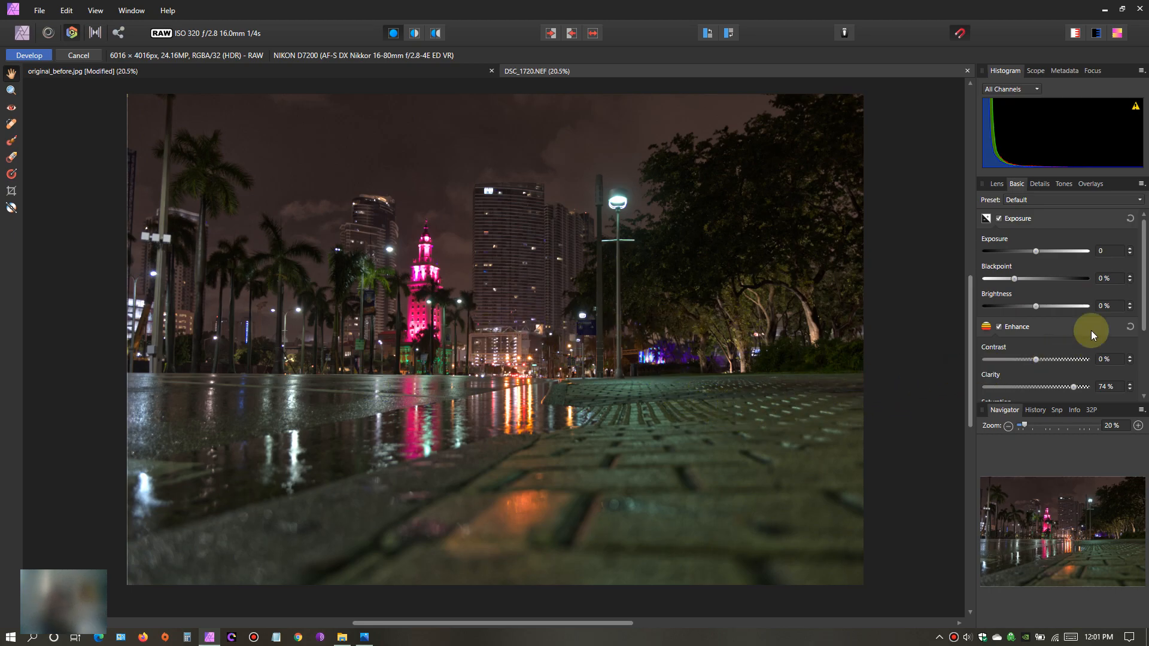
# - Try a brightness of 1%, reset the exposure adjustments, and set the brightness to 25%
pyautogui.moveTo(1034, 303)
pyautogui.mouseDown()
pyautogui.moveTo(1087, 307)
pyautogui.moveTo(928, 314)
pyautogui.moveTo(1087, 317)
pyautogui.moveTo(1045, 316)
pyautogui.mouseUp()
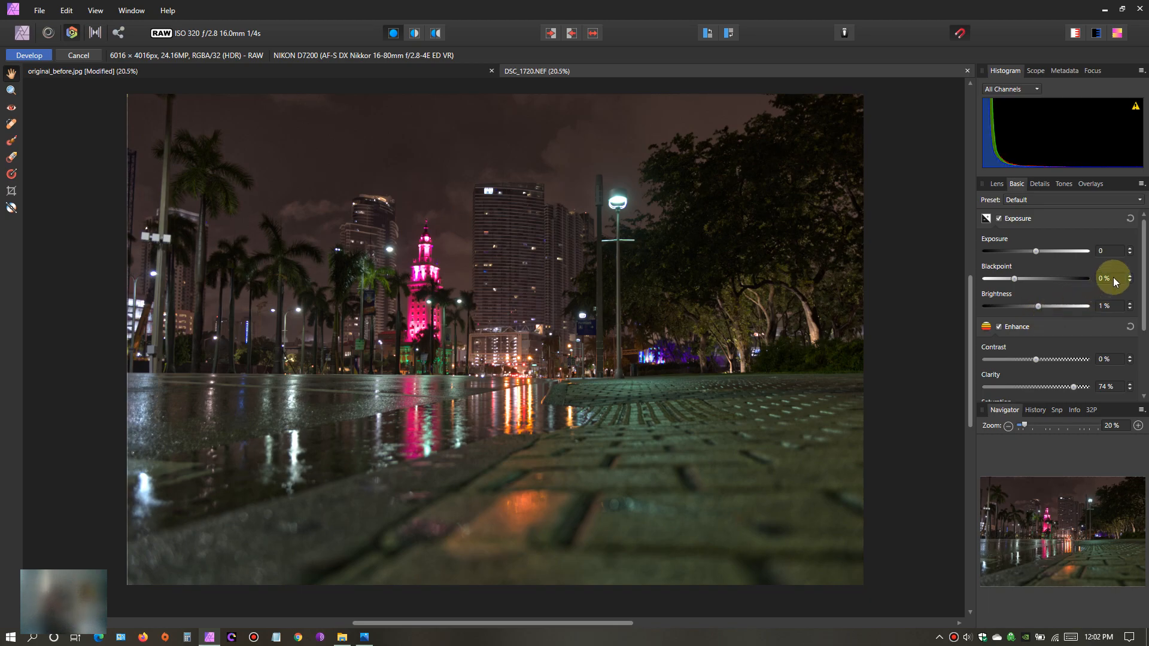
pyautogui.click(1130, 219)
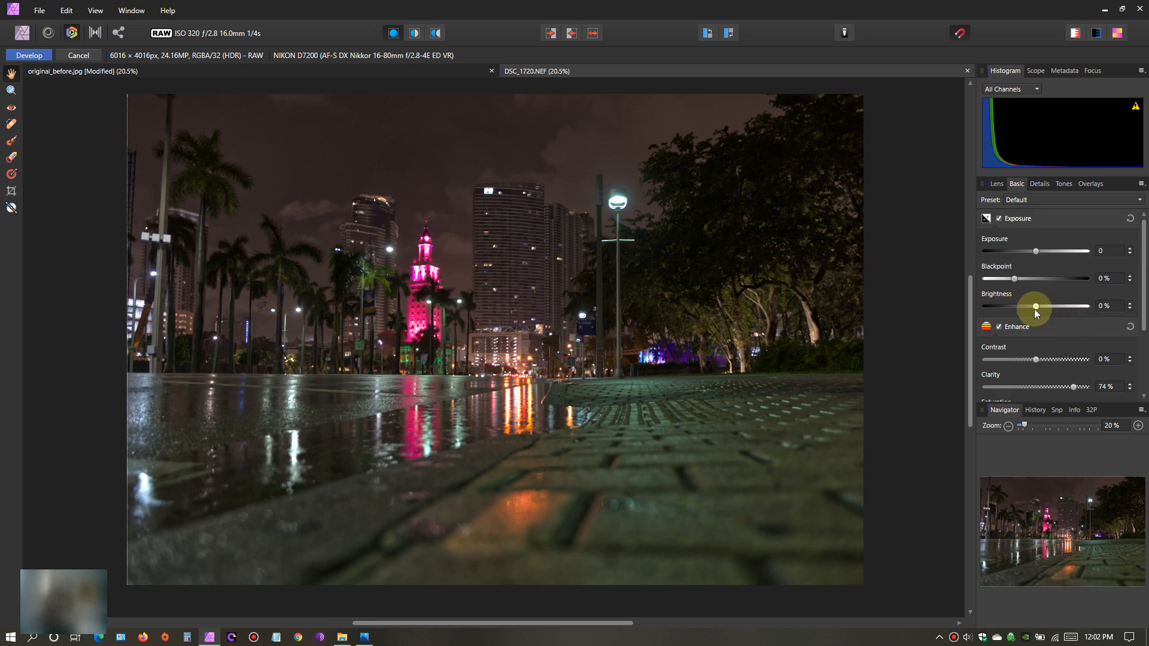
pyautogui.moveTo(1035, 305); pyautogui.dragTo(1109, 308)
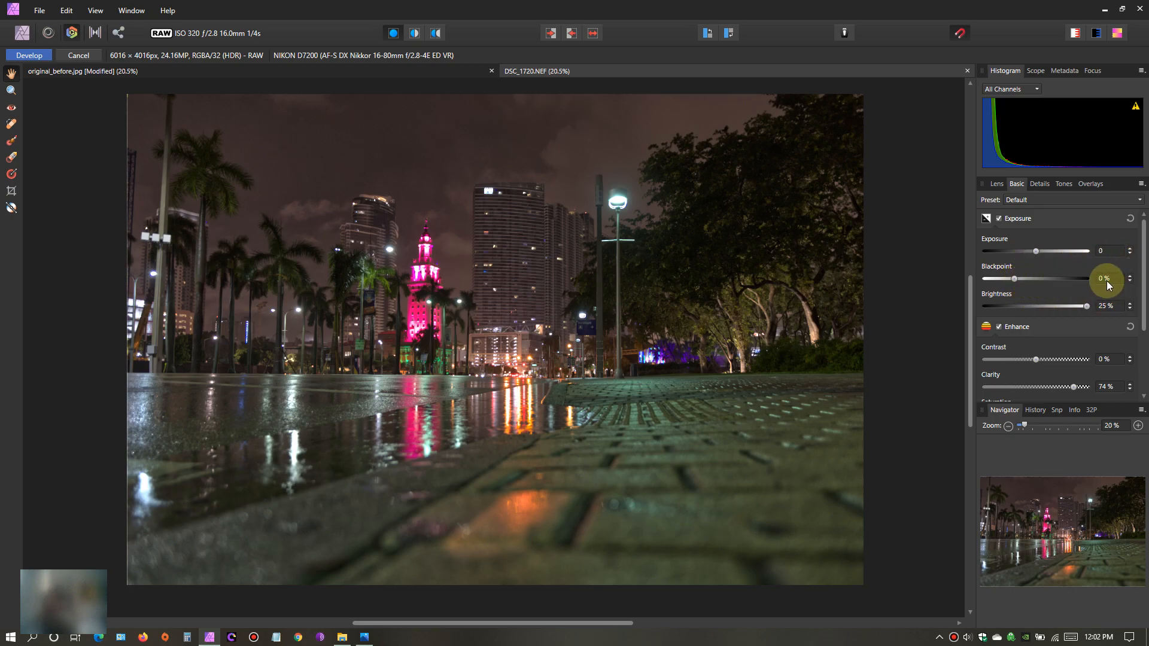
# - Enable the white balance adjustment and set its temperature to 4308 K and its tint to 20%
pyautogui.moveTo(1144, 317); pyautogui.dragTo(1137, 346)
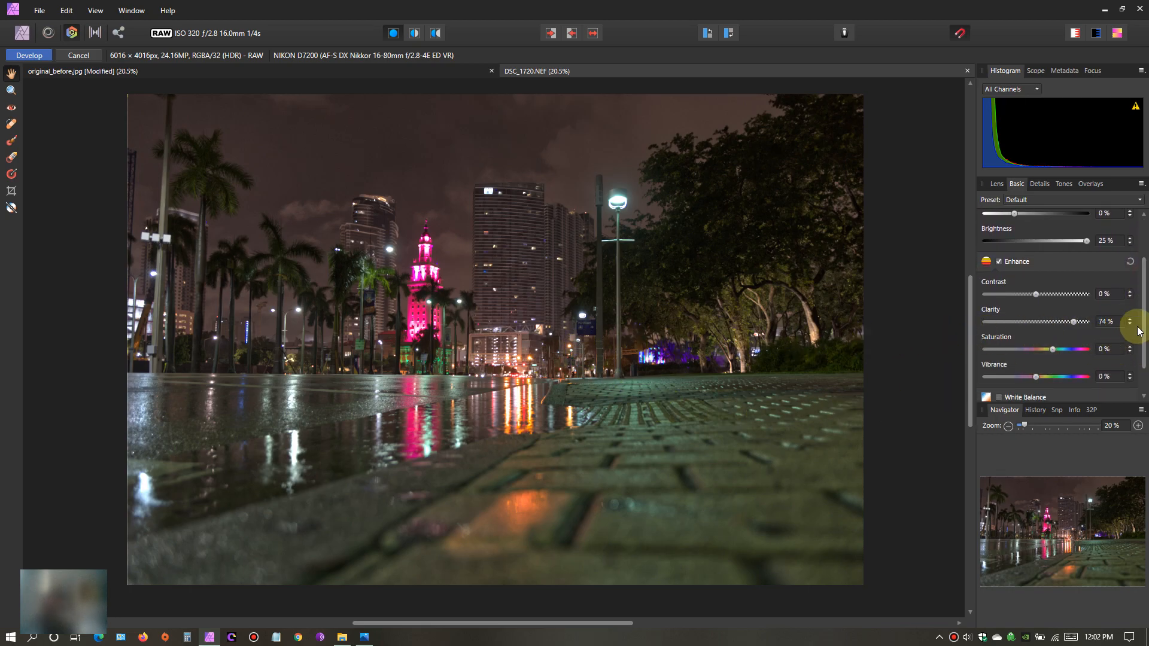
pyautogui.moveTo(1145, 308); pyautogui.dragTo(1145, 331)
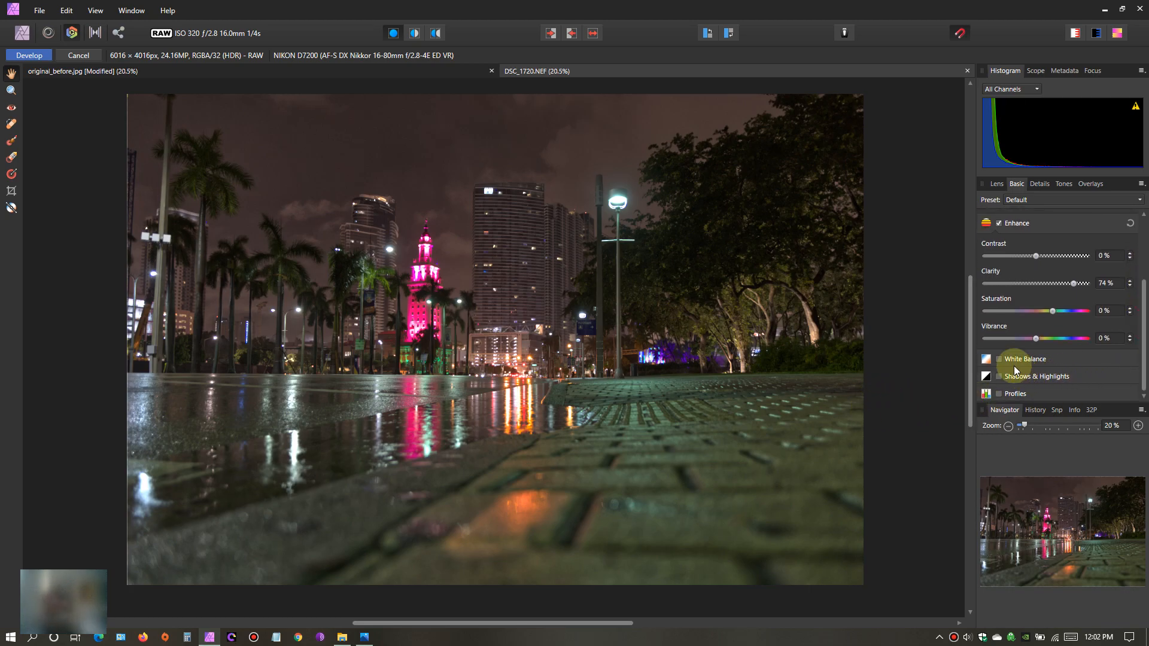
pyautogui.click(999, 359)
pyautogui.moveTo(1144, 308); pyautogui.dragTo(1144, 368)
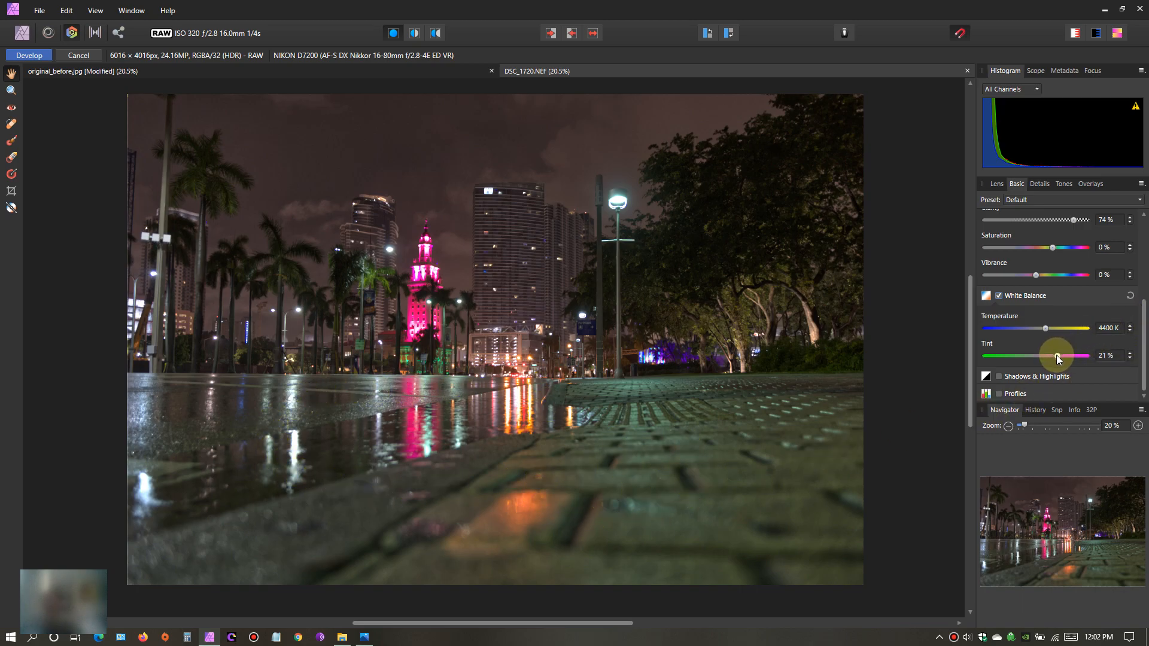
pyautogui.moveTo(1046, 328); pyautogui.dragTo(1045, 329)
pyautogui.moveTo(1087, 356); pyautogui.dragTo(1049, 371)
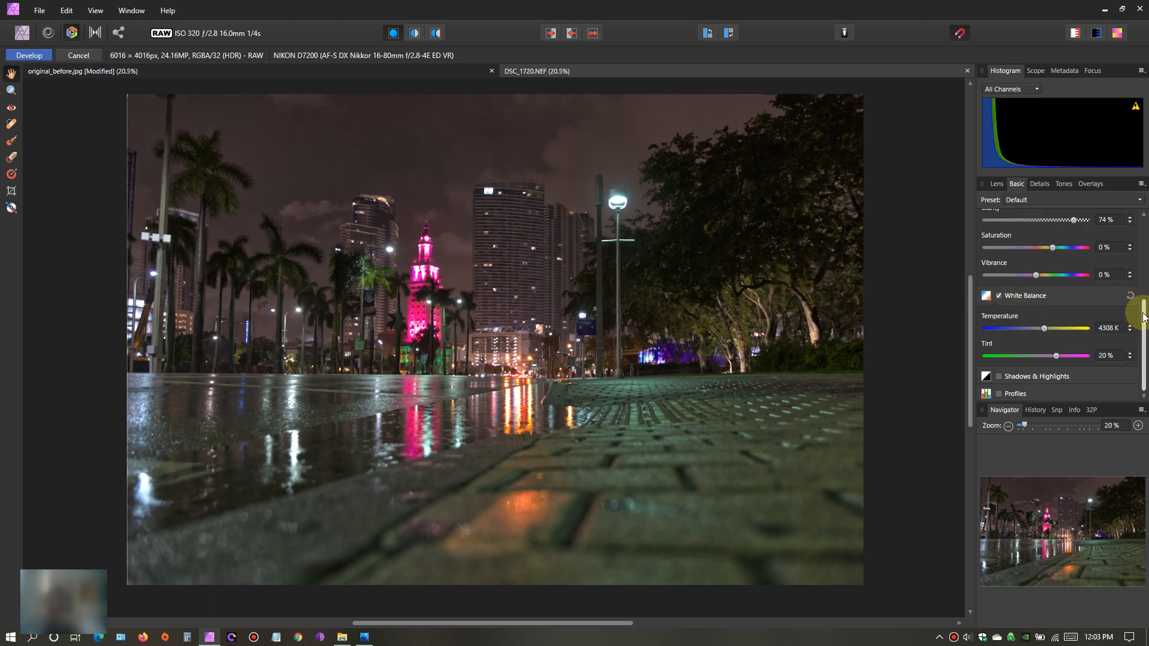
pyautogui.moveTo(1143, 329); pyautogui.dragTo(1141, 366)
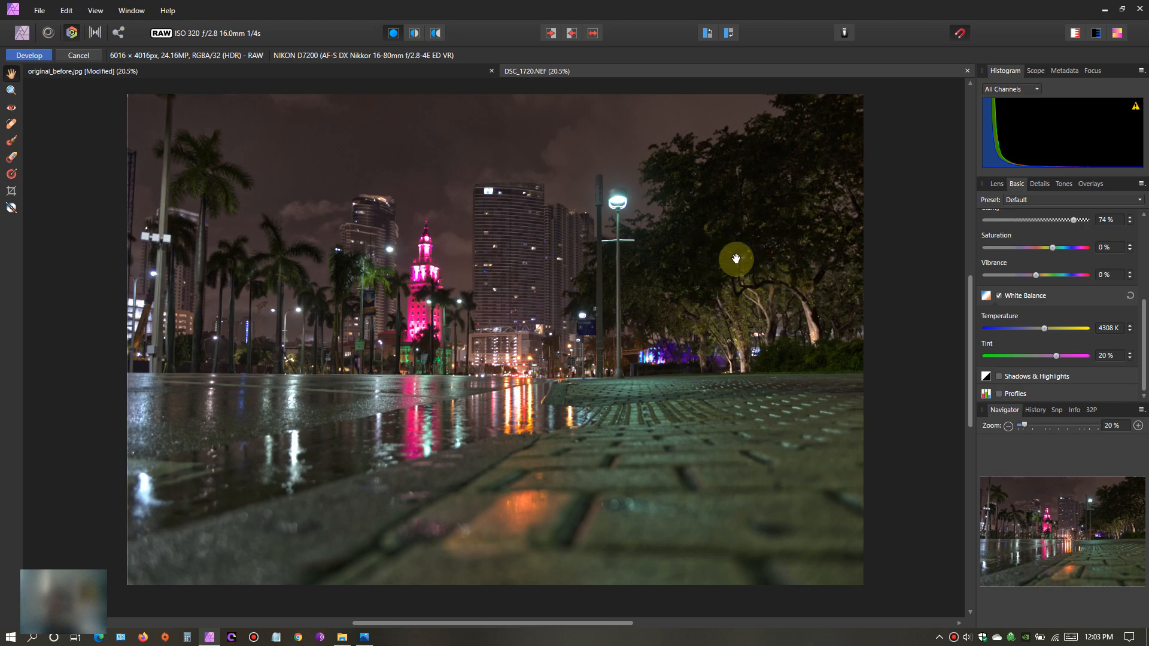
# - Enable Detail Refinement for the photo with a radius of 49% and an amount of 30%
pyautogui.click(1045, 186)
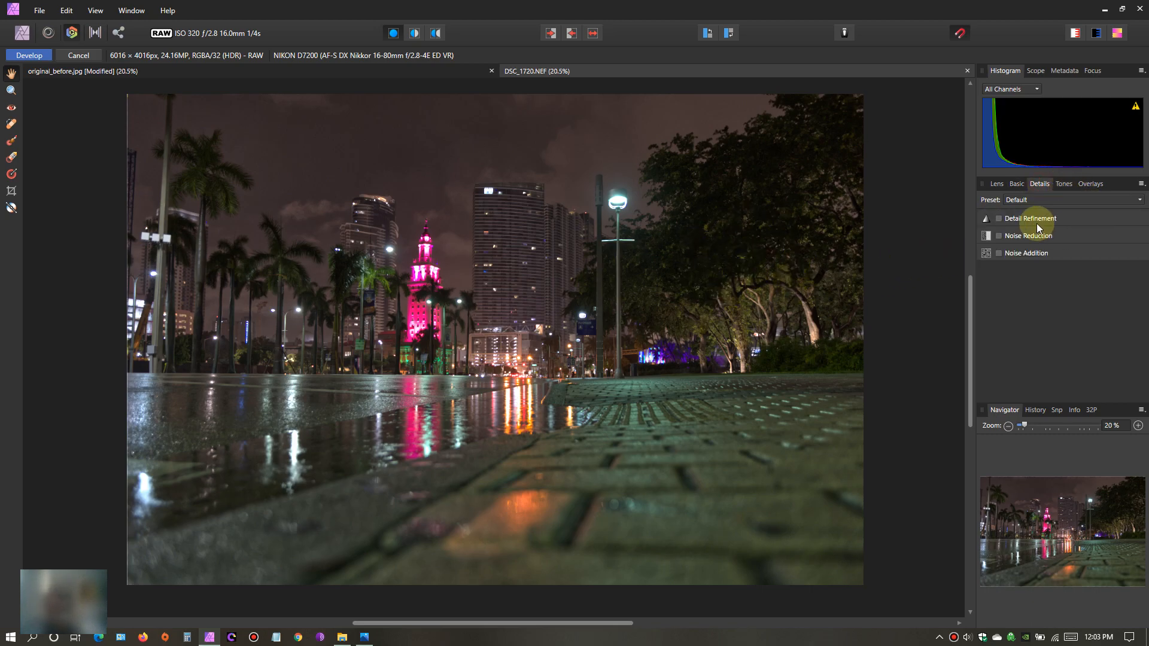
pyautogui.click(999, 219)
pyautogui.click(1041, 252)
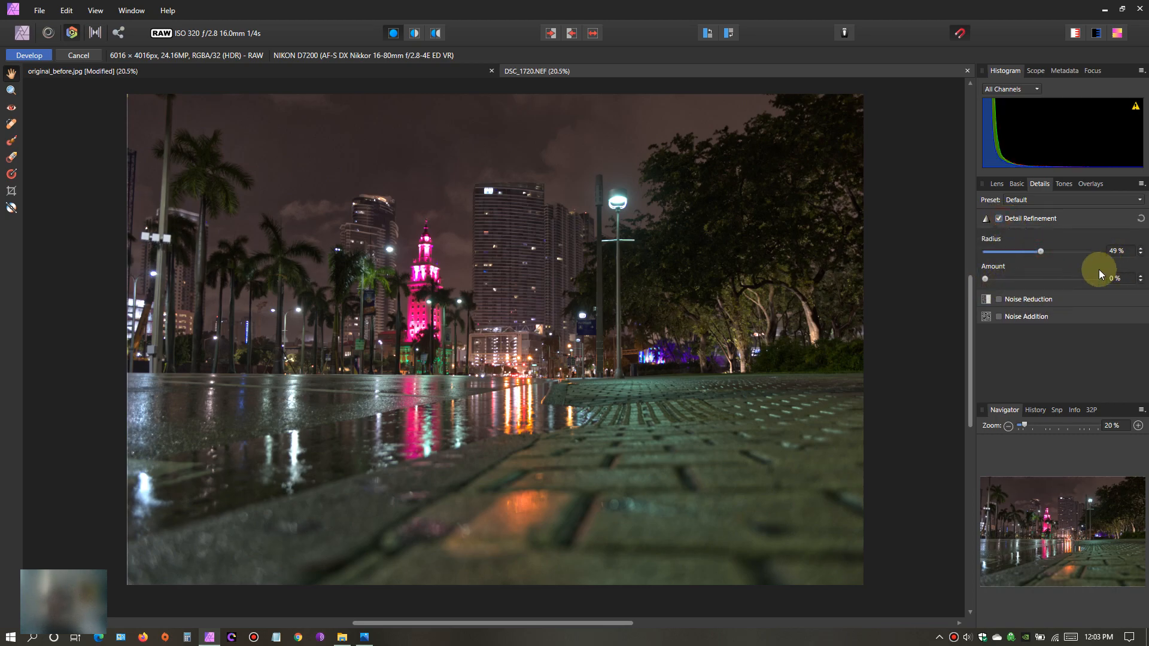
pyautogui.click(1019, 279)
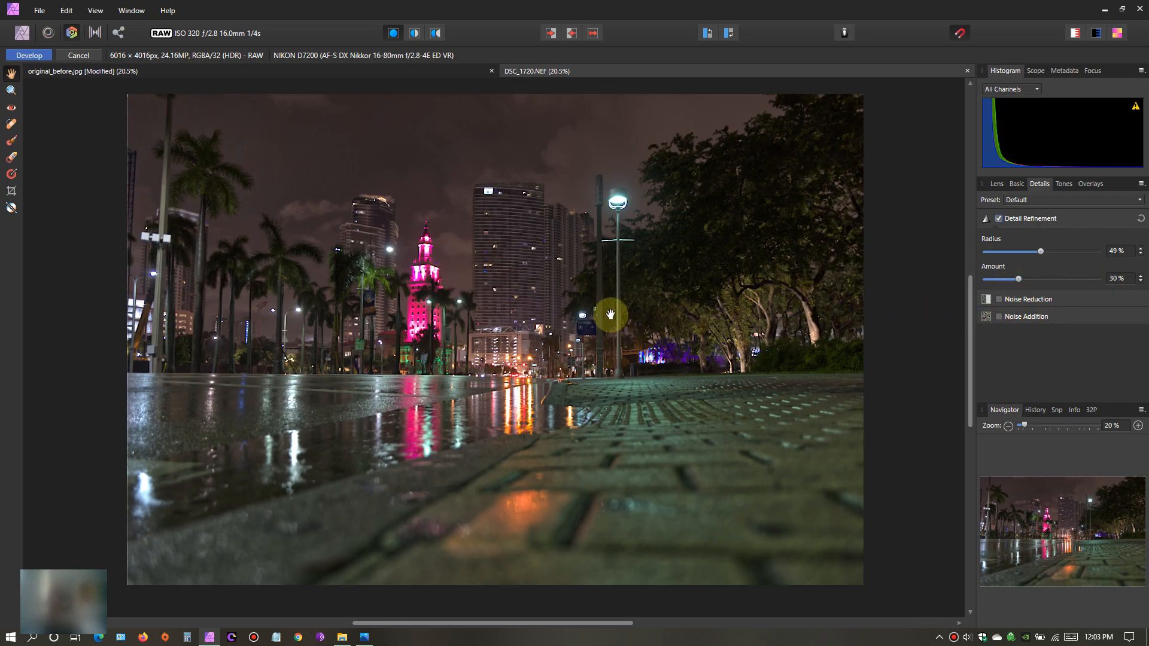
# - Examine the park trees, high-rises and pink tower up close for the effect of the detail refinement, and return to the whole photo
pyautogui.scroll(4, 609, 315)
pyautogui.moveTo(768, 291); pyautogui.dragTo(377, 329)
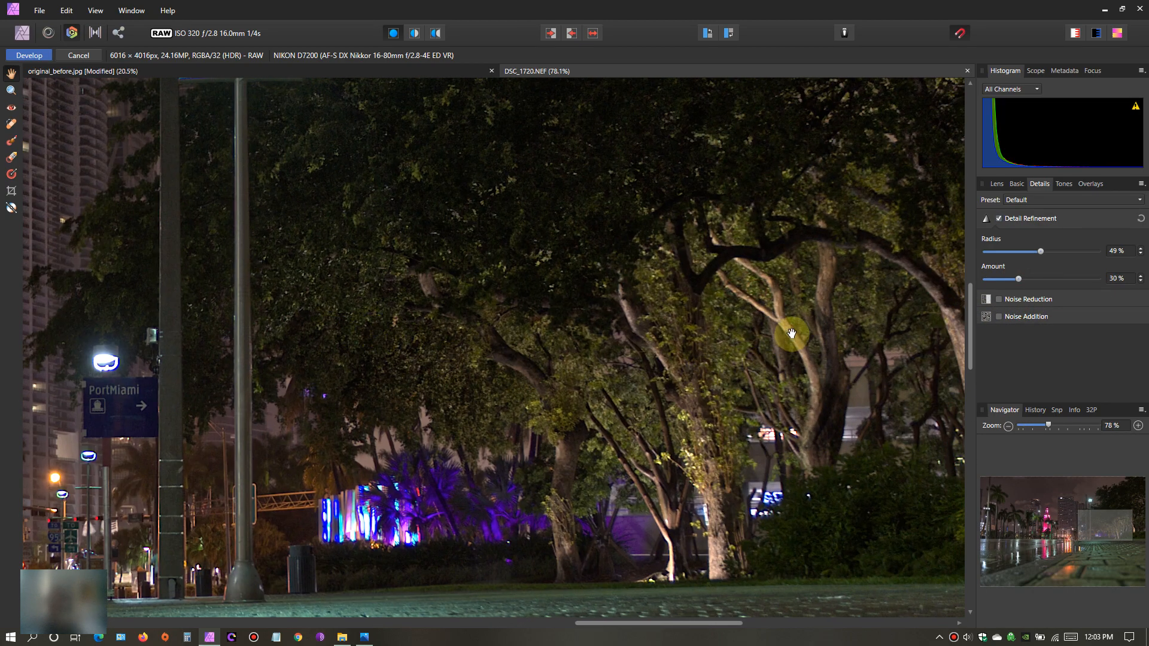
pyautogui.moveTo(778, 359); pyautogui.dragTo(581, 355)
pyautogui.moveTo(514, 268); pyautogui.dragTo(746, 494)
pyautogui.moveTo(695, 198); pyautogui.dragTo(659, 377)
pyautogui.moveTo(293, 491); pyautogui.dragTo(662, 377)
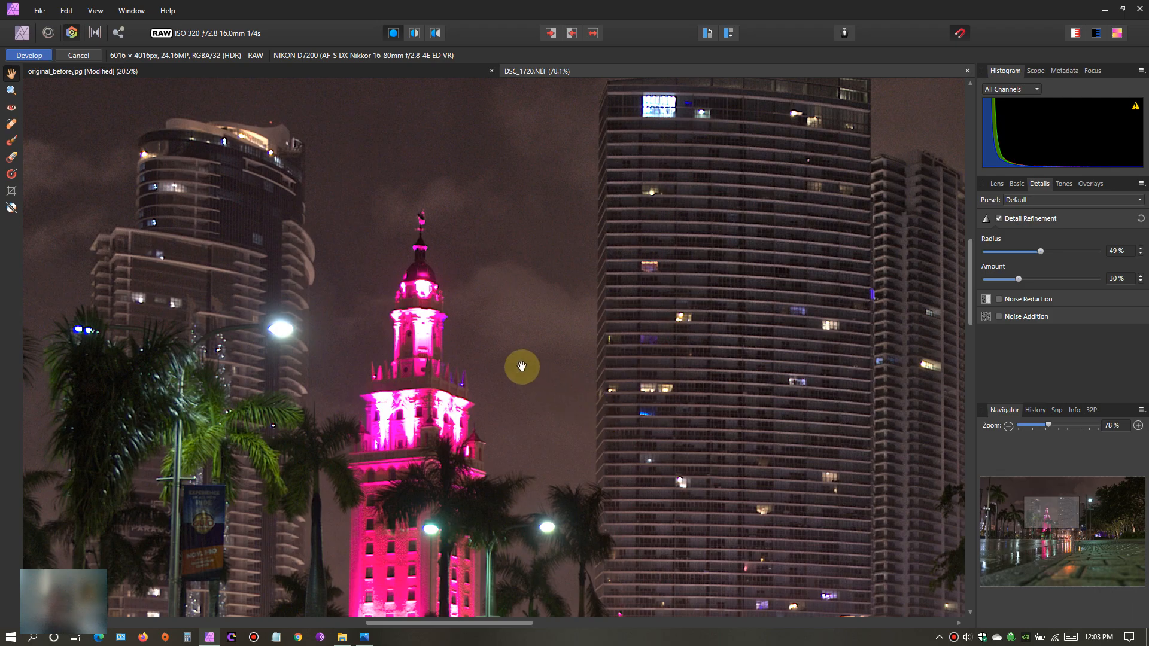
pyautogui.moveTo(523, 367); pyautogui.dragTo(553, 254)
pyautogui.scroll(-10, 584, 386)
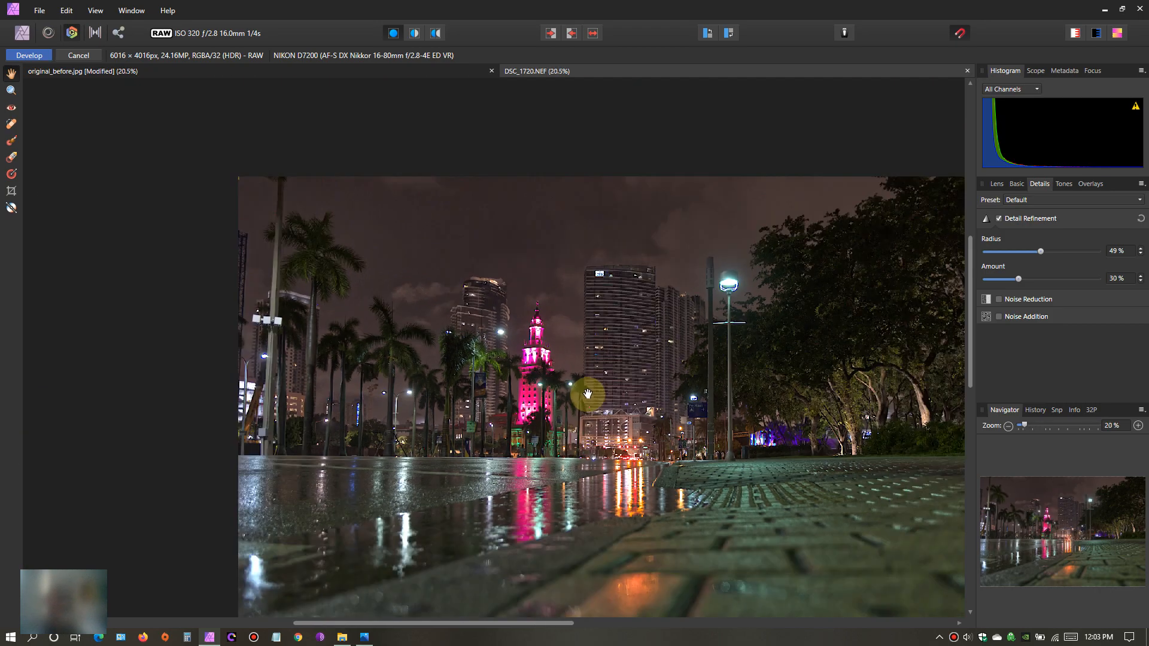
pyautogui.moveTo(621, 398); pyautogui.dragTo(551, 338)
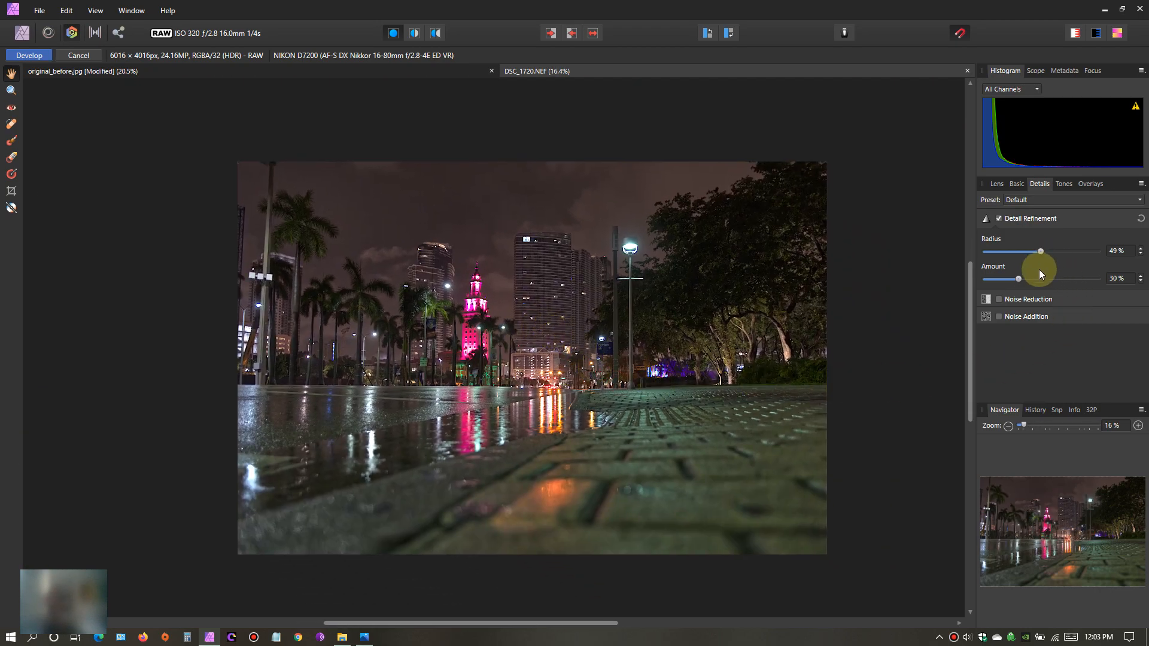
# - Set the detail refinement radius to 40% and its amount to 20%
pyautogui.moveTo(1040, 252); pyautogui.dragTo(1034, 252)
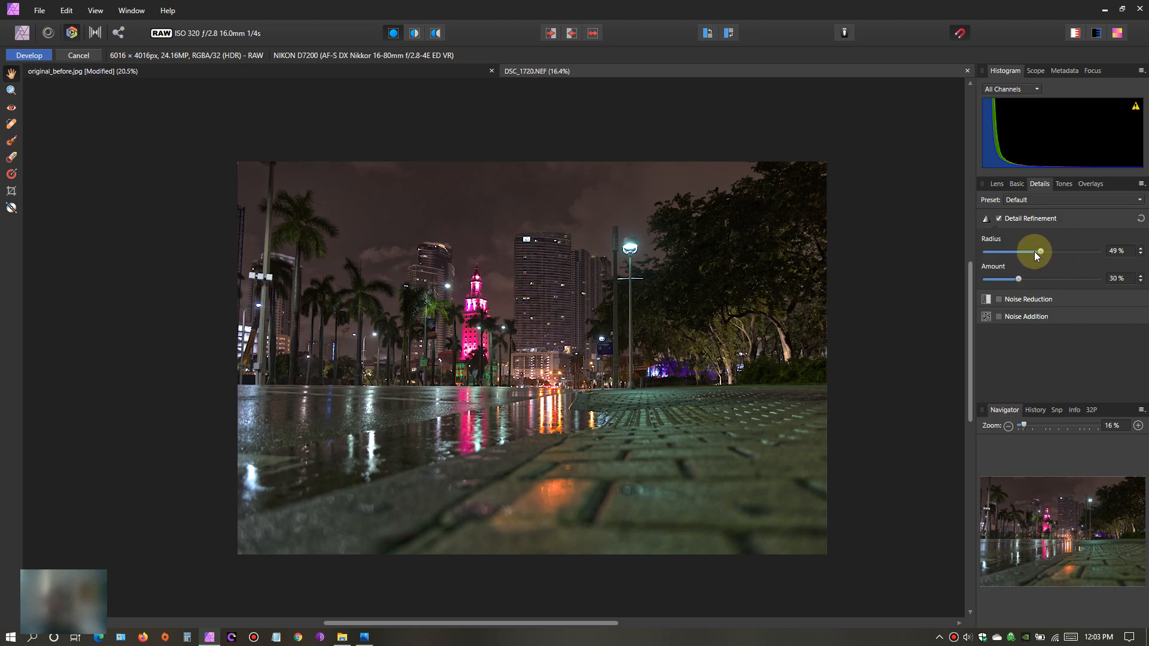
pyautogui.click(1142, 256)
pyautogui.moveTo(1013, 278); pyautogui.dragTo(1012, 278)
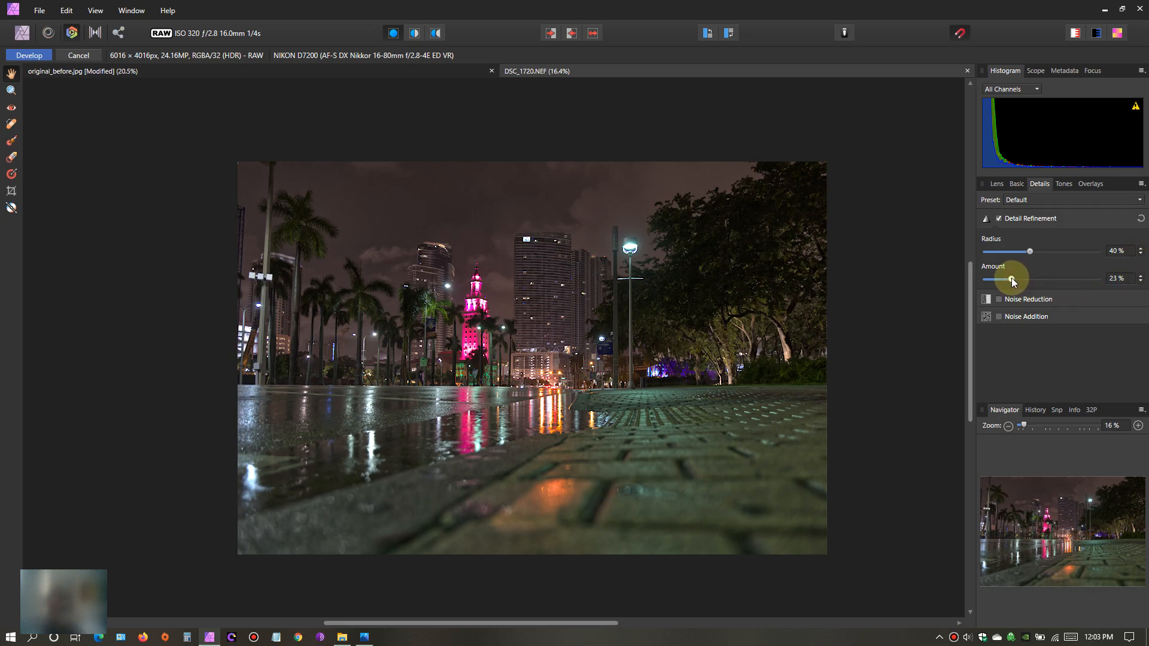
pyautogui.click(1142, 283)
# - Enable Noise Reduction for the photo with luminance and colors both set to 10%
pyautogui.scroll(1, 432, 399)
pyautogui.scroll(2, 538, 389)
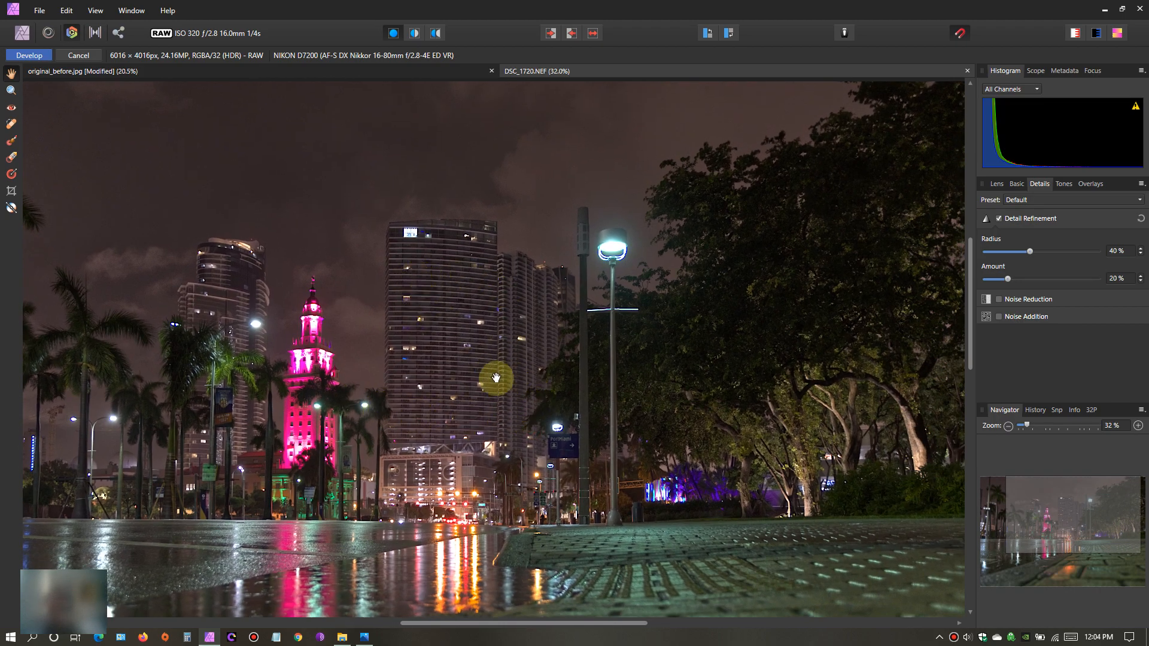
pyautogui.moveTo(583, 409); pyautogui.dragTo(636, 369)
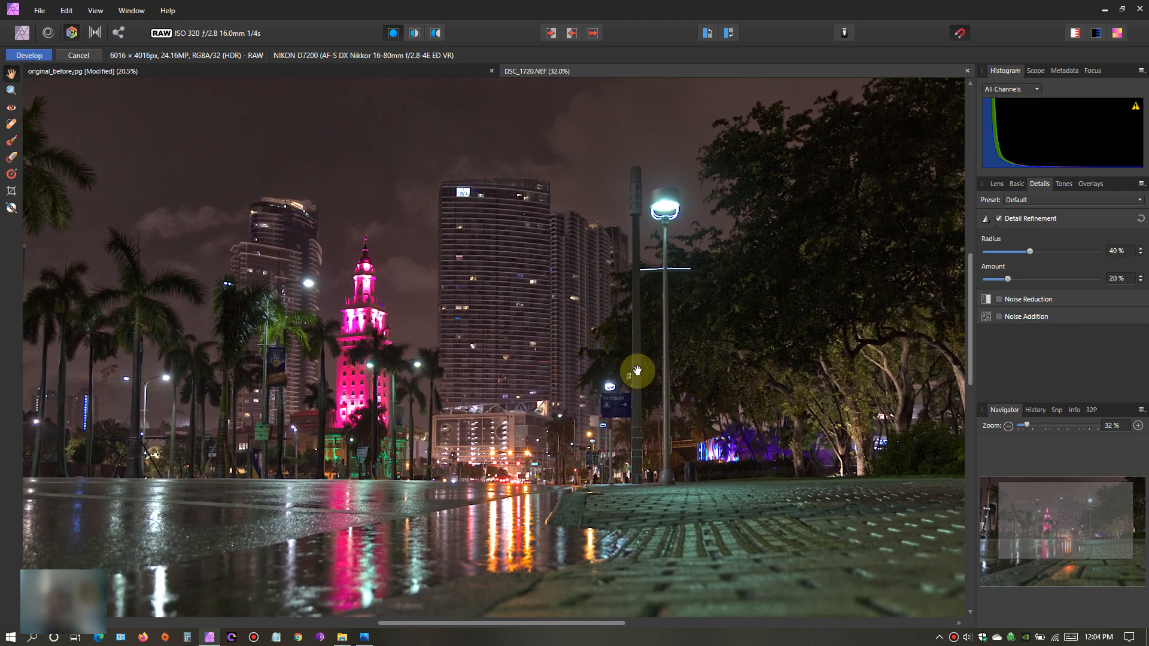
pyautogui.click(1000, 299)
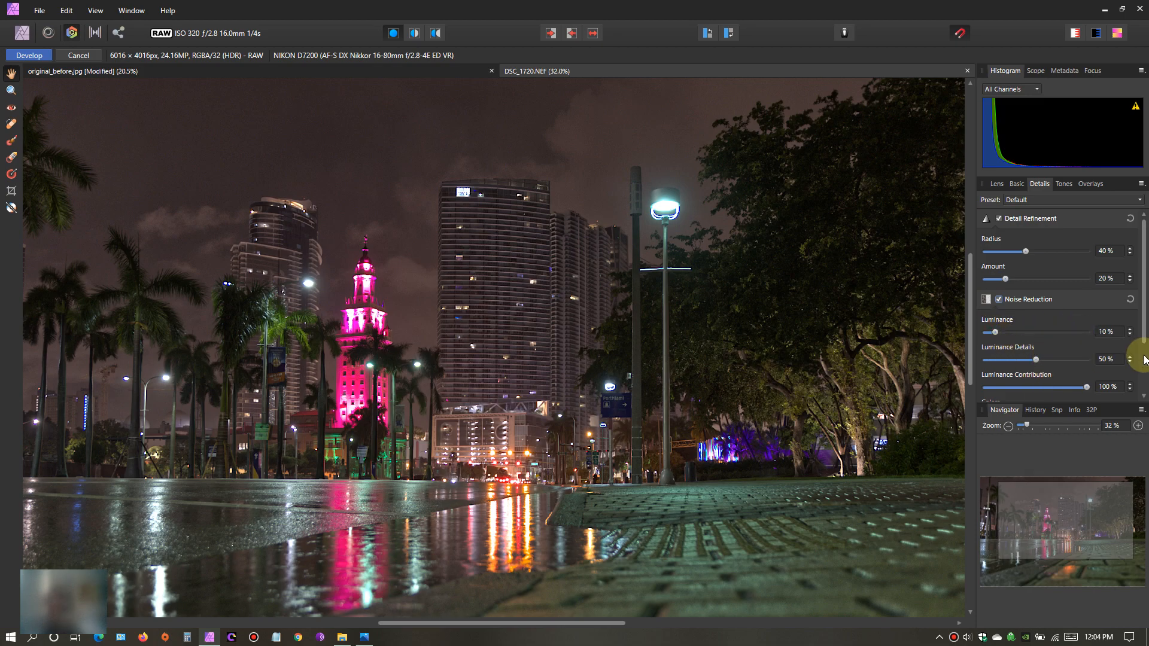
pyautogui.moveTo(1143, 326); pyautogui.dragTo(1144, 368)
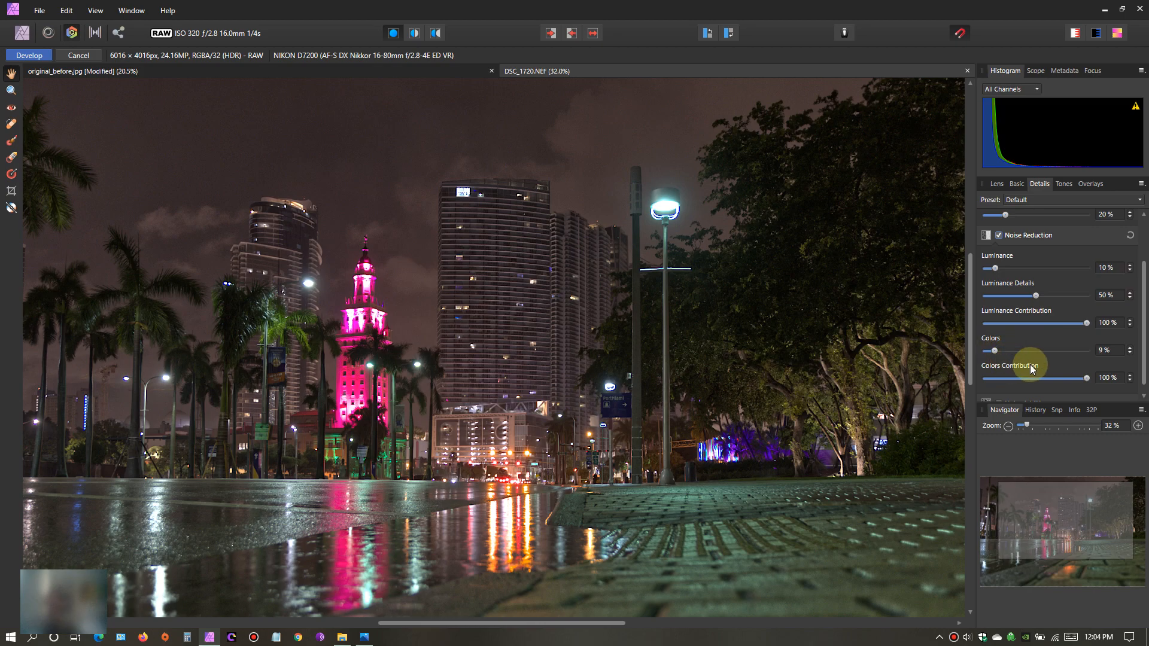
pyautogui.click(1131, 348)
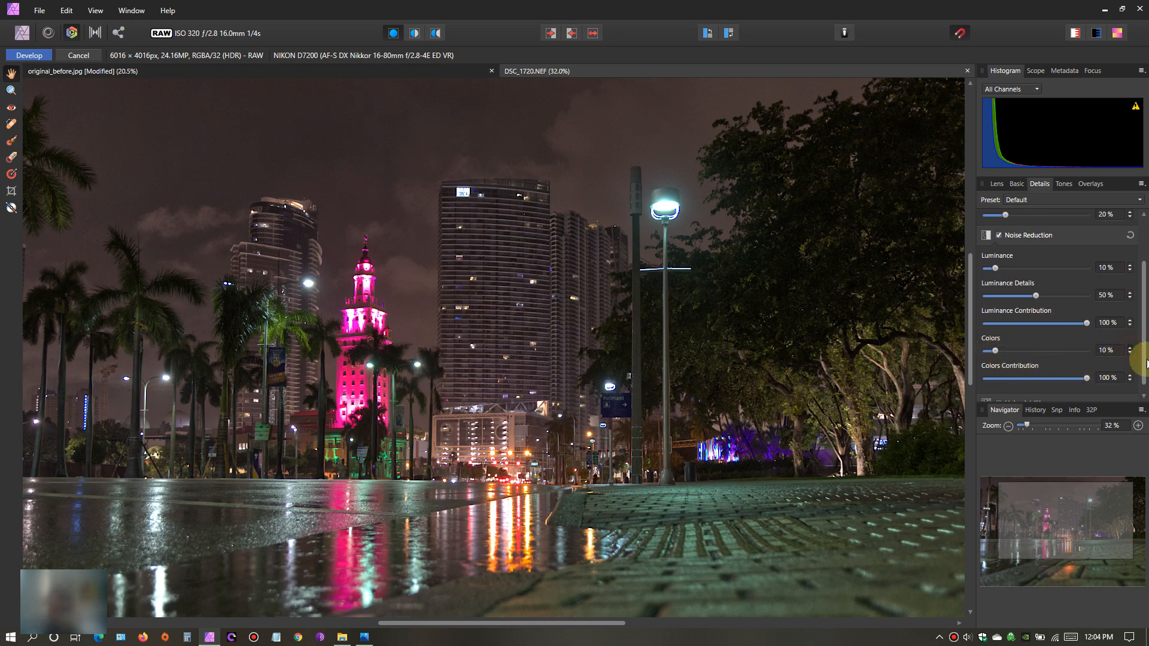
pyautogui.moveTo(1143, 336); pyautogui.dragTo(1143, 294)
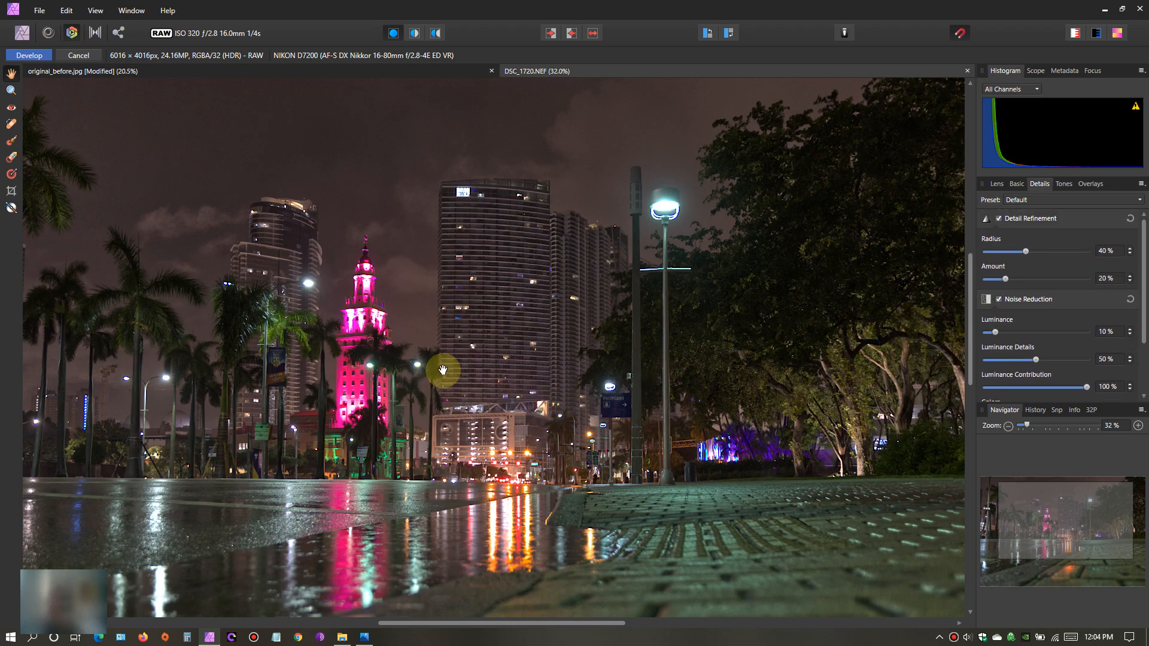
# - Examine the pink tower, high-rise facades, street lights and trees up close for the effect of the noise reduction
pyautogui.scroll(5, 443, 370)
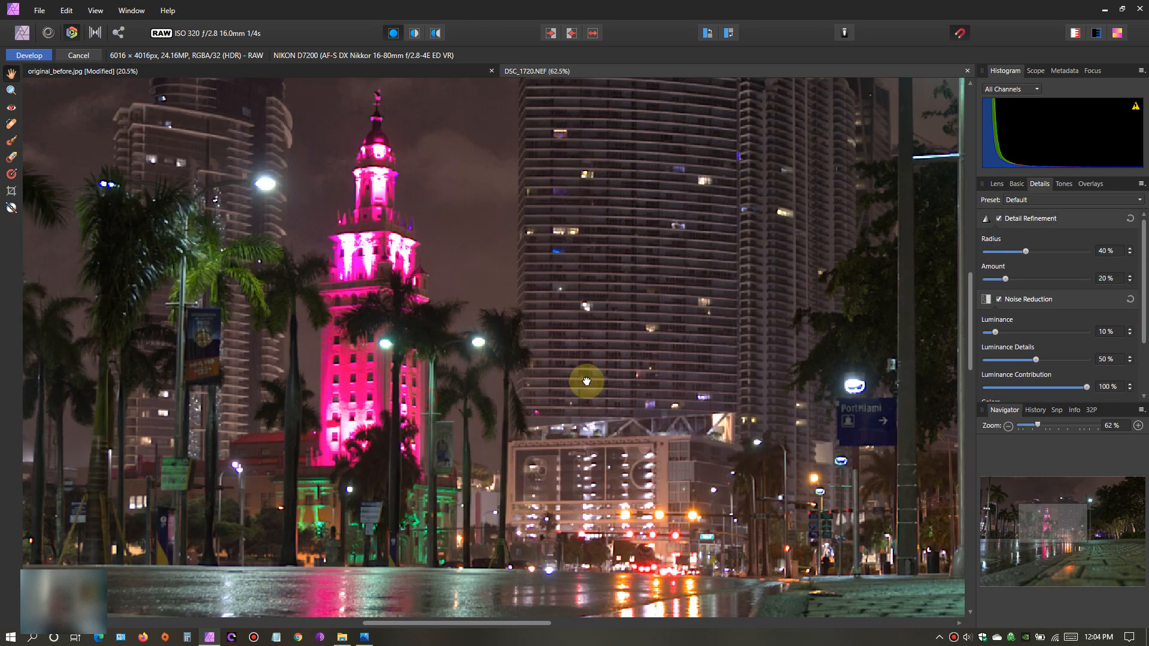
pyautogui.moveTo(587, 381); pyautogui.dragTo(679, 385)
pyautogui.moveTo(518, 302); pyautogui.dragTo(613, 435)
pyautogui.moveTo(563, 220); pyautogui.dragTo(549, 405)
pyautogui.moveTo(696, 294); pyautogui.dragTo(566, 407)
pyautogui.moveTo(738, 326); pyautogui.dragTo(480, 311)
pyautogui.moveTo(571, 345); pyautogui.dragTo(422, 334)
pyautogui.moveTo(547, 401); pyautogui.dragTo(479, 289)
pyautogui.moveTo(524, 397); pyautogui.dragTo(704, 95)
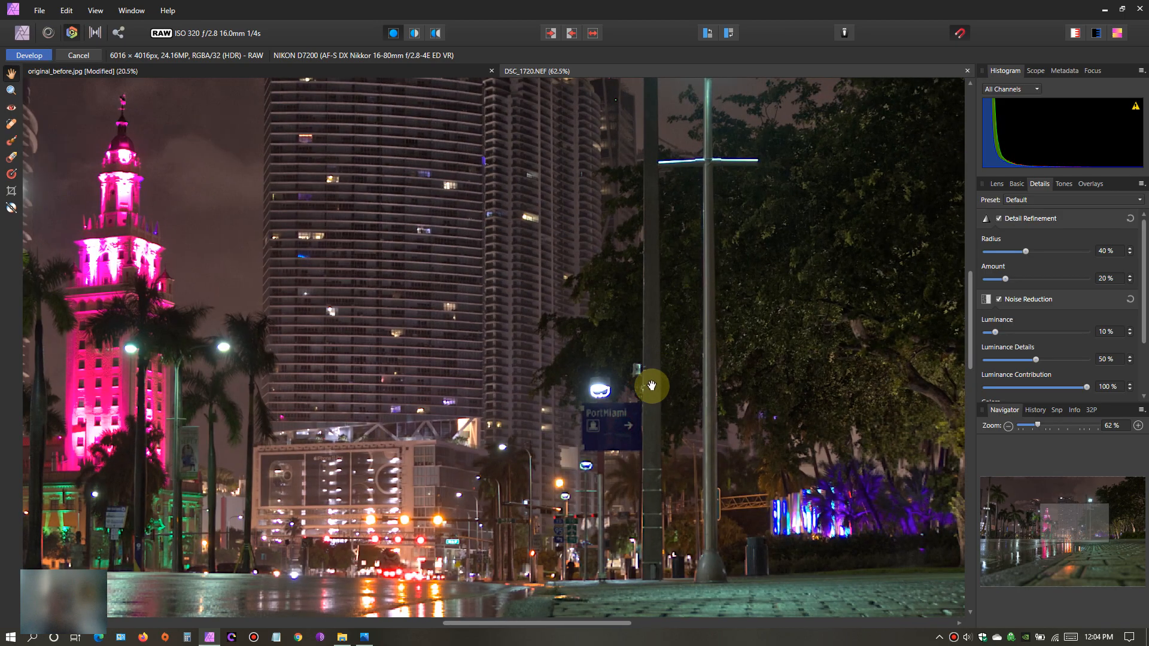
# - Examine the cloudy sky above the skyline for remaining noise and return to a wider view
pyautogui.hotkey('ctrl', '0')
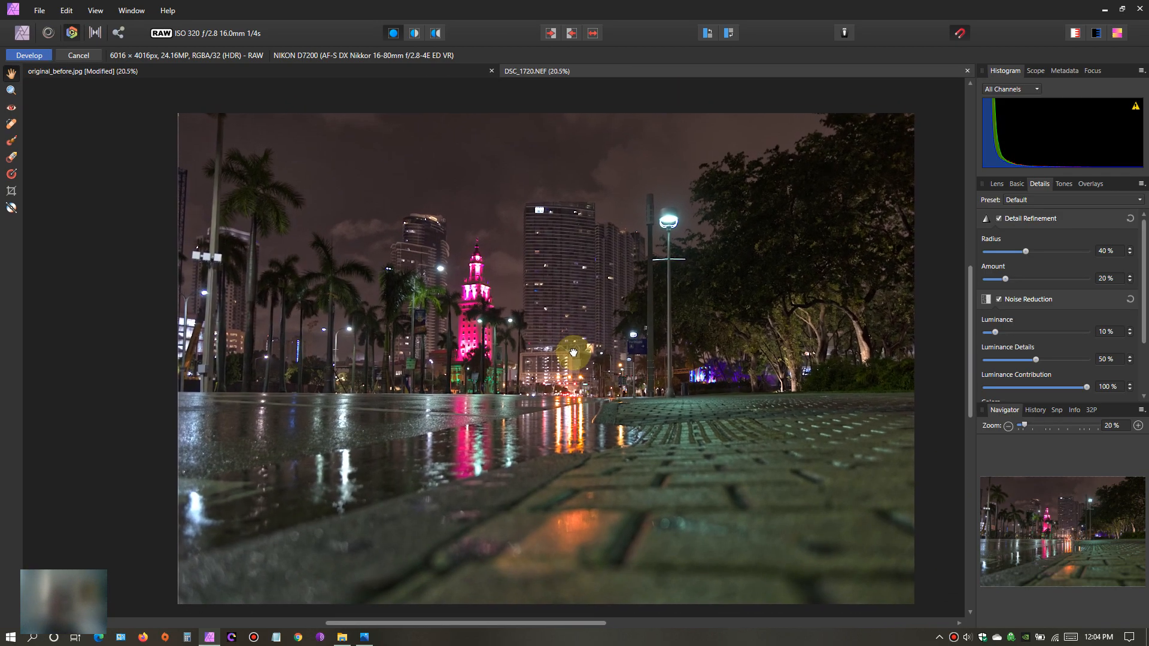
pyautogui.moveTo(574, 353); pyautogui.dragTo(652, 467)
pyautogui.scroll(4, 528, 370)
pyautogui.moveTo(519, 318); pyautogui.dragTo(590, 446)
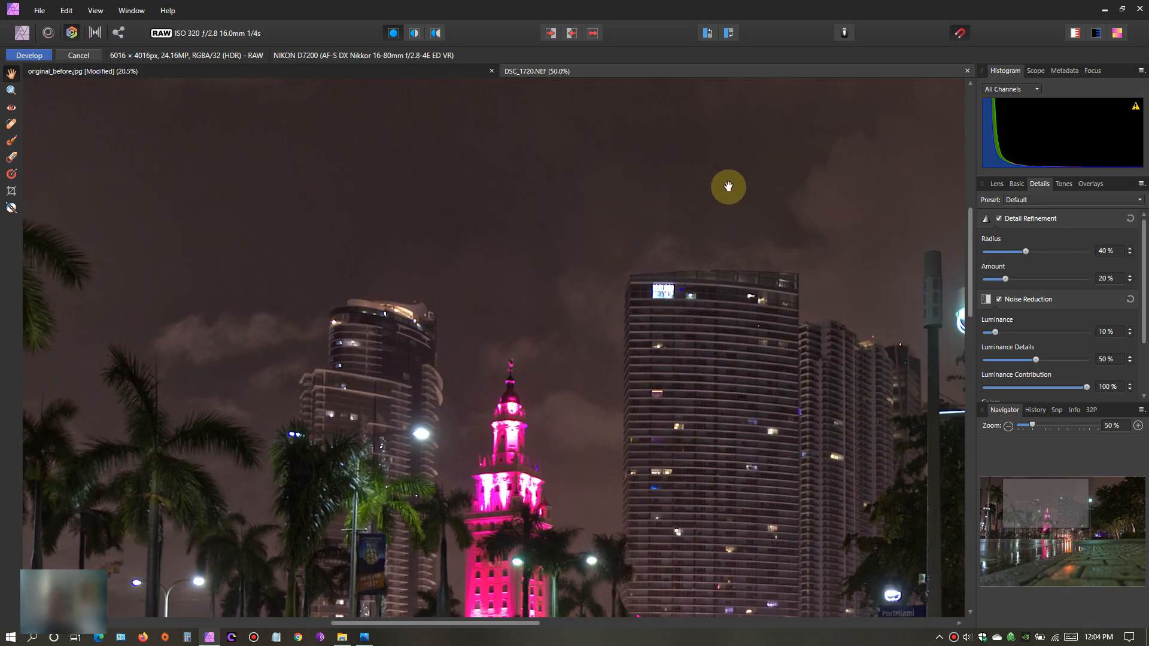
pyautogui.moveTo(728, 185); pyautogui.dragTo(537, 249)
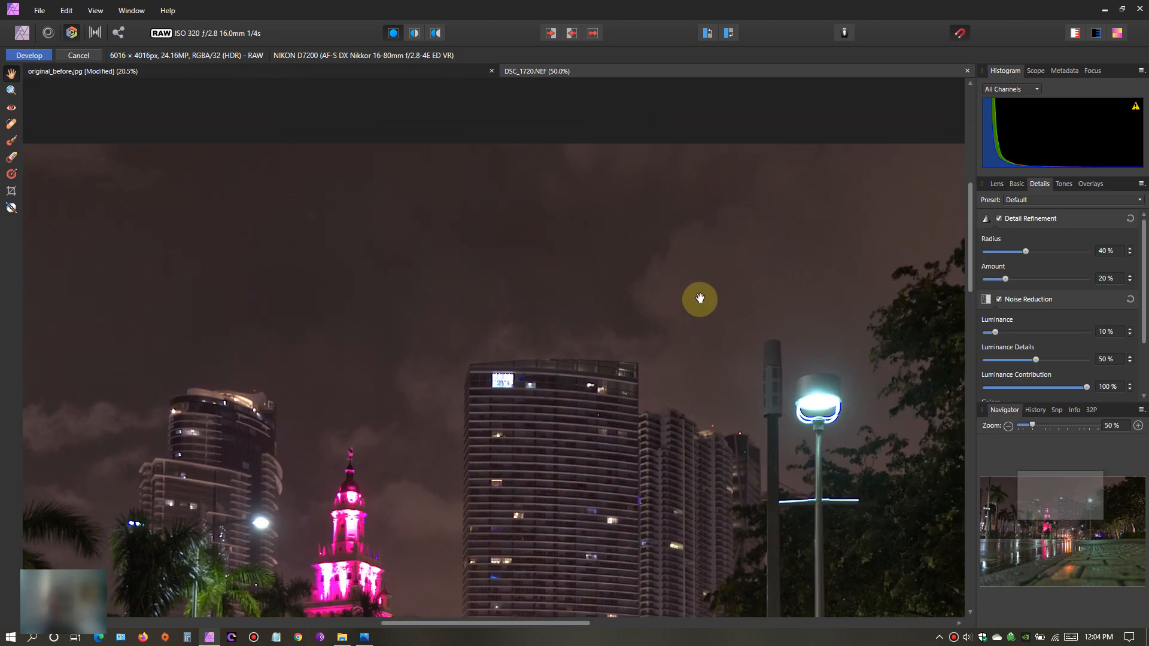
pyautogui.moveTo(403, 383); pyautogui.dragTo(422, 263)
pyautogui.scroll(-5, 296, 348)
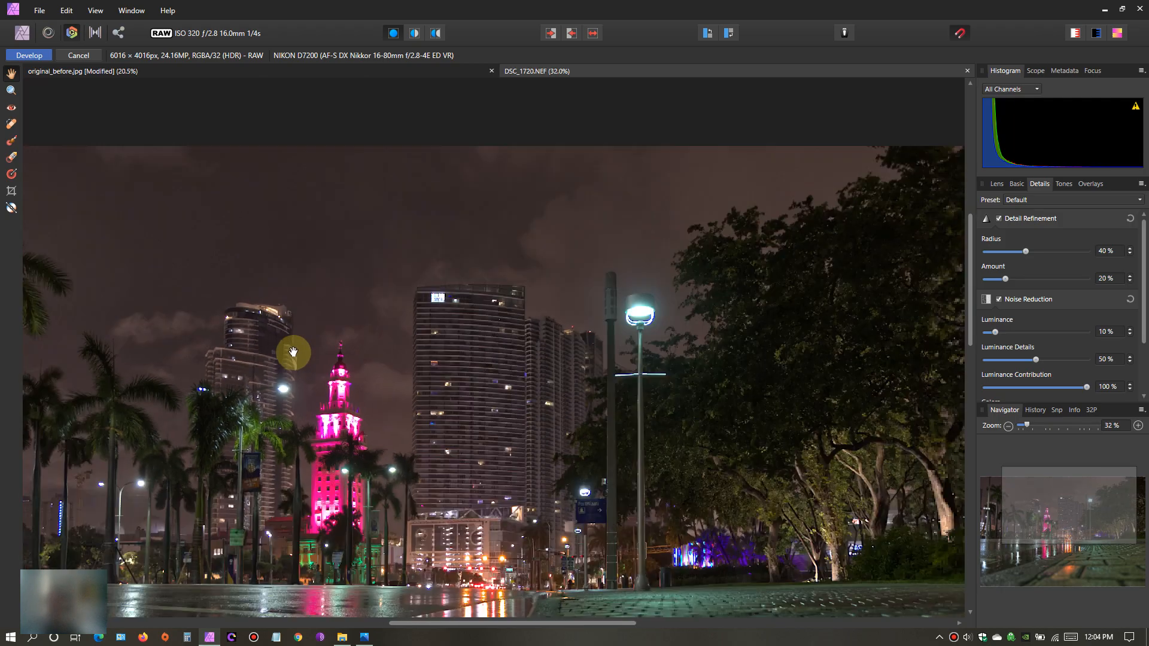
# - Develop the raw night photo DSC_1720 with the current settings
pyautogui.scroll(1, 298, 348)
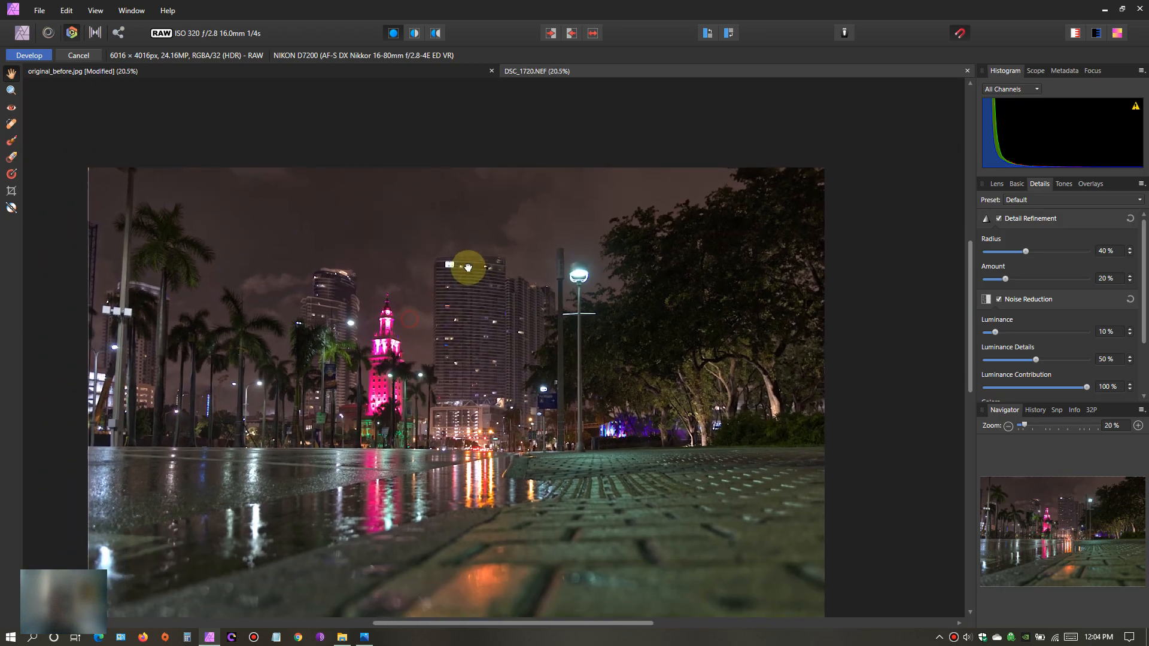
pyautogui.moveTo(492, 319)
pyautogui.mouseDown()
pyautogui.moveTo(486, 289)
pyautogui.moveTo(517, 312)
pyautogui.moveTo(502, 316)
pyautogui.mouseUp()
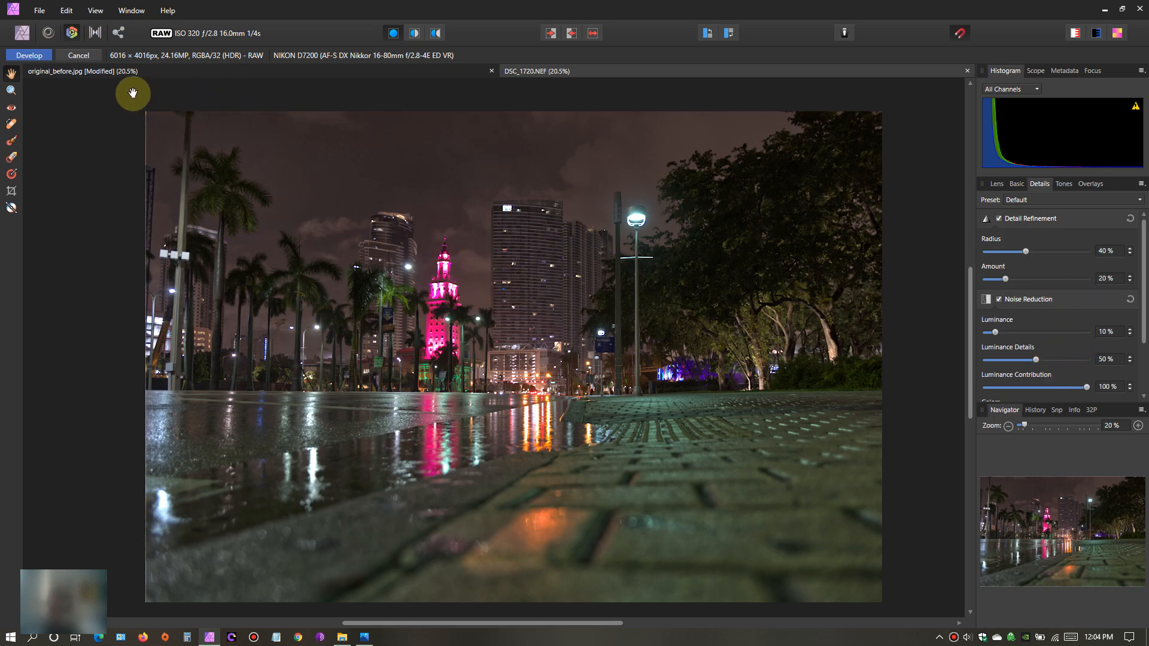
pyautogui.click(27, 56)
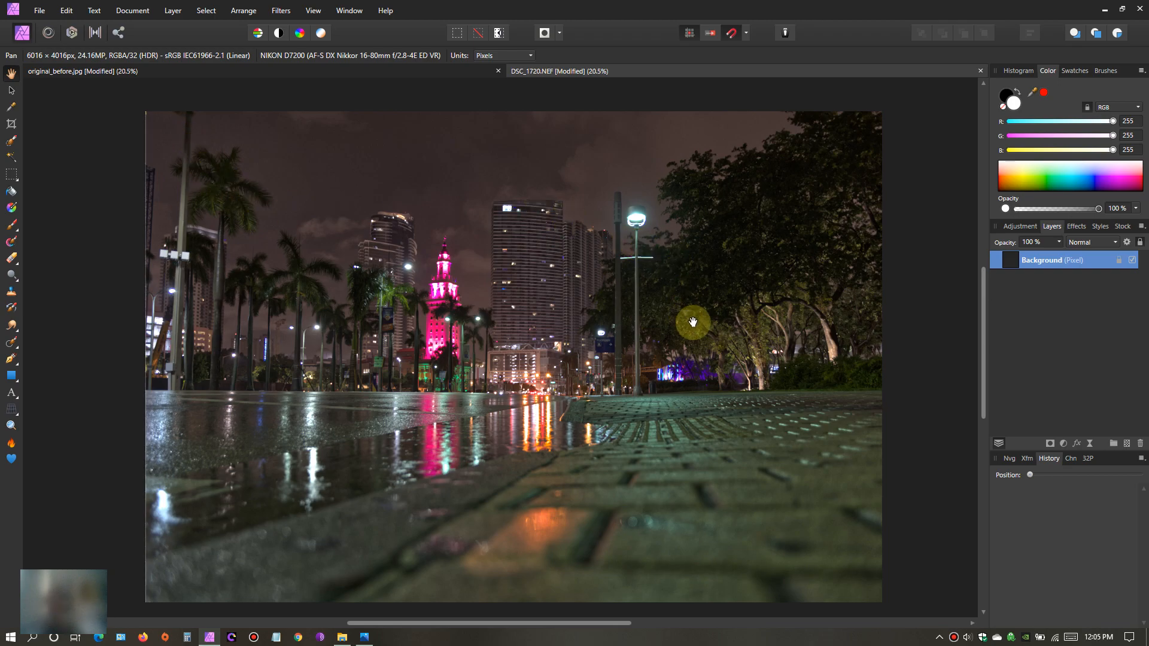
pyautogui.moveTo(681, 324); pyautogui.dragTo(661, 312)
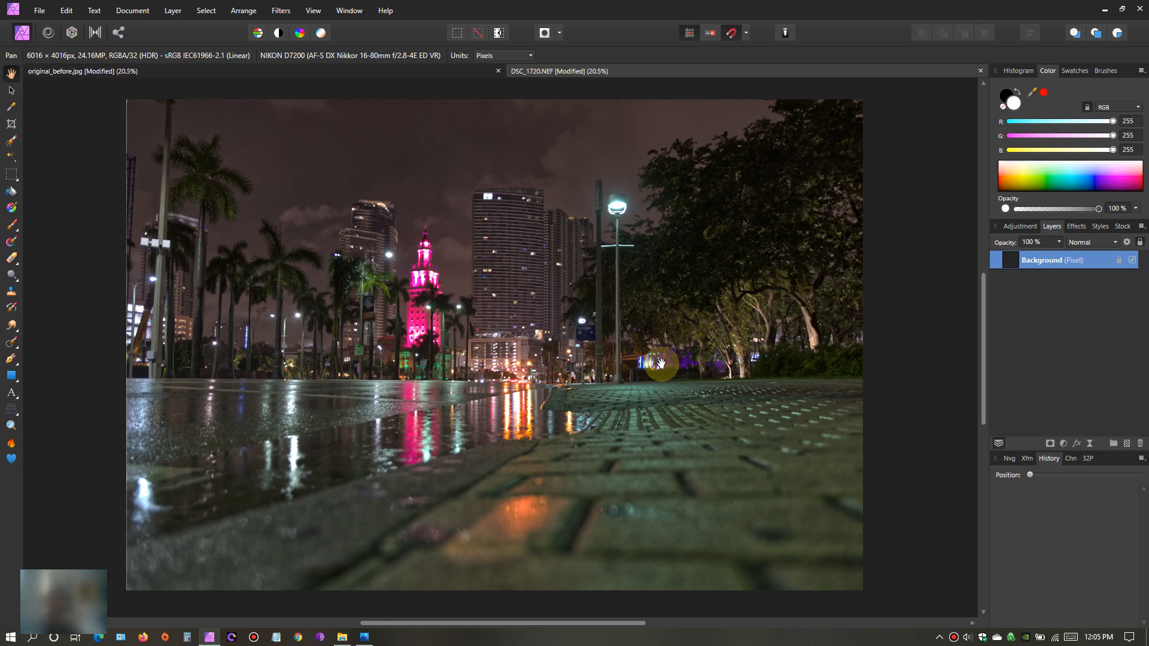
pyautogui.moveTo(643, 380); pyautogui.dragTo(632, 385)
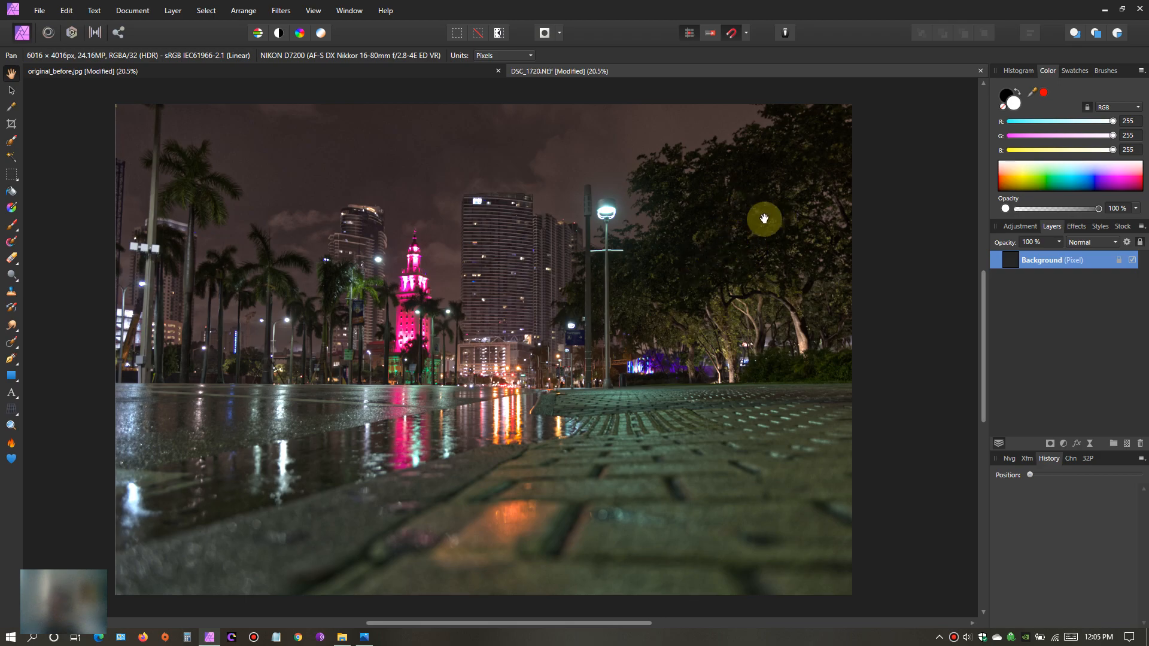
# - Add a Brightness / Contrast adjustment to the night photo with brightness 14% and contrast 19%
pyautogui.click(1064, 443)
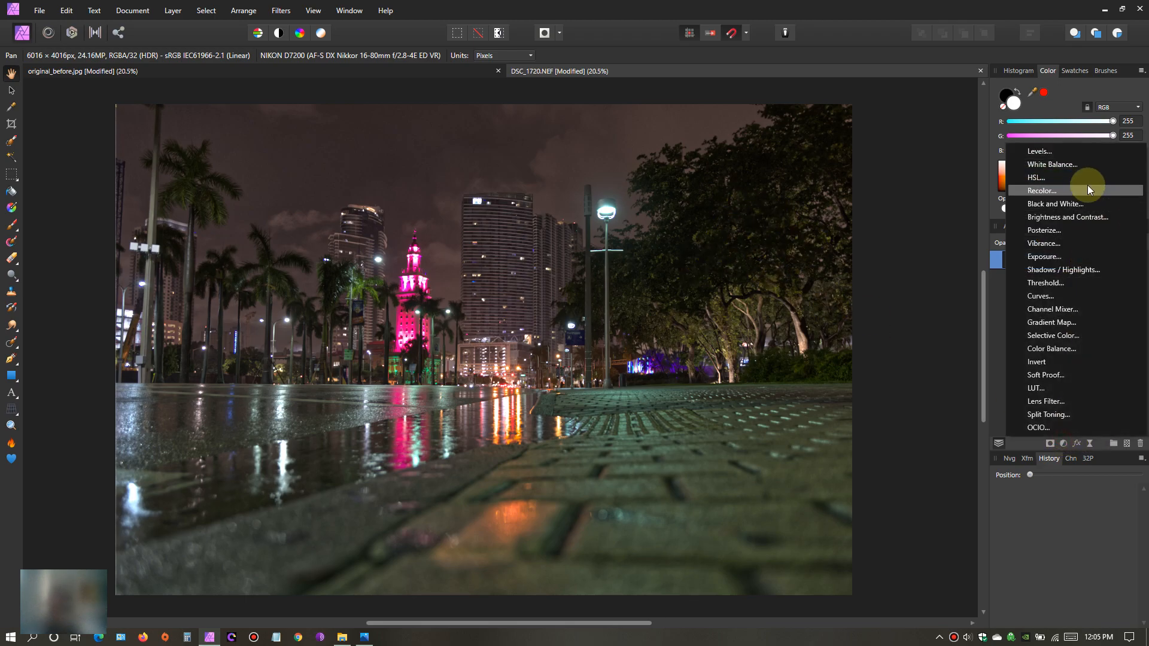
pyautogui.click(1079, 217)
pyautogui.moveTo(997, 369)
pyautogui.mouseDown()
pyautogui.moveTo(985, 371)
pyautogui.moveTo(1011, 375)
pyautogui.mouseUp()
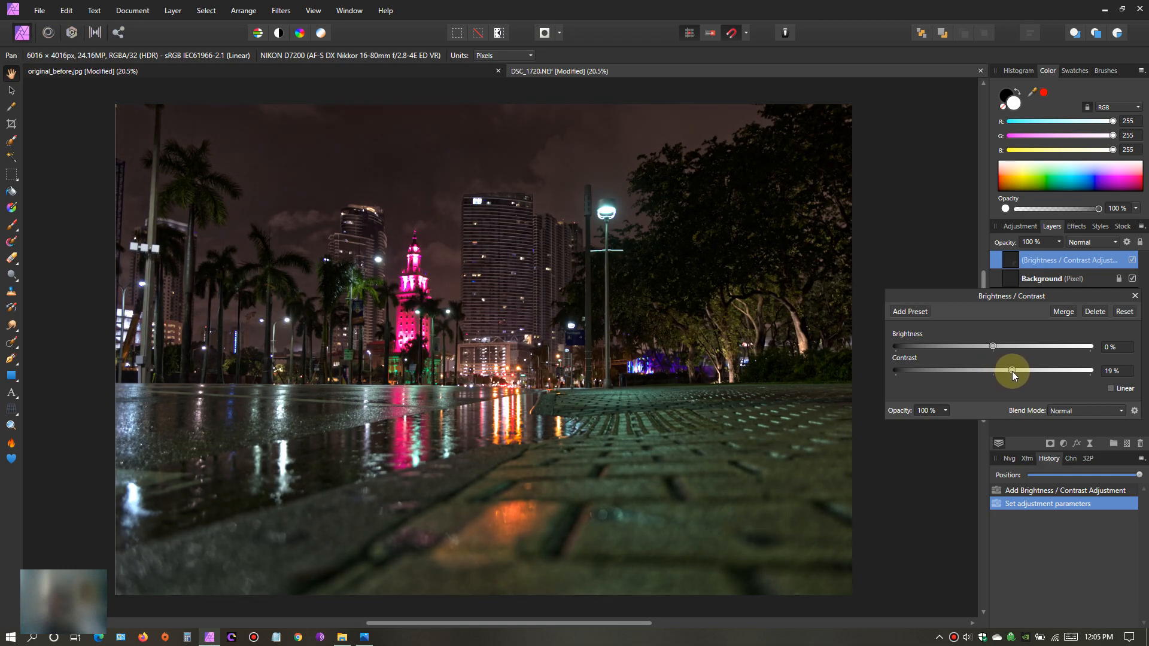
pyautogui.moveTo(994, 346); pyautogui.dragTo(1011, 347)
pyautogui.moveTo(990, 346); pyautogui.dragTo(1009, 349)
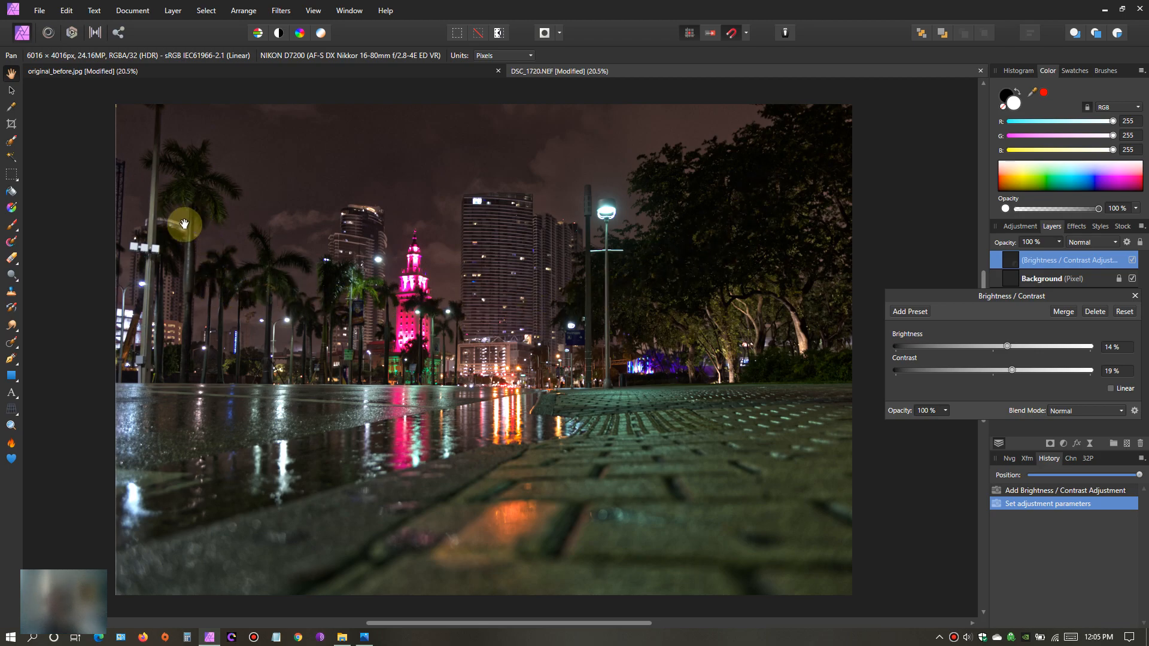
# - Examine the pink tower, high-rises, street lights, trees and wet pavement up close for the effect of the brightness and contrast adjustment
pyautogui.scroll(2, 515, 342)
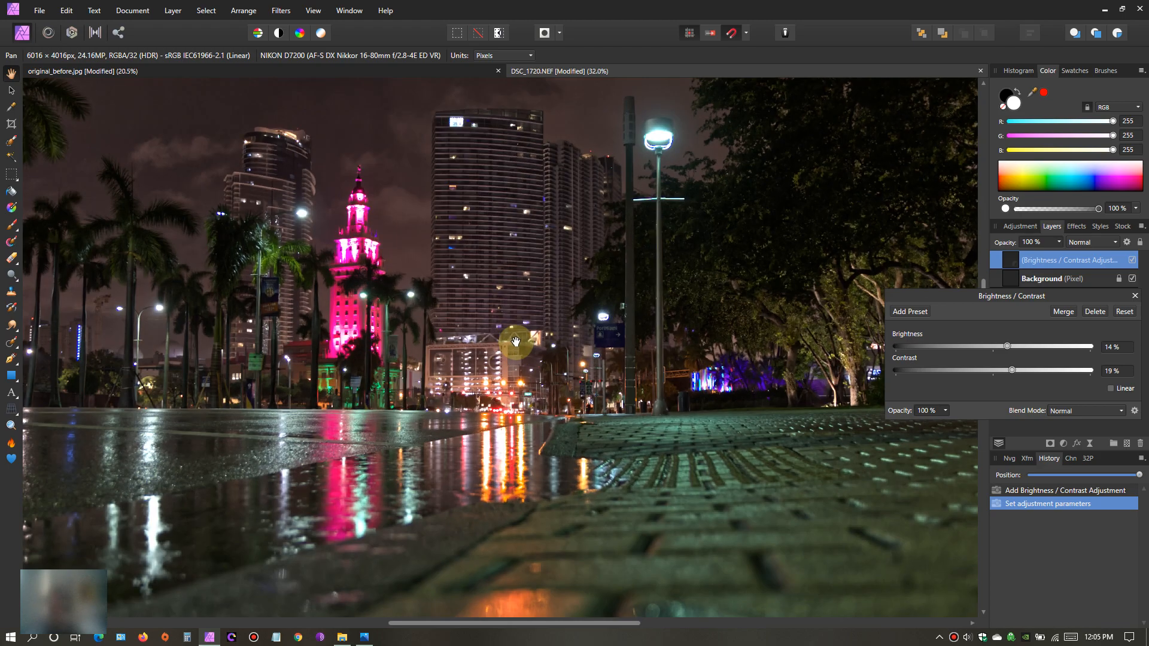
pyautogui.moveTo(616, 239); pyautogui.dragTo(539, 334)
pyautogui.scroll(-2, 510, 372)
pyautogui.moveTo(510, 373); pyautogui.dragTo(550, 324)
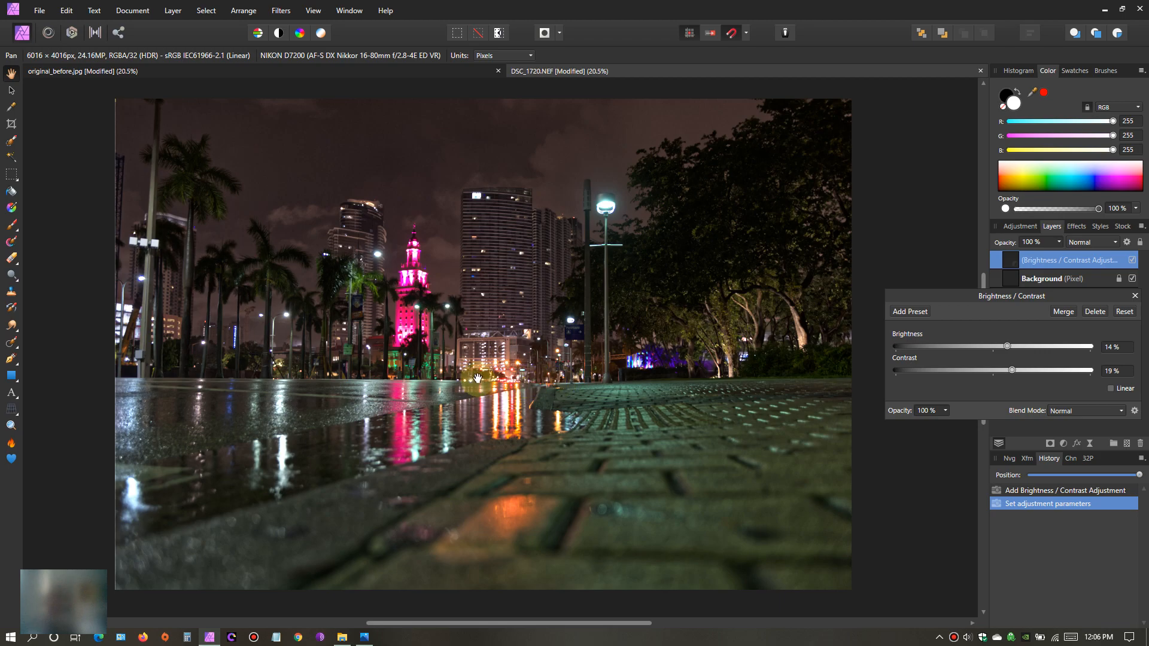
pyautogui.scroll(5, 558, 382)
pyautogui.moveTo(558, 386); pyautogui.dragTo(471, 388)
pyautogui.moveTo(504, 328); pyautogui.dragTo(409, 345)
pyautogui.moveTo(520, 276); pyautogui.dragTo(424, 291)
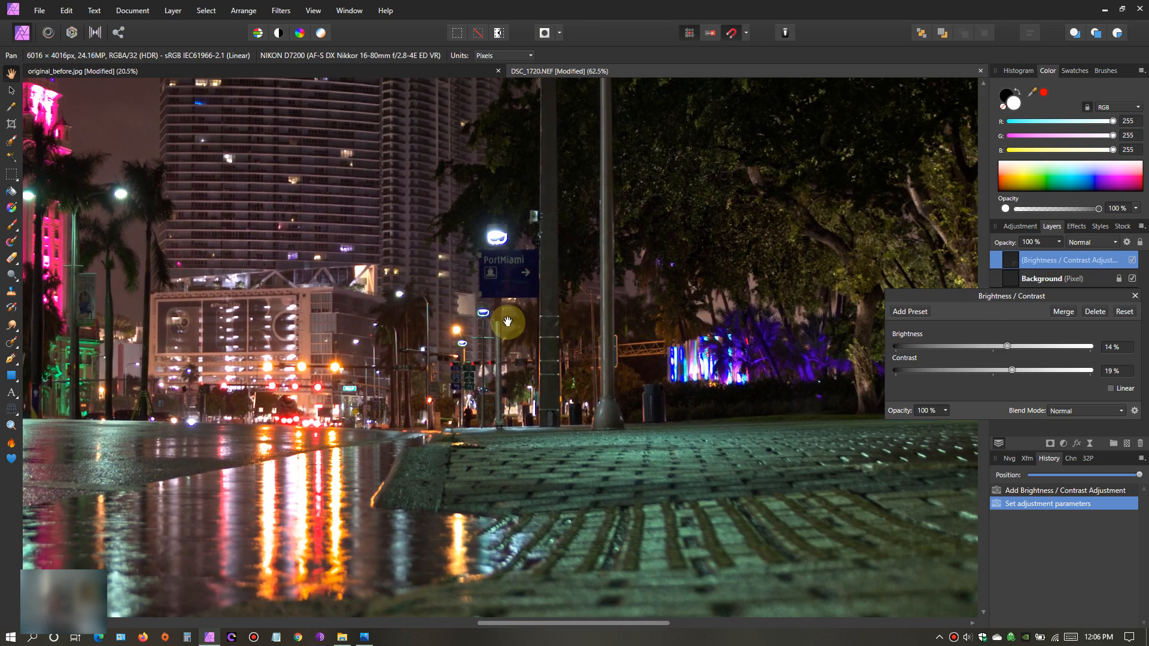
pyautogui.scroll(-6, 506, 323)
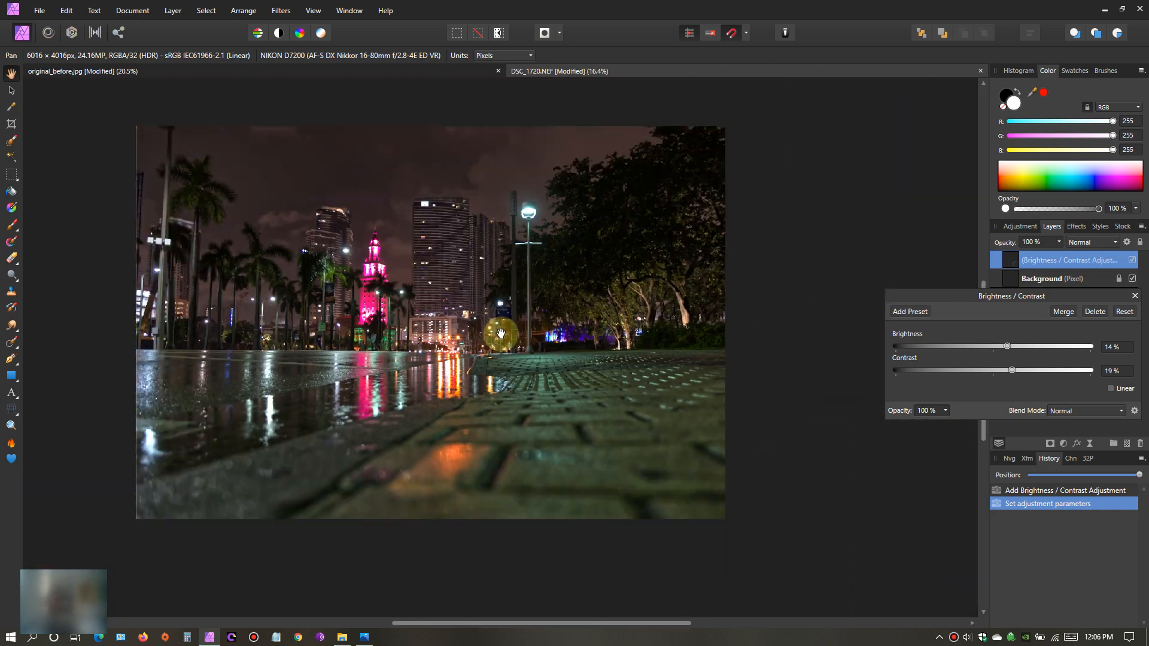
pyautogui.moveTo(501, 333); pyautogui.dragTo(641, 343)
pyautogui.scroll(1, 607, 340)
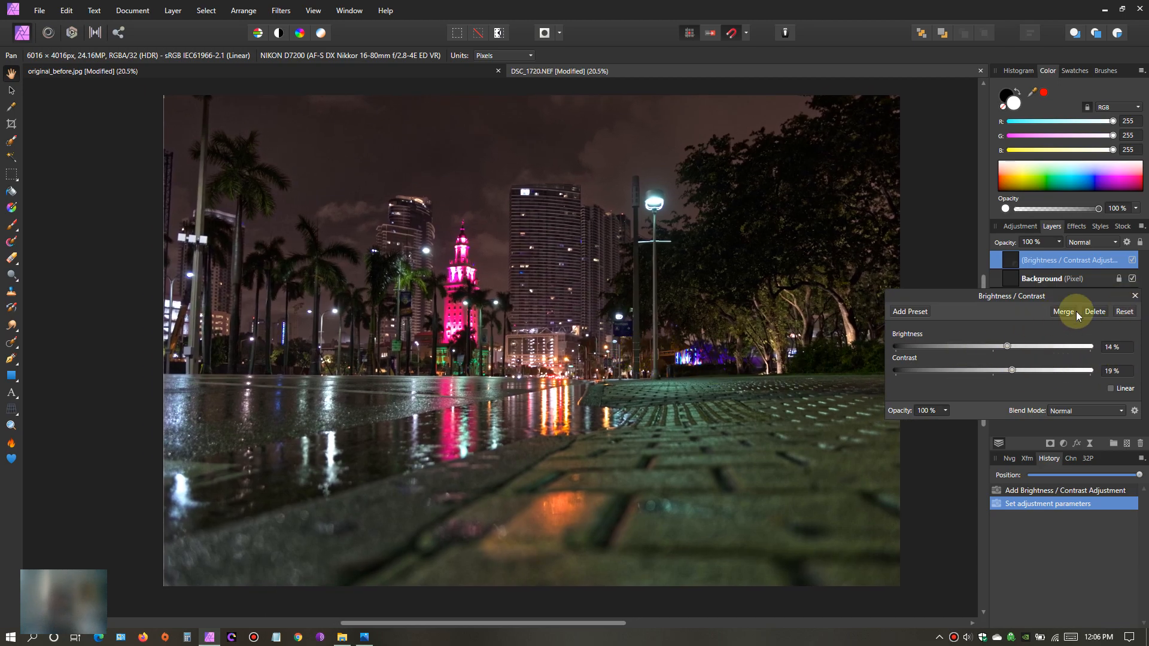
# - Close the adjustment settings and flatten the night photo document into a single layer
pyautogui.click(1135, 296)
pyautogui.click(1017, 278)
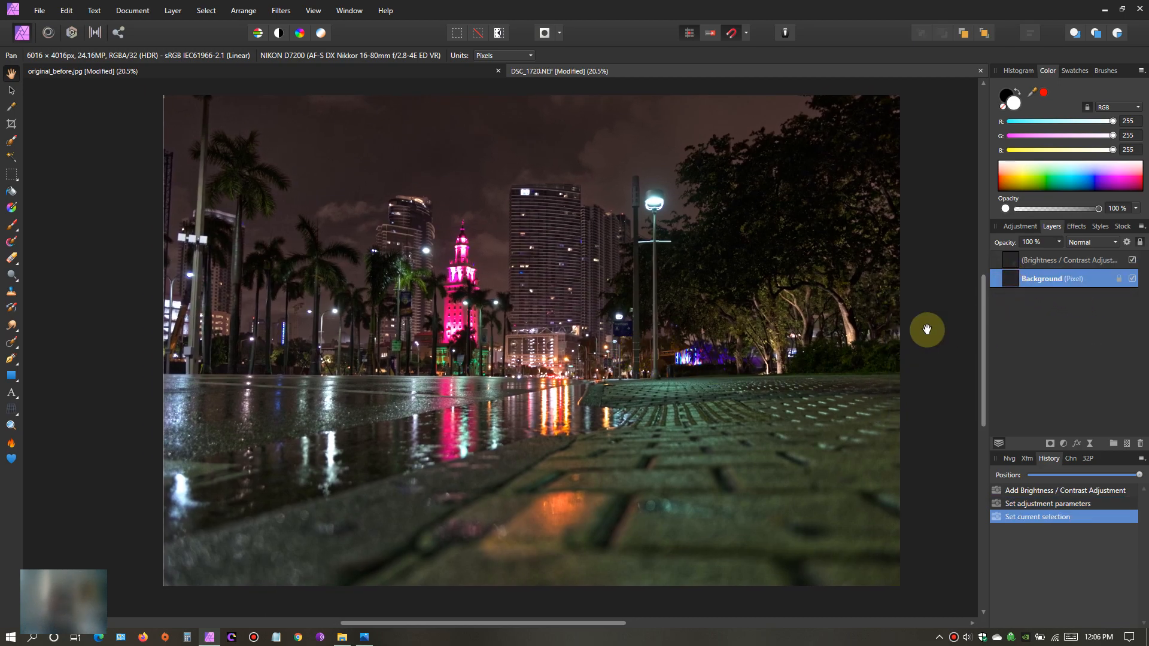
pyautogui.moveTo(688, 326); pyautogui.dragTo(711, 307)
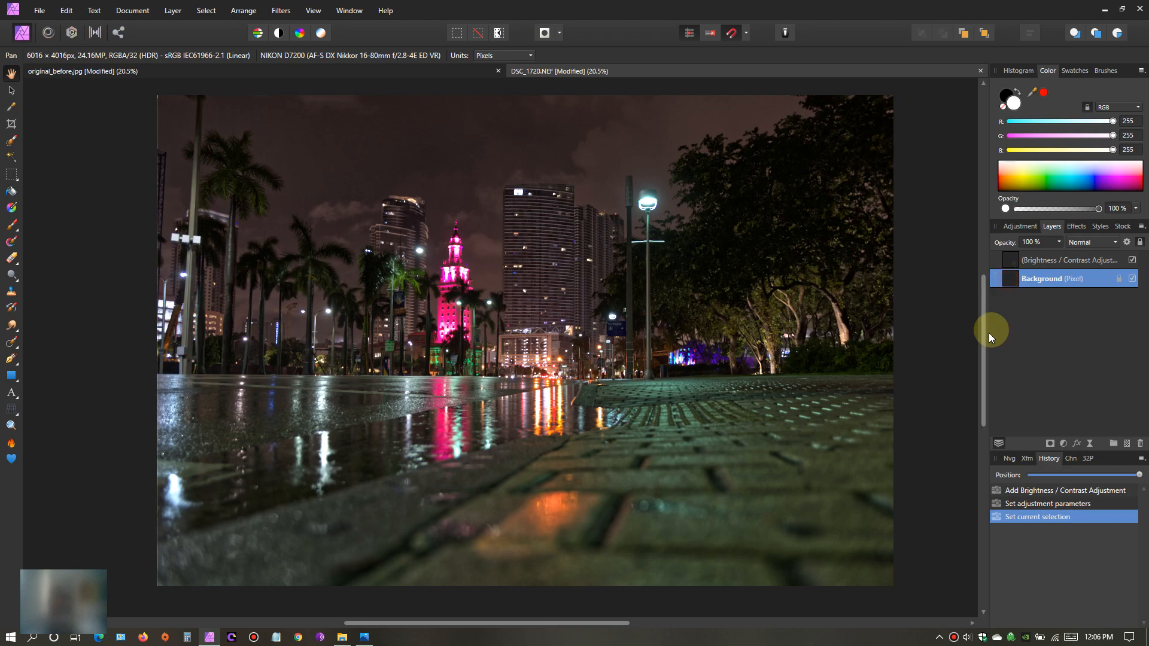
pyautogui.moveTo(587, 286); pyautogui.dragTo(559, 283)
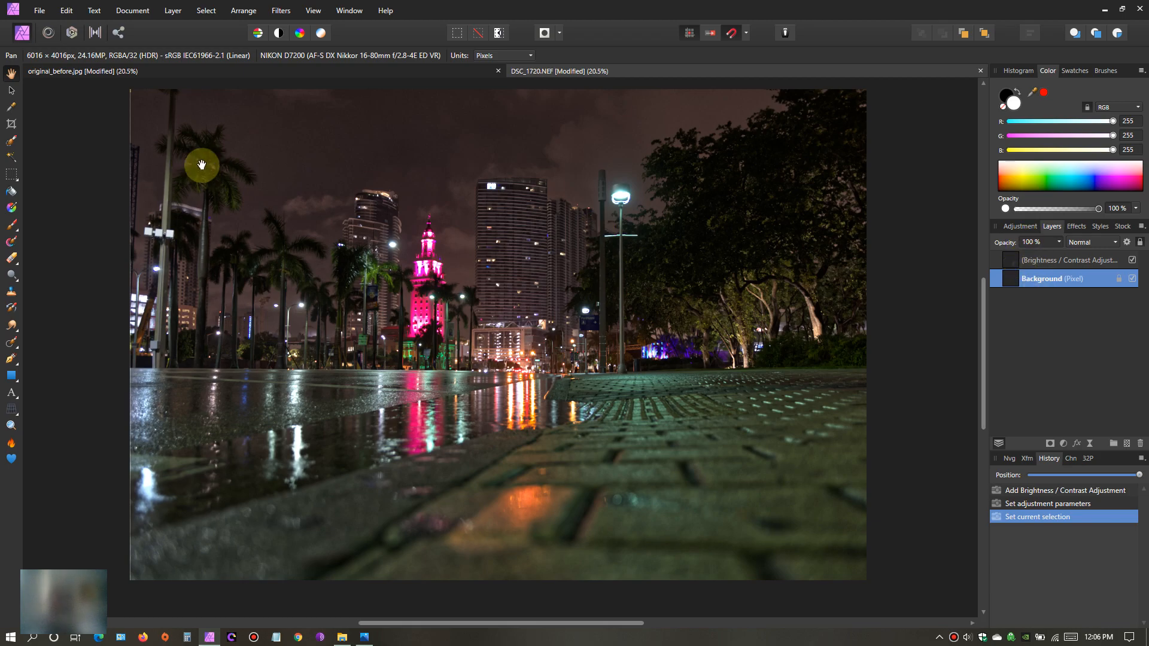
pyautogui.click(133, 10)
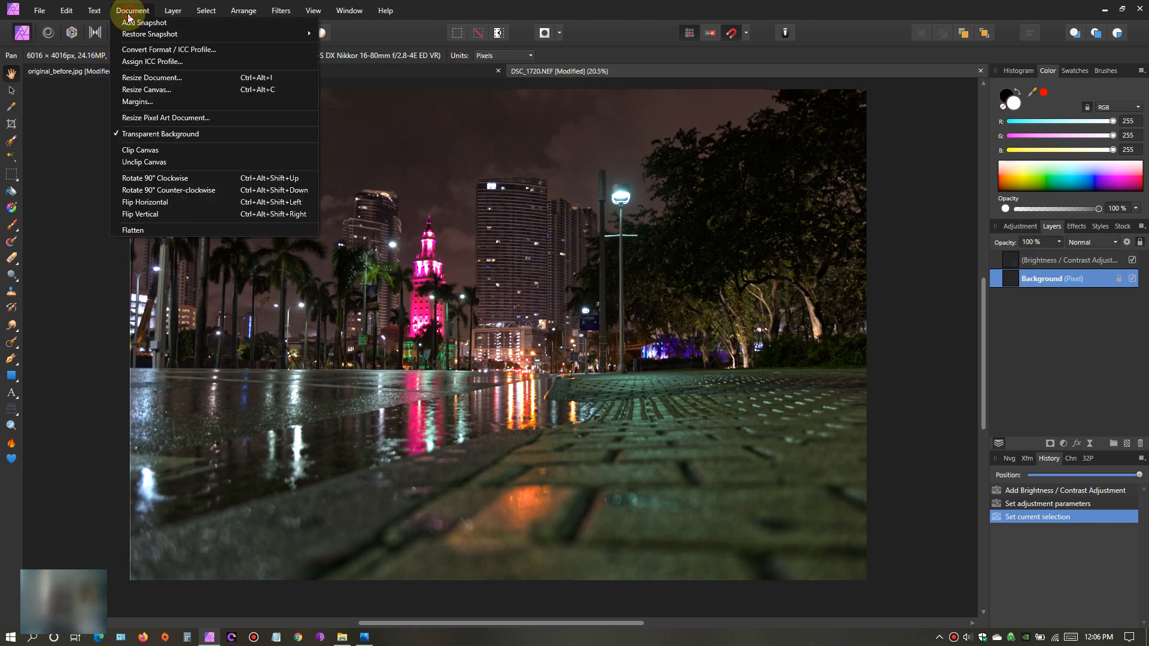
pyautogui.click(137, 228)
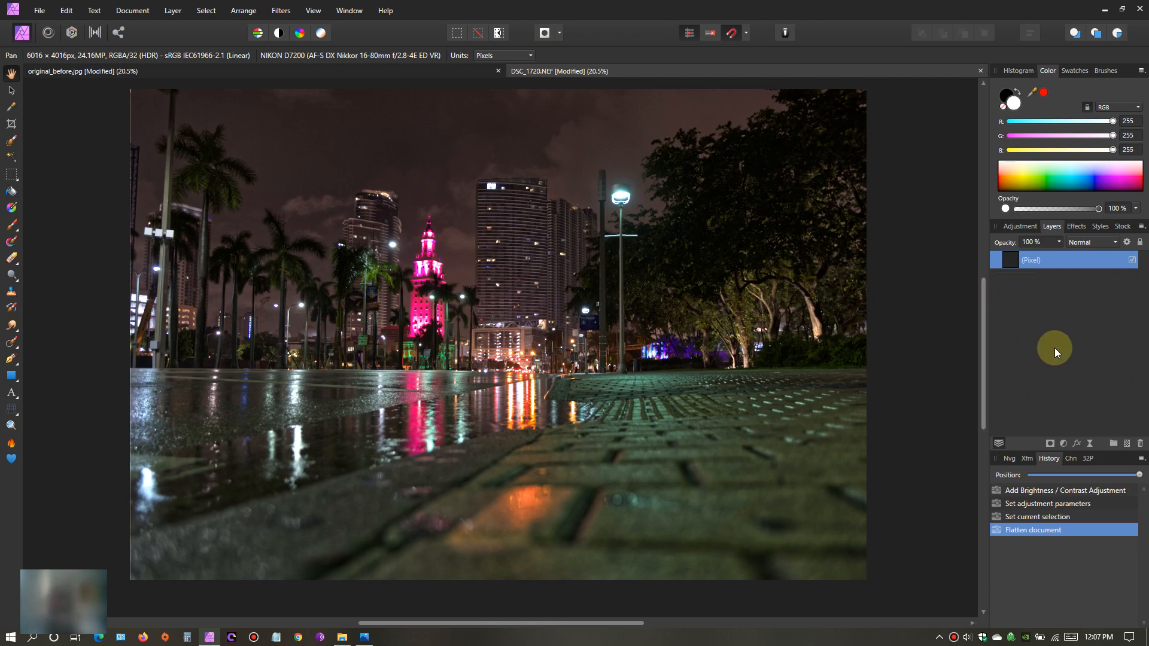
# - Select the flattened night photo with the Move Tool and copy it
pyautogui.moveTo(510, 336); pyautogui.dragTo(483, 341)
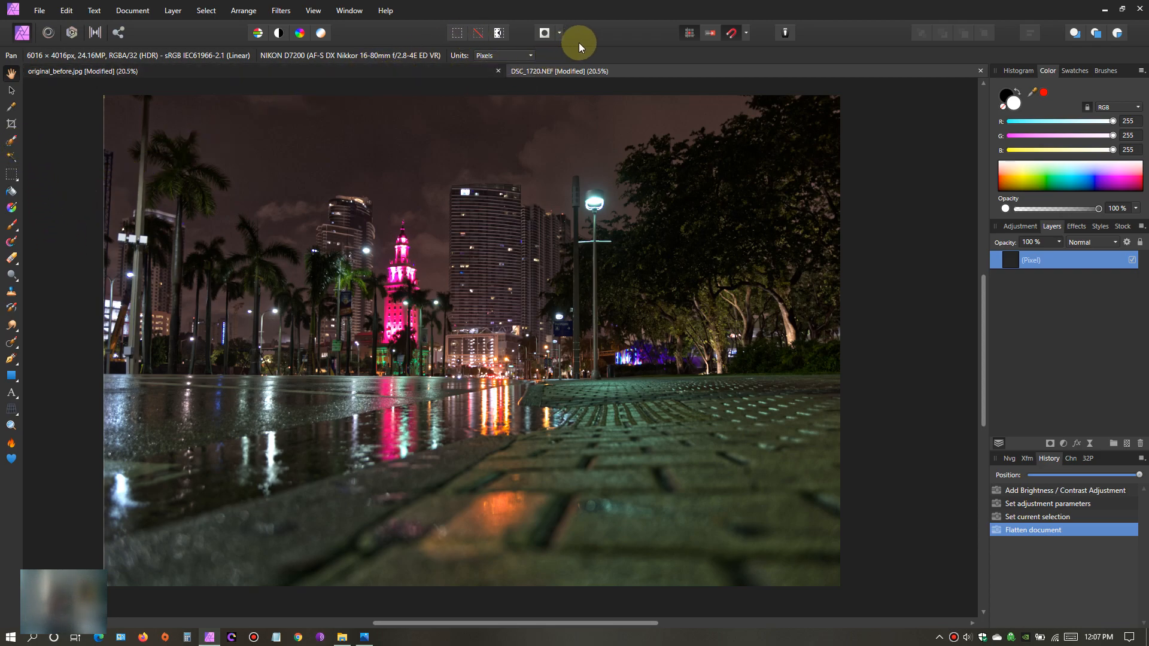
pyautogui.click(12, 142)
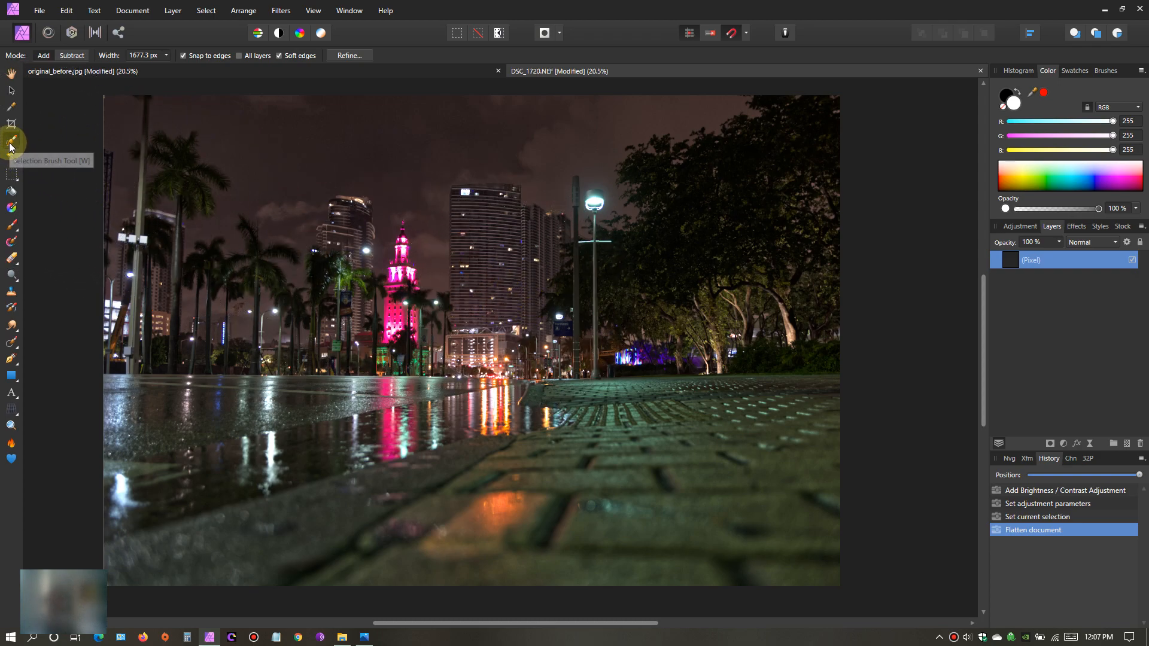
pyautogui.click(11, 90)
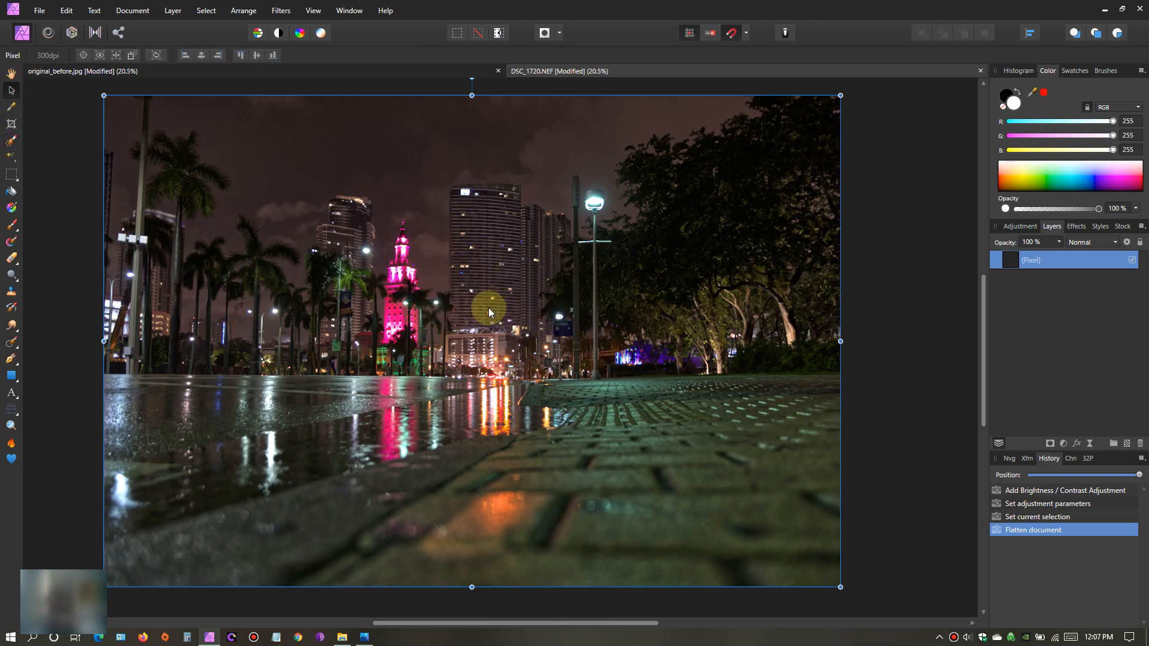
pyautogui.rightClick(472, 277)
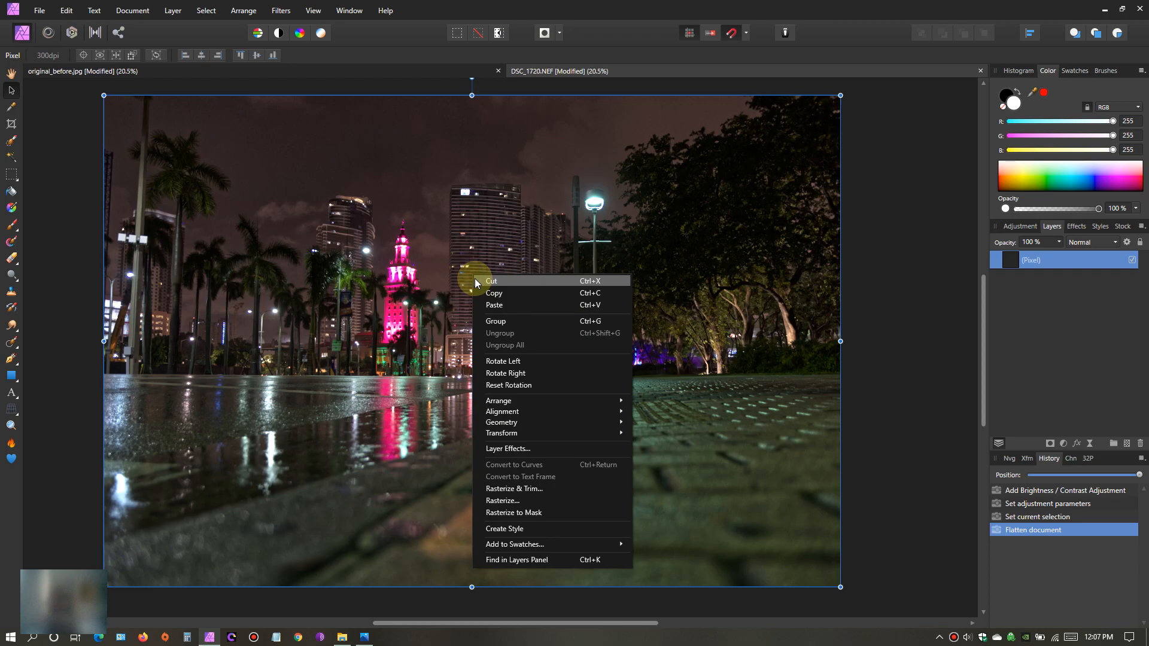
pyautogui.click(504, 293)
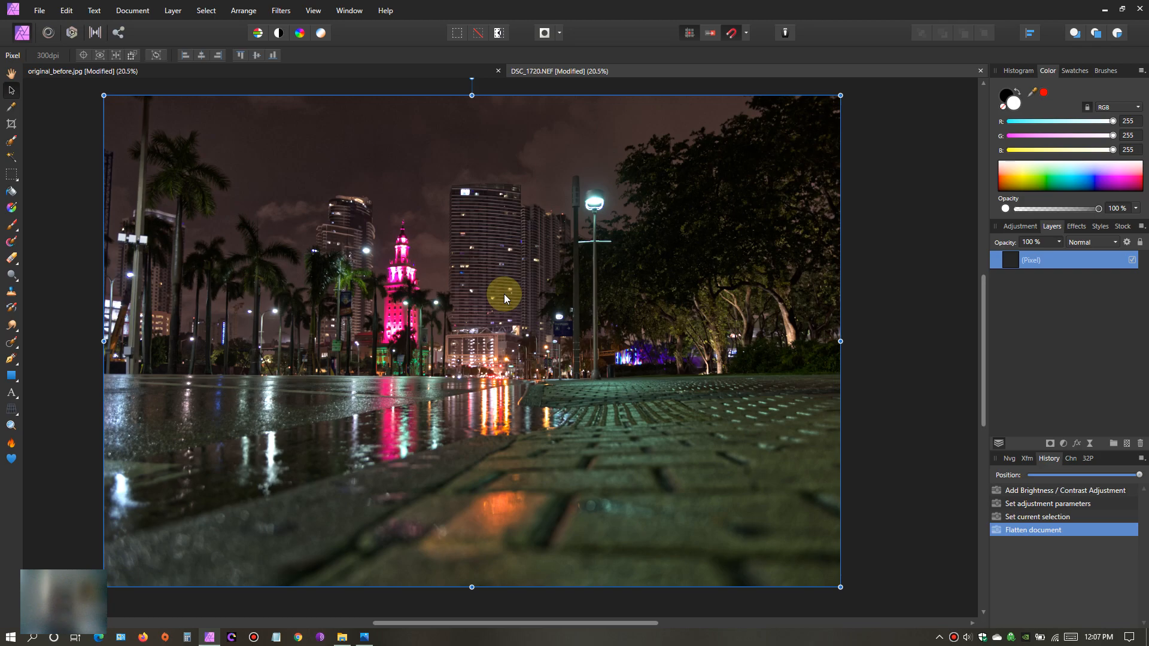
# - Switch to the beach photo original_before.jpg and paste the copied night photo as a new layer above it
pyautogui.click(12, 73)
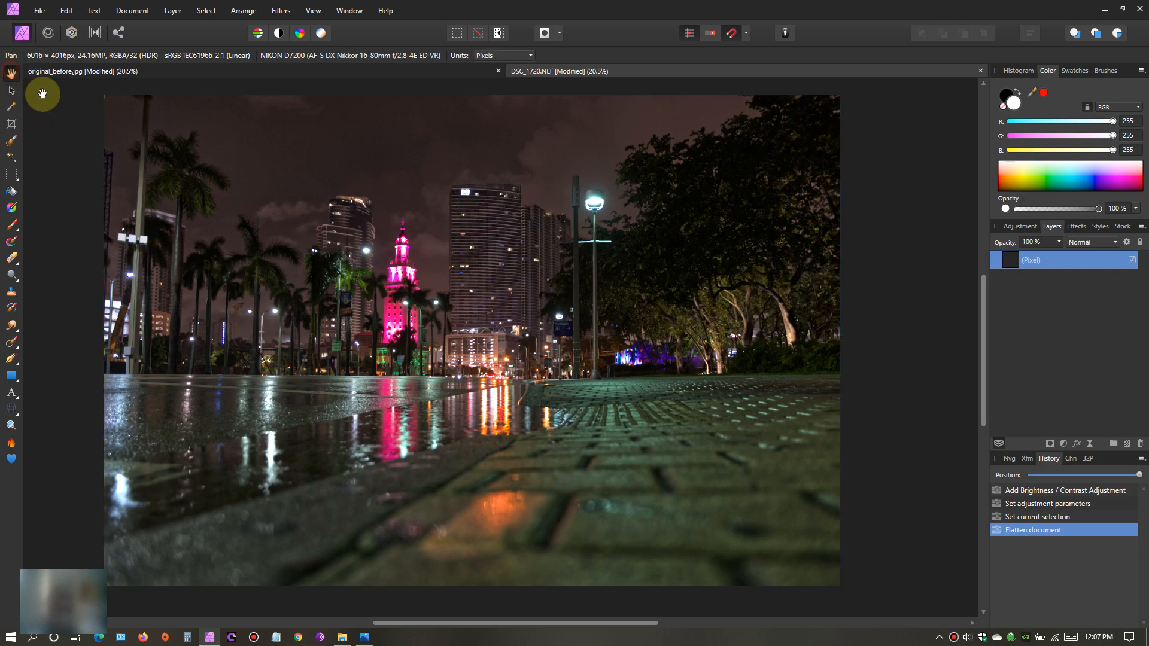
pyautogui.click(324, 72)
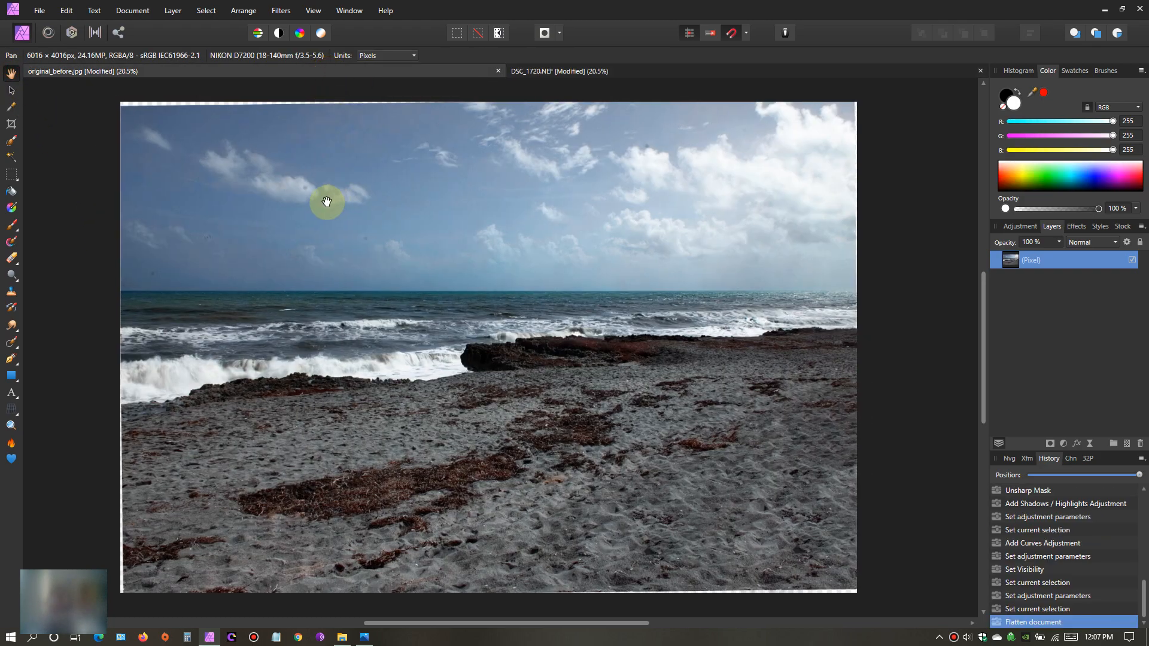
pyautogui.rightClick(479, 307)
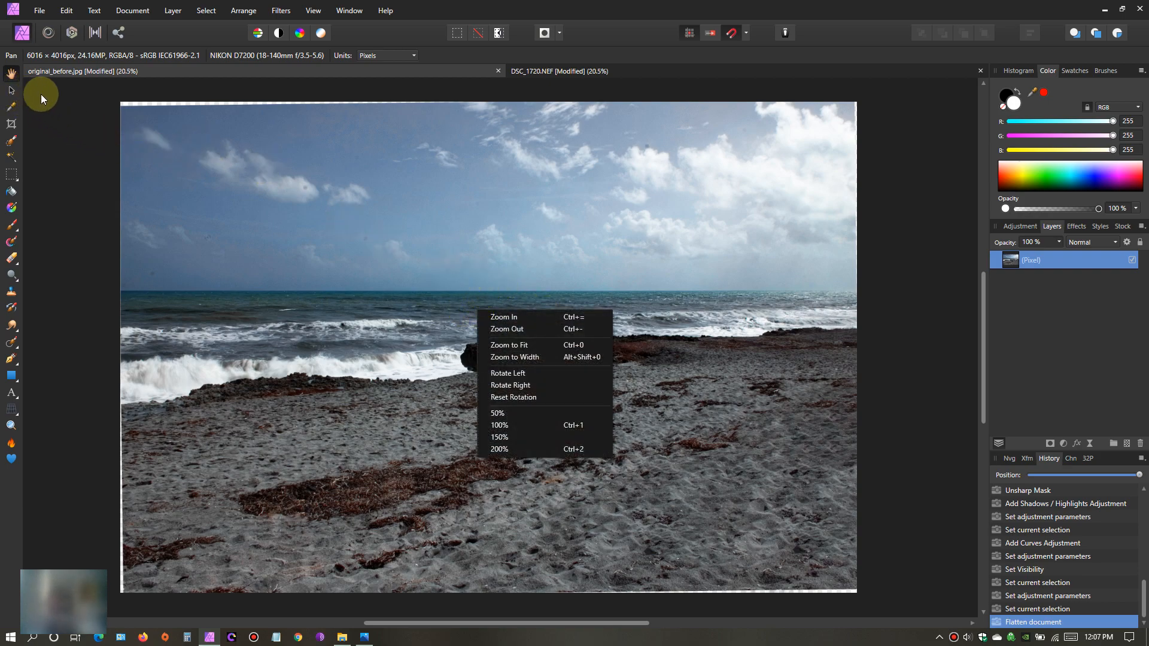
pyautogui.click(12, 92)
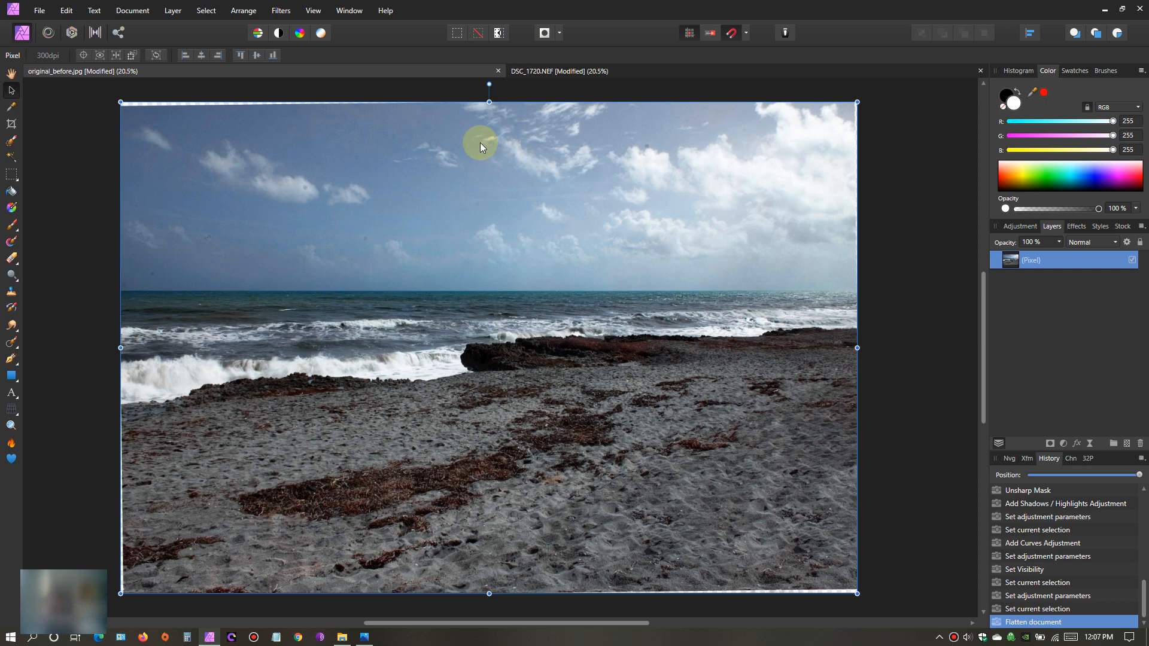
pyautogui.click(11, 73)
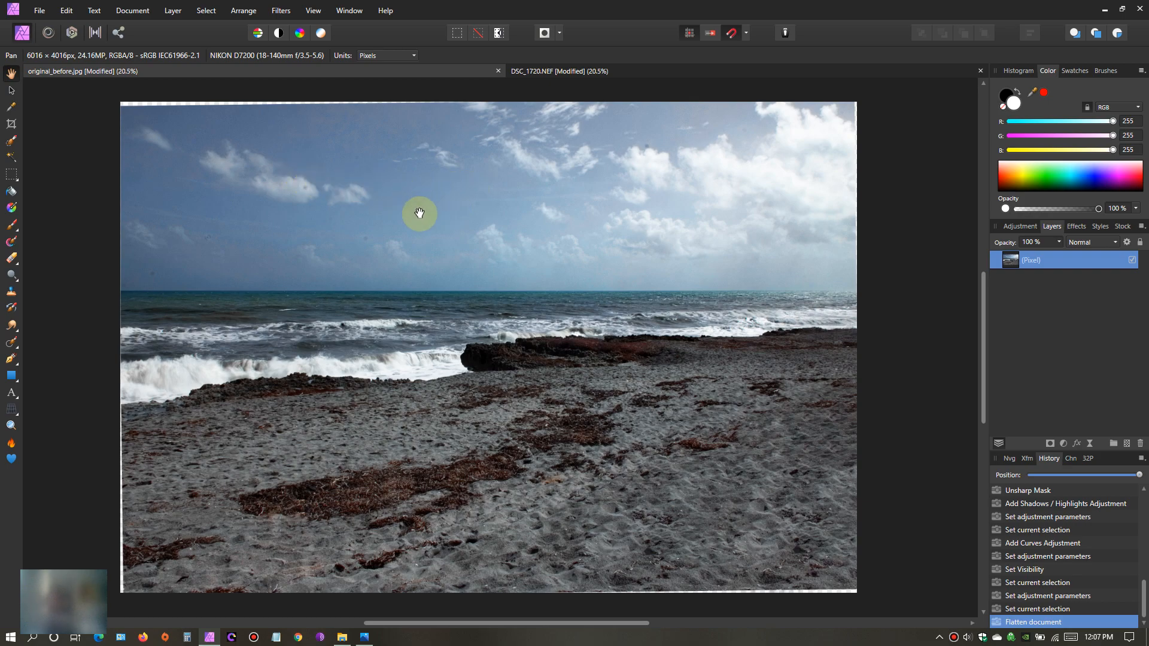
pyautogui.click(11, 90)
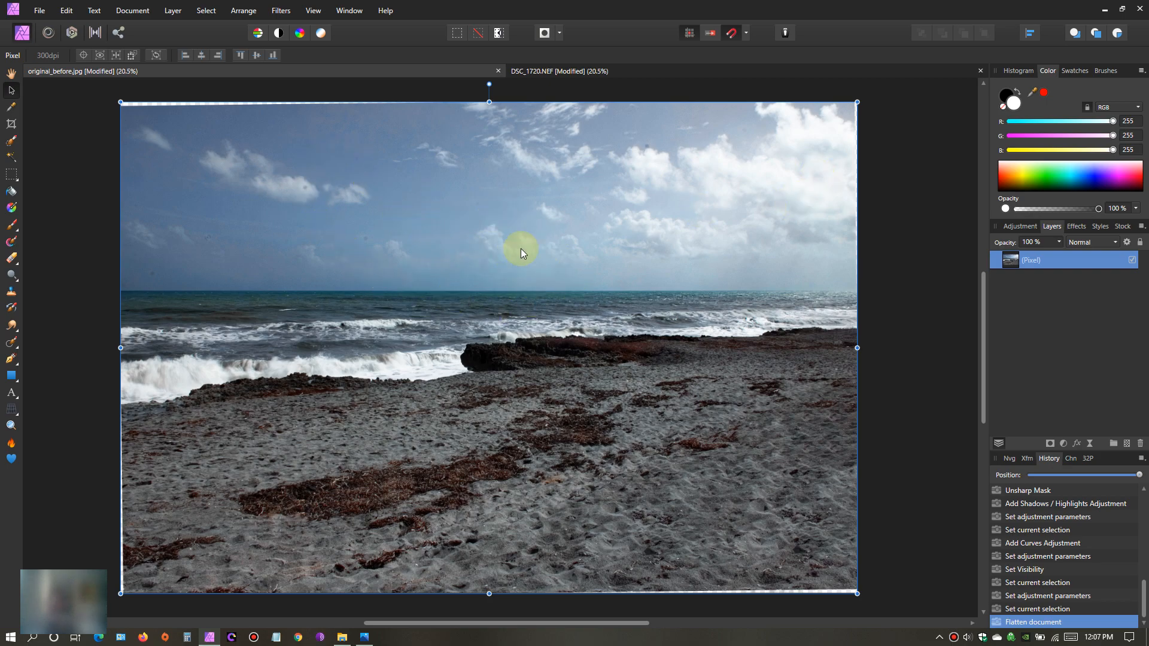
pyautogui.rightClick(392, 186)
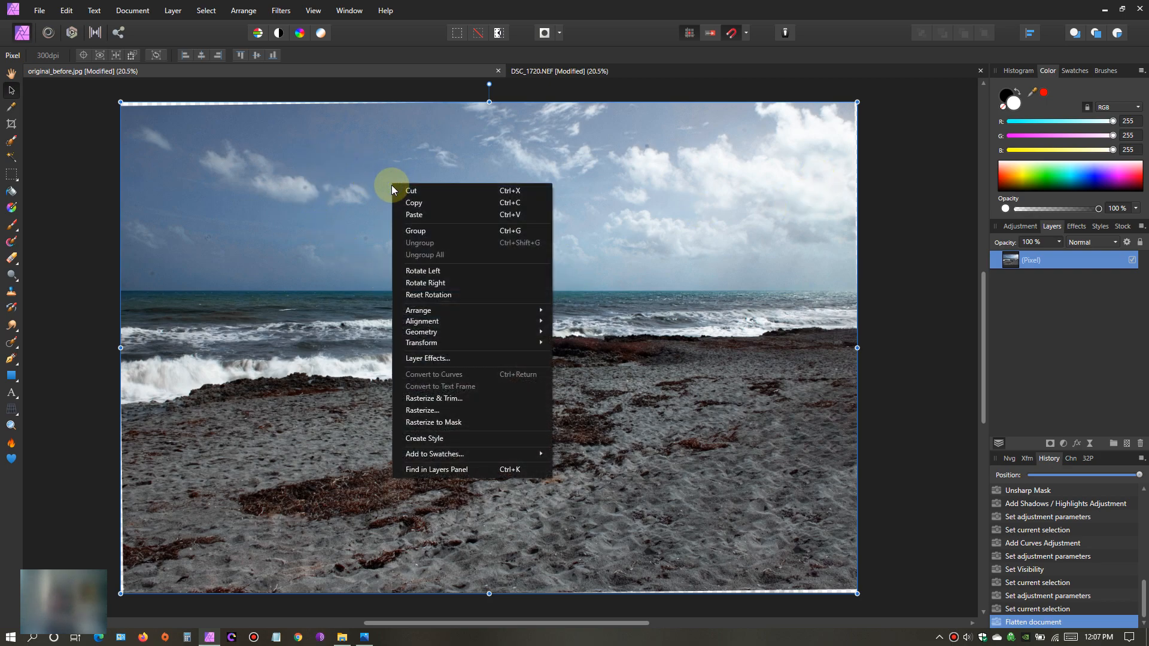
pyautogui.click(430, 214)
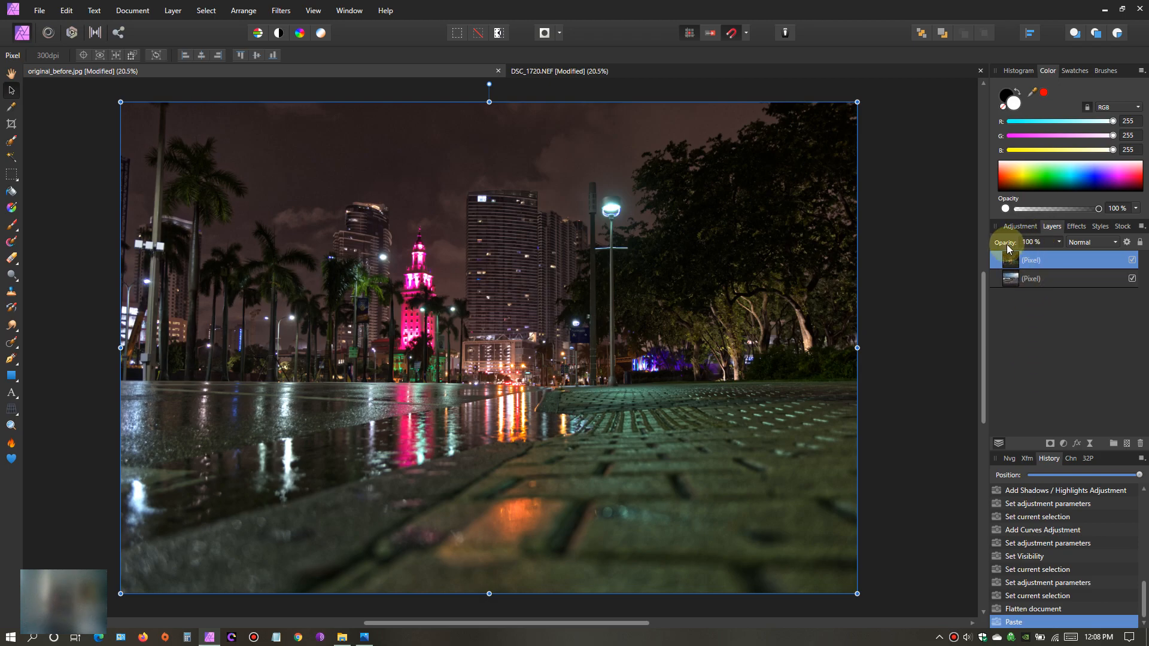
# - Try the pasted night photo layer at 19% opacity over the beach, and restore its opacity to 100%
pyautogui.click(1061, 243)
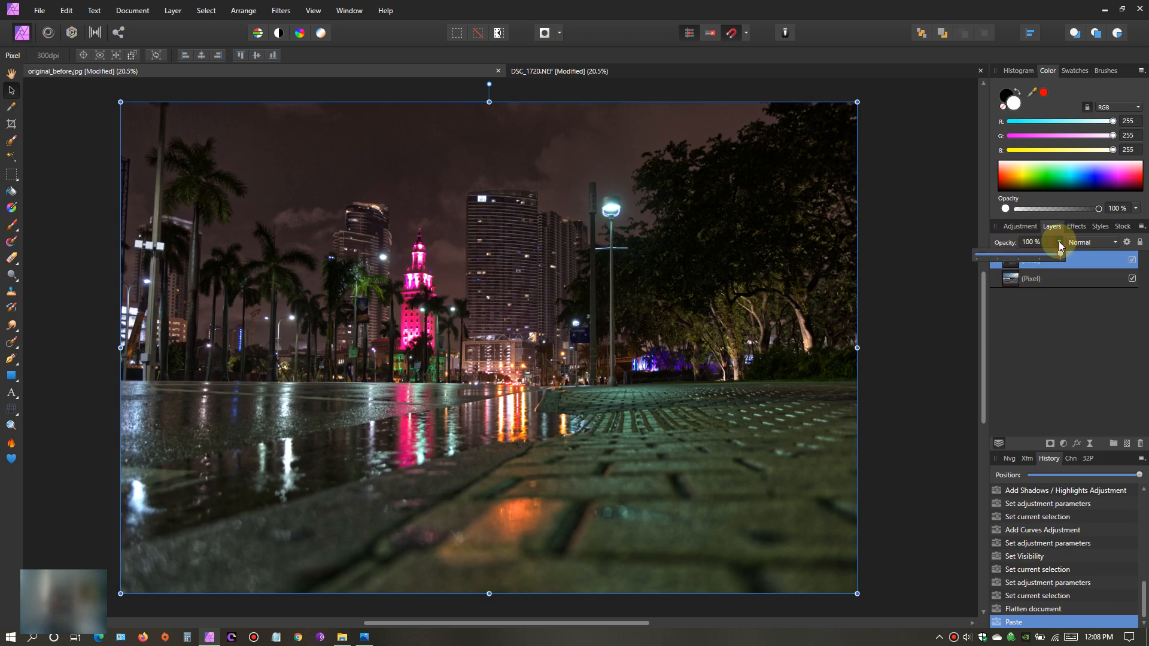
pyautogui.moveTo(1061, 258); pyautogui.dragTo(993, 268)
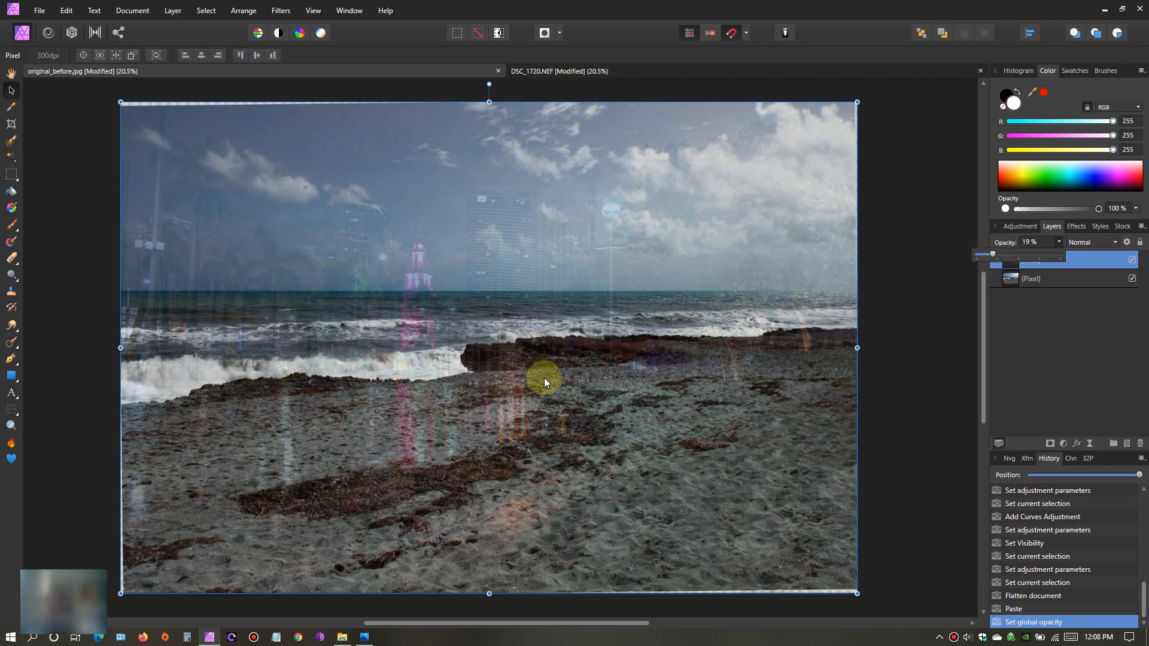
pyautogui.moveTo(993, 254); pyautogui.dragTo(1058, 253)
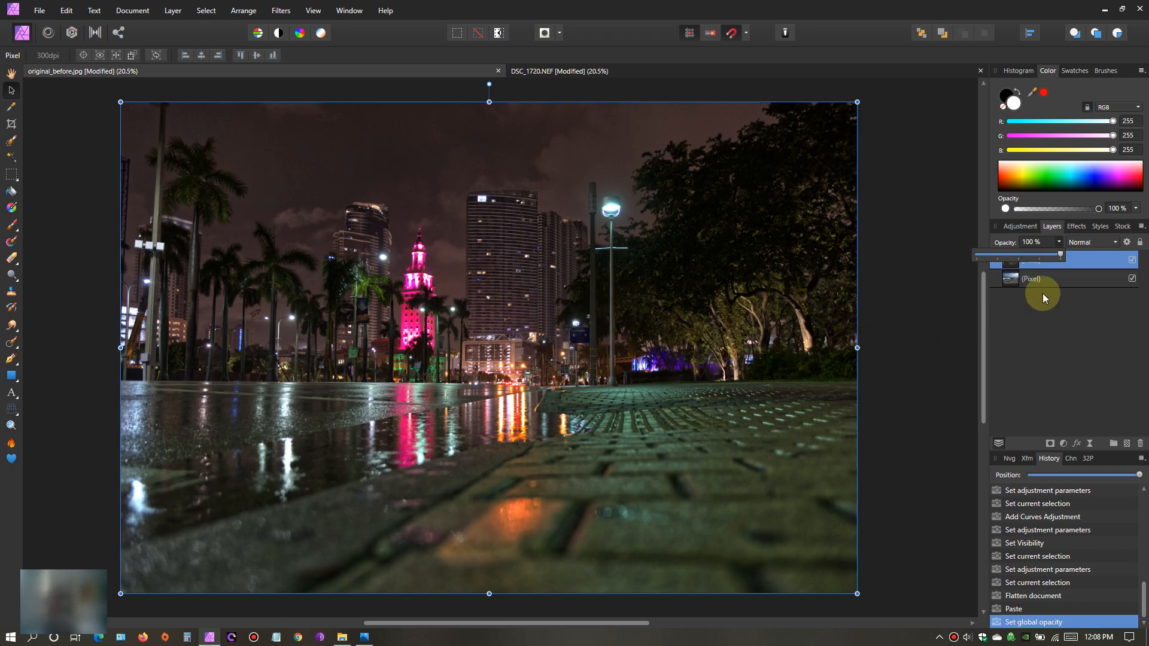
pyautogui.moveTo(1058, 255)
pyautogui.mouseDown()
pyautogui.moveTo(978, 266)
pyautogui.moveTo(1090, 246)
pyautogui.moveTo(957, 271)
pyautogui.moveTo(1087, 259)
pyautogui.moveTo(929, 277)
pyautogui.moveTo(1079, 260)
pyautogui.mouseUp()
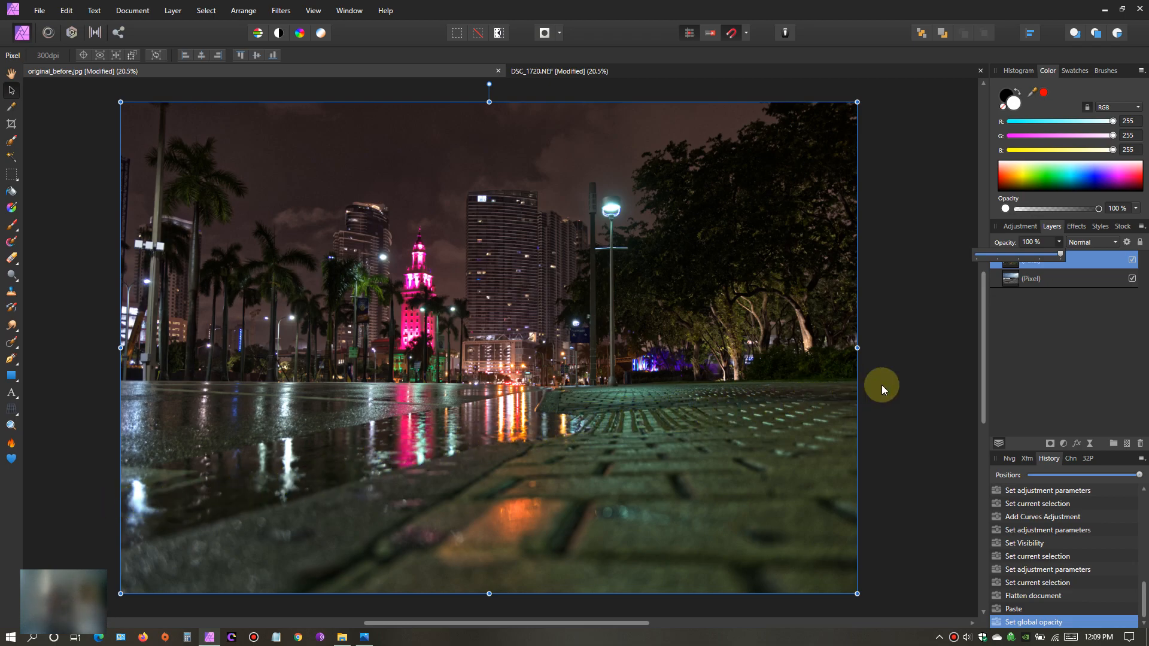
pyautogui.moveTo(1059, 257)
pyautogui.mouseDown()
pyautogui.moveTo(1025, 254)
pyautogui.moveTo(1013, 260)
pyautogui.moveTo(1062, 264)
pyautogui.moveTo(992, 274)
pyautogui.moveTo(1065, 267)
pyautogui.mouseUp()
# - Move the pasted night photo layer straight up by about a quarter of its height
pyautogui.moveTo(495, 411); pyautogui.dragTo(489, 285)
pyautogui.scroll(-2, 510, 340)
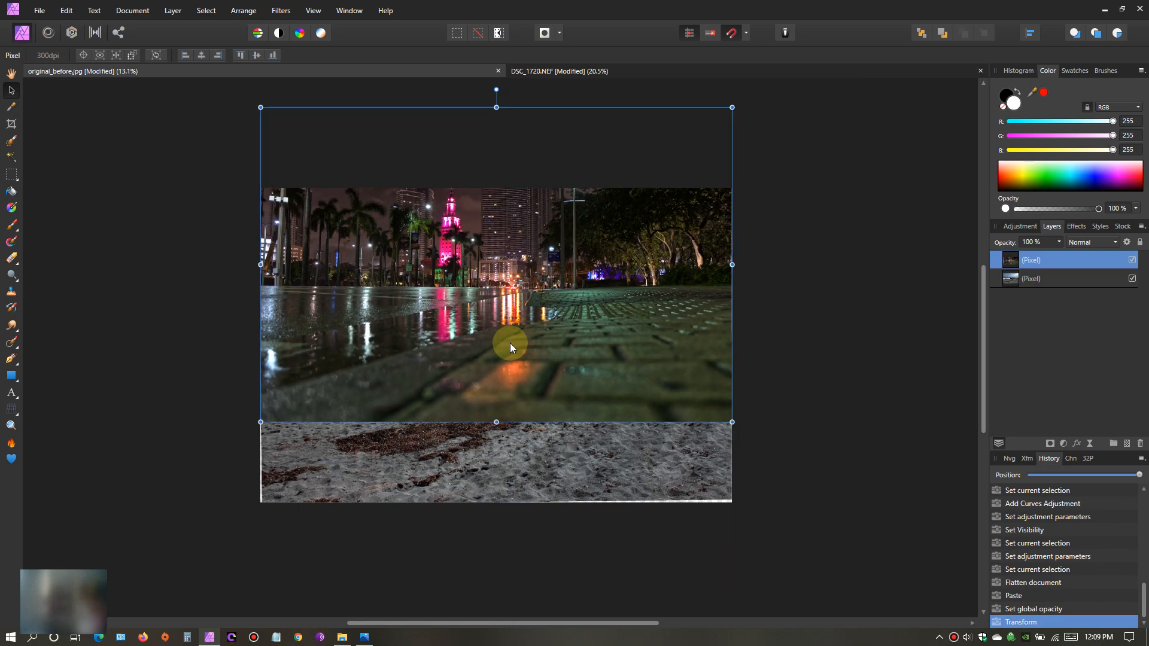
# - Move the pasted night photo layer back down so that it fully covers the beach photo
pyautogui.scroll(1, 510, 343)
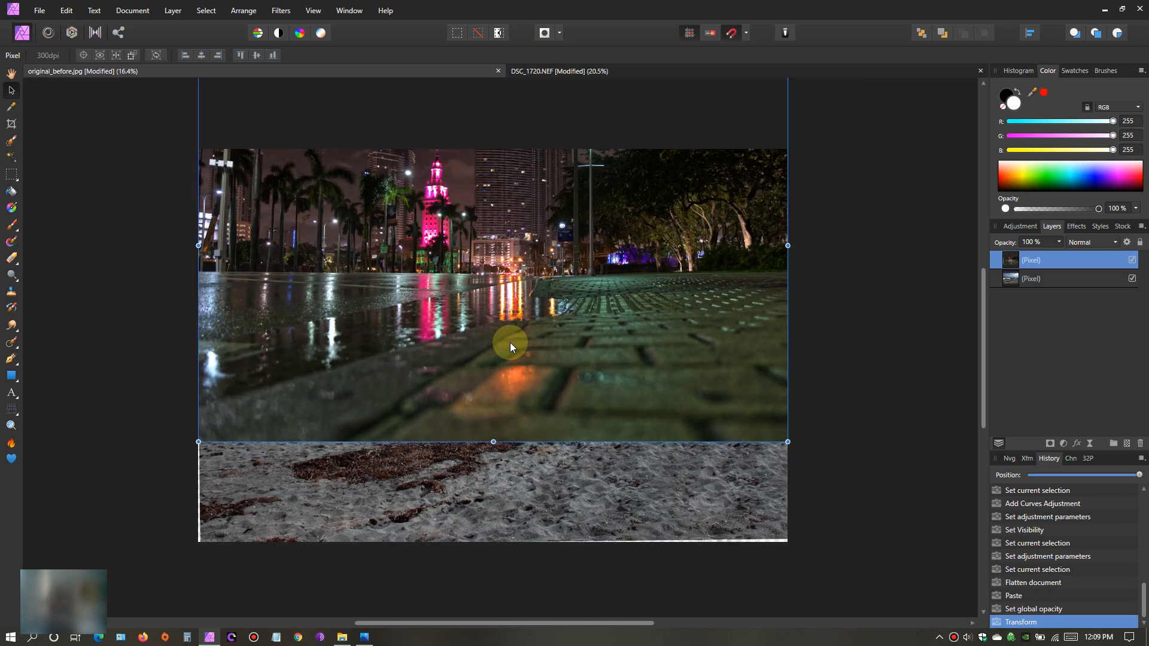
pyautogui.scroll(-1, 510, 342)
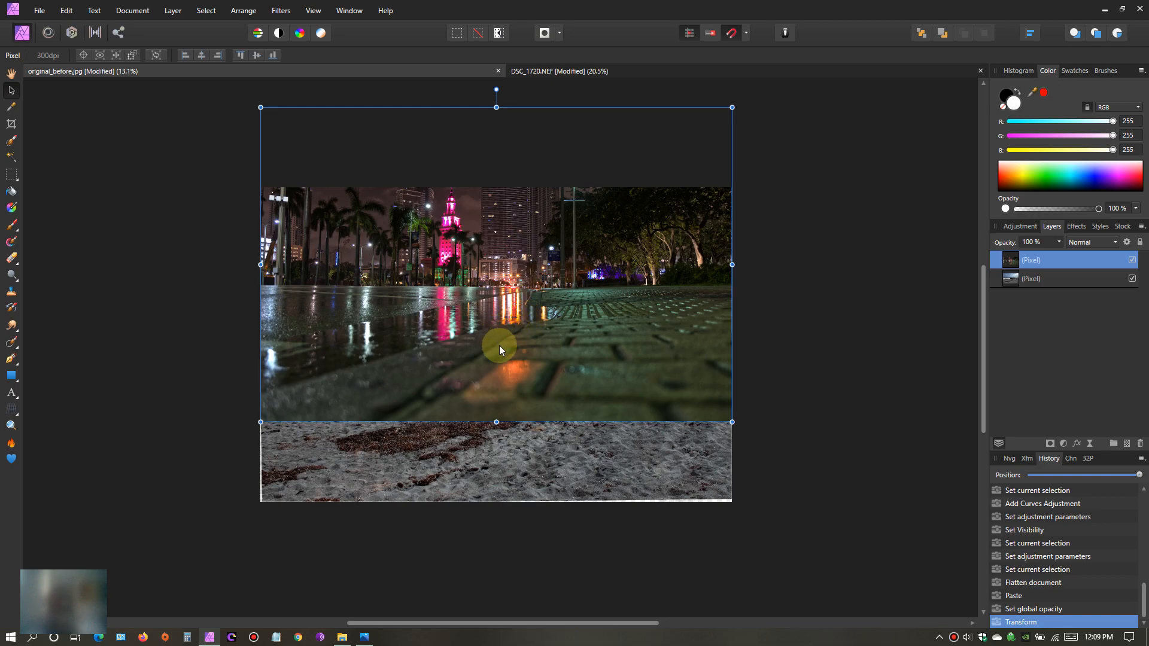
pyautogui.moveTo(513, 289); pyautogui.dragTo(512, 367)
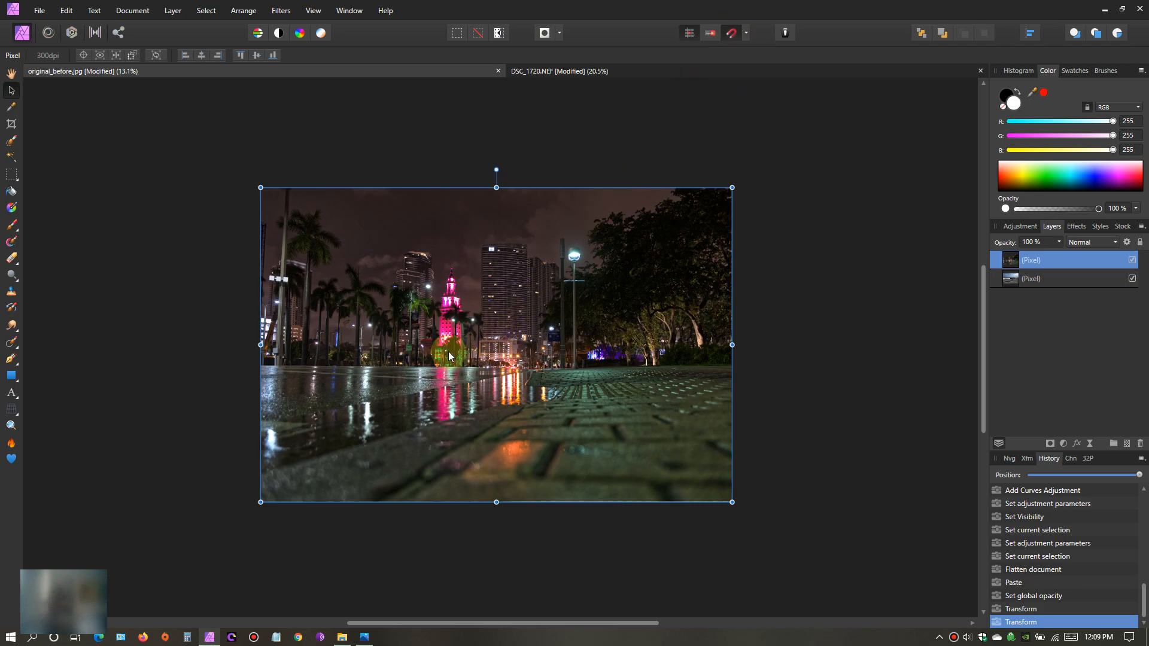
pyautogui.scroll(3, 526, 335)
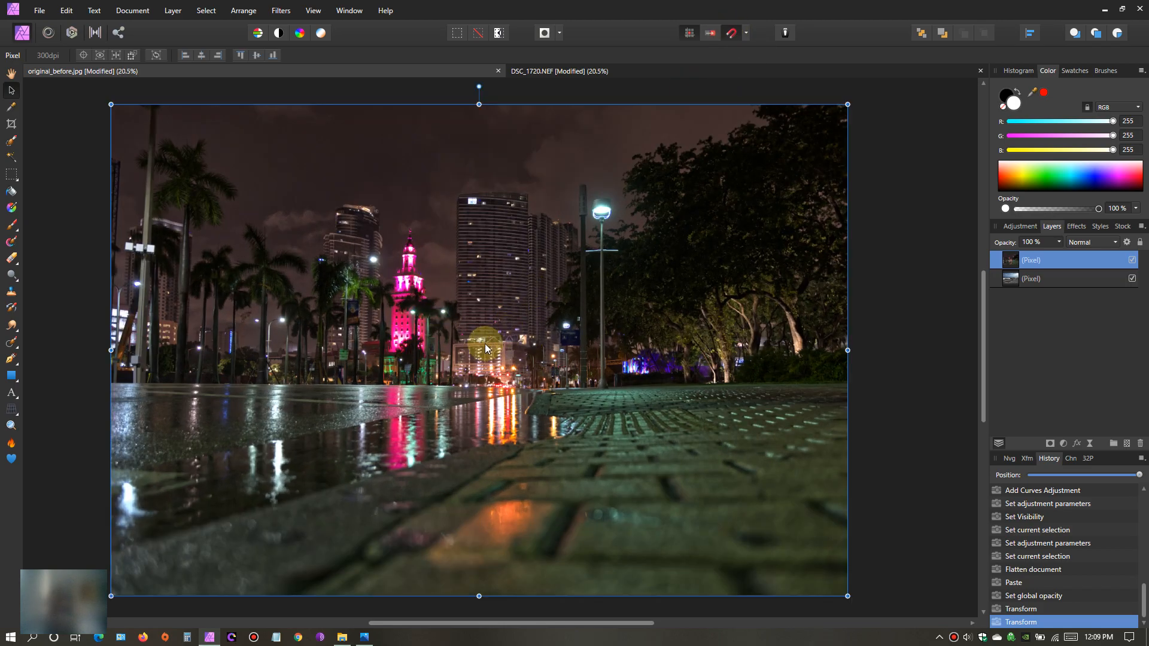
pyautogui.moveTo(479, 343); pyautogui.dragTo(490, 343)
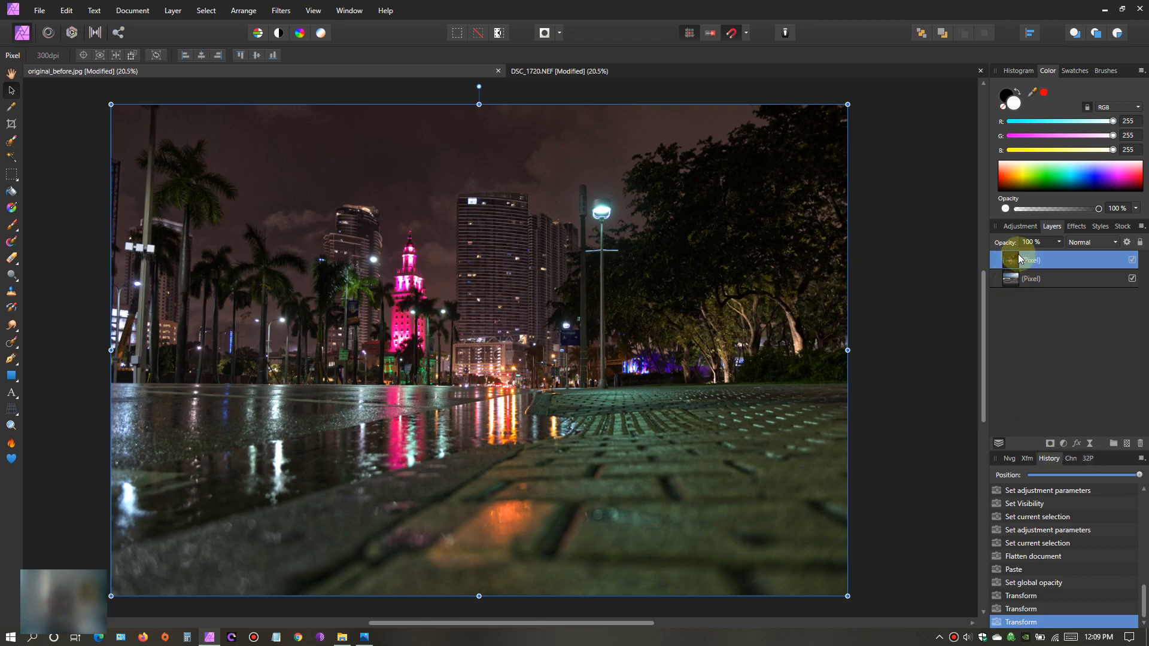
# - Add a mask to the night photo layer, expand the layer to show the mask, and activate the Paint Brush Tool
pyautogui.click(1050, 443)
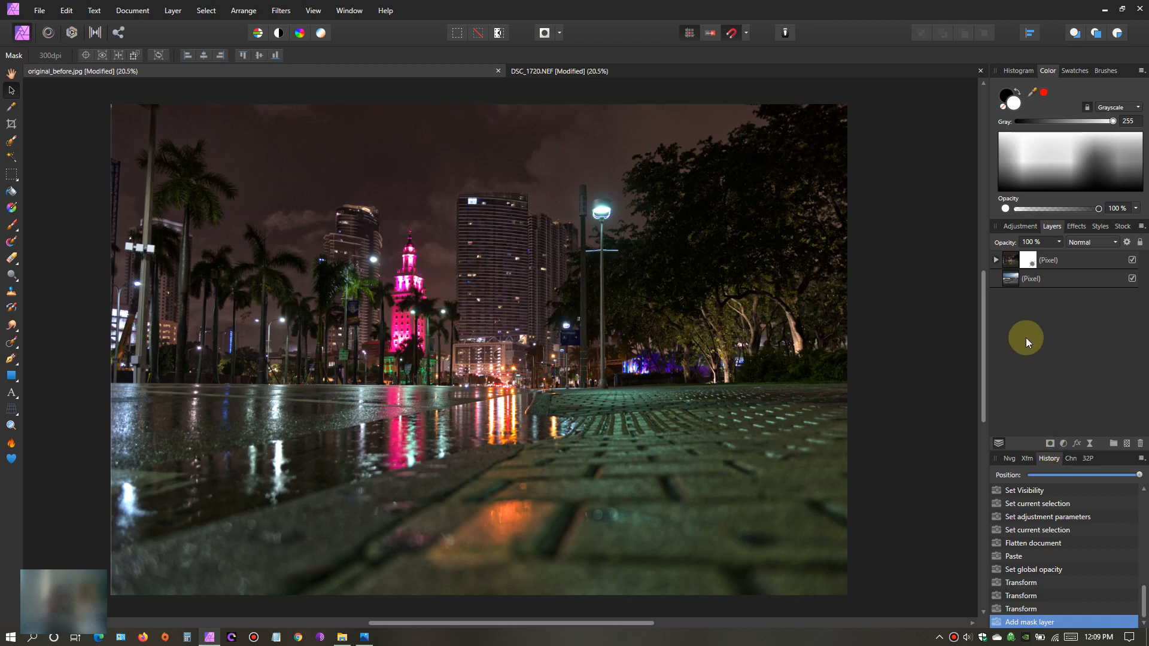
pyautogui.click(995, 261)
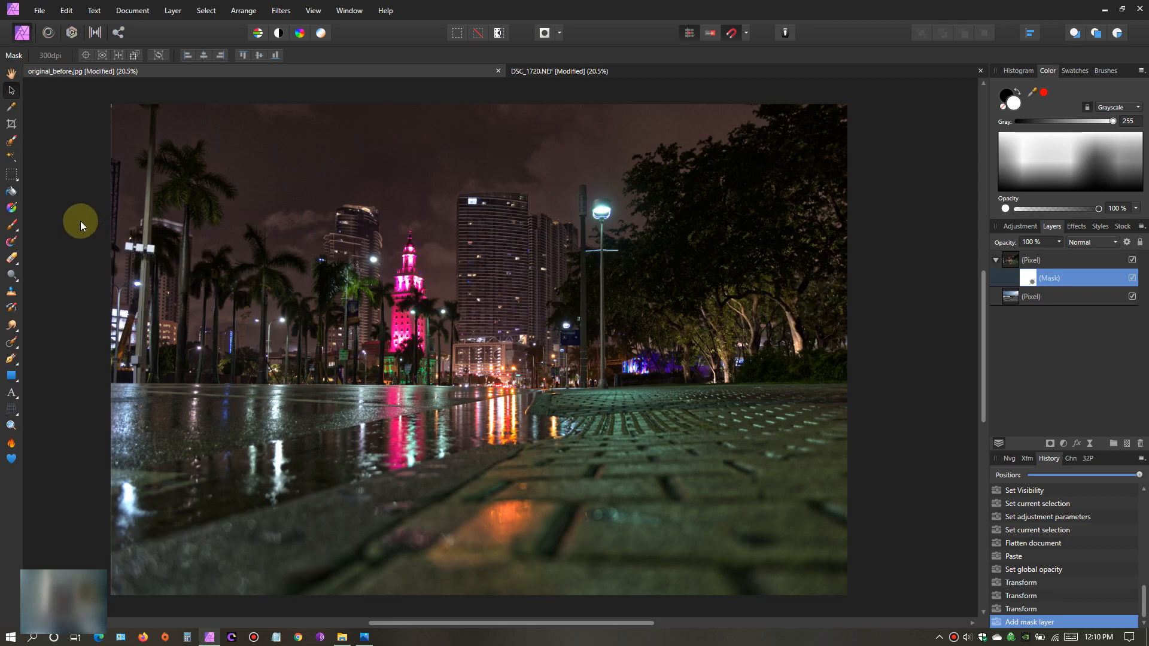
pyautogui.click(17, 231)
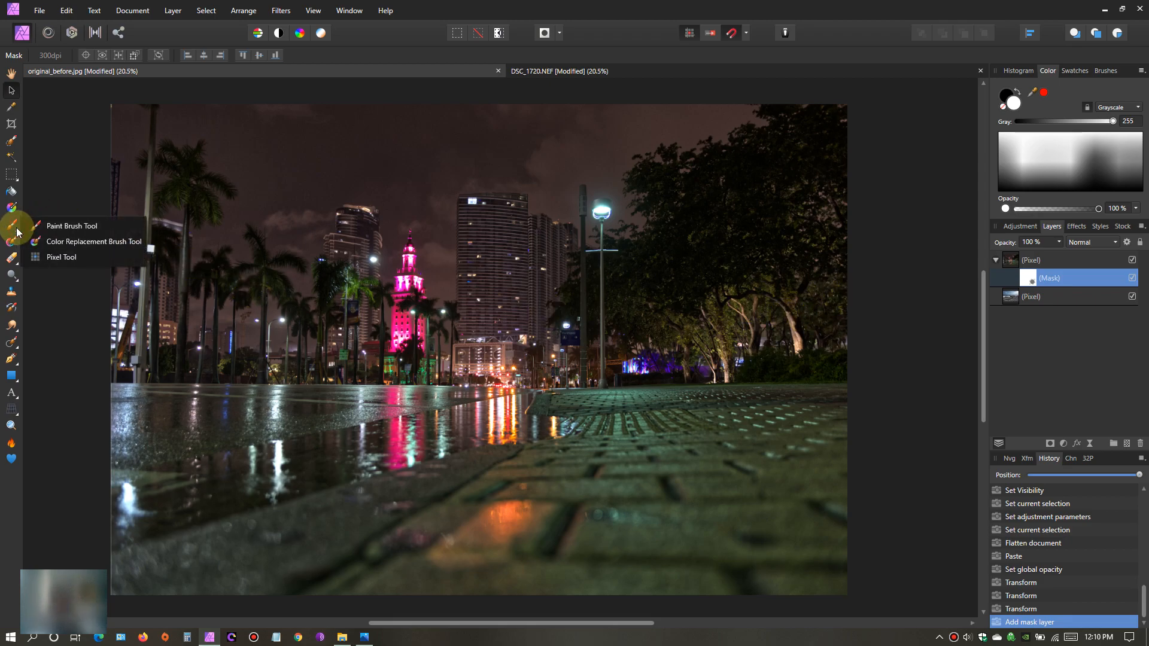
pyautogui.click(78, 226)
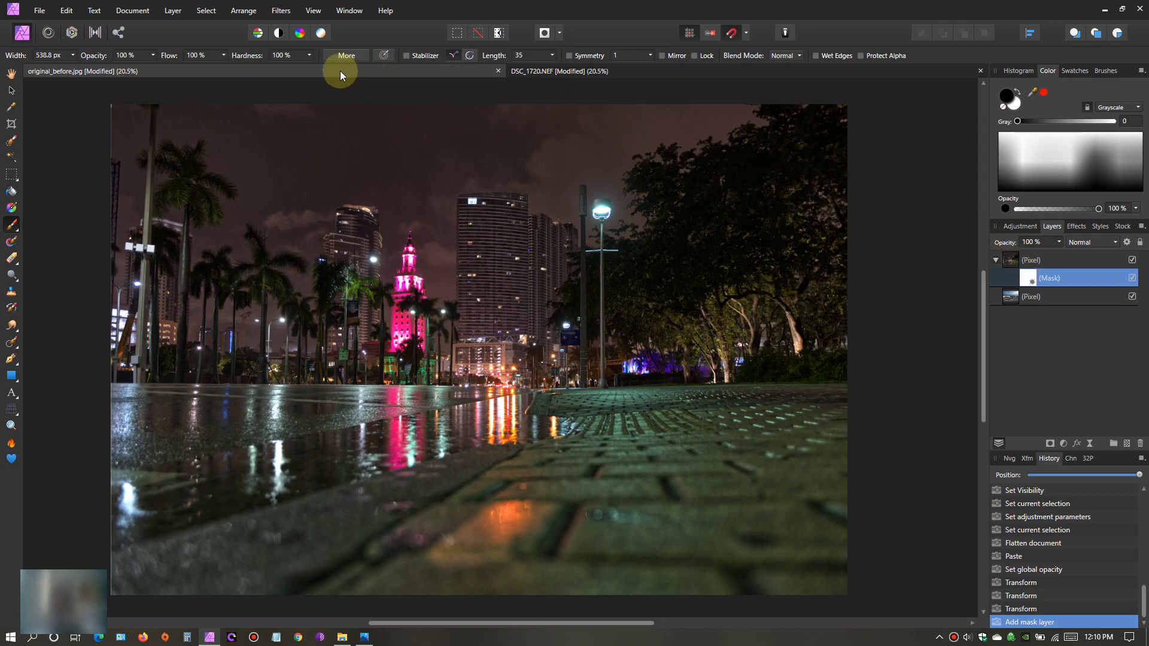
# - Try the mask brush at 51% hardness with its width enlarged to 2179.7 px over the night photo
pyautogui.click(310, 55)
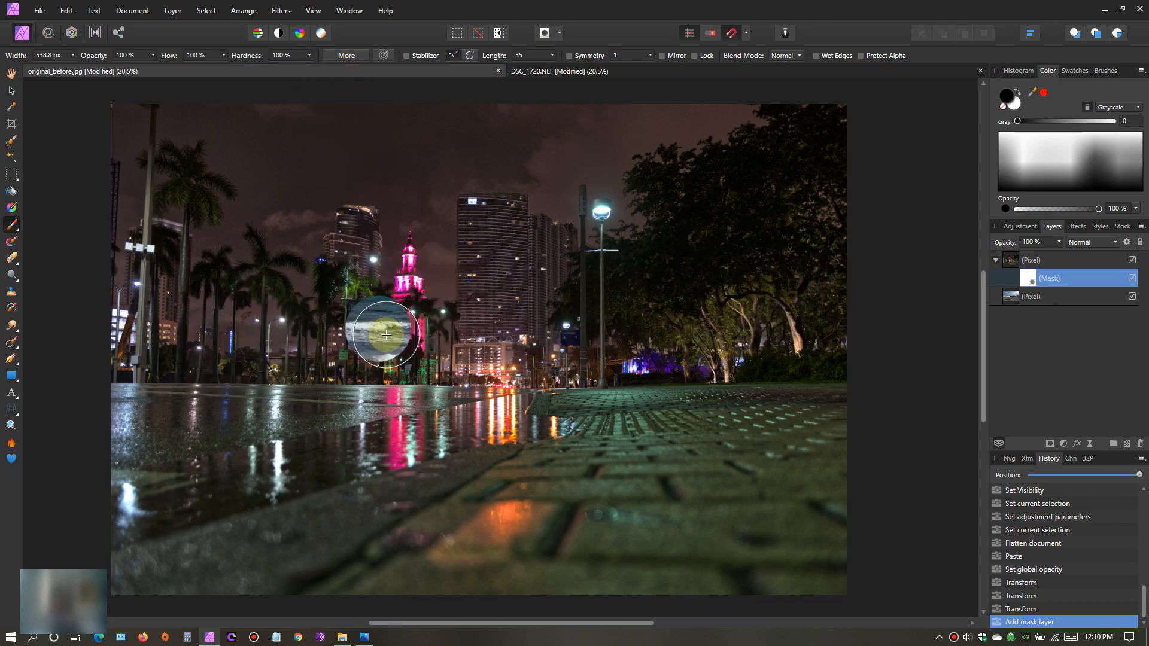
pyautogui.click(623, 372)
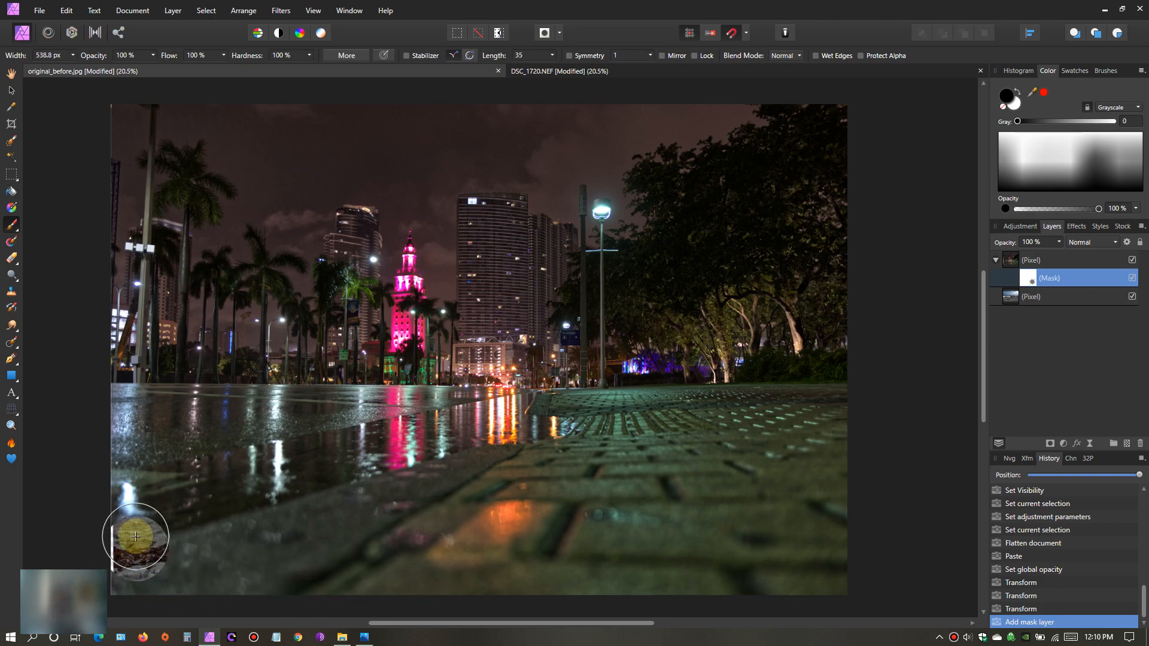
pyautogui.click(310, 57)
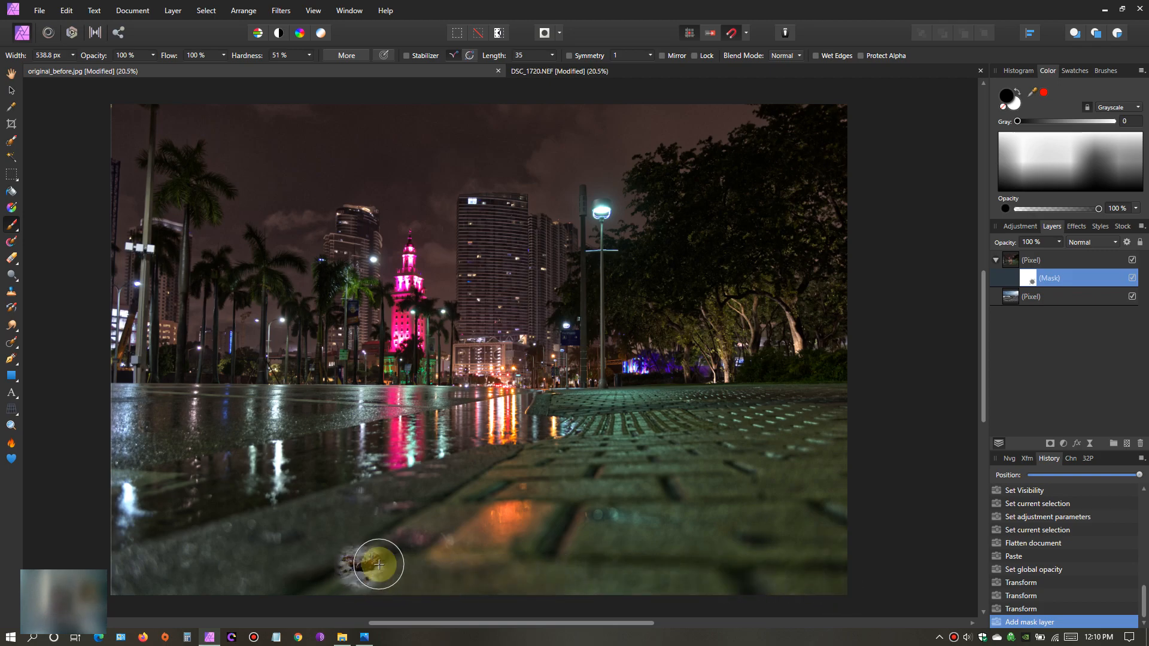
pyautogui.press(']')
pyautogui.press(']')
pyautogui.press(']')
pyautogui.press(']')
pyautogui.press(']')
pyautogui.press(']')
pyautogui.press(']')
pyautogui.press(']')
pyautogui.press(']')
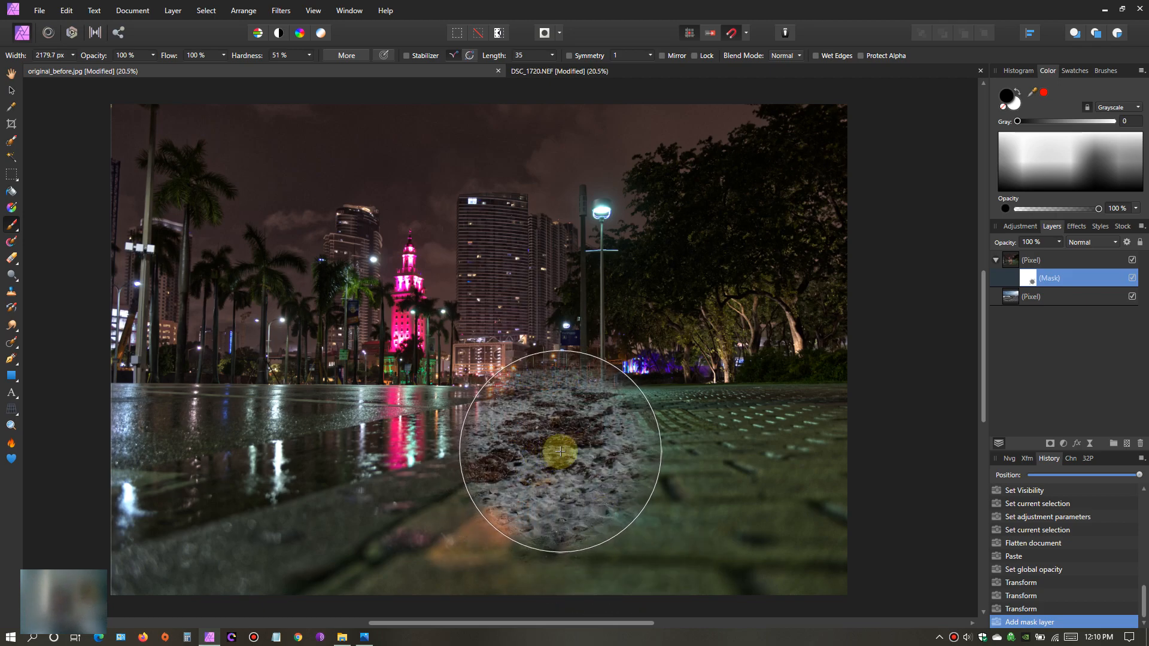
pyautogui.moveTo(597, 450)
pyautogui.mouseDown()
pyautogui.moveTo(653, 459)
pyautogui.moveTo(671, 450)
pyautogui.moveTo(566, 420)
pyautogui.mouseUp()
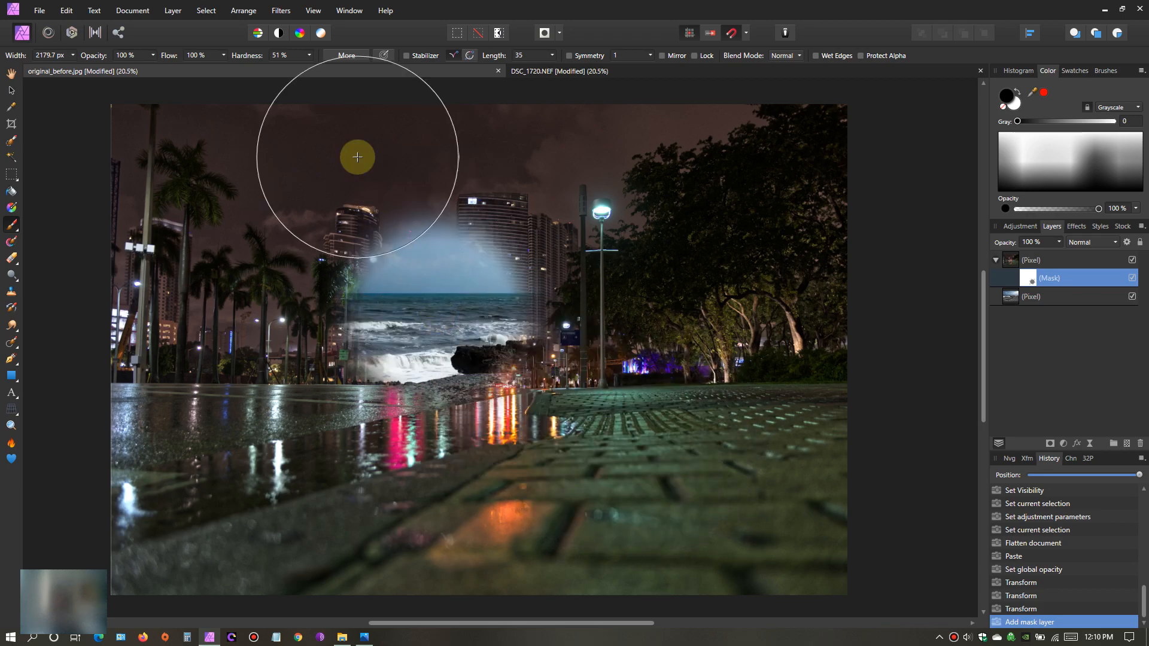
# - Compare the brush at 100% and 14% hardness over the night photo, and return its hardness to 100%
pyautogui.click(310, 54)
pyautogui.moveTo(312, 68); pyautogui.dragTo(363, 68)
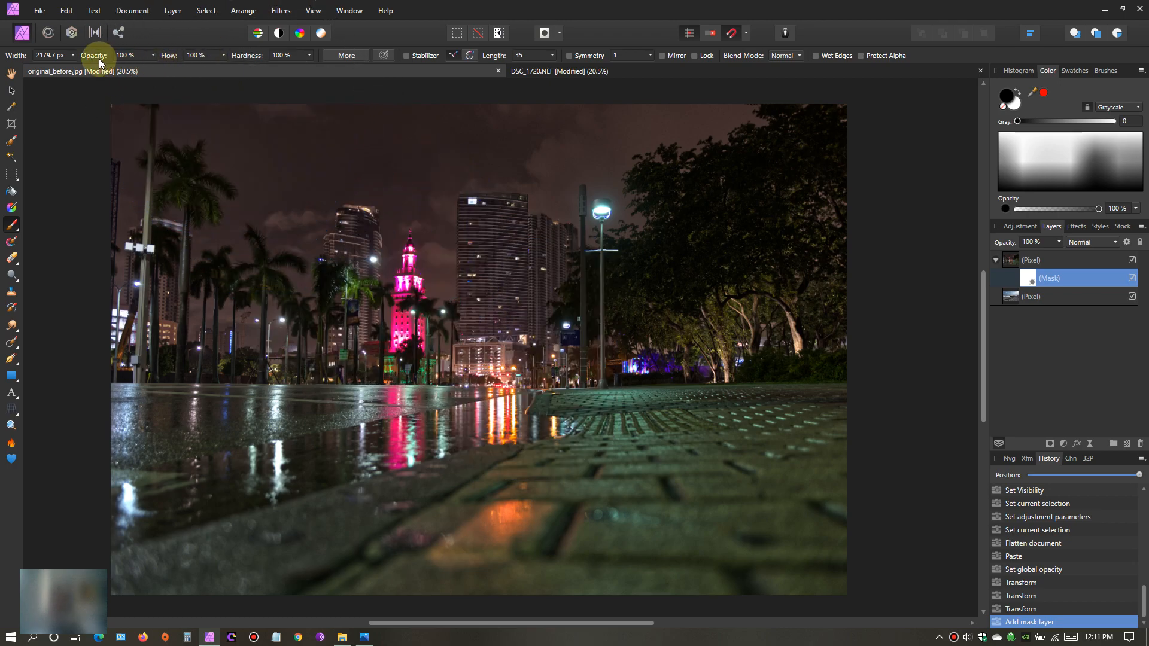
pyautogui.click(309, 56)
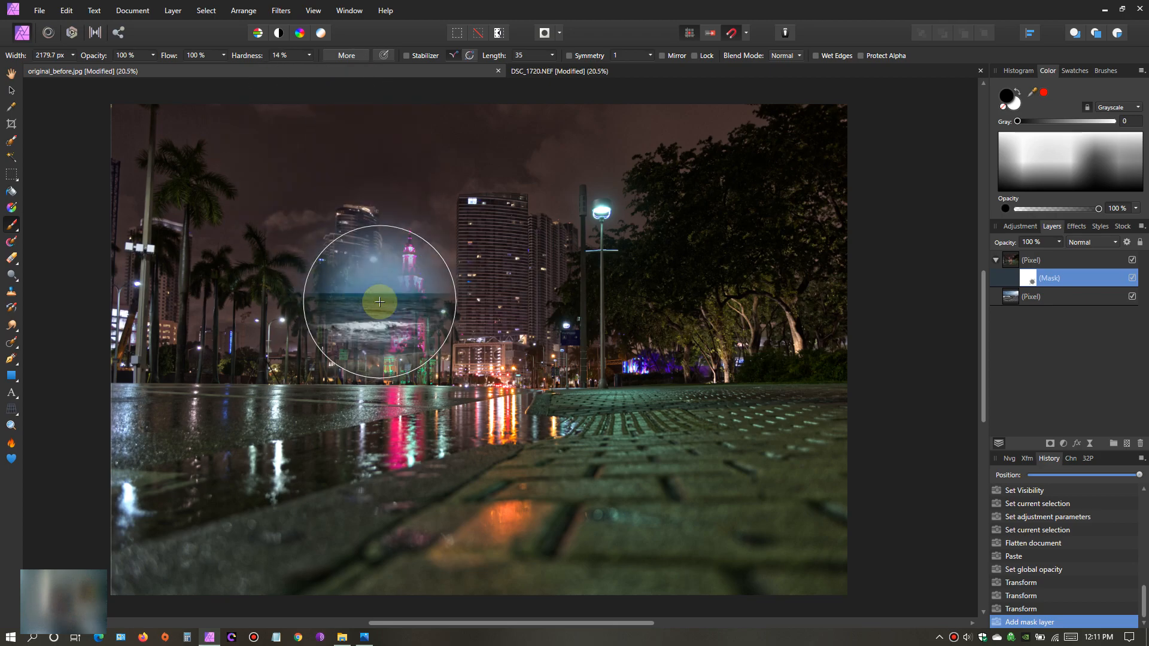
pyautogui.moveTo(398, 308)
pyautogui.mouseDown()
pyautogui.moveTo(492, 335)
pyautogui.moveTo(444, 320)
pyautogui.moveTo(325, 333)
pyautogui.moveTo(339, 451)
pyautogui.moveTo(660, 391)
pyautogui.moveTo(725, 400)
pyautogui.moveTo(597, 430)
pyautogui.moveTo(658, 461)
pyautogui.moveTo(620, 456)
pyautogui.moveTo(680, 417)
pyautogui.moveTo(775, 399)
pyautogui.moveTo(801, 420)
pyautogui.moveTo(820, 479)
pyautogui.moveTo(816, 562)
pyautogui.moveTo(794, 383)
pyautogui.moveTo(230, 481)
pyautogui.moveTo(178, 500)
pyautogui.moveTo(160, 552)
pyautogui.moveTo(173, 511)
pyautogui.moveTo(205, 507)
pyautogui.moveTo(319, 541)
pyautogui.moveTo(821, 546)
pyautogui.moveTo(225, 560)
pyautogui.moveTo(234, 491)
pyautogui.moveTo(466, 285)
pyautogui.moveTo(679, 287)
pyautogui.moveTo(564, 345)
pyautogui.moveTo(601, 348)
pyautogui.moveTo(495, 302)
pyautogui.moveTo(455, 193)
pyautogui.moveTo(325, 225)
pyautogui.moveTo(787, 404)
pyautogui.moveTo(792, 416)
pyautogui.moveTo(723, 461)
pyautogui.moveTo(491, 190)
pyautogui.moveTo(454, 113)
pyautogui.mouseUp()
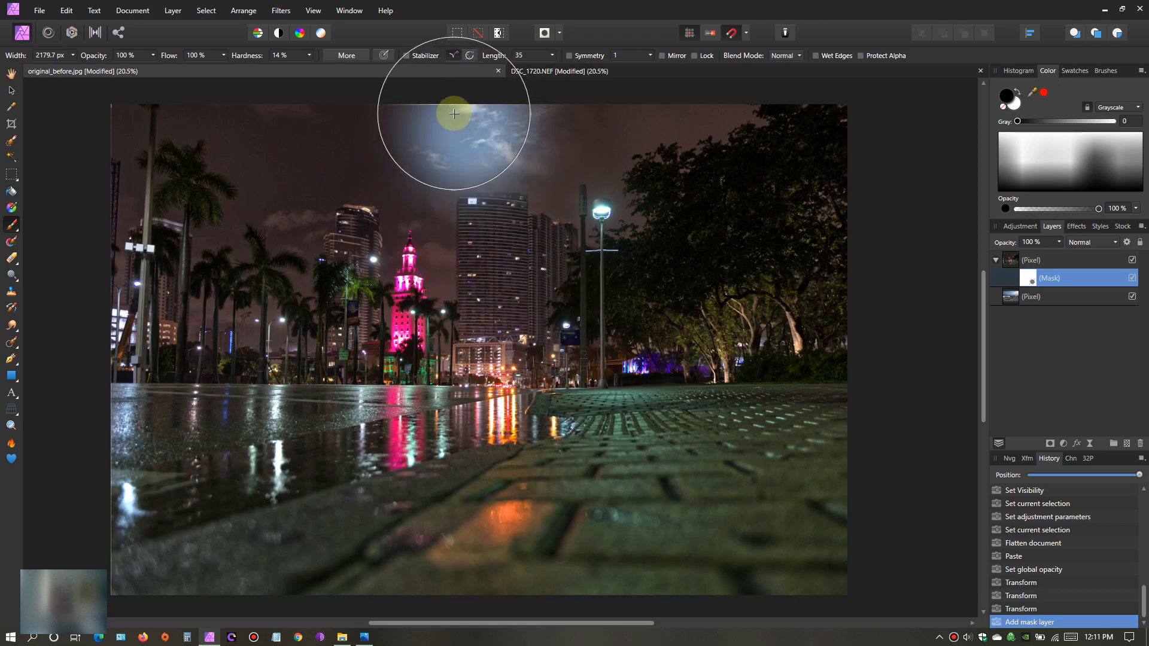
pyautogui.click(309, 56)
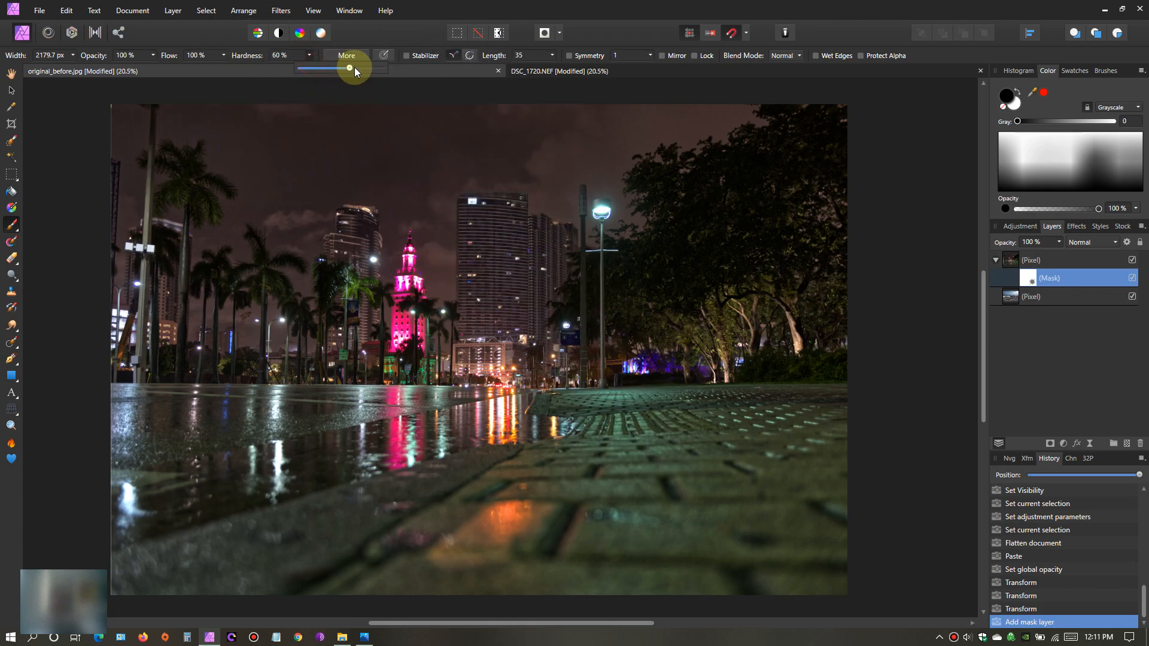
# - Look through the Basic brush presets, then view the image histogram
pyautogui.click(1107, 71)
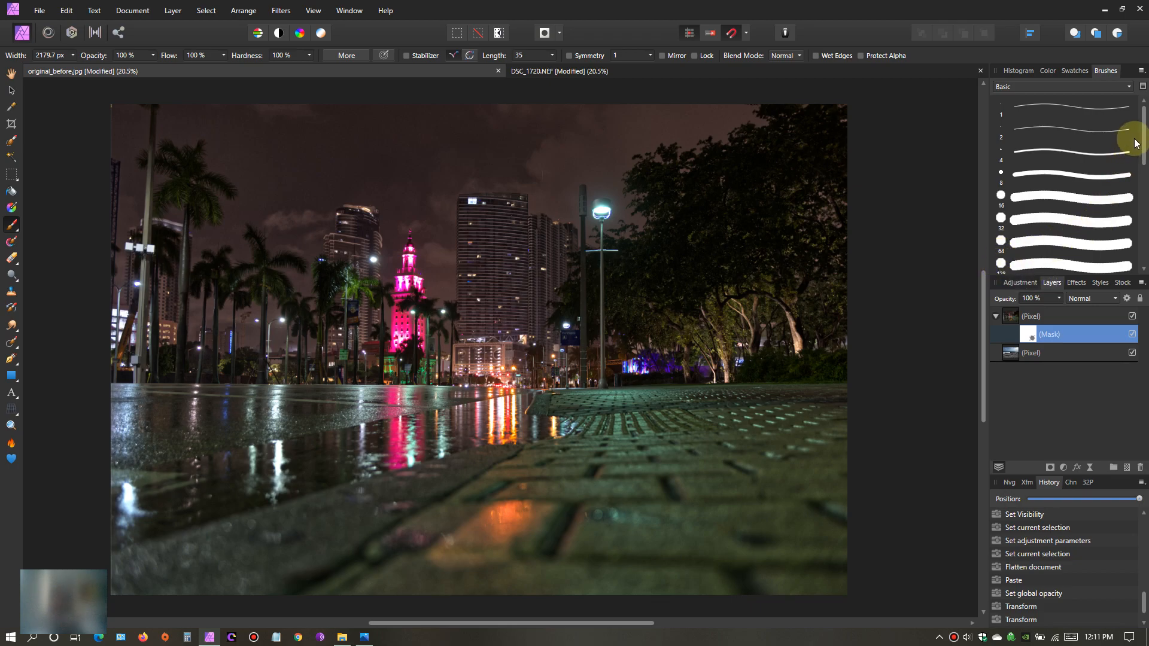
pyautogui.moveTo(1143, 143)
pyautogui.mouseDown()
pyautogui.moveTo(1144, 161)
pyautogui.moveTo(1143, 151)
pyautogui.mouseUp()
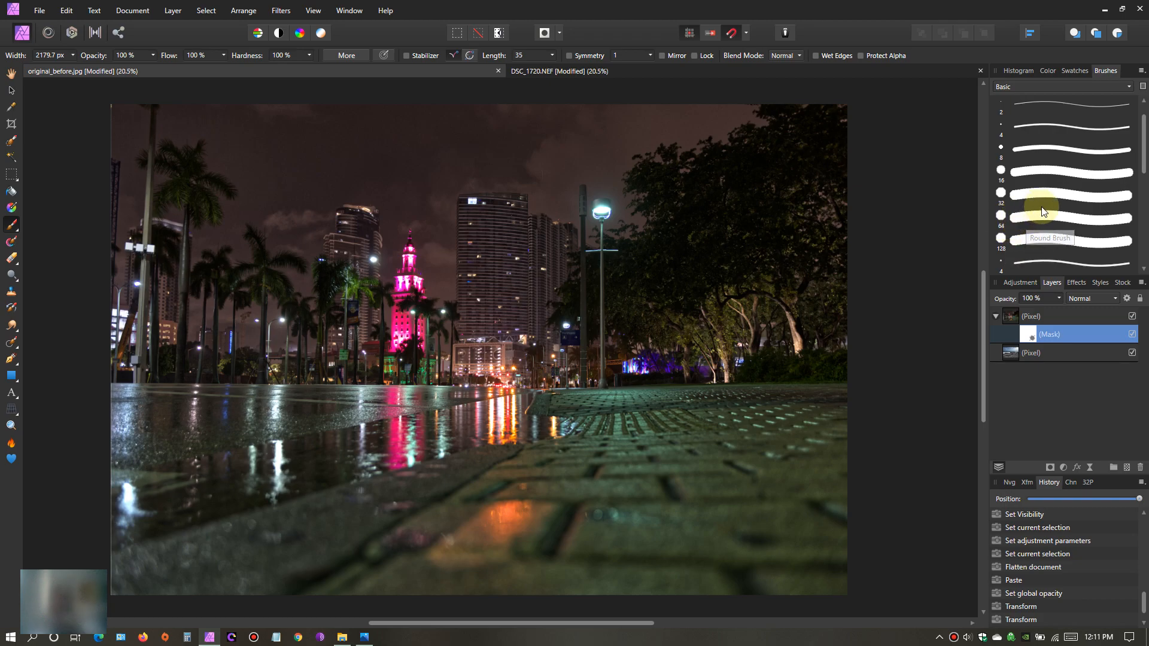
pyautogui.click(1028, 73)
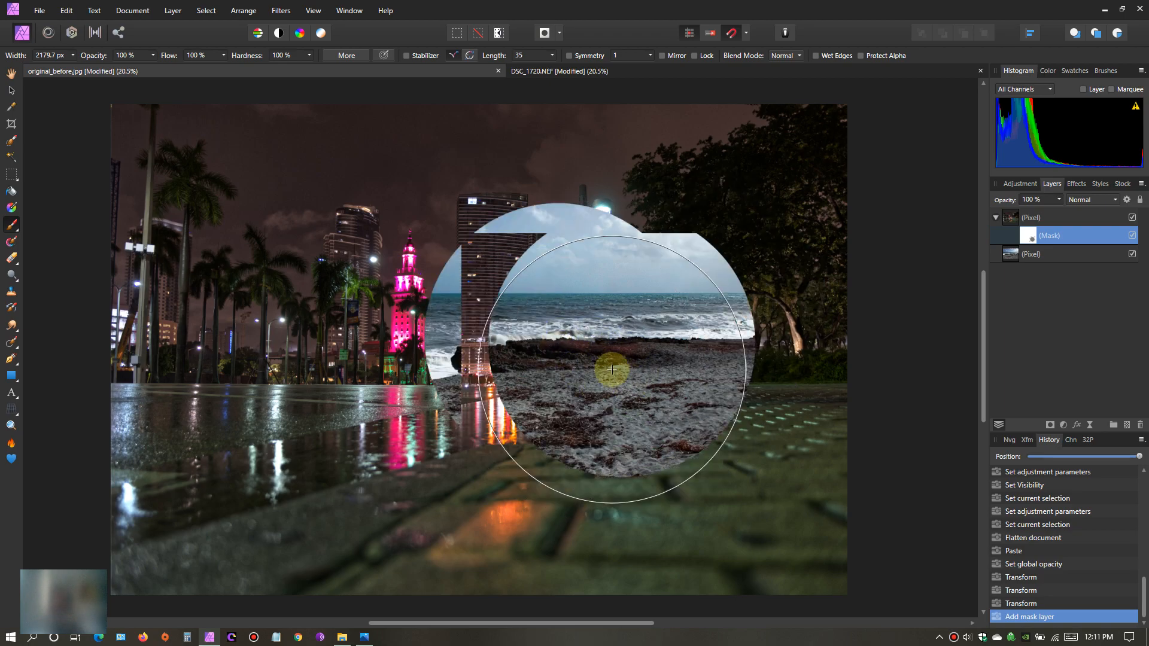
# - Reduce the brush width to 593.9 px and paint black on the mask along the lower foreground to reveal the beach sand
pyautogui.press('[')
pyautogui.press('[')
pyautogui.press('[')
pyautogui.press('[')
pyautogui.press('[')
pyautogui.press('[')
pyautogui.press('[')
pyautogui.press('[')
pyautogui.press('[')
pyautogui.press('[')
pyautogui.press('[')
pyautogui.press('[')
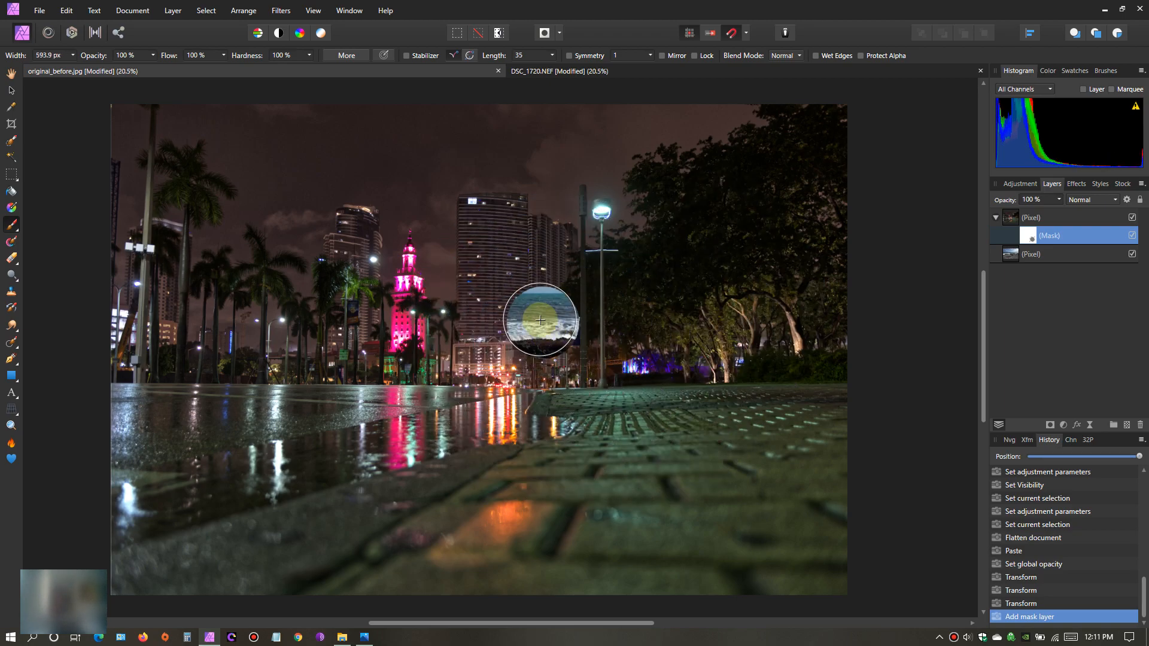
pyautogui.scroll(-2, 538, 320)
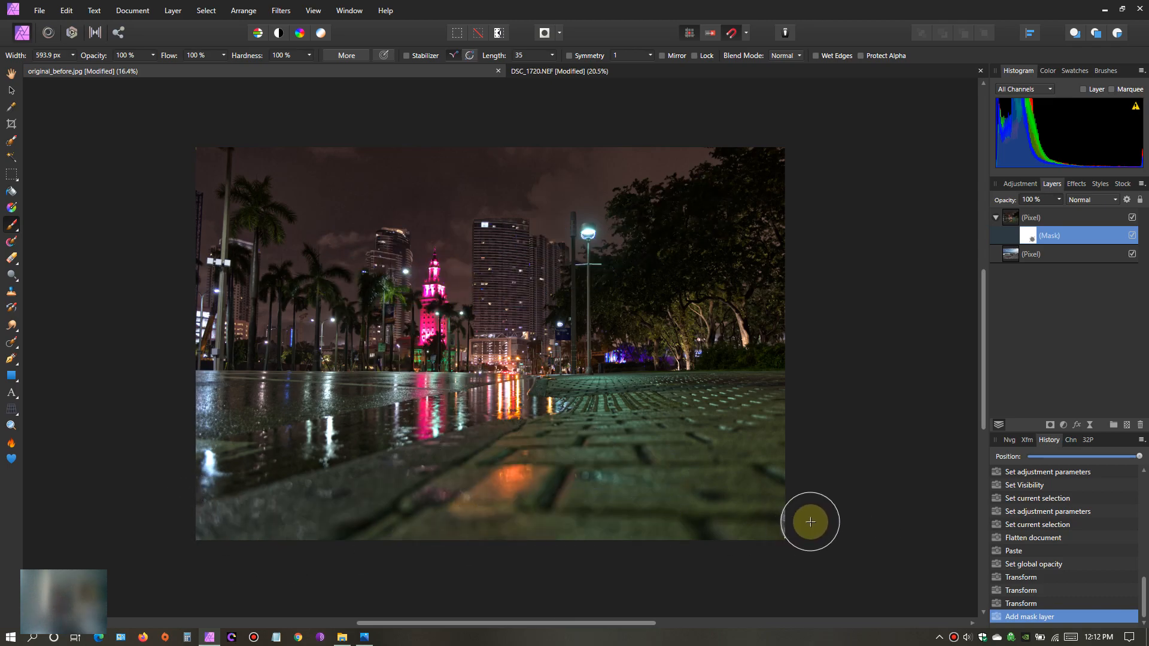
pyautogui.scroll(1, 815, 518)
pyautogui.moveTo(984, 392); pyautogui.dragTo(980, 369)
pyautogui.moveTo(513, 623); pyautogui.dragTo(470, 623)
pyautogui.moveTo(666, 578)
pyautogui.mouseDown()
pyautogui.moveTo(786, 584)
pyautogui.moveTo(666, 582)
pyautogui.moveTo(859, 552)
pyautogui.moveTo(617, 582)
pyautogui.moveTo(111, 561)
pyautogui.moveTo(185, 535)
pyautogui.moveTo(489, 549)
pyautogui.moveTo(736, 526)
pyautogui.moveTo(836, 491)
pyautogui.moveTo(756, 502)
pyautogui.moveTo(829, 461)
pyautogui.moveTo(736, 492)
pyautogui.moveTo(583, 518)
pyautogui.moveTo(113, 525)
pyautogui.moveTo(725, 497)
pyautogui.moveTo(818, 469)
pyautogui.moveTo(859, 440)
pyautogui.moveTo(794, 492)
pyautogui.moveTo(875, 468)
pyautogui.mouseUp()
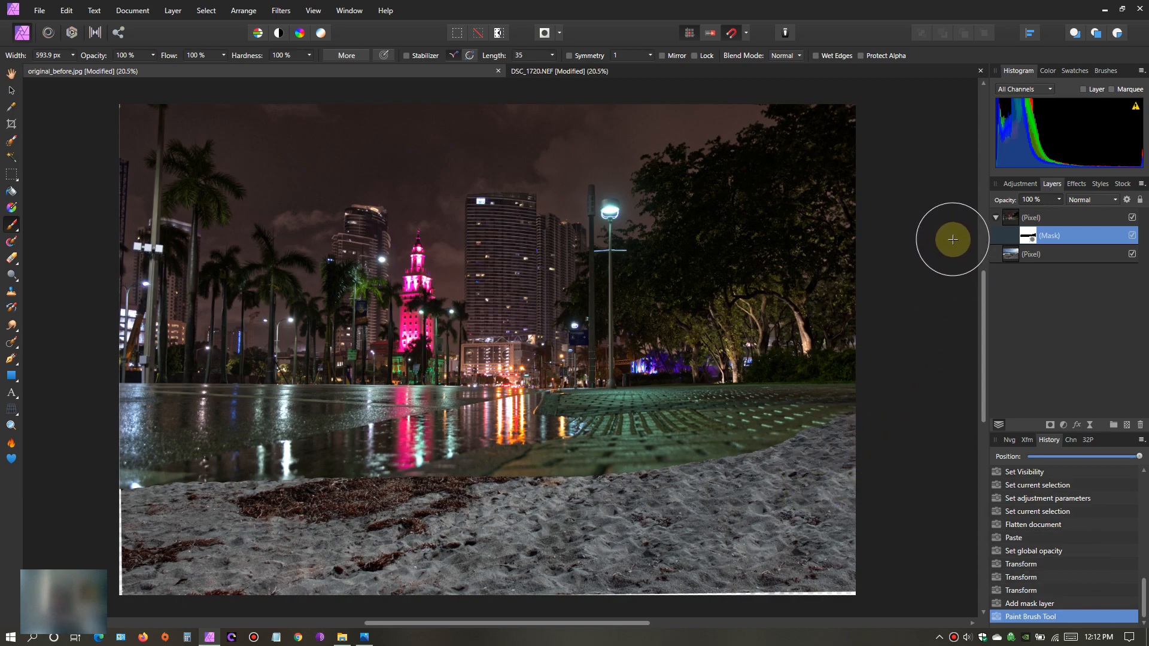
# - Paint white on the mask over the right part of the sand to bring back the brick pavement
pyautogui.click(1053, 71)
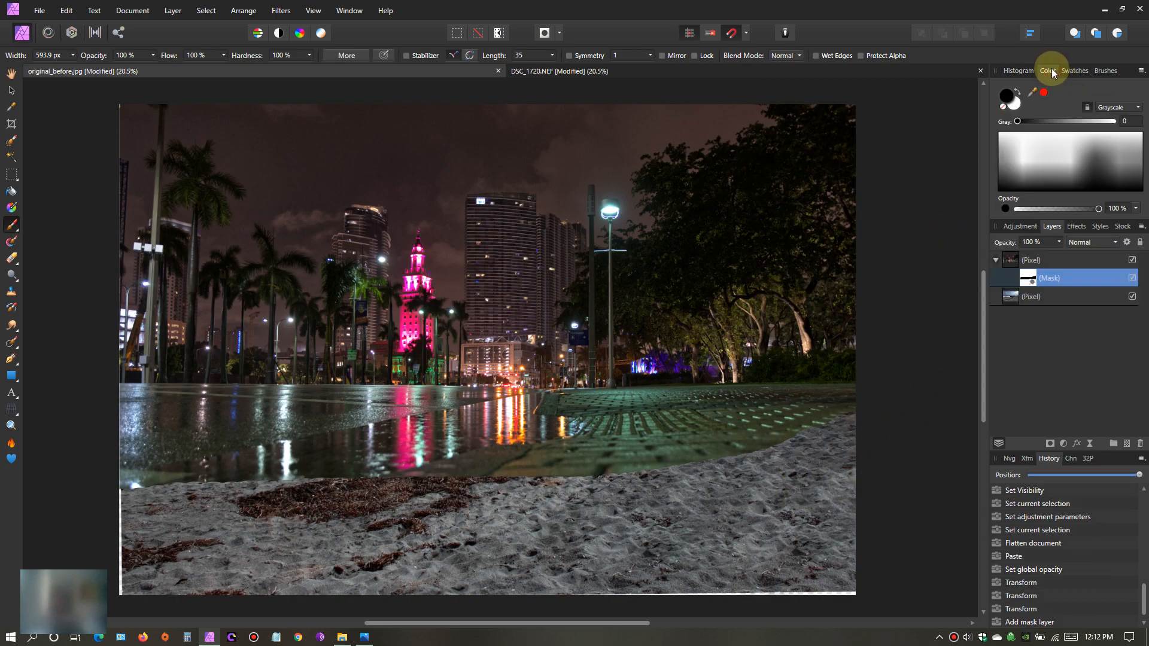
pyautogui.click(1016, 108)
pyautogui.moveTo(868, 431)
pyautogui.mouseDown()
pyautogui.moveTo(650, 521)
pyautogui.moveTo(814, 456)
pyautogui.moveTo(606, 503)
pyautogui.moveTo(751, 502)
pyautogui.moveTo(891, 465)
pyautogui.moveTo(865, 573)
pyautogui.moveTo(603, 578)
pyautogui.moveTo(642, 540)
pyautogui.moveTo(873, 518)
pyautogui.moveTo(829, 587)
pyautogui.moveTo(559, 576)
pyautogui.moveTo(578, 512)
pyautogui.moveTo(560, 557)
pyautogui.moveTo(569, 580)
pyautogui.mouseUp()
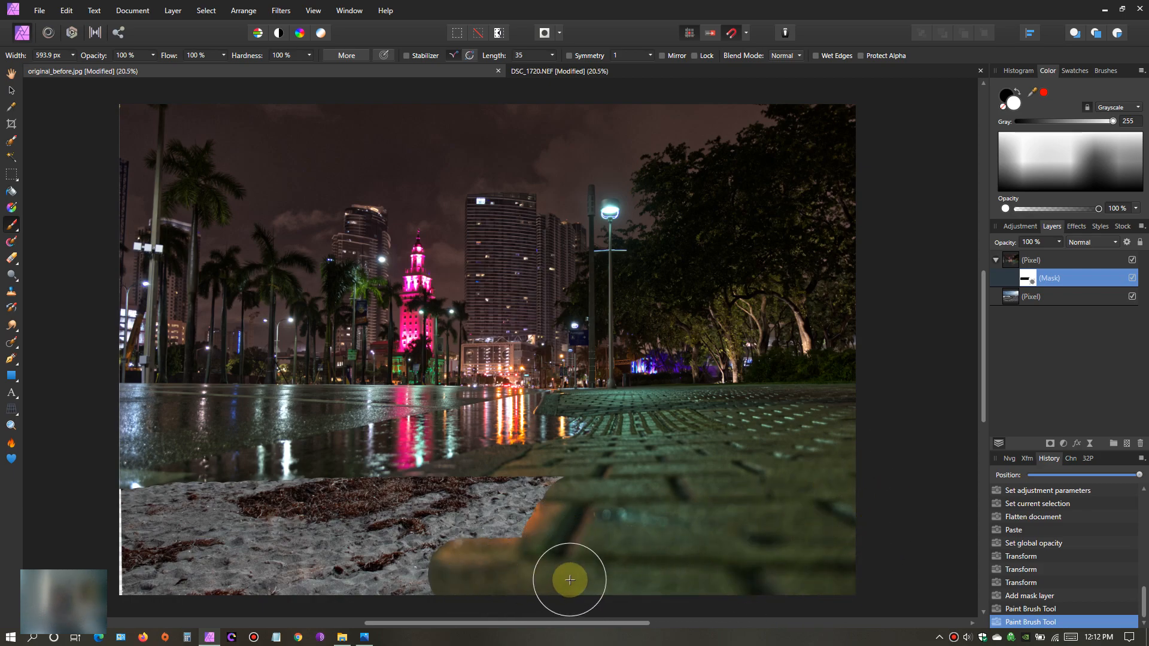
# - Paint black on the mask over the pavement and wet street up to the base of the buildings, revealing sand, rocks and waves
pyautogui.click(1010, 100)
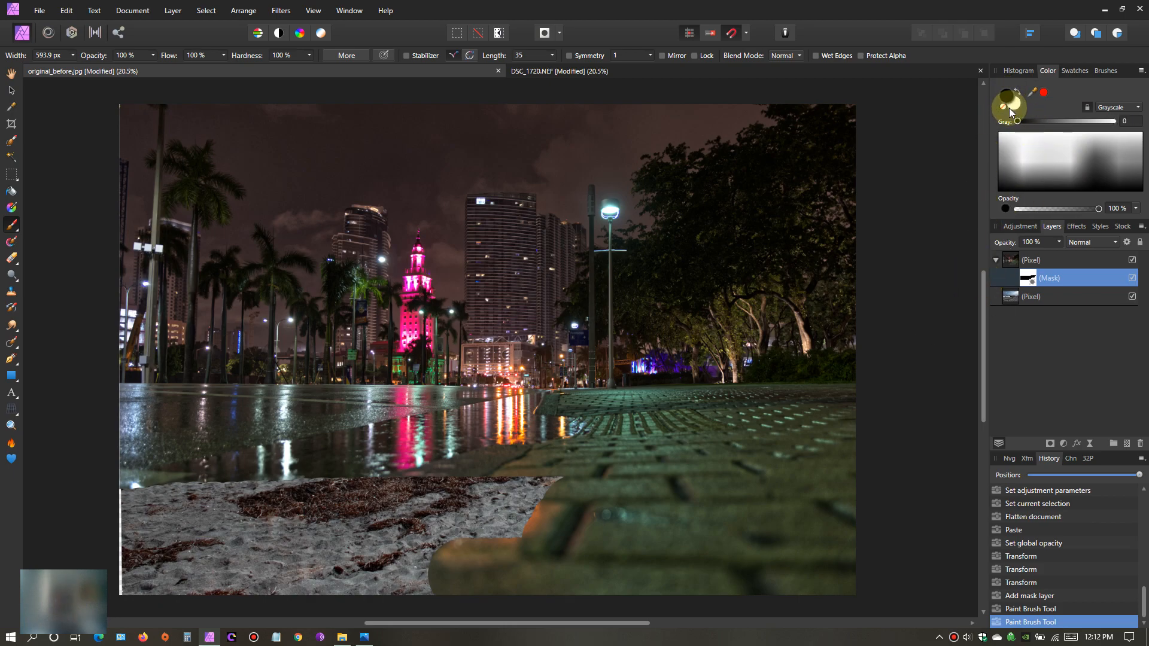
pyautogui.moveTo(399, 569)
pyautogui.mouseDown()
pyautogui.moveTo(854, 563)
pyautogui.moveTo(800, 563)
pyautogui.moveTo(869, 532)
pyautogui.moveTo(506, 533)
pyautogui.moveTo(876, 479)
pyautogui.moveTo(608, 513)
pyautogui.moveTo(732, 516)
pyautogui.moveTo(427, 527)
pyautogui.moveTo(131, 515)
pyautogui.moveTo(632, 492)
pyautogui.moveTo(863, 445)
pyautogui.moveTo(203, 486)
pyautogui.moveTo(138, 485)
pyautogui.moveTo(849, 434)
pyautogui.moveTo(307, 467)
pyautogui.moveTo(134, 462)
pyautogui.moveTo(857, 420)
pyautogui.moveTo(122, 458)
pyautogui.moveTo(269, 528)
pyautogui.moveTo(248, 491)
pyautogui.moveTo(262, 500)
pyautogui.moveTo(139, 443)
pyautogui.moveTo(152, 425)
pyautogui.moveTo(809, 420)
pyautogui.moveTo(766, 406)
pyautogui.moveTo(316, 406)
pyautogui.moveTo(159, 421)
pyautogui.moveTo(190, 403)
pyautogui.moveTo(397, 390)
pyautogui.moveTo(860, 382)
pyautogui.moveTo(205, 390)
pyautogui.mouseUp()
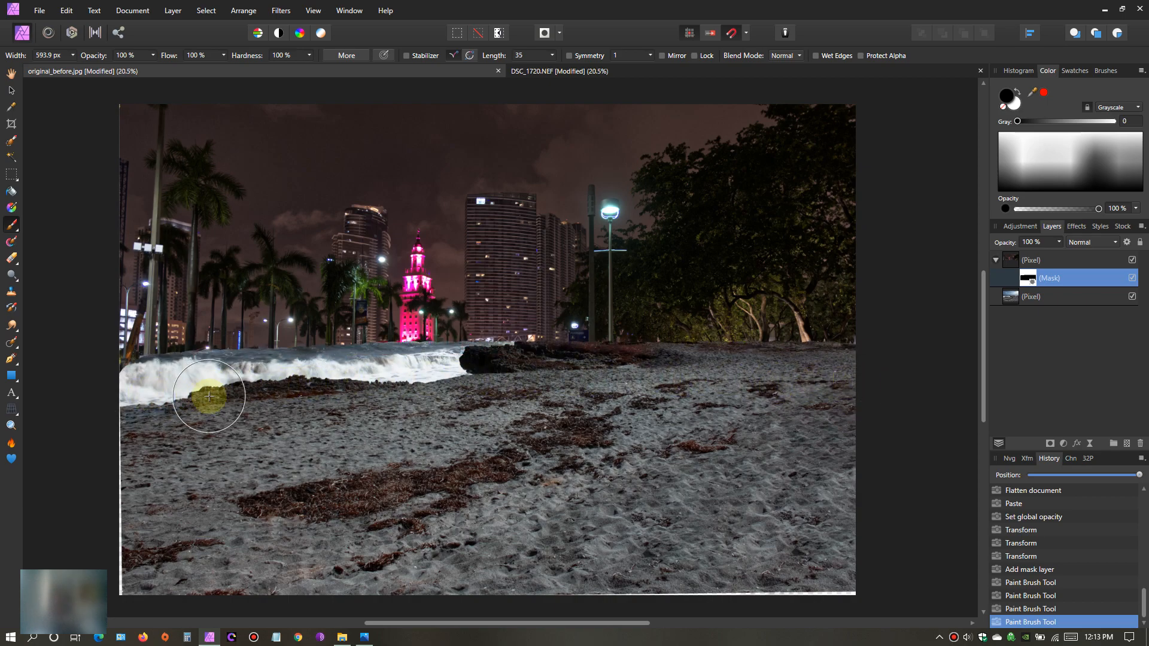
pyautogui.moveTo(532, 380)
pyautogui.mouseDown()
pyautogui.moveTo(850, 364)
pyautogui.moveTo(98, 375)
pyautogui.moveTo(296, 382)
pyautogui.moveTo(864, 346)
pyautogui.mouseUp()
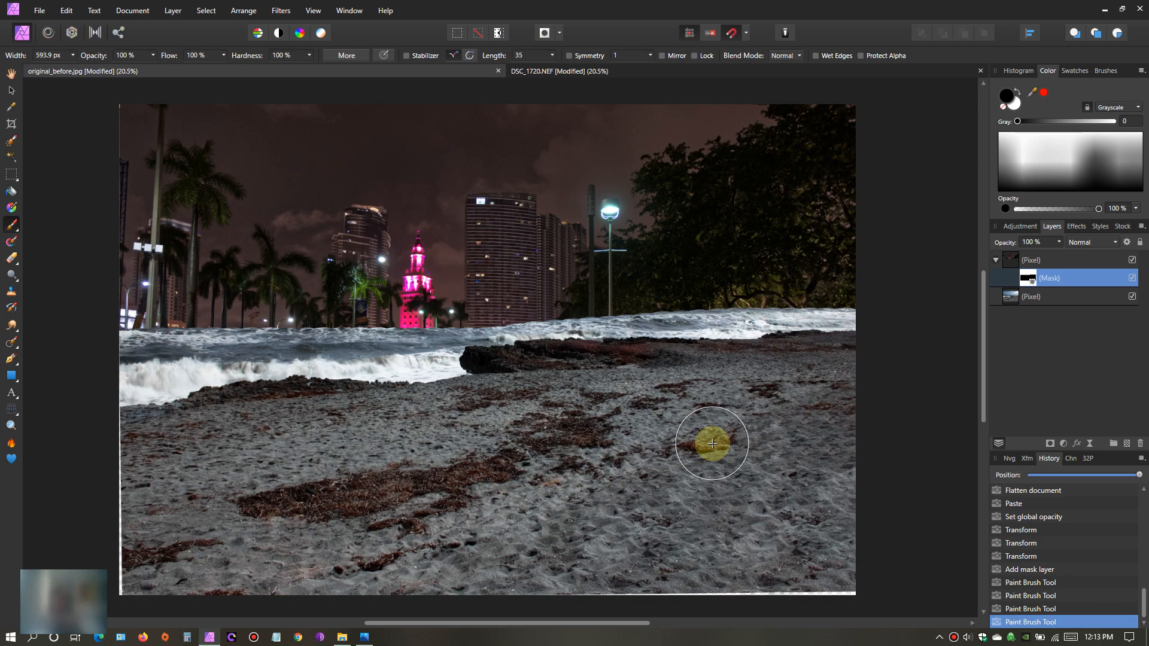
# - Move the night photo's mask straight down with the Move Tool to bring back the street below the buildings, and select the beach layer
pyautogui.click(1007, 261)
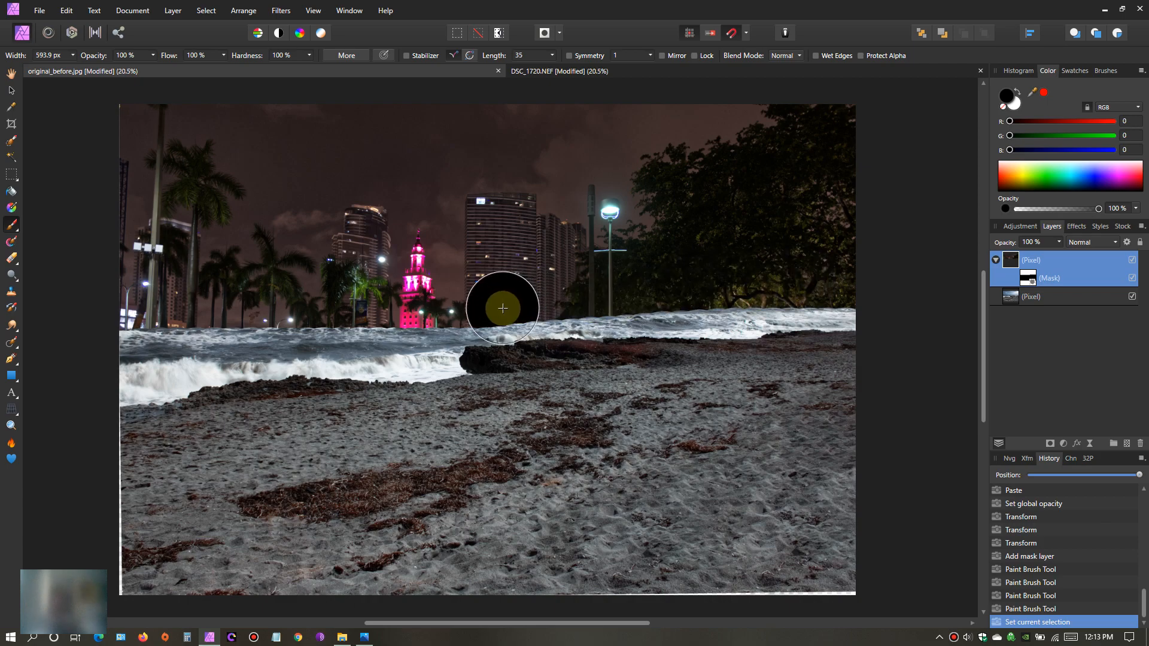
pyautogui.click(1022, 279)
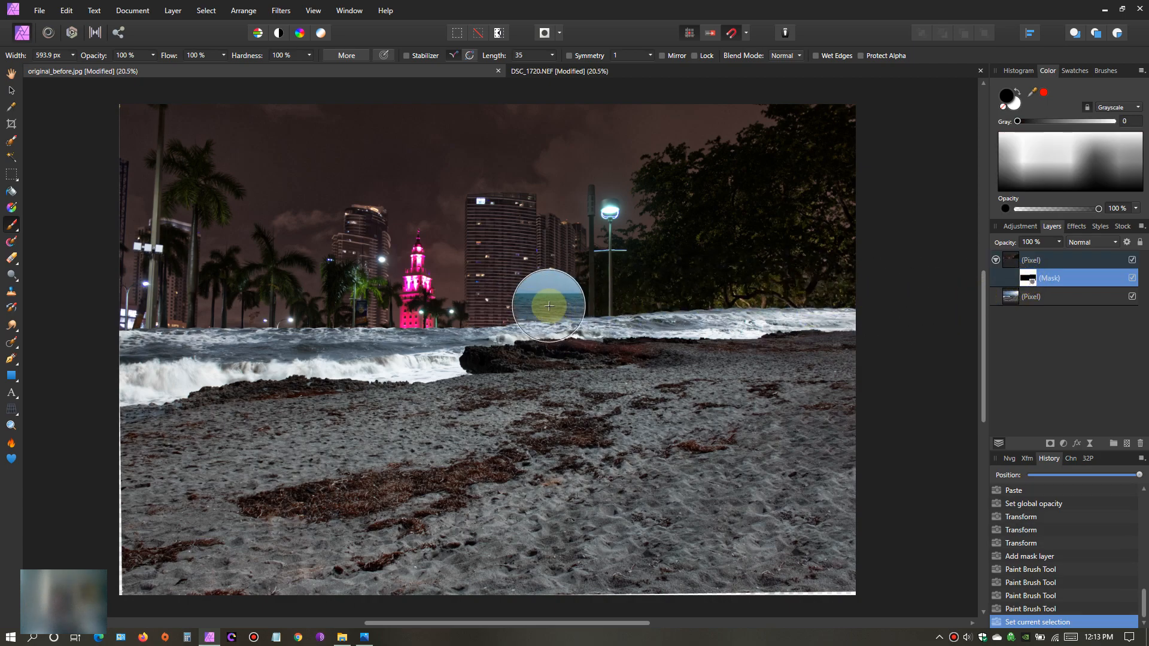
pyautogui.click(11, 91)
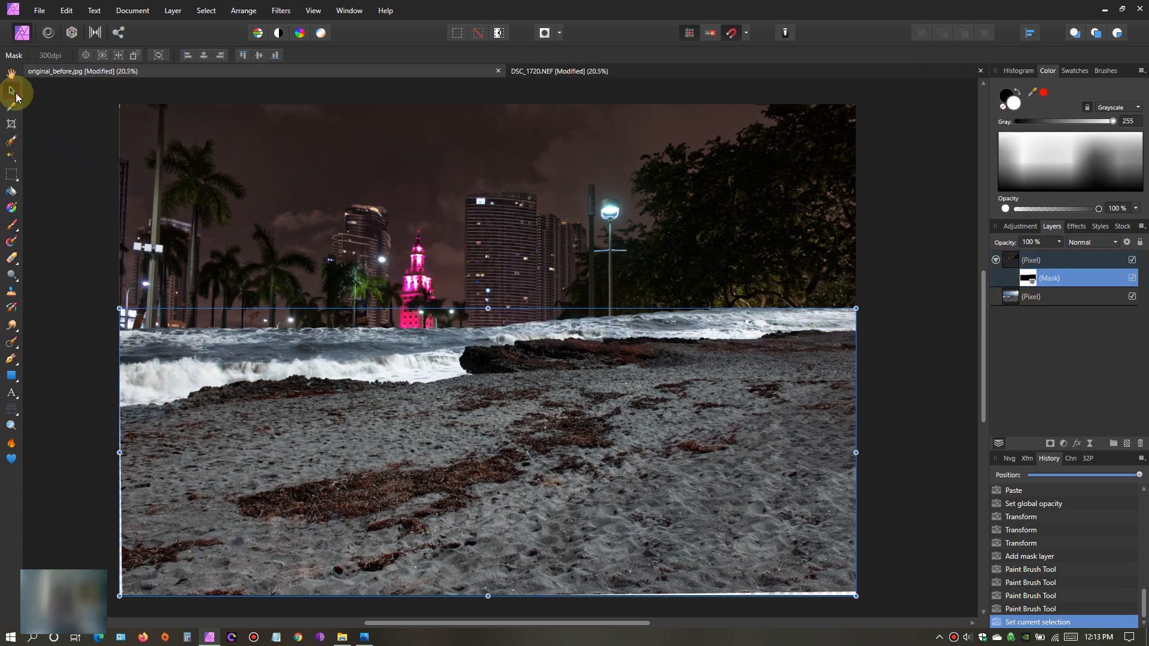
pyautogui.scroll(-3, 782, 292)
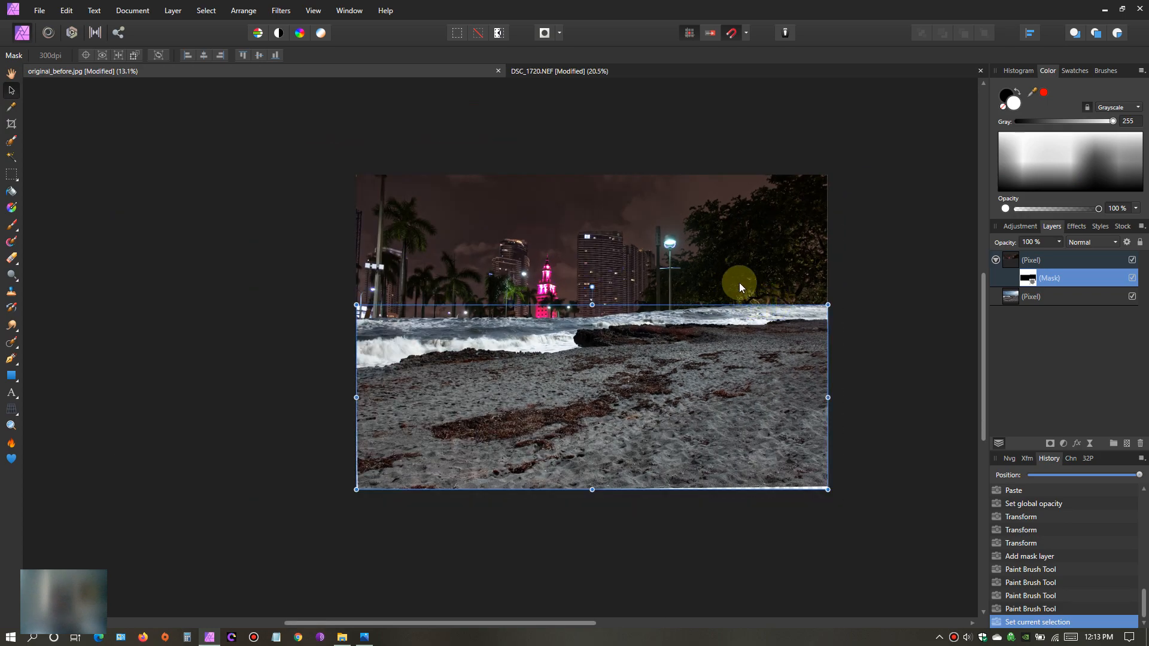
pyautogui.moveTo(986, 325); pyautogui.dragTo(982, 283)
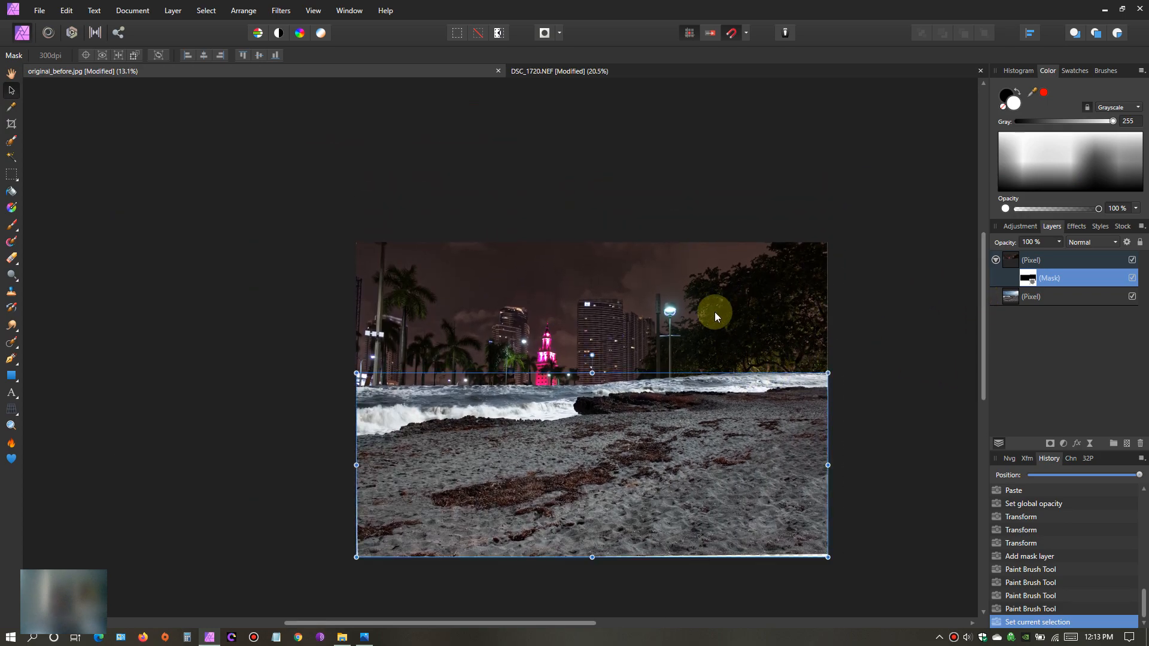
pyautogui.moveTo(583, 398); pyautogui.dragTo(586, 447)
pyautogui.click(1009, 300)
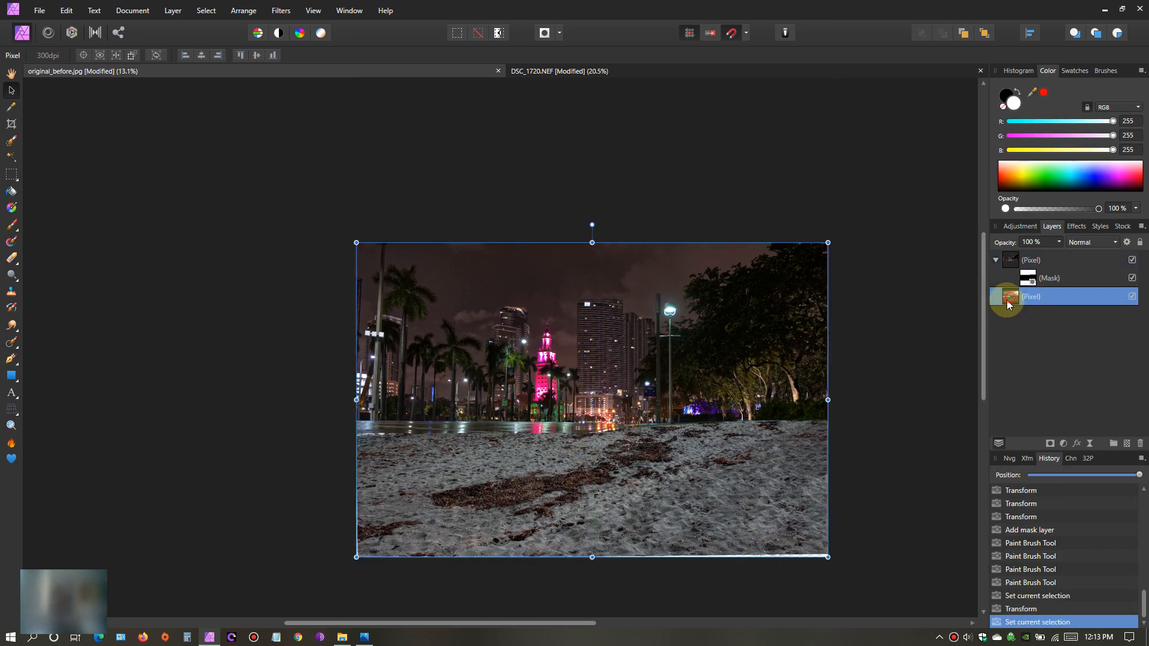
# - Move the beach layer straight down until its waves and rocks sit just below the wet street and trees
pyautogui.moveTo(637, 388); pyautogui.dragTo(638, 426)
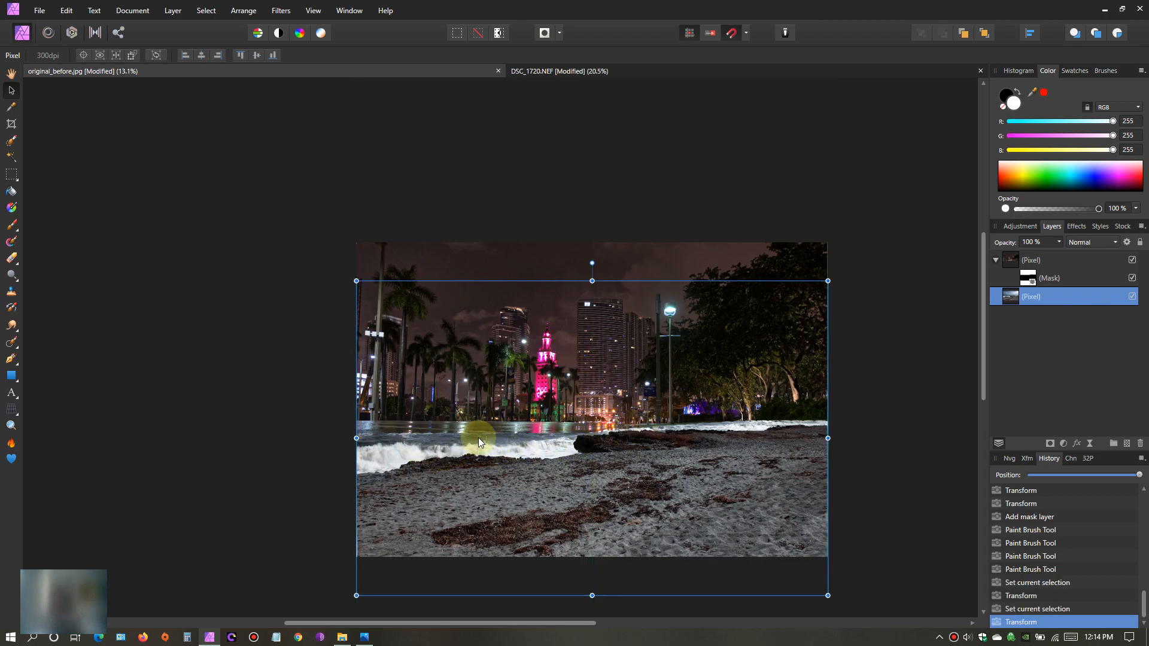
pyautogui.moveTo(984, 317); pyautogui.dragTo(985, 337)
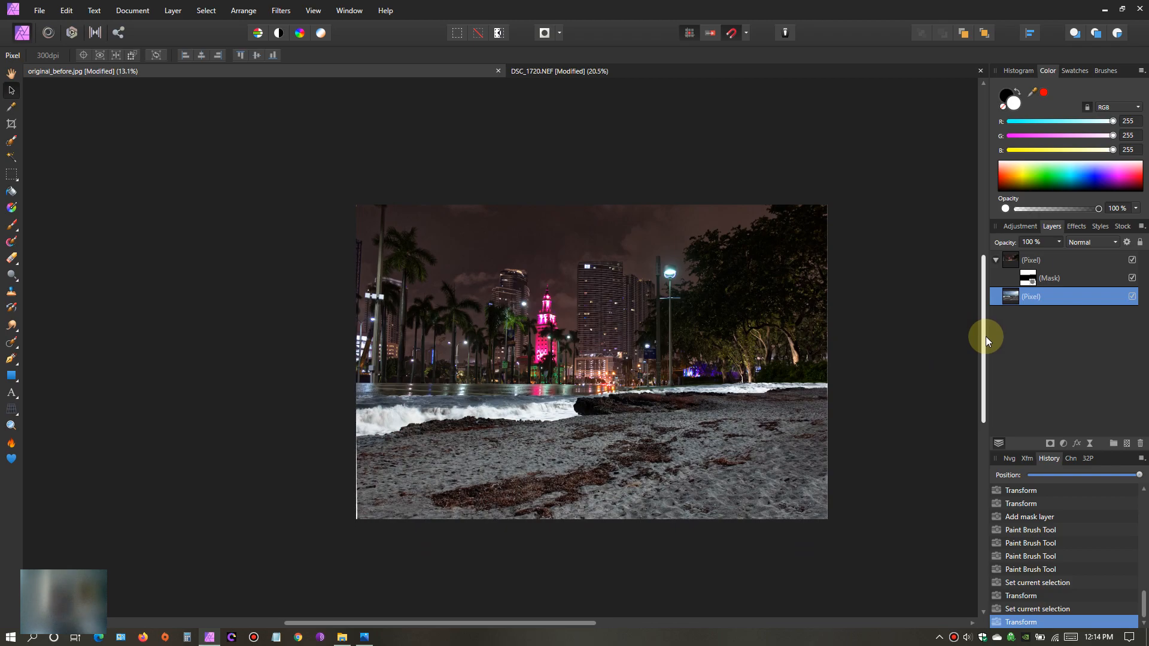
pyautogui.scroll(2, 610, 355)
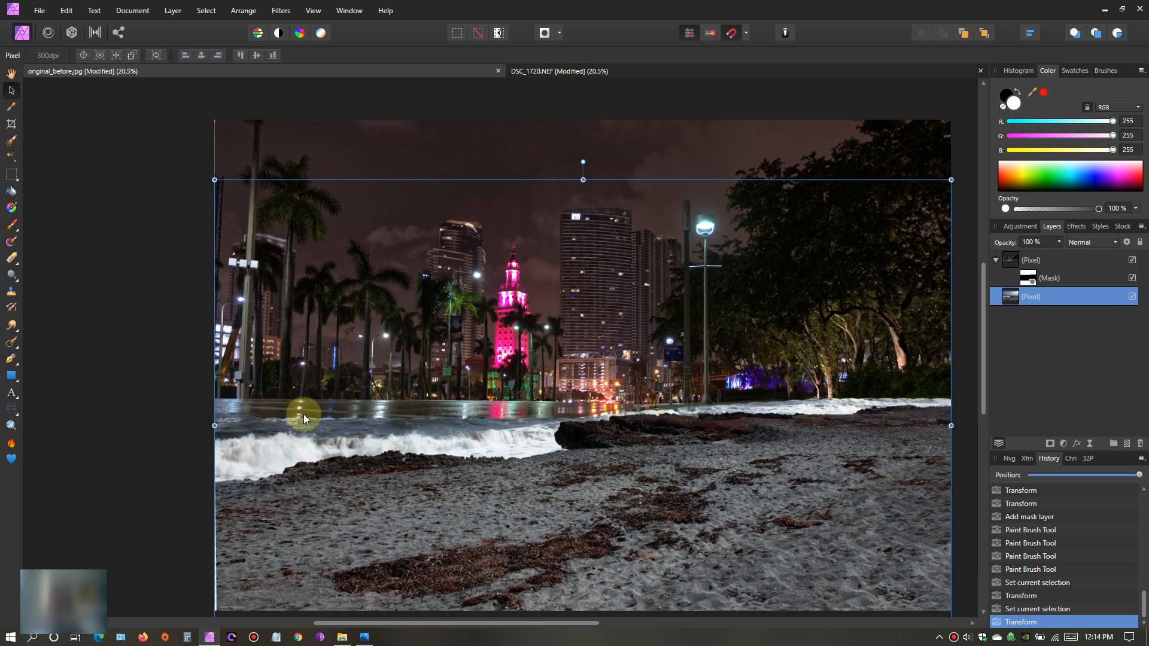
pyautogui.scroll(3, 595, 440)
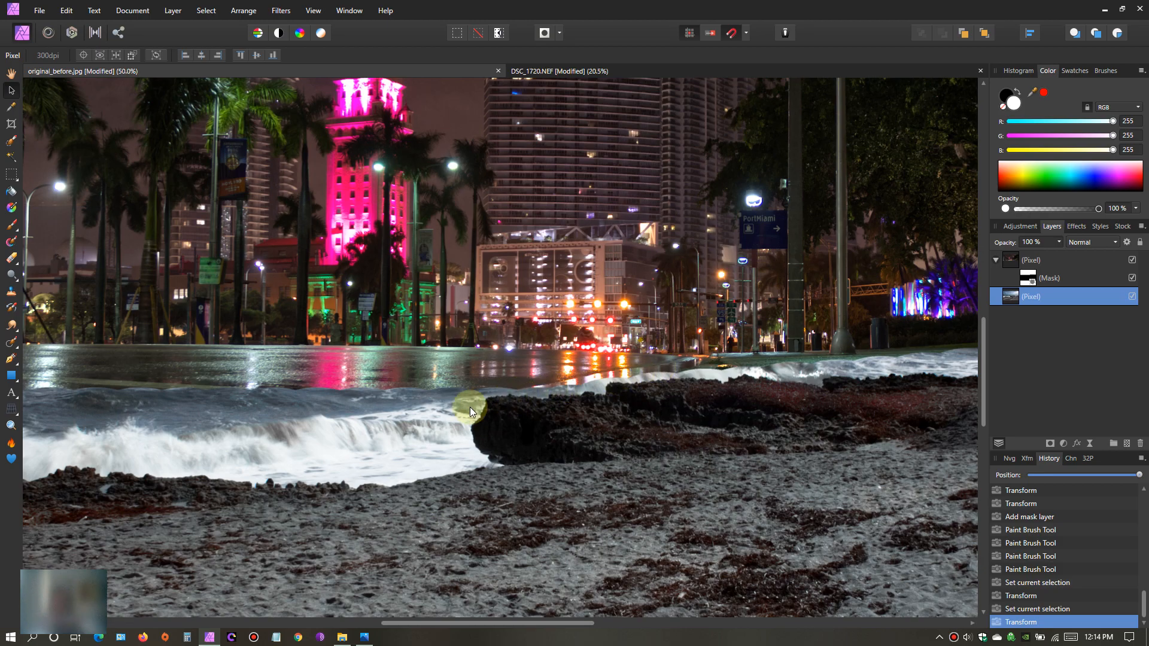
pyautogui.scroll(-3, 447, 426)
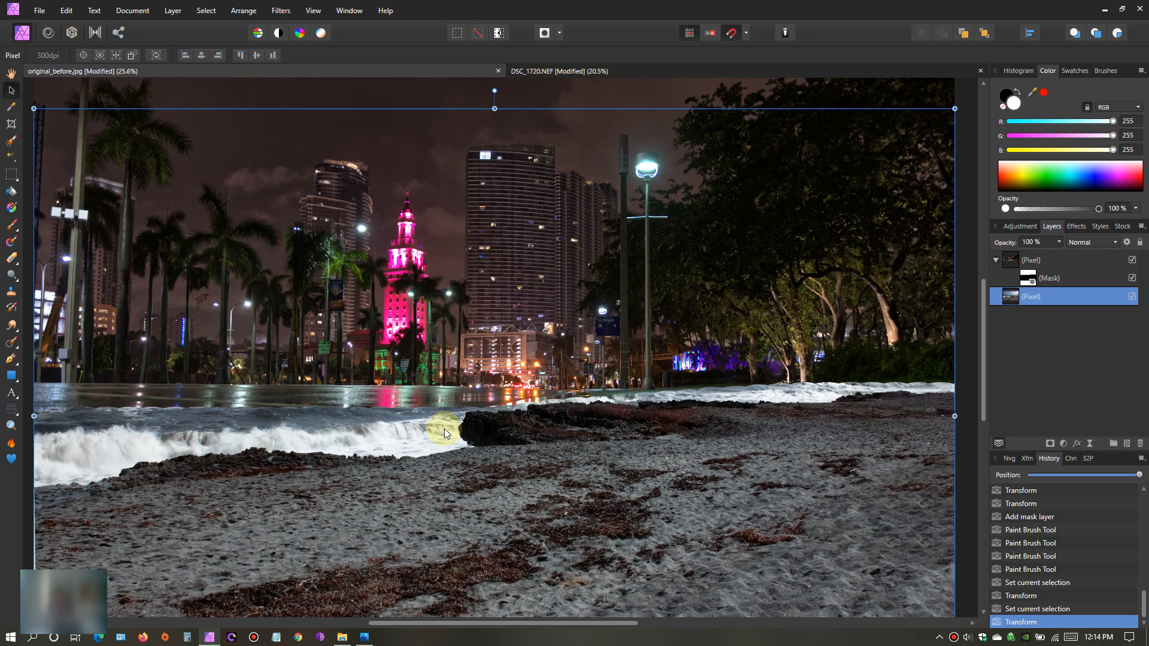
pyautogui.scroll(-1, 444, 428)
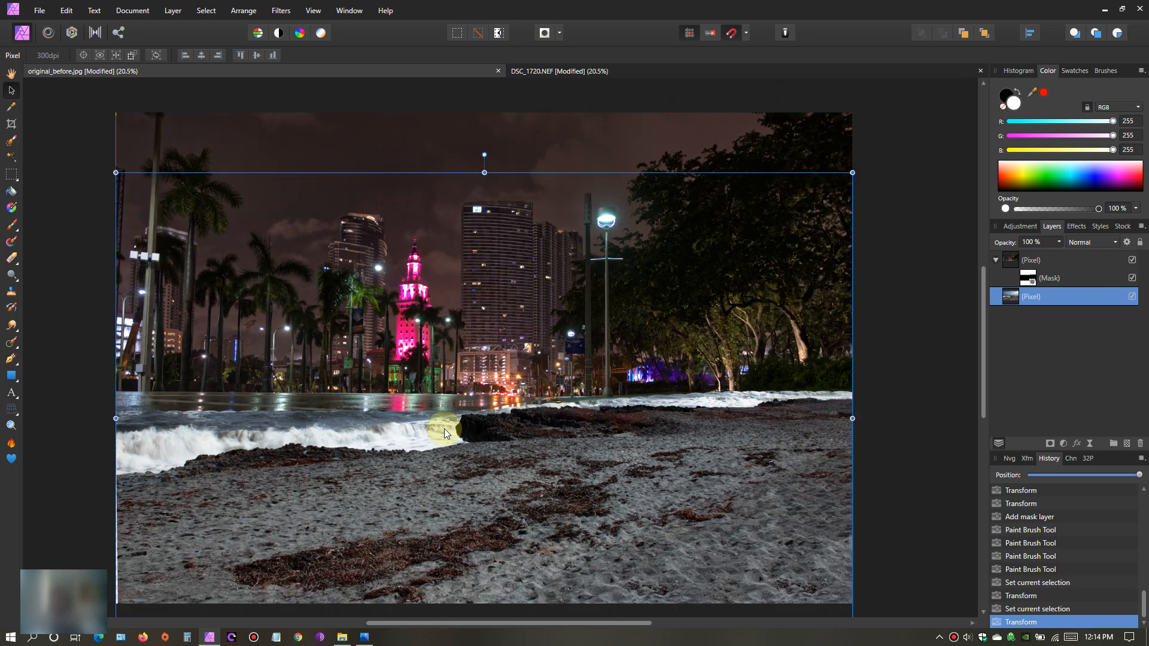
# - Select the night photo's mask, reduce the brush width to 99.4 px and paint white along the grass edge below the trees
pyautogui.click(1028, 279)
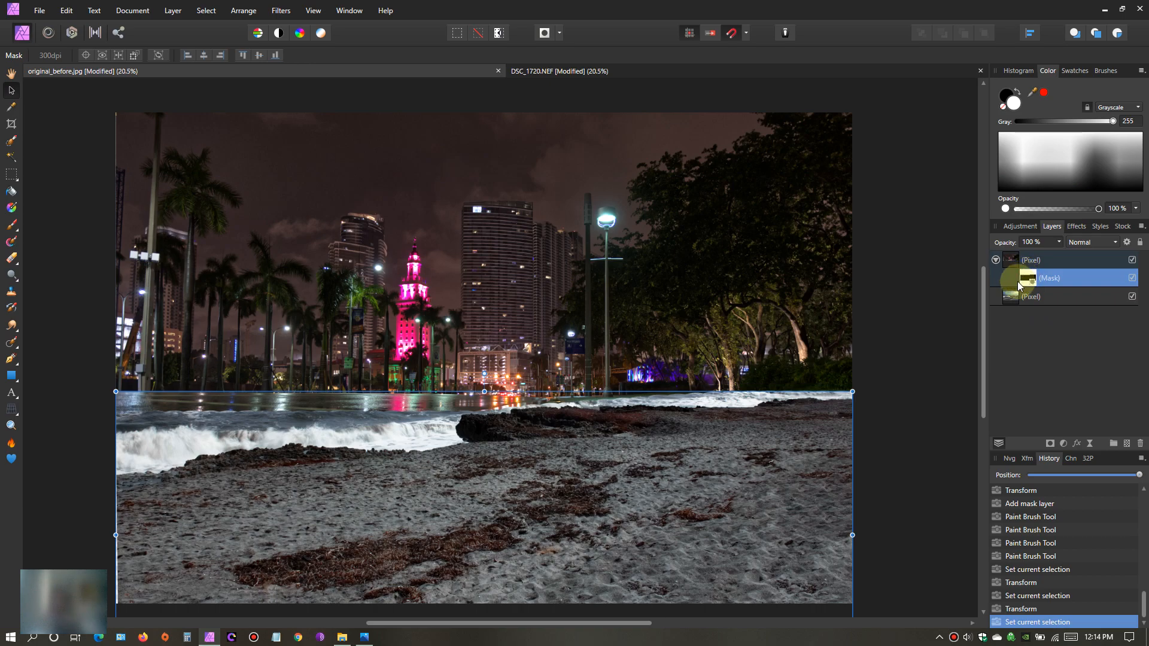
pyautogui.click(20, 233)
pyautogui.click(47, 223)
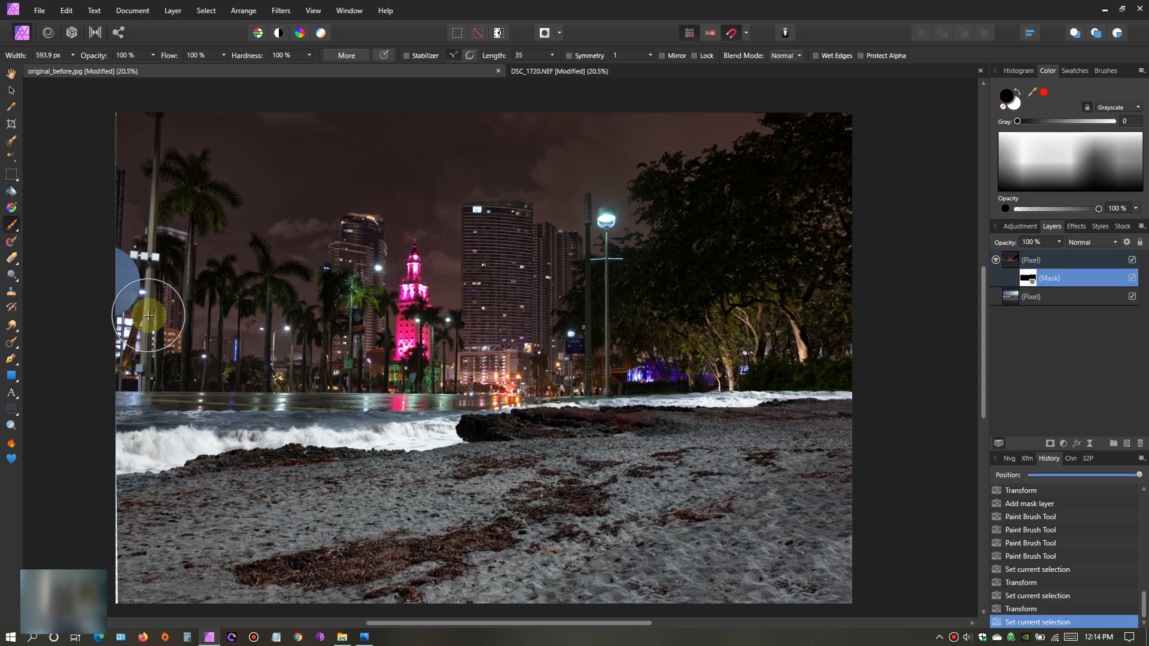
pyautogui.press('x')
pyautogui.press('x')
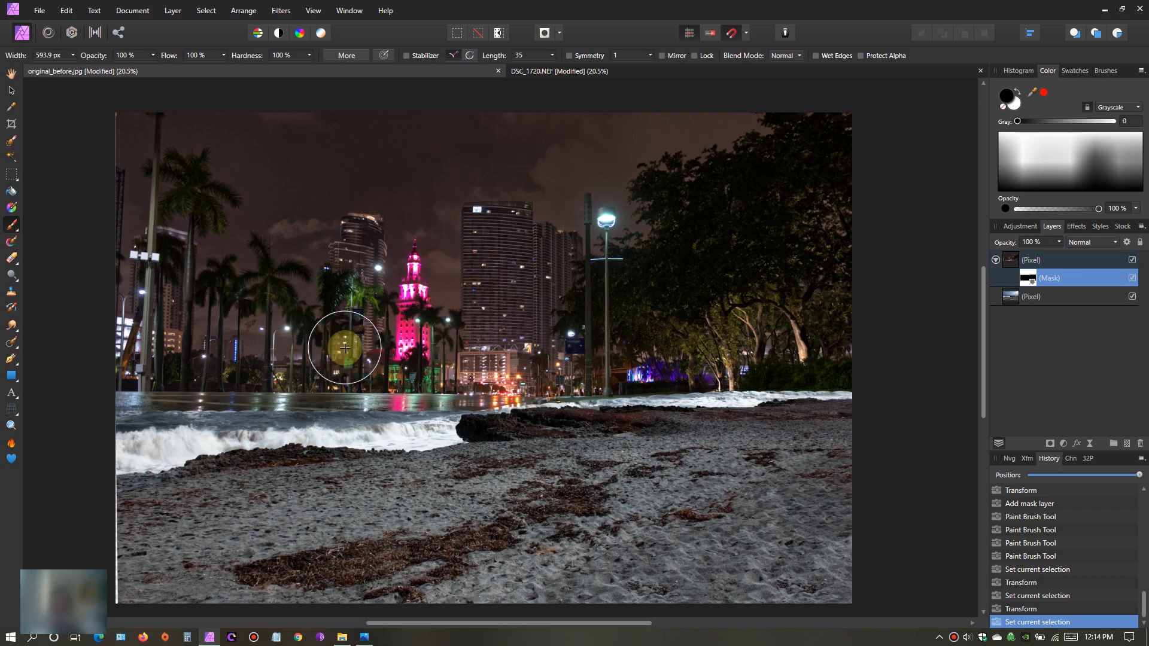
pyautogui.scroll(2, 359, 365)
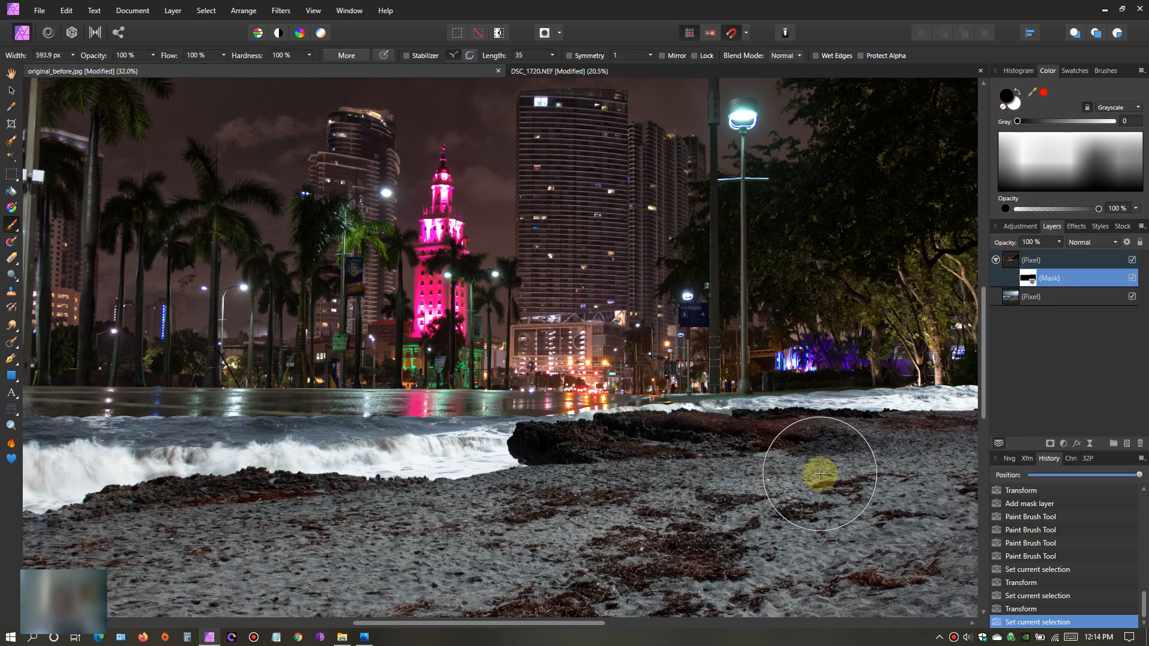
pyautogui.scroll(-1, 792, 474)
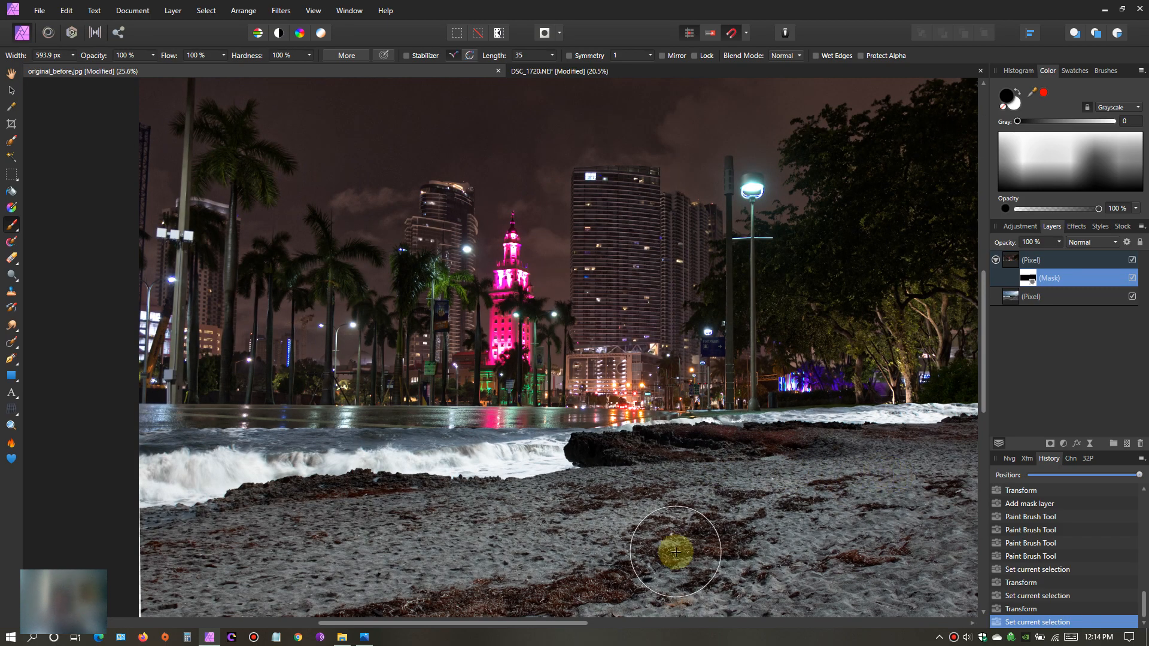
pyautogui.moveTo(573, 626)
pyautogui.mouseDown()
pyautogui.moveTo(692, 606)
pyautogui.moveTo(667, 521)
pyautogui.mouseUp()
pyautogui.scroll(2, 649, 488)
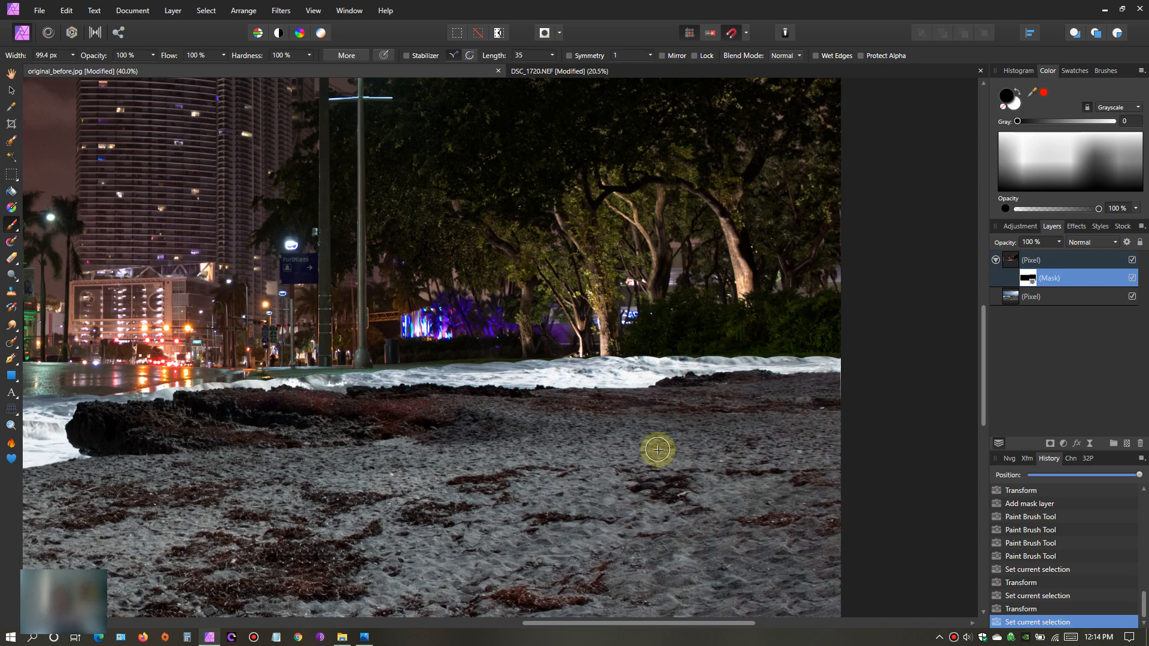
pyautogui.click(1015, 105)
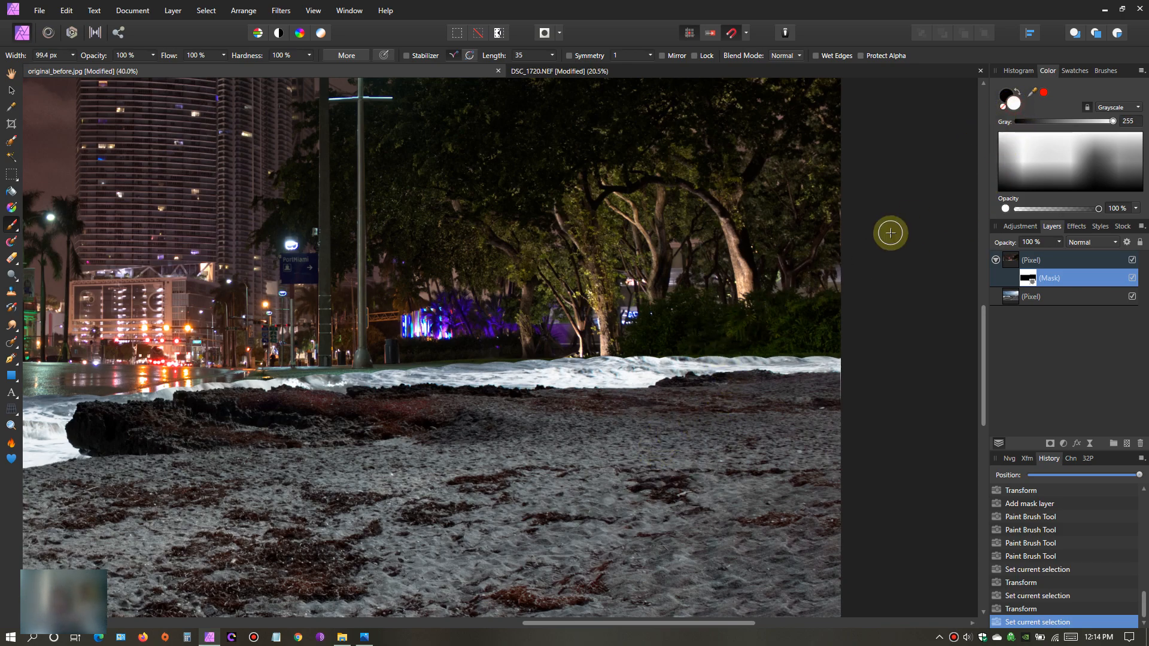
pyautogui.moveTo(850, 345); pyautogui.dragTo(785, 347)
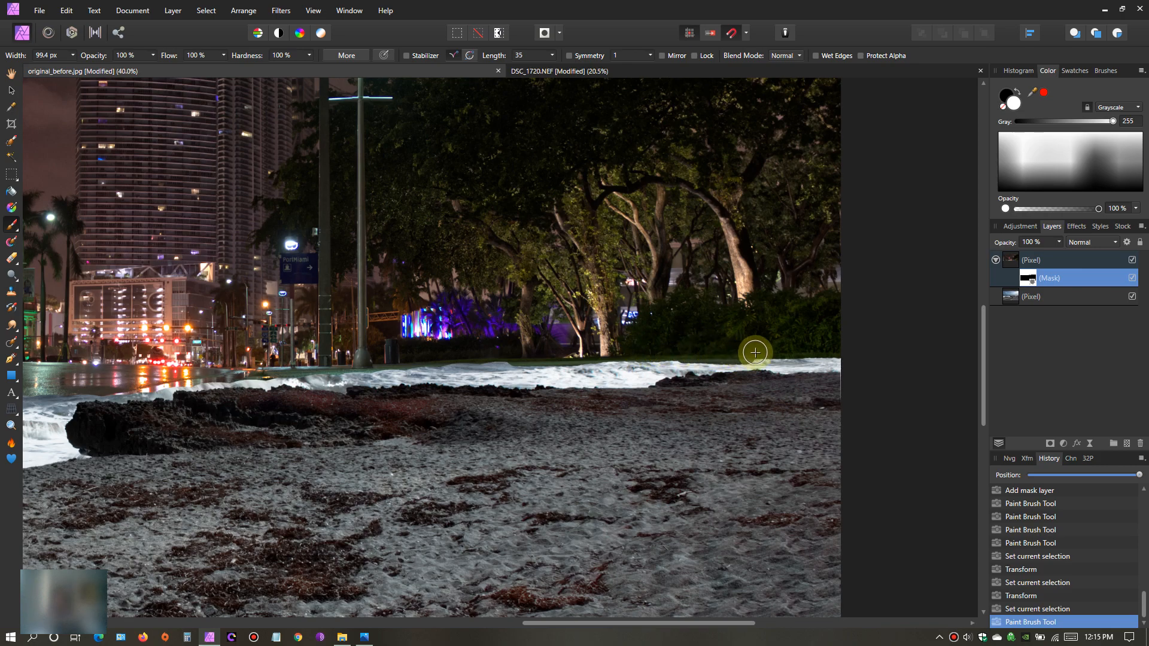
pyautogui.moveTo(833, 349)
pyautogui.mouseDown()
pyautogui.moveTo(774, 300)
pyautogui.moveTo(671, 349)
pyautogui.mouseUp()
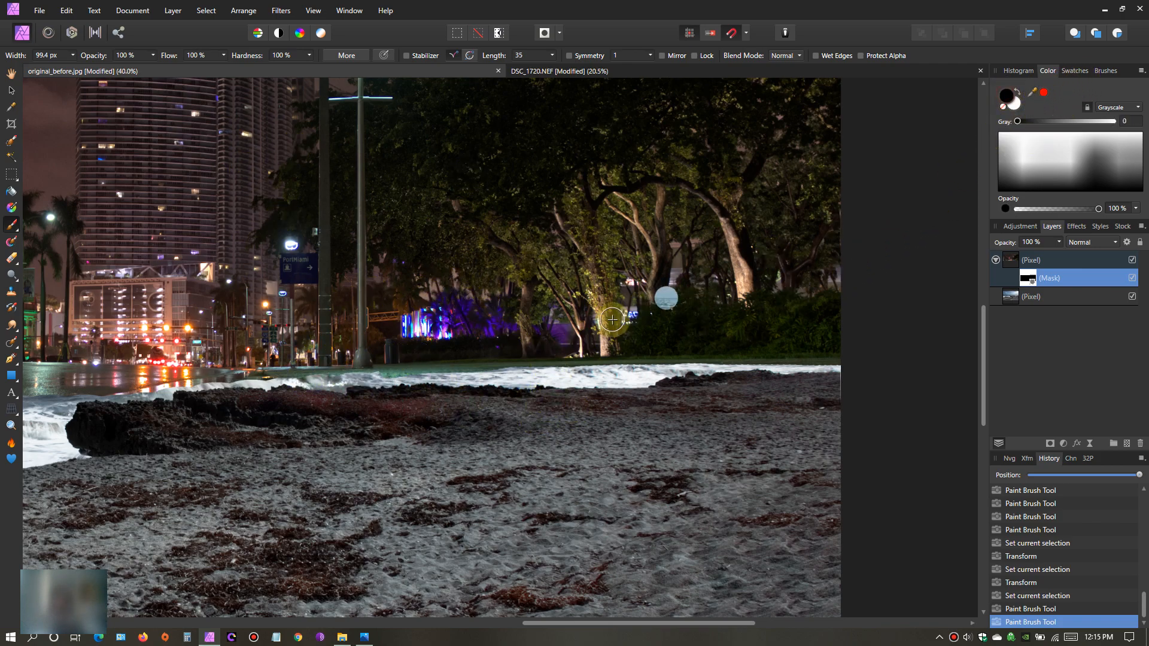
# - Paint black on the mask near the lamp post base and along the waterline below the hedge to reveal more waves
pyautogui.moveTo(354, 384); pyautogui.dragTo(390, 380)
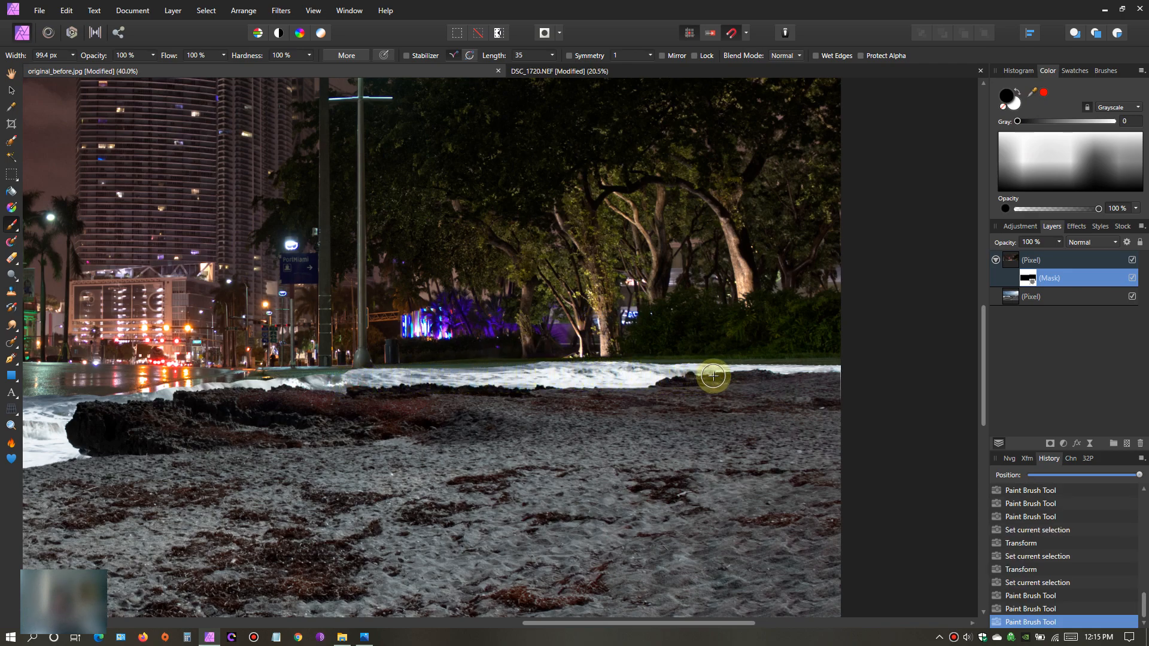
pyautogui.scroll(3, 658, 428)
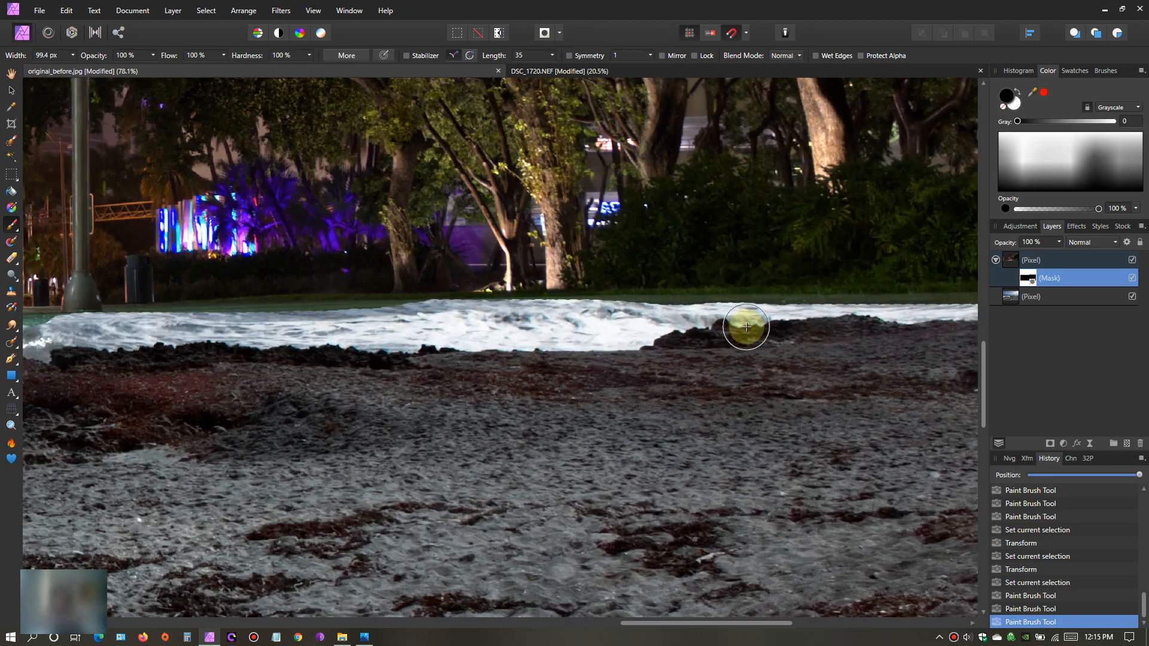
pyautogui.moveTo(747, 324)
pyautogui.mouseDown()
pyautogui.moveTo(969, 315)
pyautogui.moveTo(954, 319)
pyautogui.mouseUp()
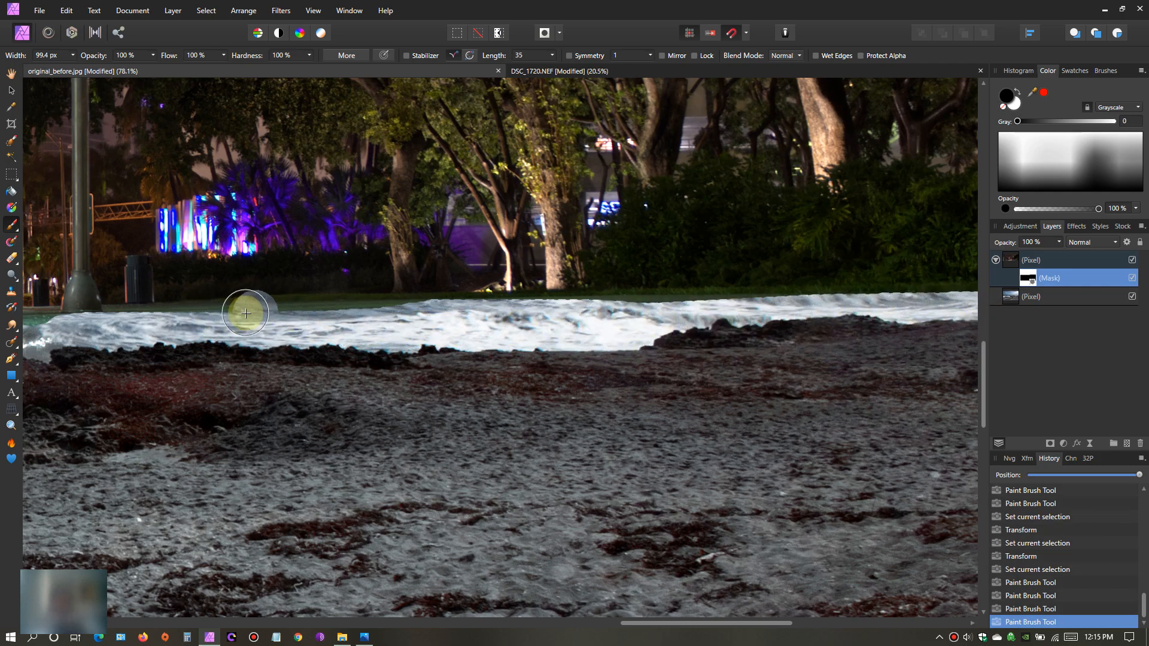
# - Lower the brush hardness to 19% and paint black on the mask to soften the upper wave edge below the hedge
pyautogui.click(11, 74)
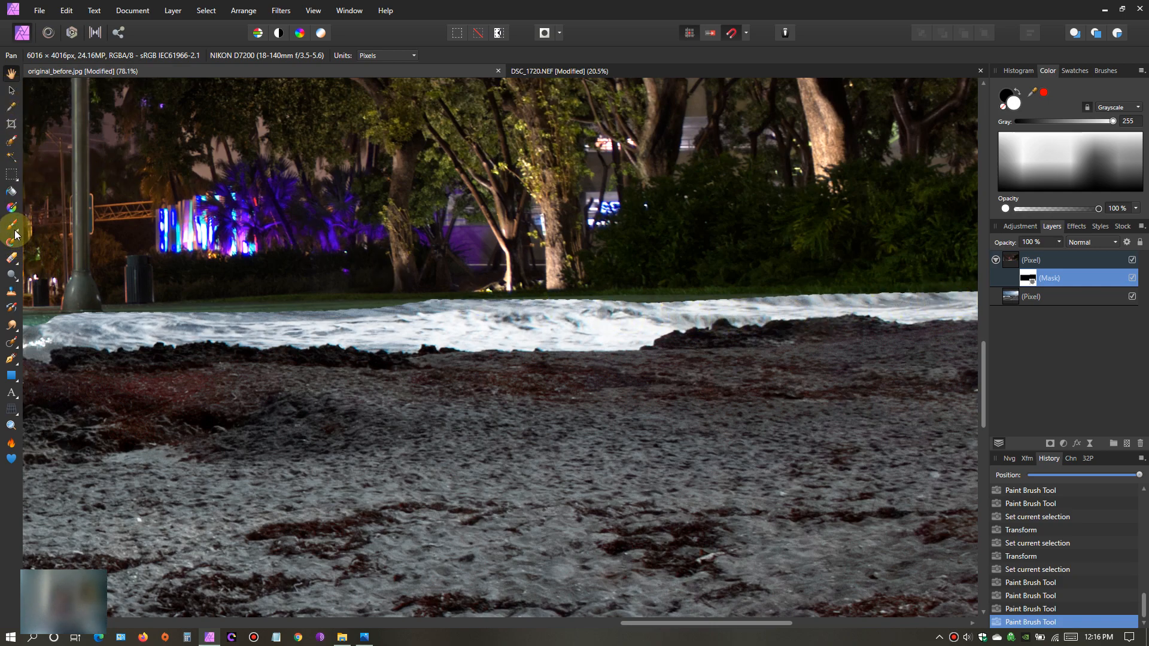
pyautogui.moveTo(16, 233); pyautogui.dragTo(55, 225)
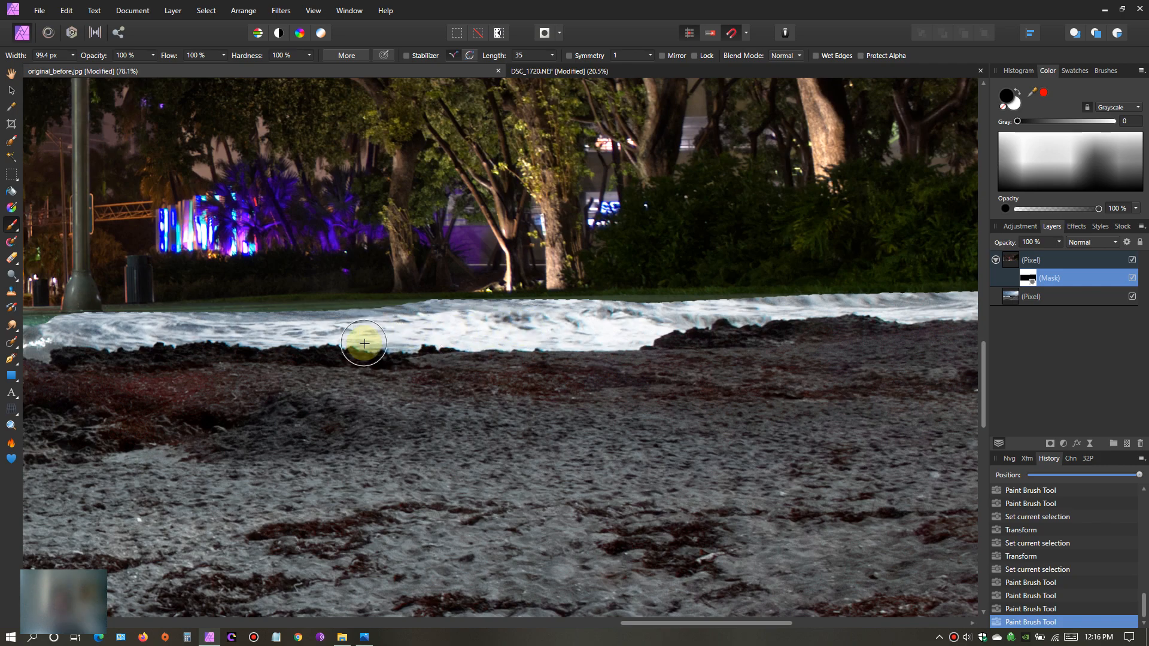
pyautogui.click(310, 57)
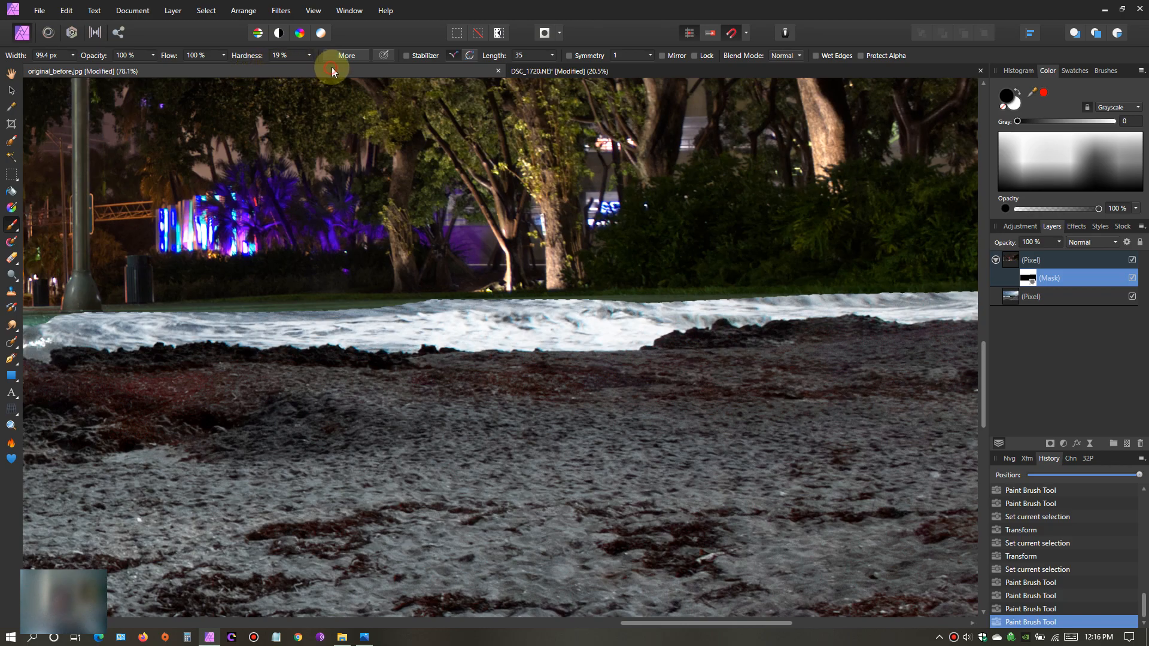
pyautogui.scroll(2, 739, 380)
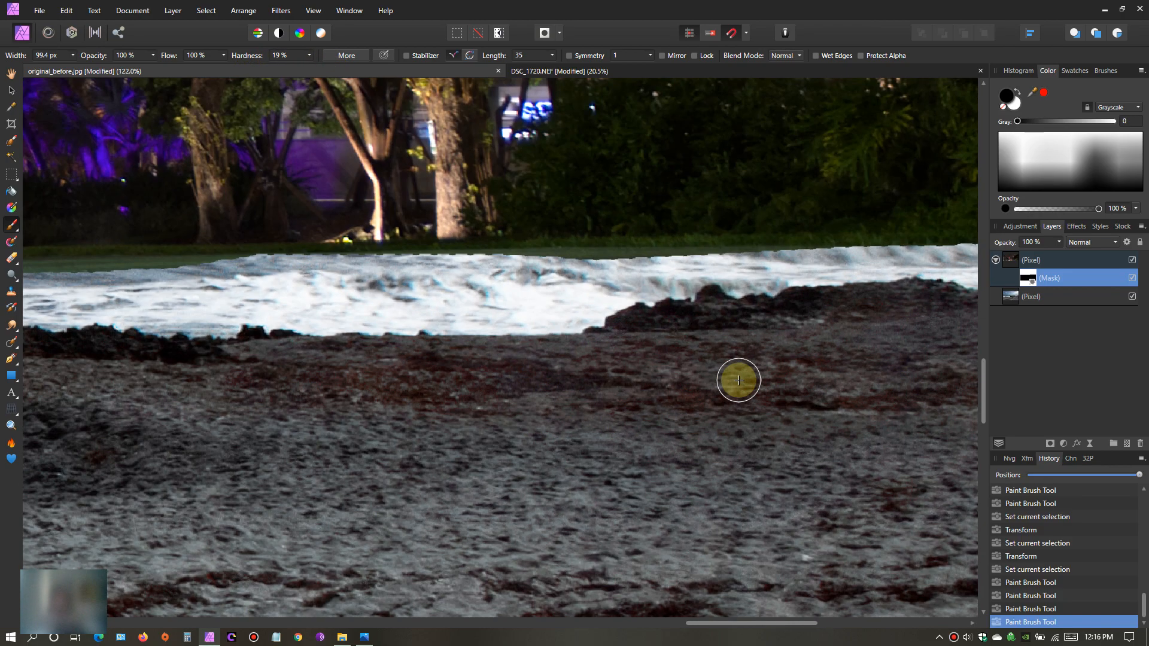
pyautogui.moveTo(802, 269); pyautogui.dragTo(751, 269)
pyautogui.moveTo(654, 272)
pyautogui.mouseDown()
pyautogui.moveTo(544, 277)
pyautogui.moveTo(633, 276)
pyautogui.mouseUp()
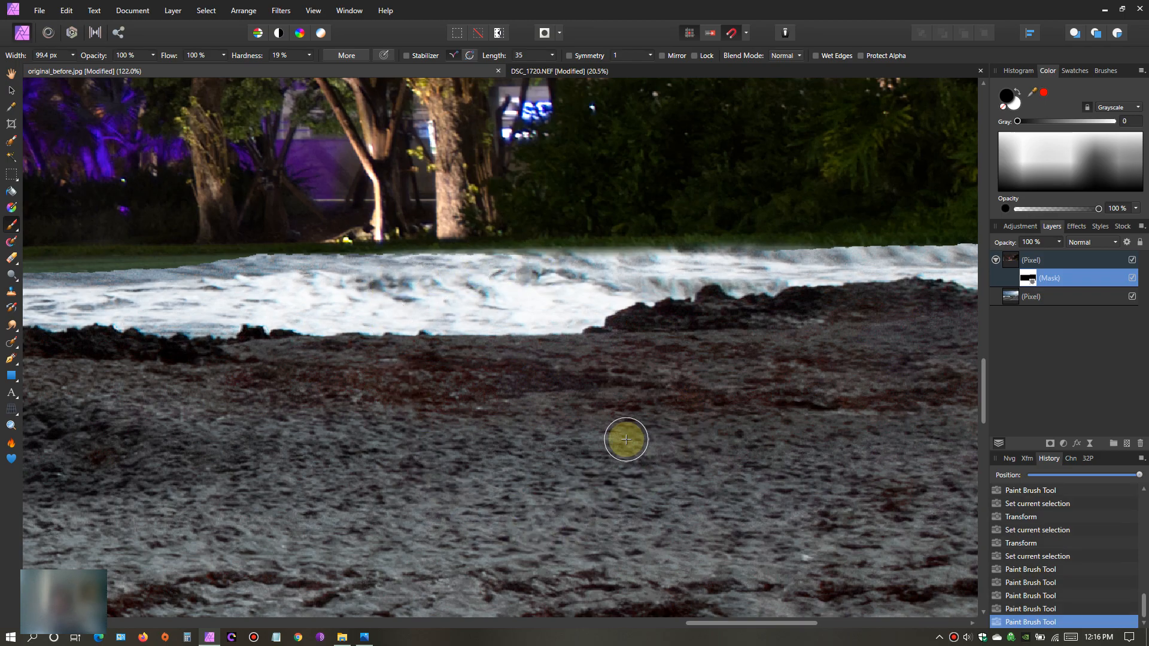
# - Paint black with the soft brush over the upper wave edge at the photo's right border
pyautogui.scroll(-4, 626, 450)
pyautogui.scroll(-1, 625, 450)
pyautogui.scroll(1, 625, 451)
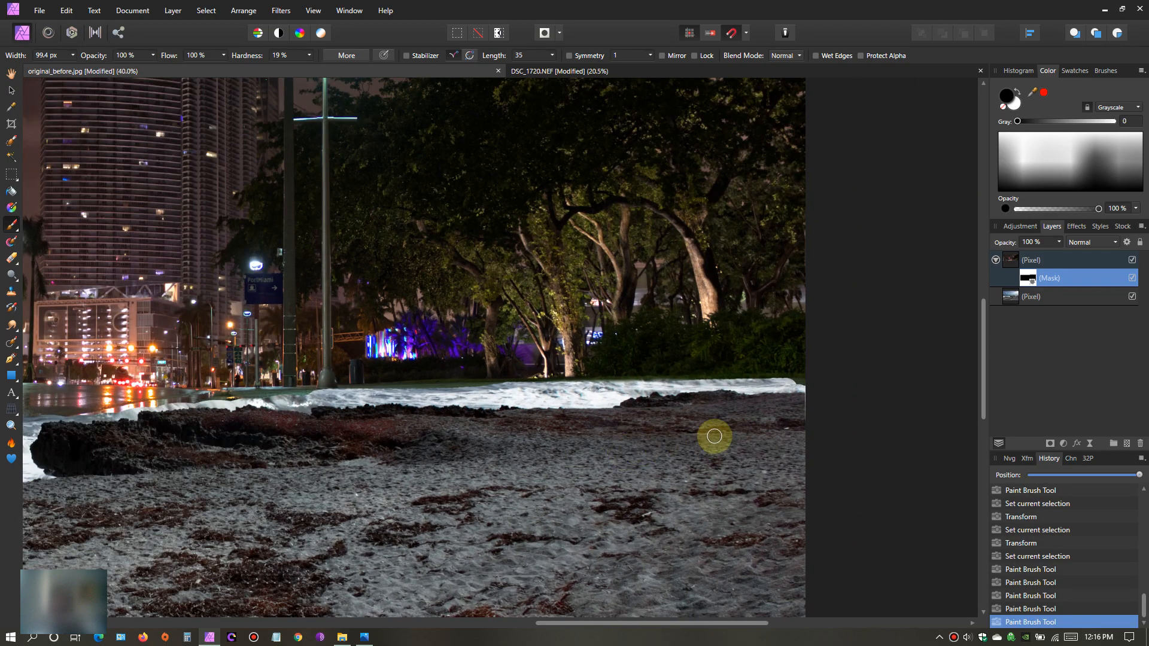
pyautogui.scroll(2, 679, 436)
pyautogui.scroll(1, 678, 436)
pyautogui.moveTo(939, 347); pyautogui.dragTo(892, 346)
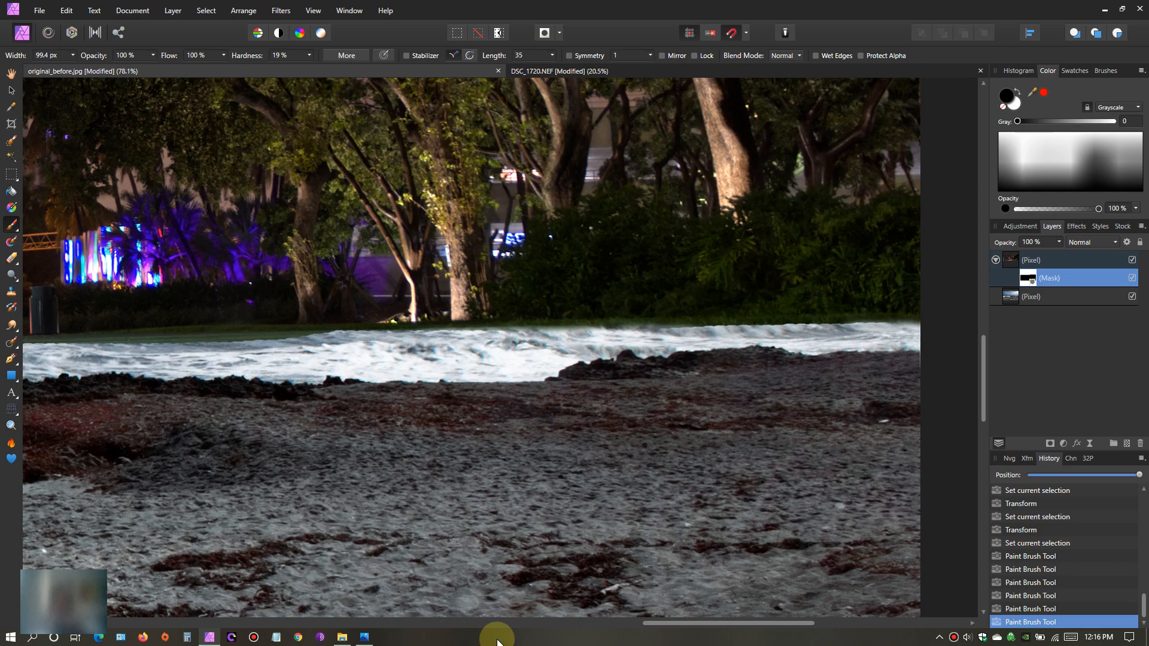
# - Paint black on the mask along the grass and pavement edge near the lamp post to blend the waves above the rocks
pyautogui.moveTo(661, 625); pyautogui.dragTo(546, 622)
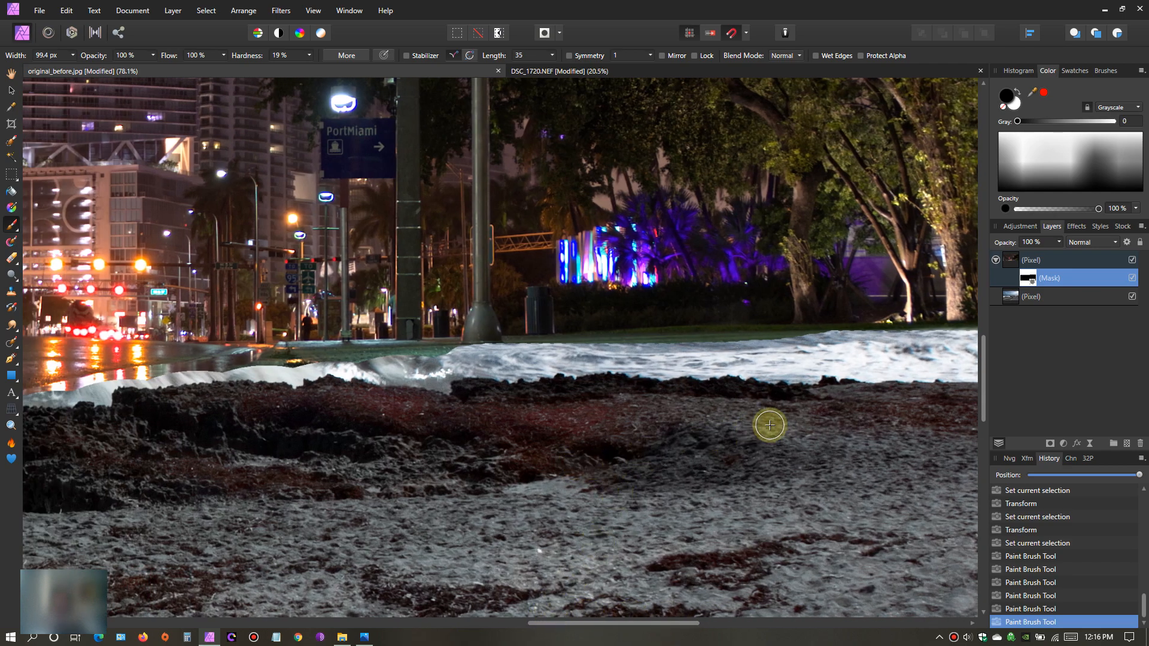
pyautogui.moveTo(832, 354); pyautogui.dragTo(777, 348)
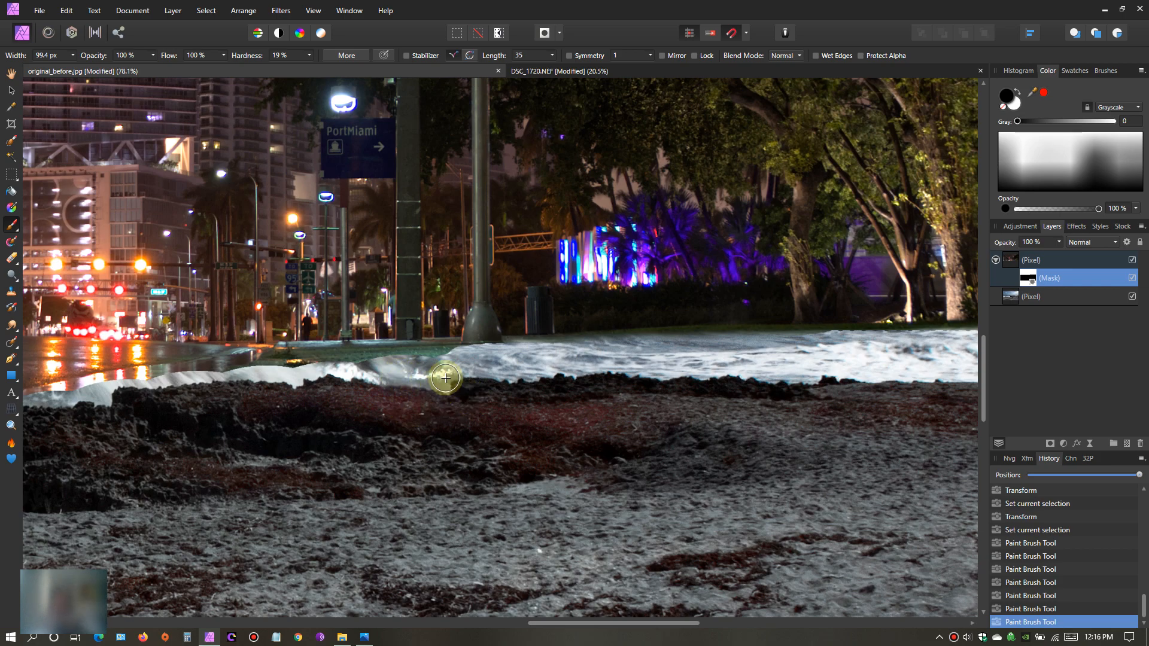
pyautogui.moveTo(460, 372); pyautogui.dragTo(429, 365)
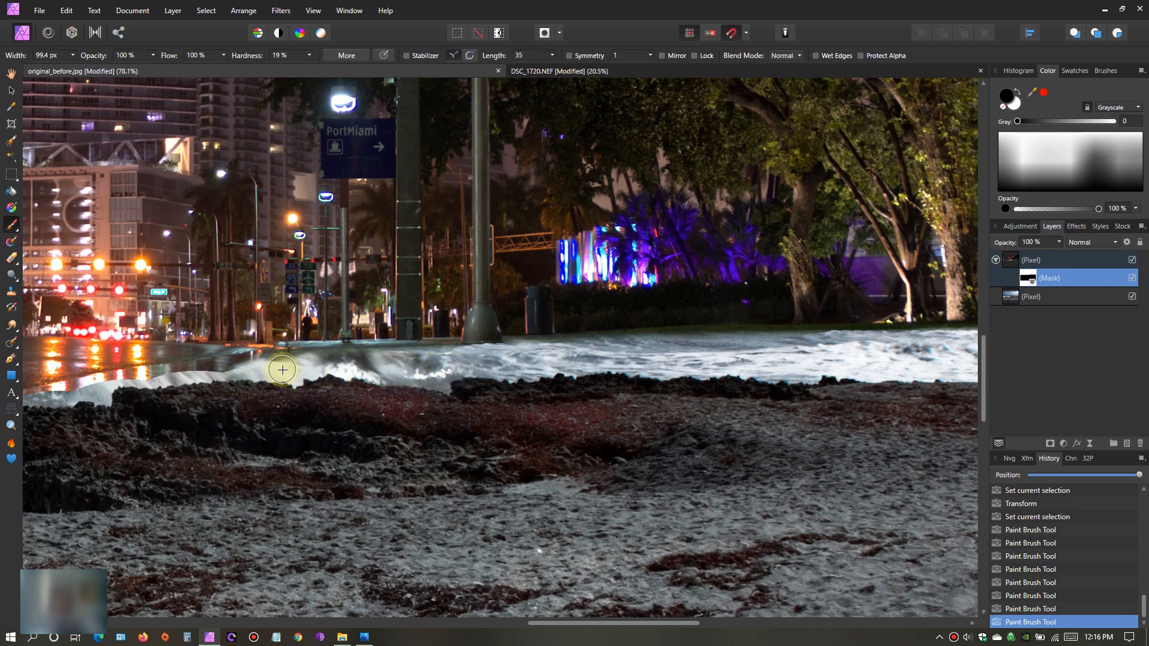
pyautogui.scroll(-3, 288, 447)
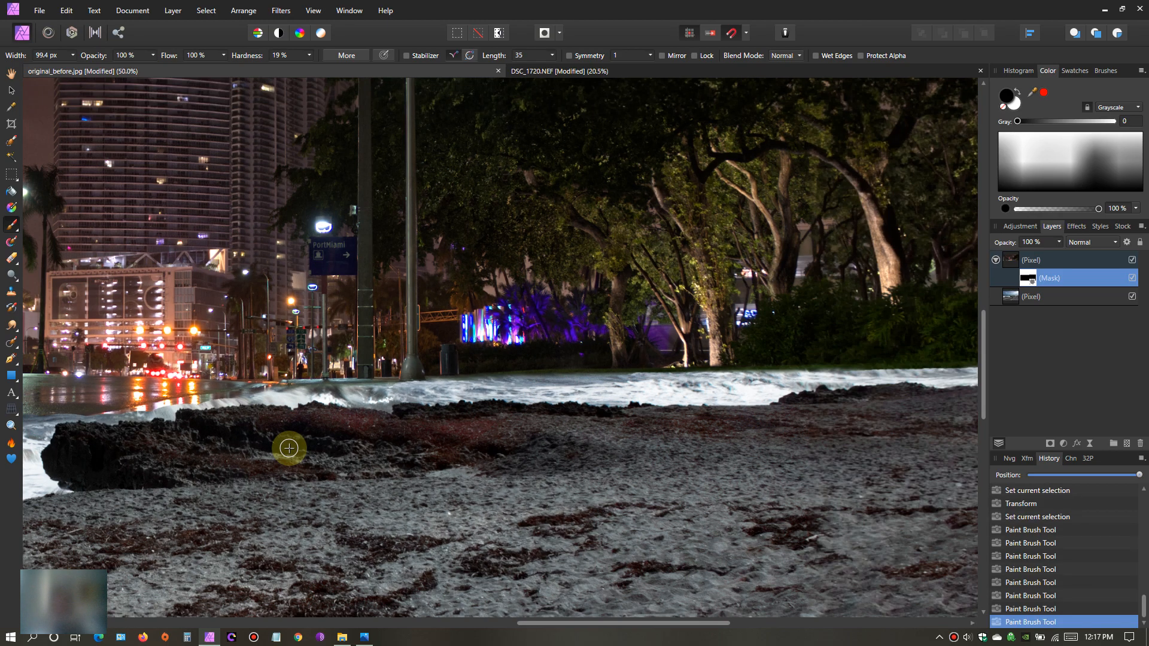
pyautogui.moveTo(539, 623); pyautogui.dragTo(521, 590)
pyautogui.scroll(3, 426, 479)
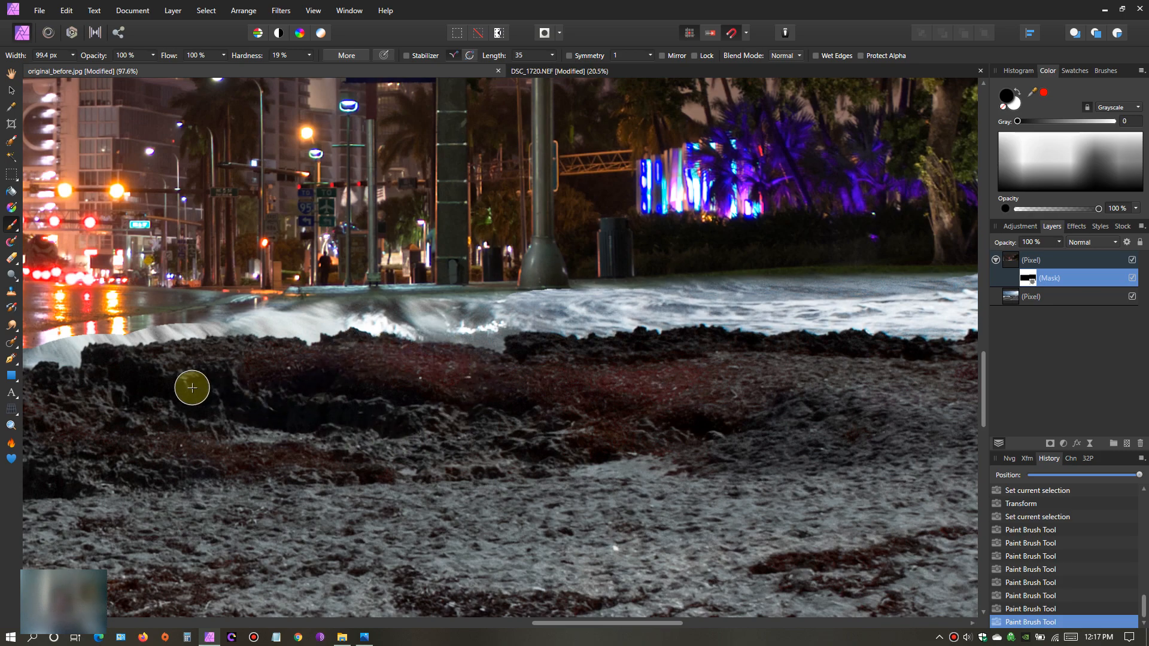
pyautogui.moveTo(342, 339)
pyautogui.mouseDown()
pyautogui.moveTo(448, 333)
pyautogui.moveTo(513, 321)
pyautogui.moveTo(506, 308)
pyautogui.mouseUp()
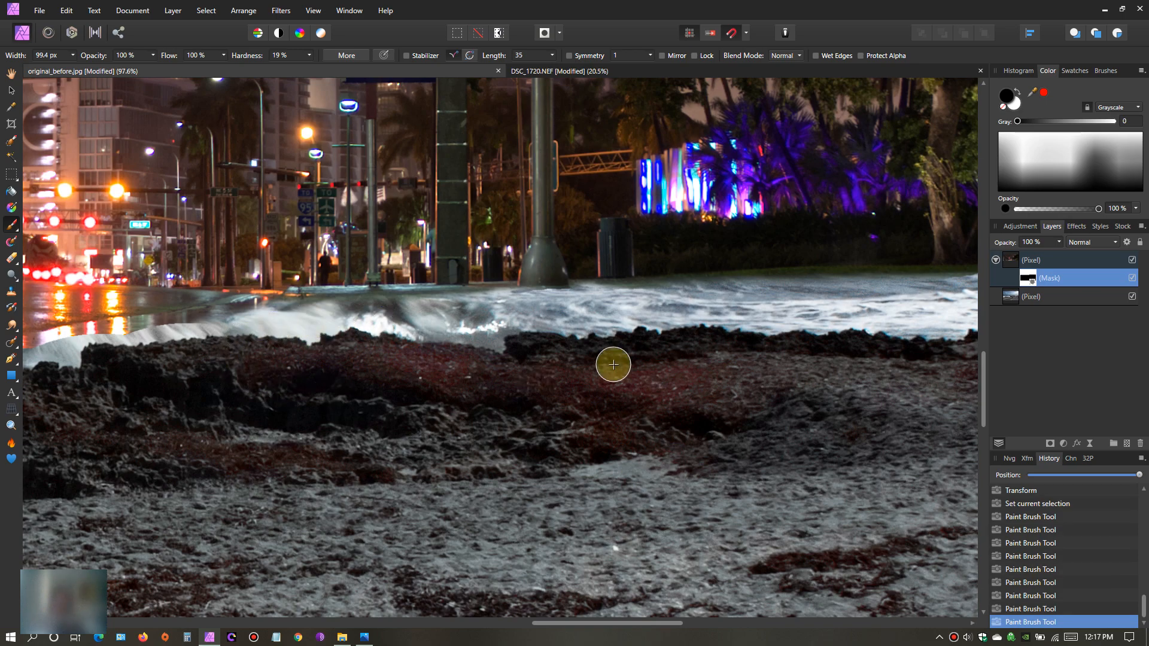
# - Paint white on the mask above the dark rock to bring back the wet street with its light reflections
pyautogui.click(1013, 105)
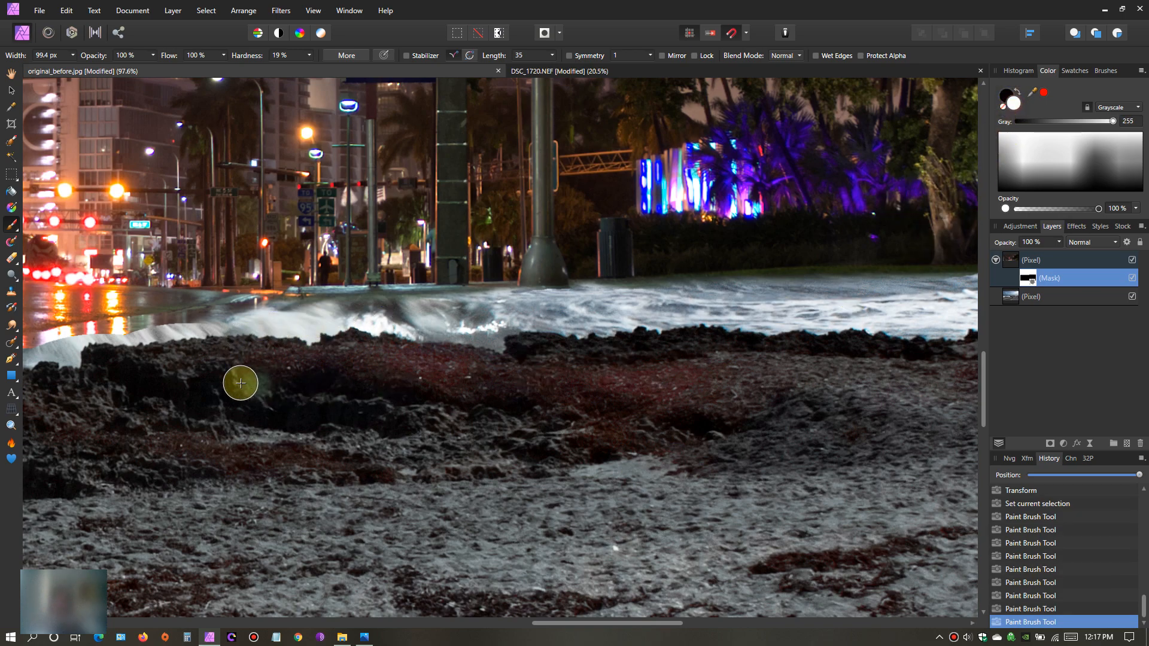
pyautogui.moveTo(209, 340)
pyautogui.mouseDown()
pyautogui.moveTo(229, 327)
pyautogui.moveTo(74, 357)
pyautogui.mouseUp()
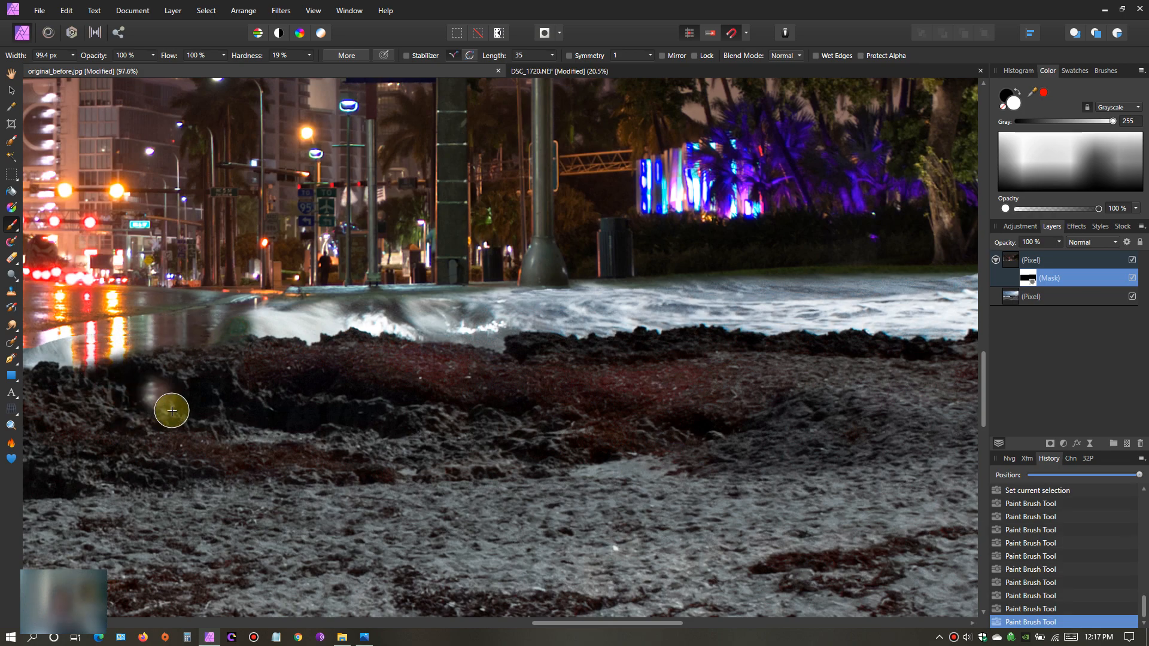
pyautogui.moveTo(575, 628); pyautogui.dragTo(509, 623)
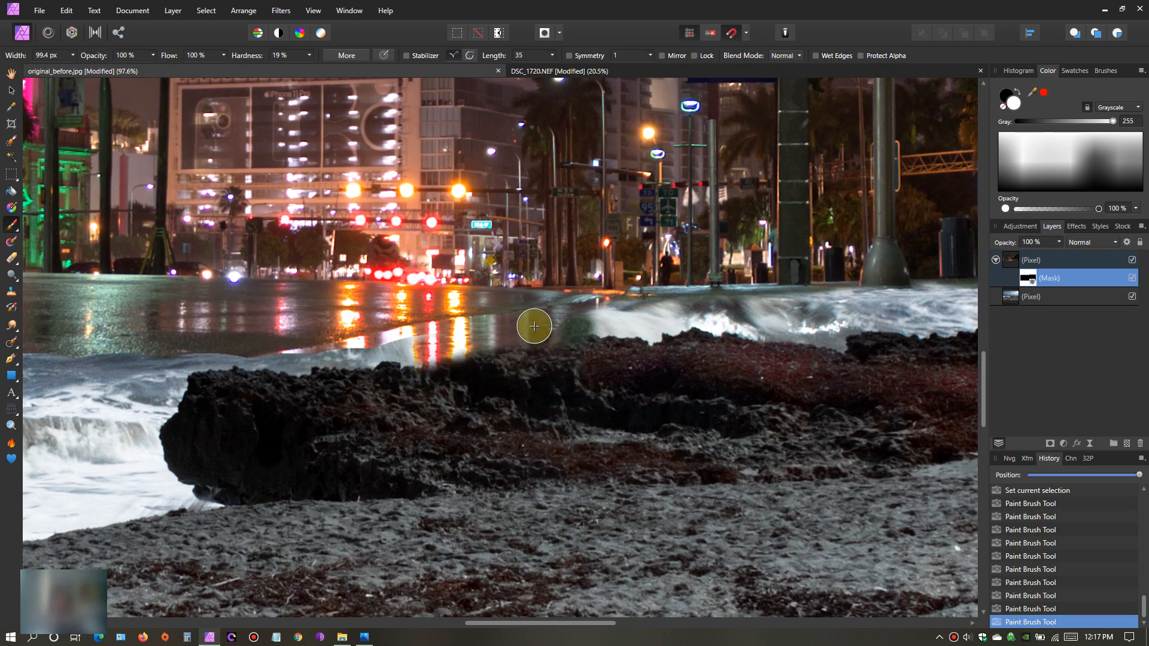
pyautogui.moveTo(439, 352)
pyautogui.mouseDown()
pyautogui.moveTo(372, 370)
pyautogui.moveTo(430, 350)
pyautogui.moveTo(366, 368)
pyautogui.moveTo(247, 353)
pyautogui.moveTo(183, 361)
pyautogui.moveTo(137, 404)
pyautogui.moveTo(173, 392)
pyautogui.moveTo(148, 428)
pyautogui.moveTo(208, 372)
pyautogui.mouseUp()
pyautogui.moveTo(485, 356)
pyautogui.mouseDown()
pyautogui.moveTo(714, 329)
pyautogui.moveTo(501, 336)
pyautogui.moveTo(756, 329)
pyautogui.moveTo(561, 328)
pyautogui.moveTo(738, 319)
pyautogui.moveTo(620, 320)
pyautogui.moveTo(588, 322)
pyautogui.moveTo(731, 316)
pyautogui.moveTo(595, 322)
pyautogui.moveTo(446, 347)
pyautogui.mouseUp()
pyautogui.scroll(-5, 437, 383)
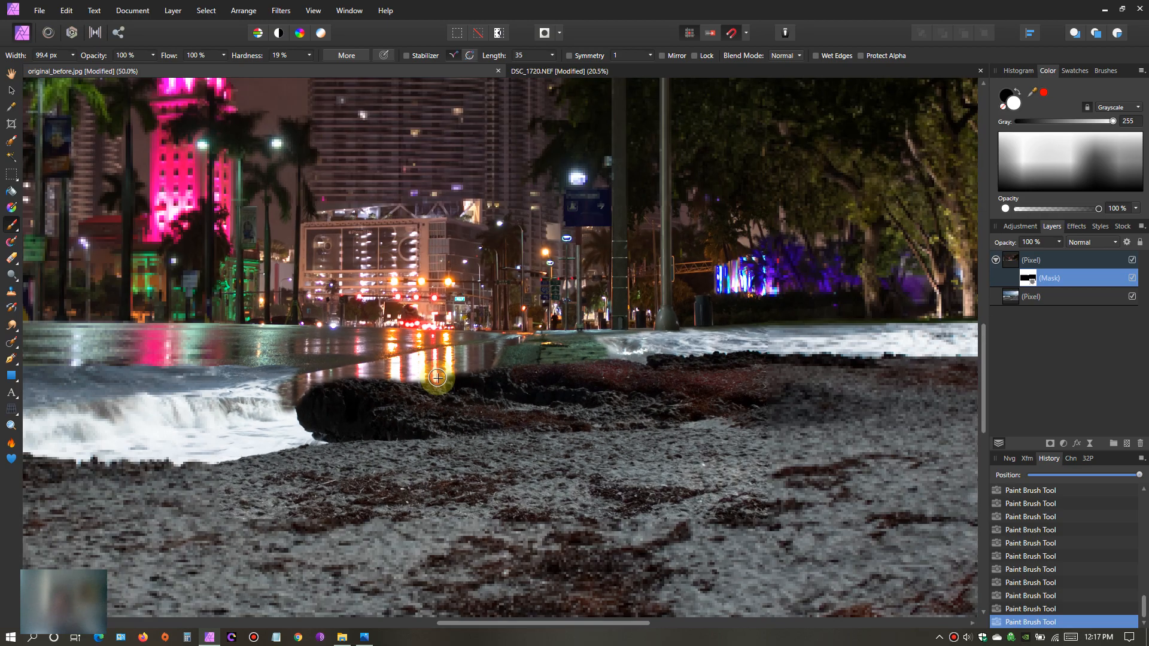
# - Paint black on the mask along the dark rock's upper edge to replace the street and grass remnants with waves
pyautogui.scroll(5, 444, 381)
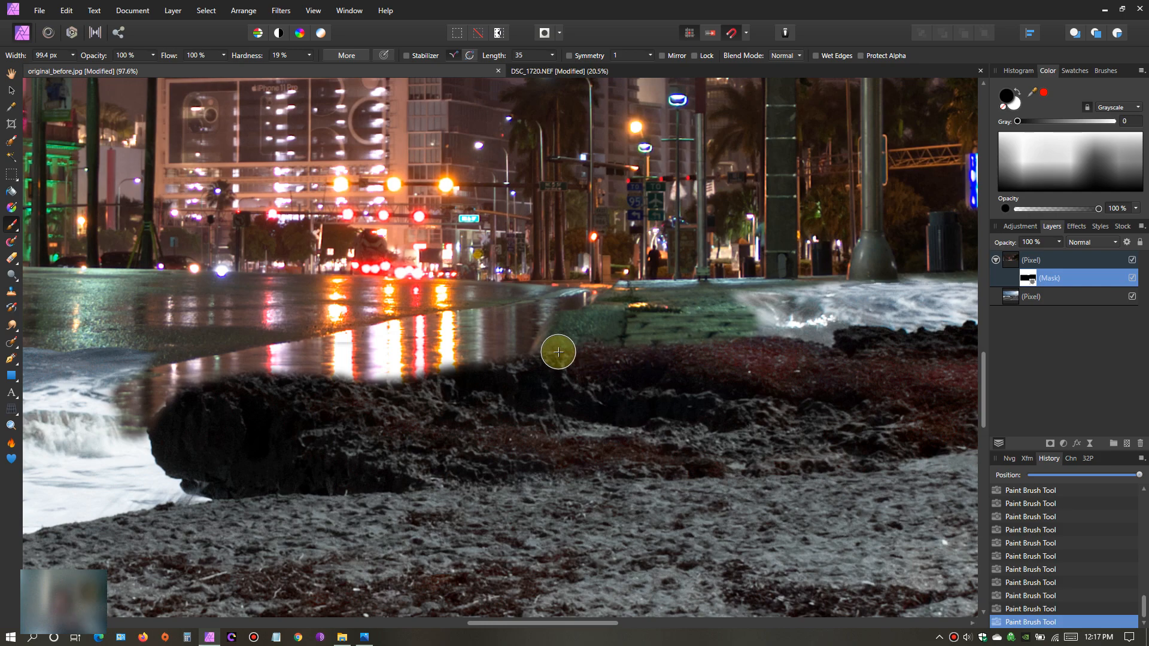
pyautogui.moveTo(786, 321)
pyautogui.mouseDown()
pyautogui.moveTo(350, 383)
pyautogui.moveTo(261, 378)
pyautogui.mouseUp()
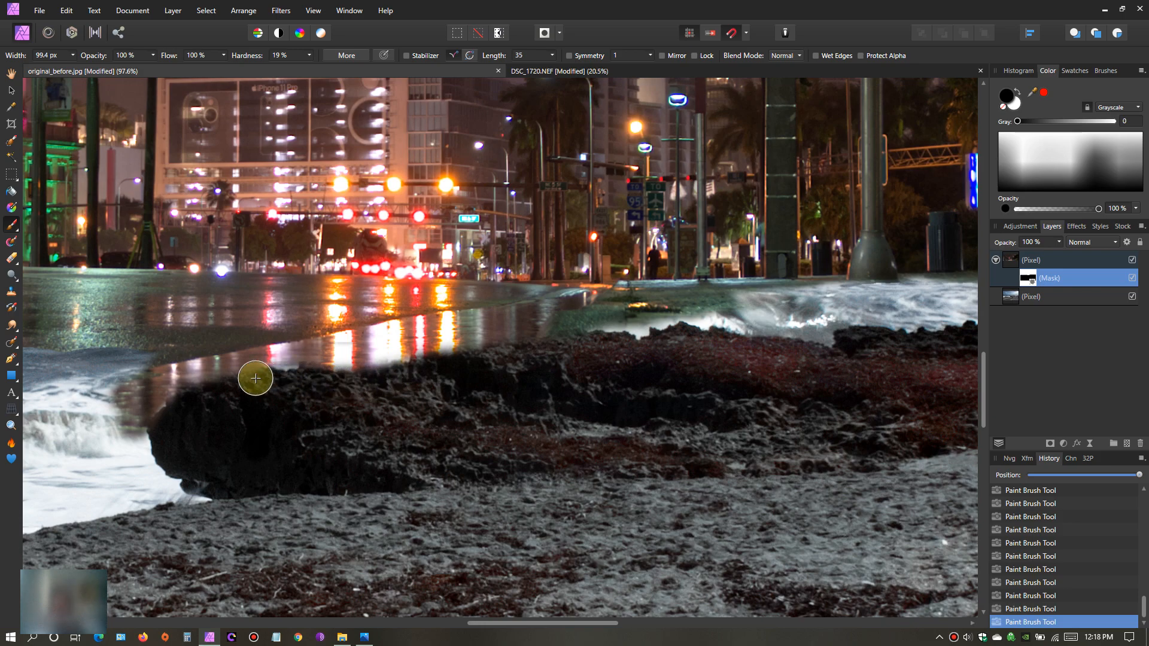
pyautogui.moveTo(566, 336)
pyautogui.mouseDown()
pyautogui.moveTo(207, 382)
pyautogui.moveTo(148, 415)
pyautogui.moveTo(162, 460)
pyautogui.moveTo(210, 492)
pyautogui.moveTo(164, 448)
pyautogui.mouseUp()
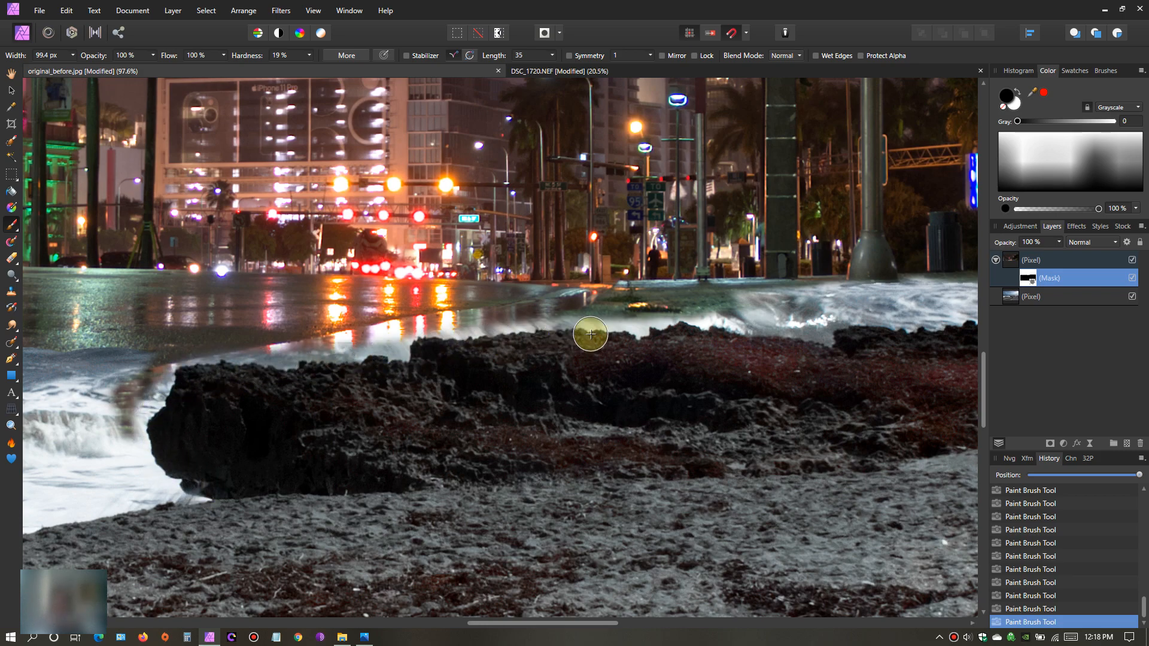
pyautogui.moveTo(743, 322)
pyautogui.mouseDown()
pyautogui.moveTo(631, 318)
pyautogui.moveTo(441, 341)
pyautogui.moveTo(376, 364)
pyautogui.mouseUp()
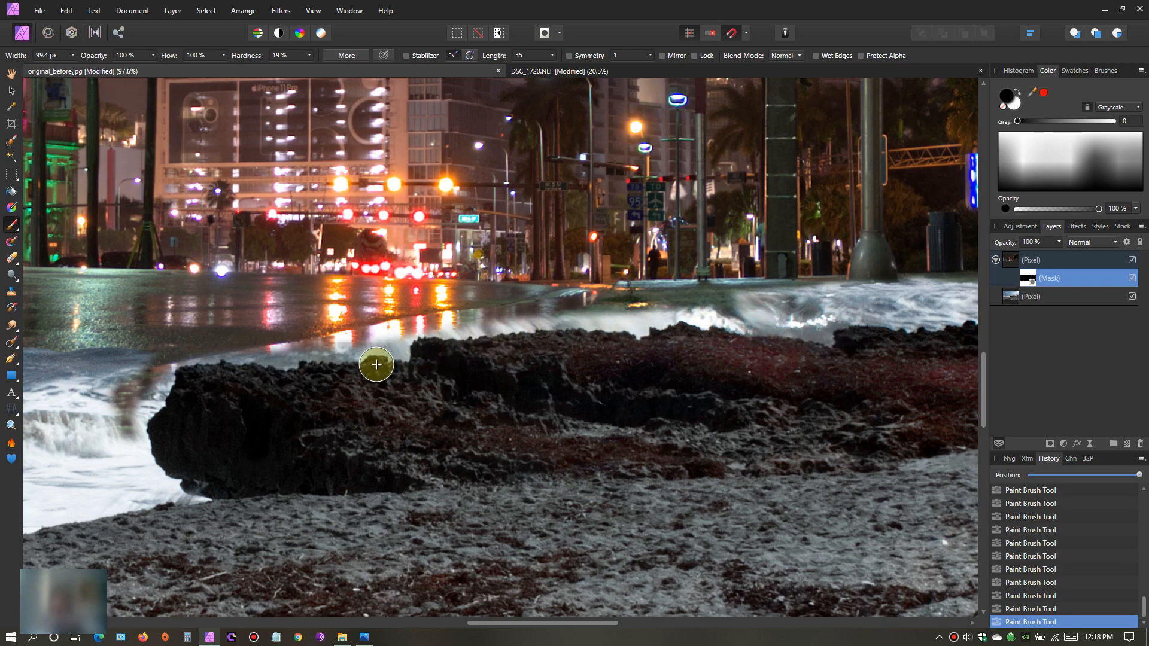
pyautogui.moveTo(432, 339)
pyautogui.mouseDown()
pyautogui.moveTo(385, 335)
pyautogui.moveTo(303, 372)
pyautogui.moveTo(254, 372)
pyautogui.mouseUp()
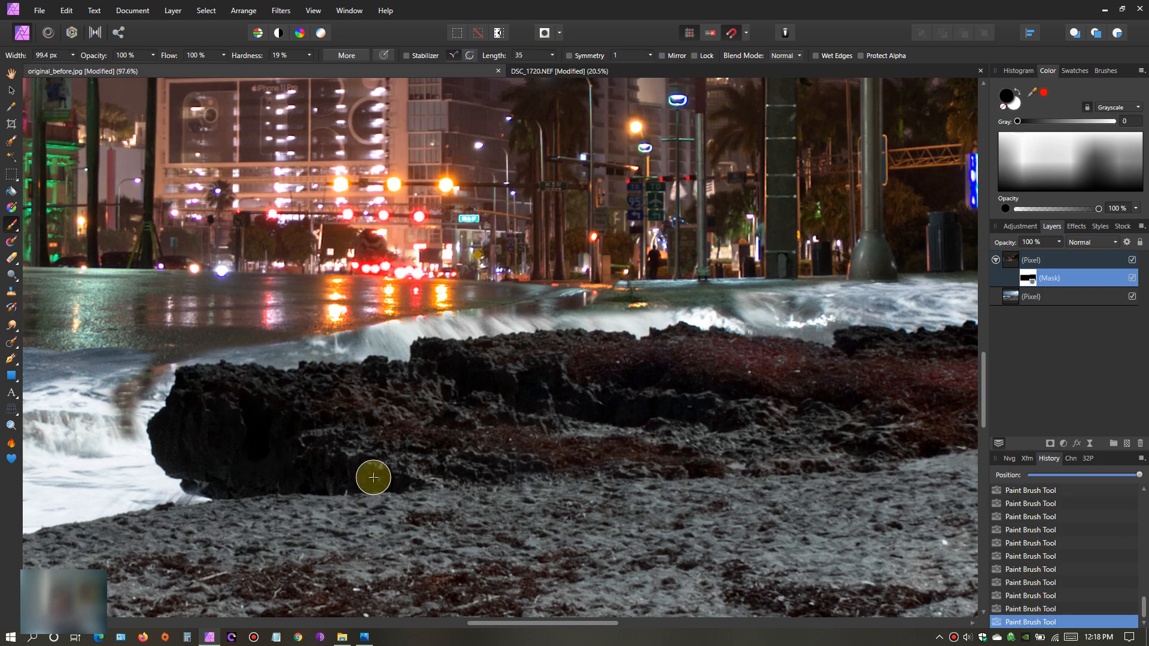
# - Paint black over the leftover street smear at the rock's seaward tip, and blend the waves into the street with a 229.9 px brush
pyautogui.moveTo(496, 623); pyautogui.dragTo(415, 623)
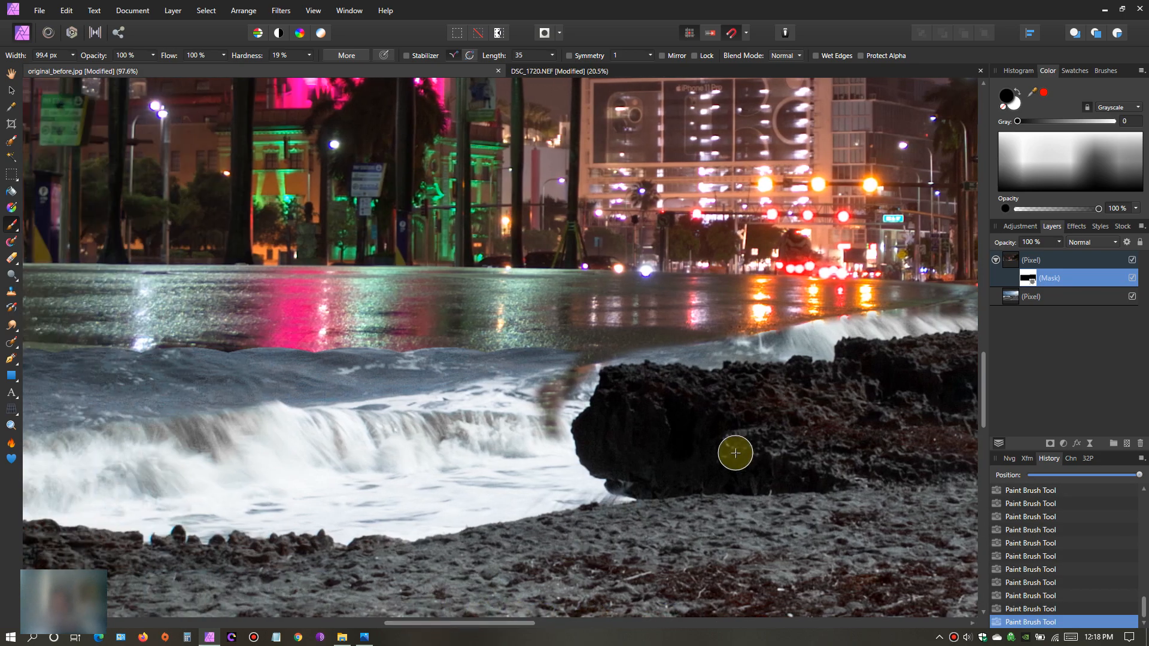
pyautogui.moveTo(616, 393)
pyautogui.mouseDown()
pyautogui.moveTo(546, 436)
pyautogui.moveTo(590, 416)
pyautogui.mouseUp()
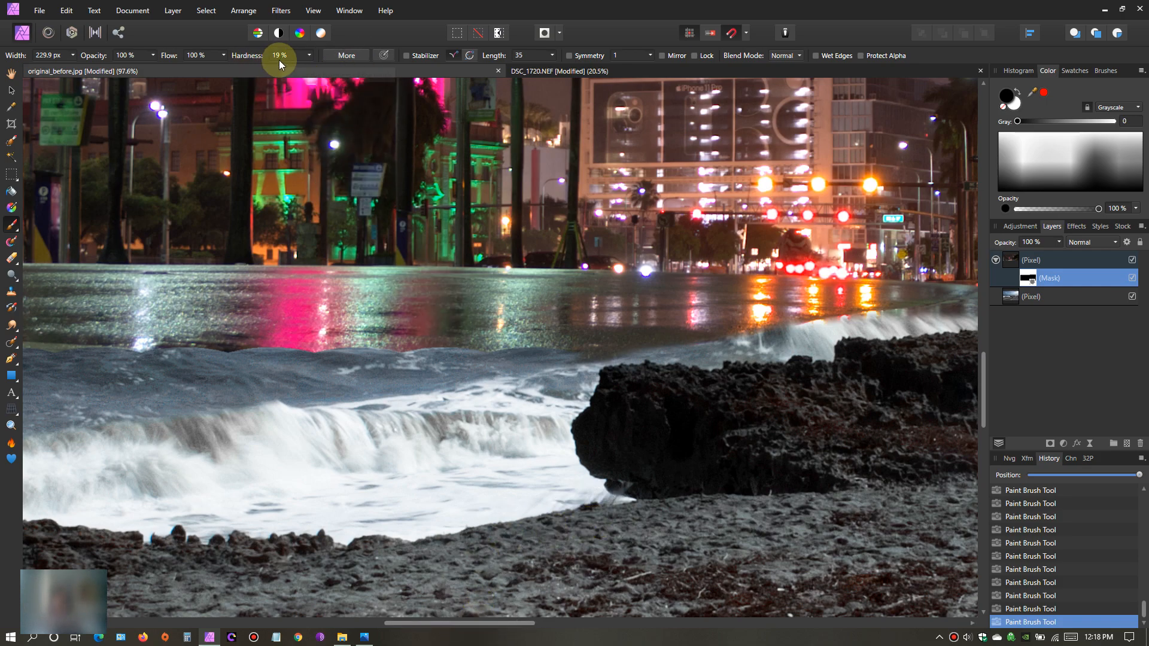
pyautogui.moveTo(458, 623); pyautogui.dragTo(416, 624)
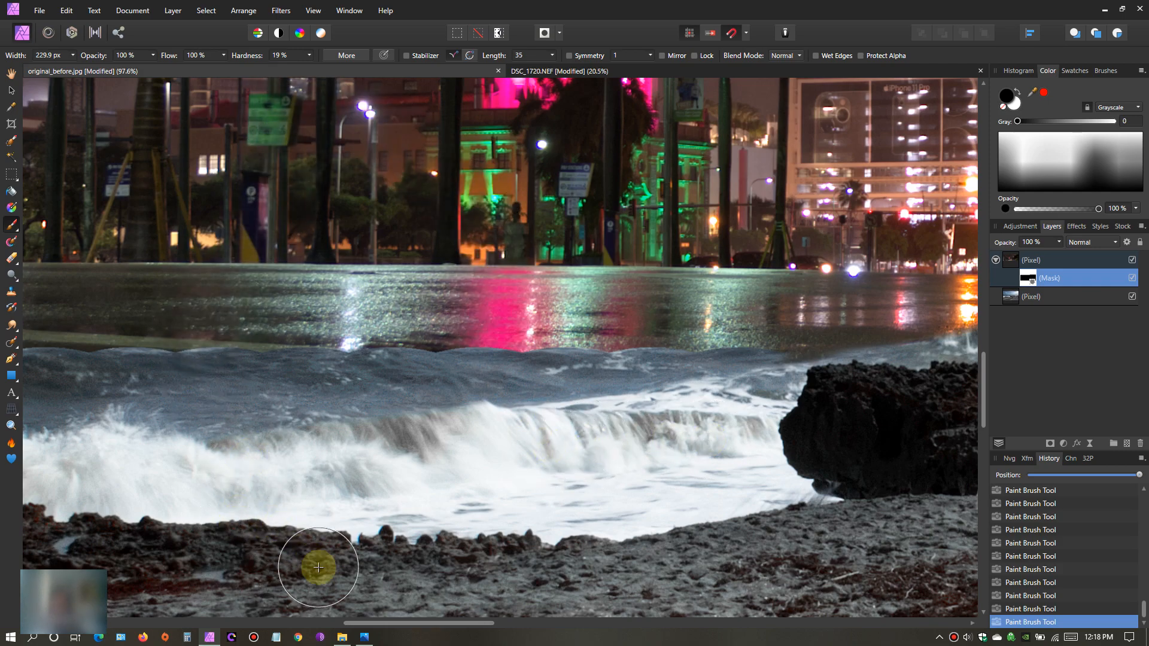
pyautogui.moveTo(383, 626); pyautogui.dragTo(368, 626)
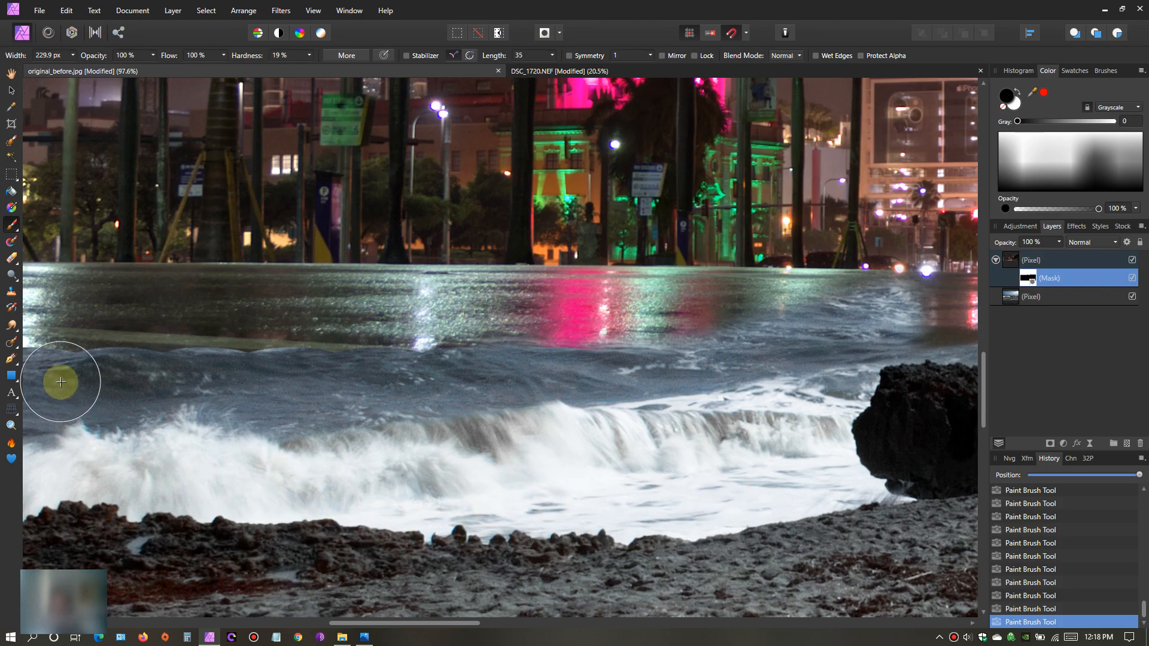
# - Paint white on the mask to bring the wet street down to the breaking waves, using a brush hardness of 8%
pyautogui.scroll(-5, 523, 526)
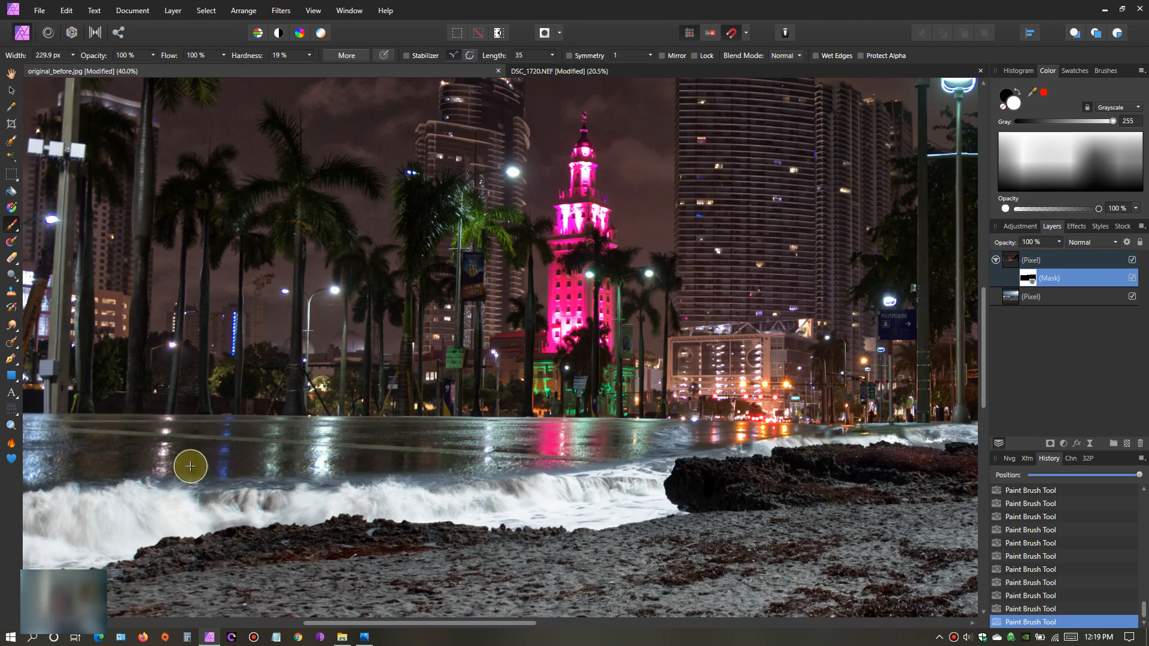
pyautogui.scroll(2, 235, 487)
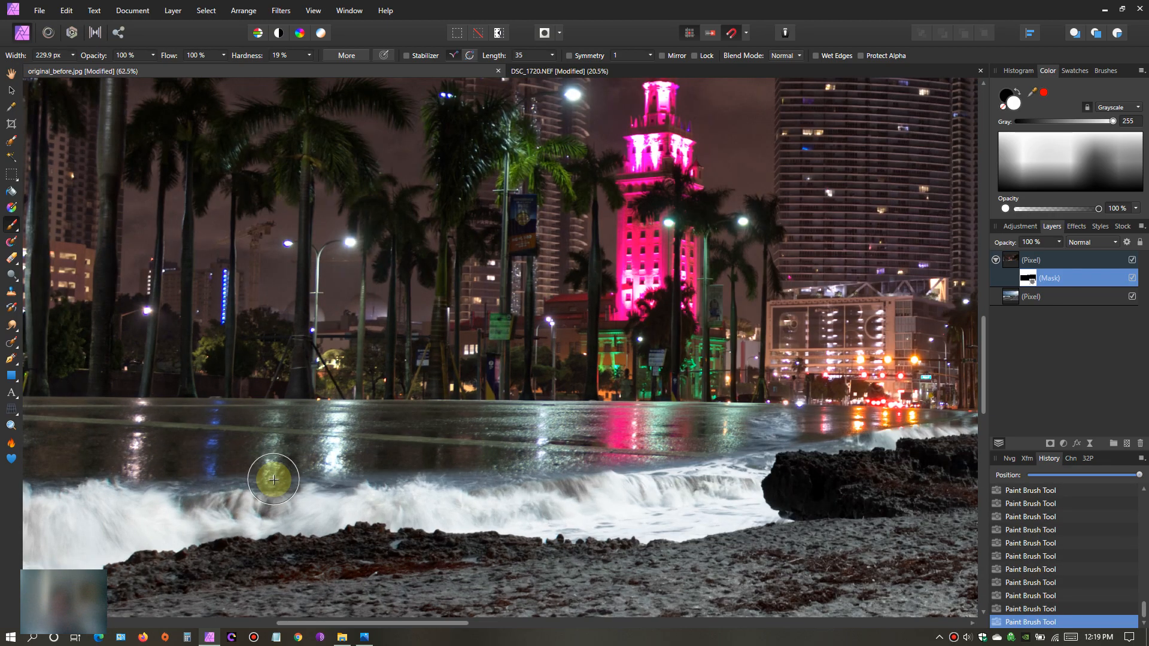
pyautogui.click(310, 55)
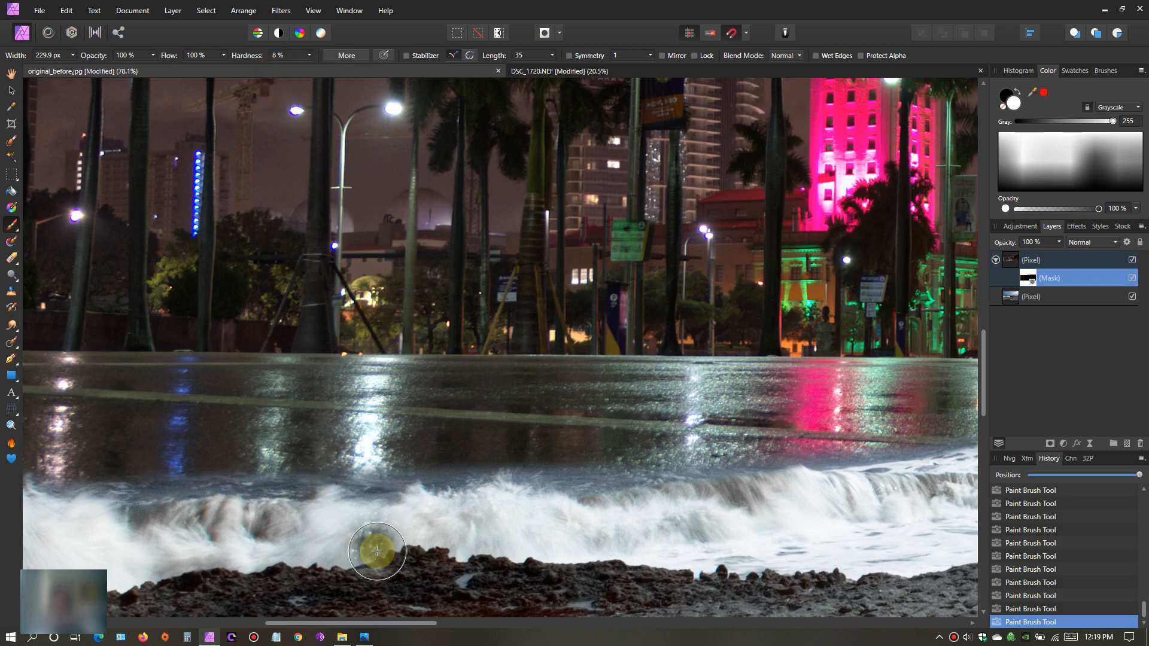
pyautogui.moveTo(388, 625); pyautogui.dragTo(301, 624)
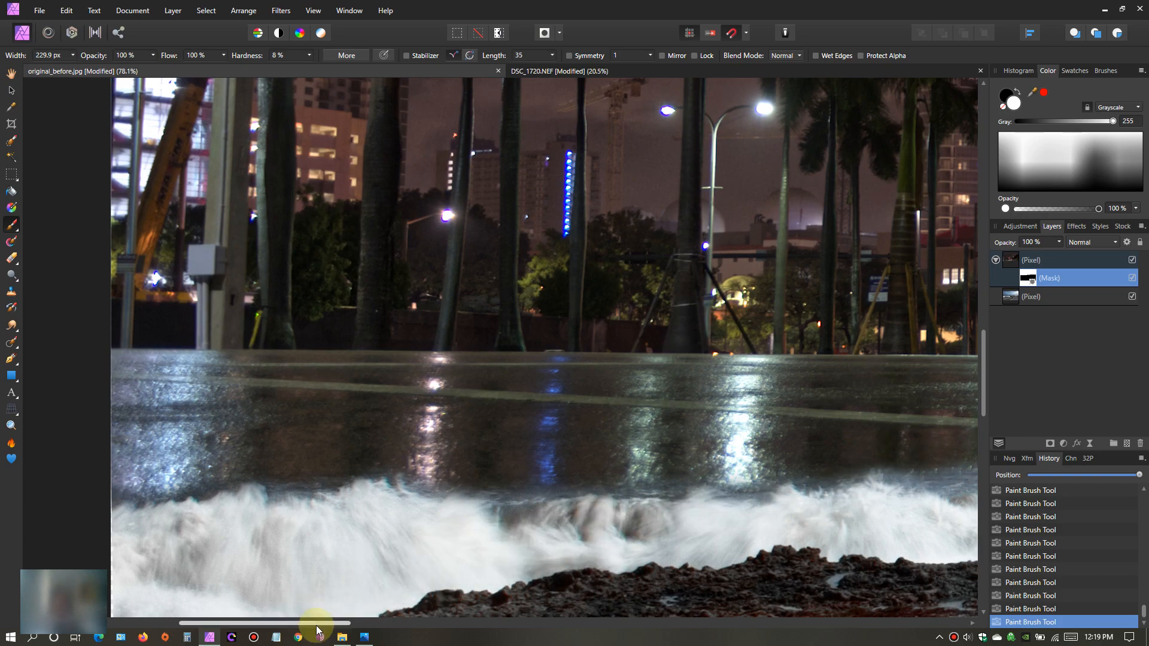
pyautogui.moveTo(330, 623); pyautogui.dragTo(436, 626)
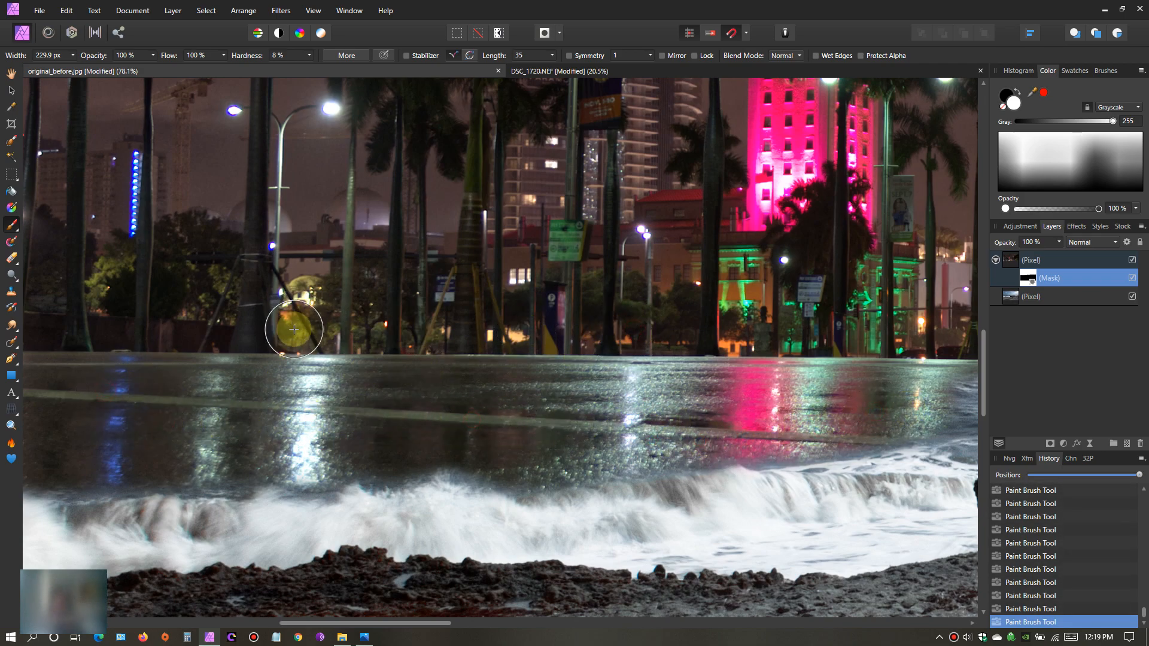
pyautogui.moveTo(590, 554); pyautogui.dragTo(571, 575)
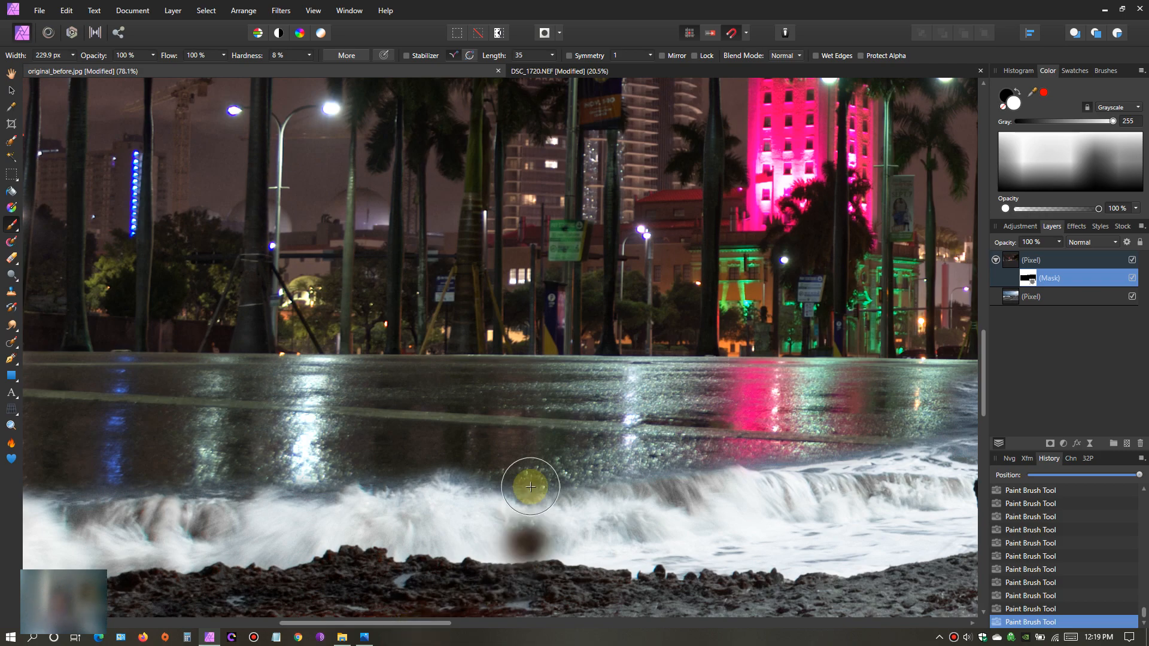
pyautogui.scroll(-4, 535, 443)
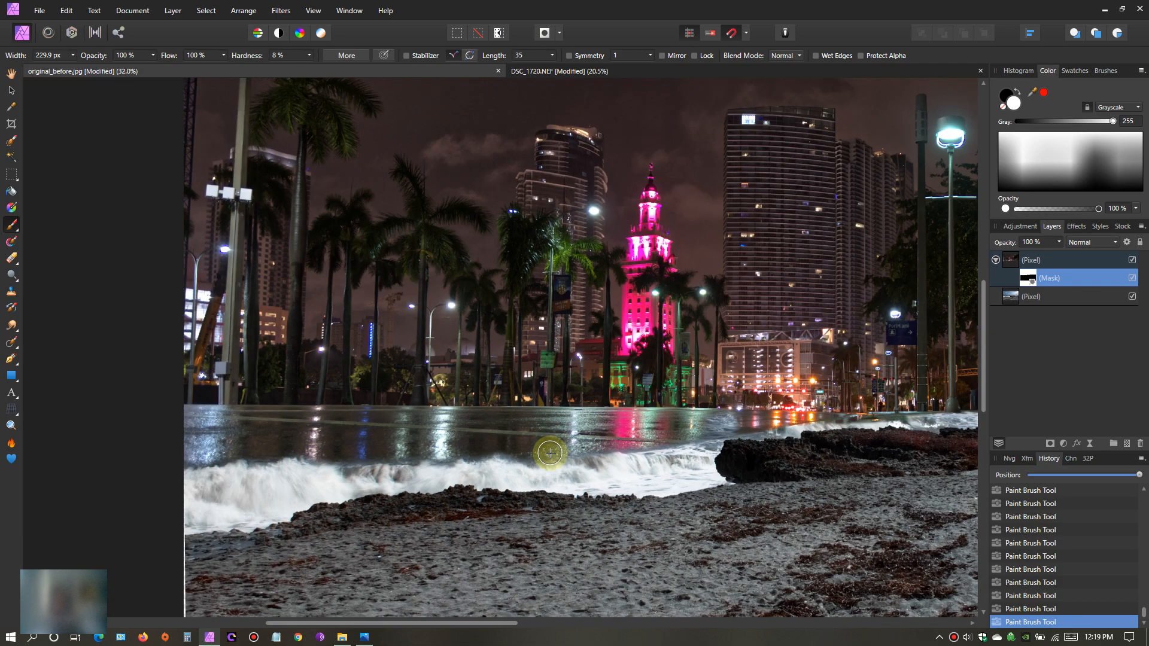
pyautogui.moveTo(421, 627); pyautogui.dragTo(592, 606)
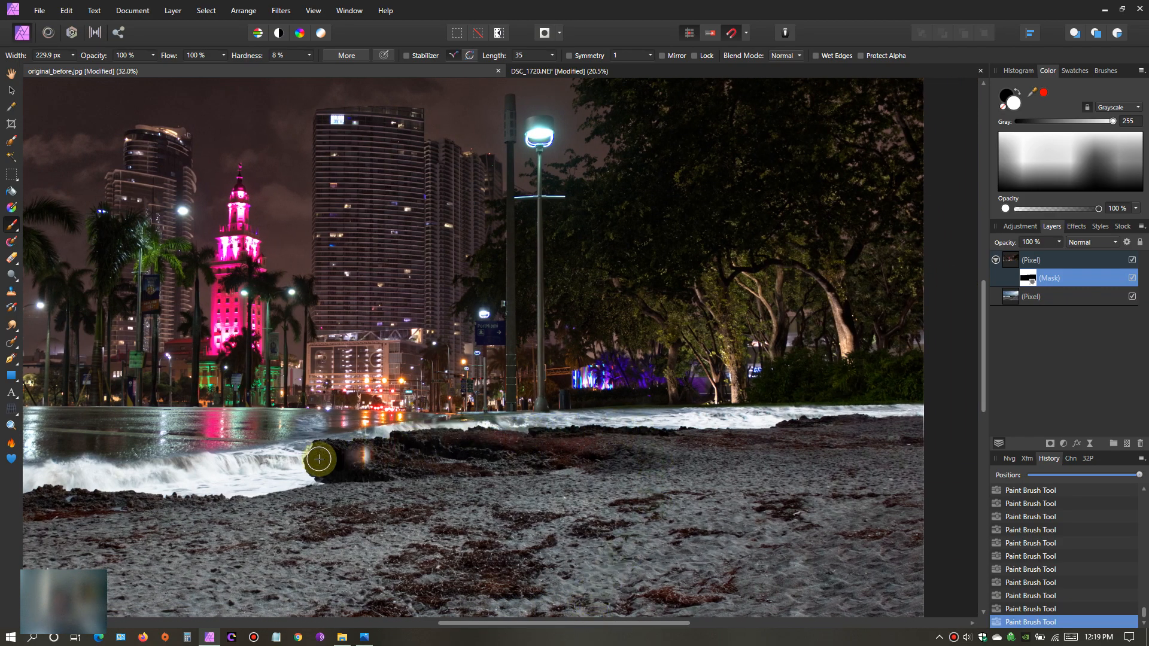
pyautogui.scroll(2, 520, 506)
pyautogui.scroll(1, 528, 510)
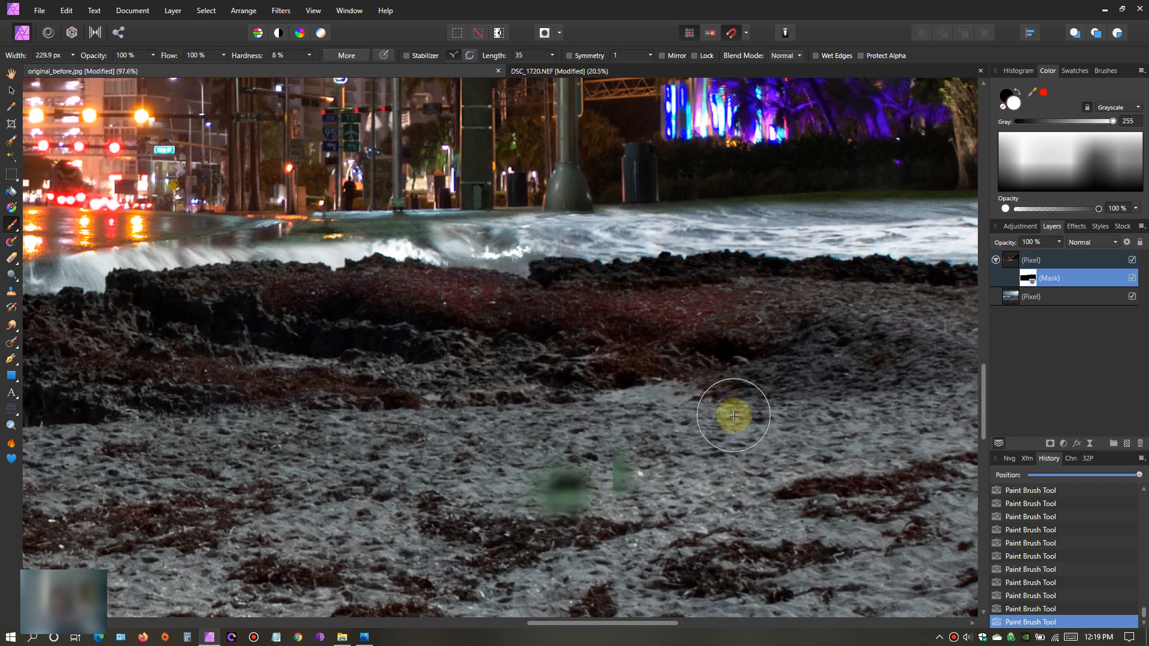
pyautogui.moveTo(986, 400); pyautogui.dragTo(992, 370)
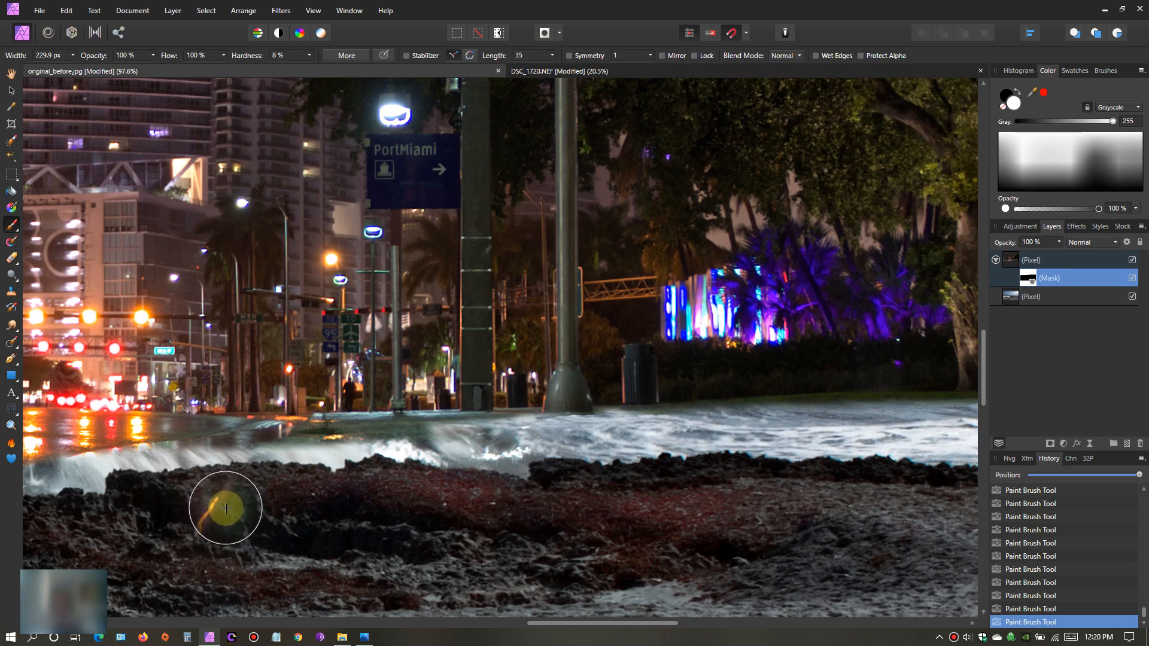
# - Reduce the brush width to 62.6 px and paint black on the mask to refine the wave edge behind the rock
pyautogui.moveTo(568, 623); pyautogui.dragTo(542, 625)
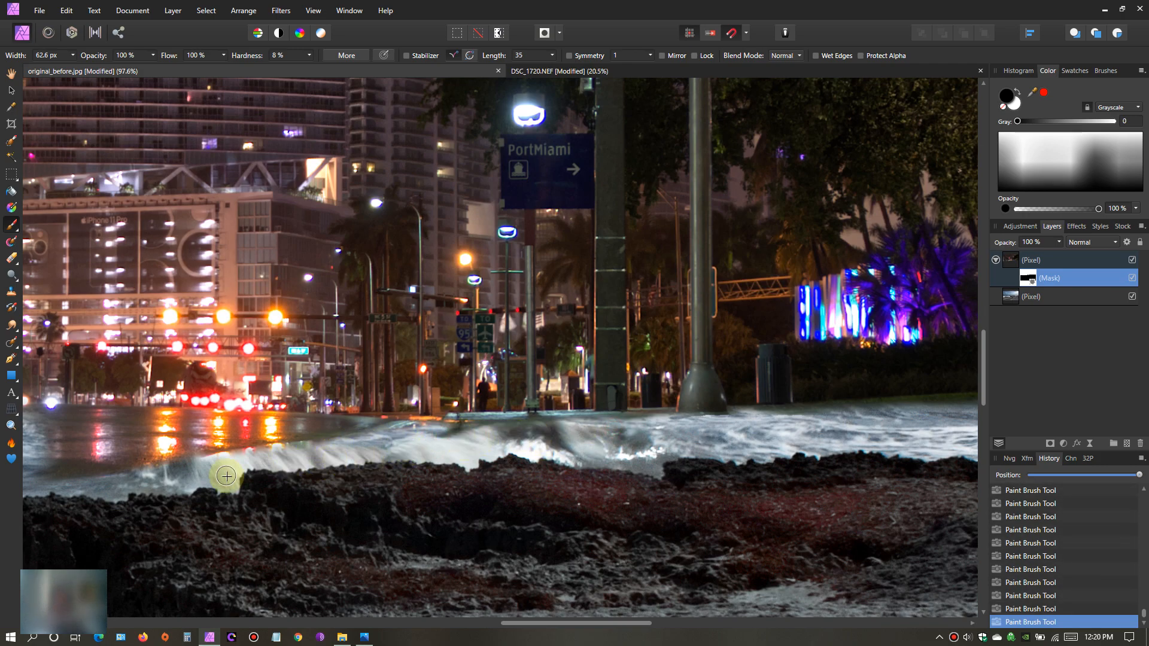
pyautogui.scroll(-3, 199, 529)
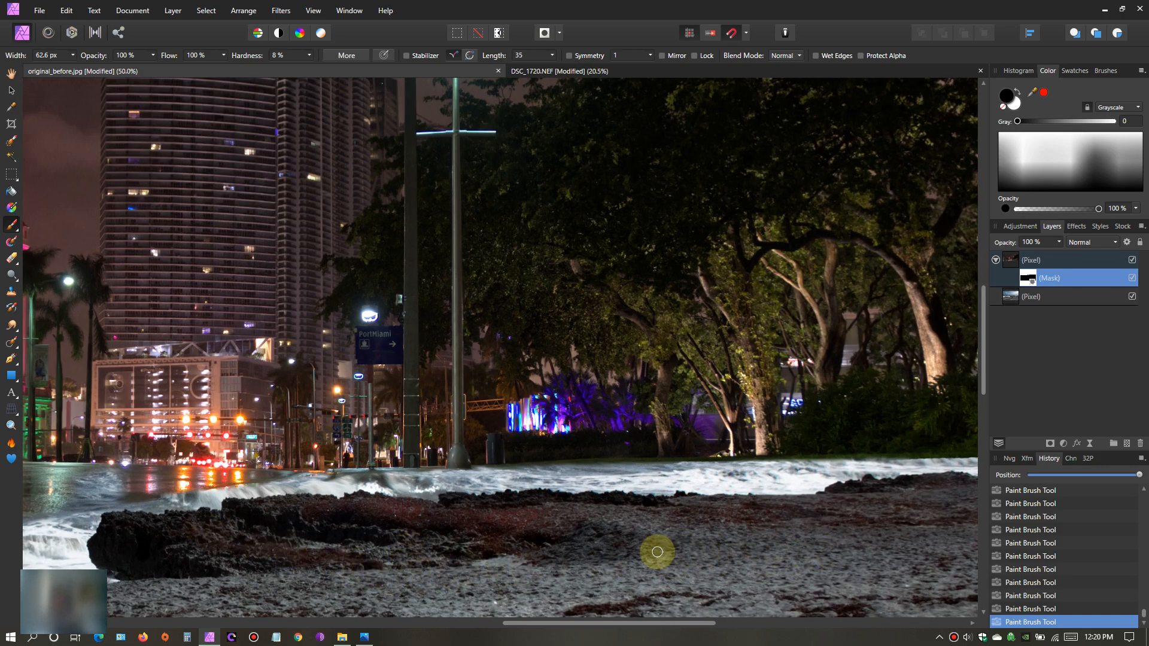
pyautogui.scroll(3, 628, 533)
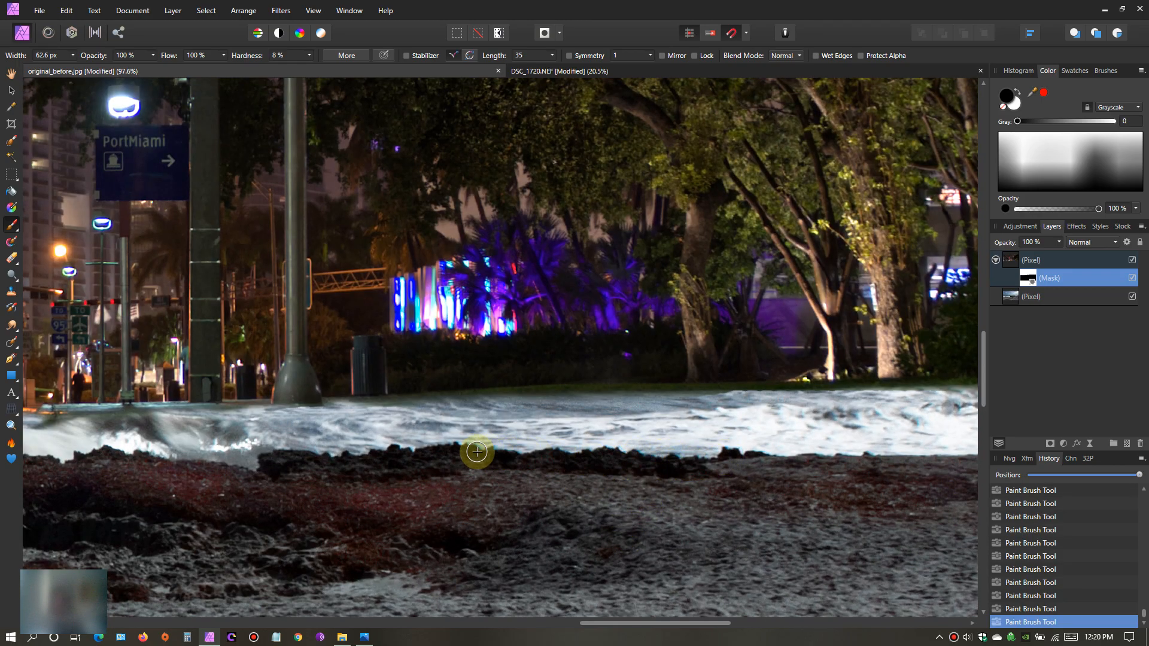
# - Examine the whole composite and the transition between street, waves, rock and sand at several magnifications
pyautogui.scroll(-4, 303, 534)
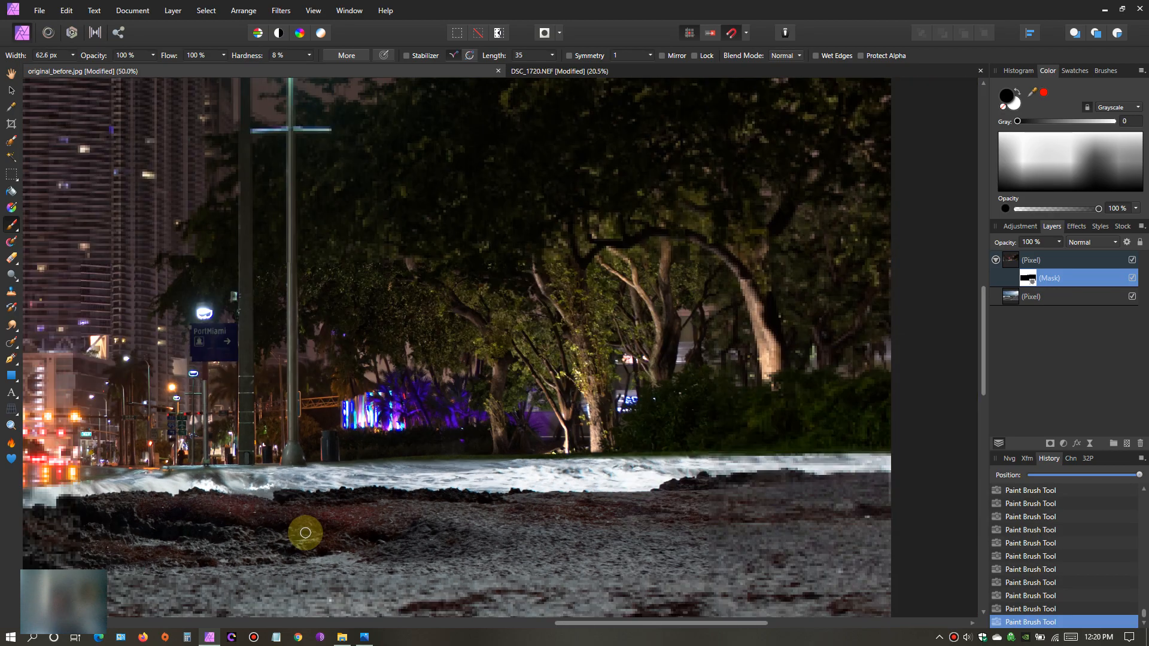
pyautogui.scroll(-2, 328, 533)
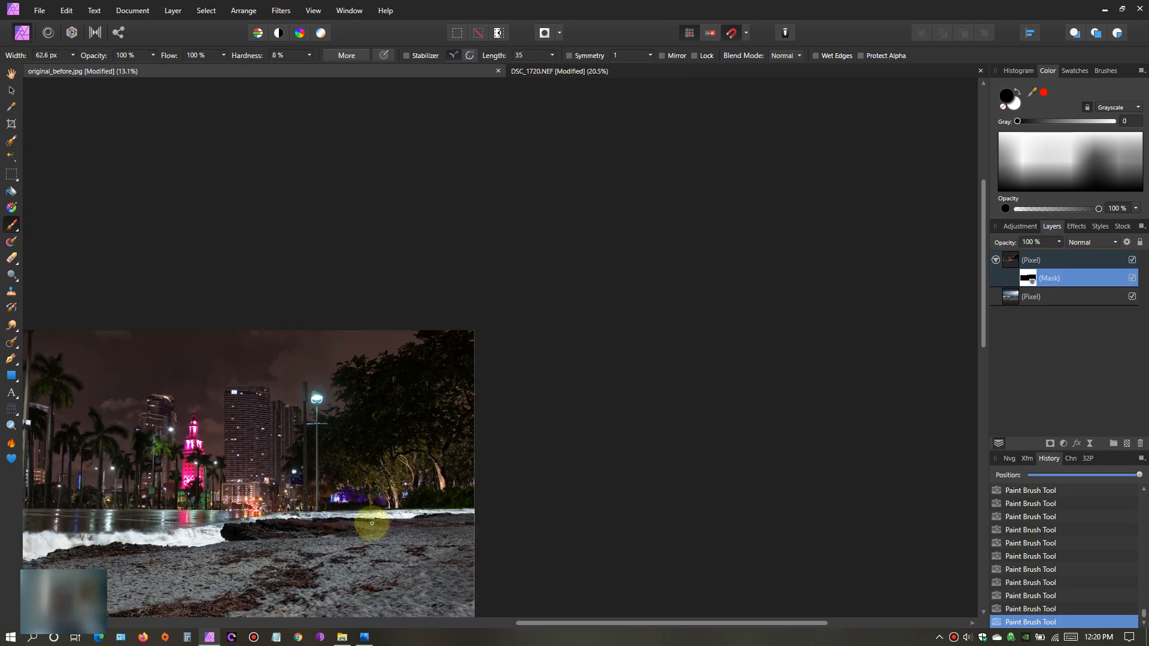
pyautogui.moveTo(628, 624); pyautogui.dragTo(468, 622)
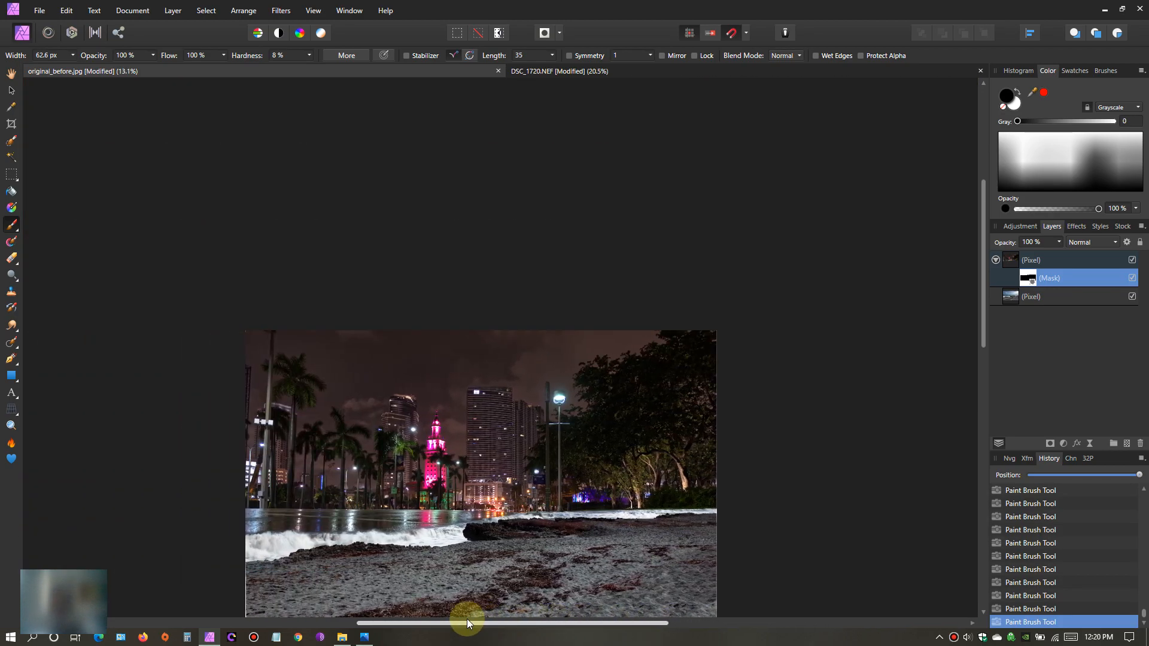
pyautogui.moveTo(983, 258); pyautogui.dragTo(987, 333)
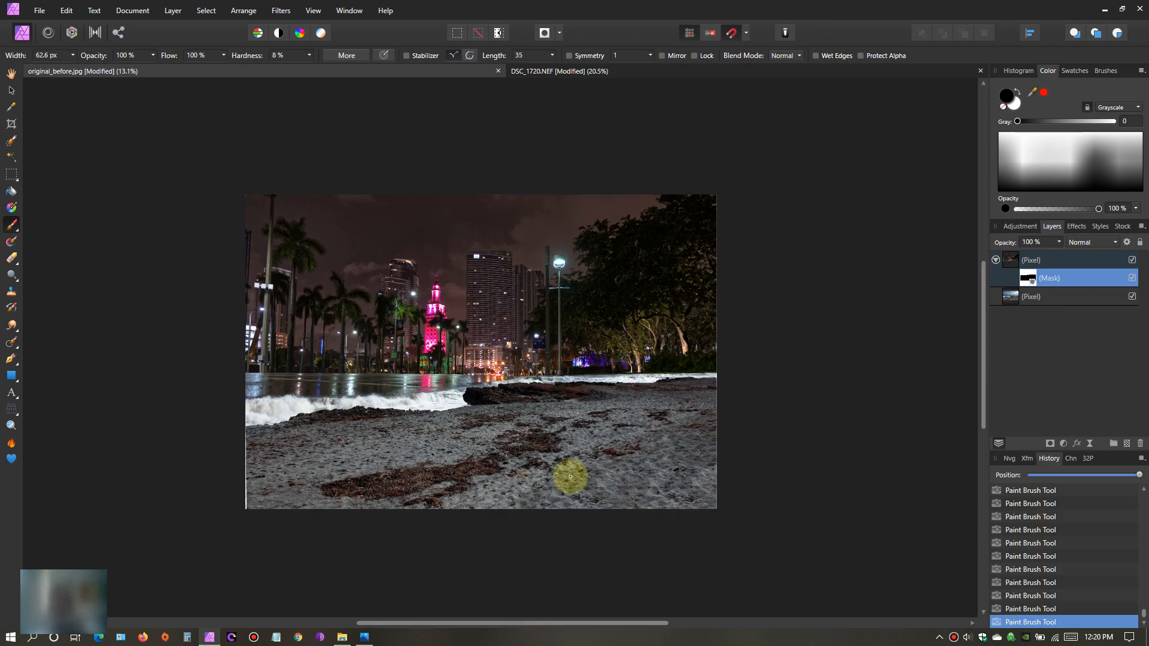
pyautogui.scroll(1, 548, 426)
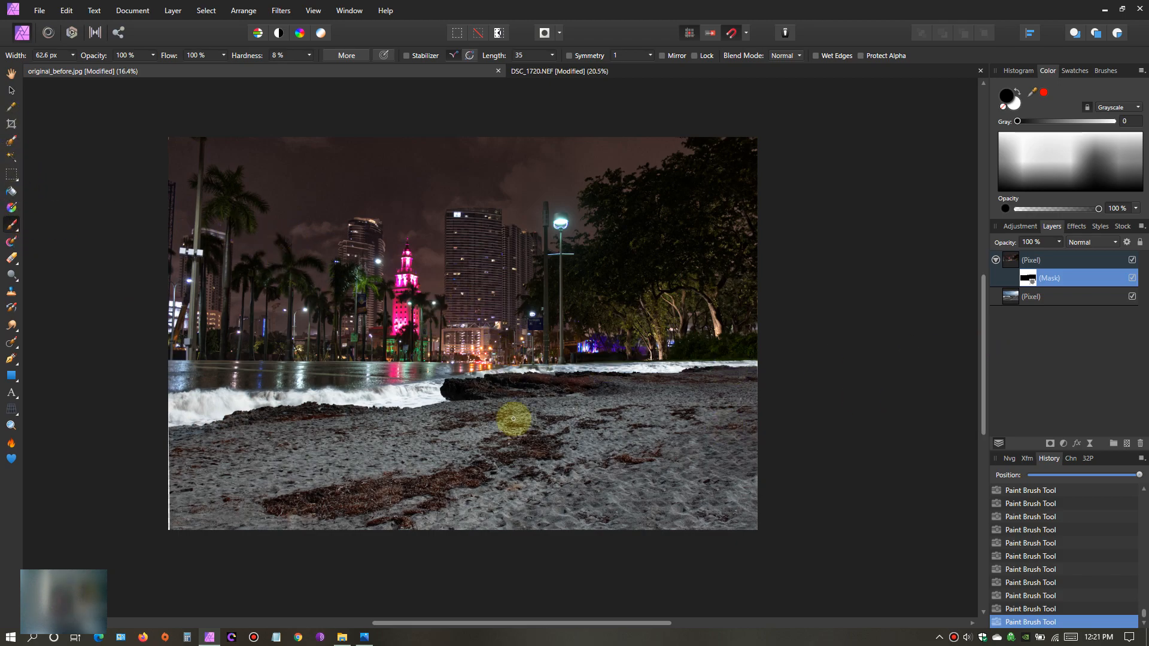
pyautogui.scroll(3, 459, 361)
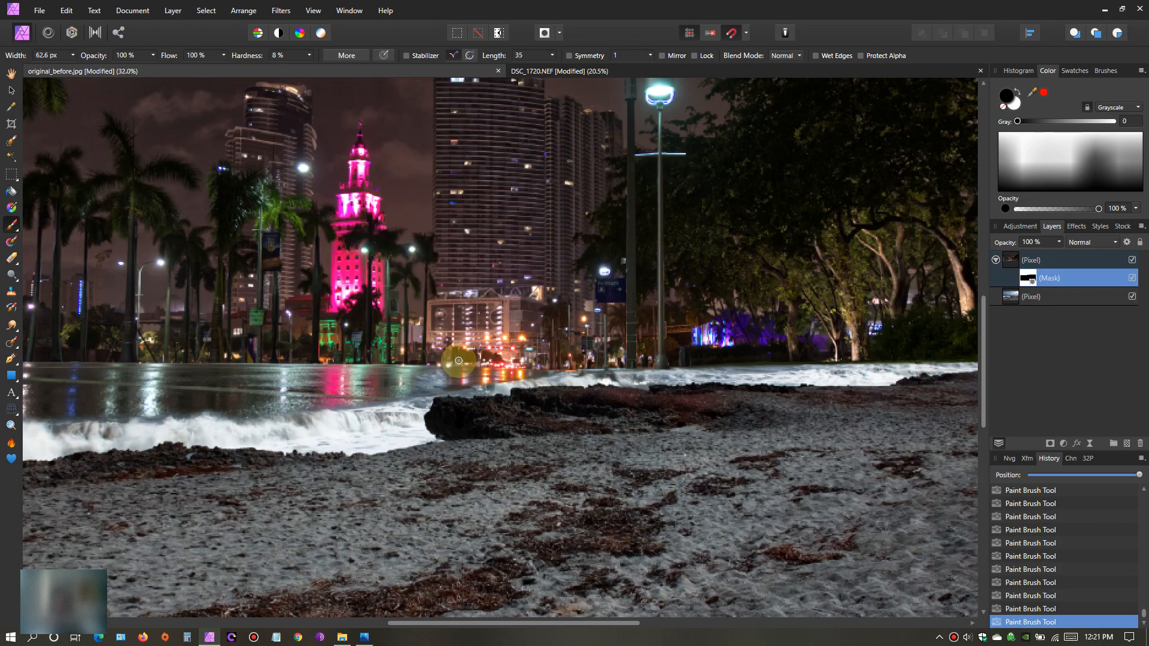
pyautogui.scroll(-3, 459, 361)
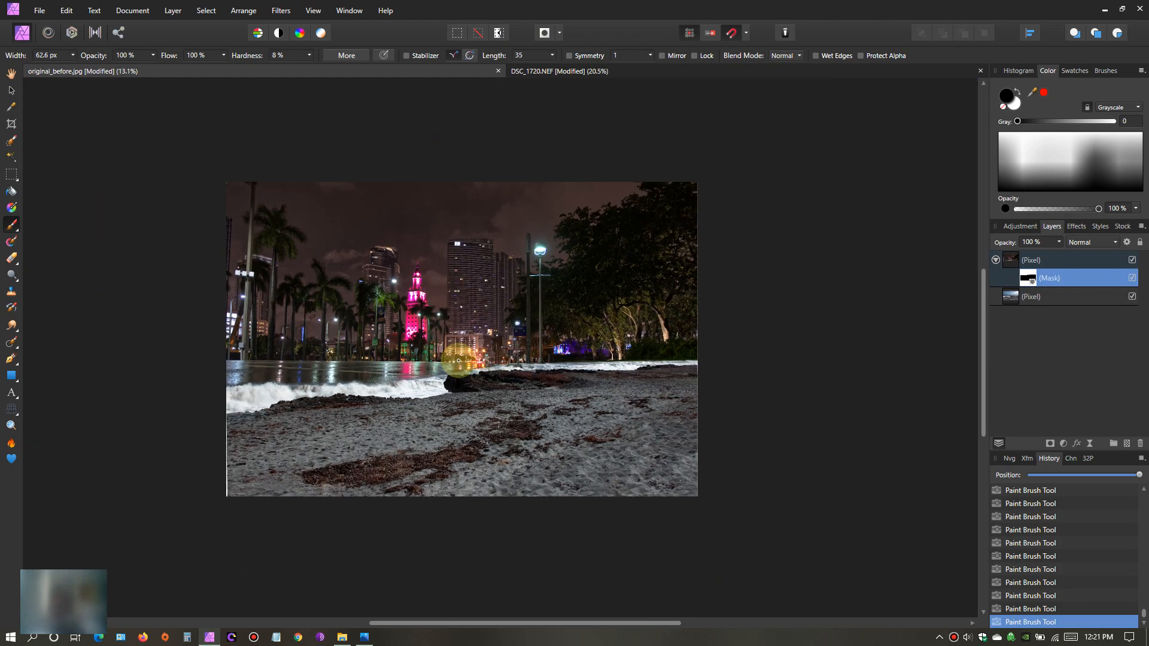
pyautogui.scroll(2, 459, 361)
pyautogui.scroll(-2, 458, 361)
pyautogui.scroll(1, 459, 361)
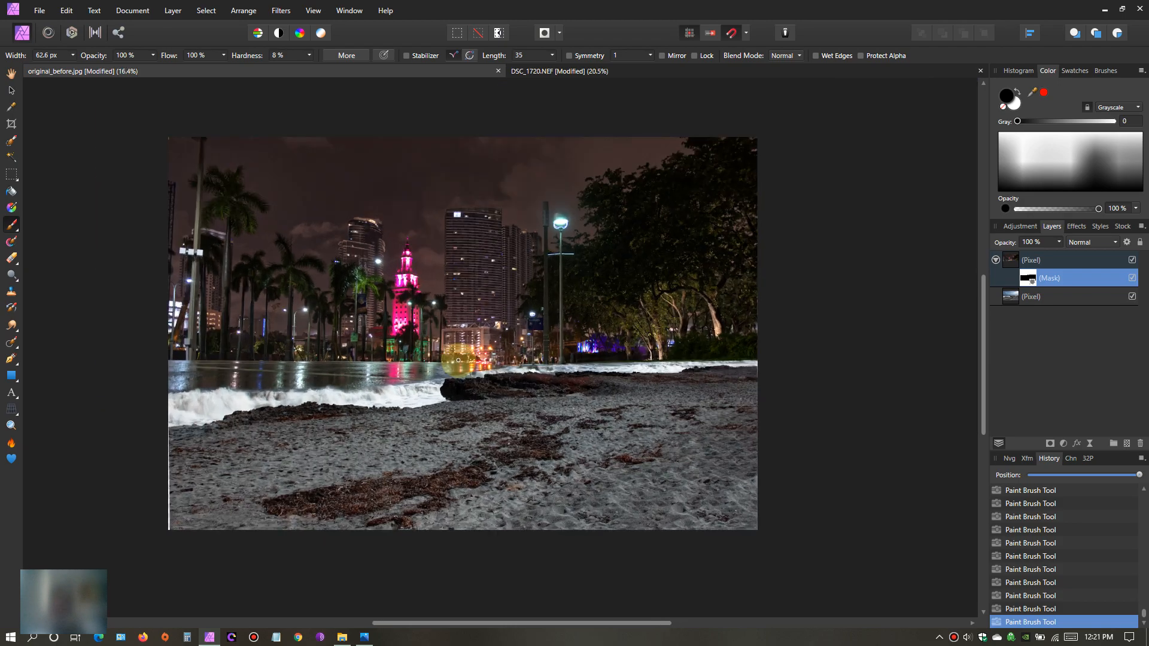
pyautogui.moveTo(626, 623); pyautogui.dragTo(561, 624)
pyautogui.moveTo(985, 364); pyautogui.dragTo(983, 336)
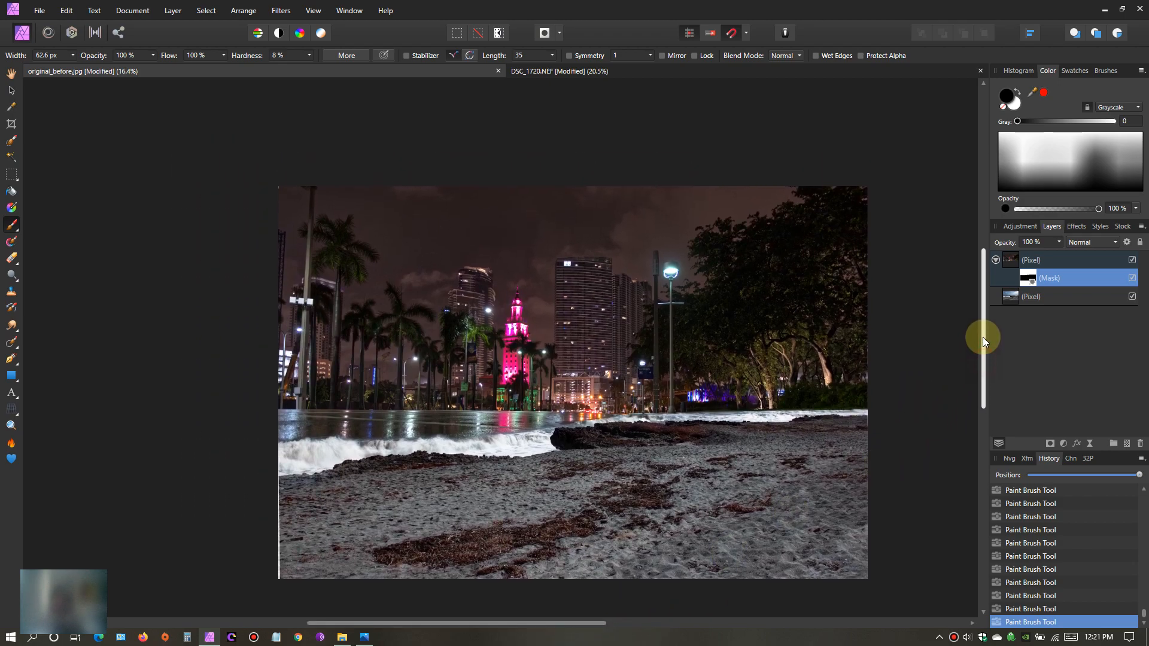
pyautogui.scroll(2, 429, 446)
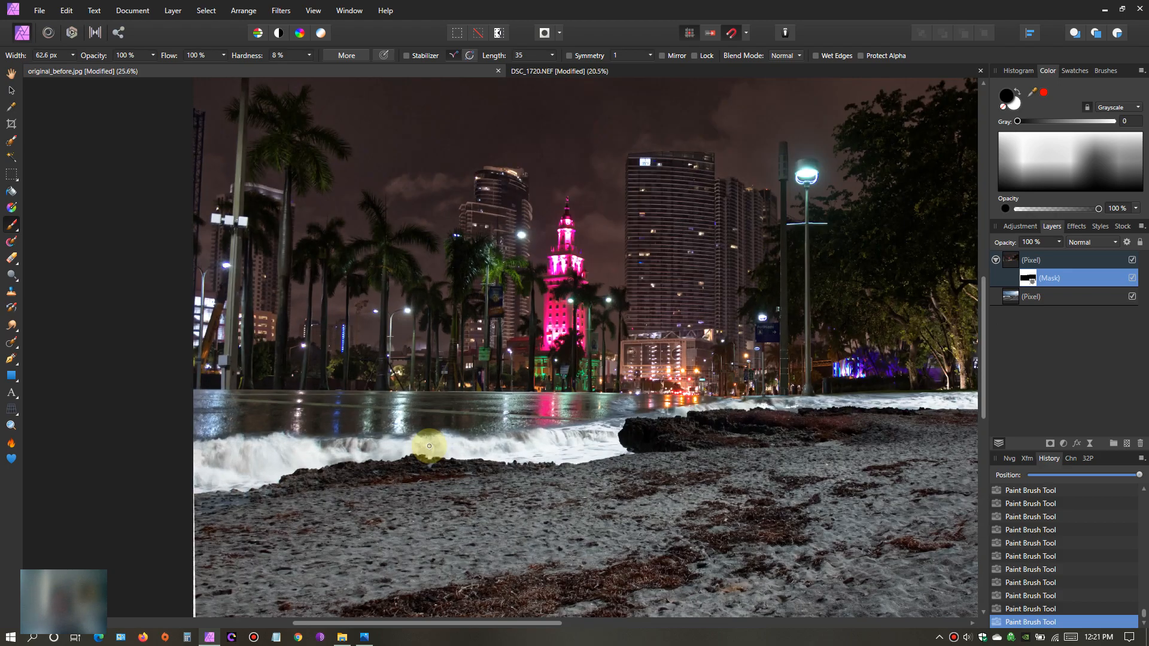
pyautogui.scroll(-1, 610, 445)
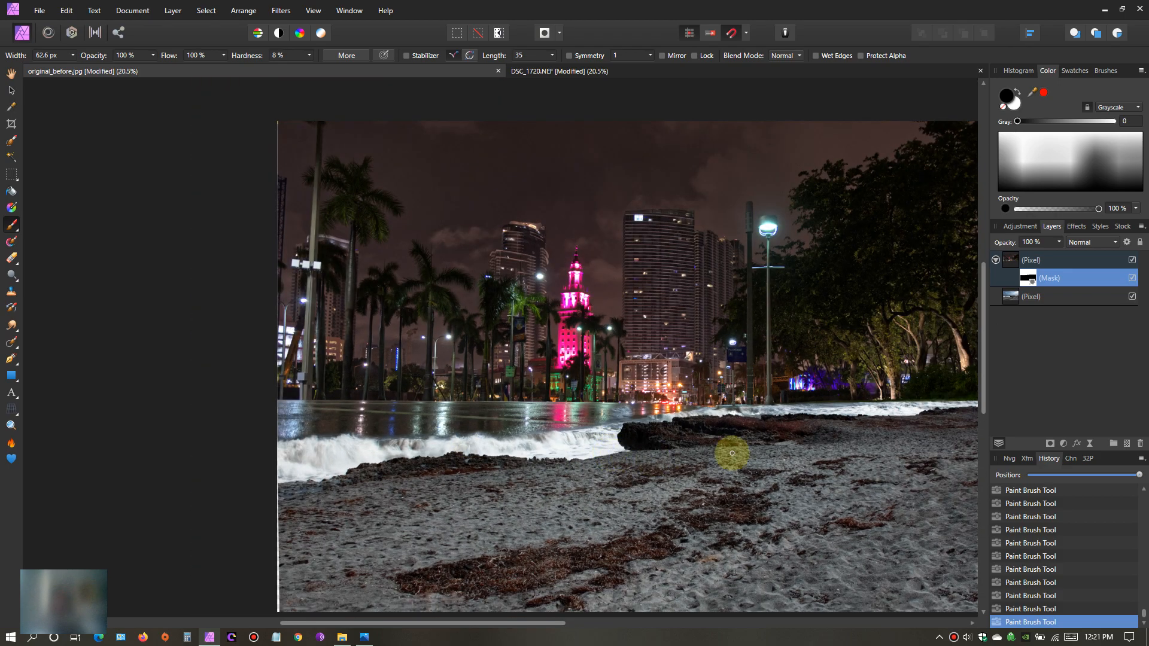
pyautogui.moveTo(558, 623); pyautogui.dragTo(604, 622)
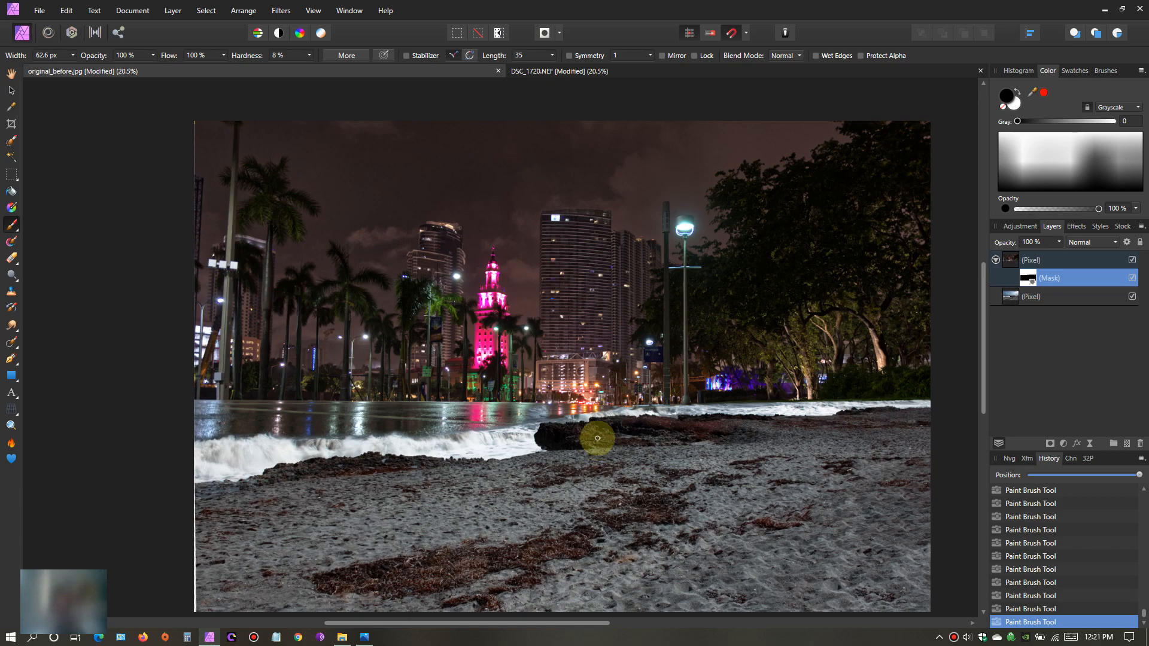
pyautogui.click(310, 56)
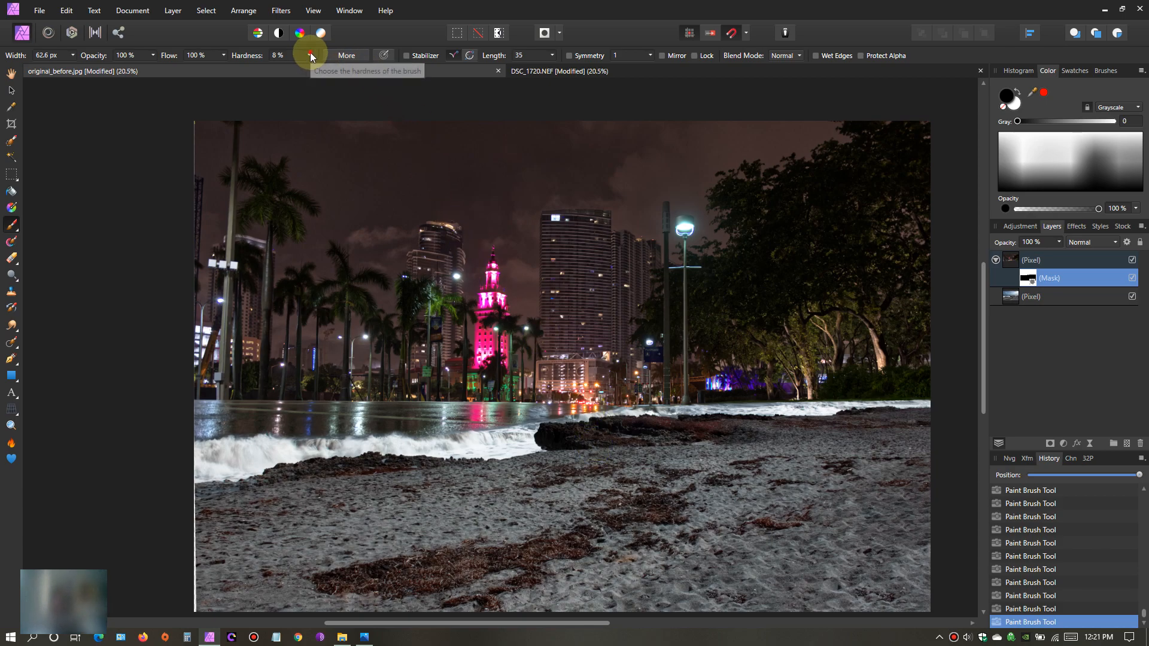
# - Set the brush hardness to 93% and enlarge the brush width to 674.1 px
pyautogui.moveTo(311, 67); pyautogui.dragTo(382, 65)
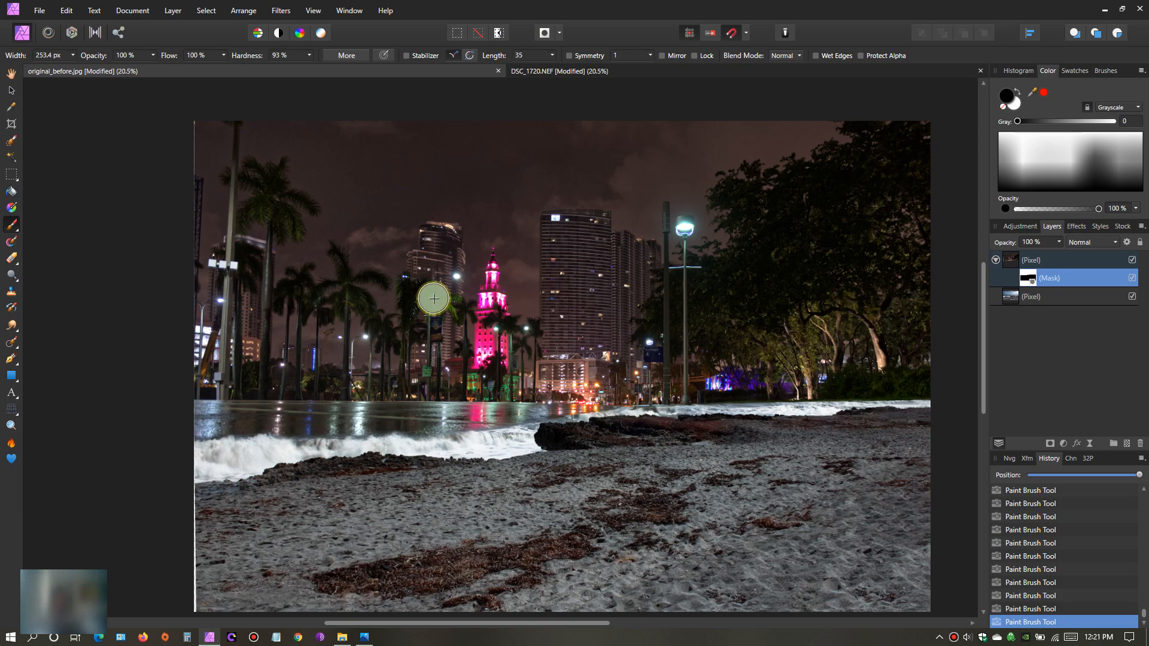
pyautogui.press(']')
pyautogui.press(']')
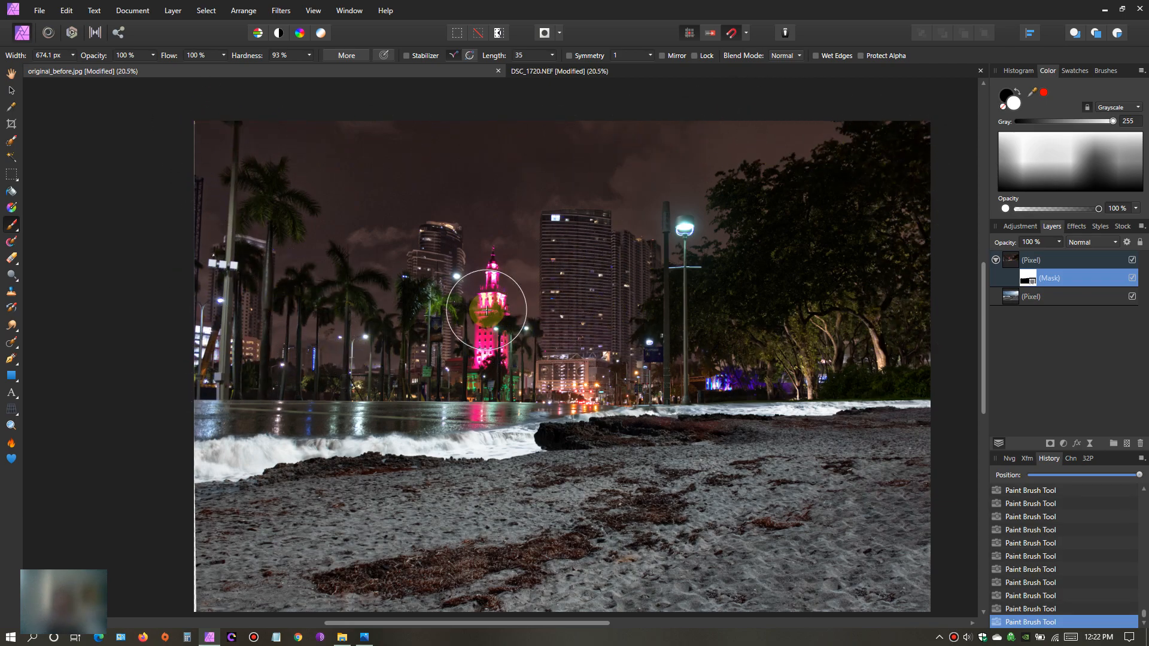
# - Set the brush to 163.9 px width and 8% hardness for the foreground waves, and undo the test stroke on the rocks
pyautogui.click(12, 72)
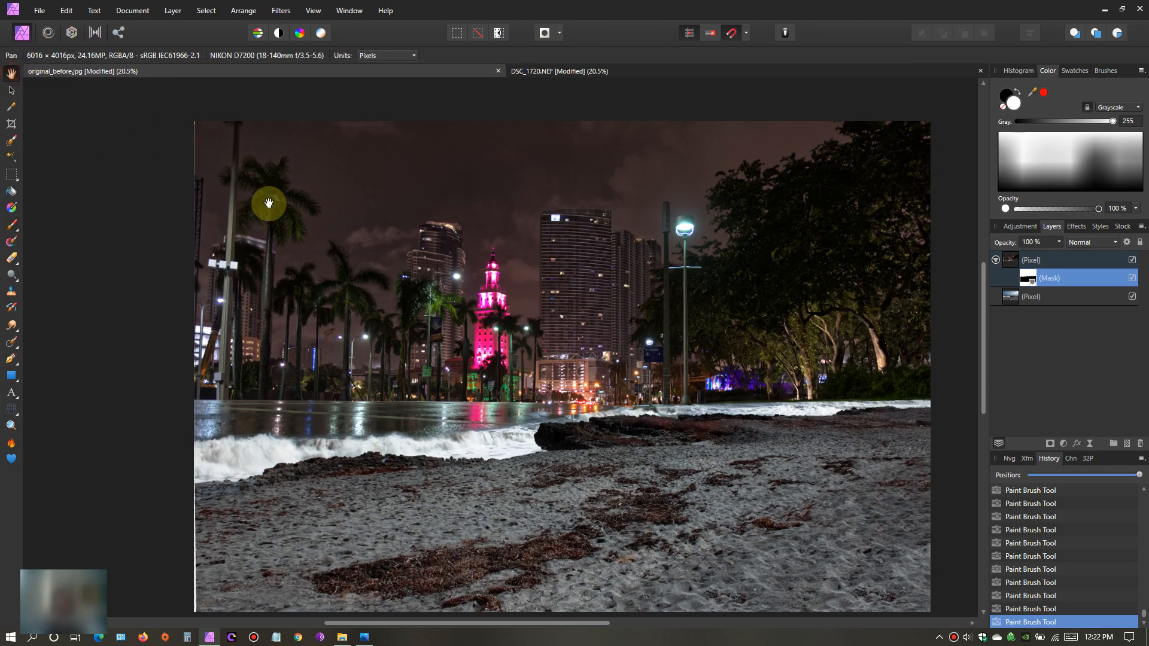
pyautogui.scroll(5, 521, 407)
pyautogui.scroll(-3, 518, 406)
pyautogui.hscroll(-8, 517, 406)
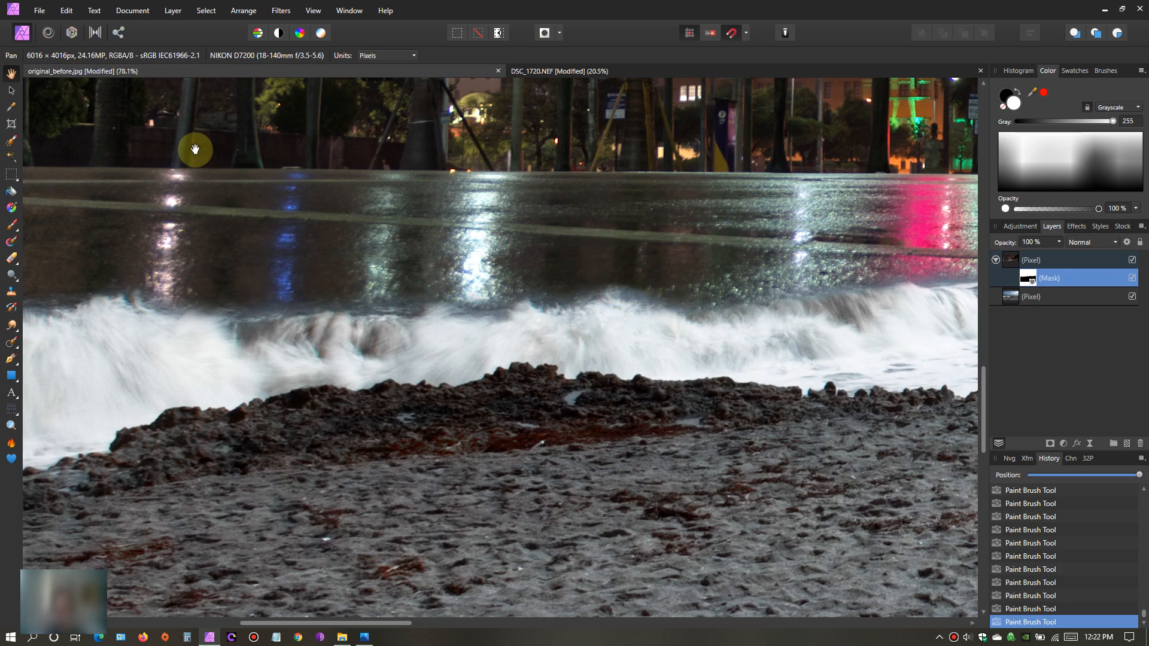
pyautogui.click(19, 231)
pyautogui.click(99, 225)
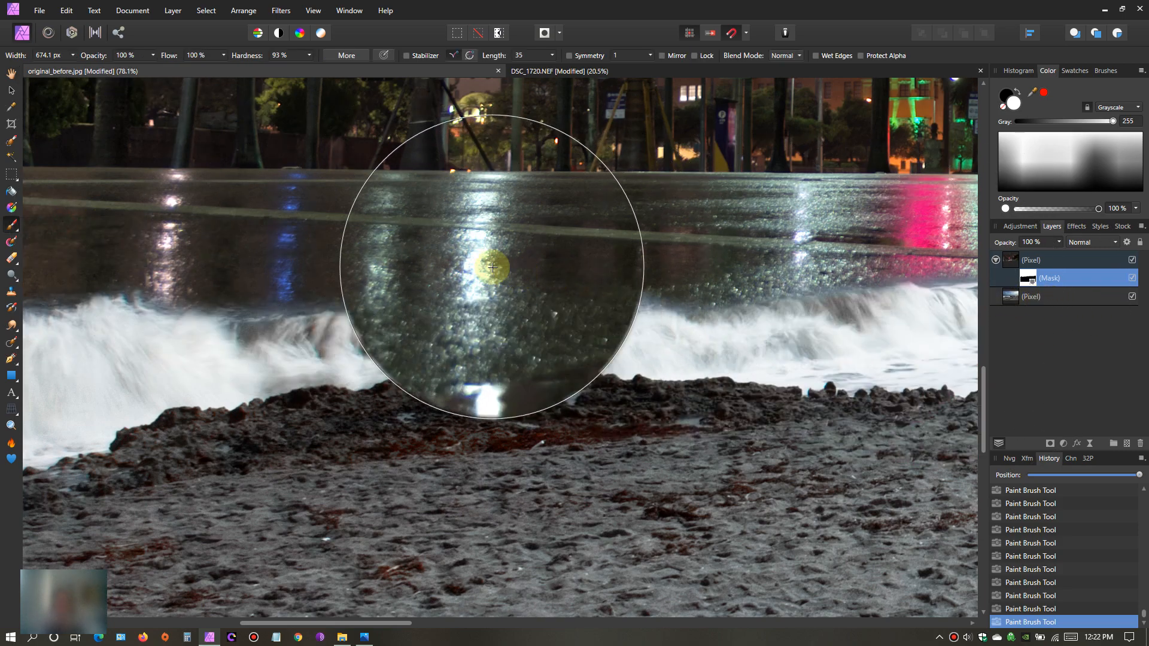
pyautogui.press('[')
pyautogui.press('[')
pyautogui.press('[')
pyautogui.press('[')
pyautogui.press('[')
pyautogui.press('[')
pyautogui.press('[')
pyautogui.press('[')
pyautogui.press('[')
pyautogui.press('[')
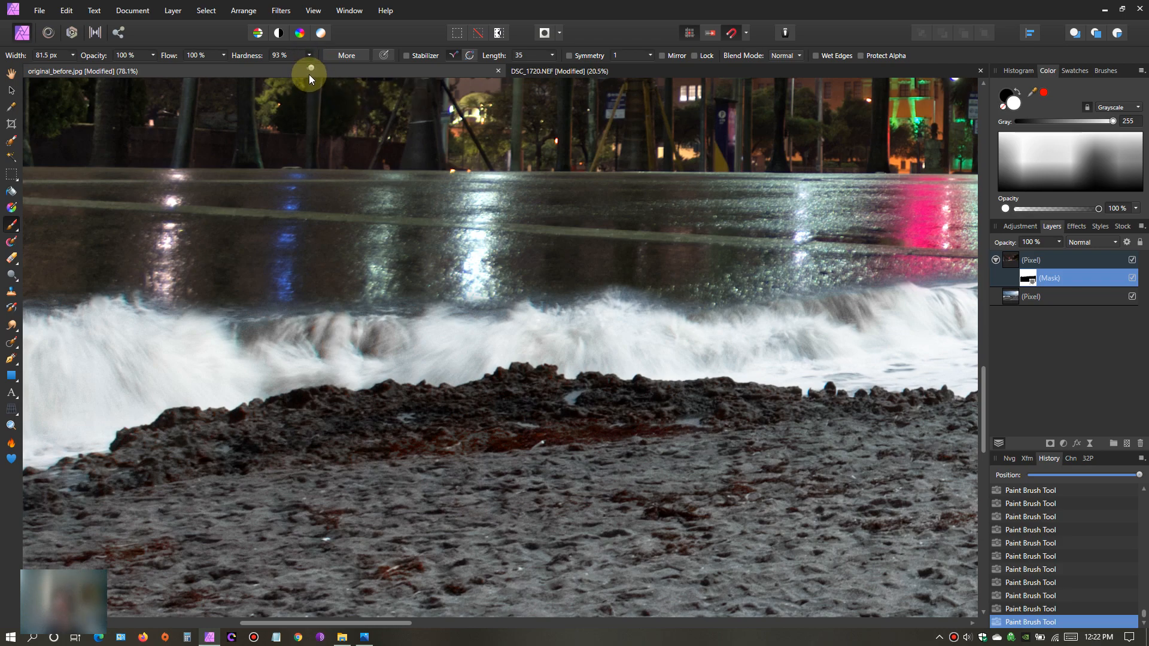
pyautogui.moveTo(310, 70); pyautogui.dragTo(243, 73)
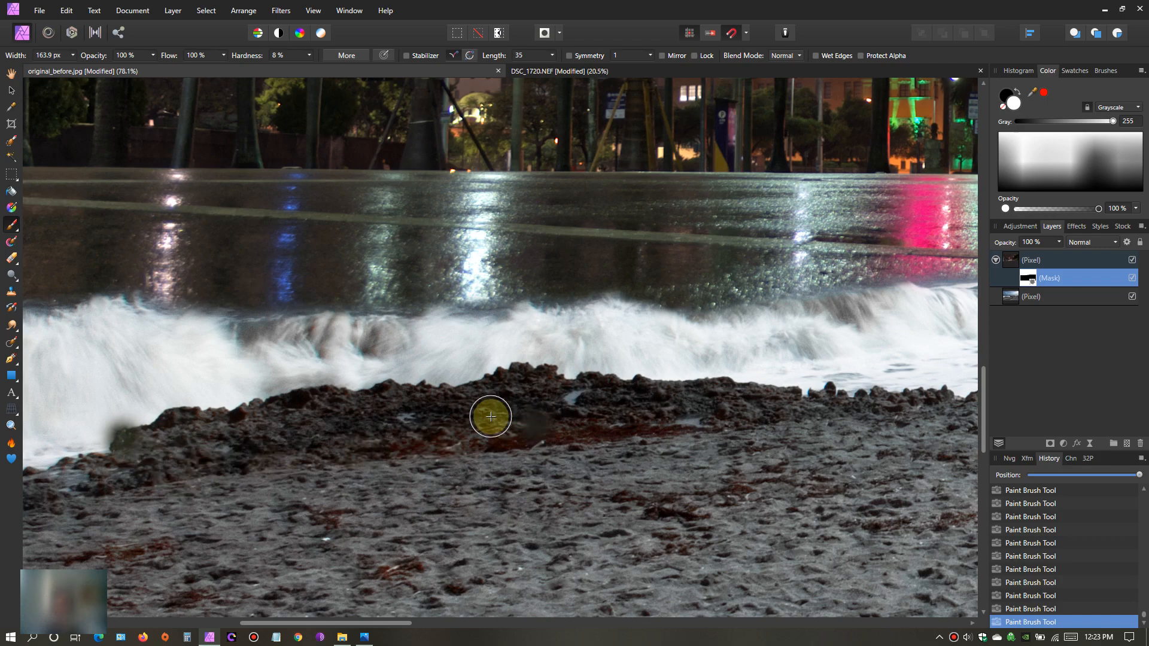
pyautogui.click(94, 12)
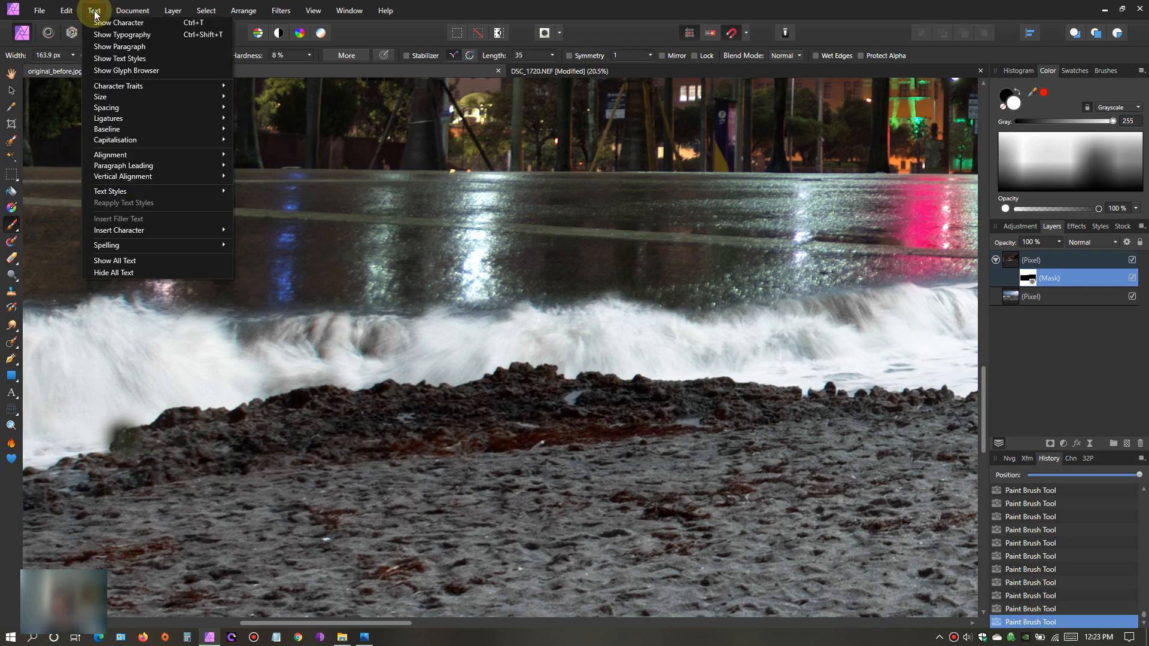
pyautogui.click(68, 22)
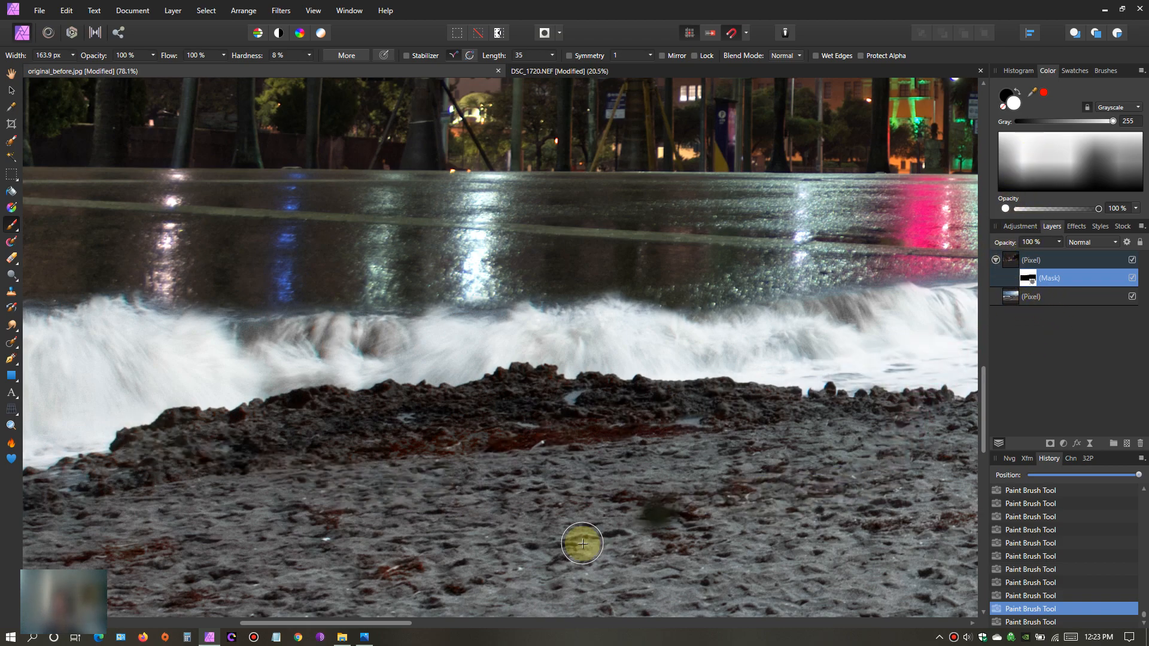
# - Paint white on the mask along the water's edge near the large rock to extend the wet street toward the waves
pyautogui.moveTo(389, 624); pyautogui.dragTo(579, 599)
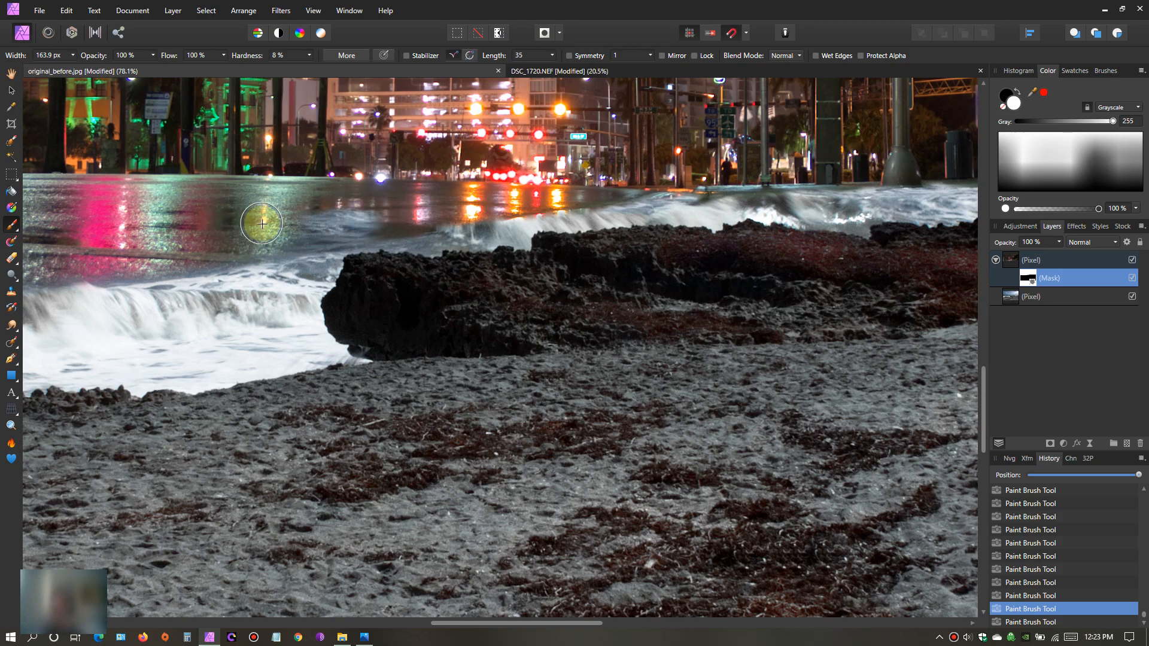
pyautogui.click(259, 223)
pyautogui.click(281, 223)
pyautogui.click(301, 220)
pyautogui.click(311, 218)
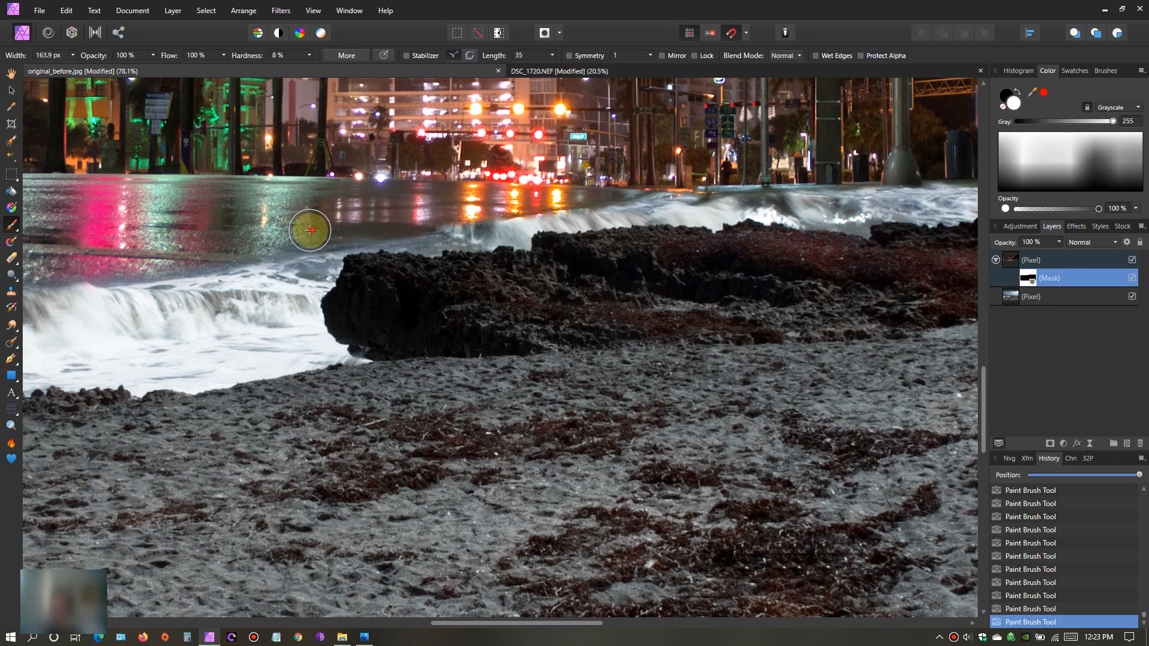
pyautogui.moveTo(354, 214); pyautogui.dragTo(497, 202)
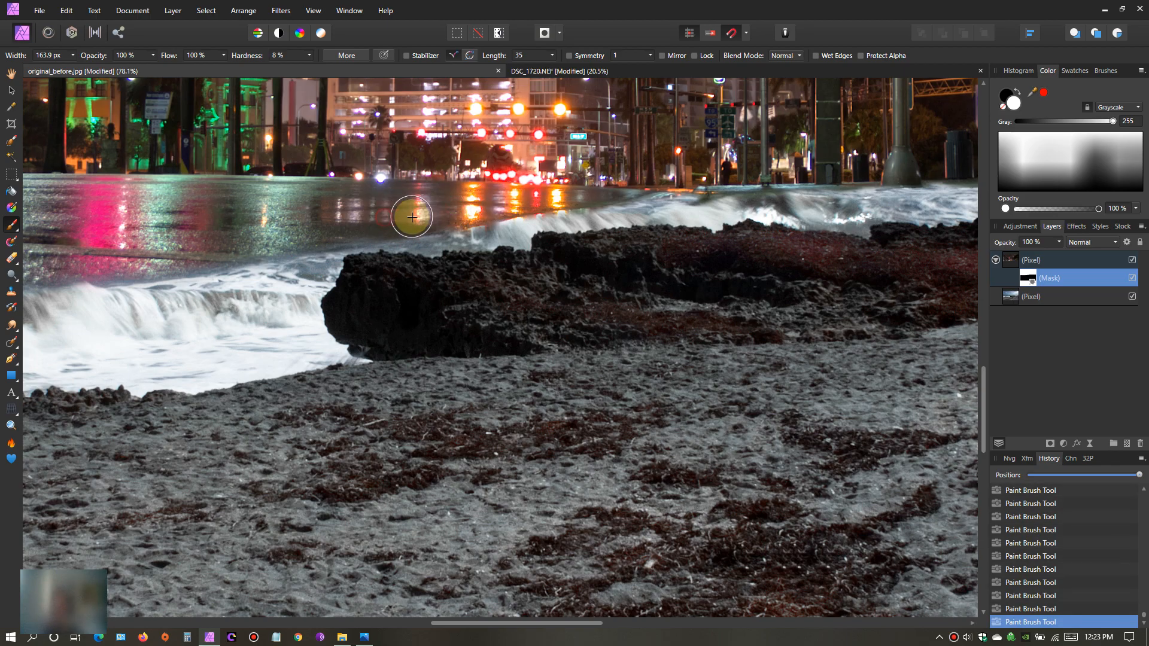
pyautogui.moveTo(492, 206); pyautogui.dragTo(494, 207)
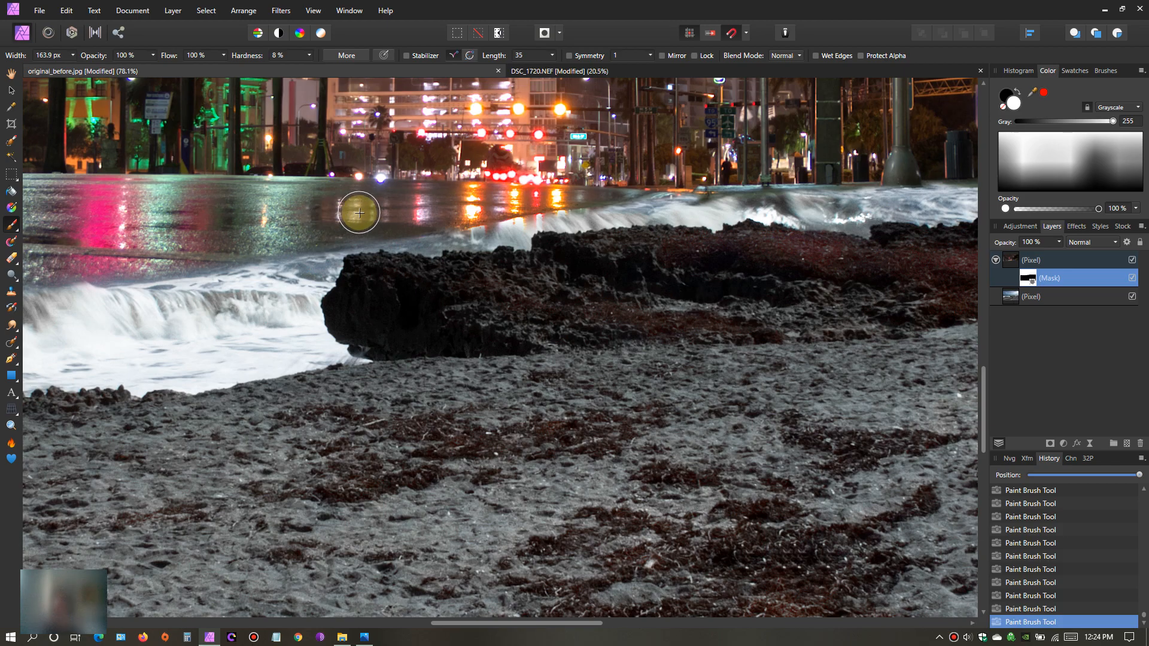
# - Paint black on the mask with a 61.8 px brush to bring back the breaking waves behind and beside the large rock
pyautogui.click(1004, 105)
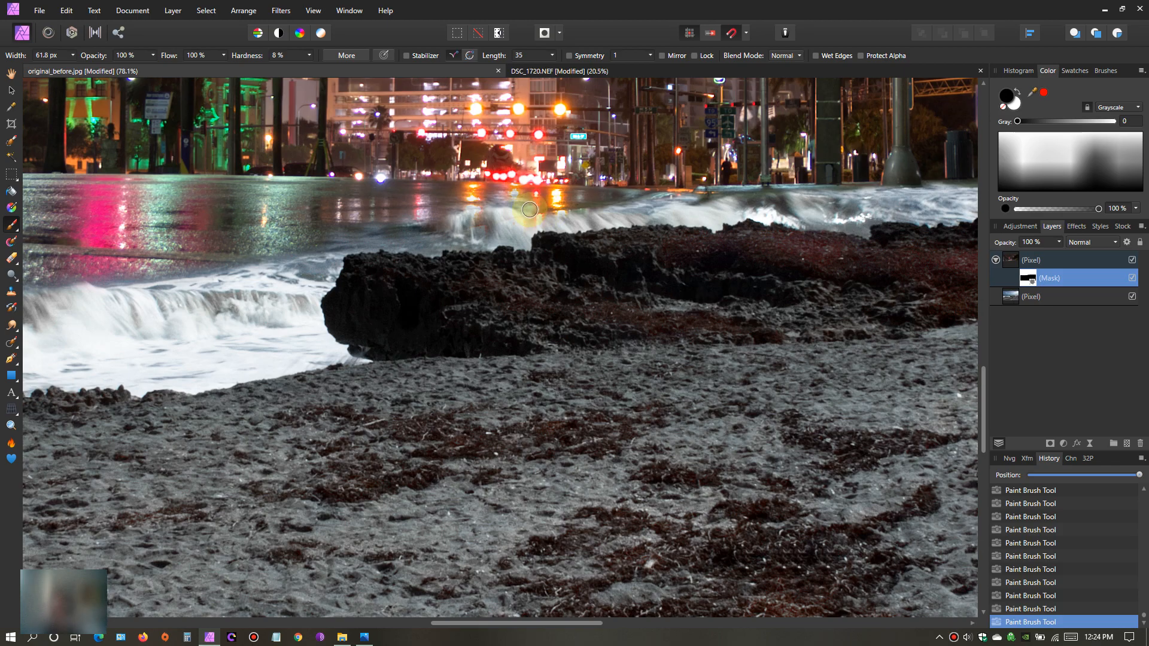
pyautogui.moveTo(523, 213); pyautogui.dragTo(590, 204)
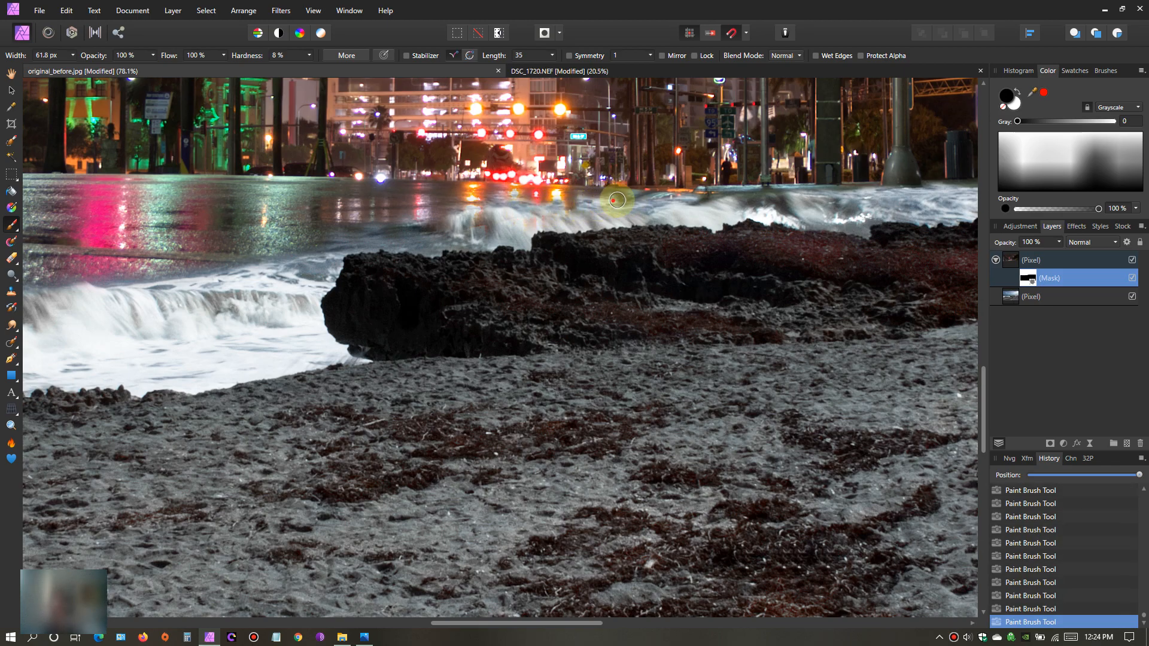
pyautogui.moveTo(679, 227)
pyautogui.mouseDown()
pyautogui.moveTo(634, 265)
pyautogui.moveTo(597, 248)
pyautogui.moveTo(590, 222)
pyautogui.moveTo(564, 217)
pyautogui.moveTo(587, 204)
pyautogui.moveTo(675, 224)
pyautogui.moveTo(395, 243)
pyautogui.moveTo(628, 249)
pyautogui.mouseUp()
pyautogui.moveTo(648, 209)
pyautogui.mouseDown()
pyautogui.moveTo(367, 290)
pyautogui.moveTo(346, 267)
pyautogui.moveTo(449, 249)
pyautogui.moveTo(290, 303)
pyautogui.mouseUp()
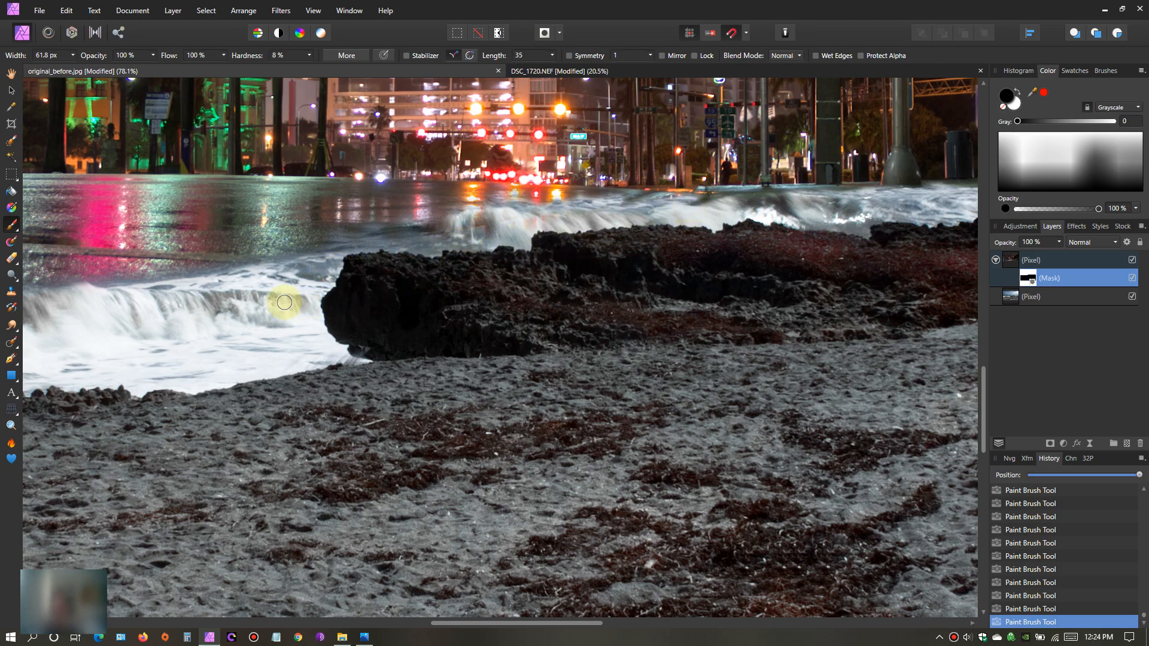
pyautogui.moveTo(341, 256)
pyautogui.mouseDown()
pyautogui.moveTo(322, 244)
pyautogui.moveTo(228, 264)
pyautogui.moveTo(366, 248)
pyautogui.mouseUp()
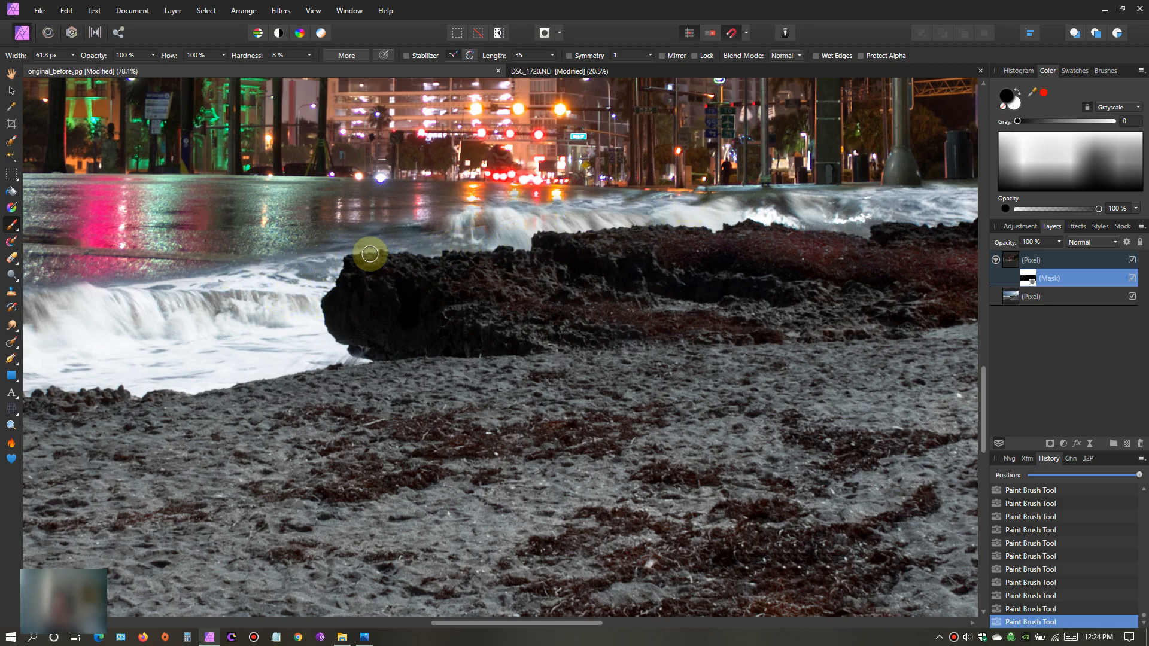
# - Set the brush hardness to 100% for close work along the rock's upper edge
pyautogui.scroll(-3, 415, 307)
pyautogui.scroll(2, 414, 307)
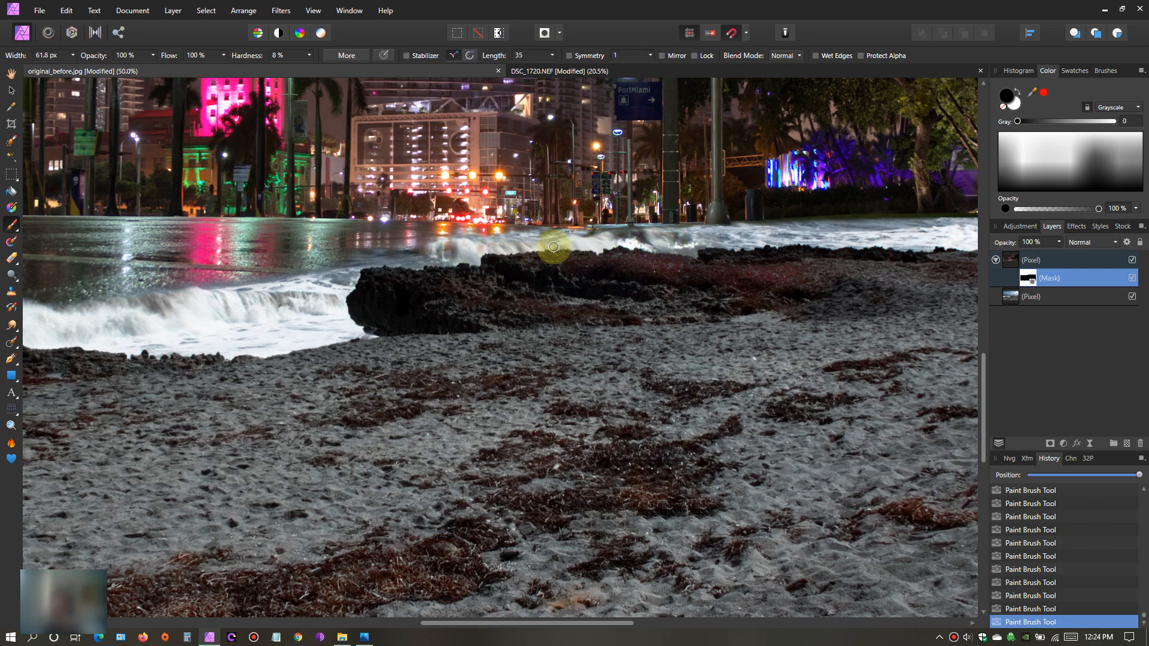
pyautogui.scroll(5, 554, 247)
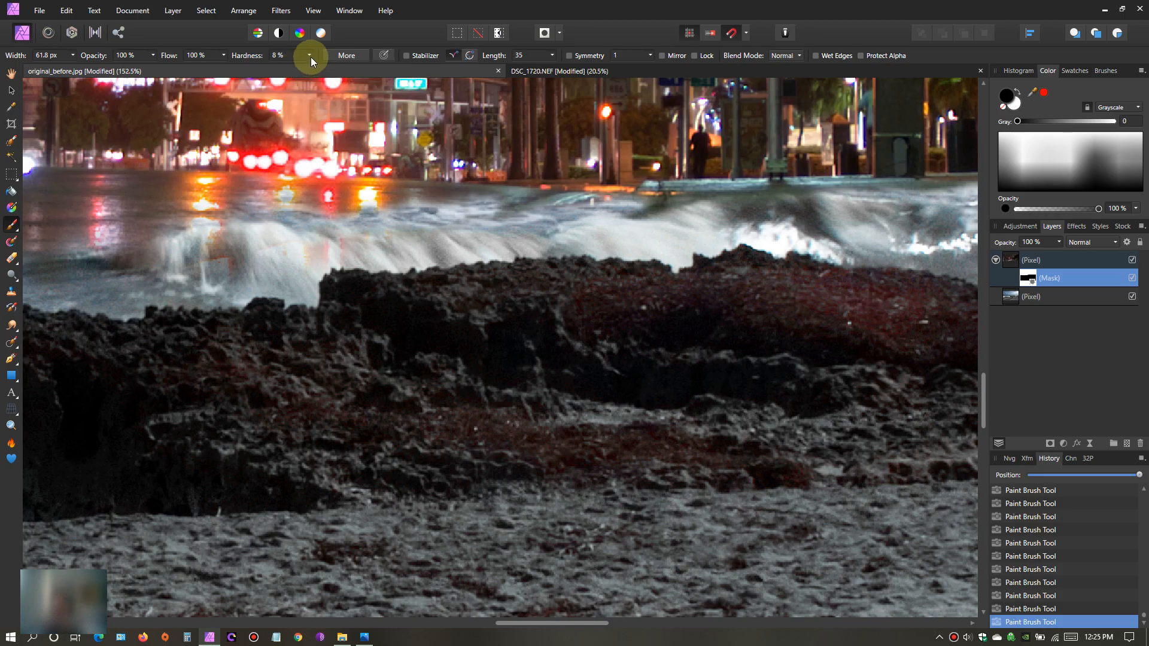
pyautogui.moveTo(311, 67); pyautogui.dragTo(393, 66)
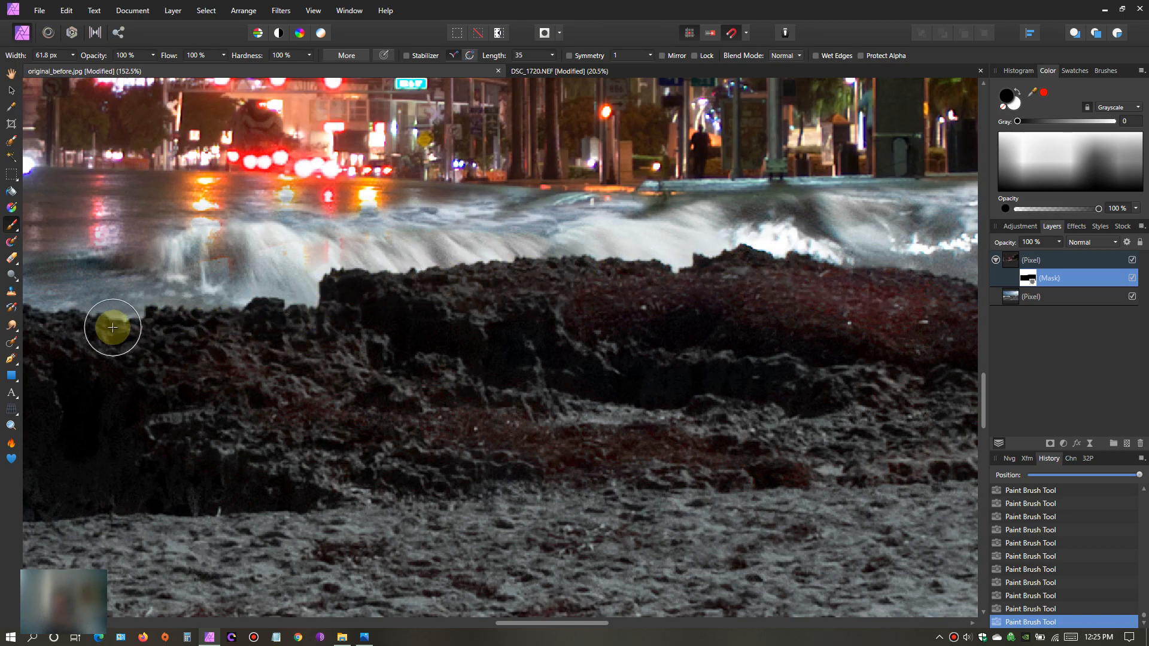
# - Examine the blend along the rock, the foreground waves and the street, both up close and across the whole composite
pyautogui.moveTo(528, 622); pyautogui.dragTo(435, 620)
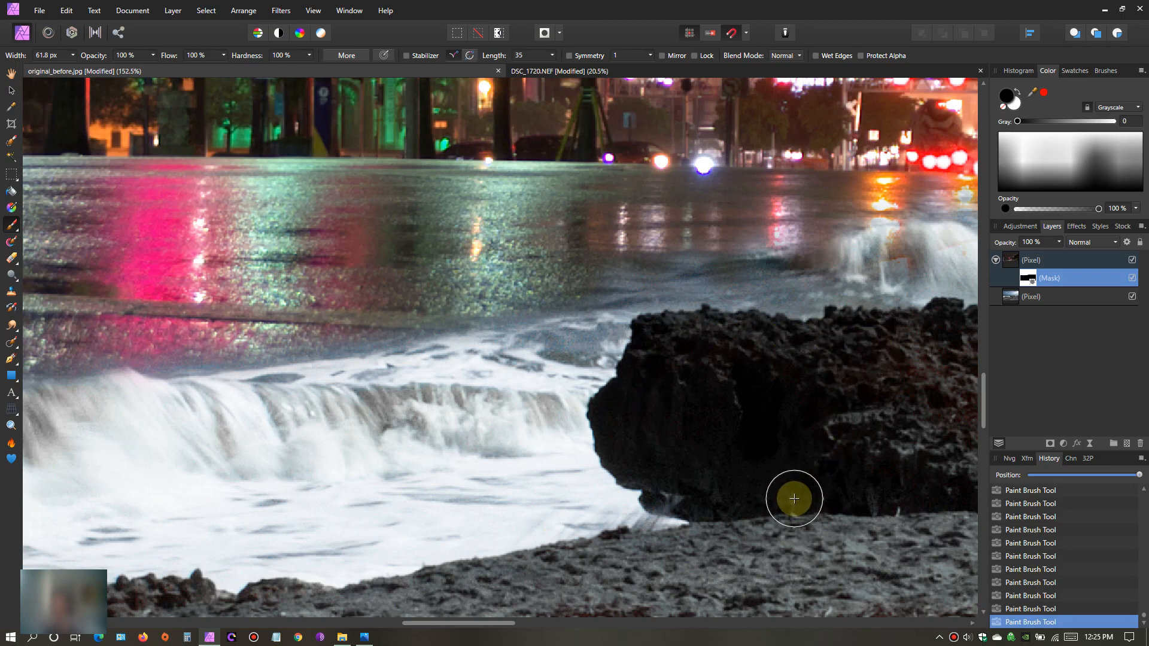
pyautogui.scroll(-2, 784, 494)
pyautogui.scroll(-2, 779, 494)
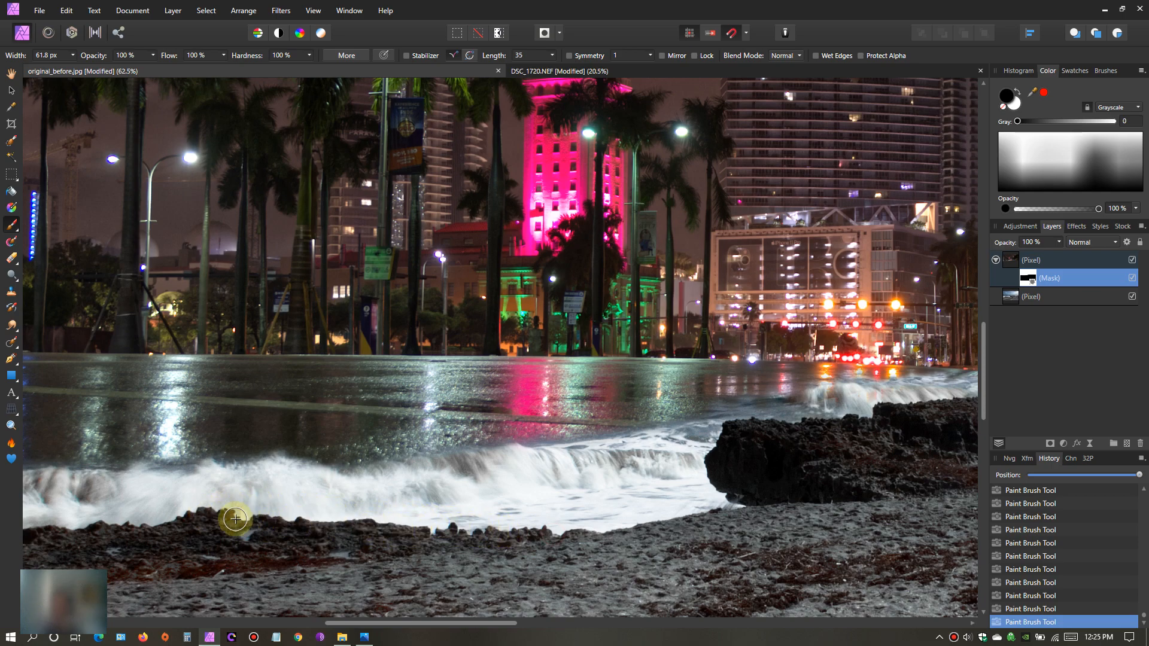
pyautogui.moveTo(356, 627); pyautogui.dragTo(229, 598)
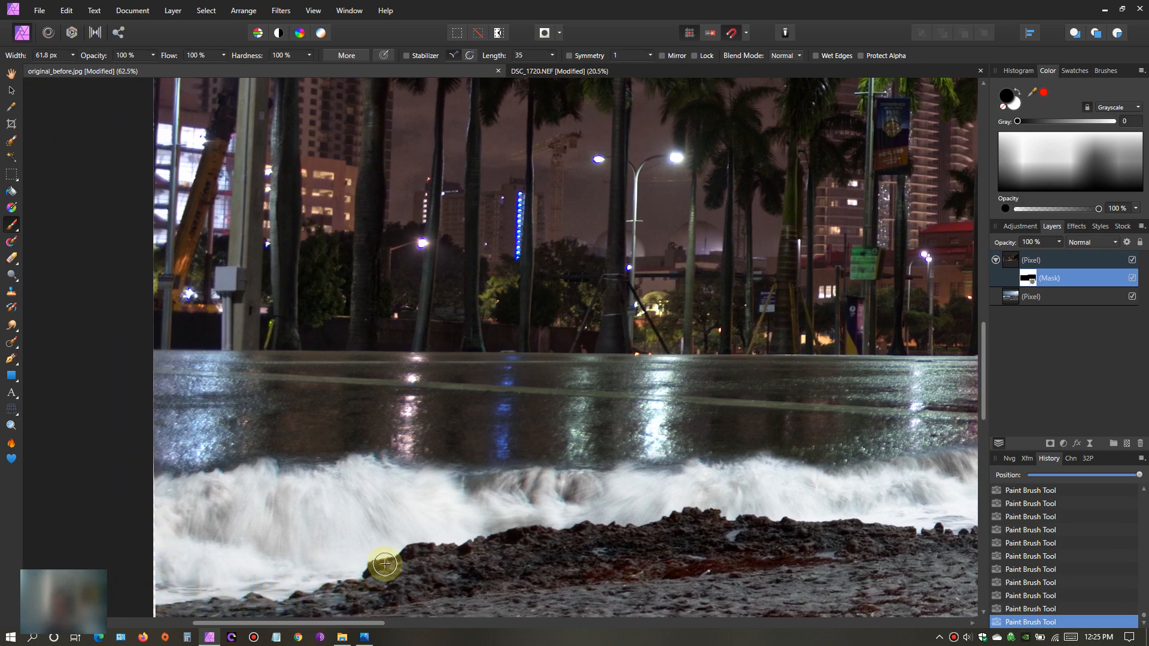
pyautogui.scroll(-1, 746, 524)
pyautogui.scroll(-5, 746, 525)
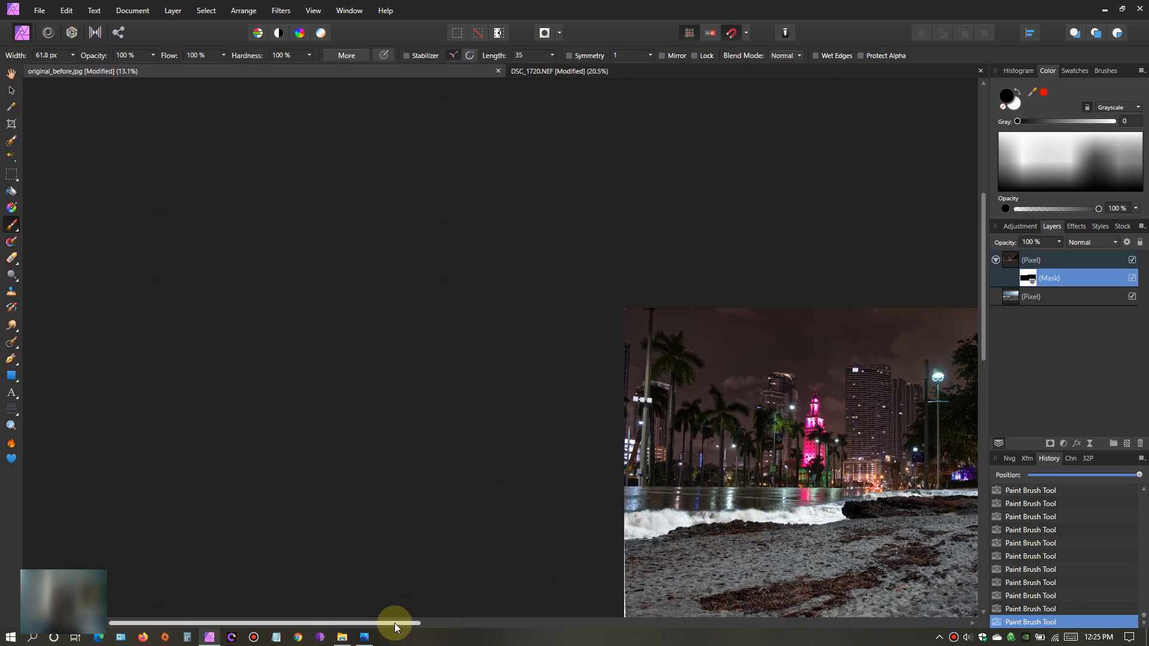
pyautogui.moveTo(394, 623); pyautogui.dragTo(641, 595)
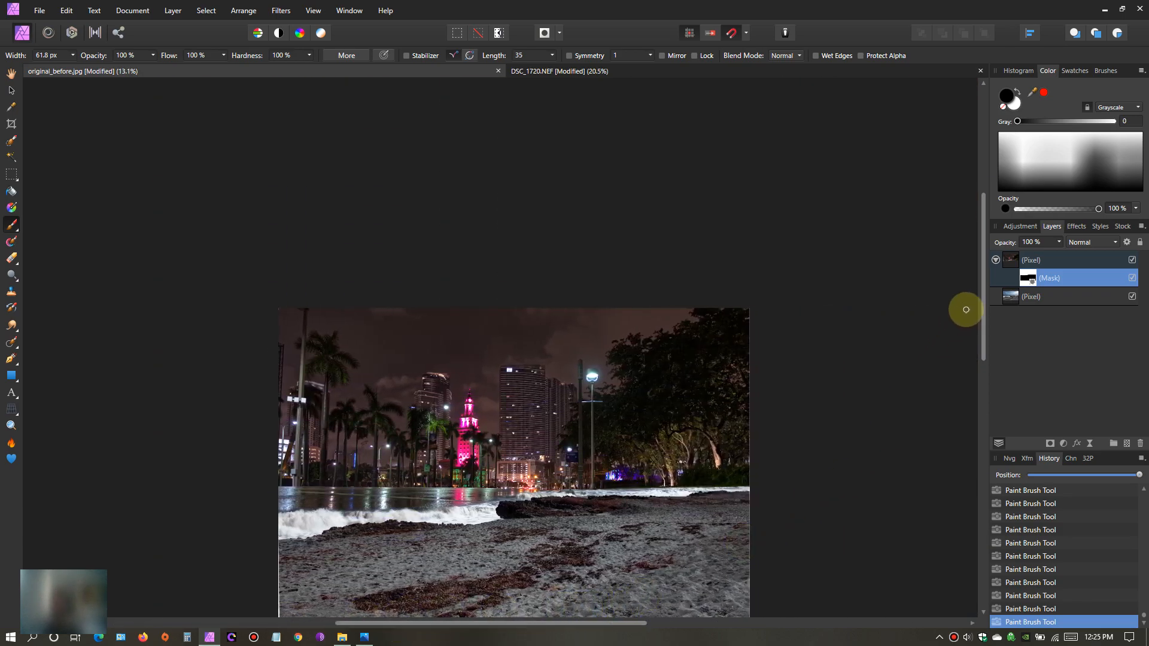
pyautogui.moveTo(982, 293); pyautogui.dragTo(983, 305)
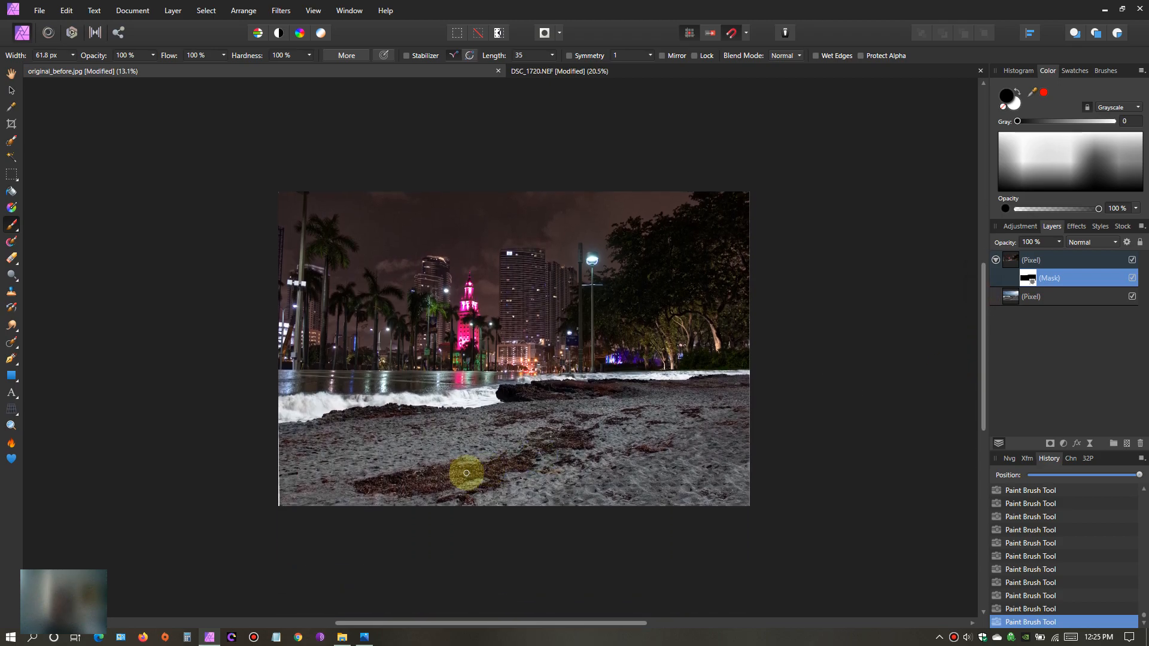
pyautogui.click(11, 74)
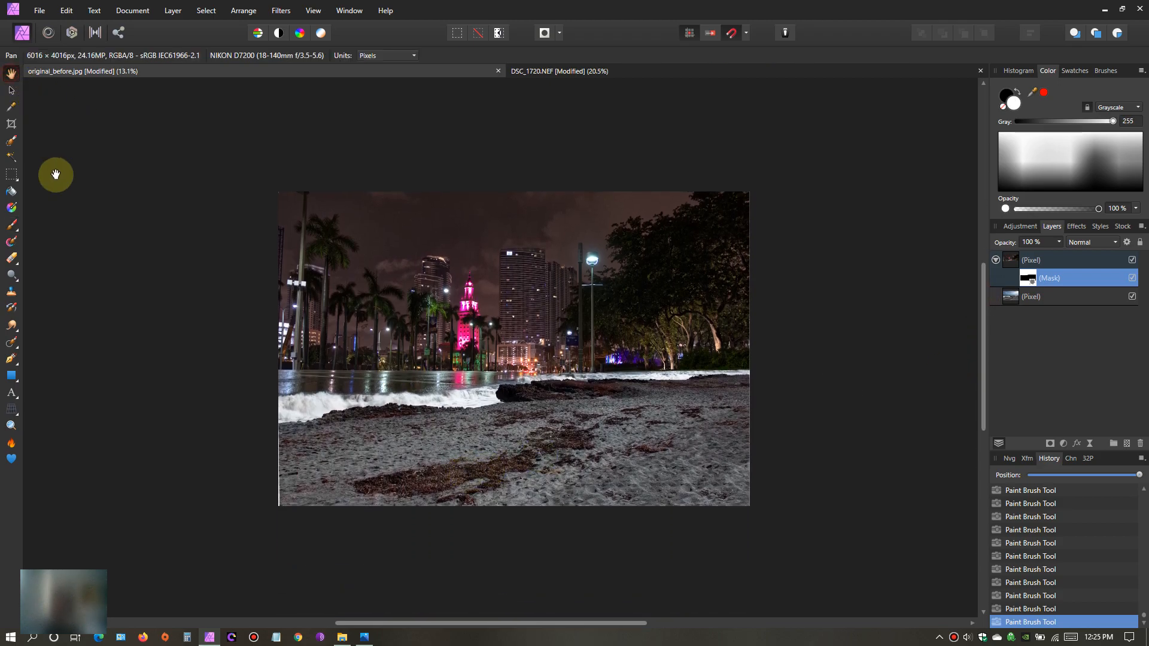
pyautogui.scroll(3, 465, 453)
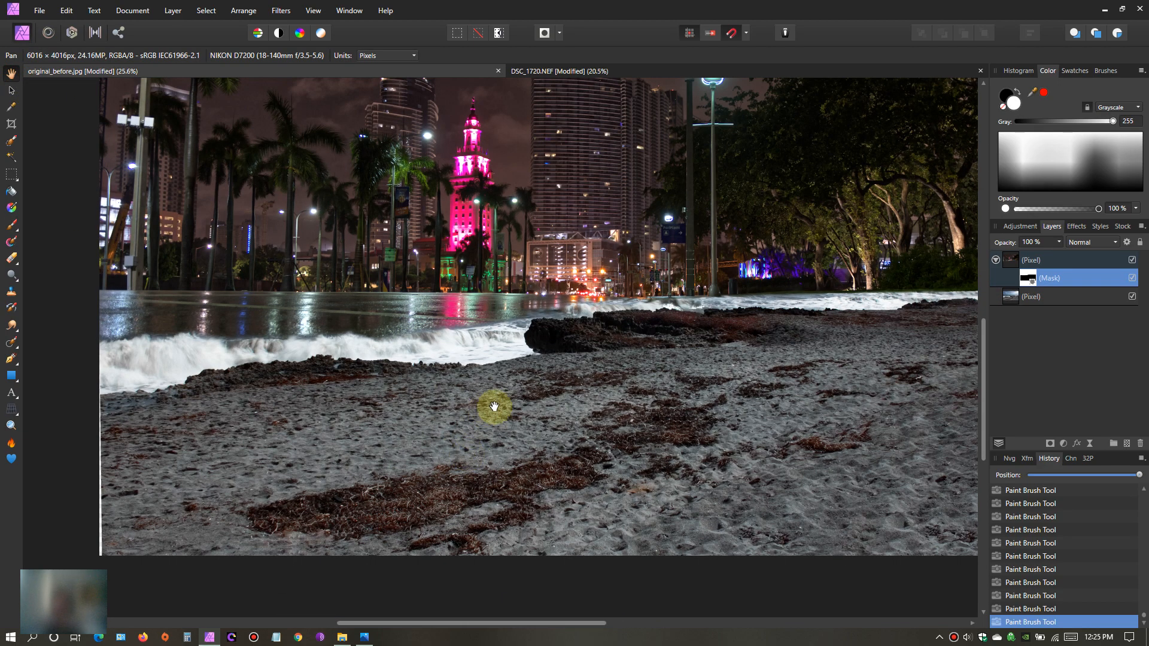
pyautogui.moveTo(986, 389); pyautogui.dragTo(985, 342)
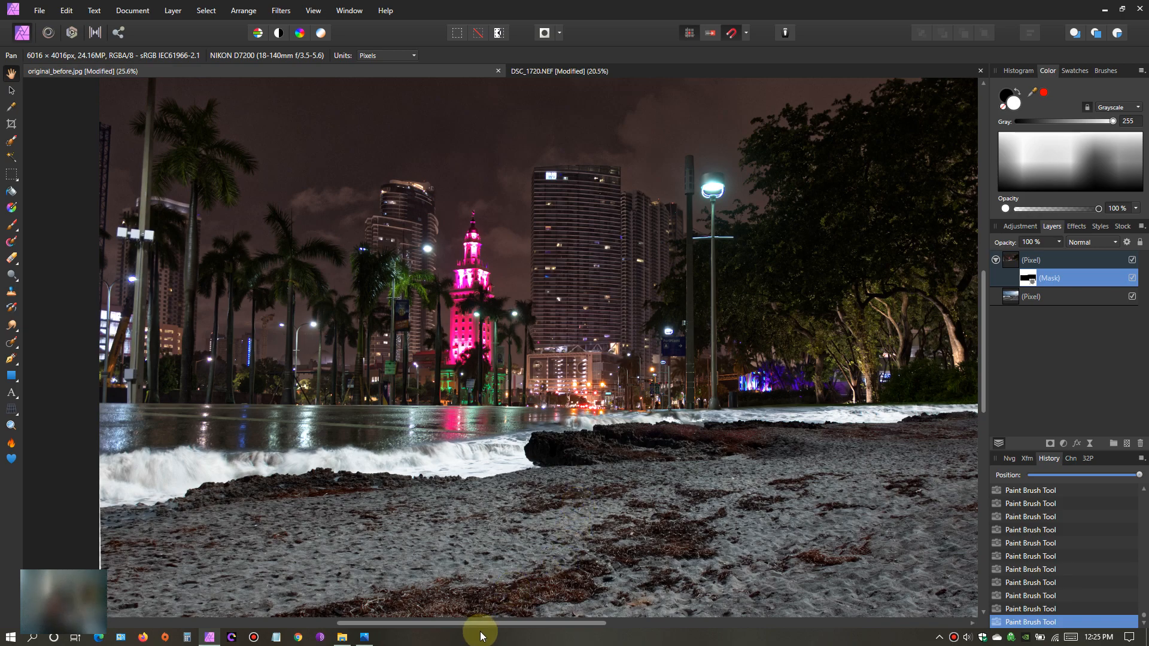
pyautogui.moveTo(476, 623); pyautogui.dragTo(549, 615)
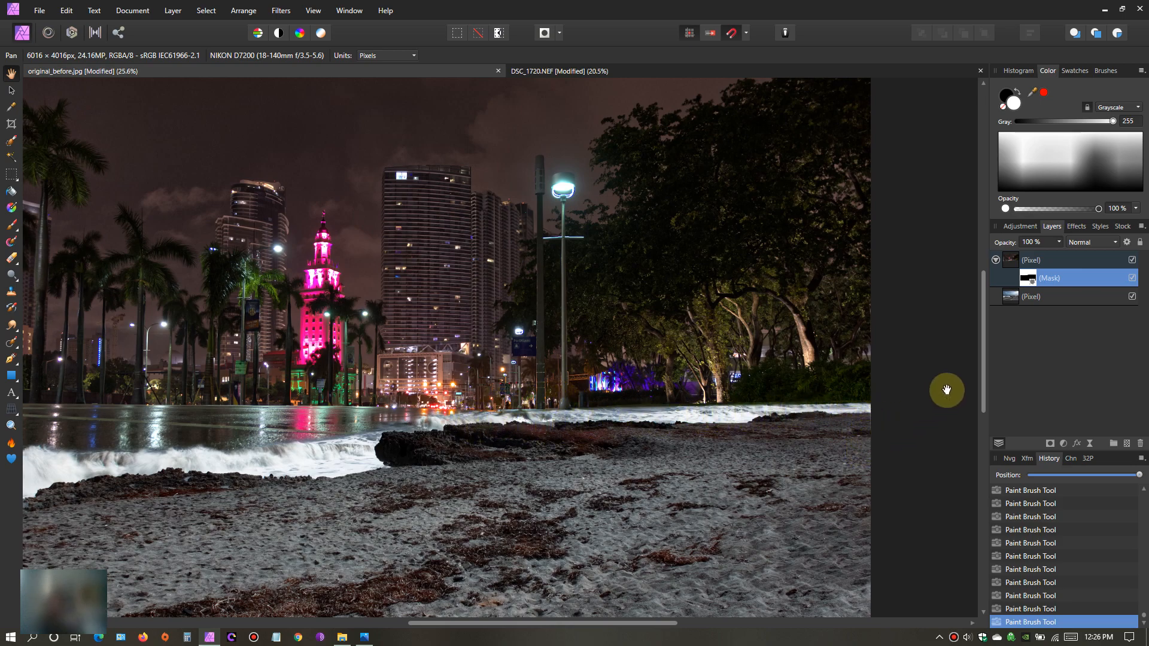
# - Enlarge the brush width to 437.5 px and examine the far shoreline below the trees, the sand and the full composite
pyautogui.click(11, 225)
pyautogui.click(66, 223)
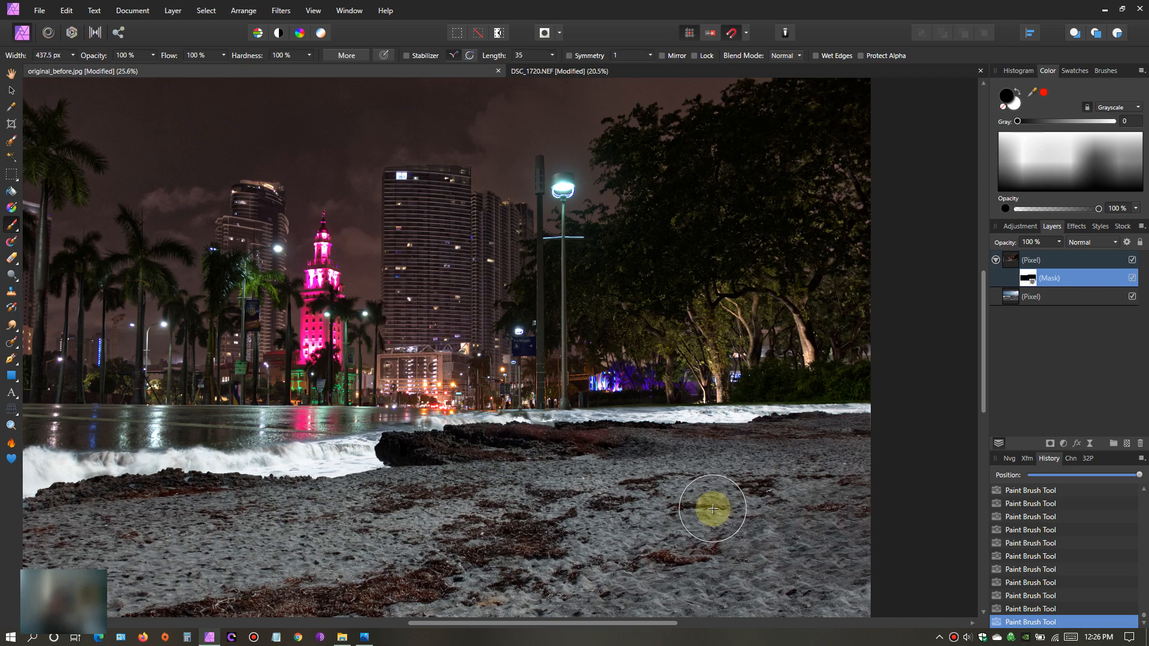
pyautogui.scroll(2, 713, 509)
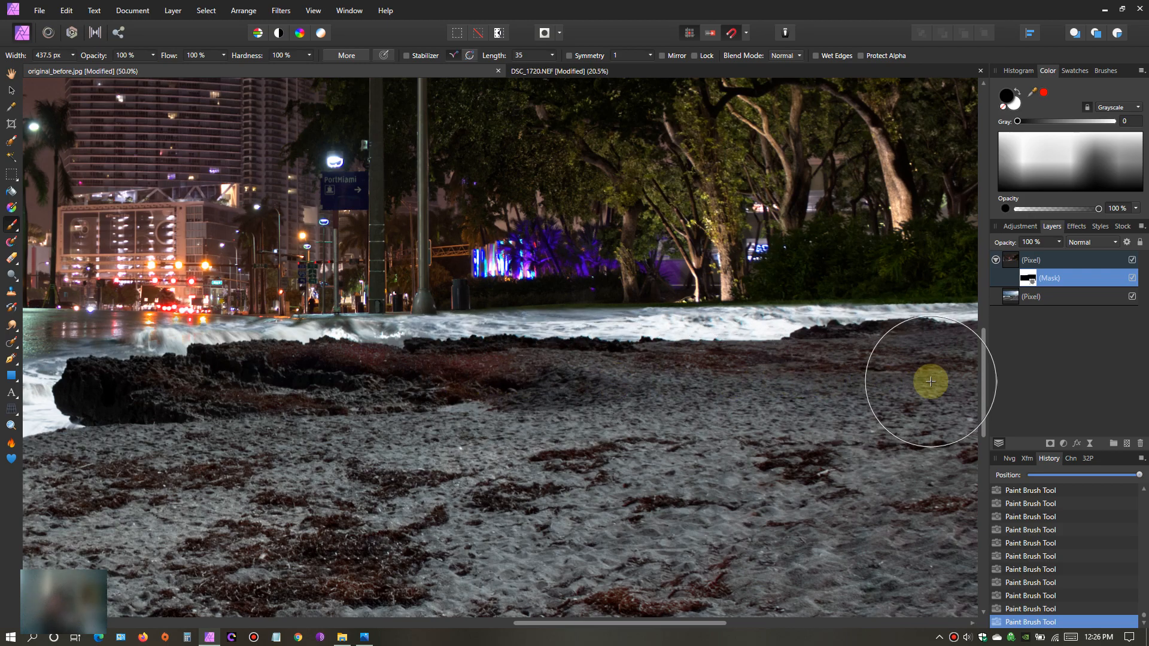
pyautogui.scroll(-2, 431, 476)
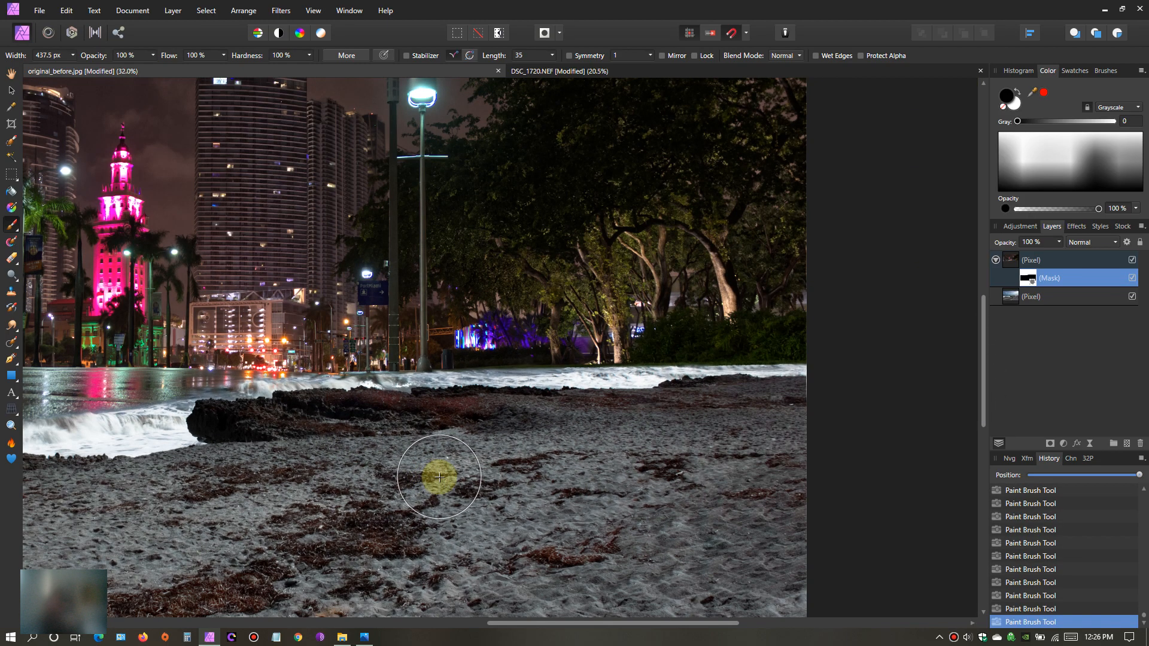
pyautogui.scroll(-1, 438, 477)
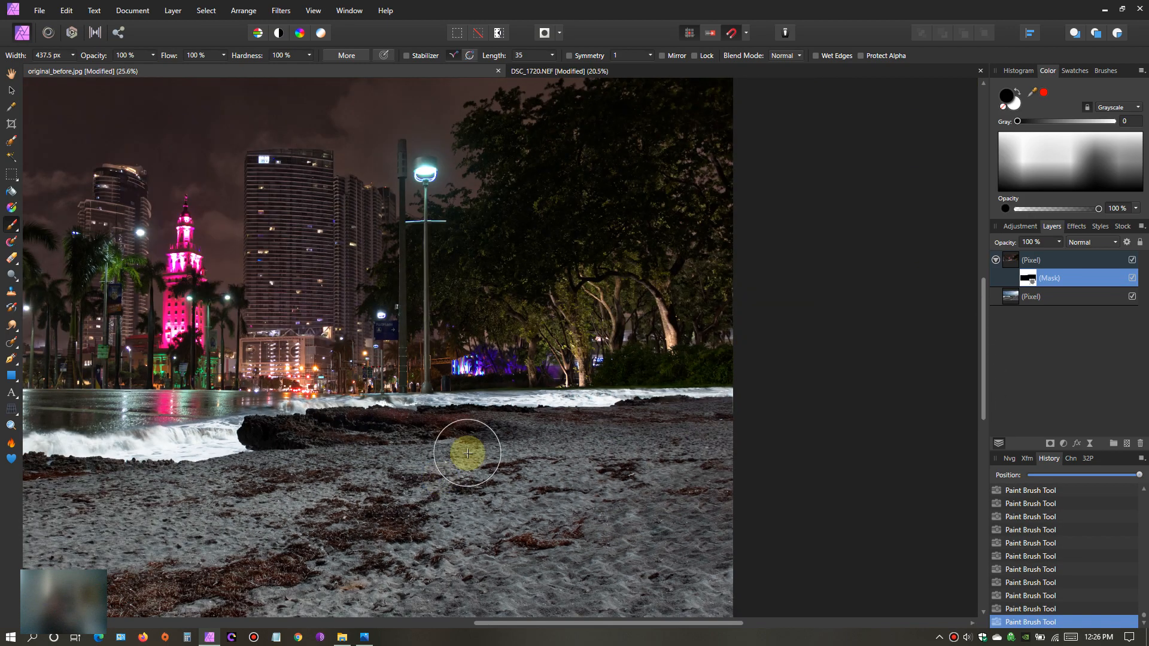
pyautogui.click(11, 74)
pyautogui.moveTo(344, 328); pyautogui.dragTo(513, 313)
pyautogui.scroll(-1, 513, 322)
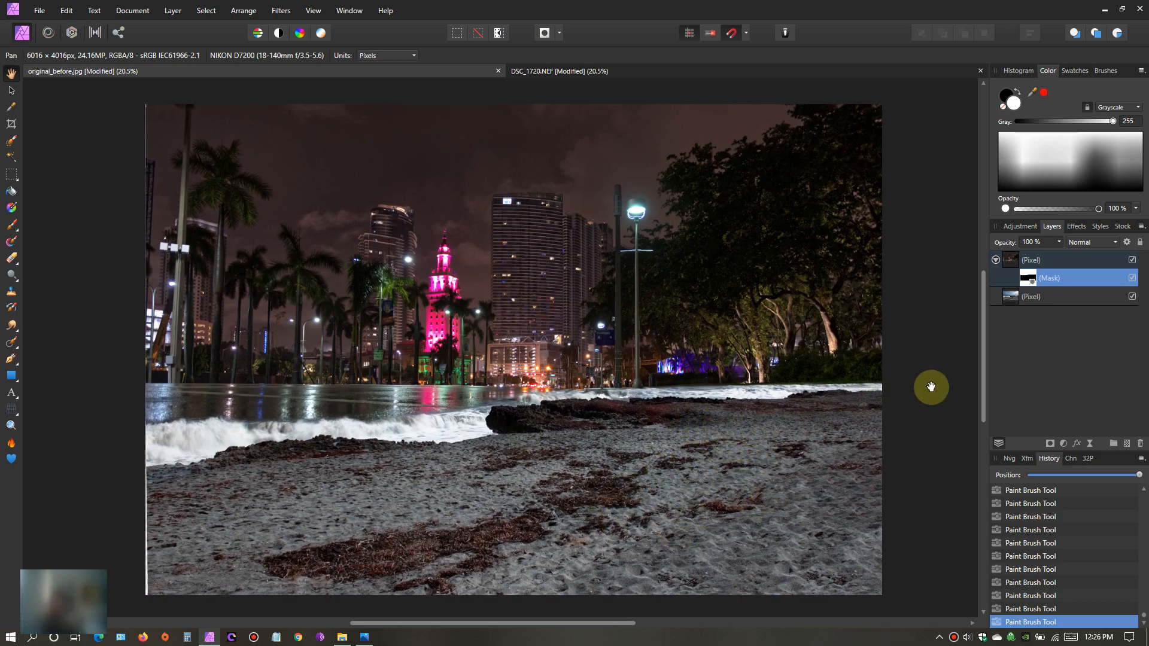
# - Add a Brightness / Contrast adjustment directly above the beach photo layer with brightness at 45% and contrast at -5%
pyautogui.click(1024, 297)
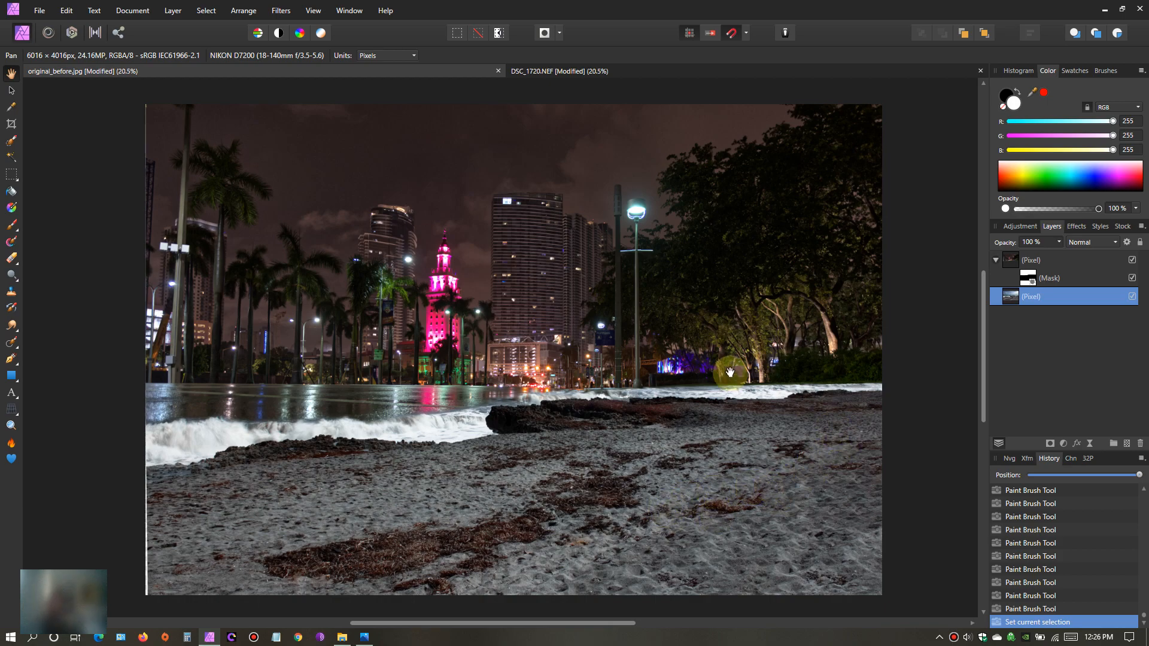
pyautogui.click(1064, 443)
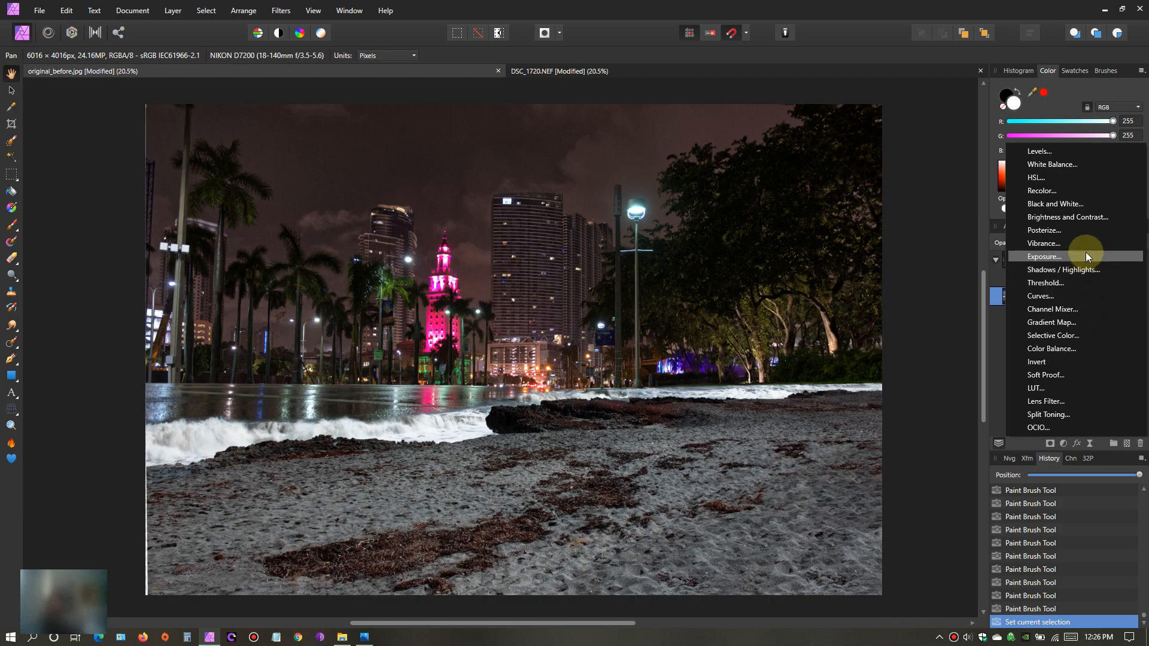
pyautogui.click(1088, 217)
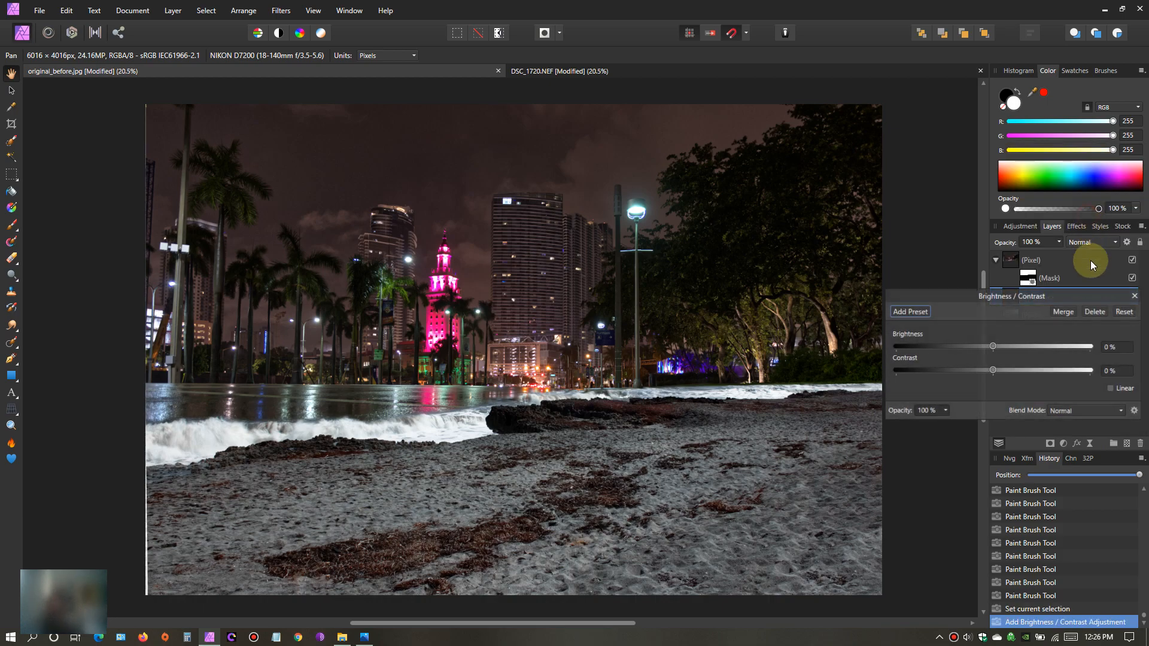
pyautogui.moveTo(994, 347); pyautogui.dragTo(989, 371)
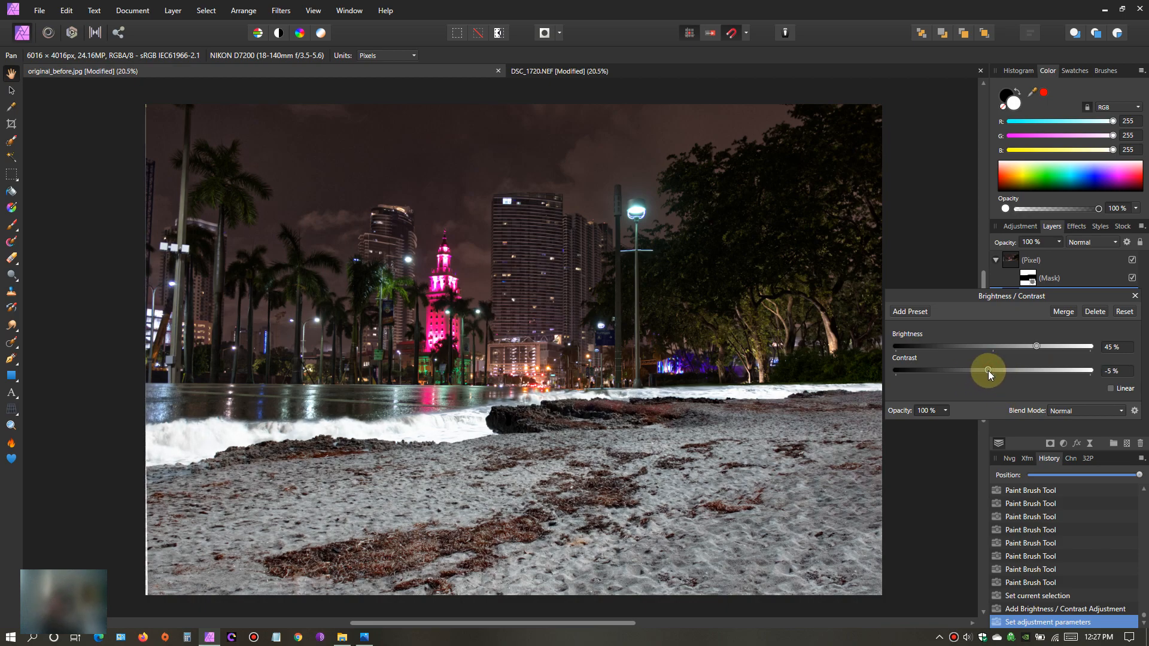
pyautogui.click(1136, 297)
# - Add an HSL adjustment directly above the beach photo layer with the blue channel's saturation shift at -98%, and reselect the beach layer
pyautogui.click(1011, 315)
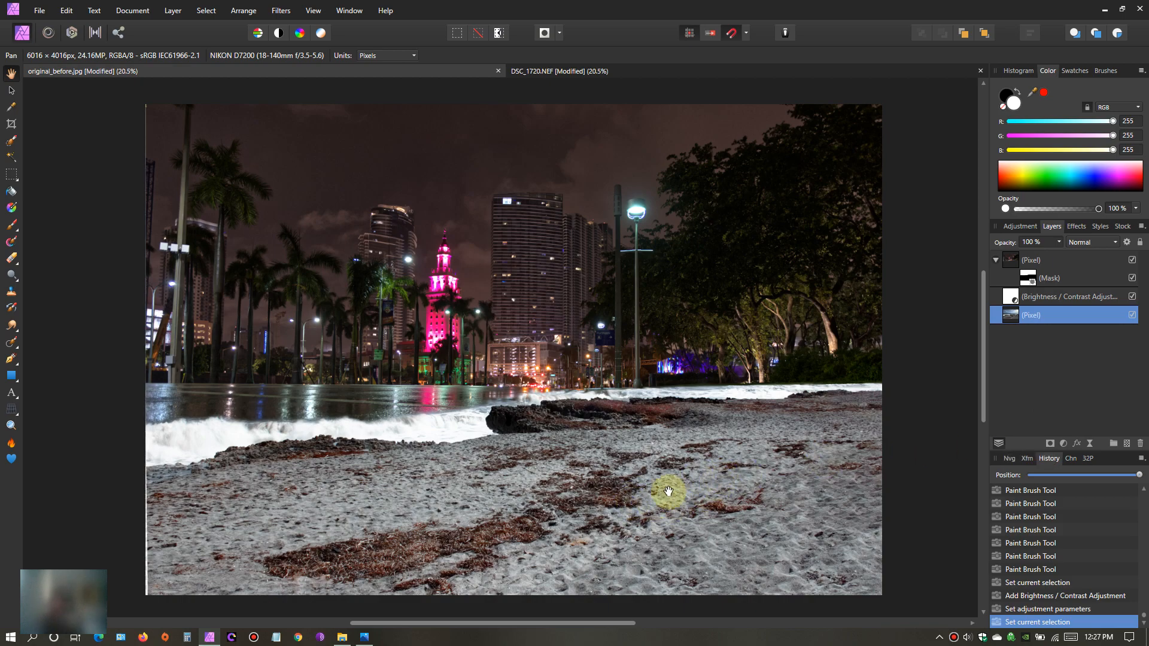
pyautogui.click(1064, 444)
pyautogui.click(1097, 179)
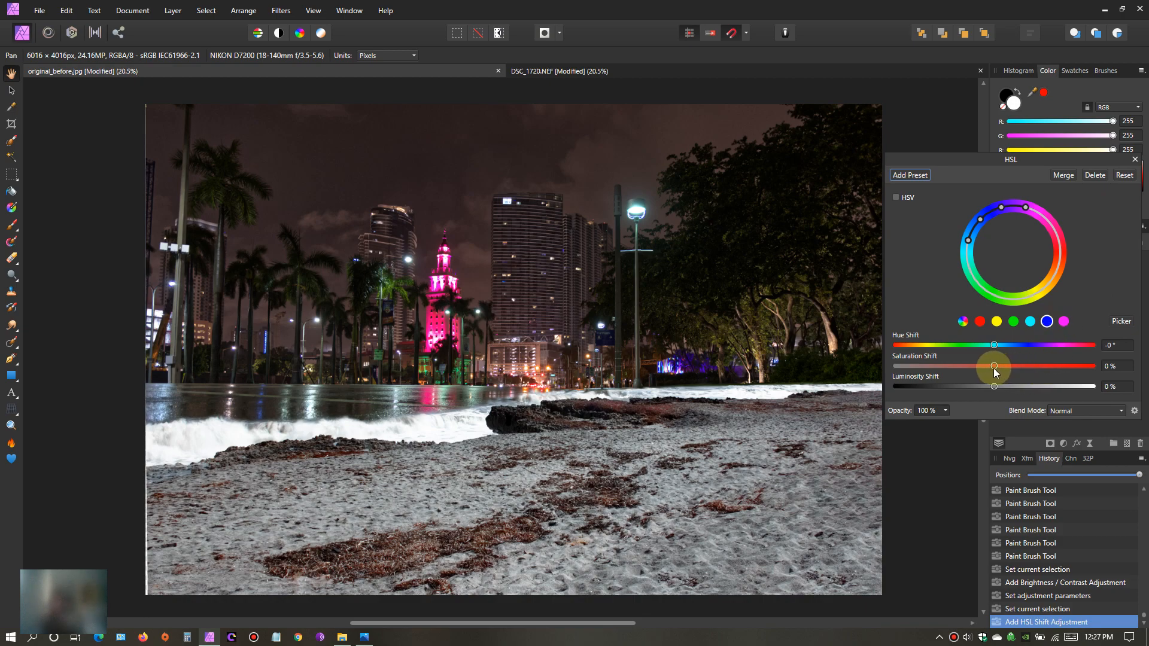
pyautogui.moveTo(996, 369); pyautogui.dragTo(959, 381)
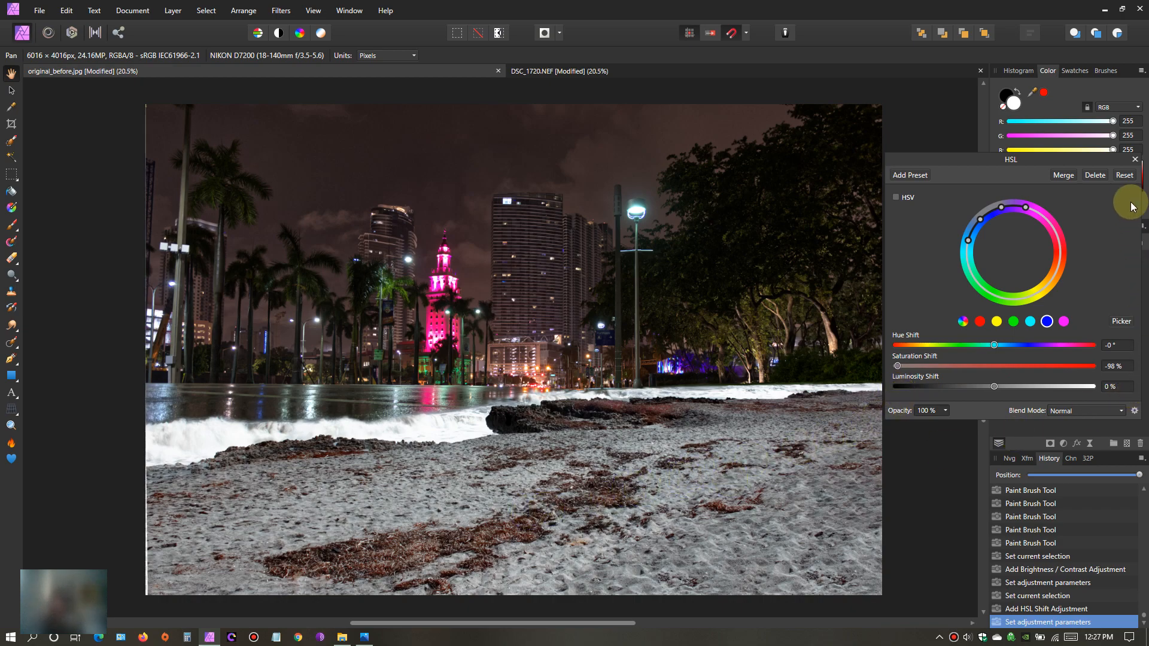
pyautogui.click(1137, 161)
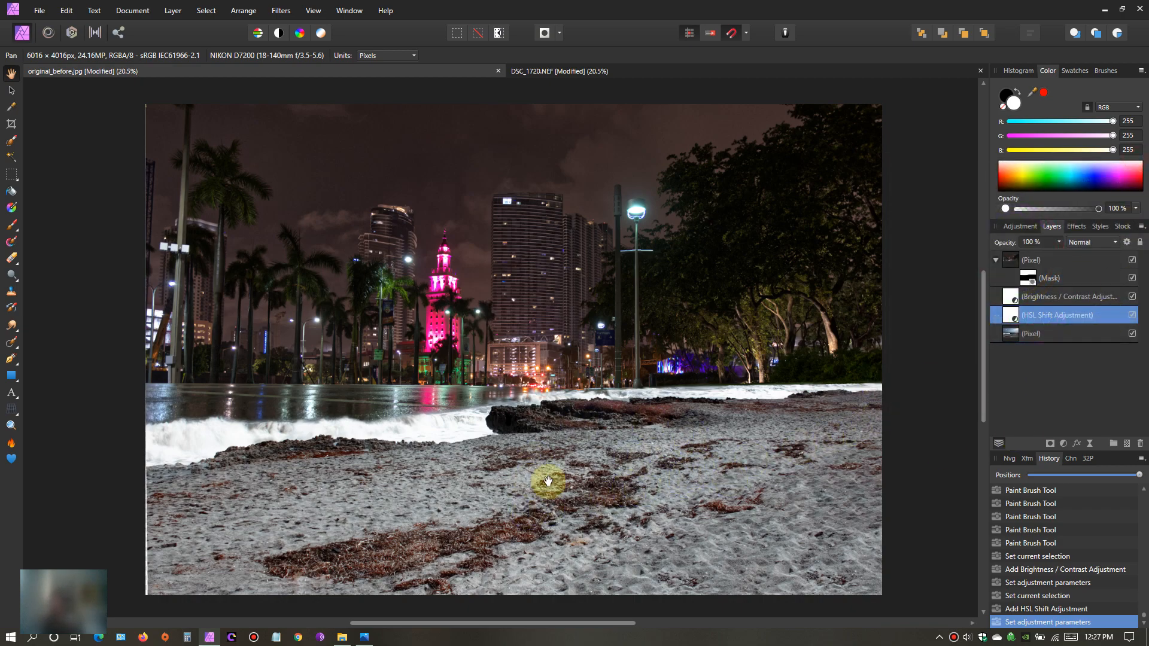
pyautogui.click(1009, 335)
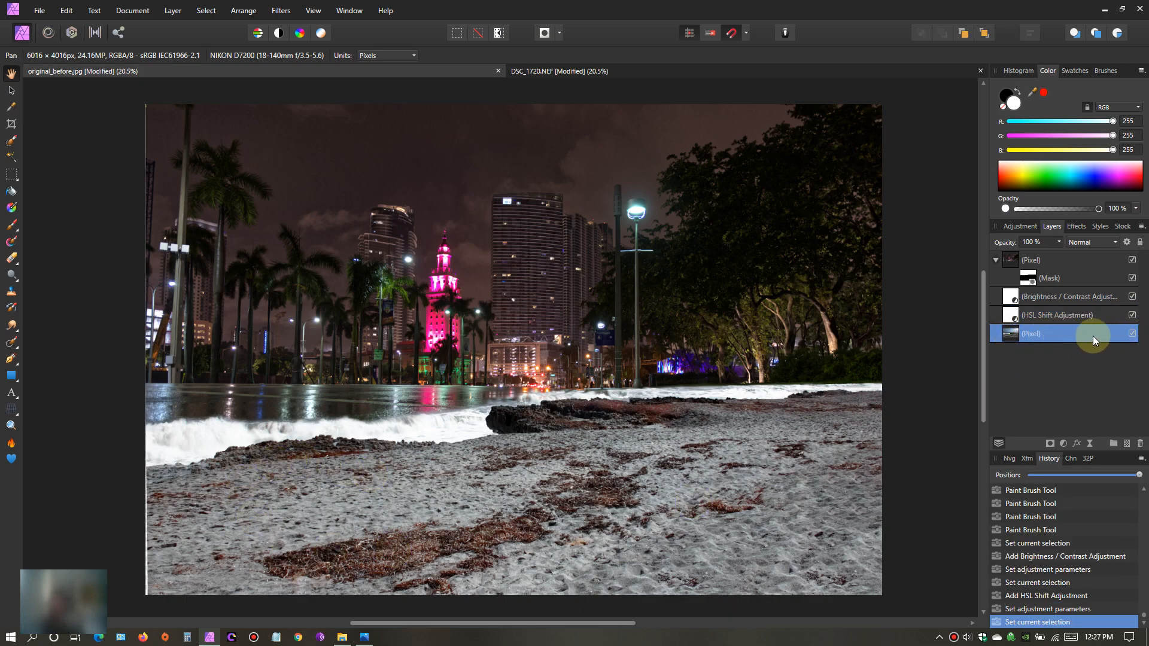
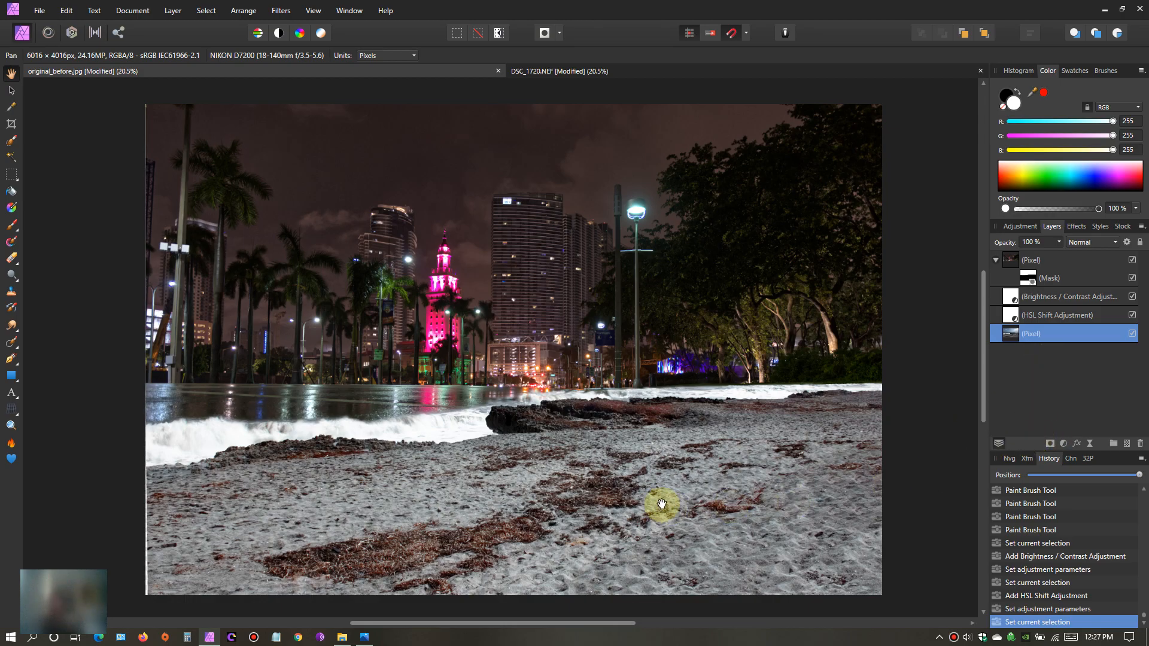
# - Set the Brightness / Contrast adjustment above the beach photo to brightness -23% and contrast 19%
pyautogui.scroll(4, 529, 521)
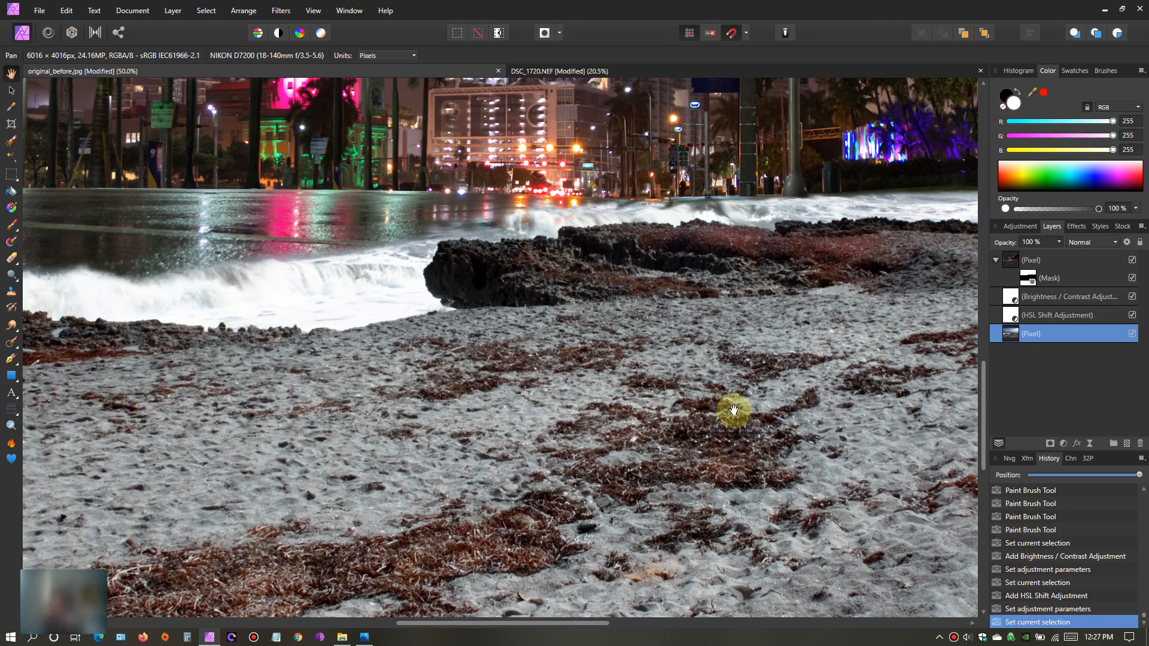
pyautogui.moveTo(724, 350); pyautogui.dragTo(914, 409)
pyautogui.moveTo(408, 430); pyautogui.dragTo(557, 408)
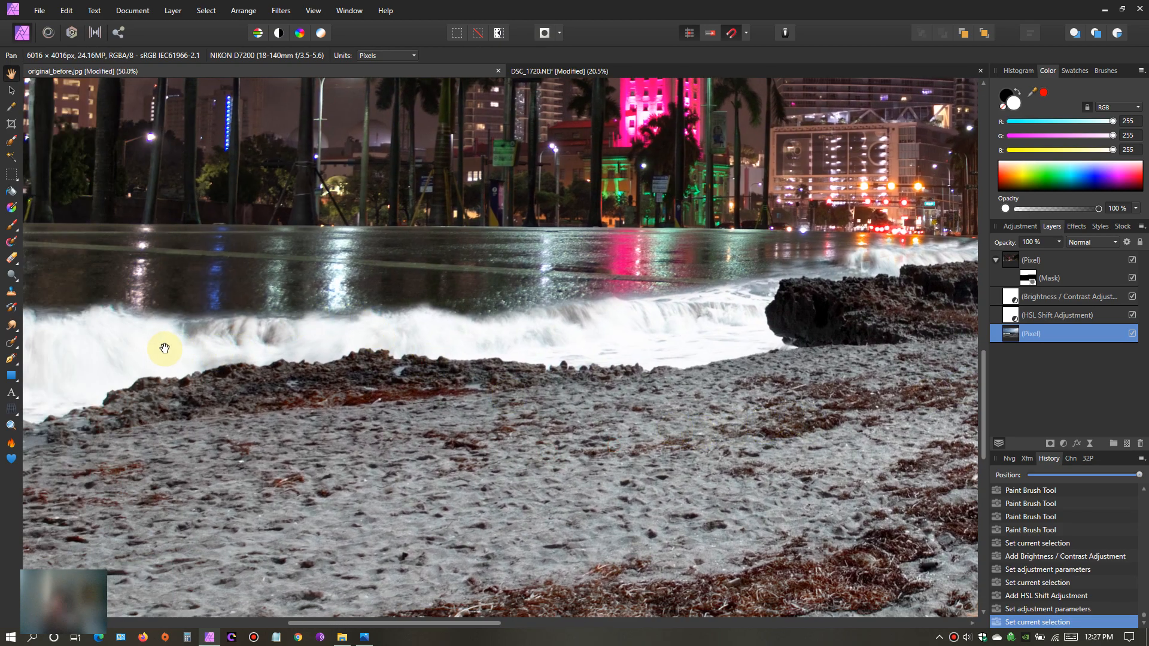
pyautogui.moveTo(691, 431); pyautogui.dragTo(452, 407)
pyautogui.hotkey('ctrl', '0')
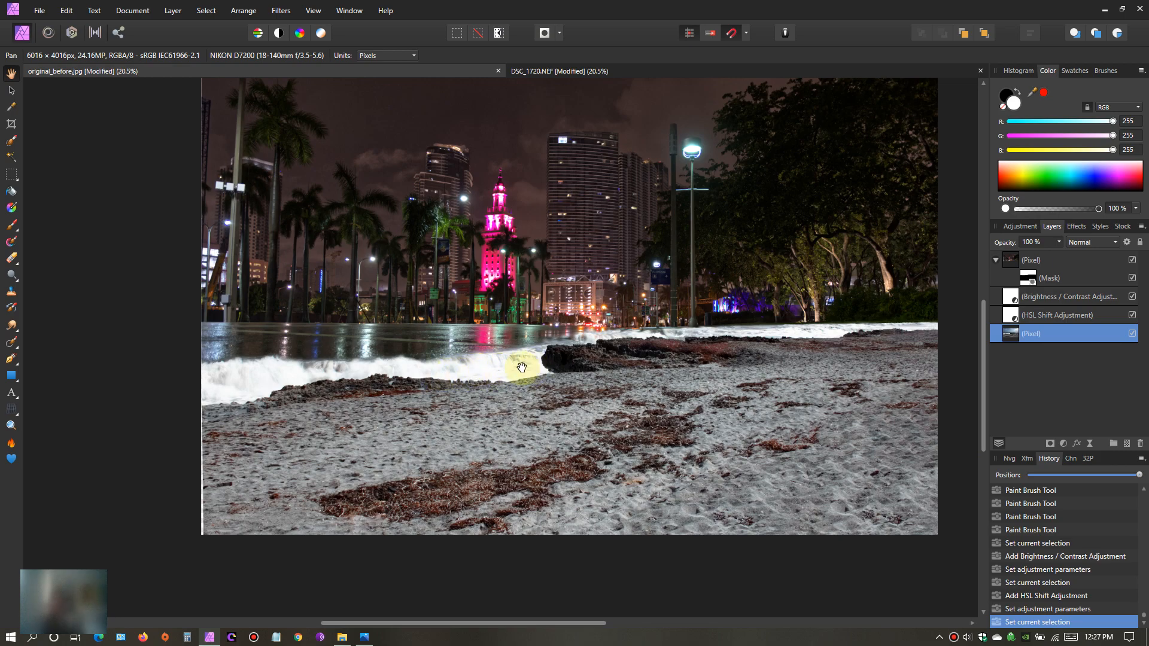
pyautogui.moveTo(665, 418); pyautogui.dragTo(676, 430)
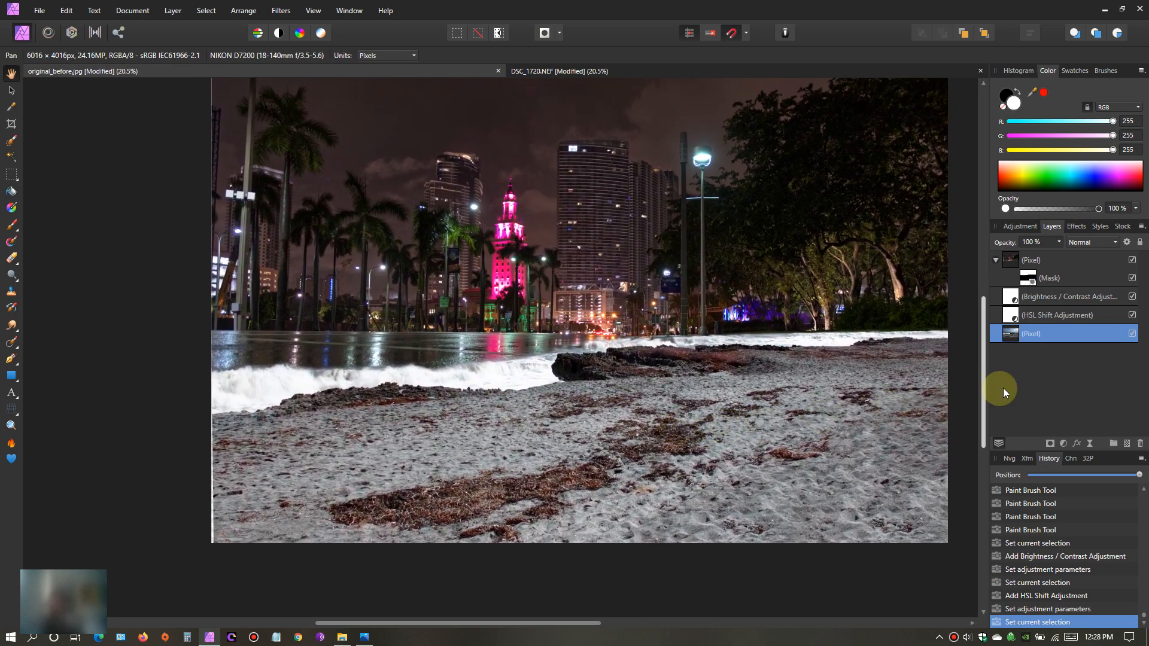
pyautogui.click(1022, 299)
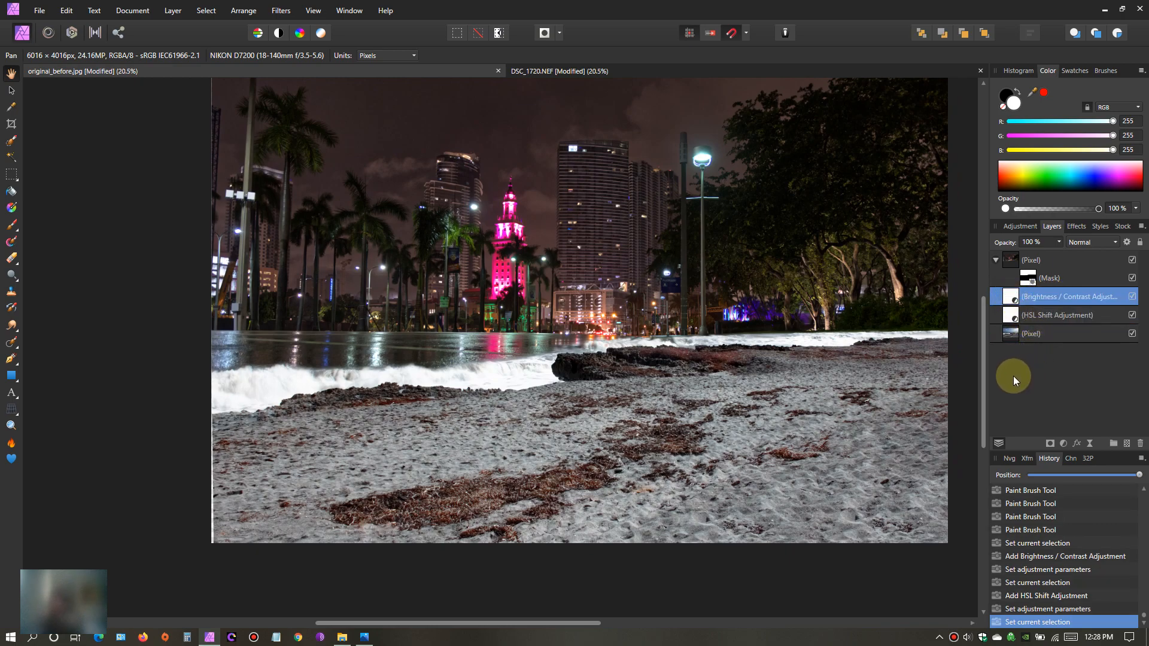
pyautogui.doubleClick(1012, 298)
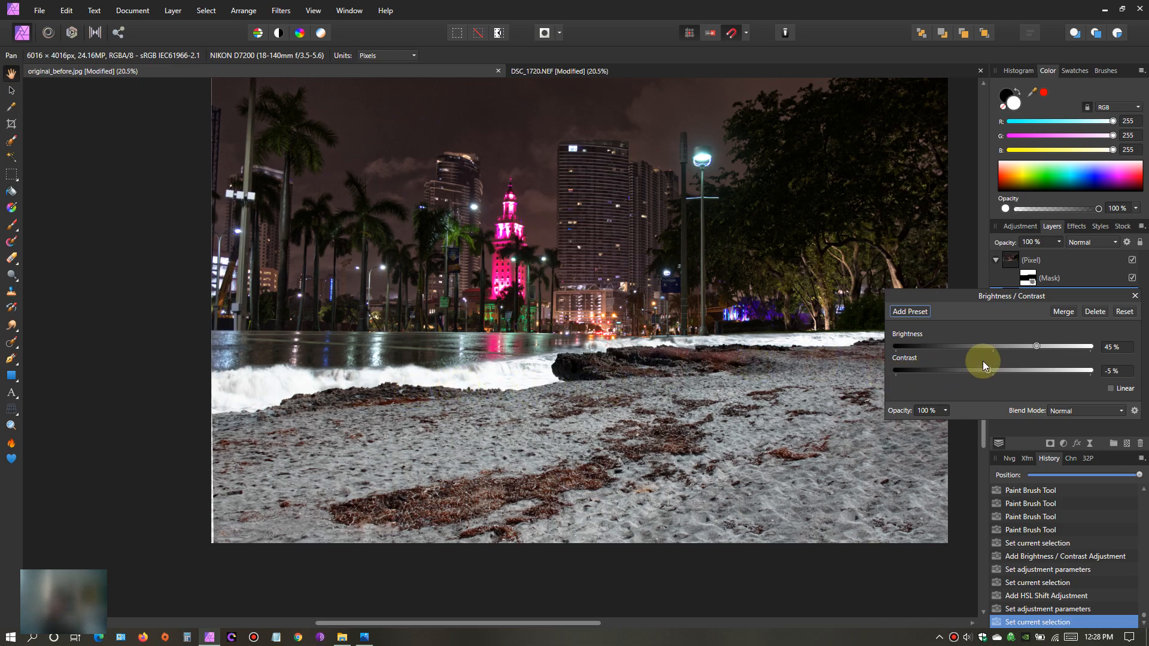
pyautogui.moveTo(1035, 345); pyautogui.dragTo(955, 361)
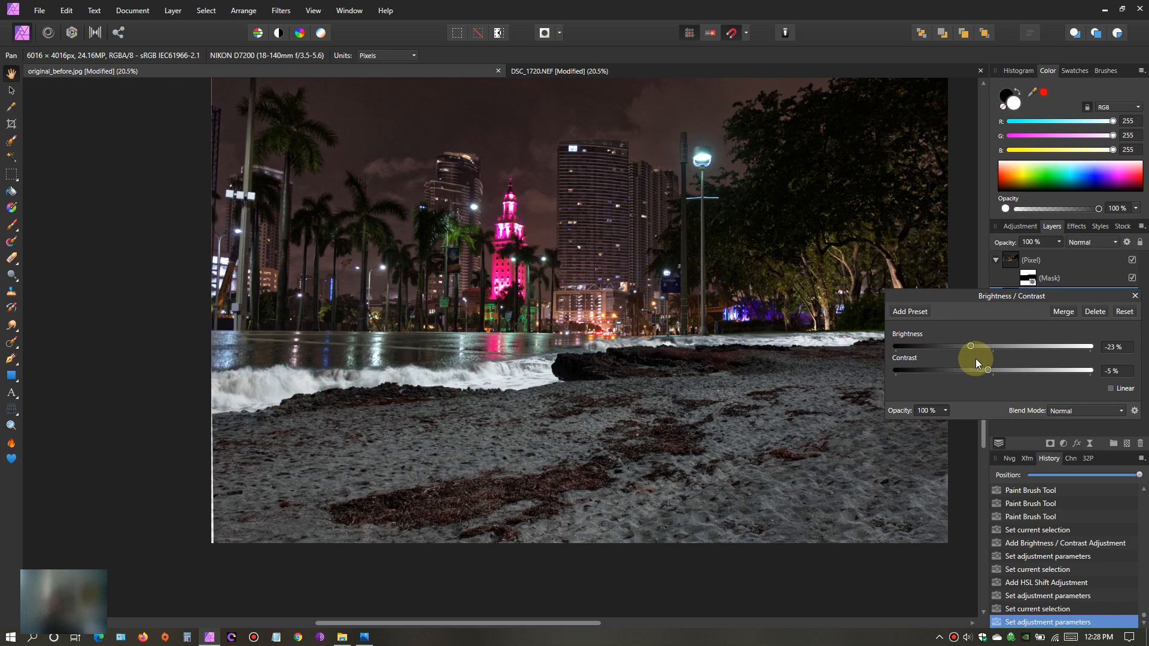
pyautogui.moveTo(988, 370); pyautogui.dragTo(1012, 365)
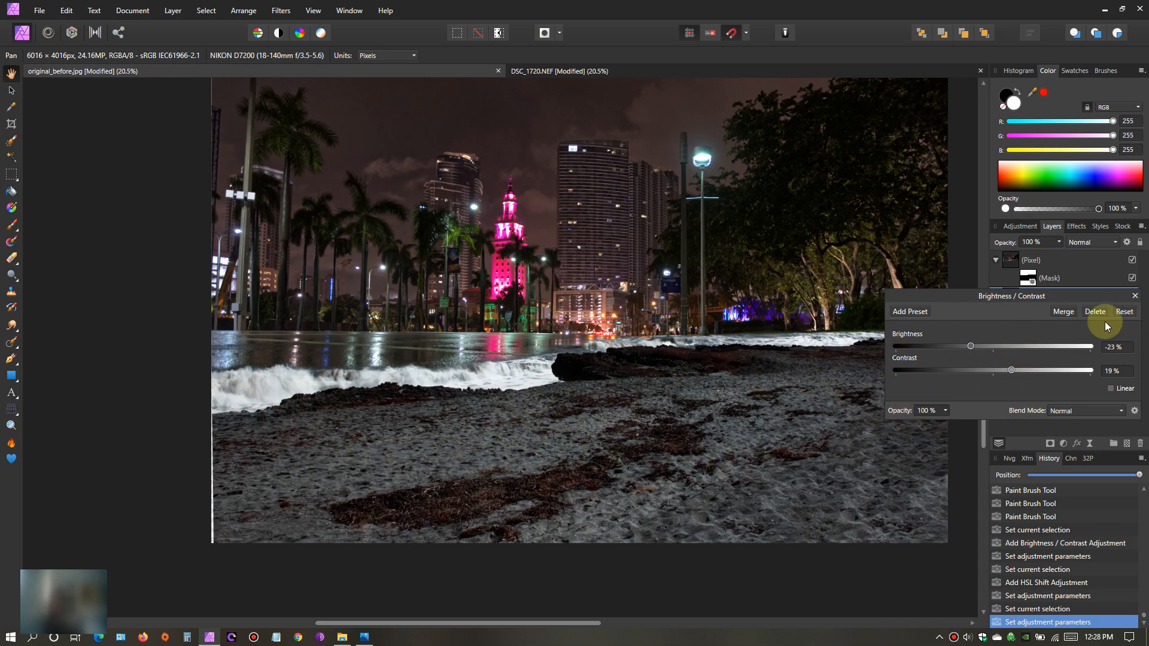
pyautogui.click(1136, 297)
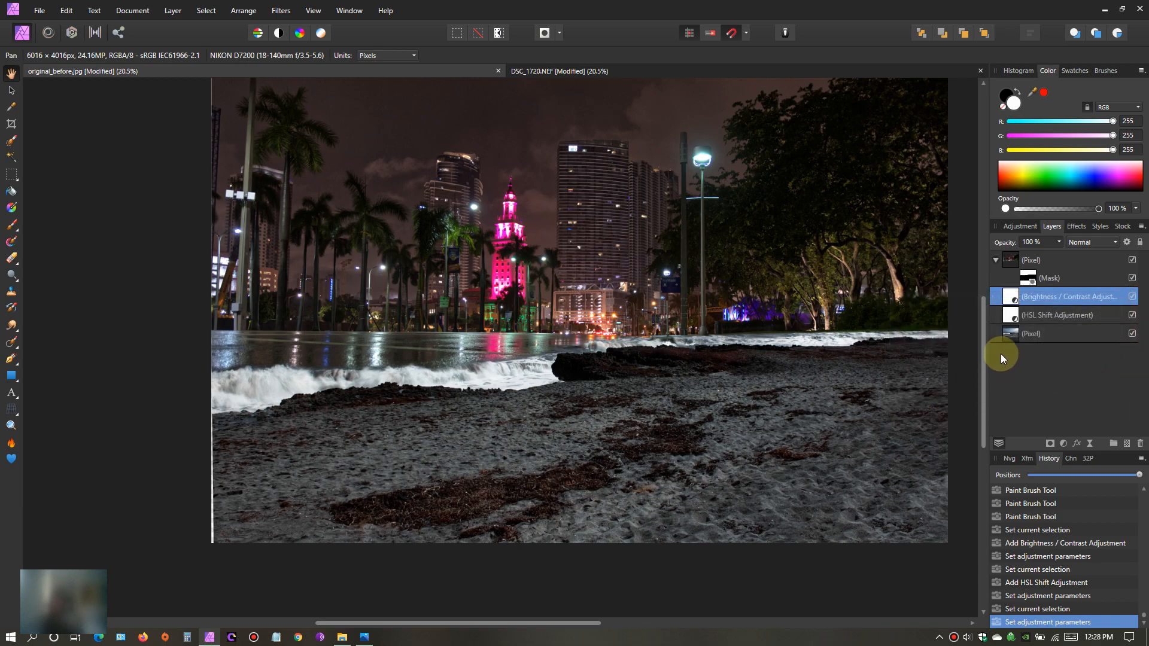
# - Reselect the beach photo layer and select the sand with the Selection Brush at a width of 1030.1 px
pyautogui.click(1014, 315)
pyautogui.click(1013, 336)
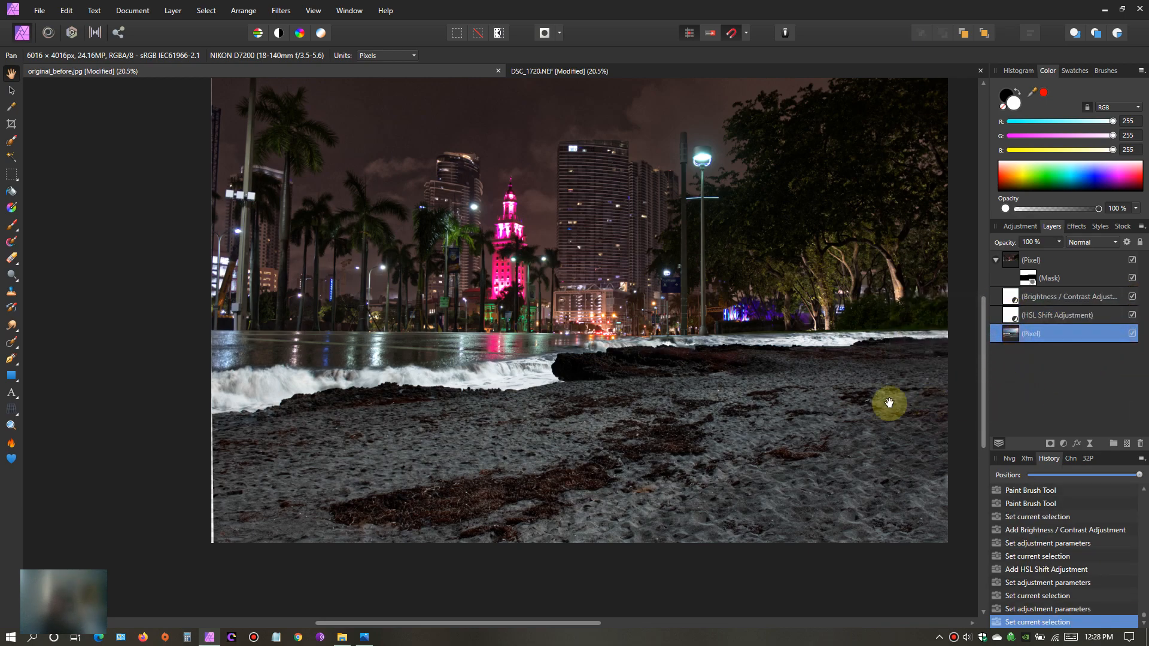
pyautogui.scroll(1, 766, 434)
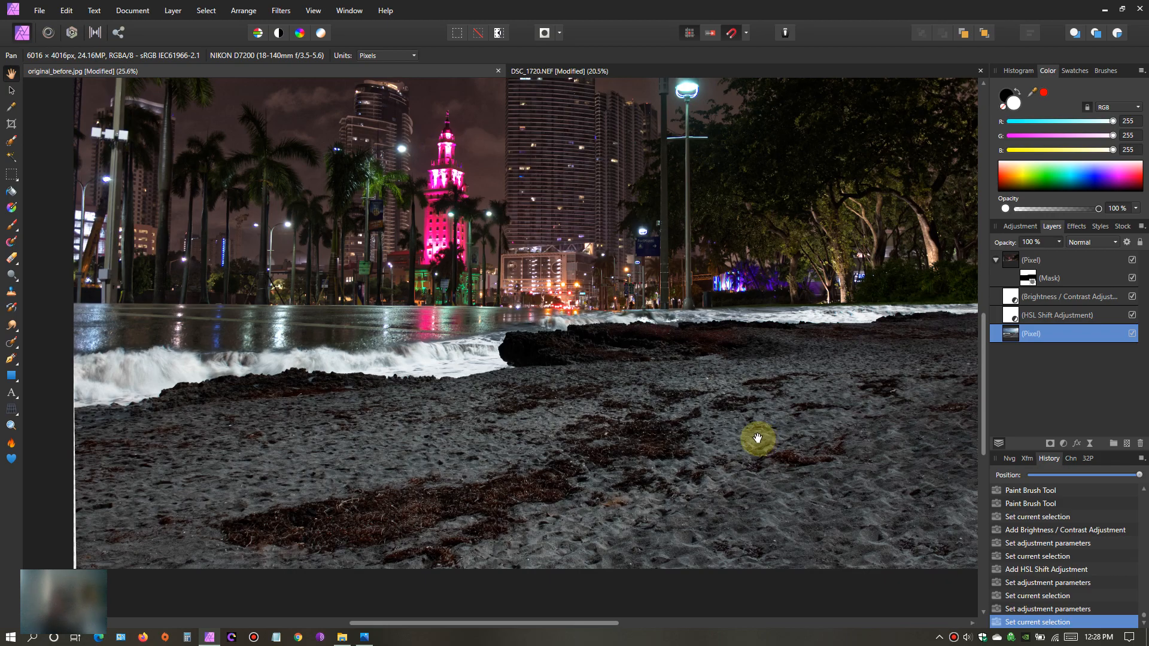
pyautogui.scroll(-1, 750, 441)
pyautogui.moveTo(782, 431); pyautogui.dragTo(766, 472)
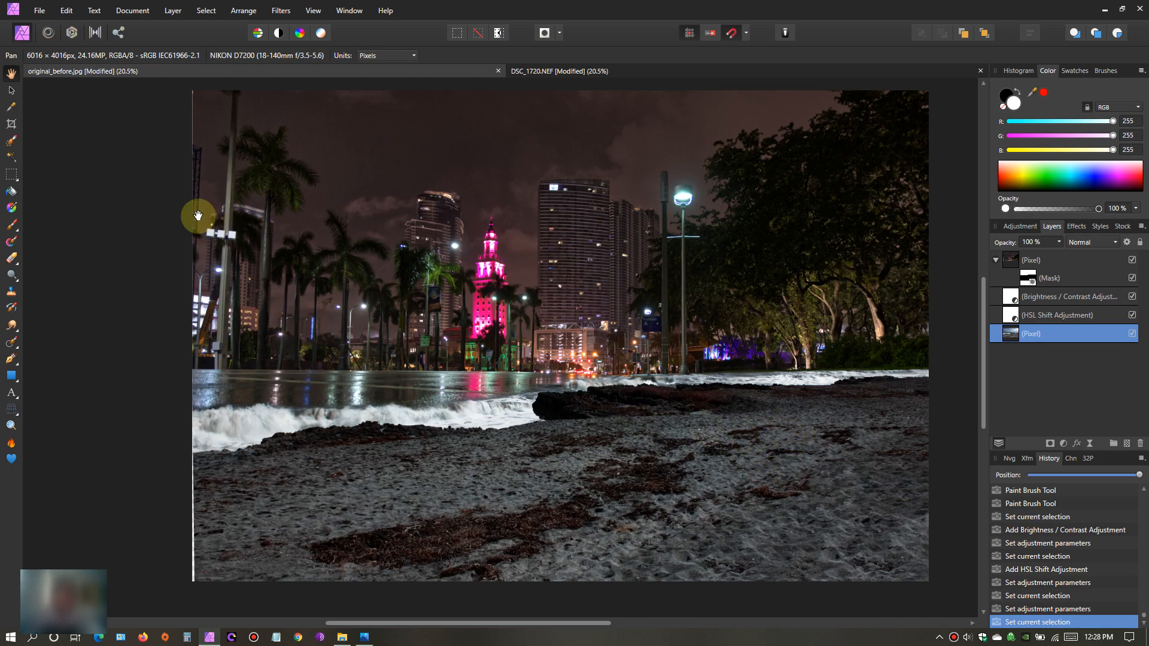
pyautogui.click(10, 144)
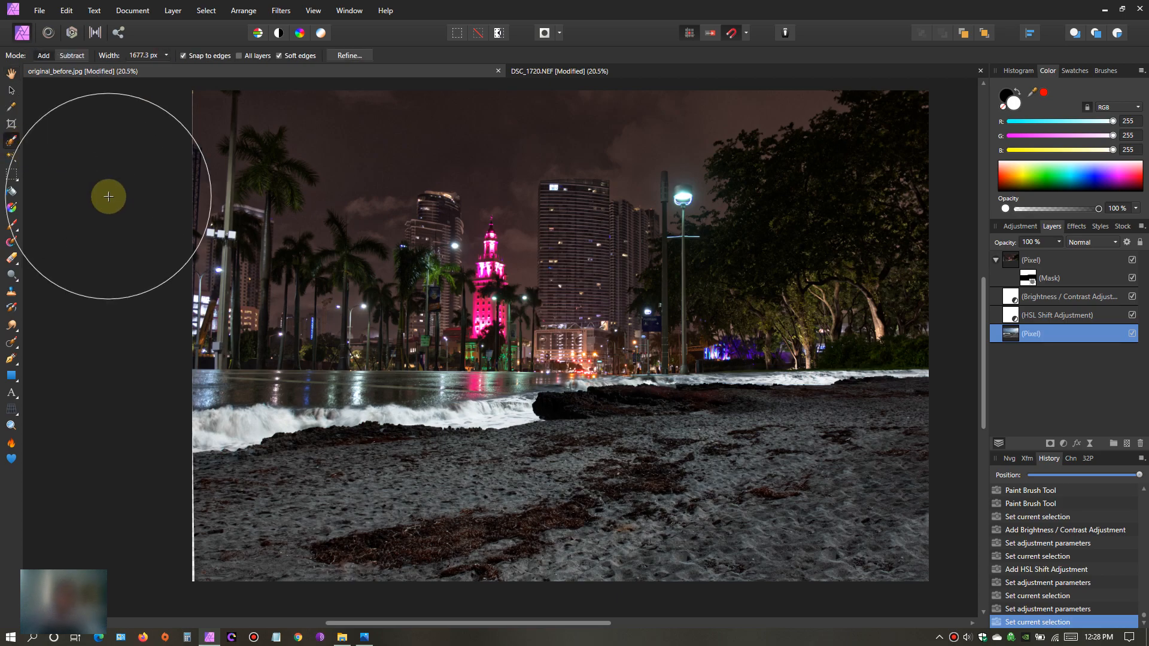
pyautogui.press('[')
pyautogui.press('[')
pyautogui.press('[')
pyautogui.press('[')
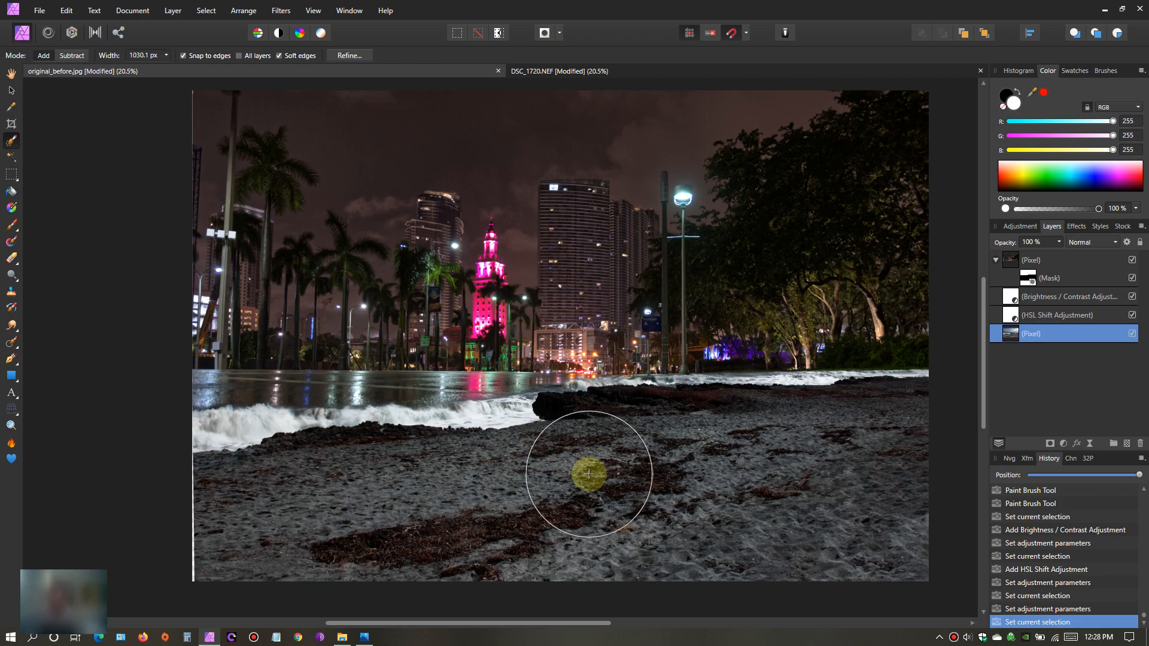
pyautogui.moveTo(871, 510); pyautogui.dragTo(416, 532)
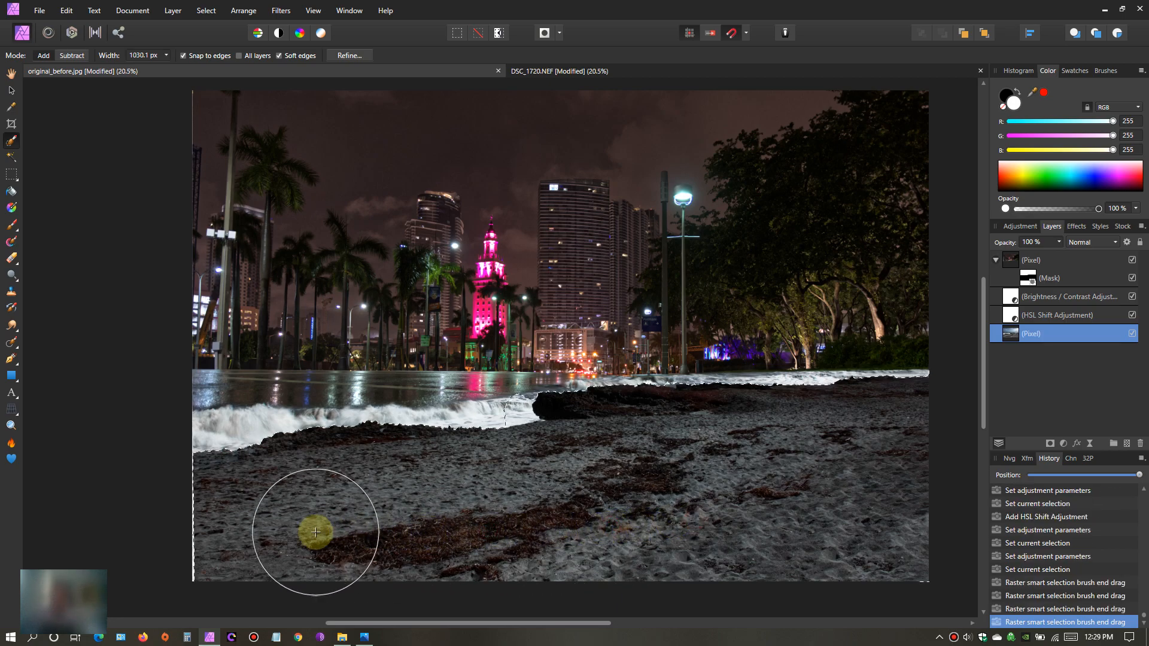
# - Reduce the selection brush width to 146.5 px and subtract the foreground waves beside the rock from the sand selection
pyautogui.scroll(1, 483, 523)
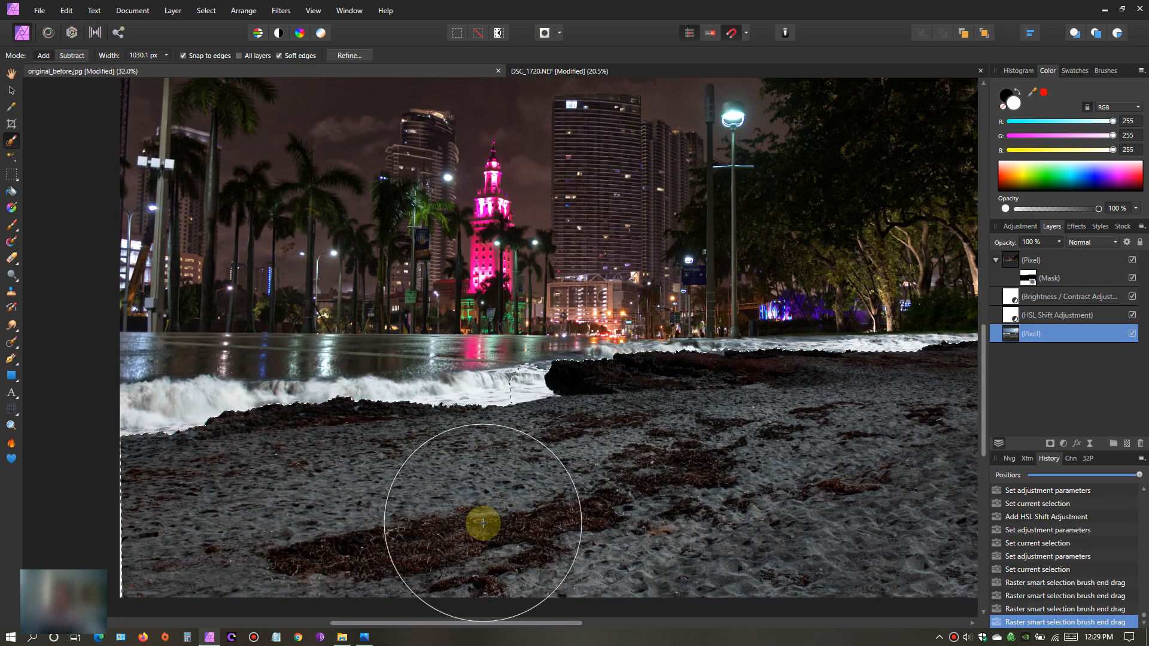
pyautogui.scroll(1, 483, 523)
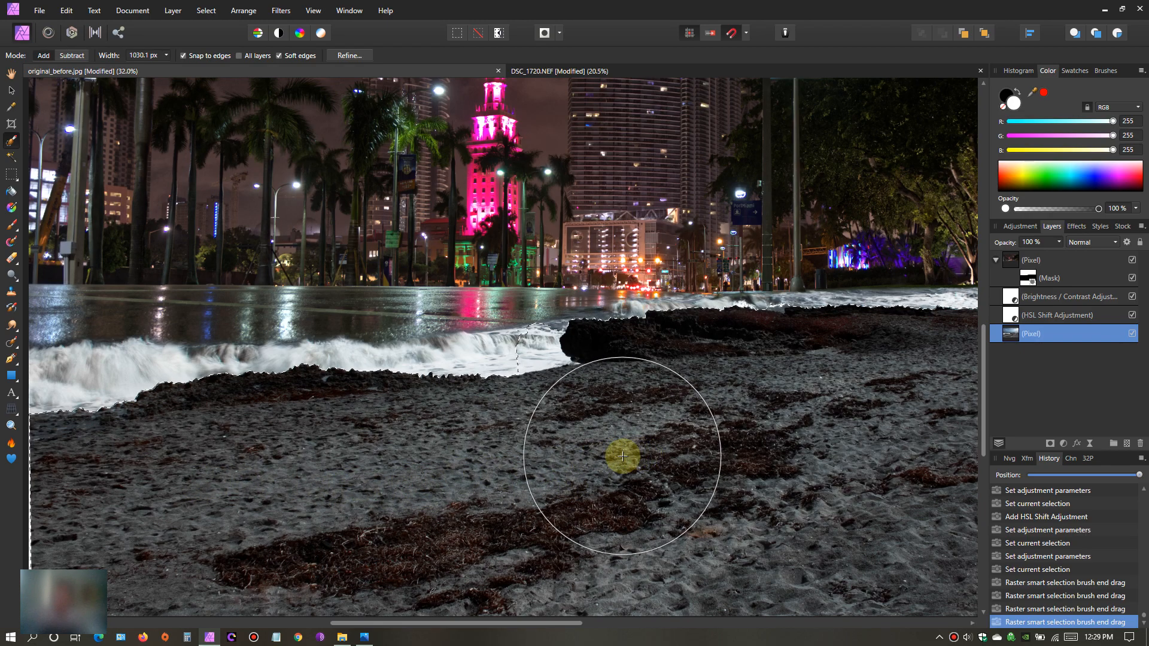
pyautogui.press('[')
pyautogui.press('[')
pyautogui.press('[')
pyautogui.press('[')
pyautogui.press('[')
pyautogui.press('[')
pyautogui.press('[')
pyautogui.press('[')
pyautogui.press('[')
pyautogui.press('[')
pyautogui.press('[')
pyautogui.press('[')
pyautogui.press('[')
pyautogui.press('[')
pyautogui.press('[')
pyautogui.press('[')
pyautogui.press('[')
pyautogui.press('[')
pyautogui.click(72, 56)
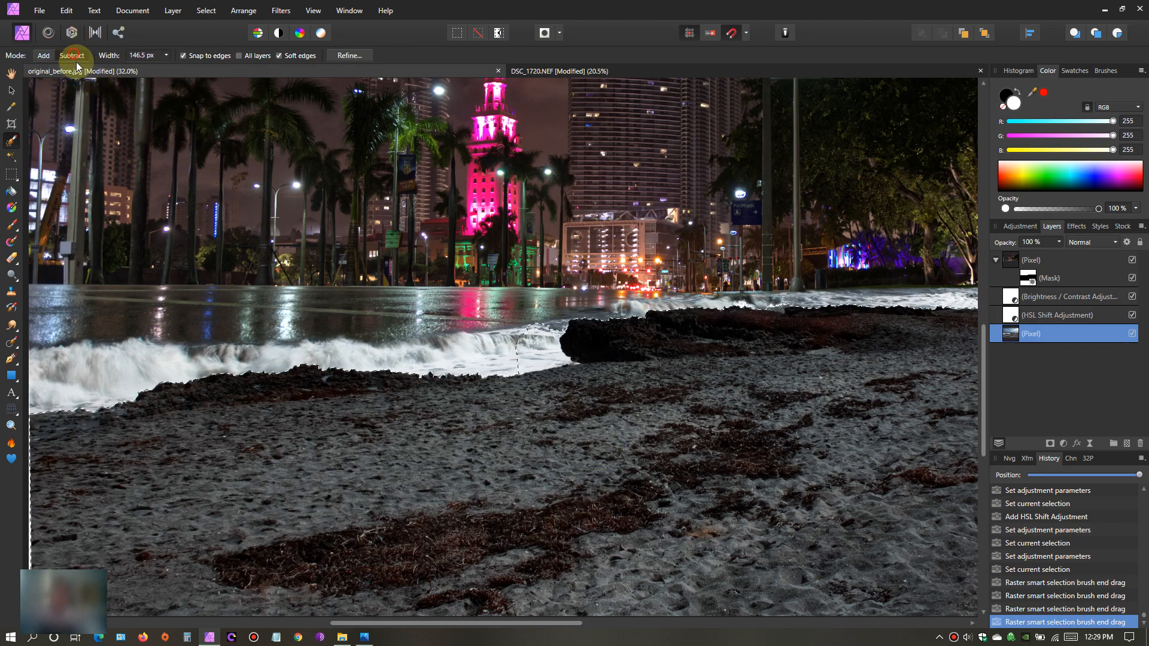
pyautogui.scroll(2, 423, 305)
pyautogui.moveTo(423, 305)
pyautogui.mouseDown()
pyautogui.moveTo(485, 375)
pyautogui.moveTo(610, 385)
pyautogui.mouseUp()
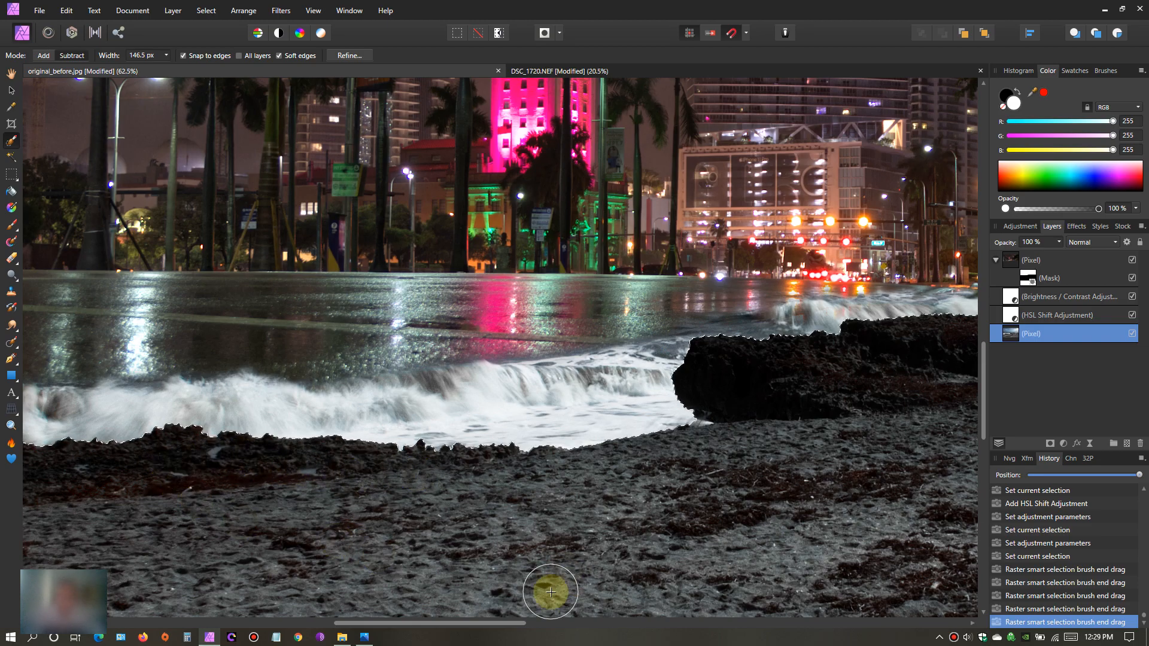
# - Subtract the waves behind the rock and along the far shoreline under the trees from the sand selection
pyautogui.moveTo(513, 622); pyautogui.dragTo(662, 629)
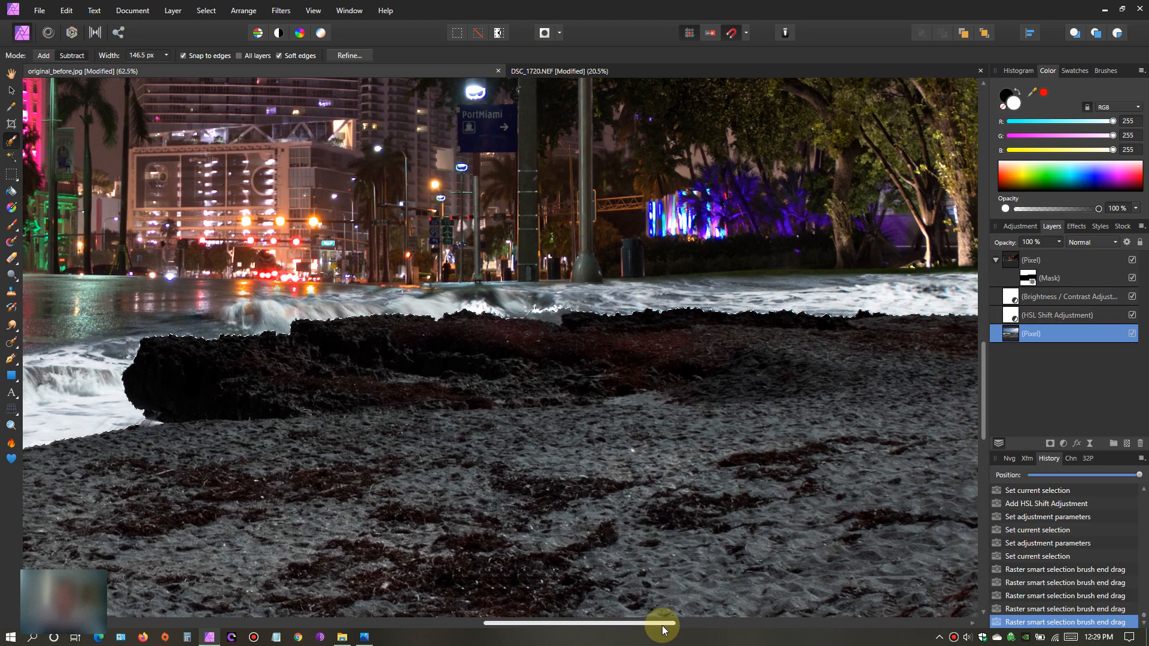
pyautogui.moveTo(546, 280); pyautogui.dragTo(559, 291)
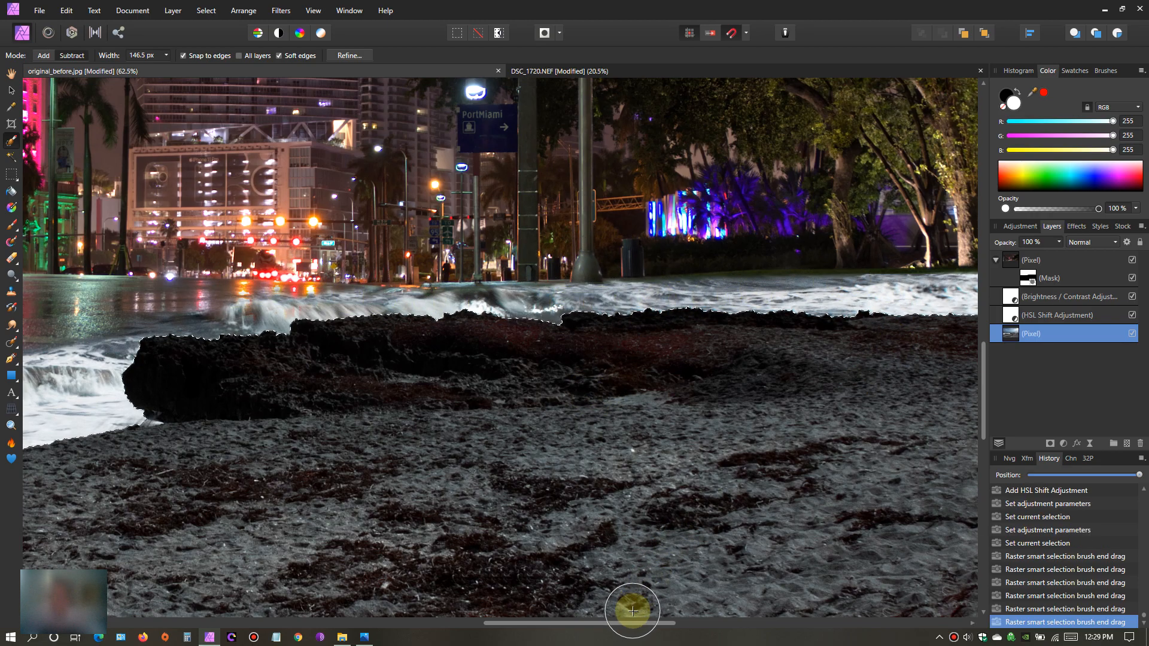
pyautogui.moveTo(631, 623); pyautogui.dragTo(757, 619)
pyautogui.moveTo(785, 269); pyautogui.dragTo(913, 257)
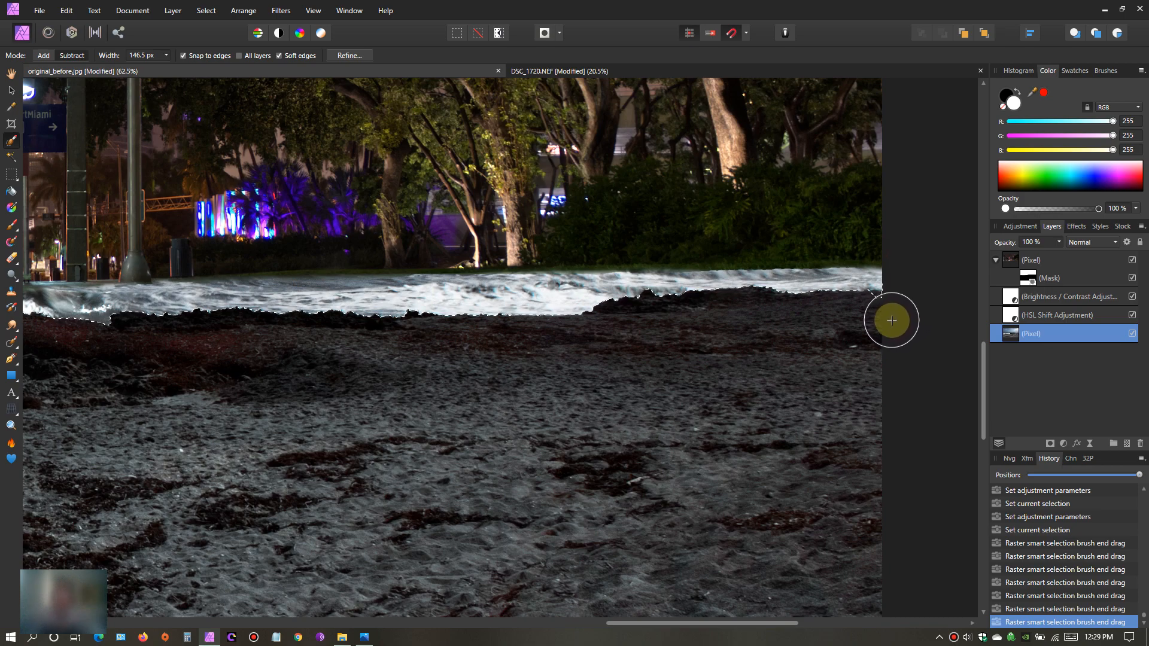
# - Add the sand at the photo's far right edge to the selection and check the selection outline along the shoreline and rock
pyautogui.moveTo(887, 321); pyautogui.dragTo(859, 323)
pyautogui.click(58, 57)
pyautogui.moveTo(901, 354); pyautogui.dragTo(874, 341)
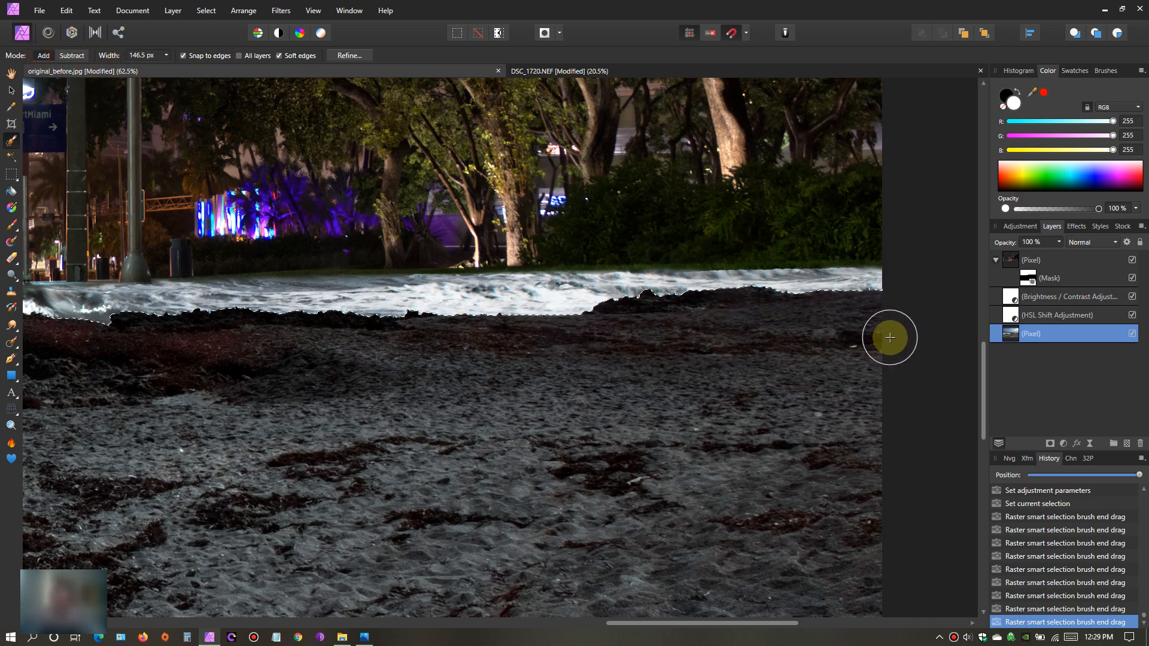
pyautogui.scroll(5, 760, 358)
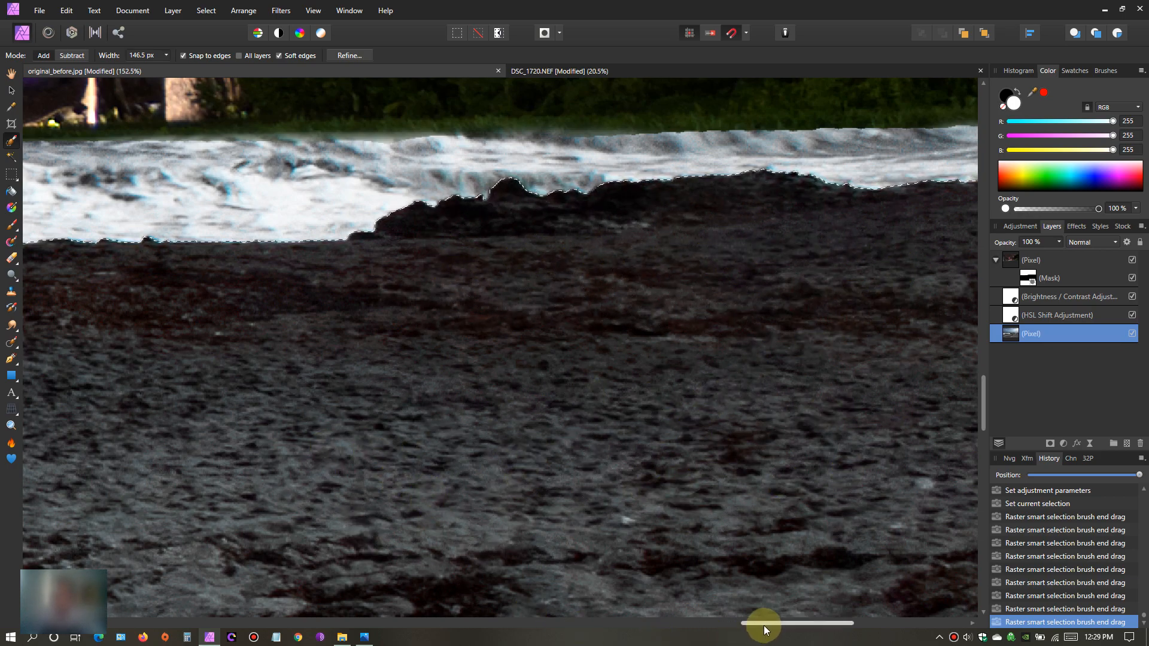
pyautogui.moveTo(764, 625); pyautogui.dragTo(548, 599)
pyautogui.scroll(-6, 559, 458)
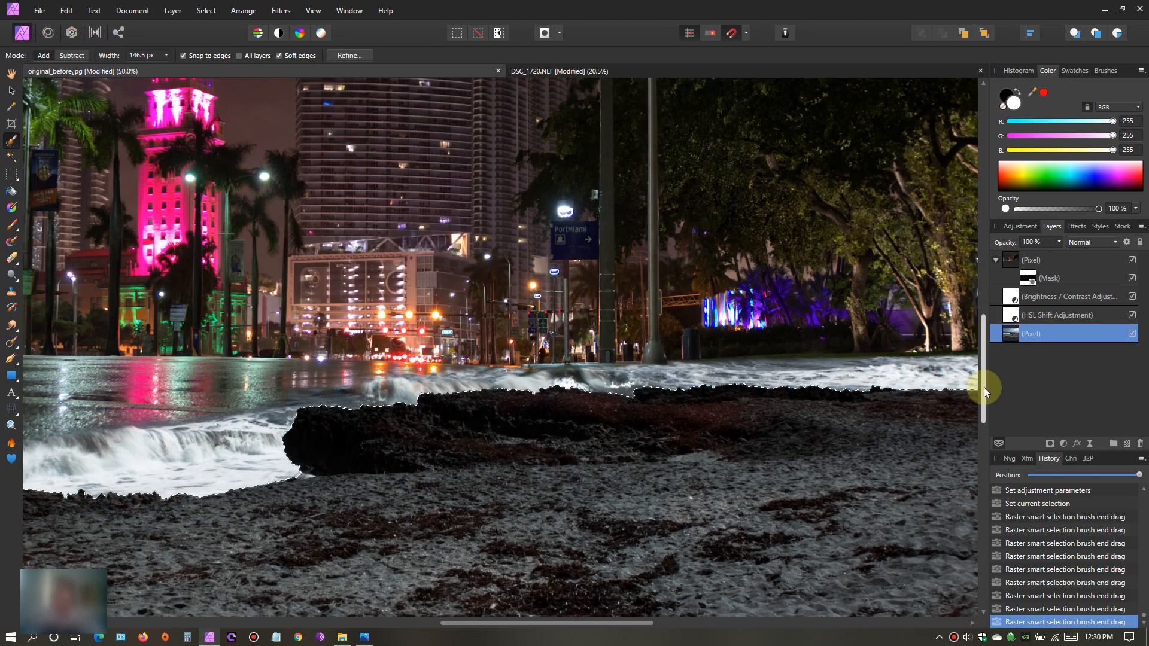
pyautogui.moveTo(983, 377); pyautogui.dragTo(985, 444)
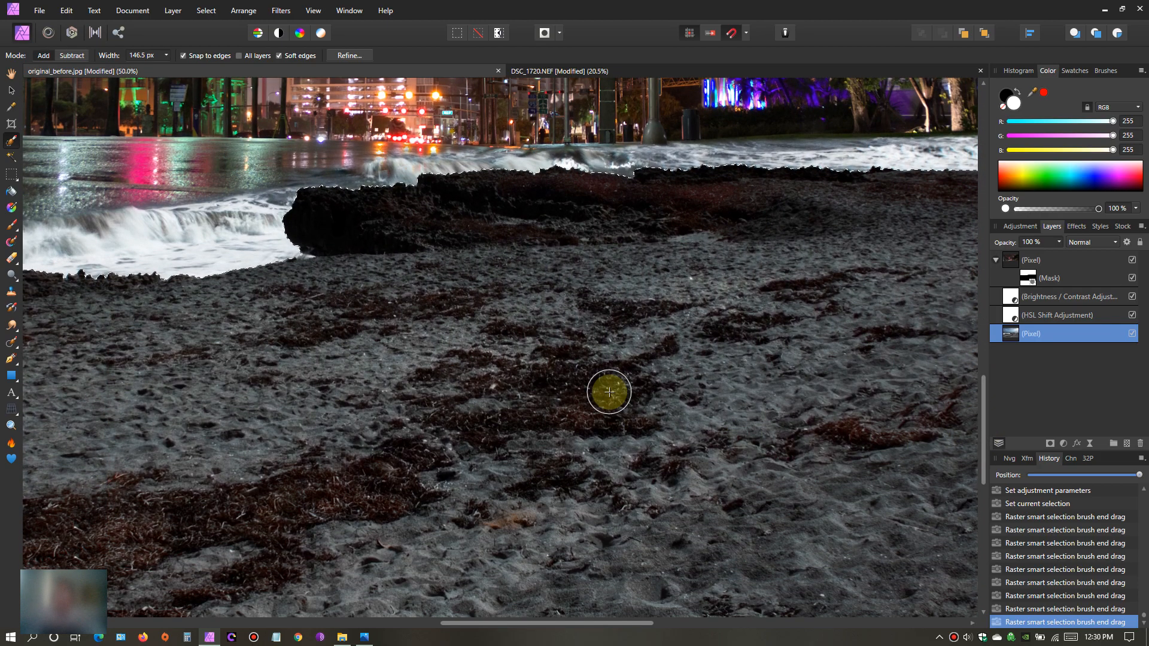
pyautogui.scroll(-2, 605, 392)
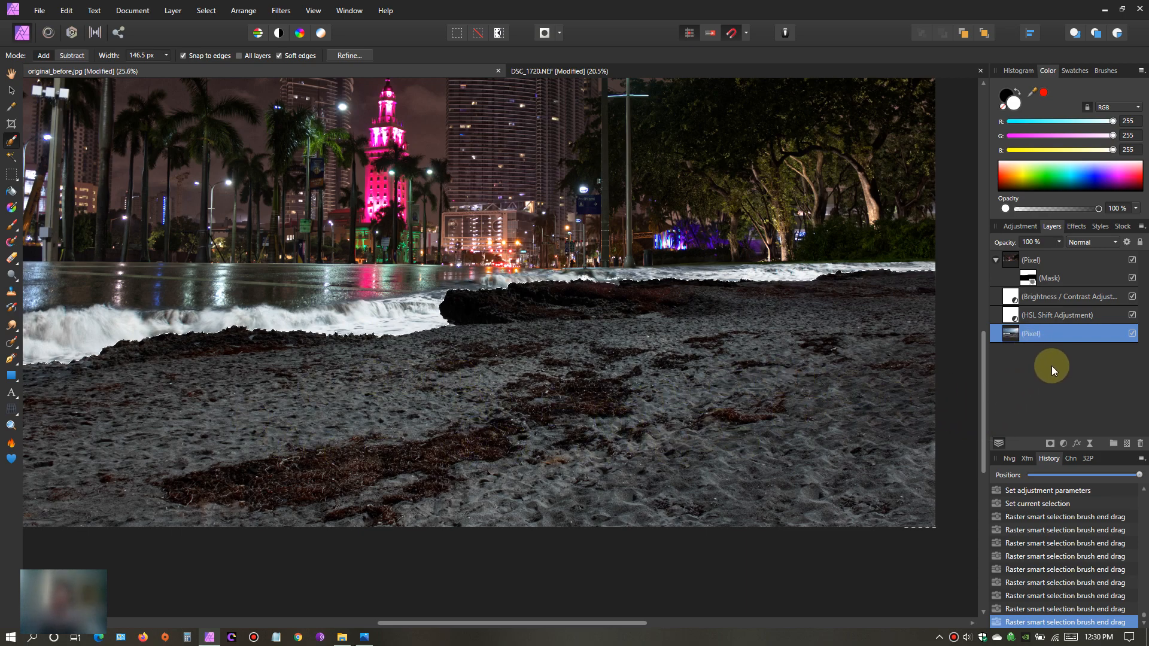
# - Add a Curves adjustment to the beach photo layer, limited to the selected sand
pyautogui.click(1064, 444)
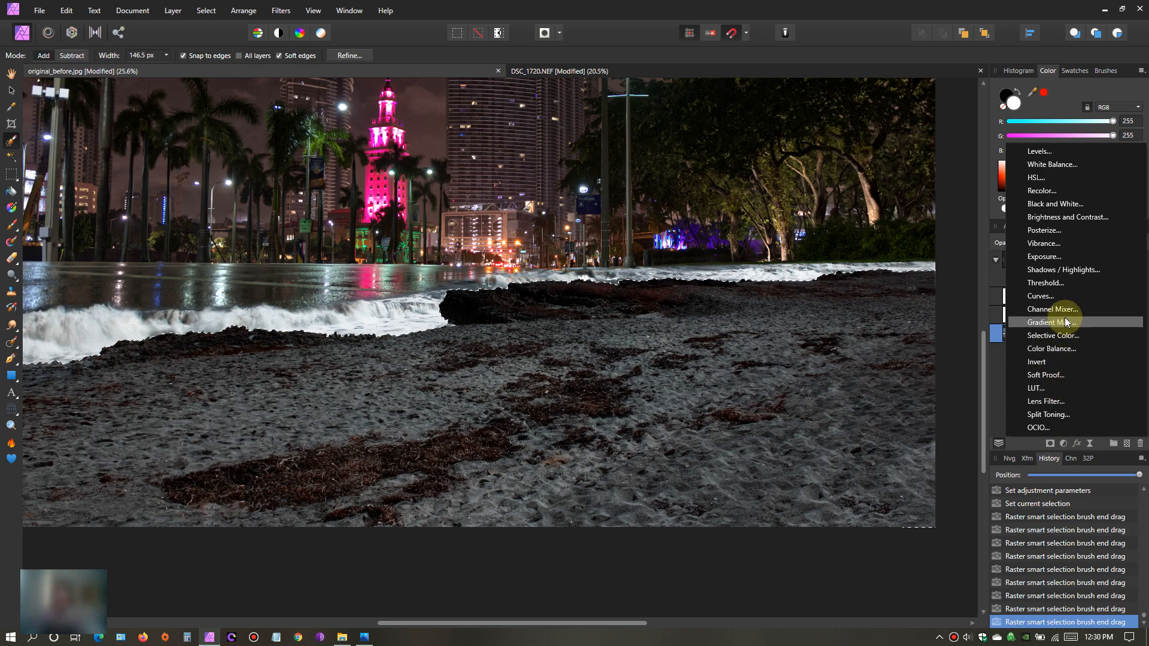
pyautogui.click(1061, 296)
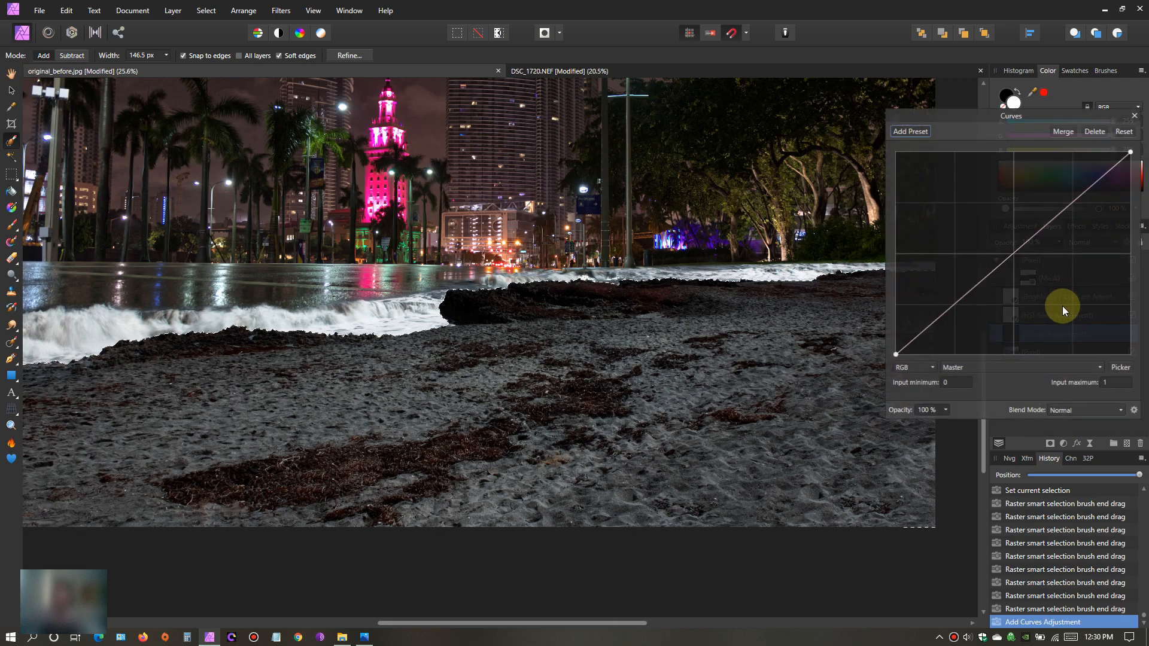
pyautogui.moveTo(1075, 203); pyautogui.dragTo(1061, 174)
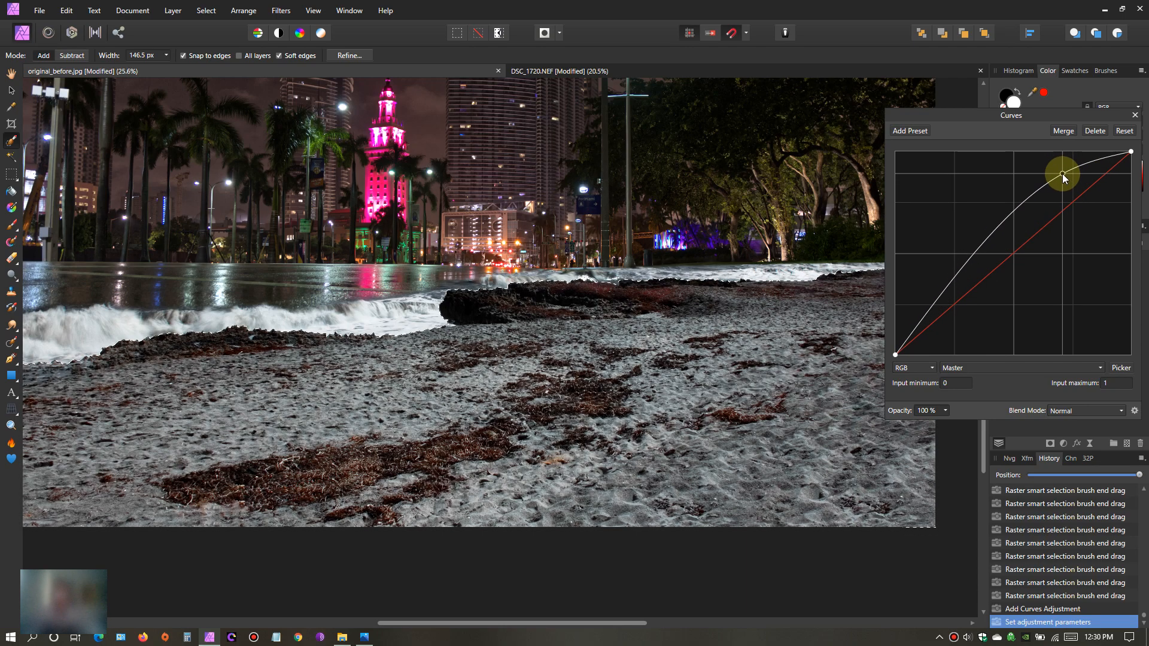
pyautogui.moveTo(968, 267); pyautogui.dragTo(924, 313)
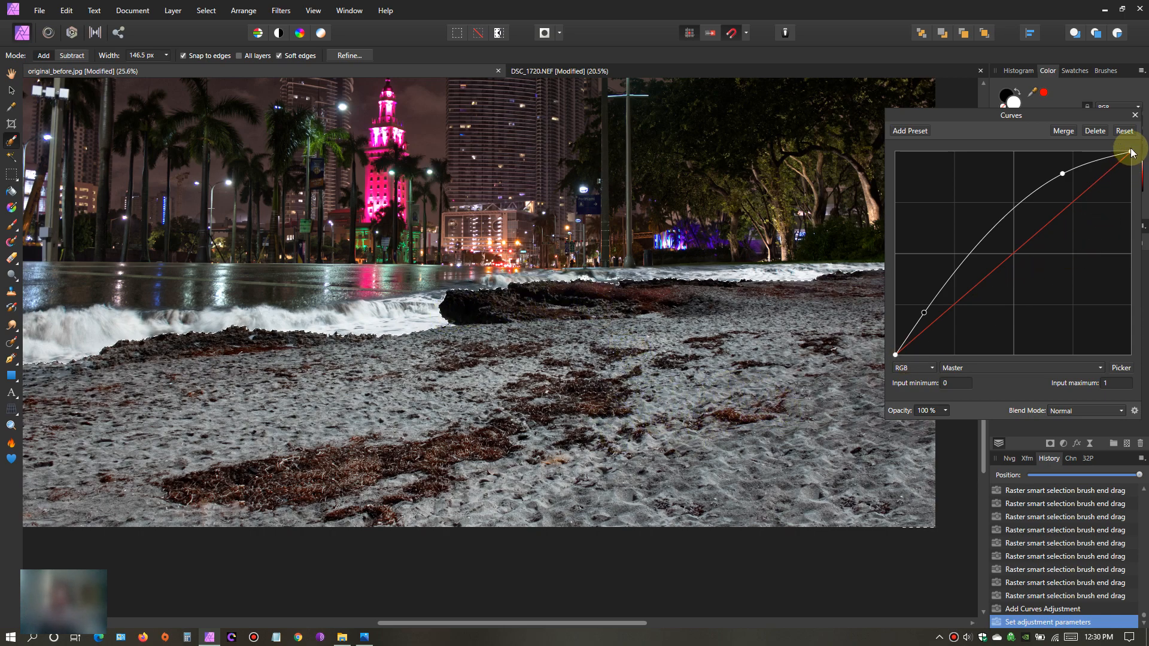
pyautogui.click(1125, 132)
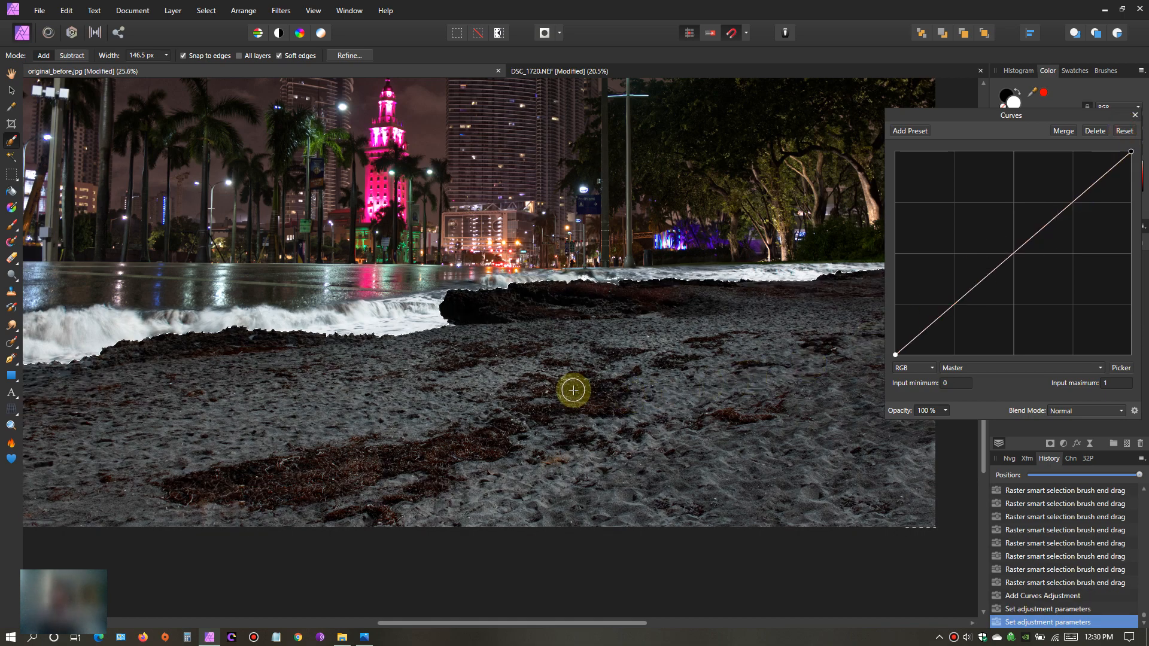
# - Brighten the sand by raising the master curve with one point in the highlights and one in the shadows
pyautogui.moveTo(1073, 204); pyautogui.dragTo(1039, 179)
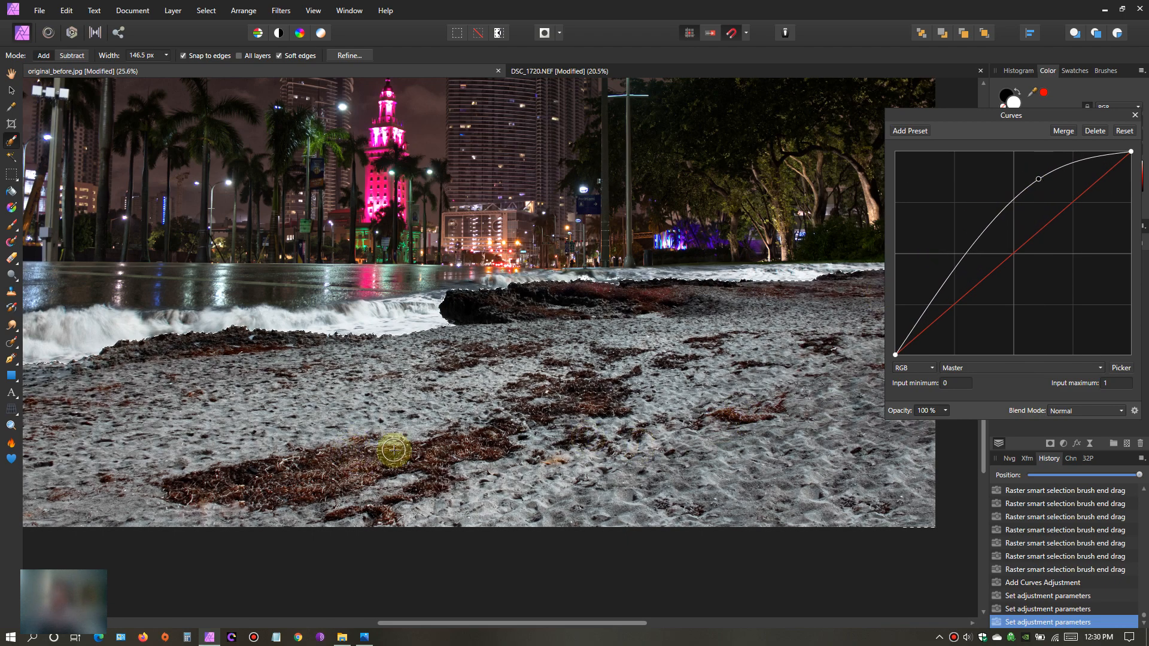
pyautogui.moveTo(953, 270); pyautogui.dragTo(925, 304)
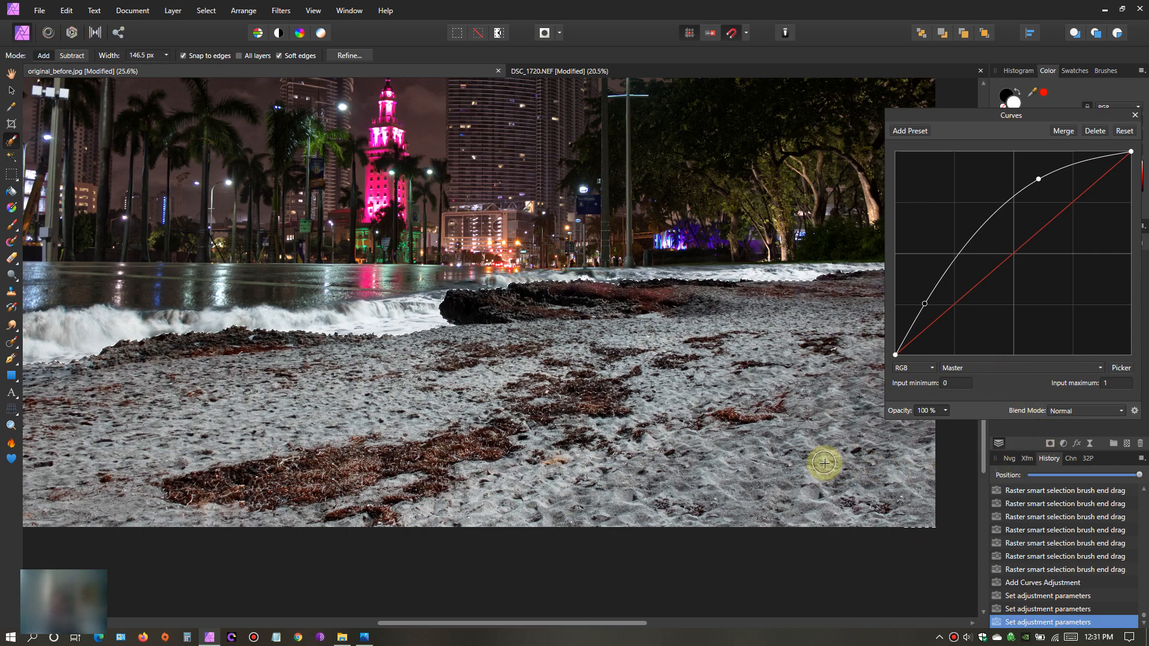
pyautogui.click(1101, 367)
pyautogui.click(1101, 368)
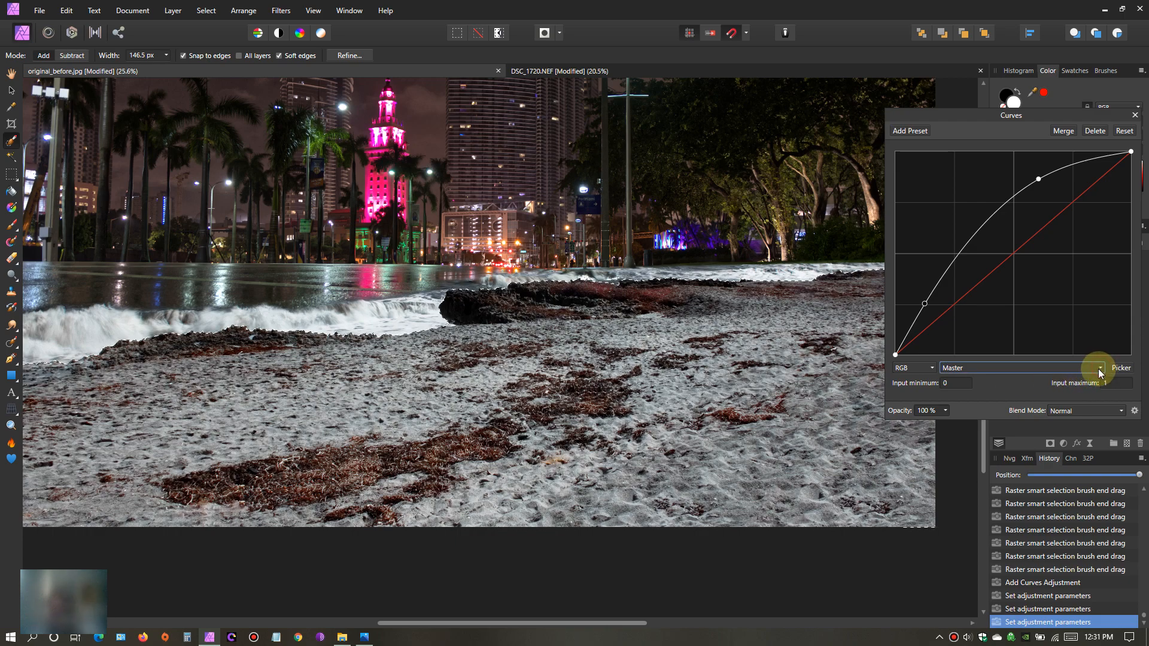
# - Warm the sand by slightly lowering the blue channel's curve with one point in the highlights
pyautogui.click(1102, 368)
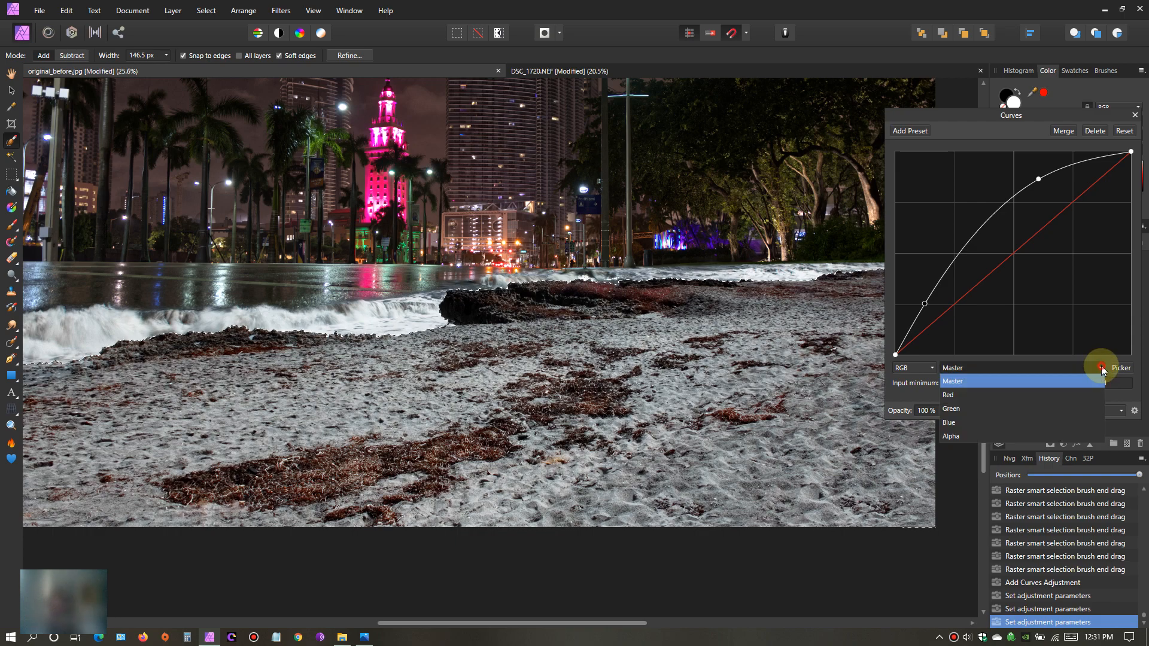
pyautogui.click(970, 423)
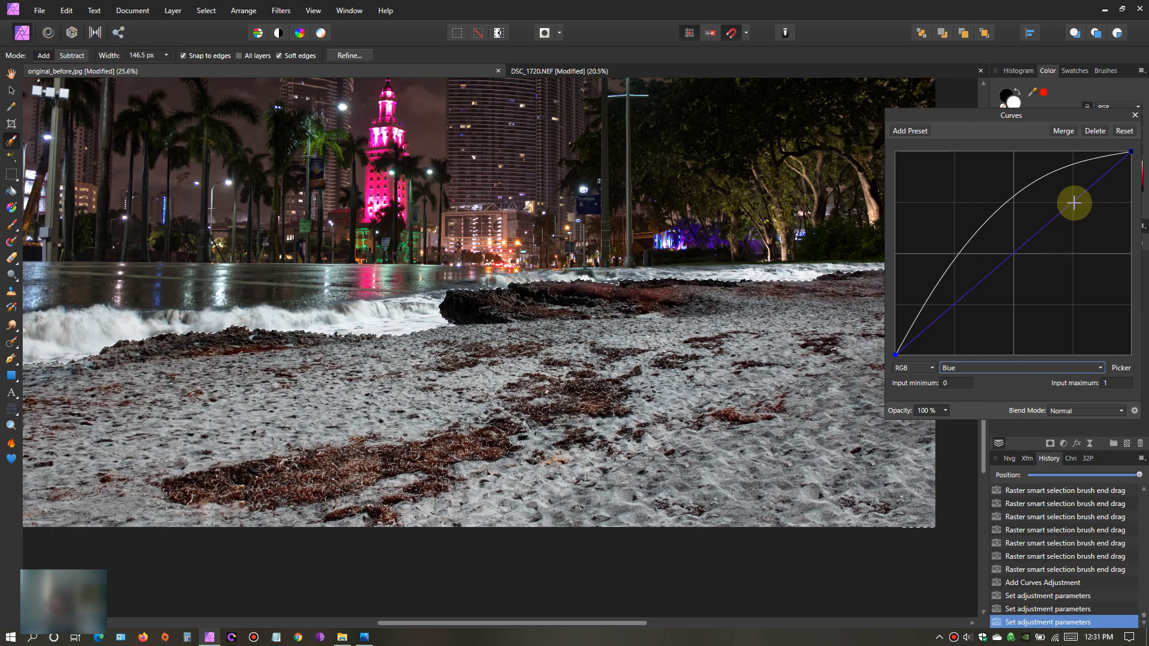
pyautogui.moveTo(1071, 204)
pyautogui.mouseDown()
pyautogui.moveTo(1051, 192)
pyautogui.moveTo(1078, 223)
pyautogui.moveTo(1073, 212)
pyautogui.mouseUp()
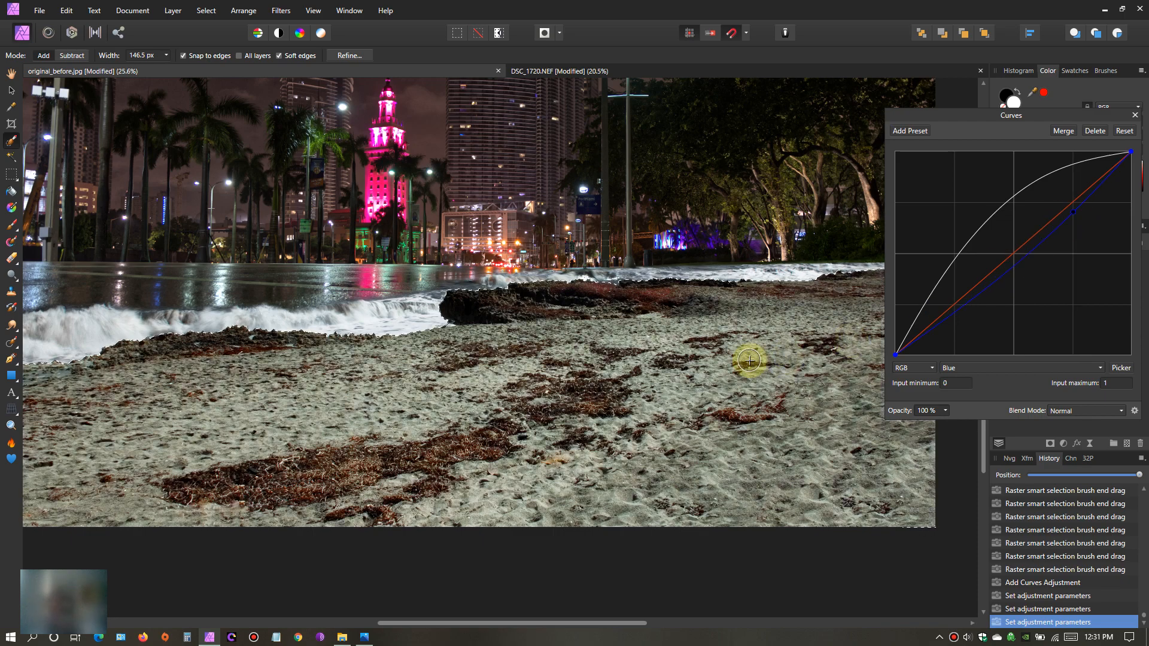
pyautogui.moveTo(1082, 116); pyautogui.dragTo(1102, 72)
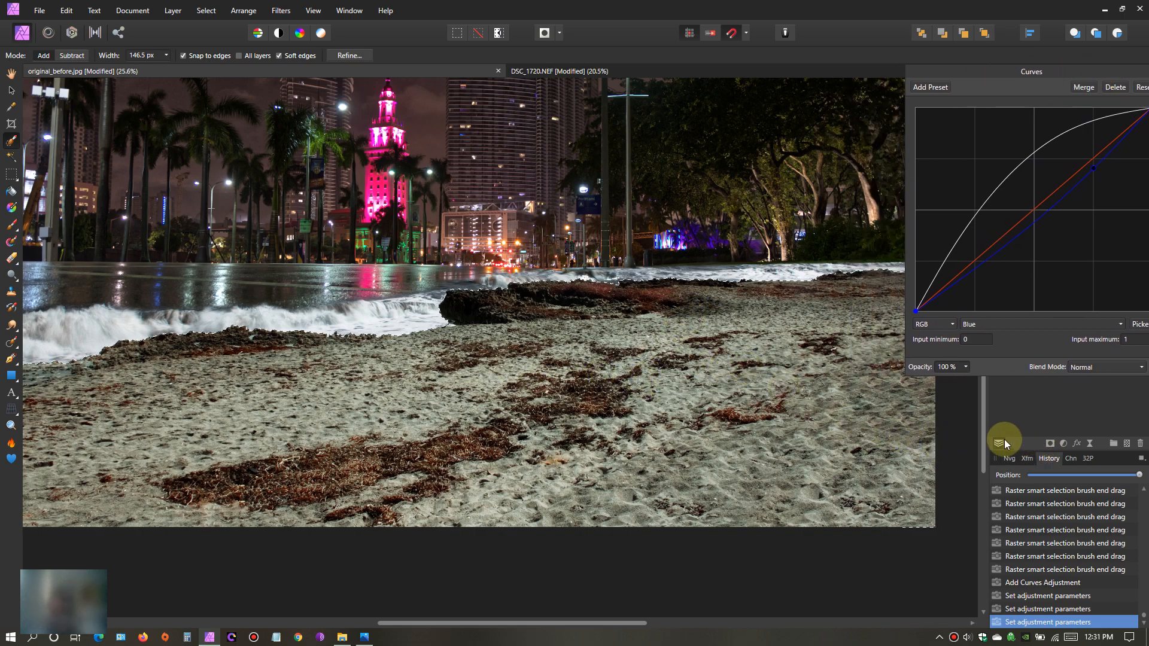
pyautogui.moveTo(982, 429)
pyautogui.mouseDown()
pyautogui.moveTo(982, 450)
pyautogui.moveTo(987, 383)
pyautogui.moveTo(988, 393)
pyautogui.mouseUp()
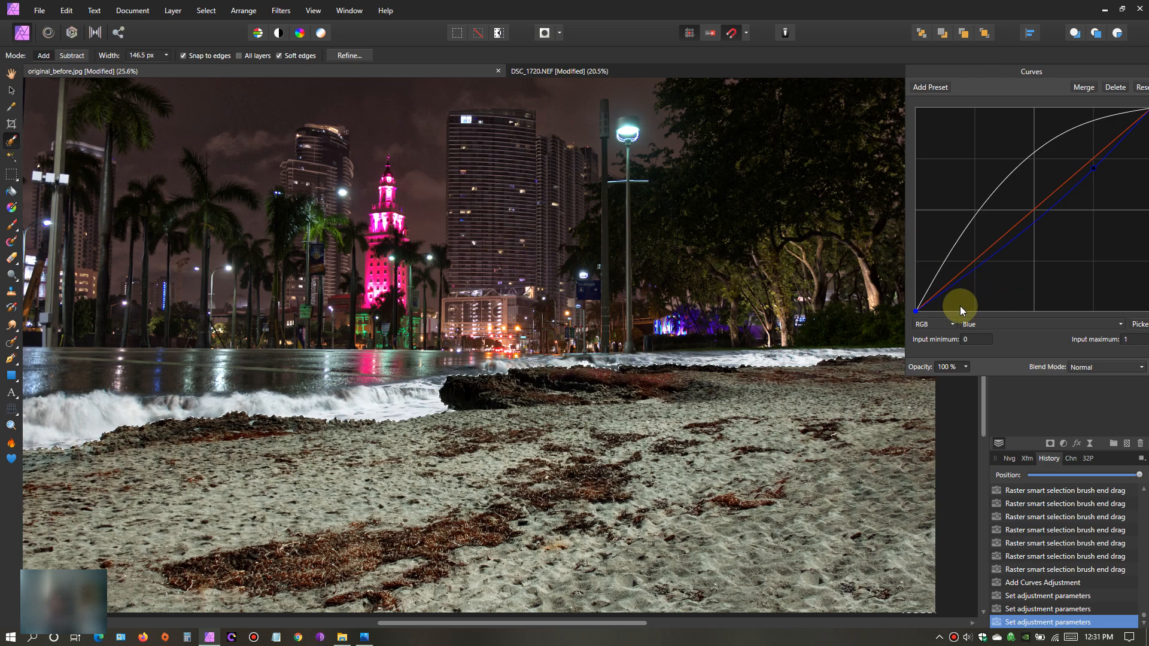
pyautogui.moveTo(1008, 74); pyautogui.dragTo(818, 60)
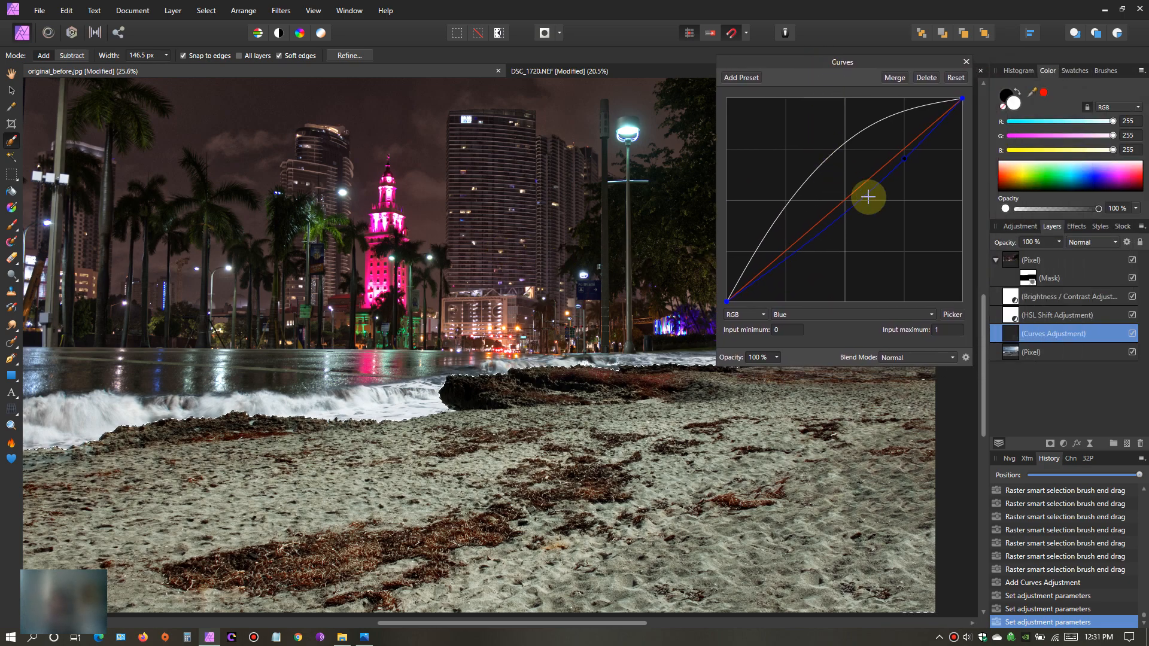
# - Raise the red channel's curve for the sand with an upper point, anchor its shadows with a second point, and close the Curves adjustment
pyautogui.click(933, 316)
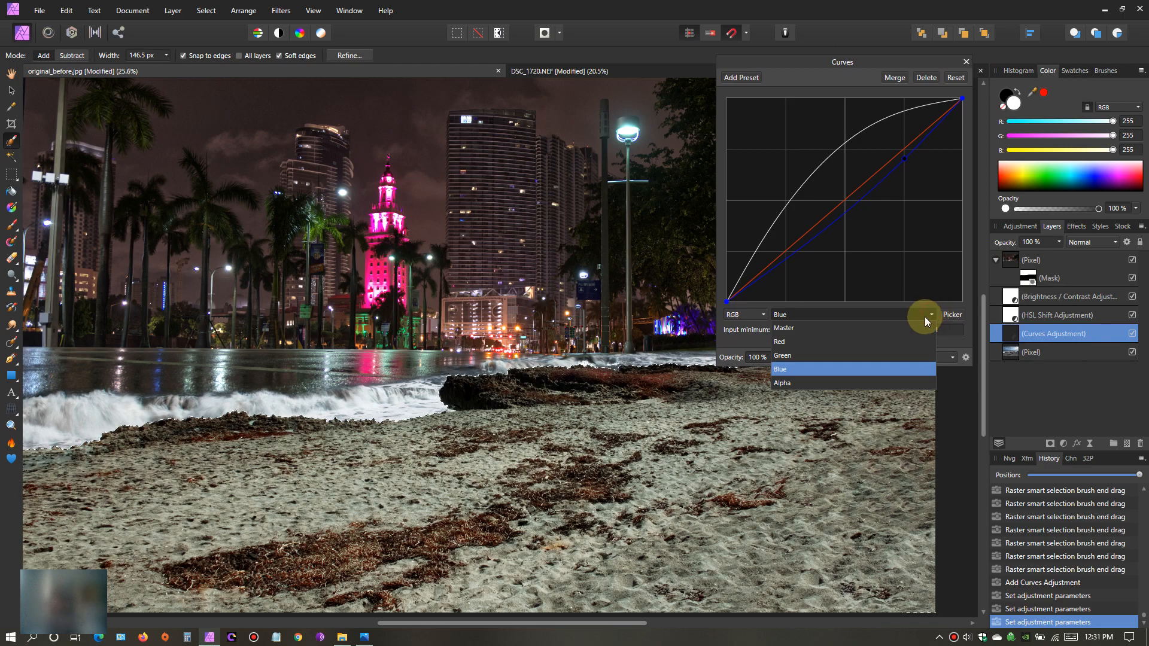
pyautogui.click(803, 333)
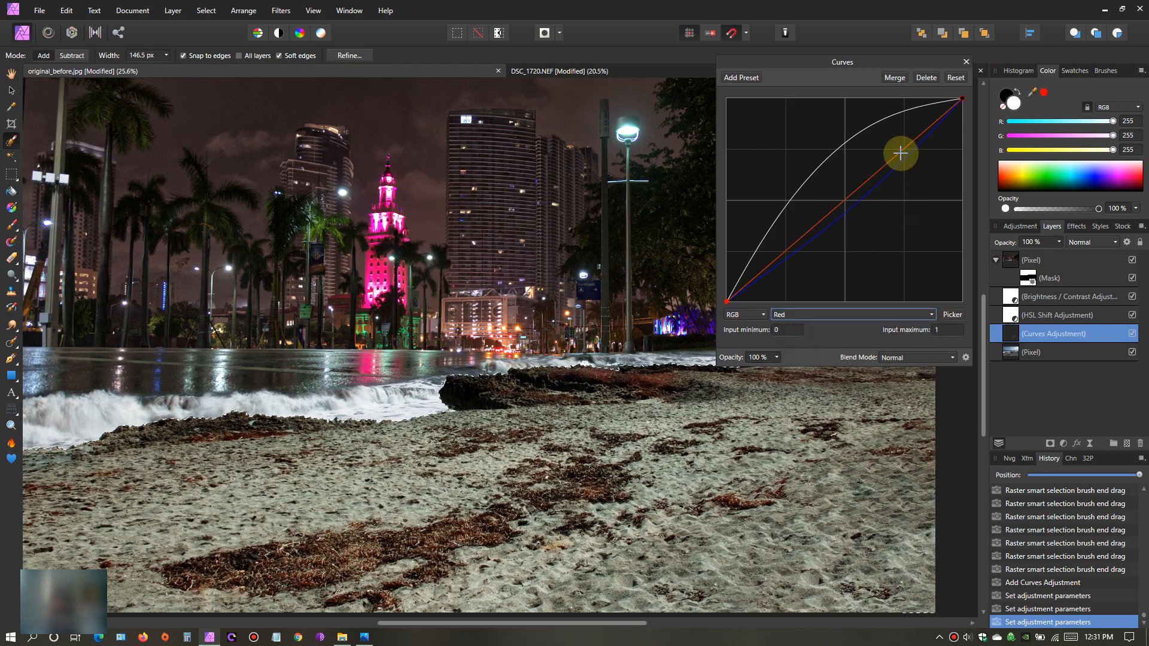
pyautogui.moveTo(904, 163); pyautogui.dragTo(881, 146)
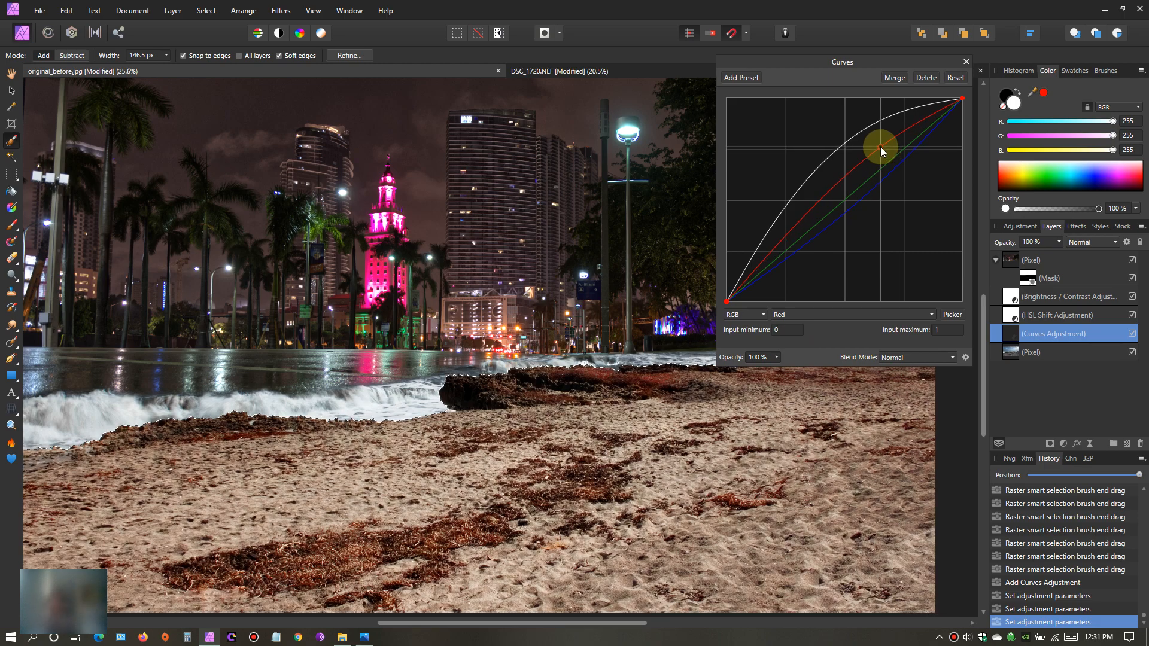
pyautogui.moveTo(881, 146)
pyautogui.mouseDown()
pyautogui.moveTo(890, 158)
pyautogui.moveTo(877, 143)
pyautogui.mouseUp()
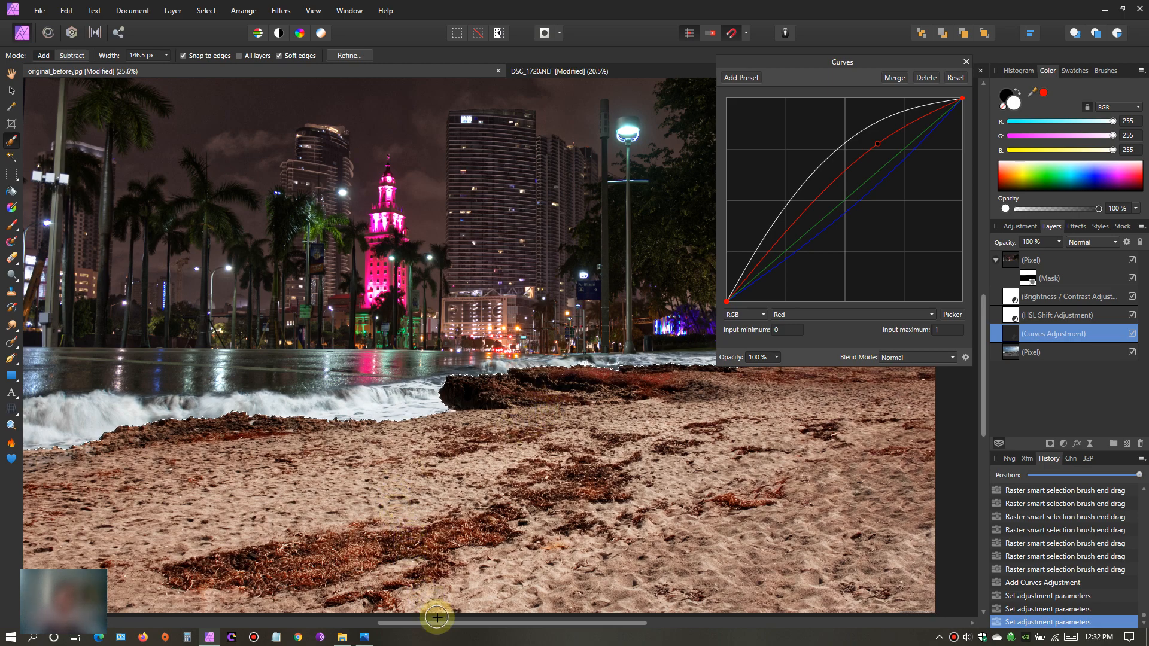
pyautogui.moveTo(447, 624); pyautogui.dragTo(537, 622)
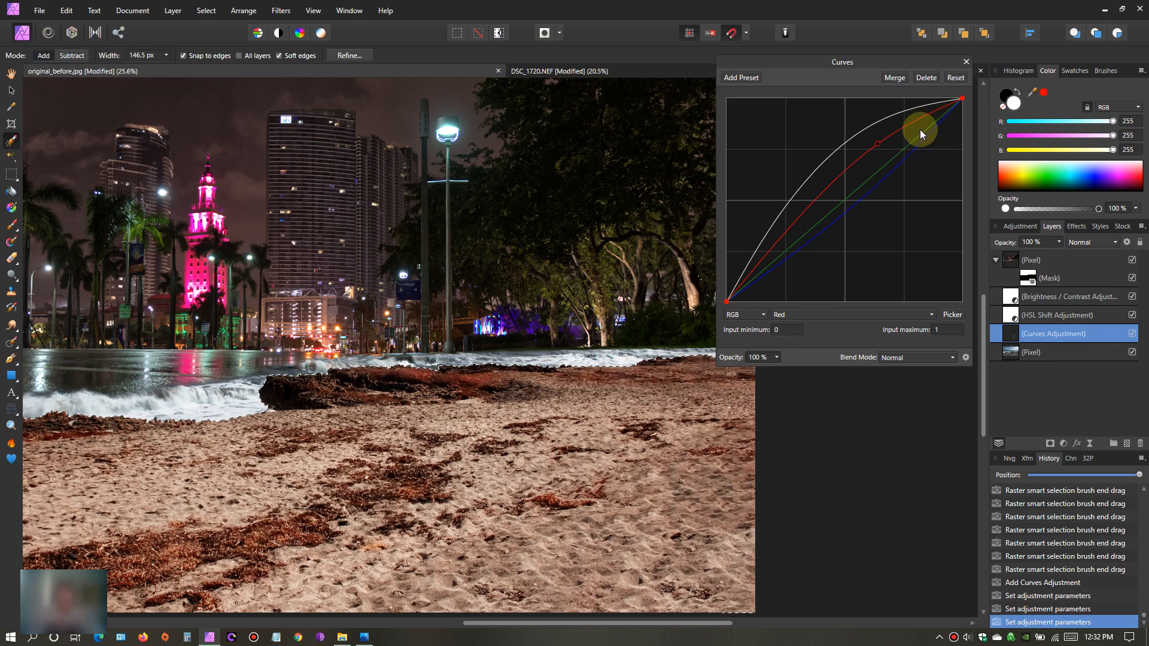
pyautogui.moveTo(790, 228)
pyautogui.mouseDown()
pyautogui.moveTo(792, 246)
pyautogui.moveTo(788, 220)
pyautogui.moveTo(791, 230)
pyautogui.mouseUp()
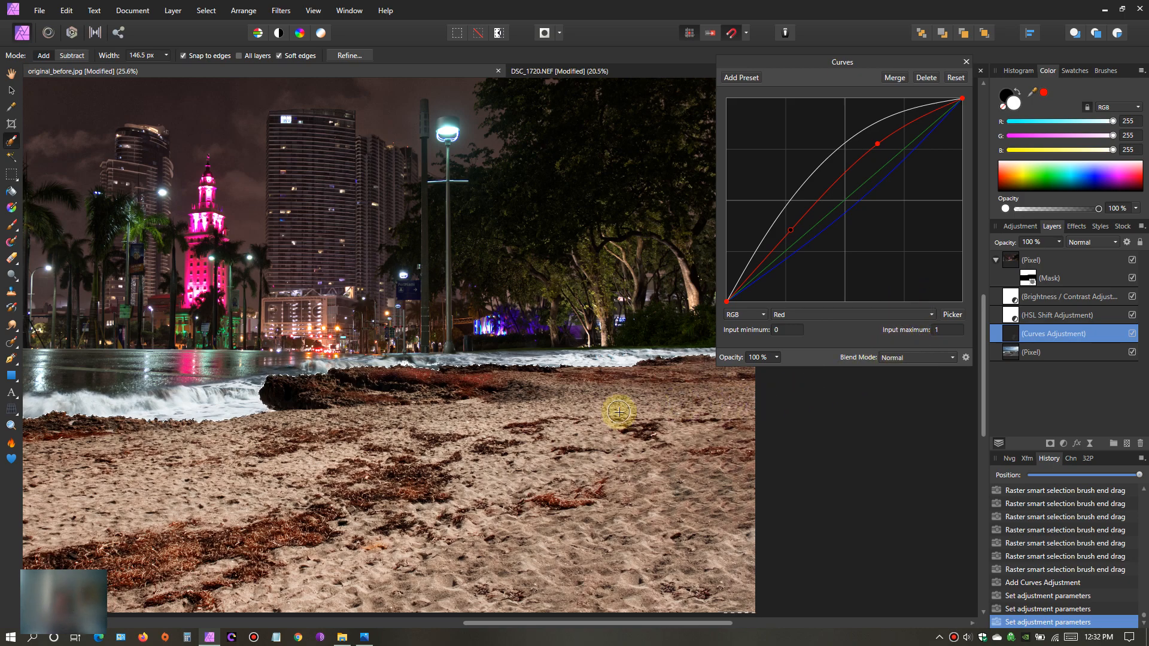
pyautogui.click(968, 63)
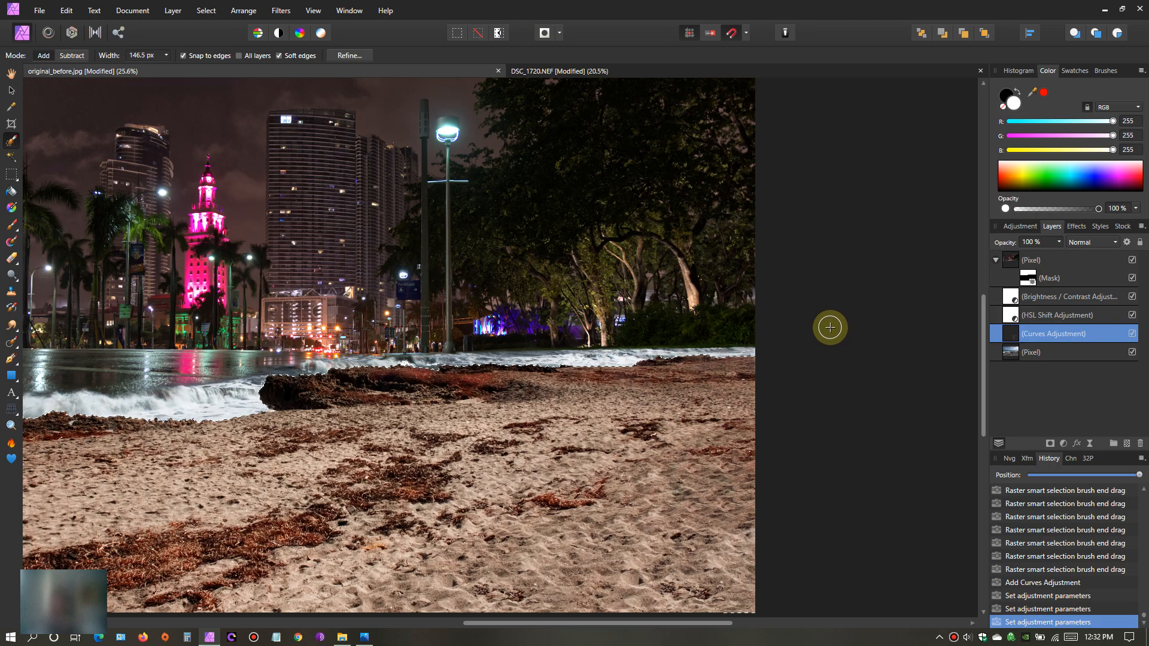
# - Sharpen the selected sand on the beach photo layer using Unsharp Mask with radius 2.9 px and factor 0.5, then clear the selection
pyautogui.click(12, 73)
pyautogui.moveTo(337, 359); pyautogui.dragTo(544, 361)
pyautogui.scroll(-3, 540, 335)
pyautogui.scroll(1, 551, 376)
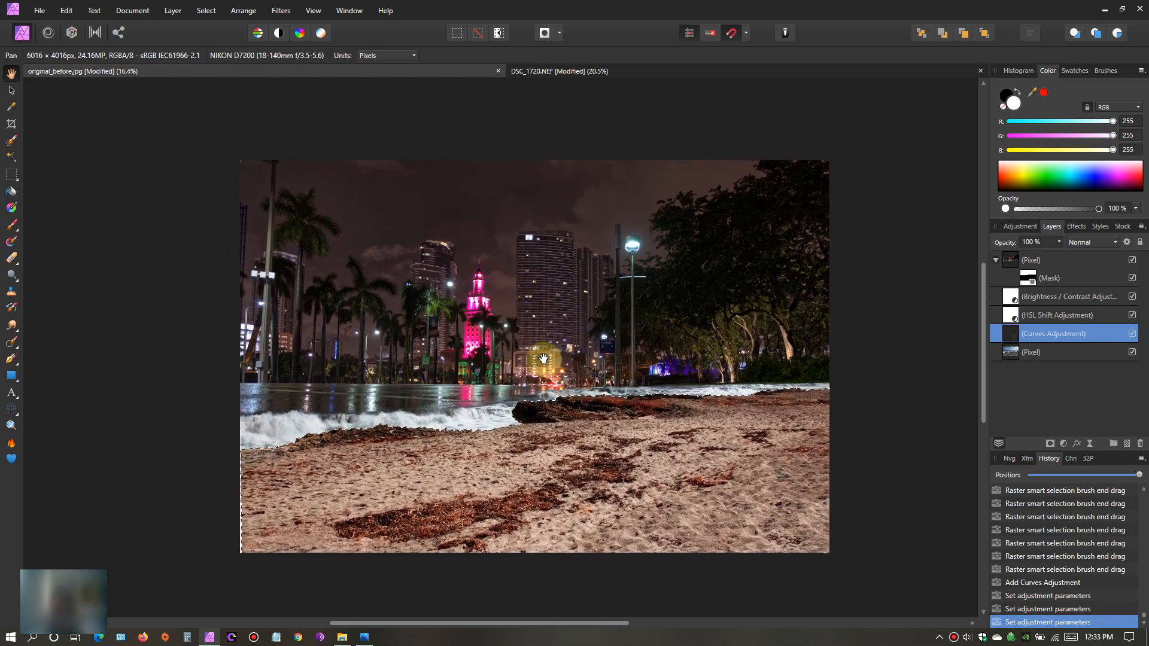
pyautogui.click(1014, 357)
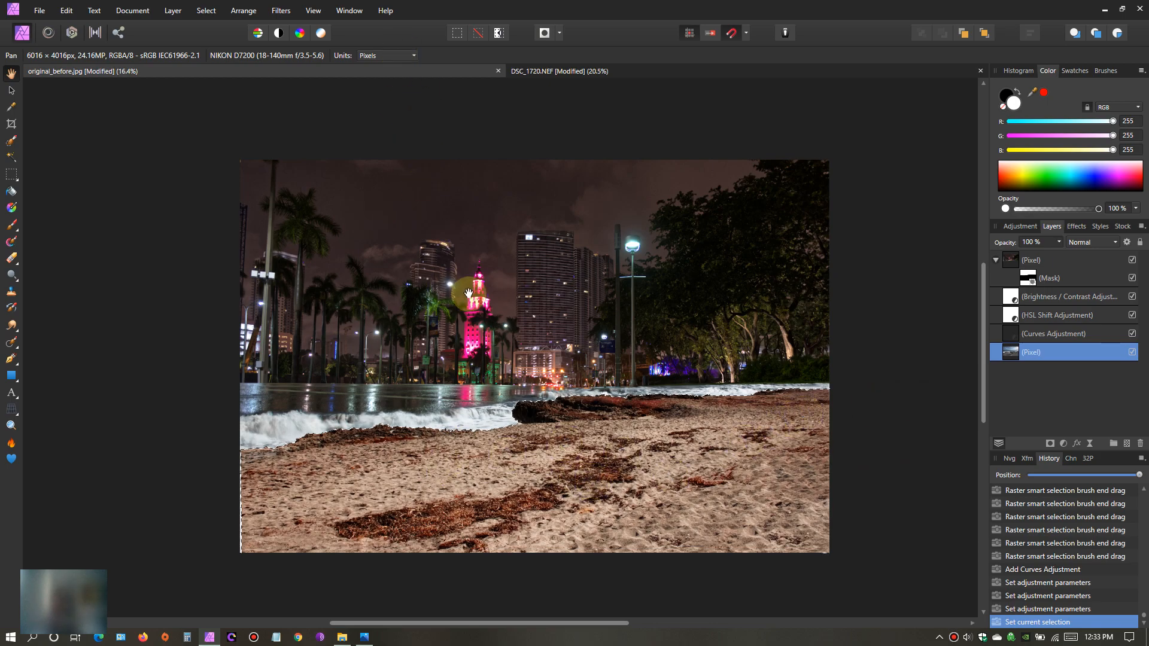
pyautogui.scroll(1, 479, 303)
pyautogui.moveTo(579, 398); pyautogui.dragTo(558, 380)
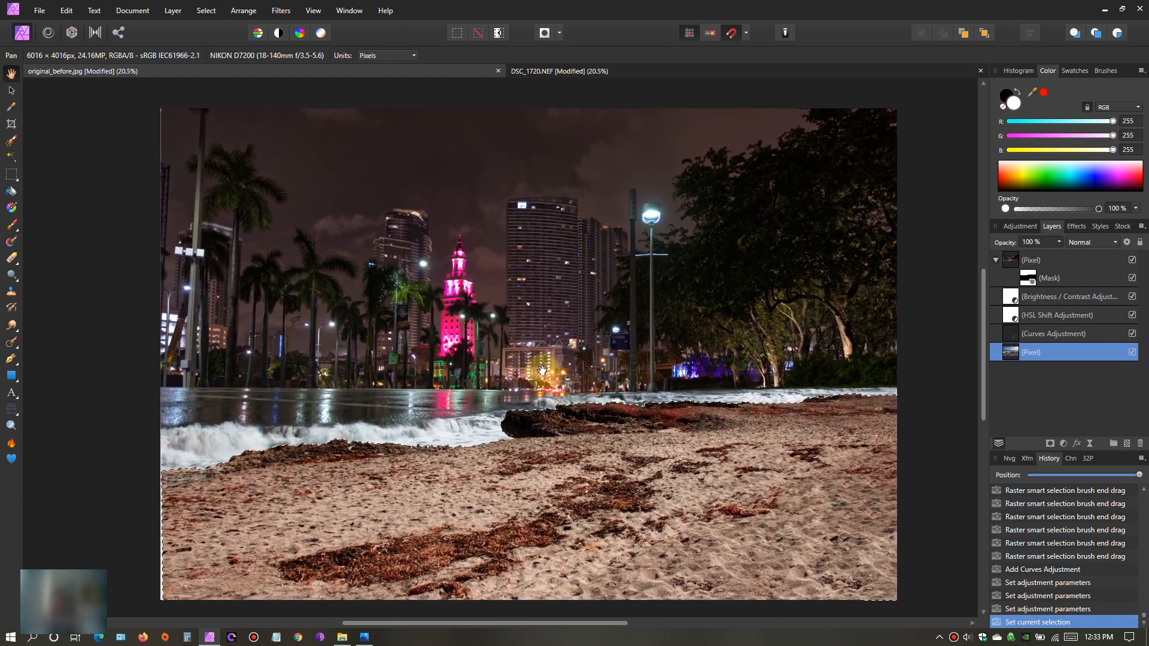
pyautogui.click(280, 11)
pyautogui.moveTo(381, 49)
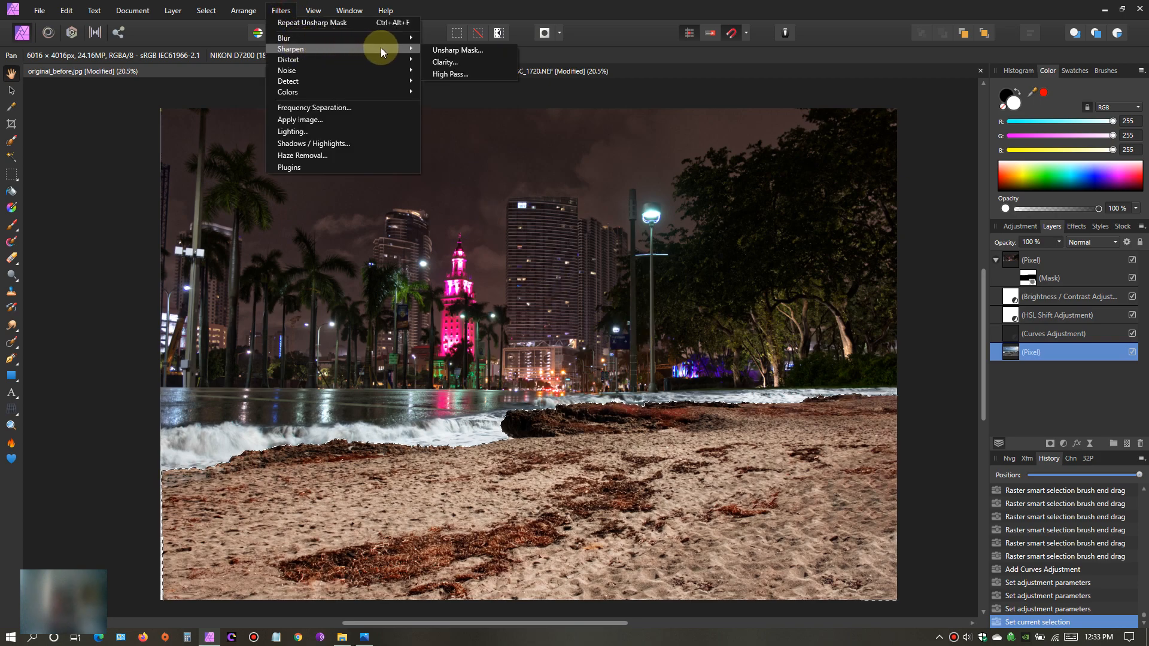
pyautogui.click(477, 50)
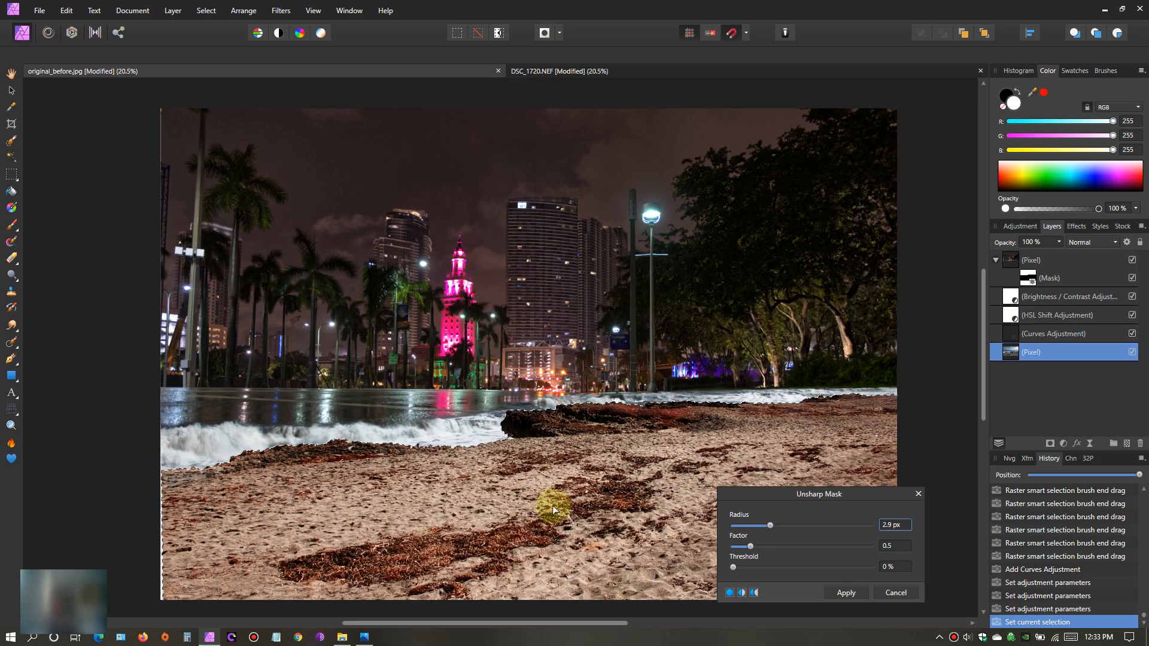
pyautogui.click(847, 592)
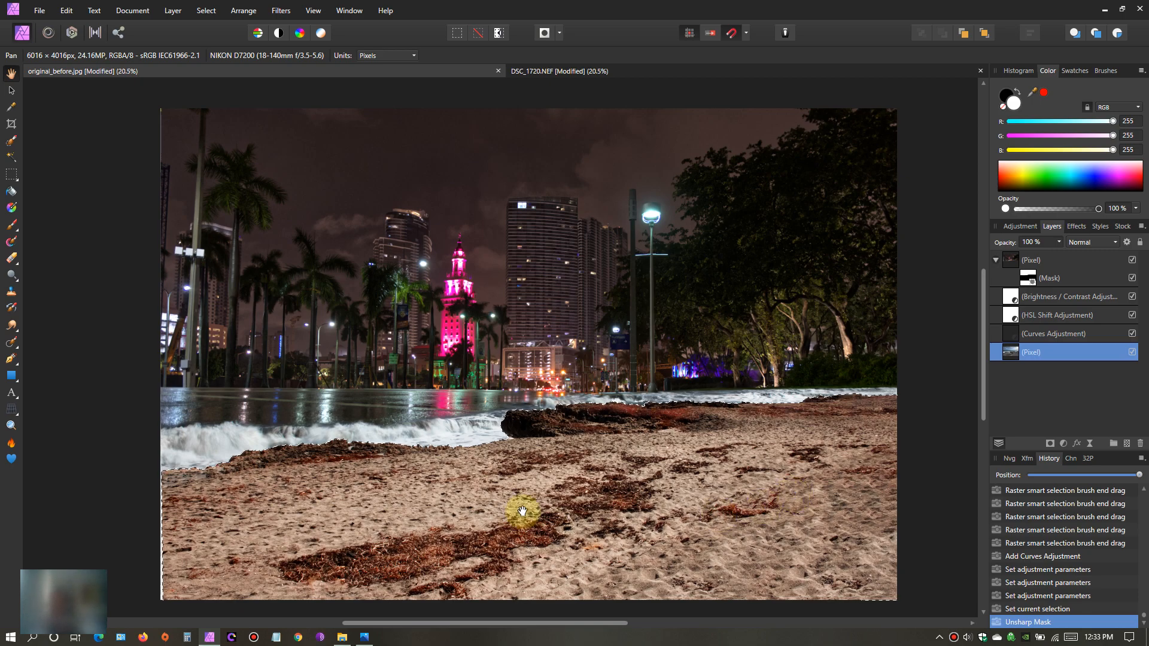
pyautogui.moveTo(438, 514)
pyautogui.mouseDown()
pyautogui.moveTo(484, 513)
pyautogui.moveTo(457, 513)
pyautogui.moveTo(451, 539)
pyautogui.moveTo(435, 525)
pyautogui.mouseUp()
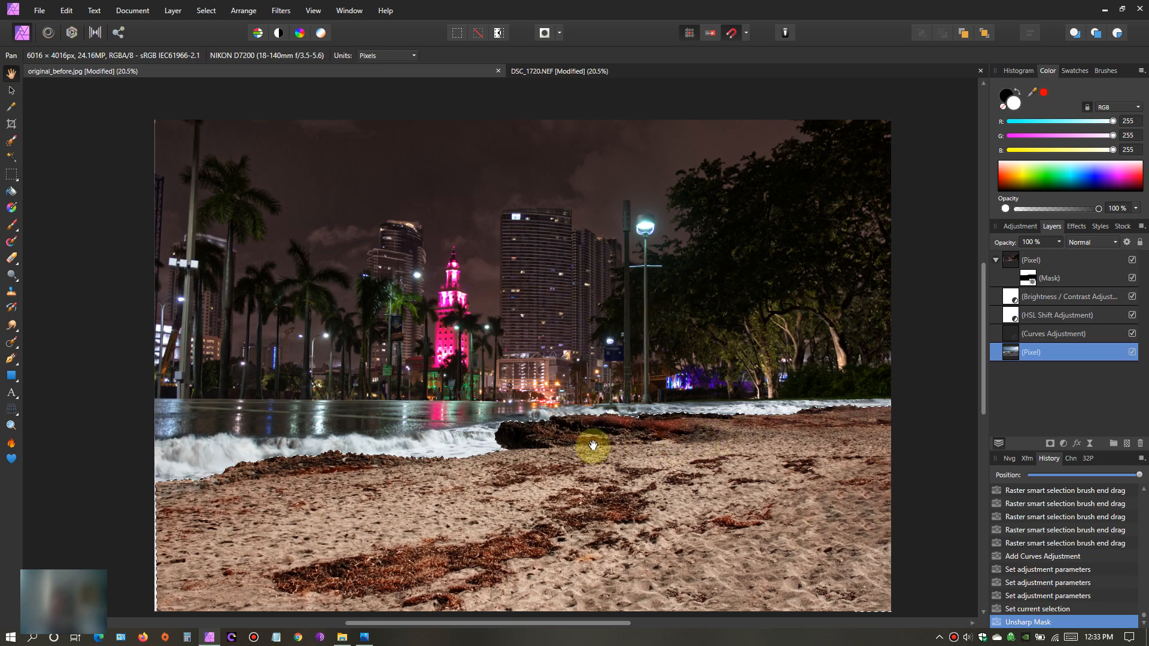
pyautogui.click(478, 34)
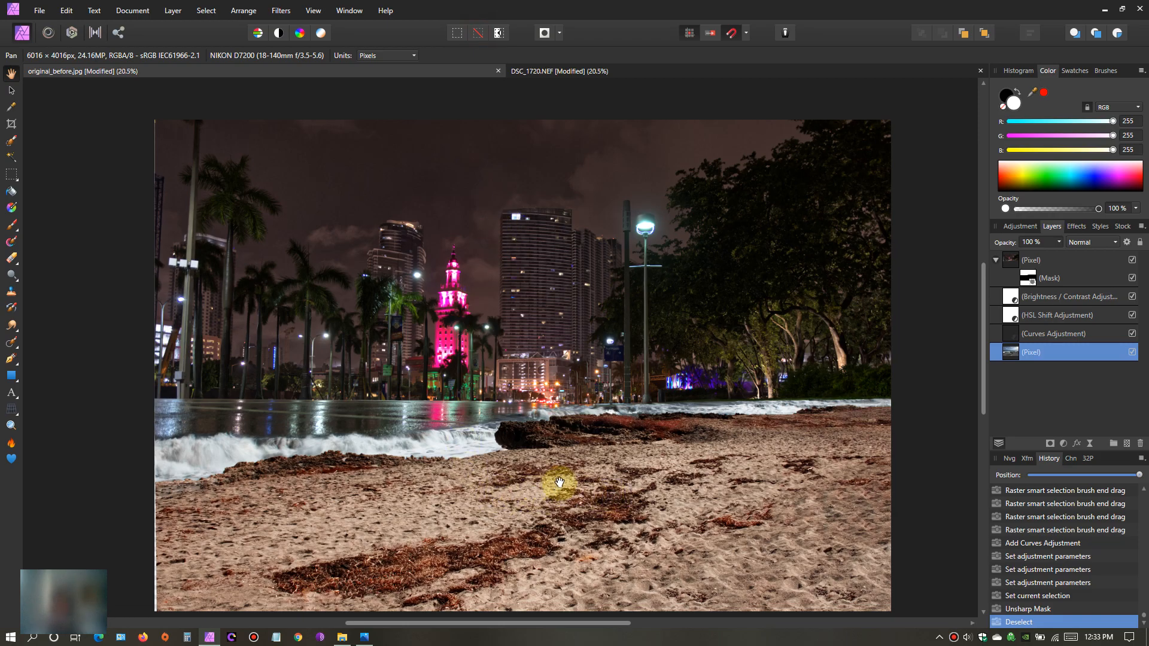
# - Examine the blend between sand, rock, waves and city street along the whole shoreline, both close up and in the full image
pyautogui.scroll(-1, 629, 461)
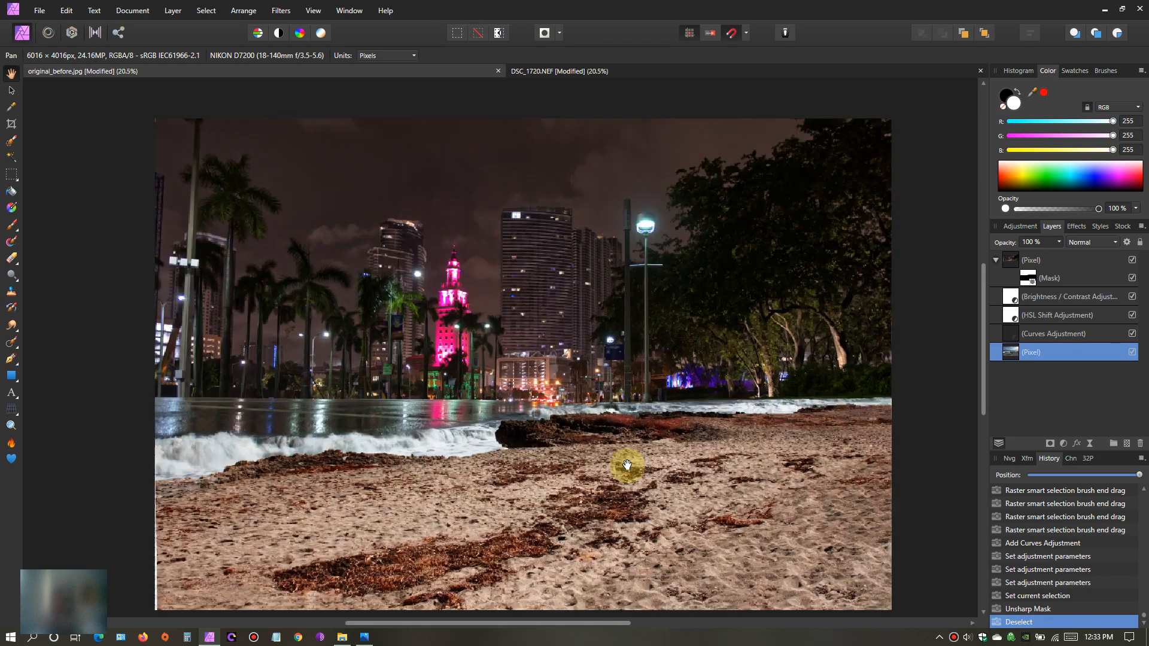
pyautogui.scroll(4, 628, 464)
pyautogui.moveTo(630, 418); pyautogui.dragTo(514, 454)
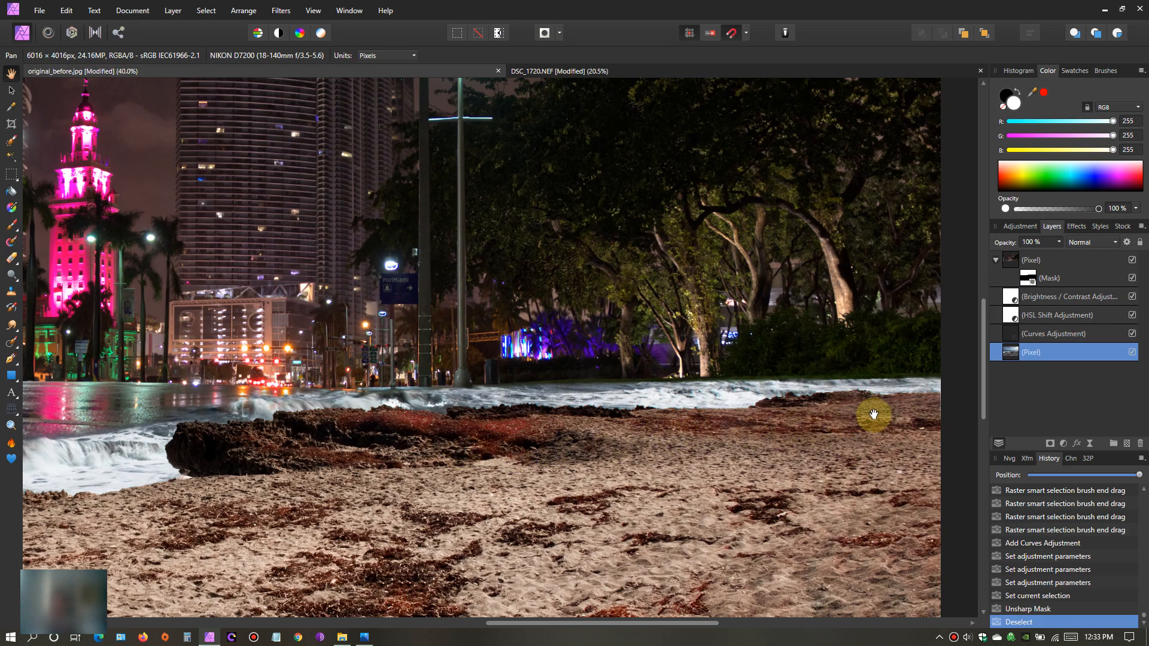
pyautogui.moveTo(701, 452); pyautogui.dragTo(832, 436)
pyautogui.moveTo(557, 454); pyautogui.dragTo(734, 438)
pyautogui.moveTo(571, 458); pyautogui.dragTo(700, 442)
pyautogui.moveTo(570, 456); pyautogui.dragTo(749, 465)
pyautogui.moveTo(676, 446); pyautogui.dragTo(710, 431)
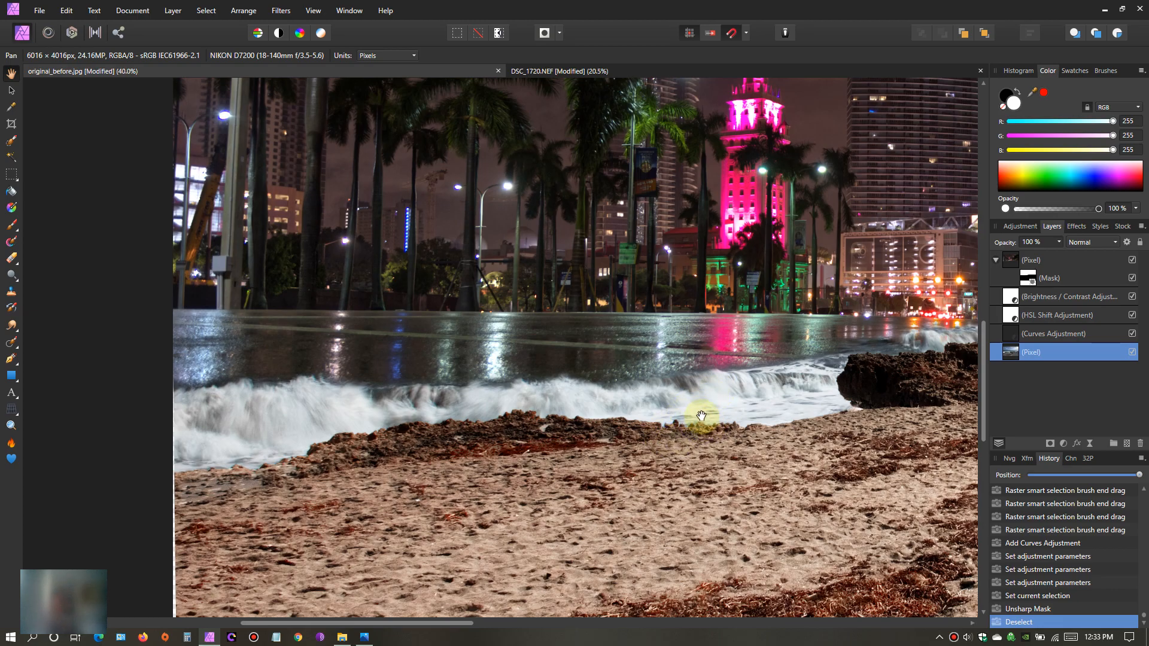
pyautogui.scroll(-3, 636, 403)
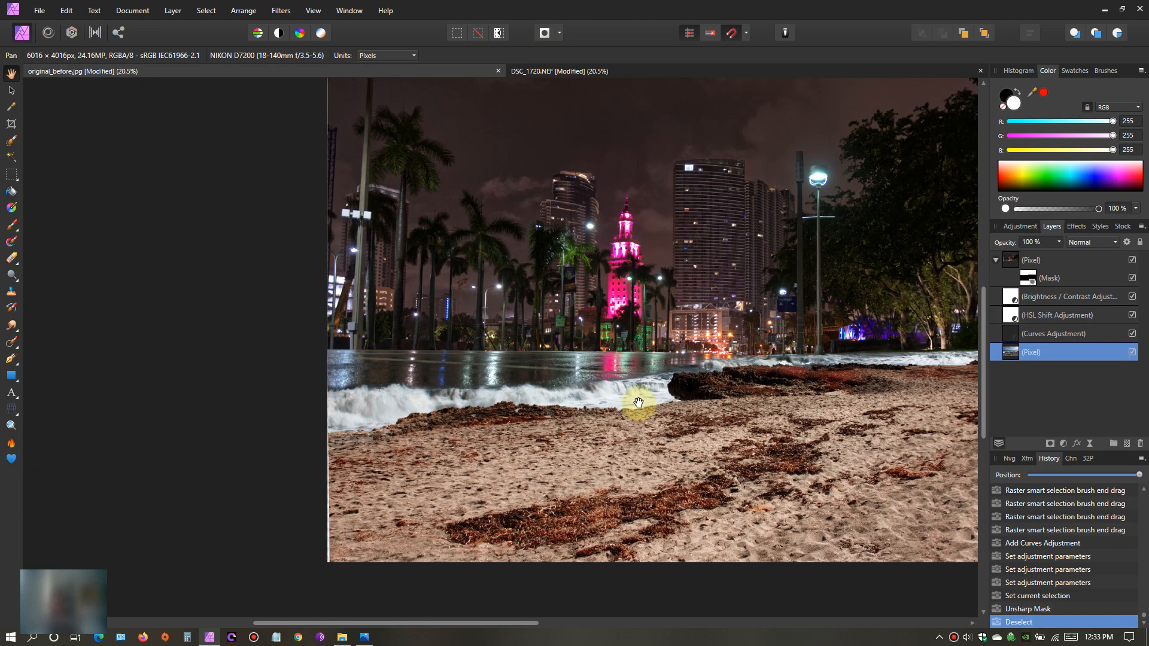
pyautogui.moveTo(701, 378); pyautogui.dragTo(564, 401)
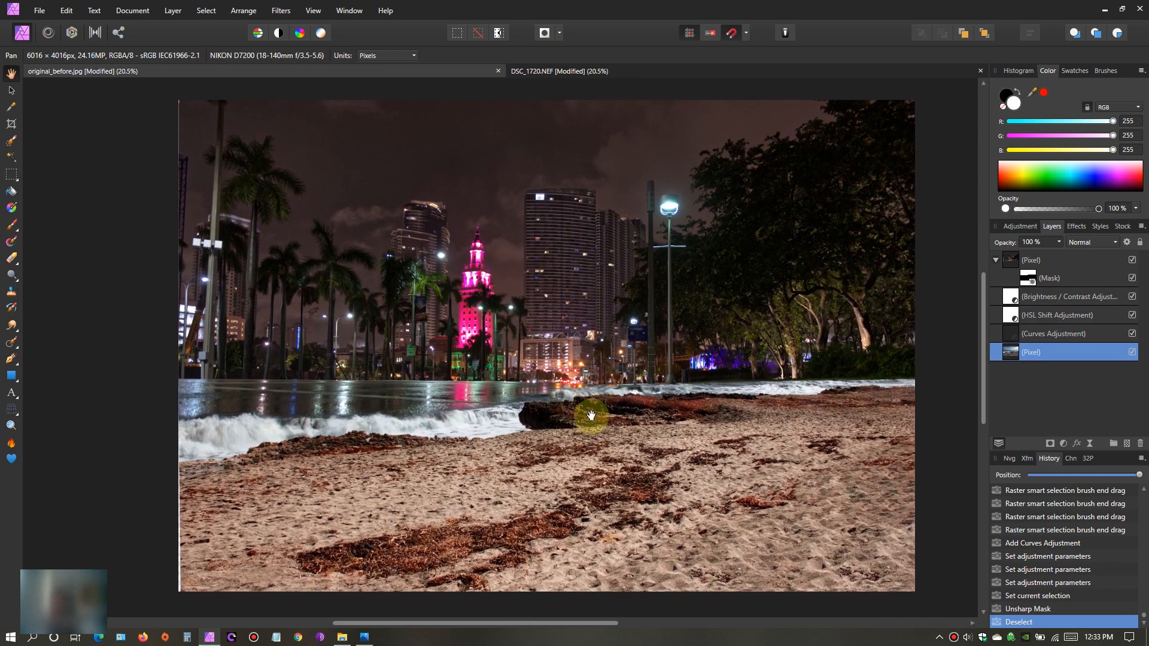
pyautogui.scroll(1, 592, 415)
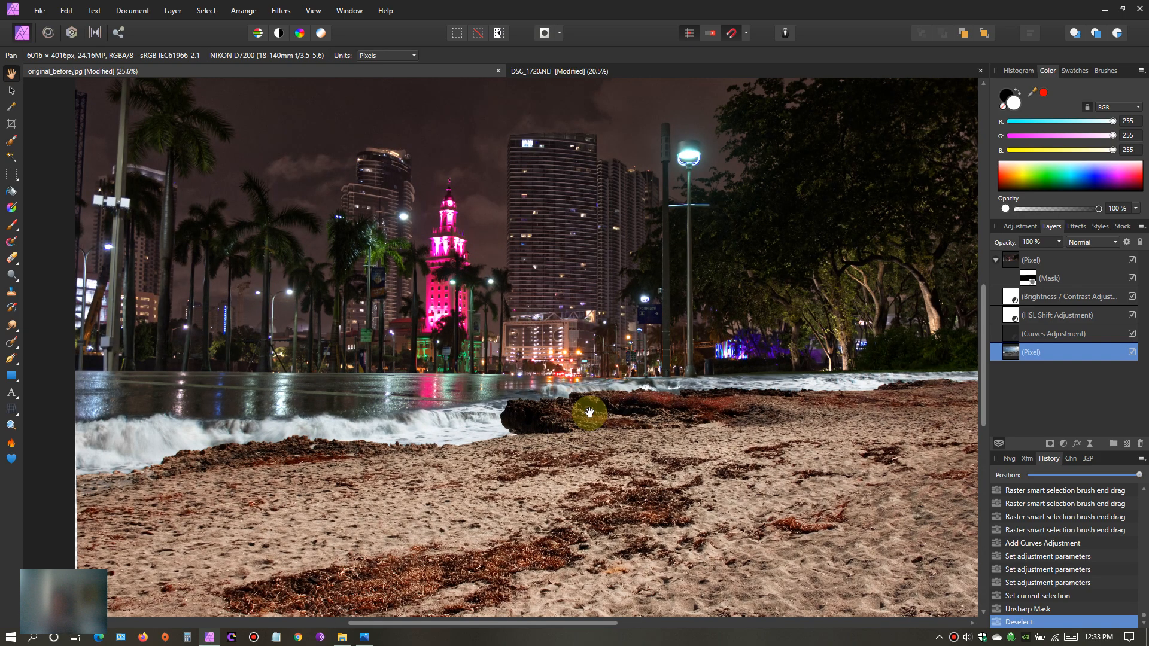
pyautogui.scroll(-2, 590, 412)
pyautogui.moveTo(585, 411); pyautogui.dragTo(531, 403)
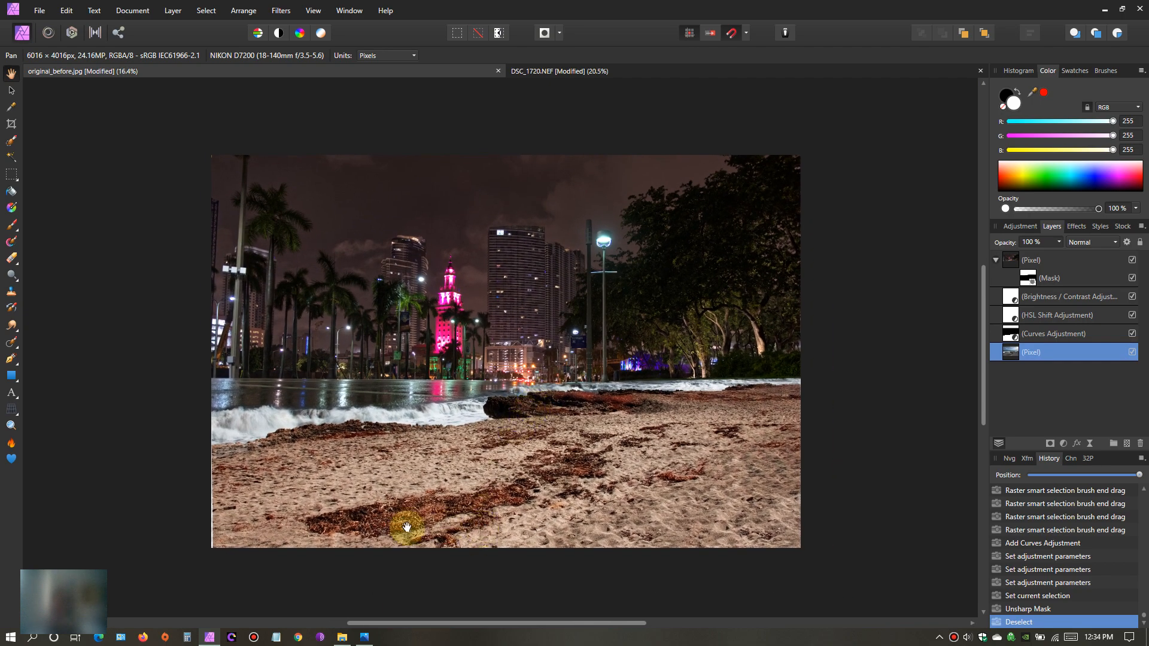
# - Crop the composite from its lower edge to 6016 x 3680 px, removing a strip of foreground sand
pyautogui.click(11, 124)
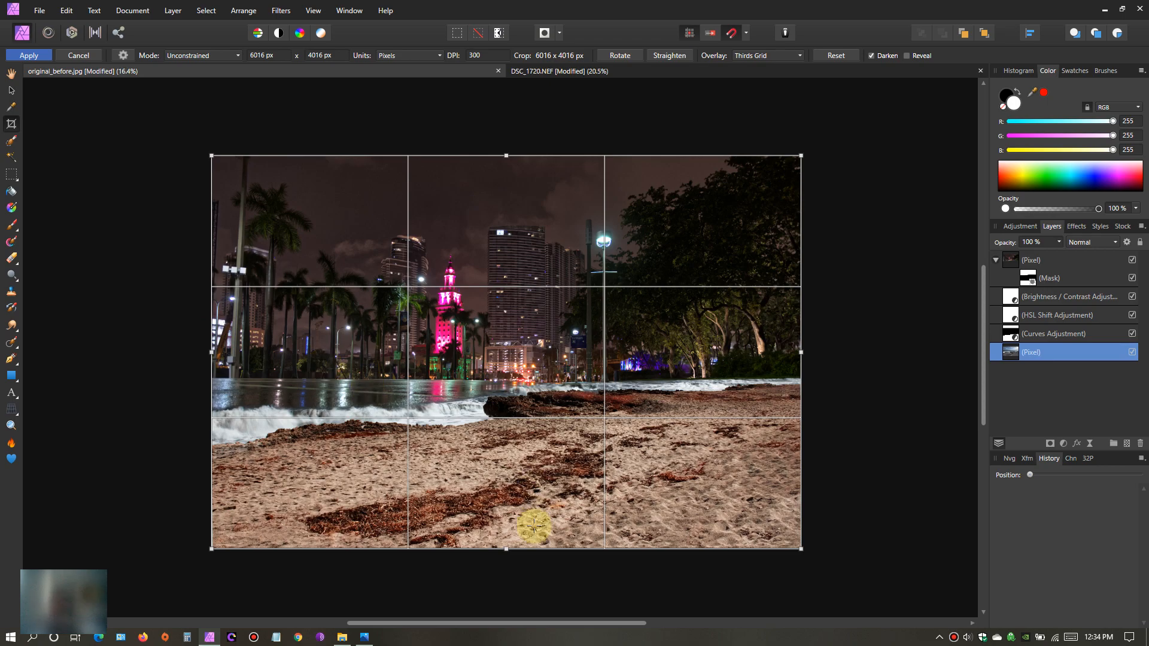
pyautogui.moveTo(507, 549); pyautogui.dragTo(507, 526)
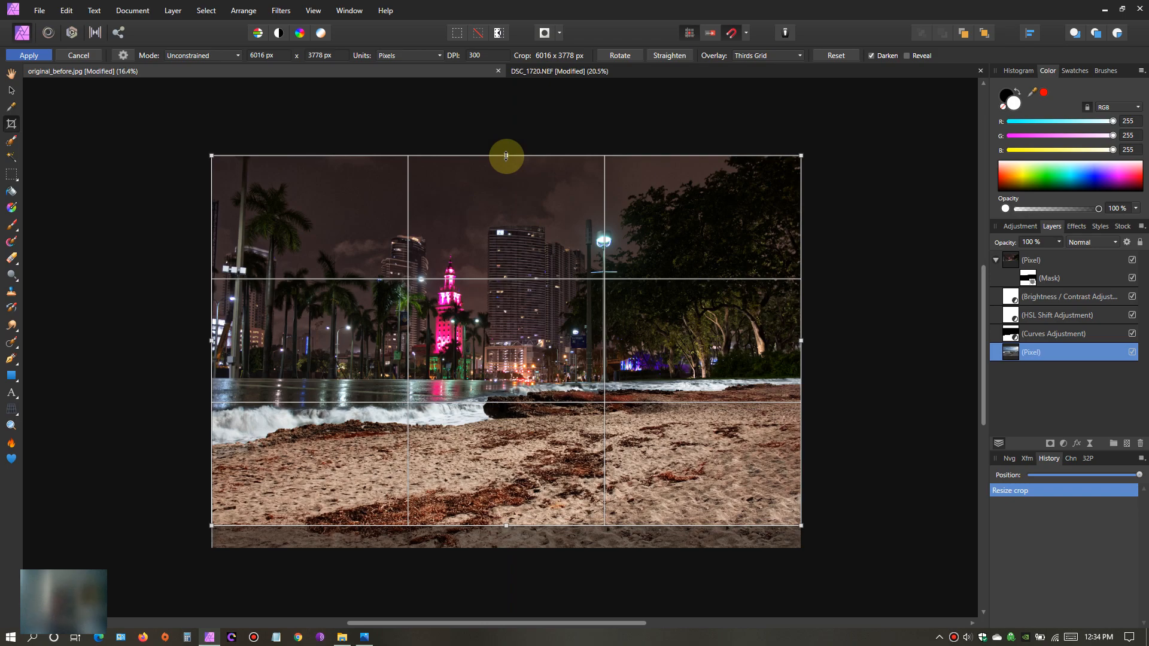
pyautogui.moveTo(506, 526)
pyautogui.mouseDown()
pyautogui.moveTo(505, 541)
pyautogui.moveTo(516, 516)
pyautogui.mouseUp()
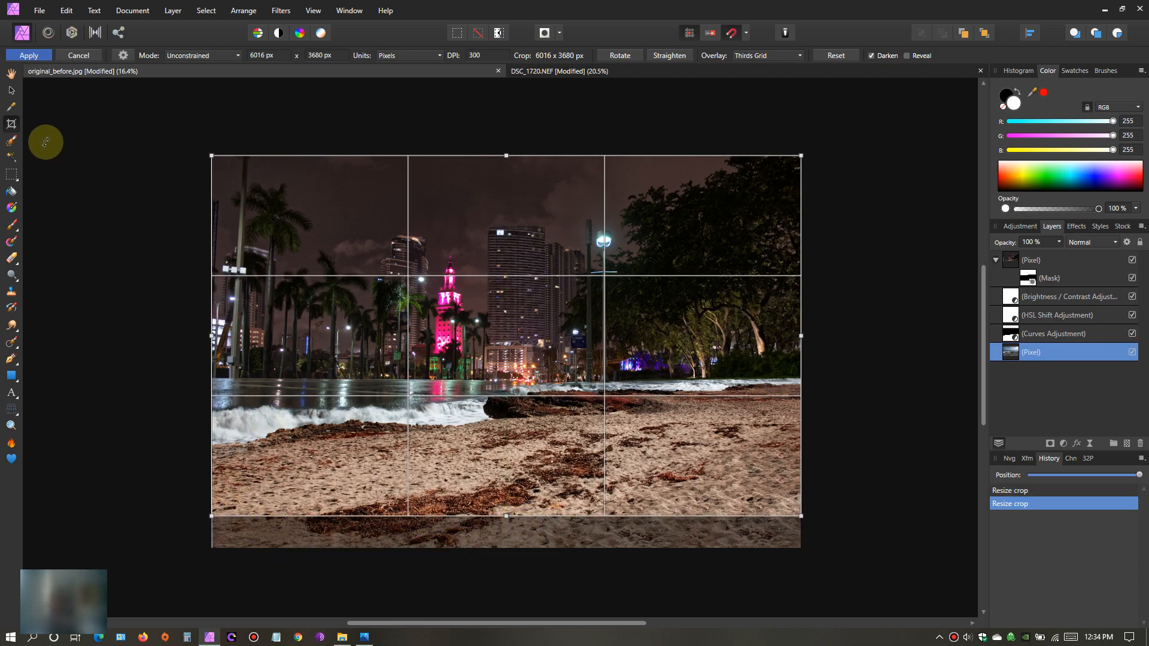
pyautogui.click(29, 55)
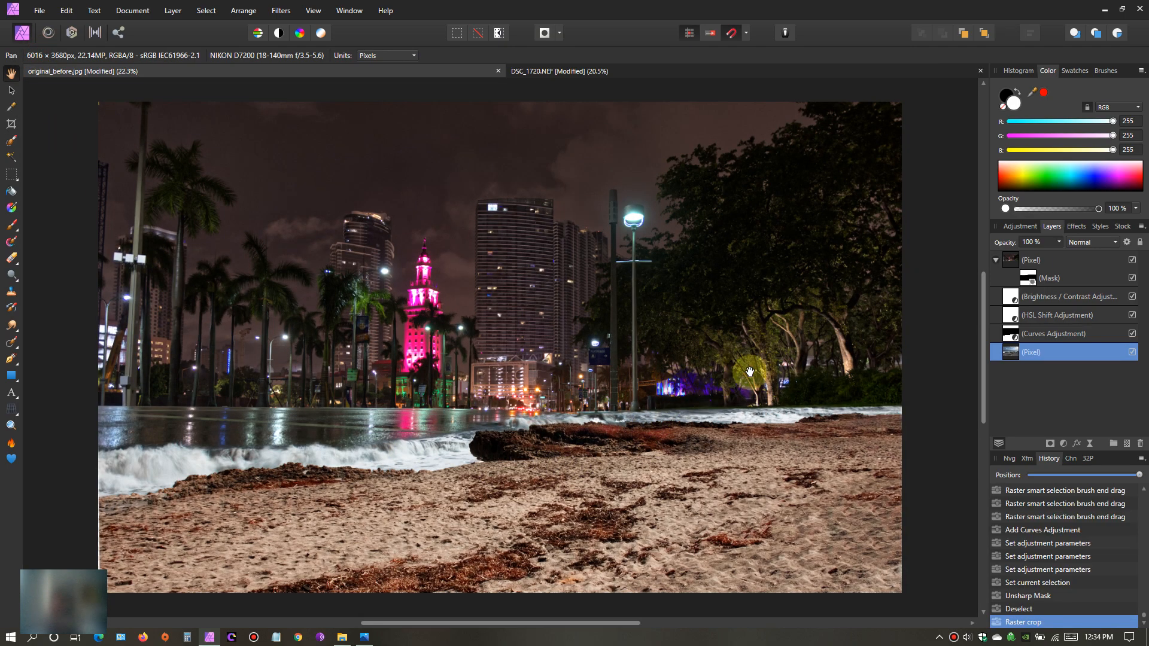
# - Select the night city photo layer together with its mask and bring the whole cropped composite into view
pyautogui.click(1011, 263)
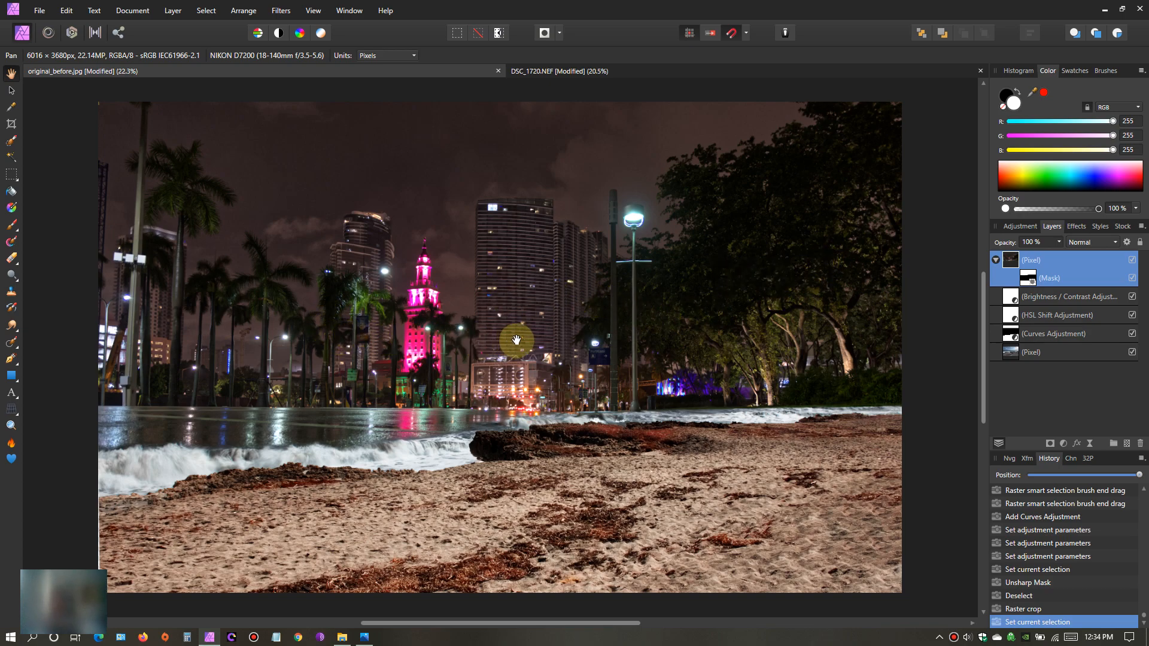
pyautogui.scroll(-1, 664, 392)
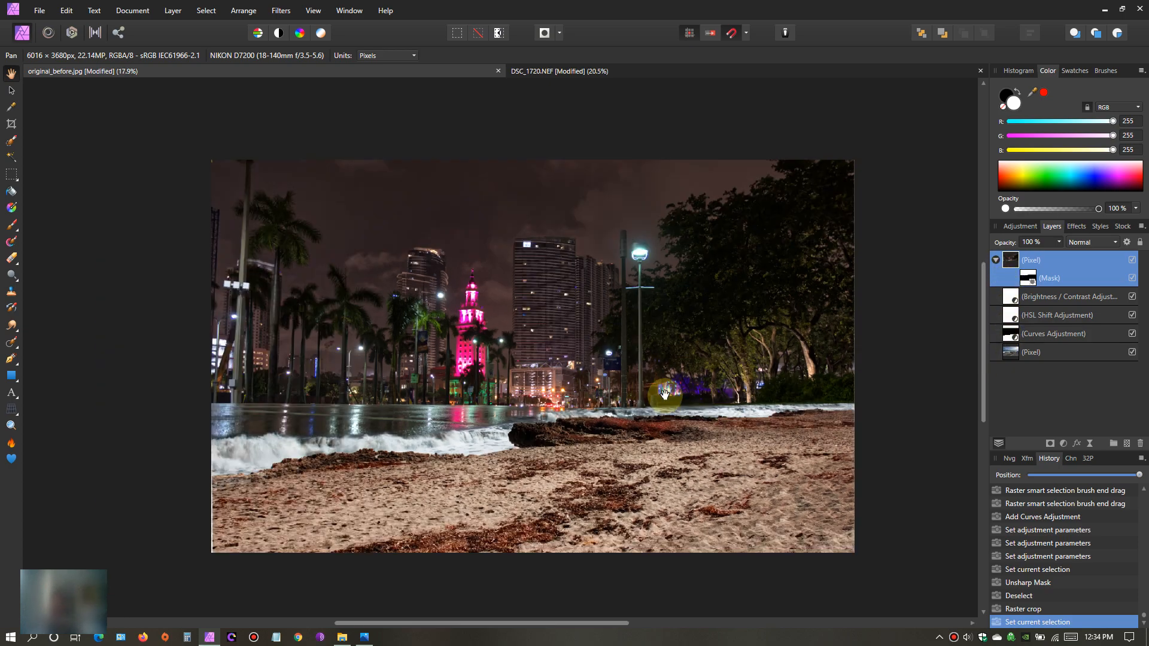
pyautogui.moveTo(692, 390)
pyautogui.mouseDown()
pyautogui.moveTo(565, 396)
pyautogui.moveTo(706, 381)
pyautogui.mouseUp()
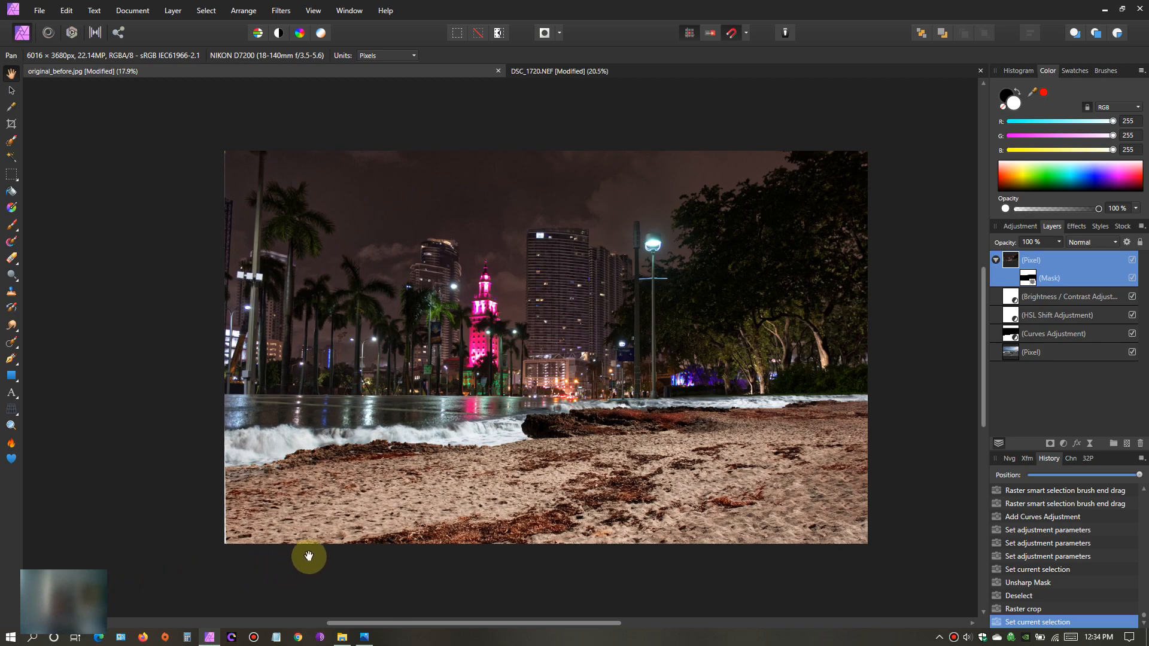
# - Inspect the blend between waves, rock and wet street close up along the whole shoreline of the cropped composite
pyautogui.moveTo(595, 366); pyautogui.dragTo(542, 365)
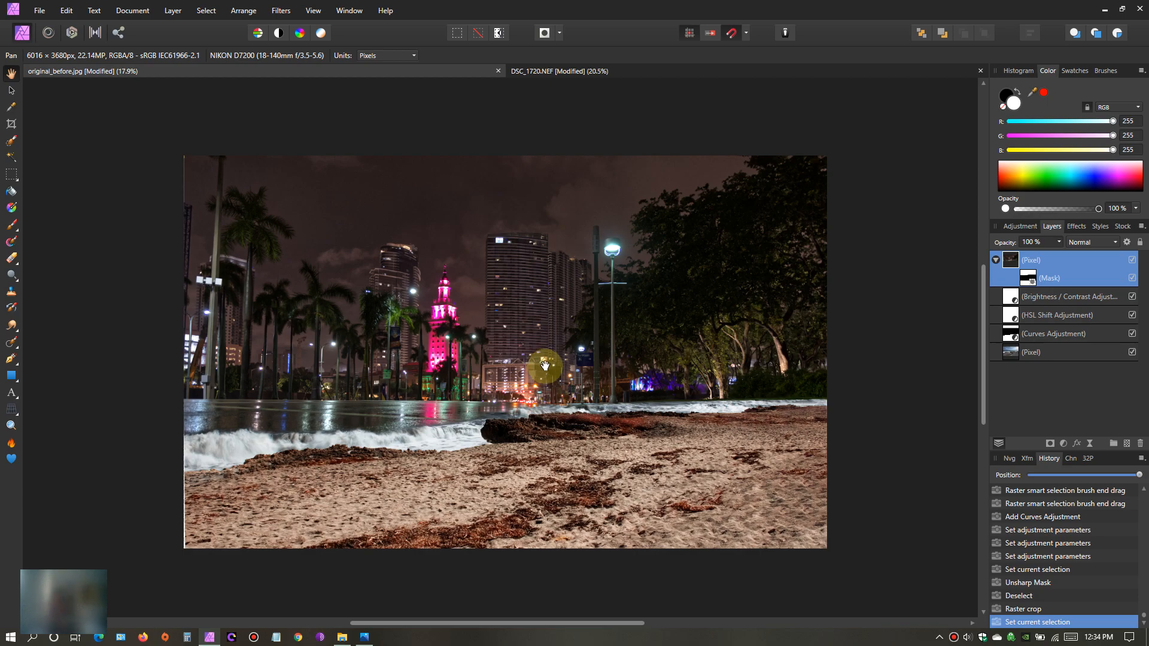
pyautogui.scroll(3, 530, 365)
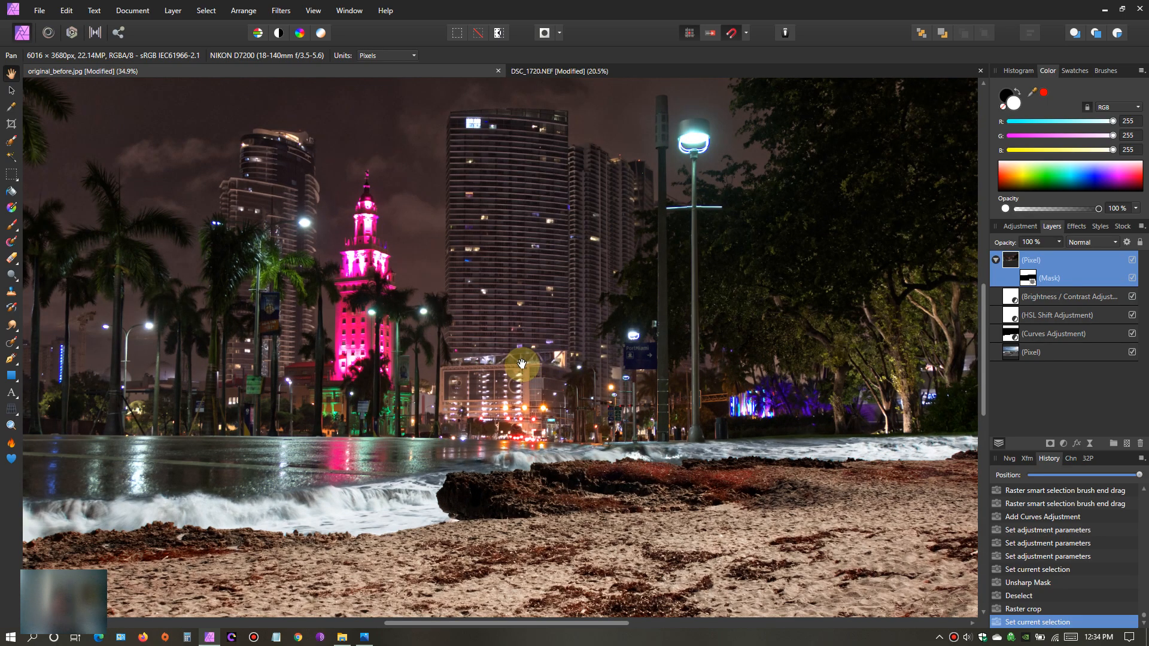
pyautogui.scroll(-2, 440, 353)
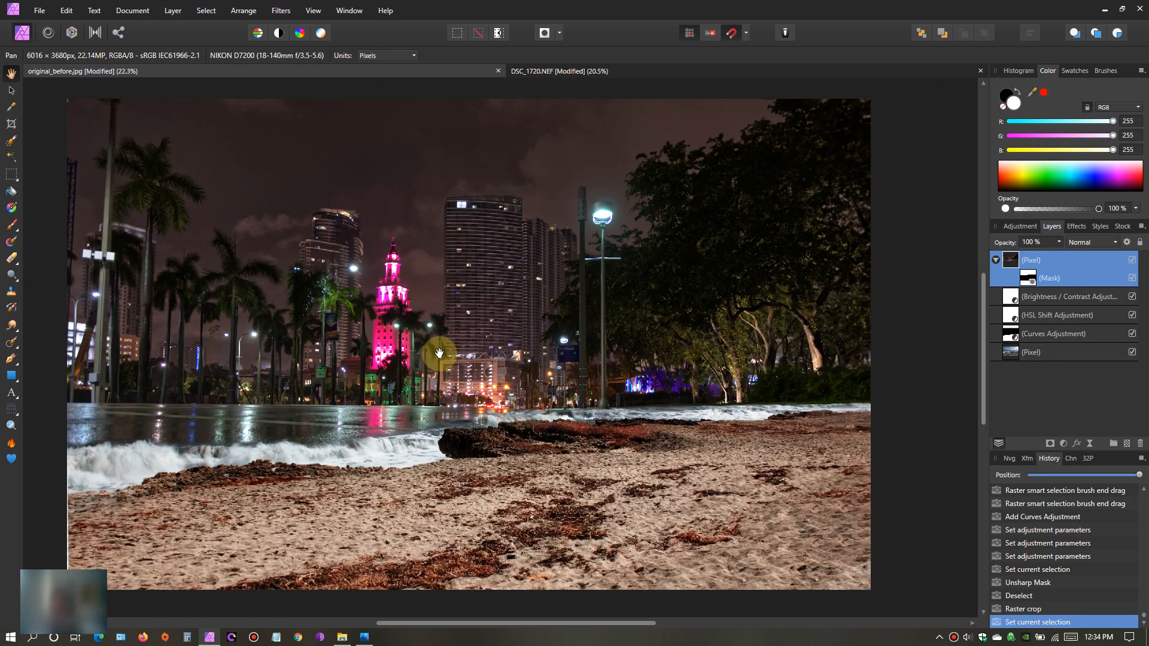
pyautogui.scroll(-1, 440, 354)
pyautogui.scroll(4, 440, 350)
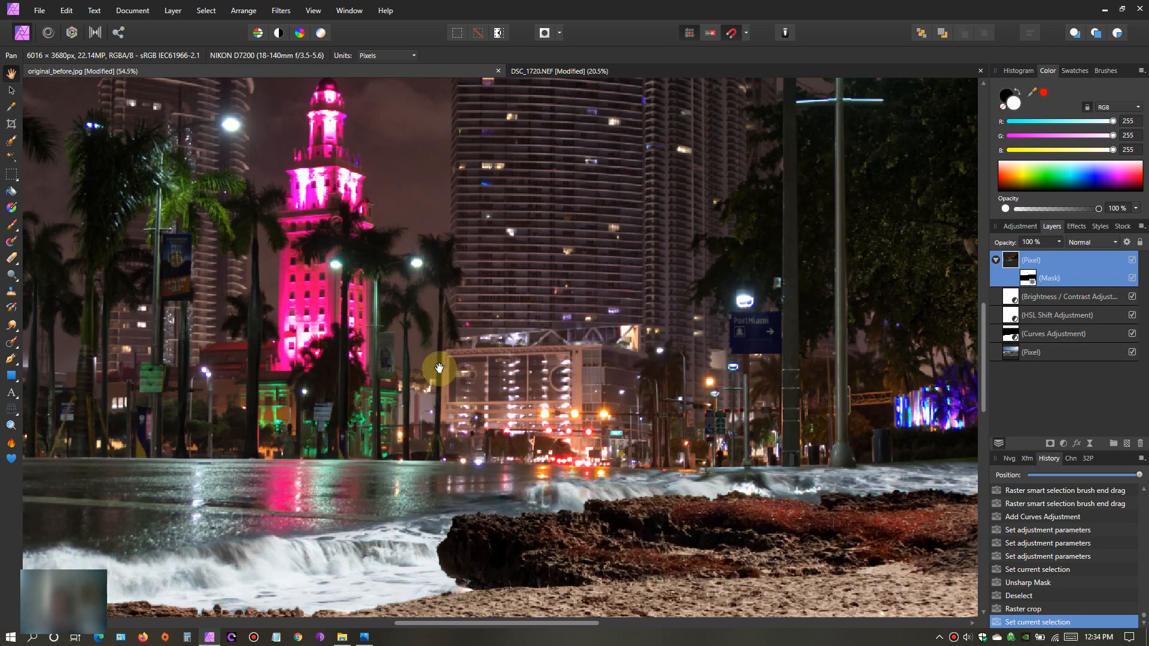
pyautogui.moveTo(472, 490); pyautogui.dragTo(539, 342)
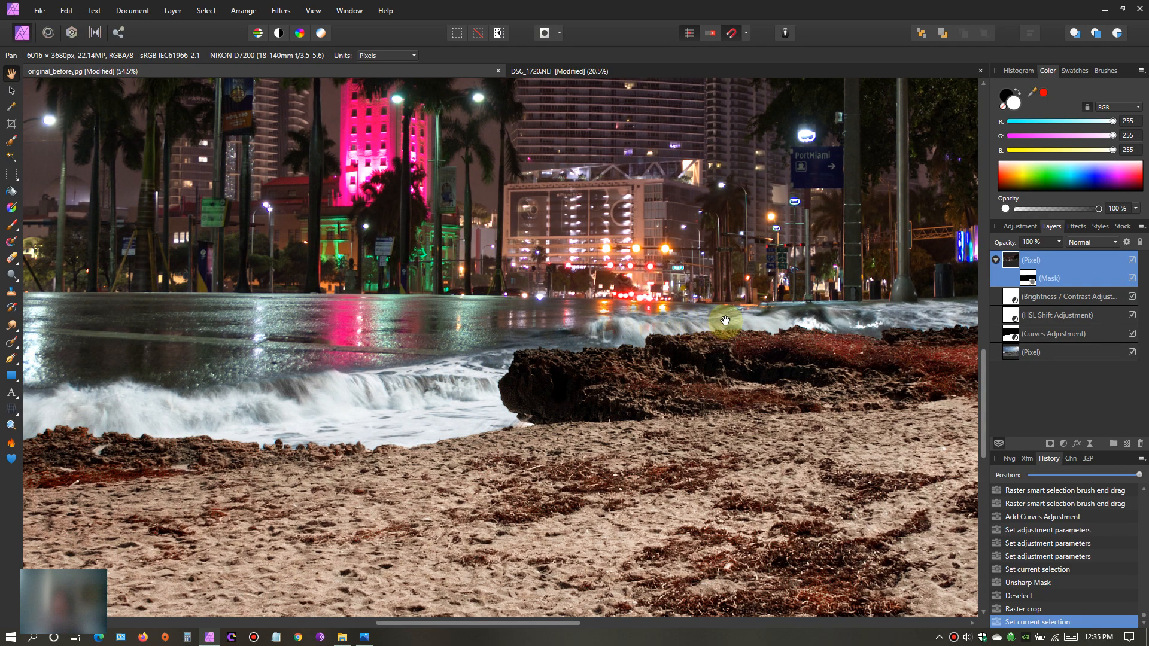
pyautogui.moveTo(799, 317); pyautogui.dragTo(584, 326)
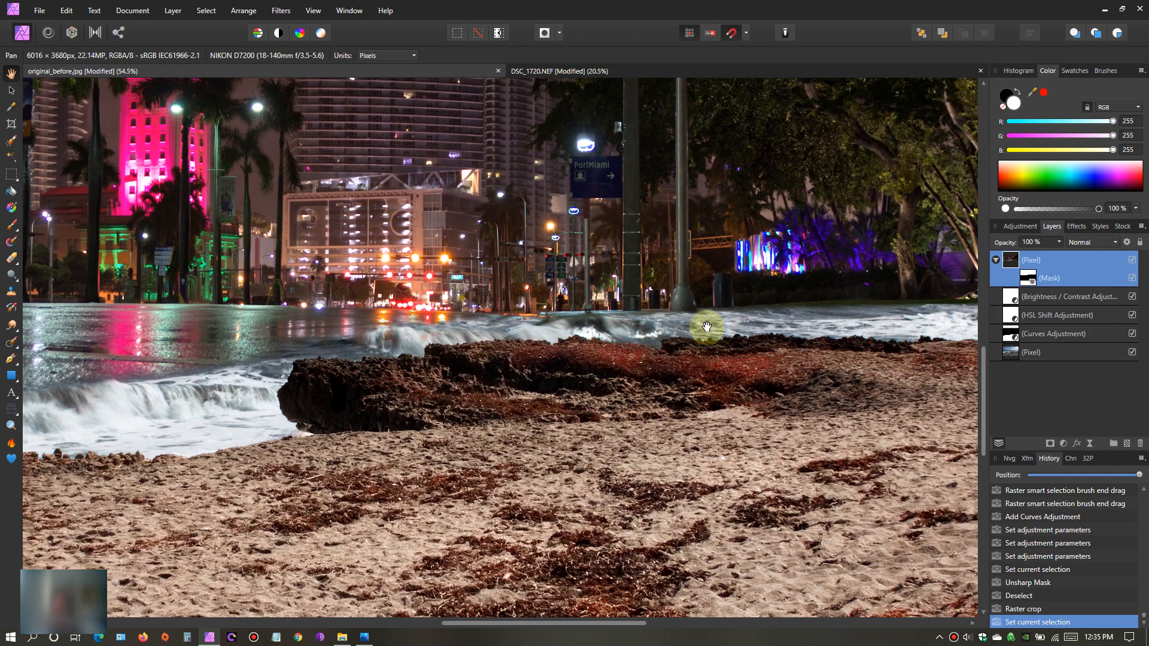
pyautogui.moveTo(816, 321); pyautogui.dragTo(513, 327)
pyautogui.moveTo(775, 334)
pyautogui.mouseDown()
pyautogui.moveTo(641, 333)
pyautogui.moveTo(374, 383)
pyautogui.moveTo(646, 379)
pyautogui.mouseUp()
pyautogui.moveTo(573, 377); pyautogui.dragTo(742, 367)
pyautogui.moveTo(269, 386)
pyautogui.mouseDown()
pyautogui.moveTo(509, 392)
pyautogui.moveTo(739, 374)
pyautogui.mouseUp()
pyautogui.moveTo(367, 375); pyautogui.dragTo(700, 341)
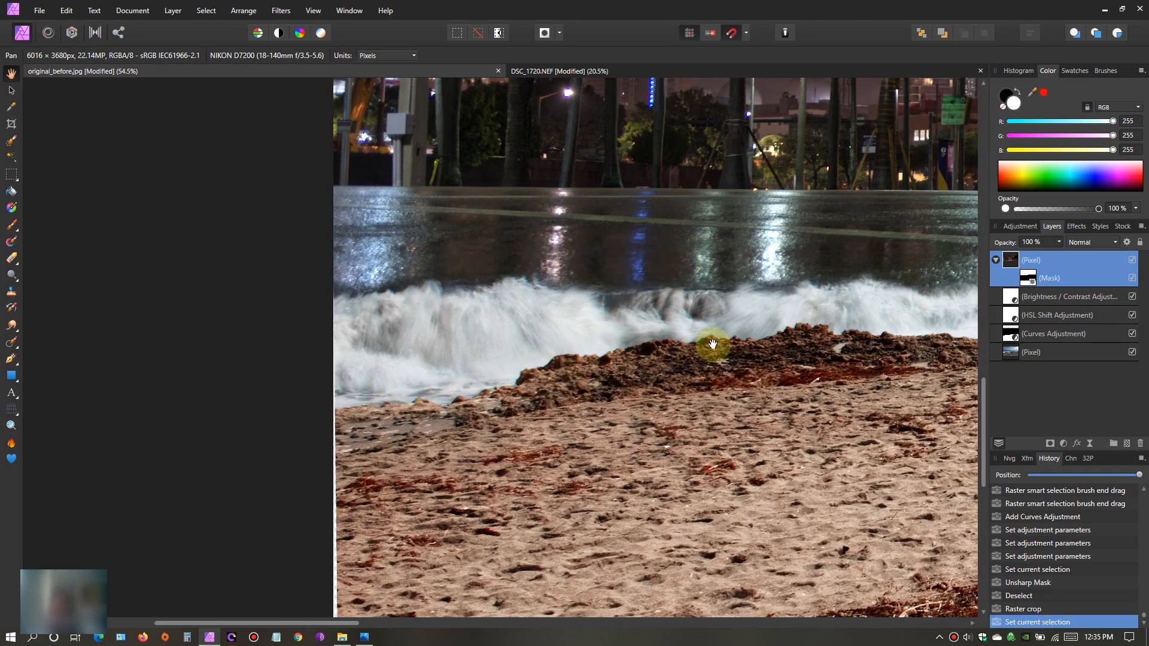
pyautogui.moveTo(711, 341); pyautogui.dragTo(403, 349)
# - Review the overall cropped composite, checking its framing and outer edges in the full image
pyautogui.scroll(-2, 620, 374)
pyautogui.scroll(-2, 616, 382)
pyautogui.moveTo(688, 364); pyautogui.dragTo(472, 423)
pyautogui.scroll(-1, 473, 423)
pyautogui.moveTo(556, 398)
pyautogui.mouseDown()
pyautogui.moveTo(508, 398)
pyautogui.moveTo(567, 392)
pyautogui.moveTo(555, 418)
pyautogui.moveTo(561, 377)
pyautogui.mouseUp()
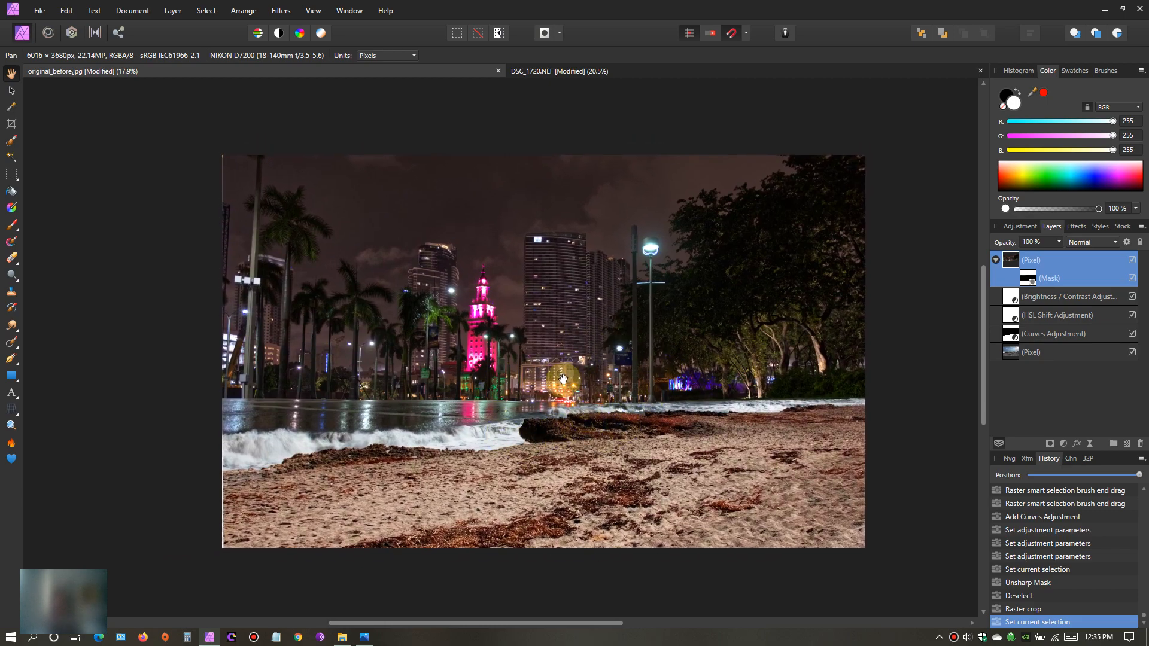
pyautogui.scroll(3, 595, 434)
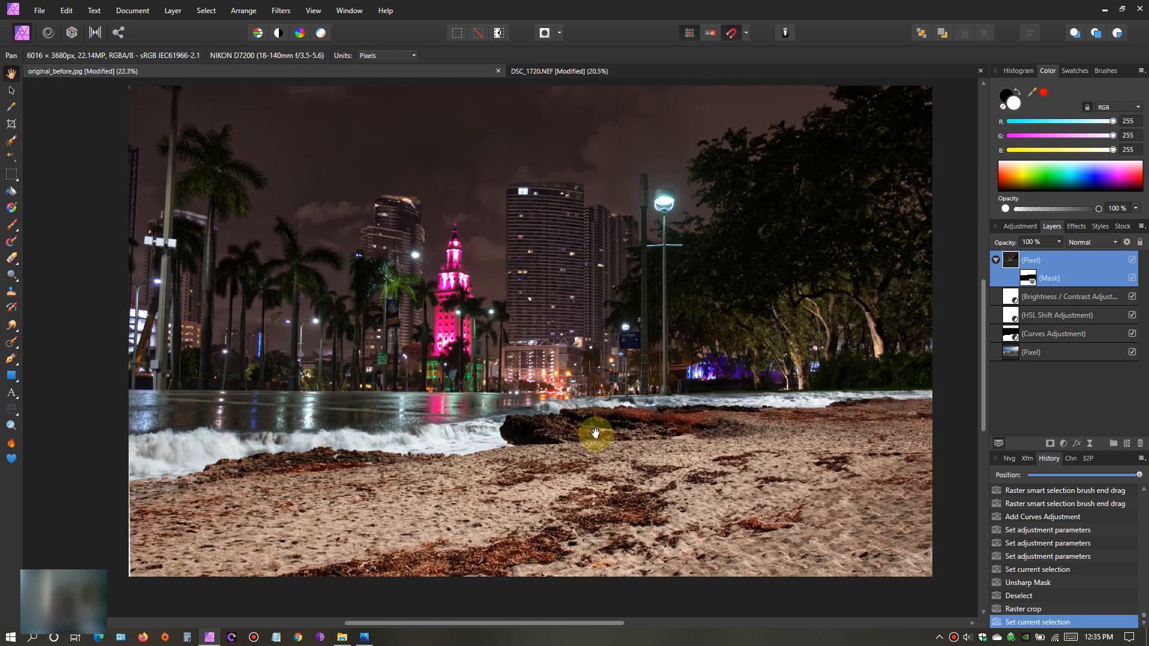
pyautogui.scroll(-2, 635, 368)
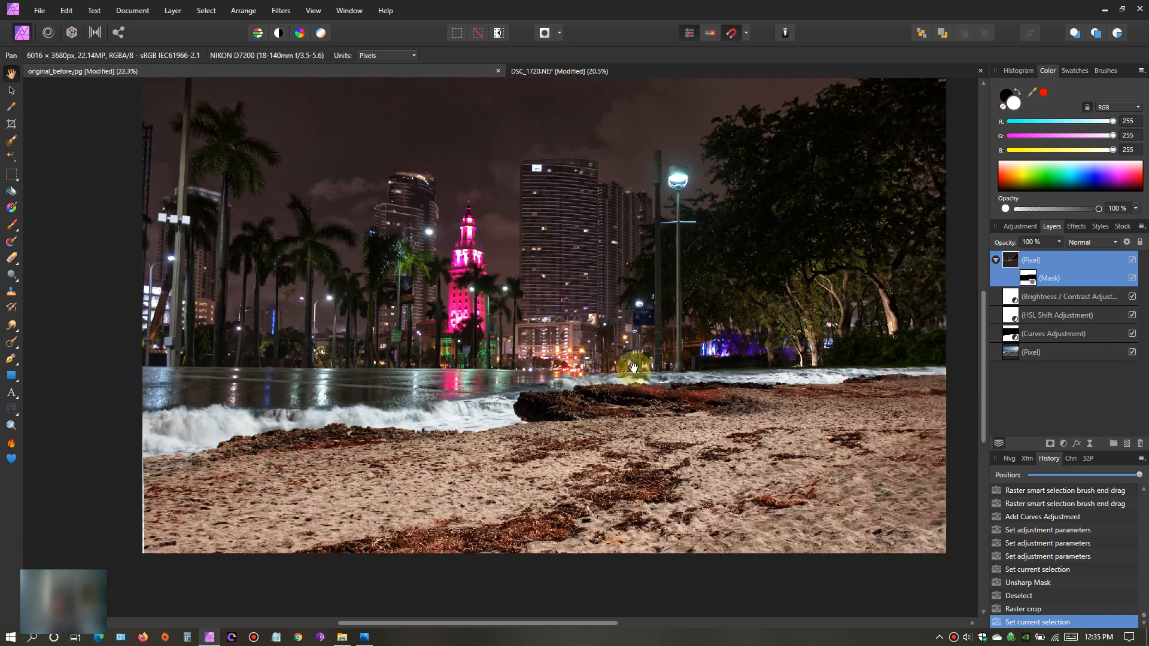
pyautogui.moveTo(553, 325); pyautogui.dragTo(582, 341)
pyautogui.scroll(-1, 550, 362)
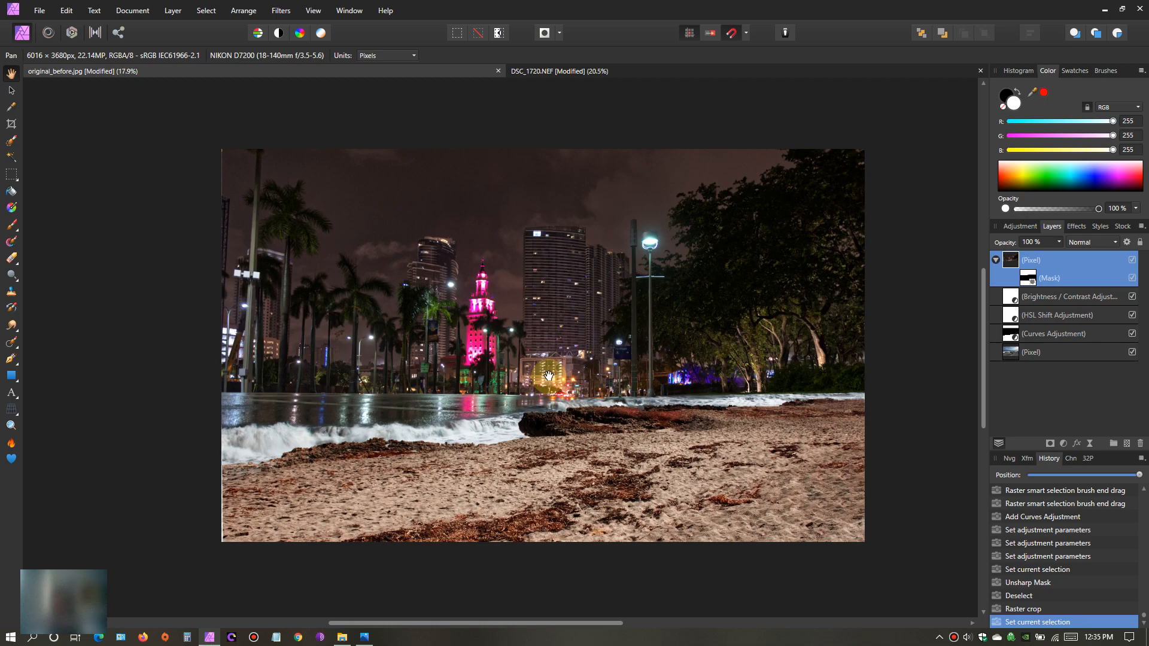
pyautogui.moveTo(549, 379); pyautogui.dragTo(545, 393)
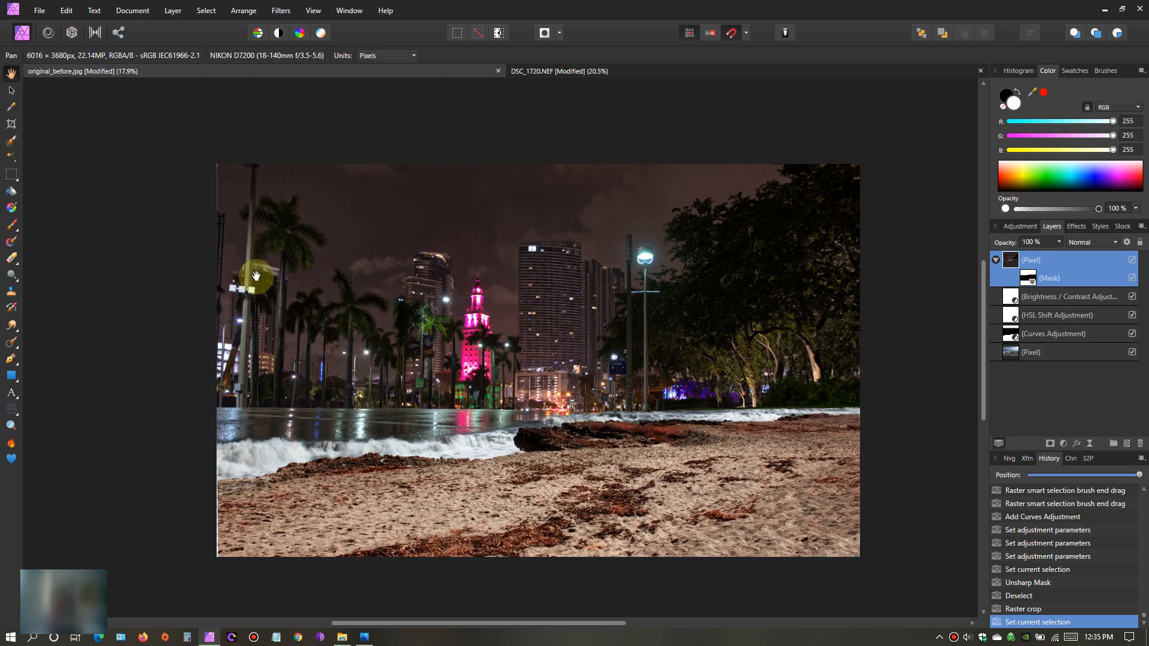
# - Crop a thin strip off the composite's left edge, reducing the image to 5954 x 3680 px
pyautogui.click(12, 128)
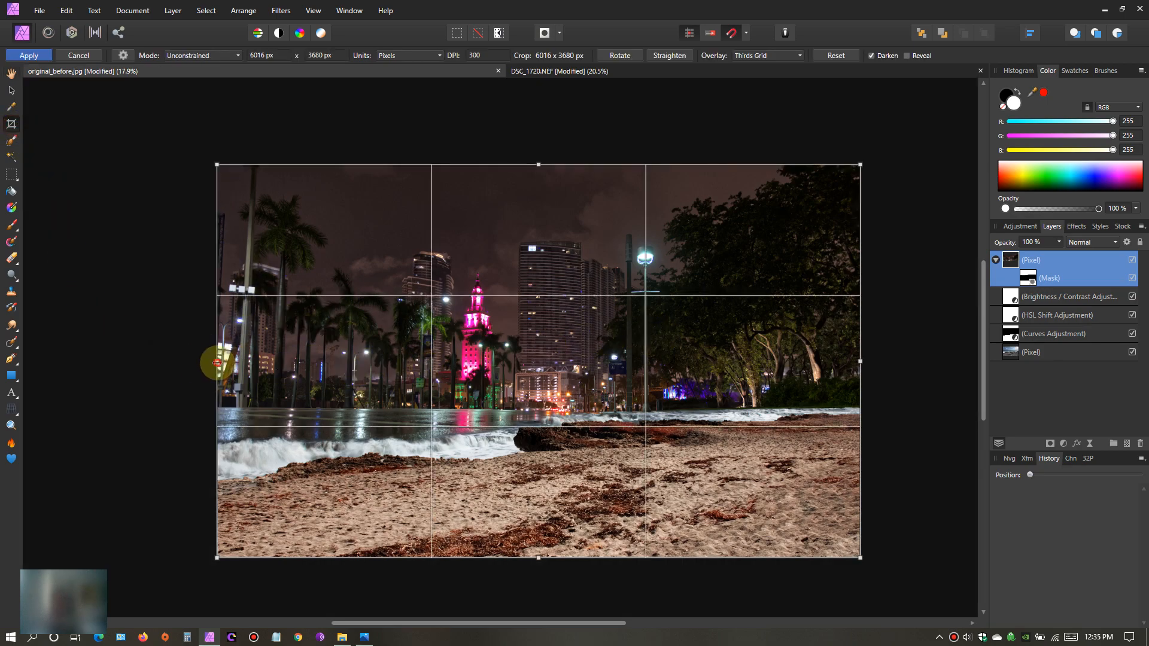
pyautogui.moveTo(217, 361); pyautogui.dragTo(224, 361)
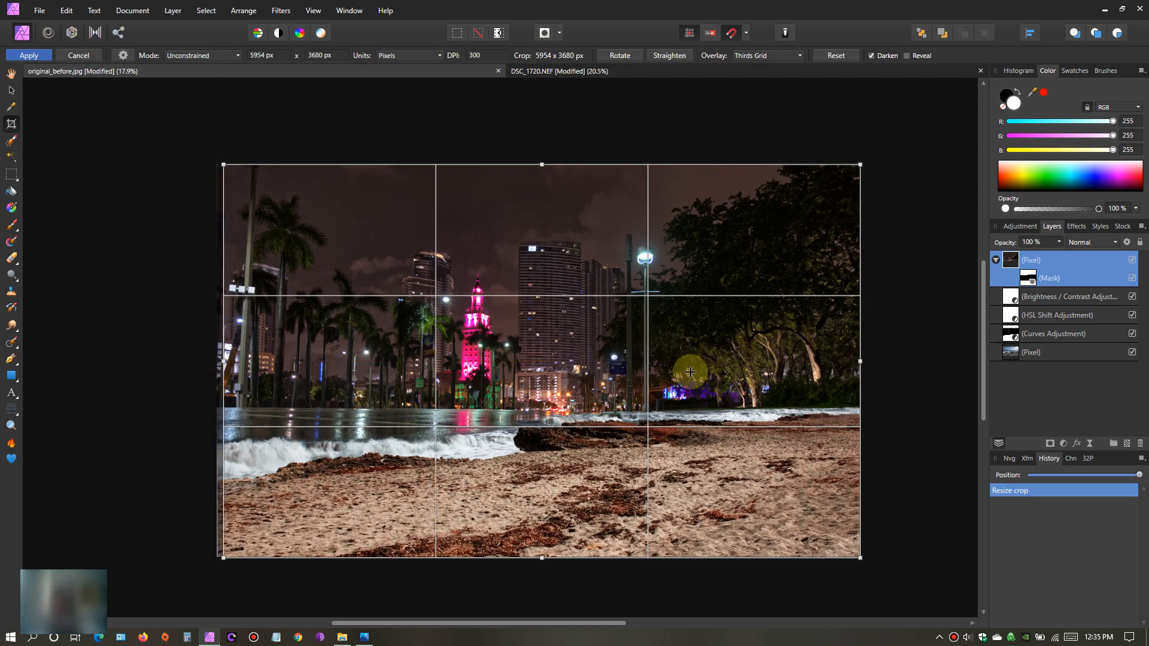
pyautogui.click(42, 55)
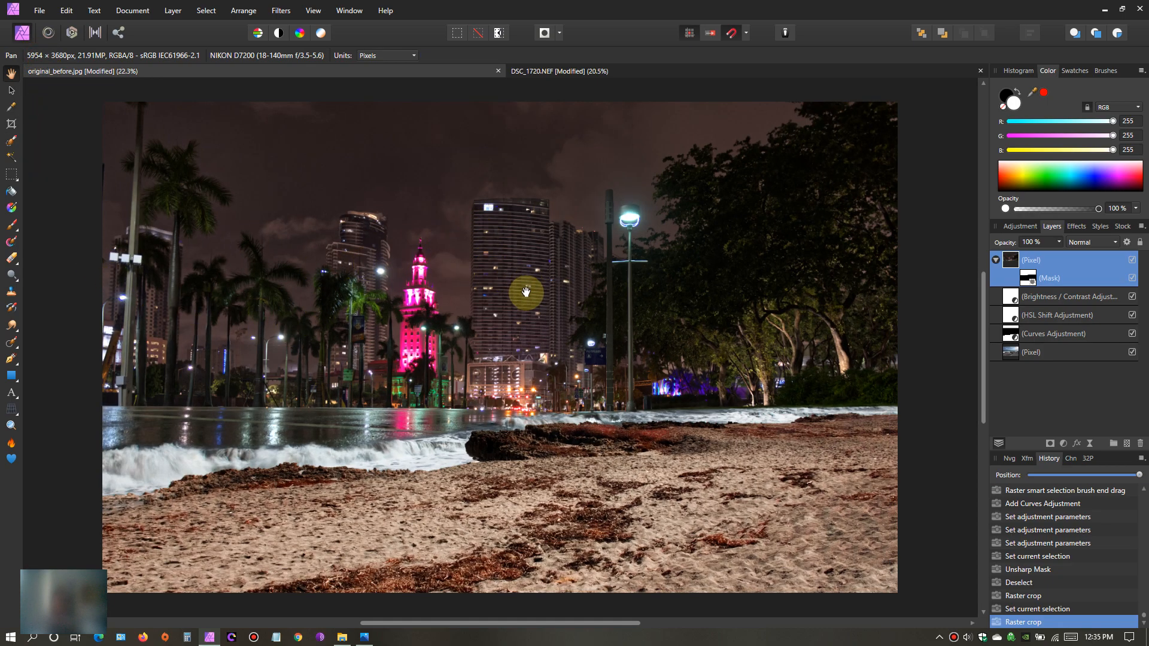
# - Flatten the document so the masked city photo, the adjustments and the beach photo merge into one pixel layer
pyautogui.moveTo(555, 286)
pyautogui.mouseDown()
pyautogui.moveTo(568, 296)
pyautogui.moveTo(560, 293)
pyautogui.mouseUp()
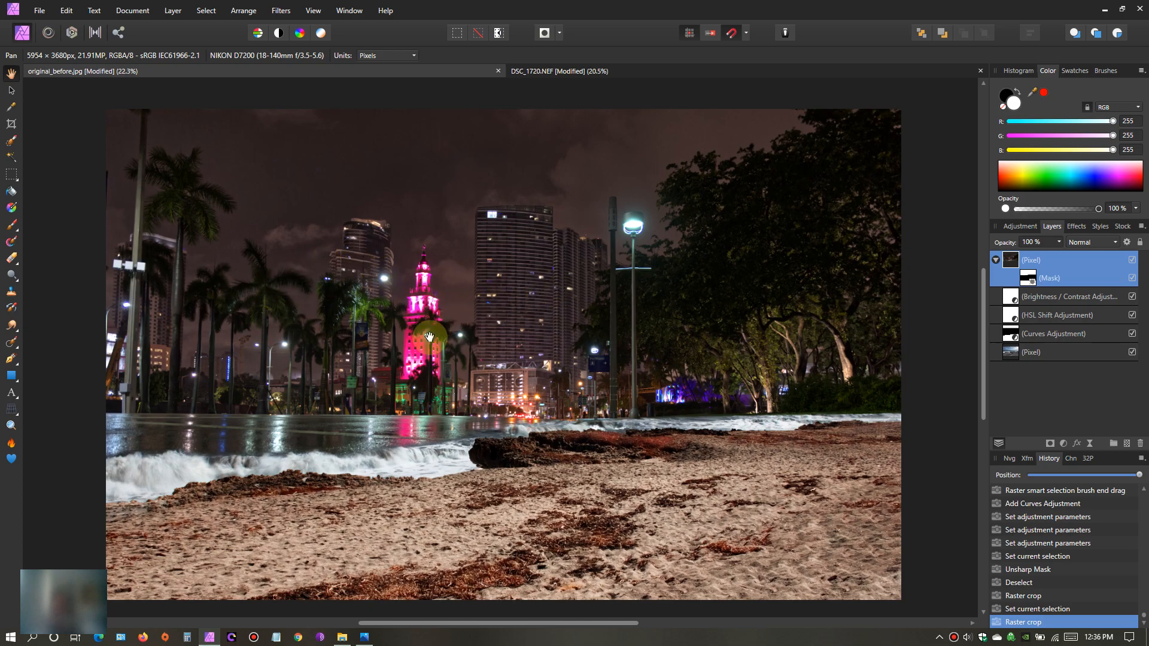
pyautogui.scroll(-2, 512, 359)
pyautogui.moveTo(569, 394); pyautogui.dragTo(585, 405)
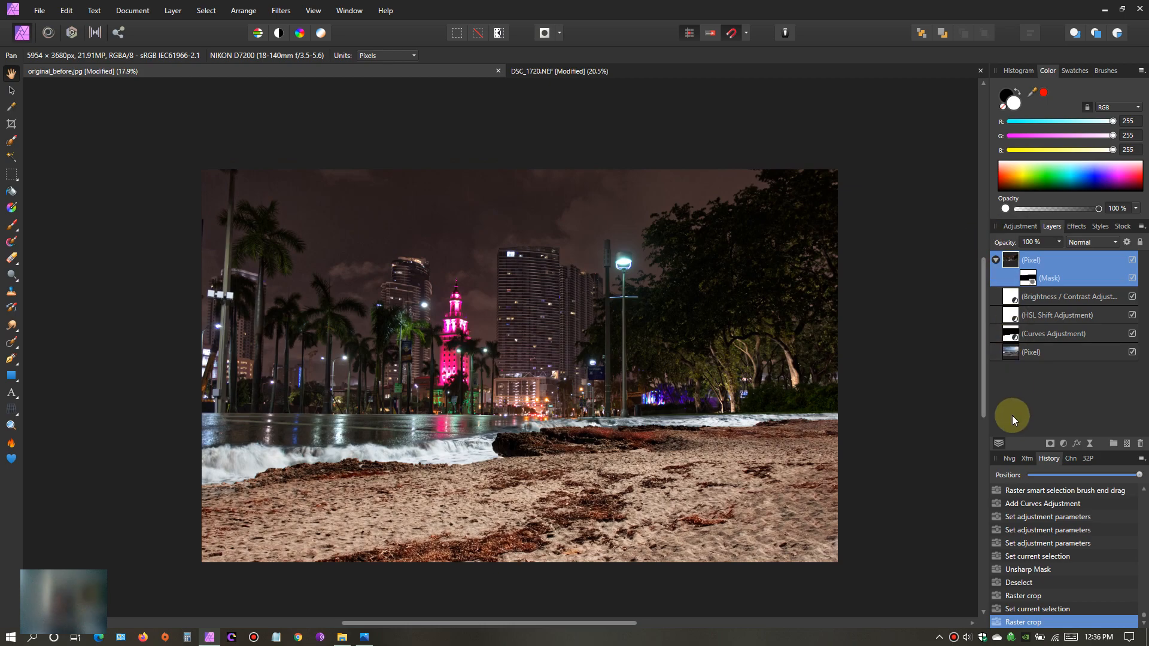
pyautogui.click(133, 10)
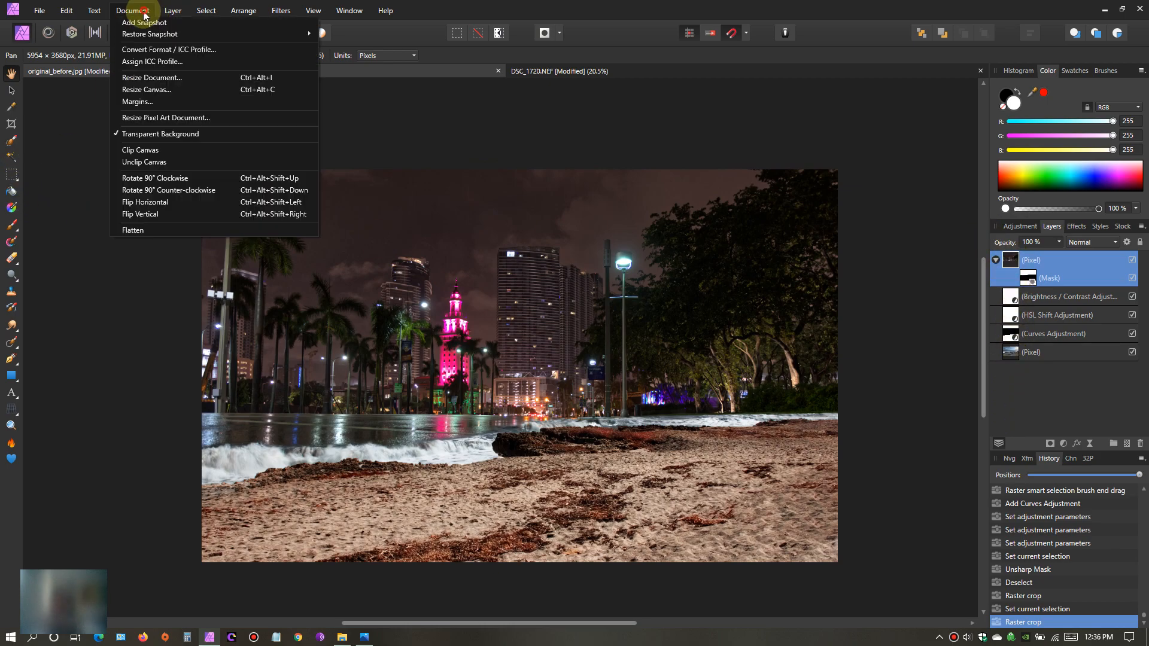
pyautogui.click(153, 230)
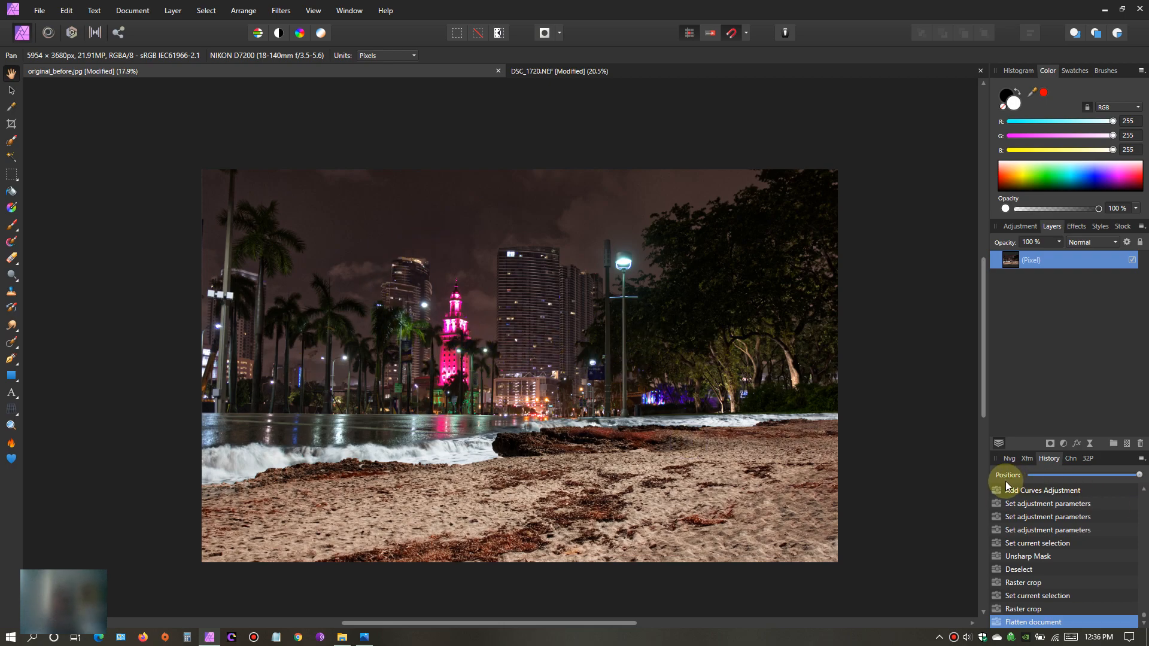
# - Replay the edit history from the original beach photo up to the flattened composite and look over the final image
pyautogui.moveTo(1141, 477); pyautogui.dragTo(1029, 477)
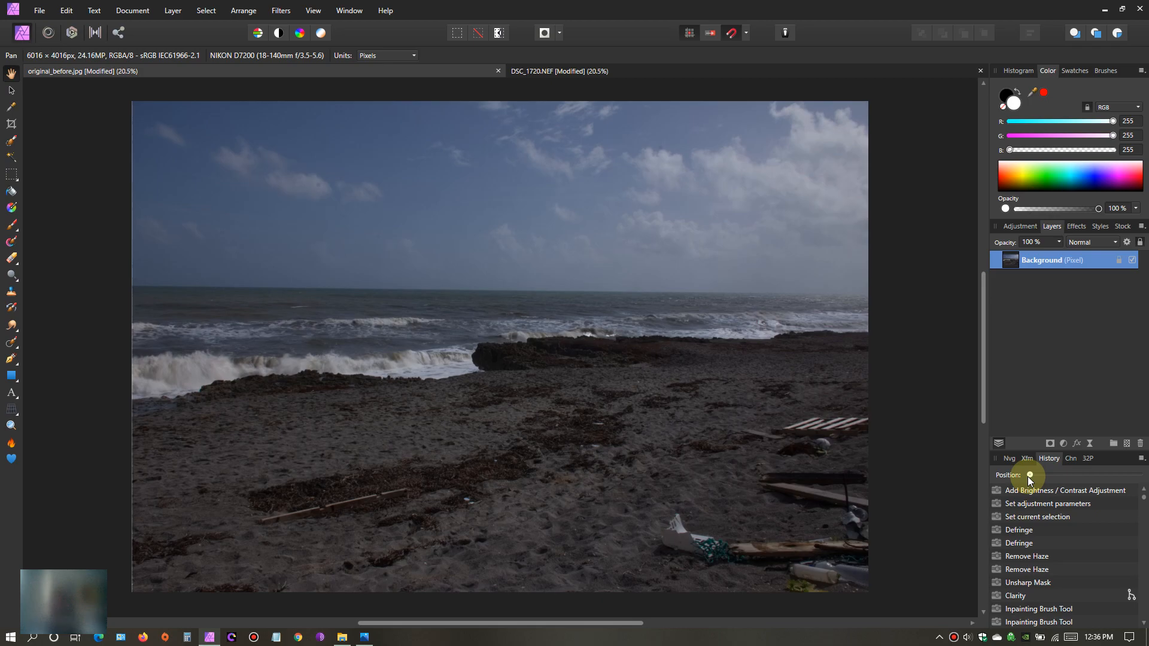
pyautogui.moveTo(1030, 475); pyautogui.dragTo(1062, 476)
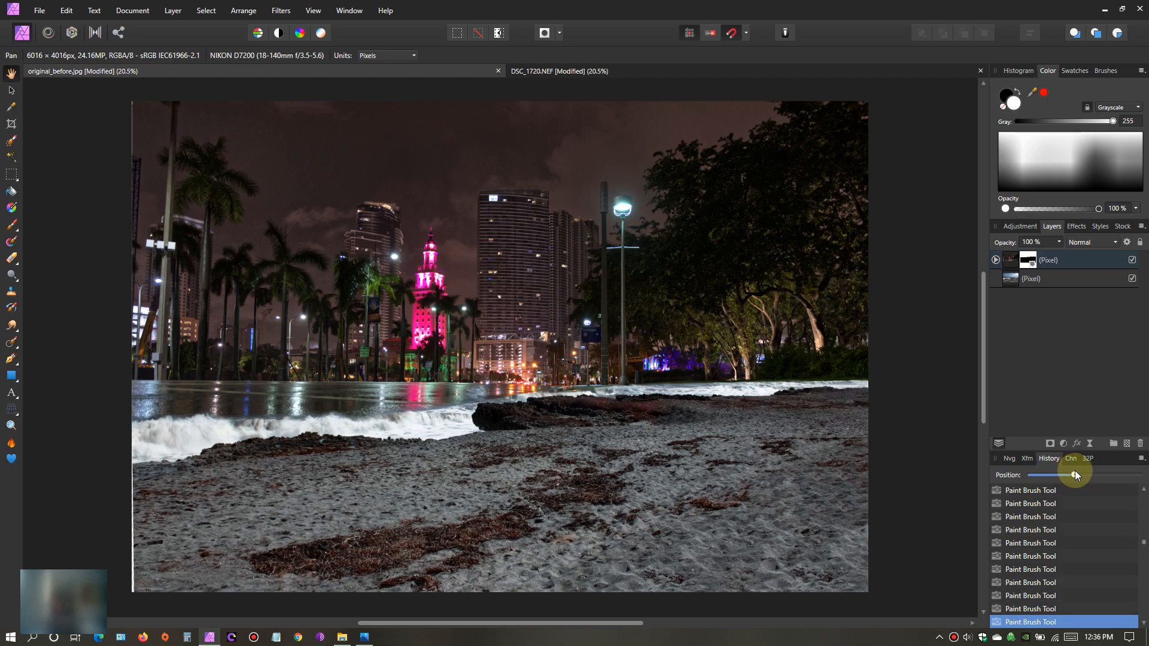
pyautogui.moveTo(1081, 470); pyautogui.dragTo(1145, 472)
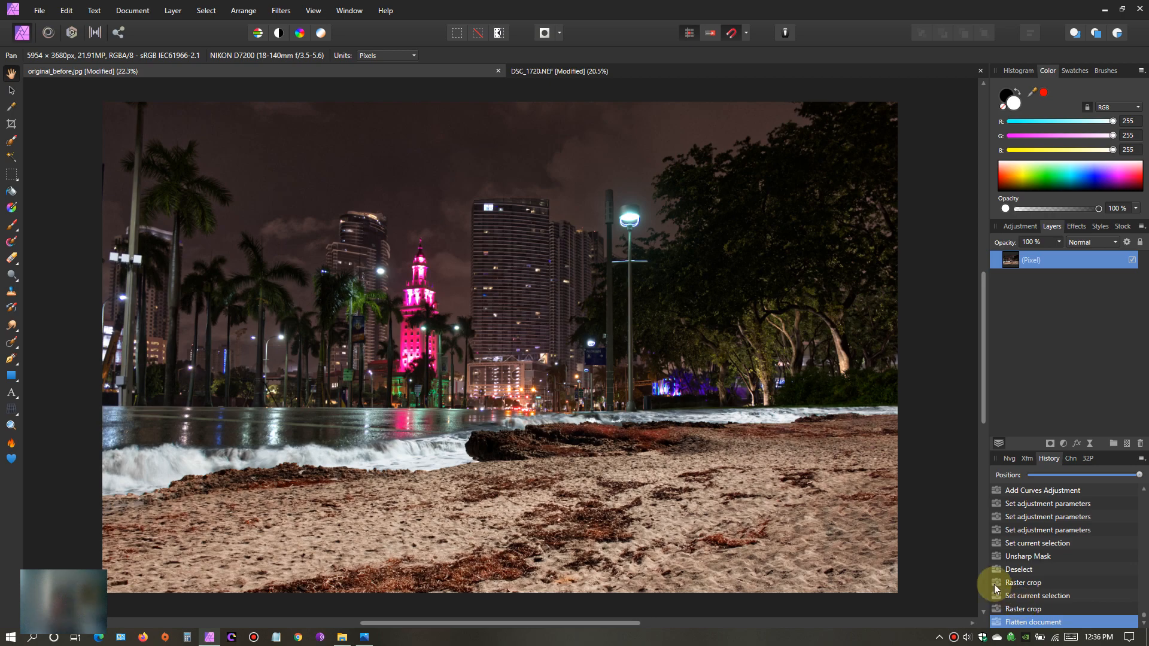
pyautogui.moveTo(538, 514); pyautogui.dragTo(572, 517)
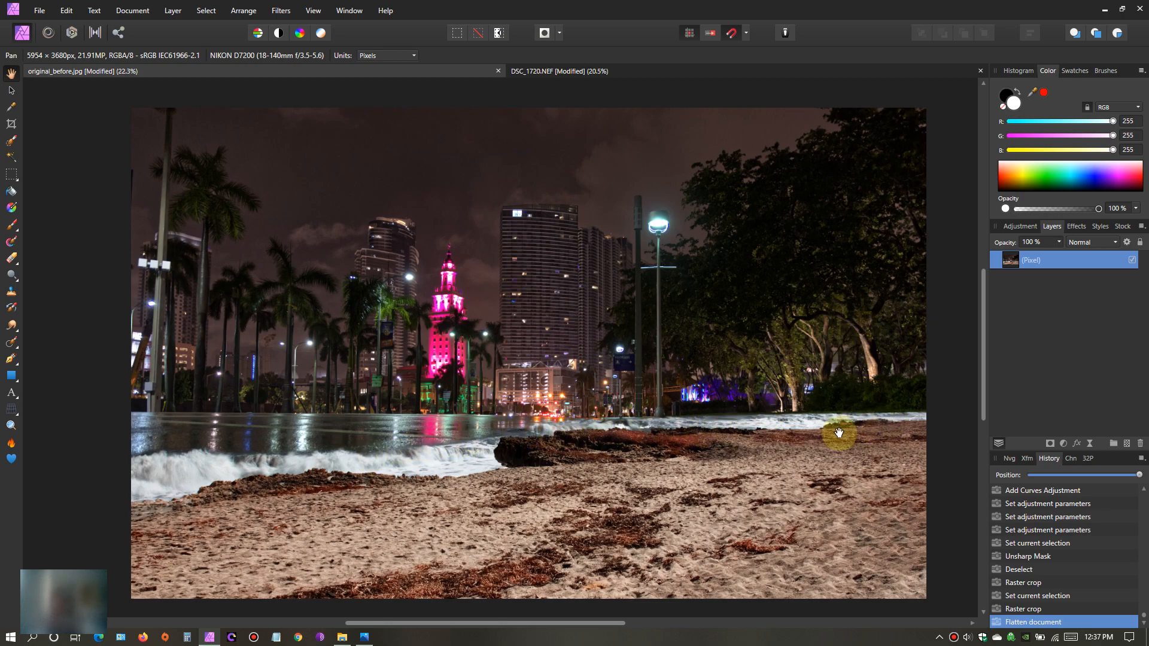
pyautogui.moveTo(840, 426); pyautogui.dragTo(709, 438)
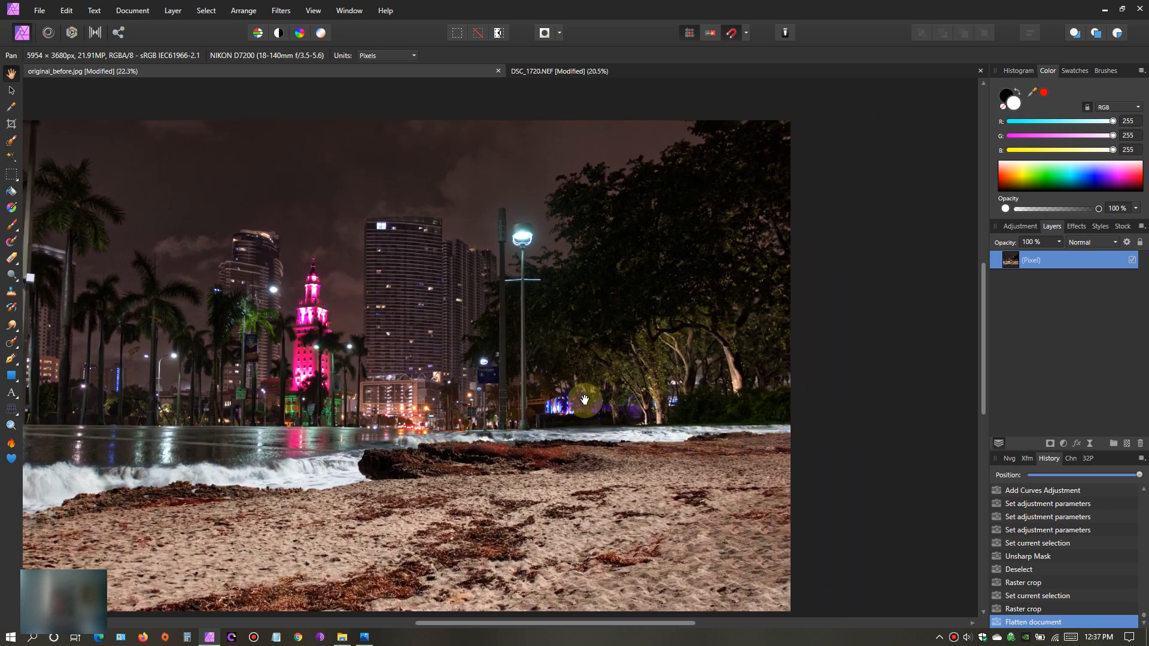
pyautogui.moveTo(591, 458); pyautogui.dragTo(705, 443)
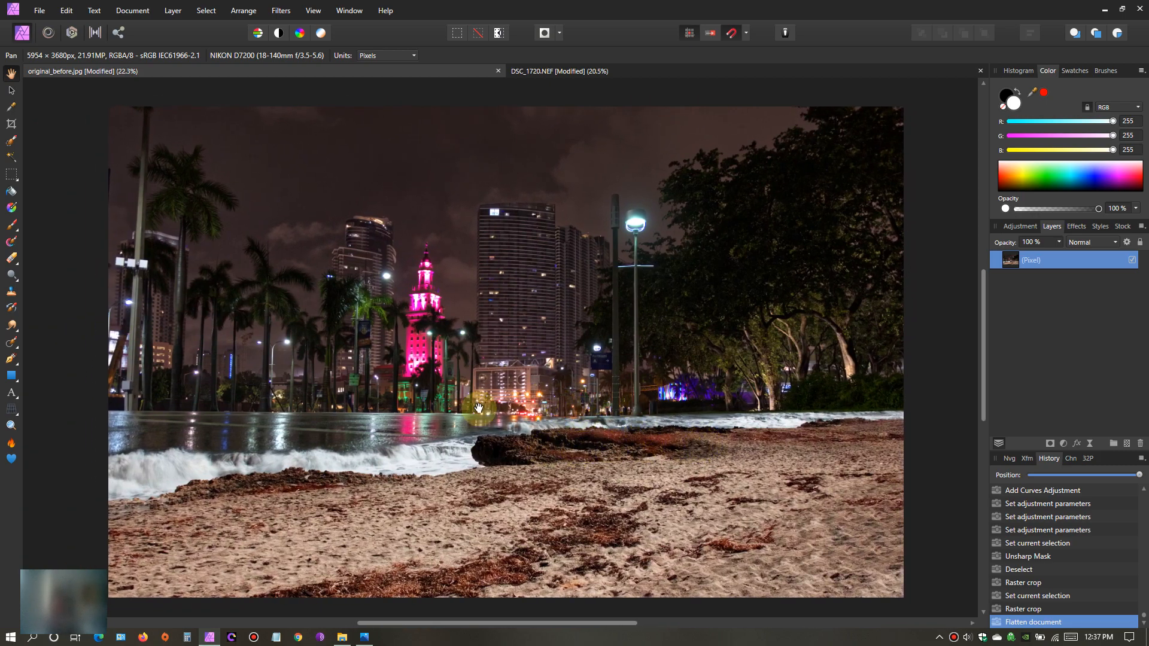
pyautogui.scroll(-1, 521, 409)
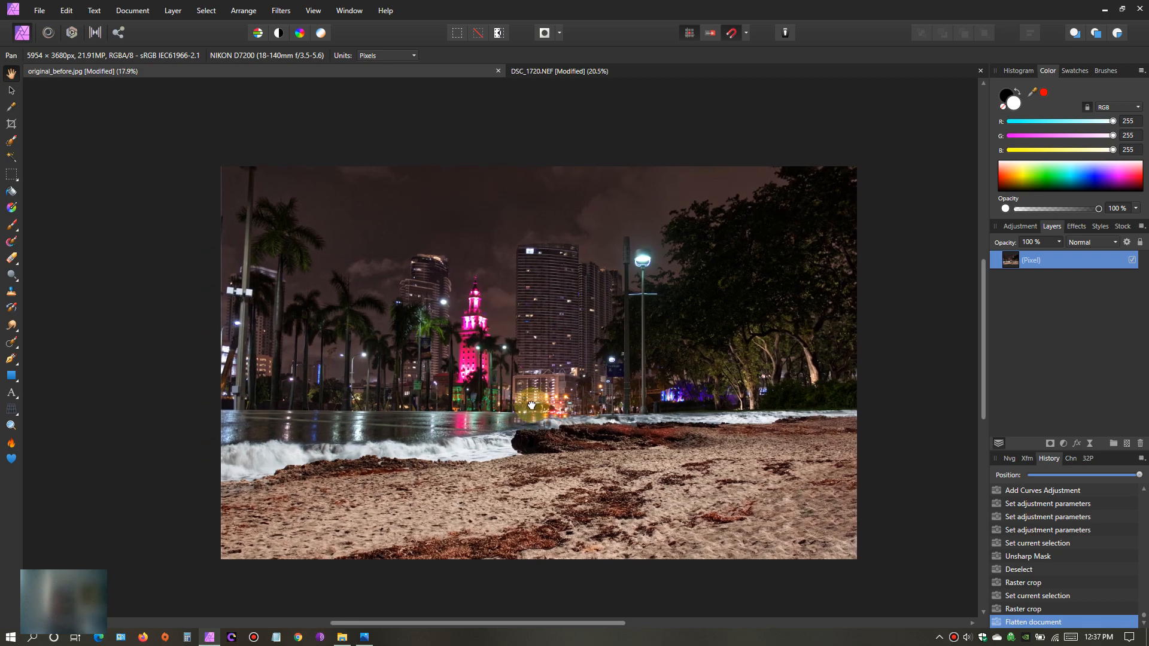
# - Rename the flattened pixel layer as comp3
pyautogui.doubleClick(1054, 260)
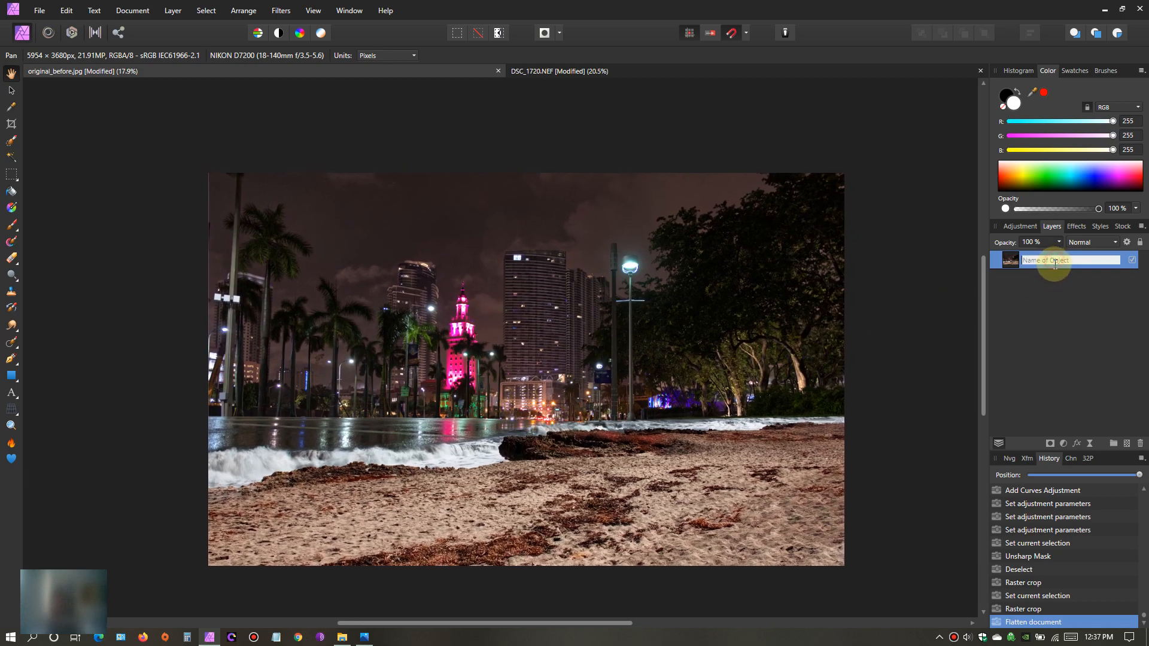
pyautogui.write('c')
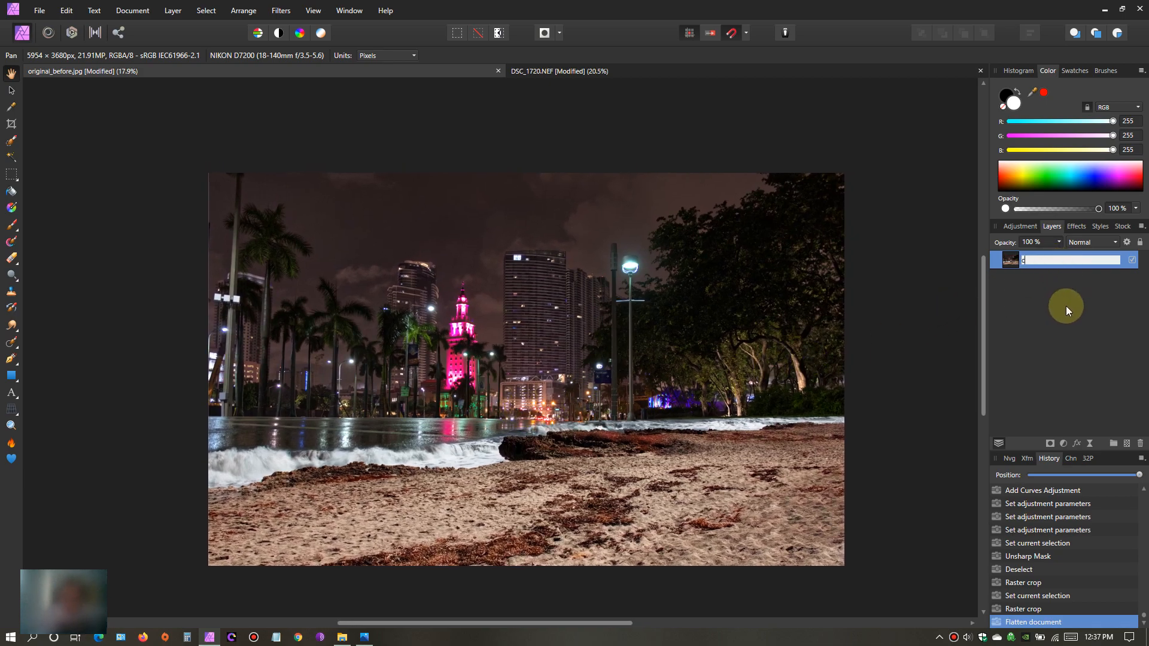
pyautogui.write('omp3')
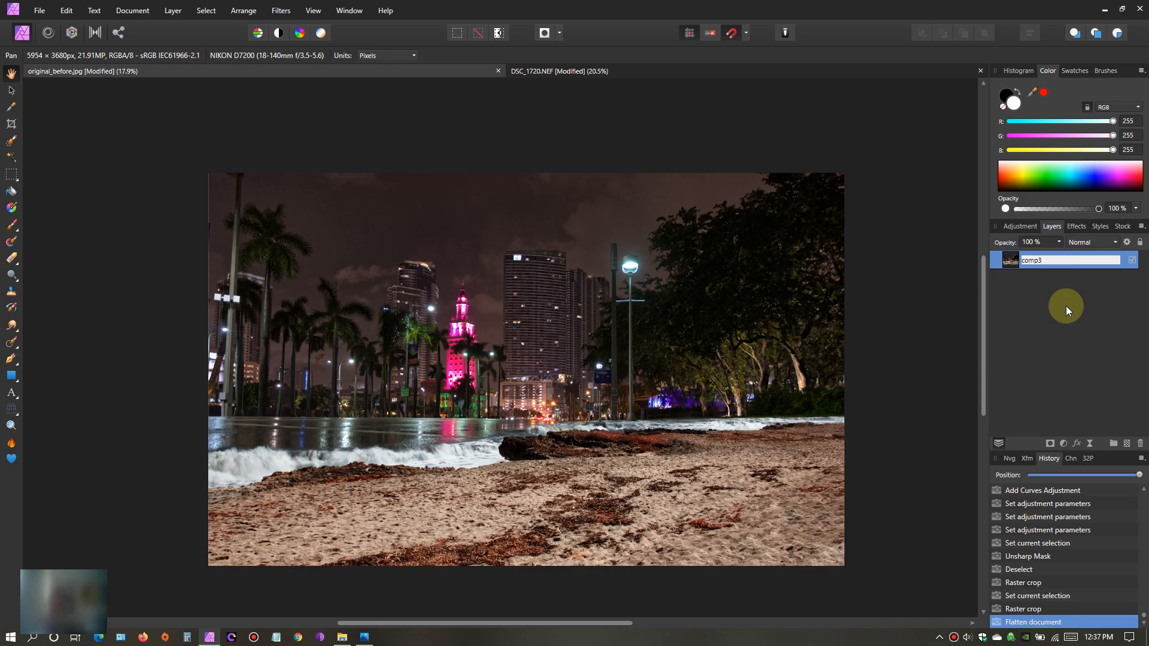
pyautogui.press('Return')
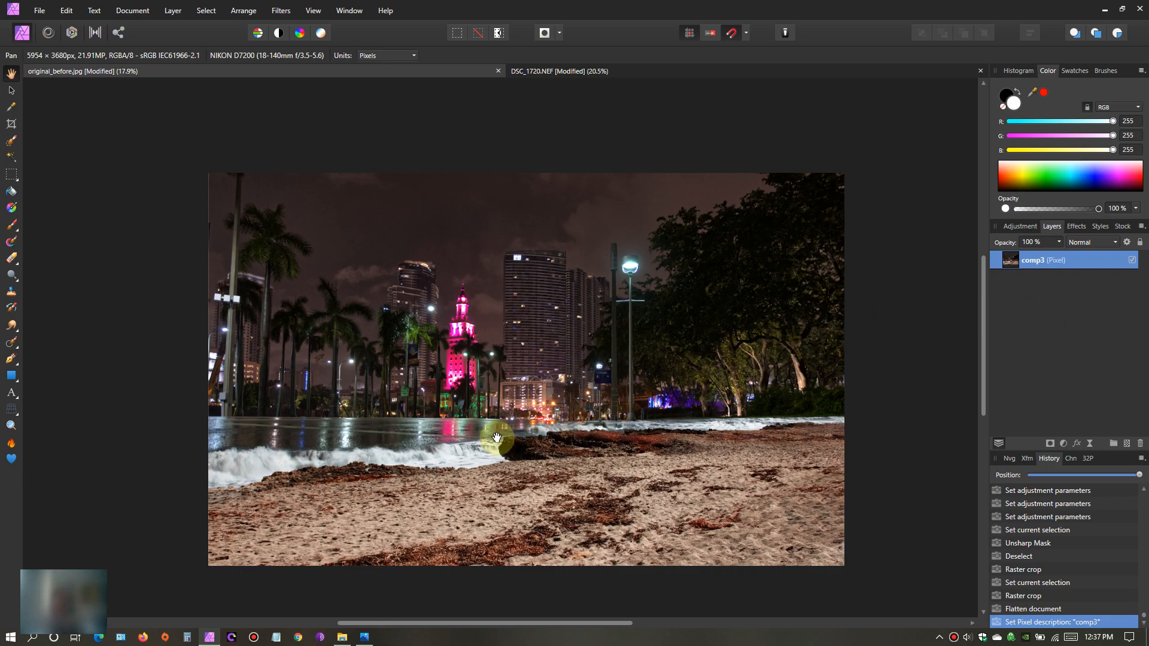
# - Examine the sand, seaweed, rock and waves of the flattened comp3 image, both close up and from farther out
pyautogui.scroll(1, 466, 452)
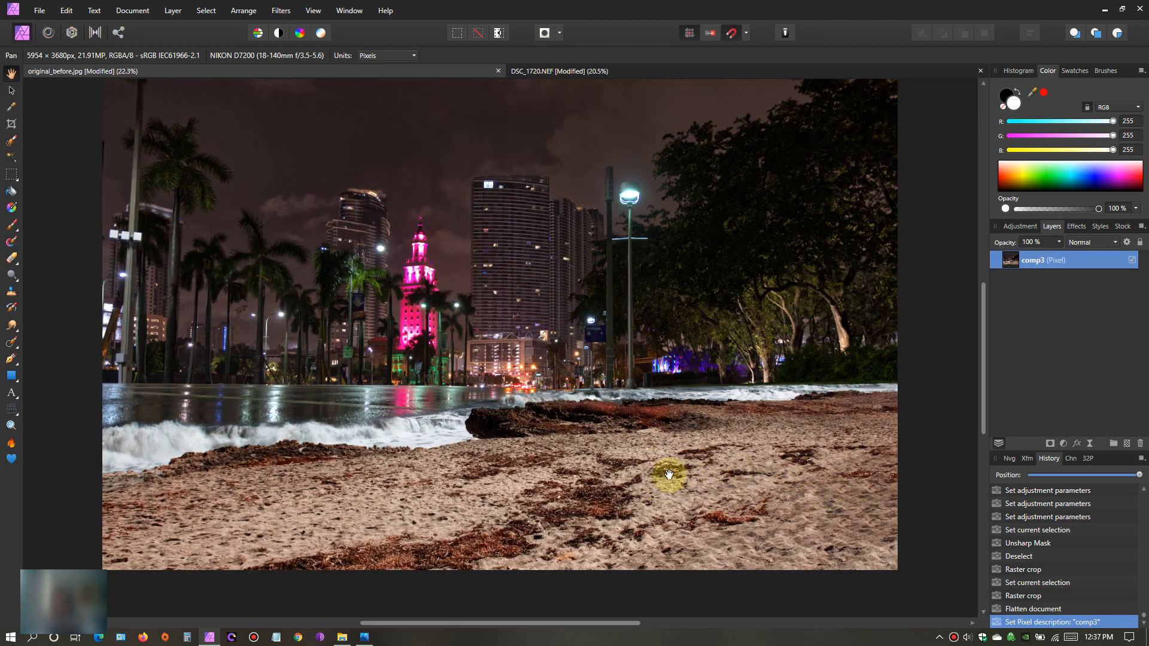
pyautogui.scroll(3, 539, 465)
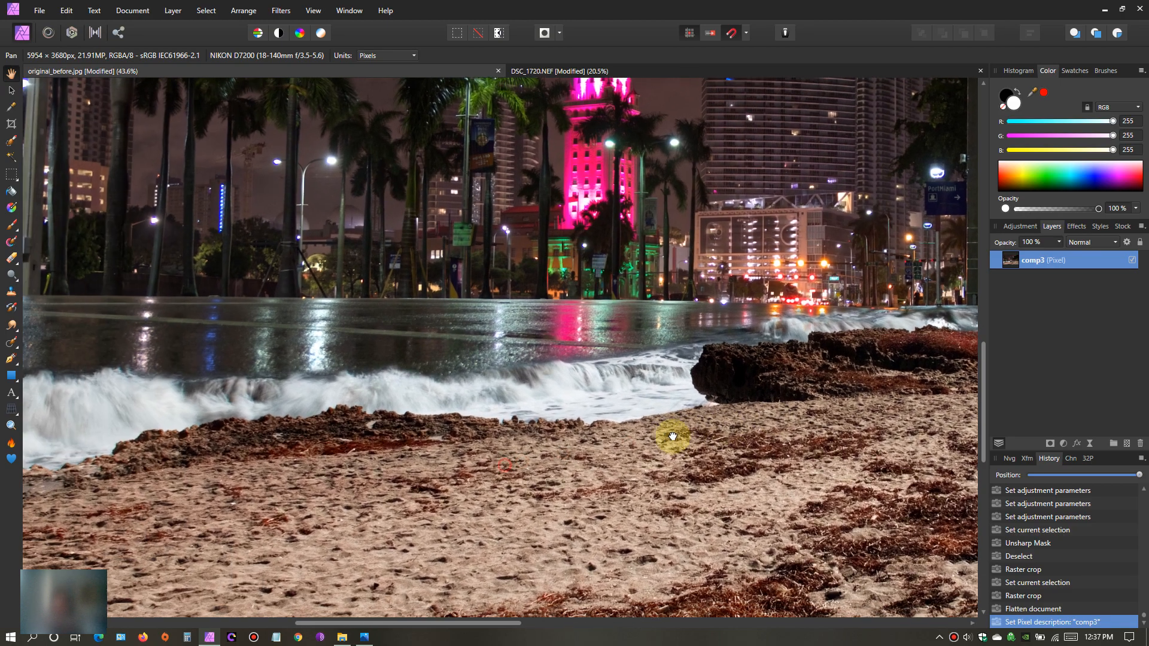
pyautogui.moveTo(673, 437); pyautogui.dragTo(681, 437)
pyautogui.moveTo(372, 475); pyautogui.dragTo(641, 411)
pyautogui.moveTo(572, 443); pyautogui.dragTo(337, 389)
pyautogui.moveTo(740, 418); pyautogui.dragTo(714, 420)
pyautogui.scroll(-3, 715, 420)
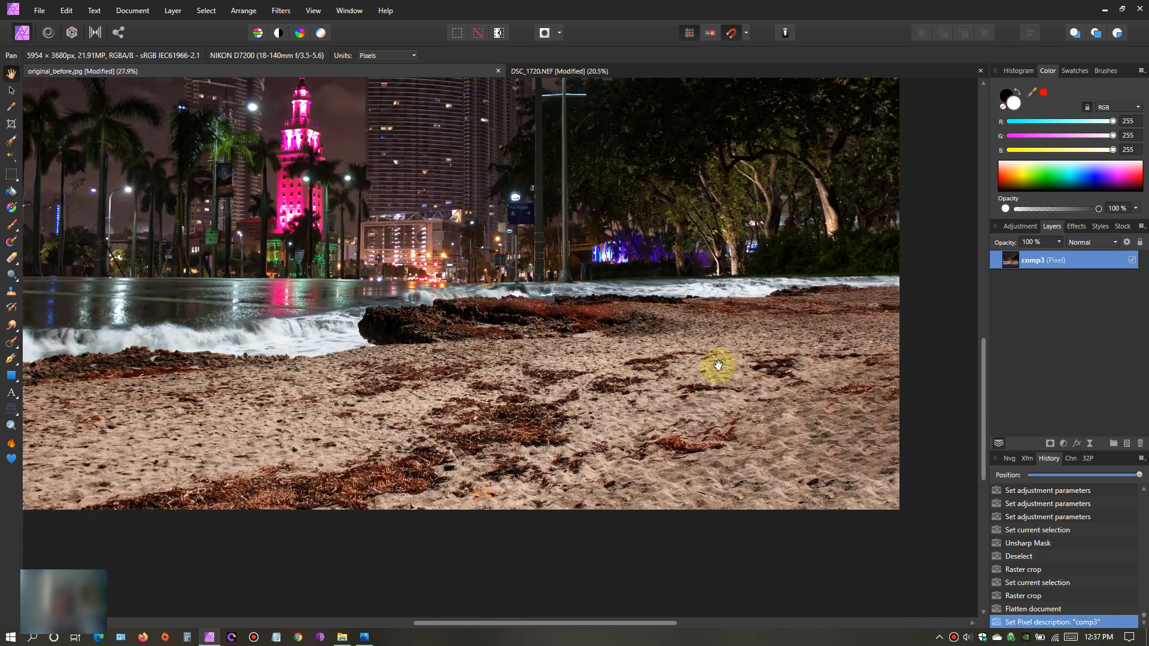
pyautogui.moveTo(718, 365); pyautogui.dragTo(723, 411)
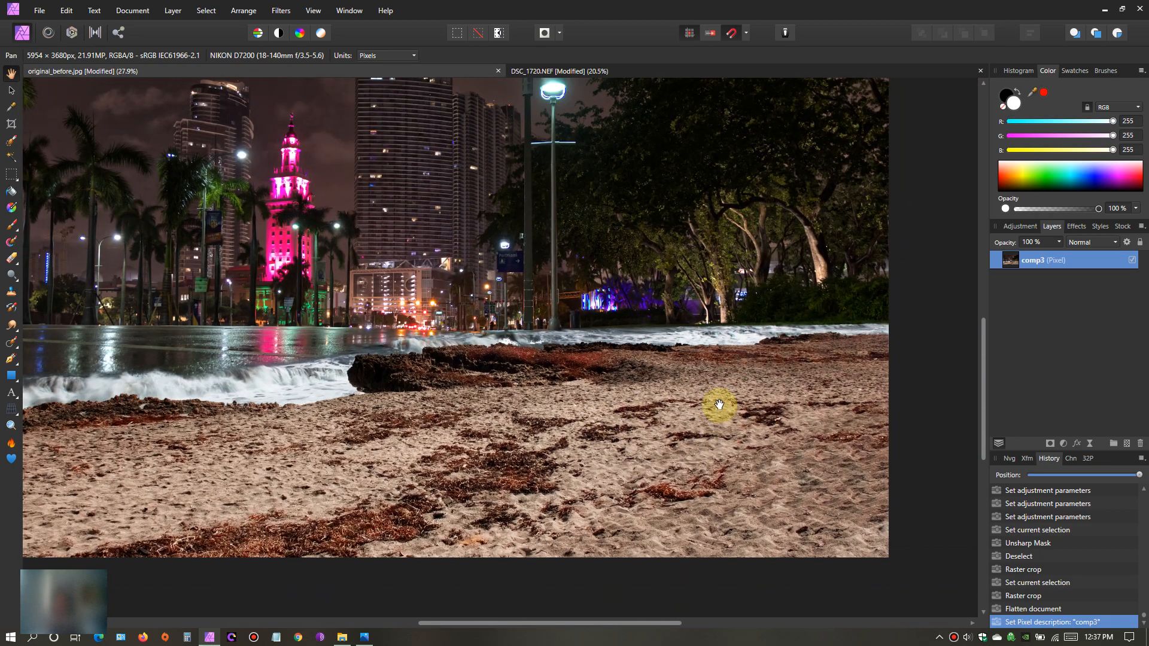
pyautogui.scroll(-2, 720, 405)
pyautogui.scroll(3, 481, 419)
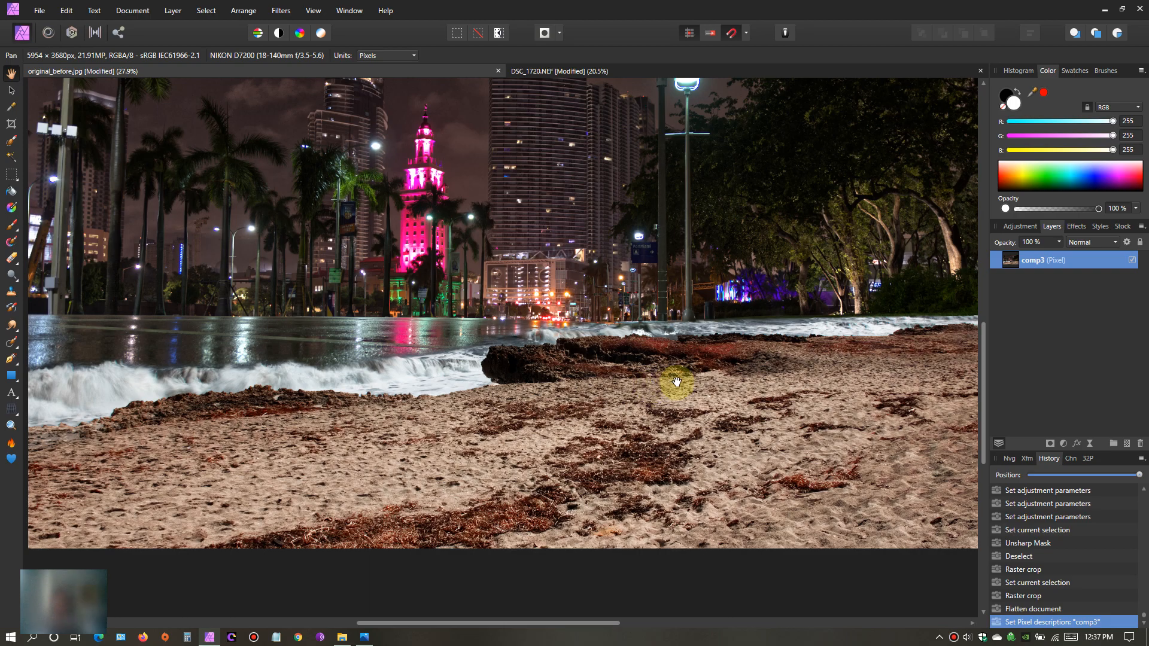
# - Export the whole composite as a JPEG with the Best quality preset at 5954 × 3680 px
pyautogui.moveTo(658, 298); pyautogui.dragTo(650, 348)
pyautogui.scroll(-4, 651, 349)
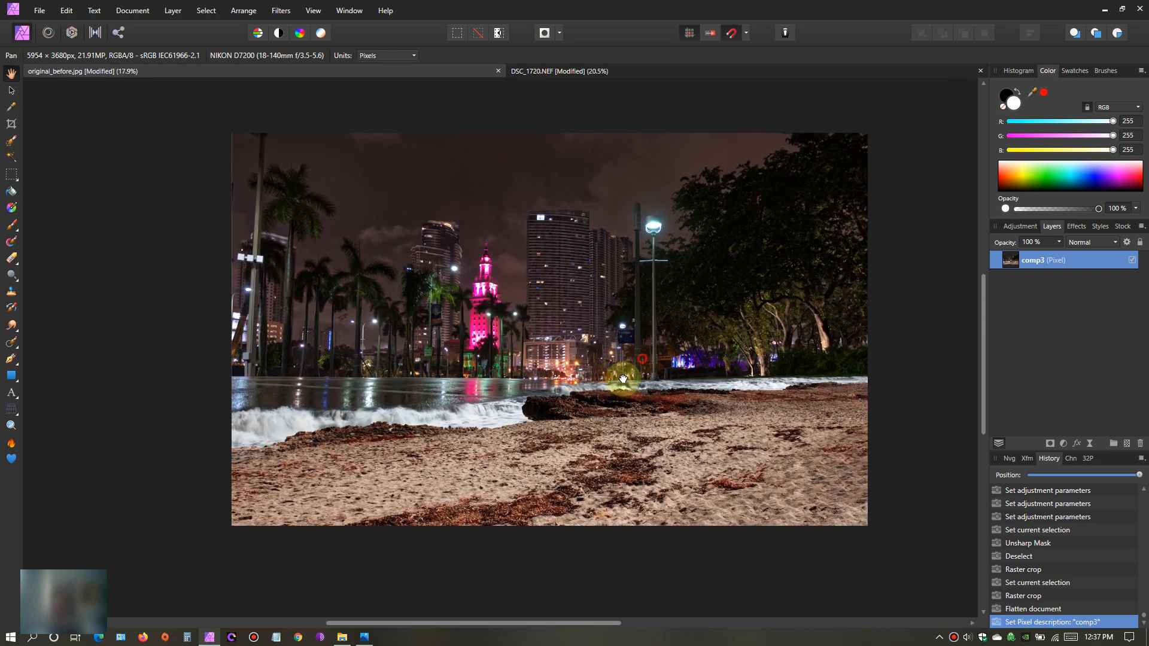
pyautogui.scroll(2, 598, 369)
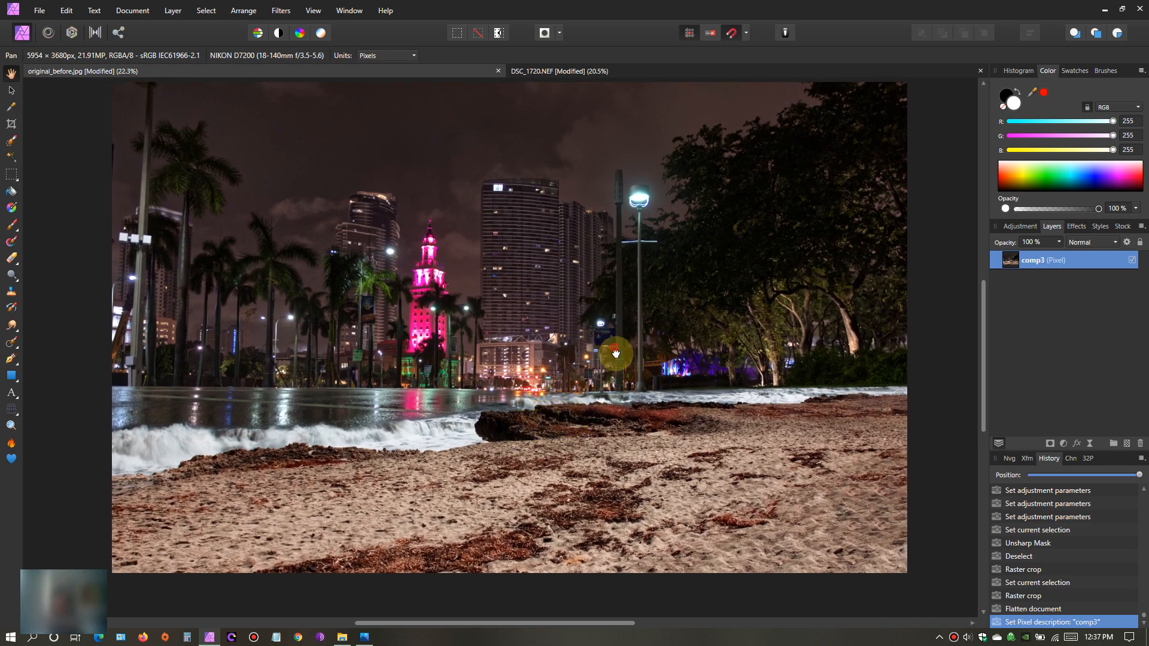
pyautogui.moveTo(611, 349); pyautogui.dragTo(621, 359)
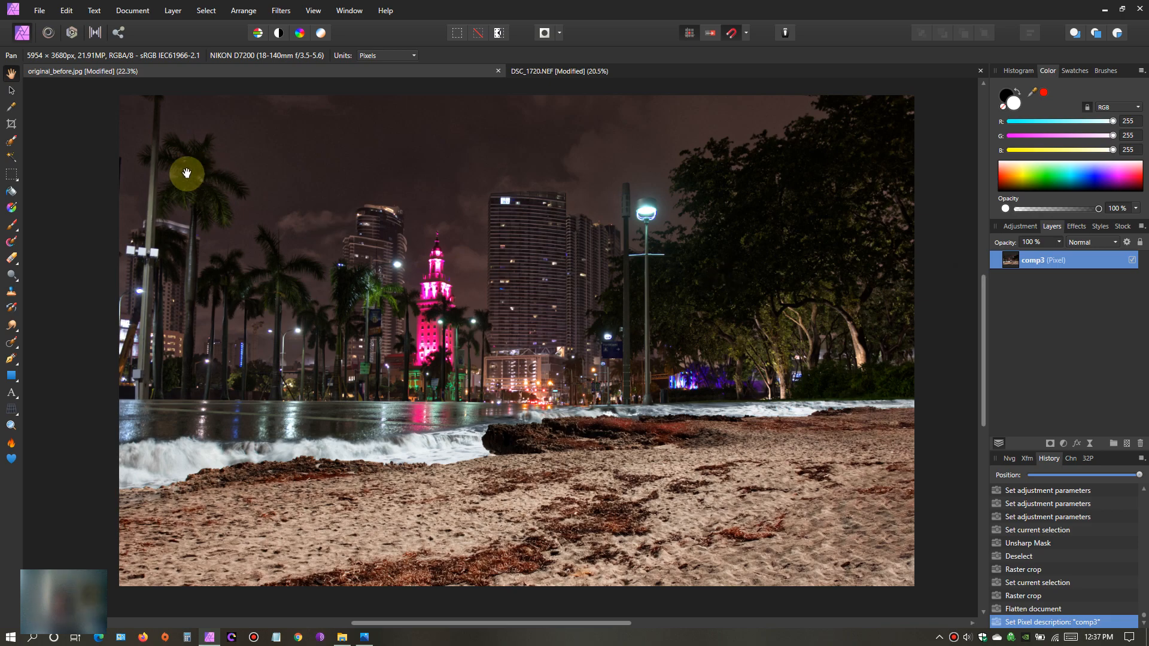
pyautogui.click(39, 11)
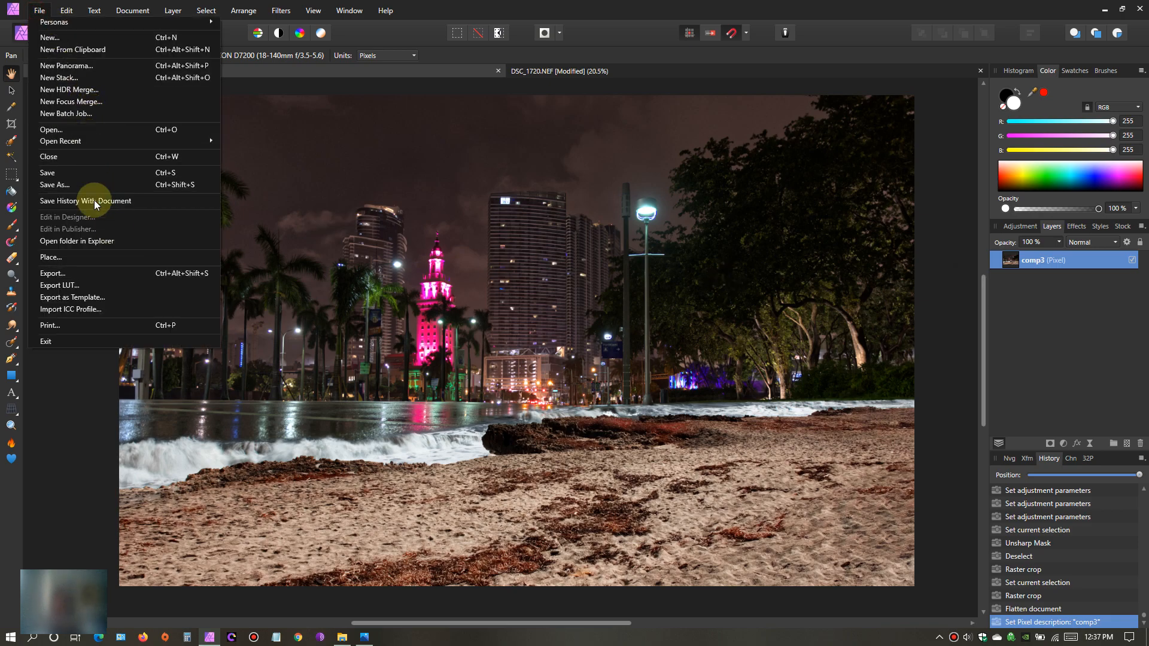
pyautogui.click(94, 273)
pyautogui.click(681, 396)
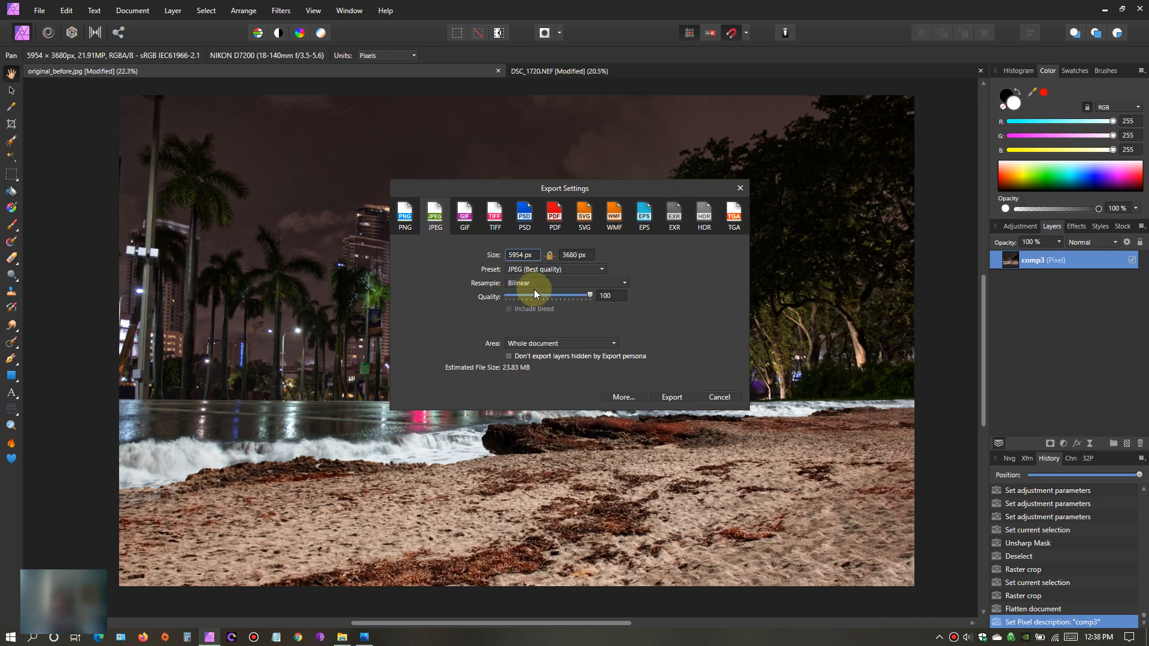
pyautogui.click(680, 398)
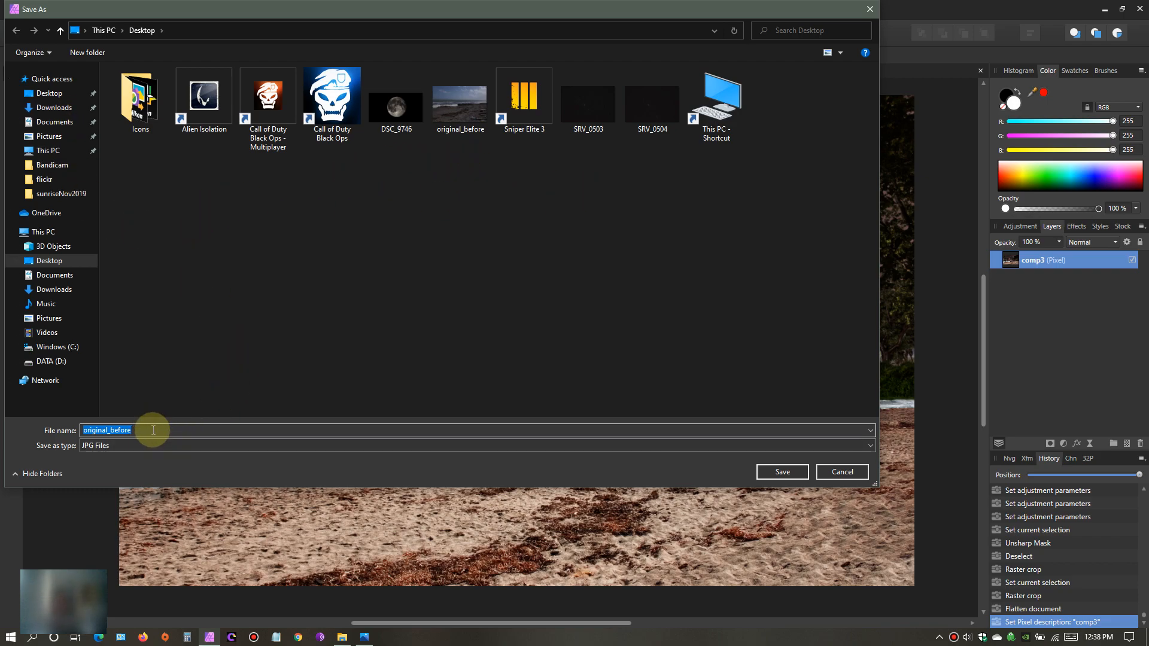
# - Name the JPEG file comp3 and save it to the Desktop folder
pyautogui.press('BackSpace')
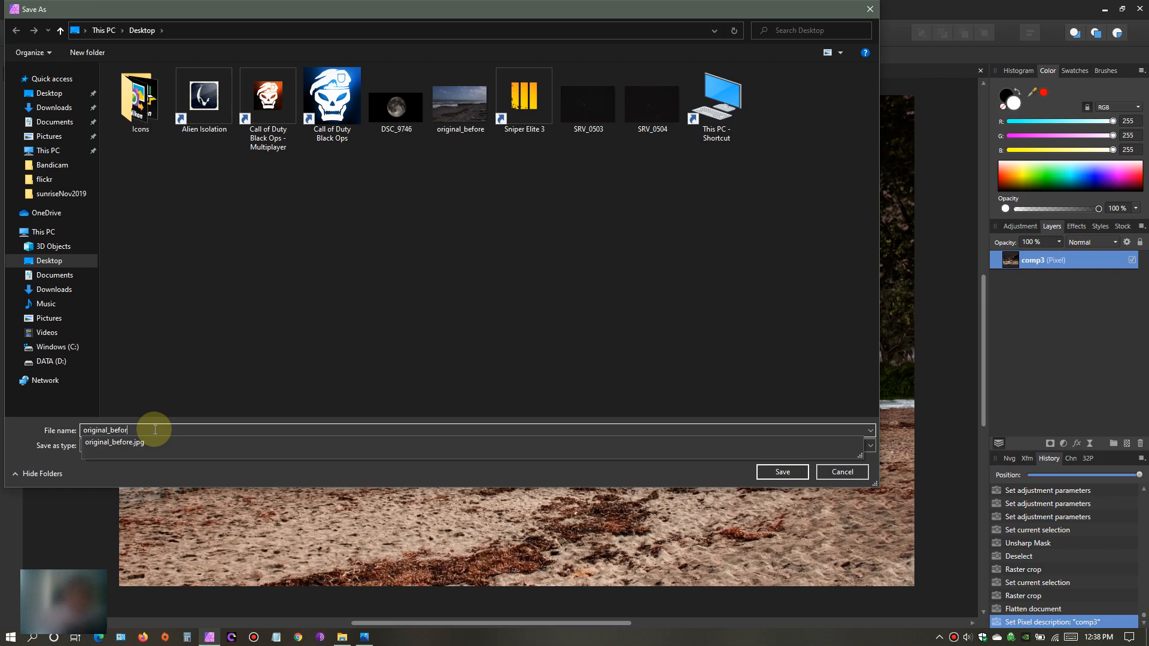
pyautogui.press('BackSpace')
pyautogui.write('comp3')
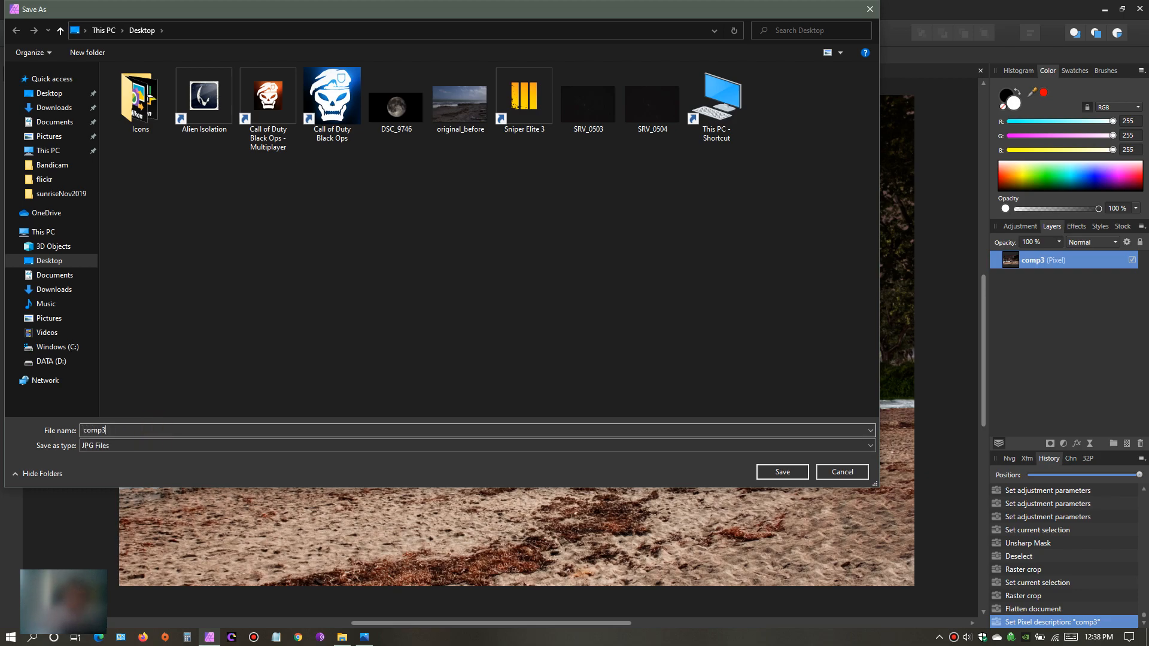
pyautogui.click(786, 472)
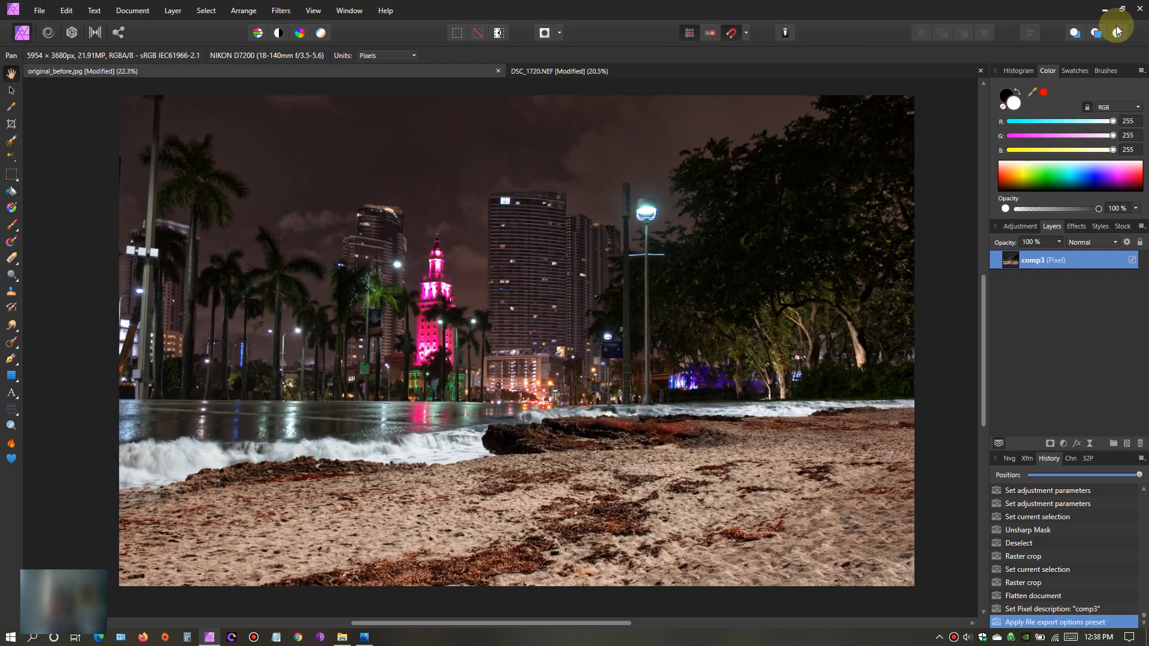
# - Switch to the Windows desktop and set the exported comp3 image as the desktop background
pyautogui.click(1122, 9)
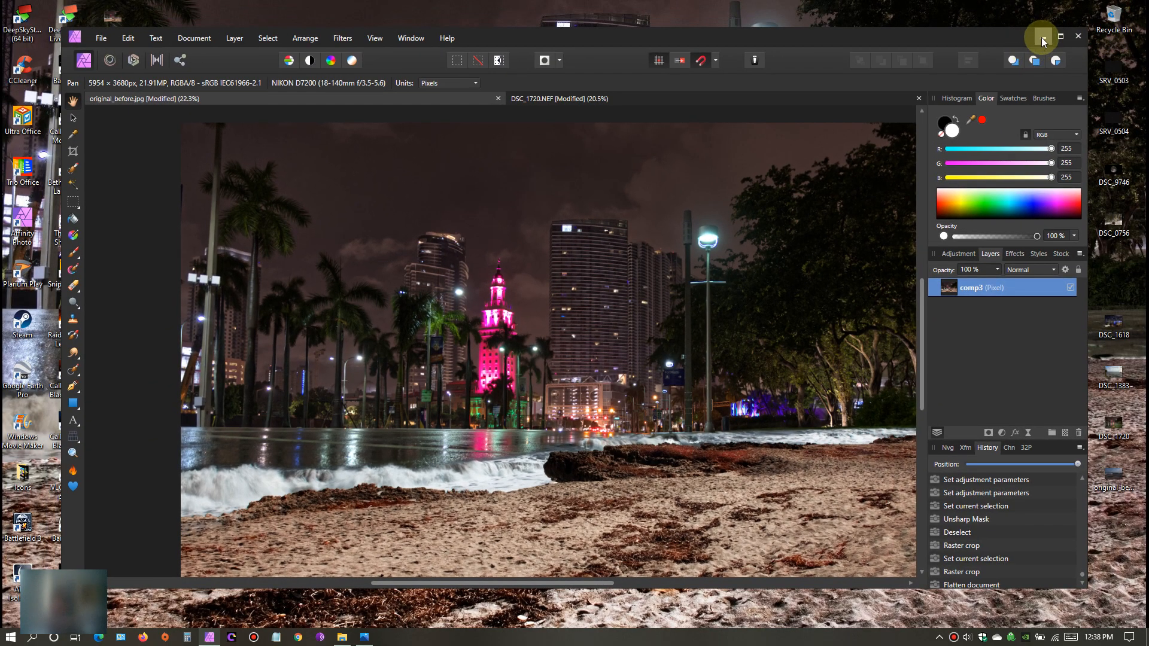
pyautogui.click(1042, 37)
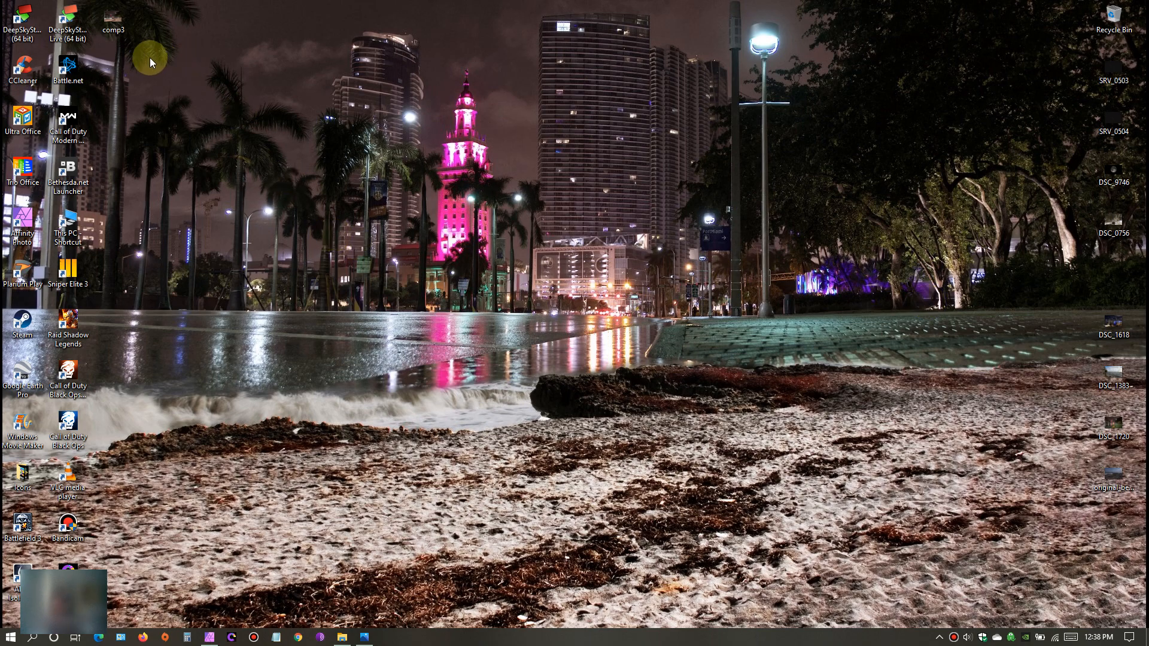
pyautogui.click(114, 25)
pyautogui.rightClick(114, 23)
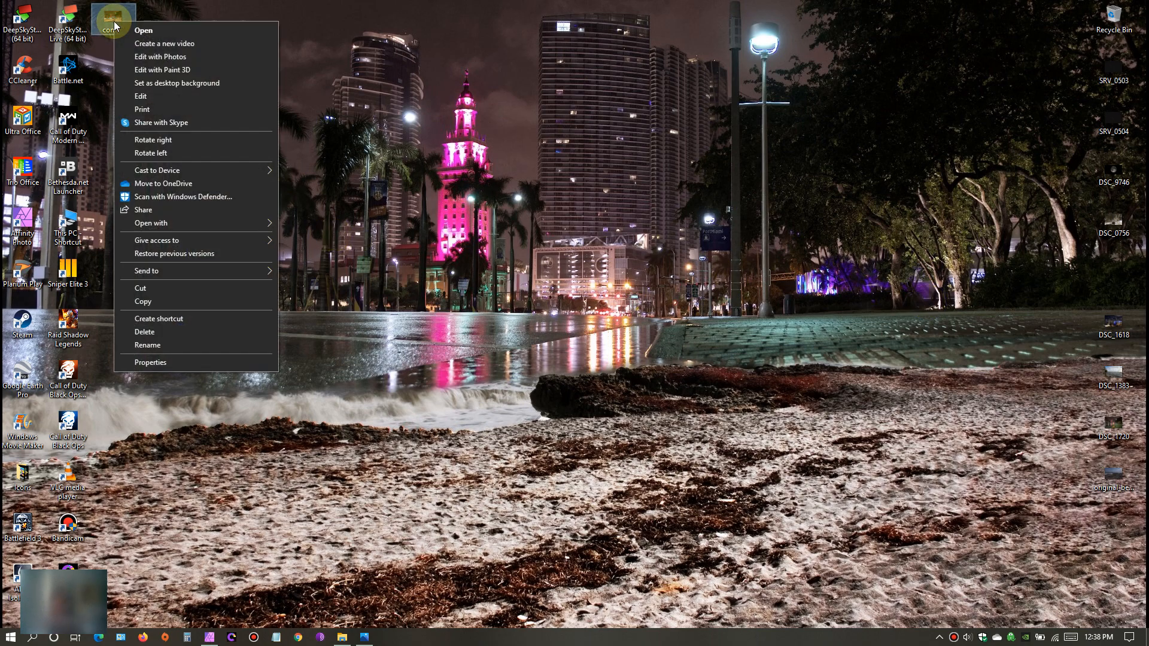
pyautogui.click(163, 81)
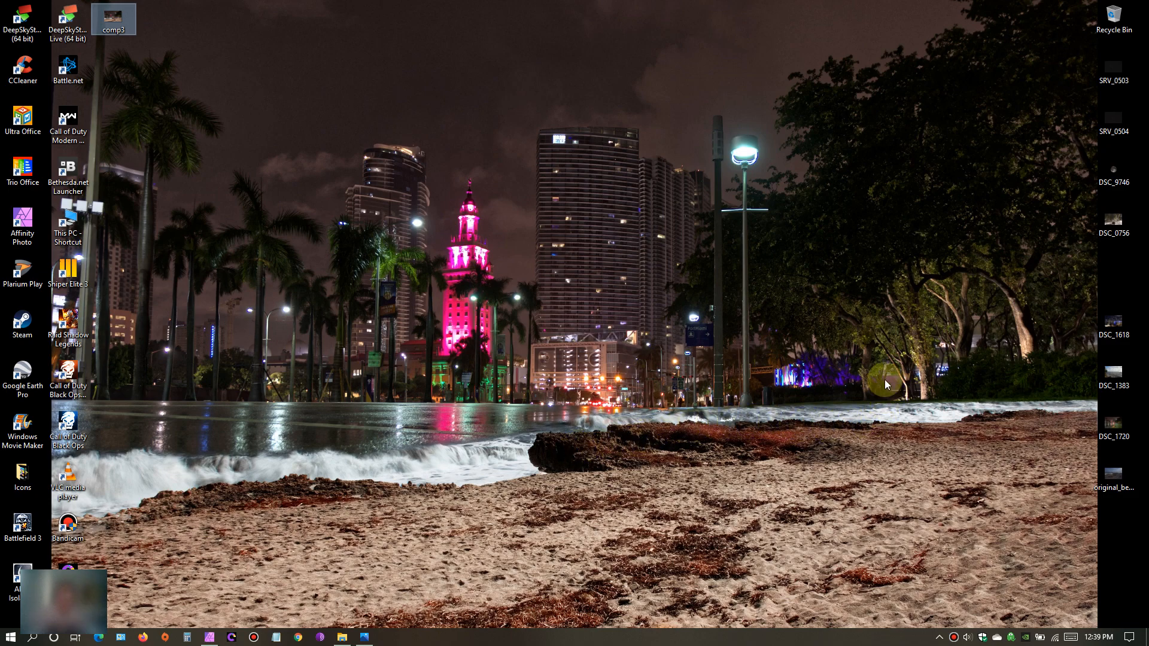
pyautogui.moveTo(630, 3)
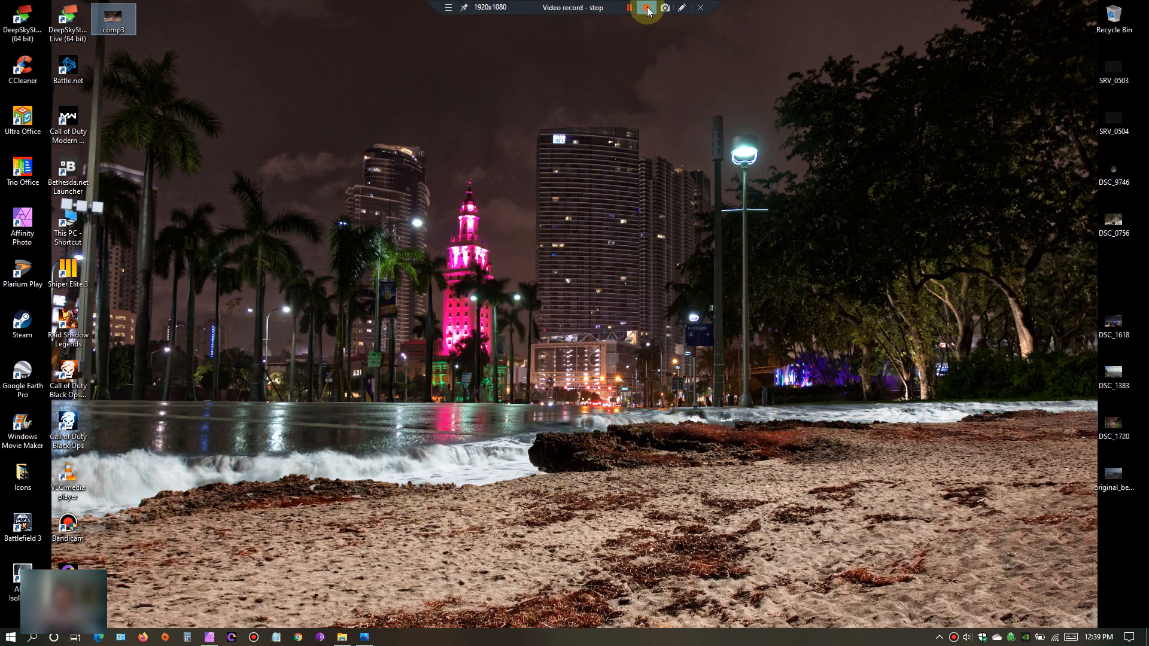